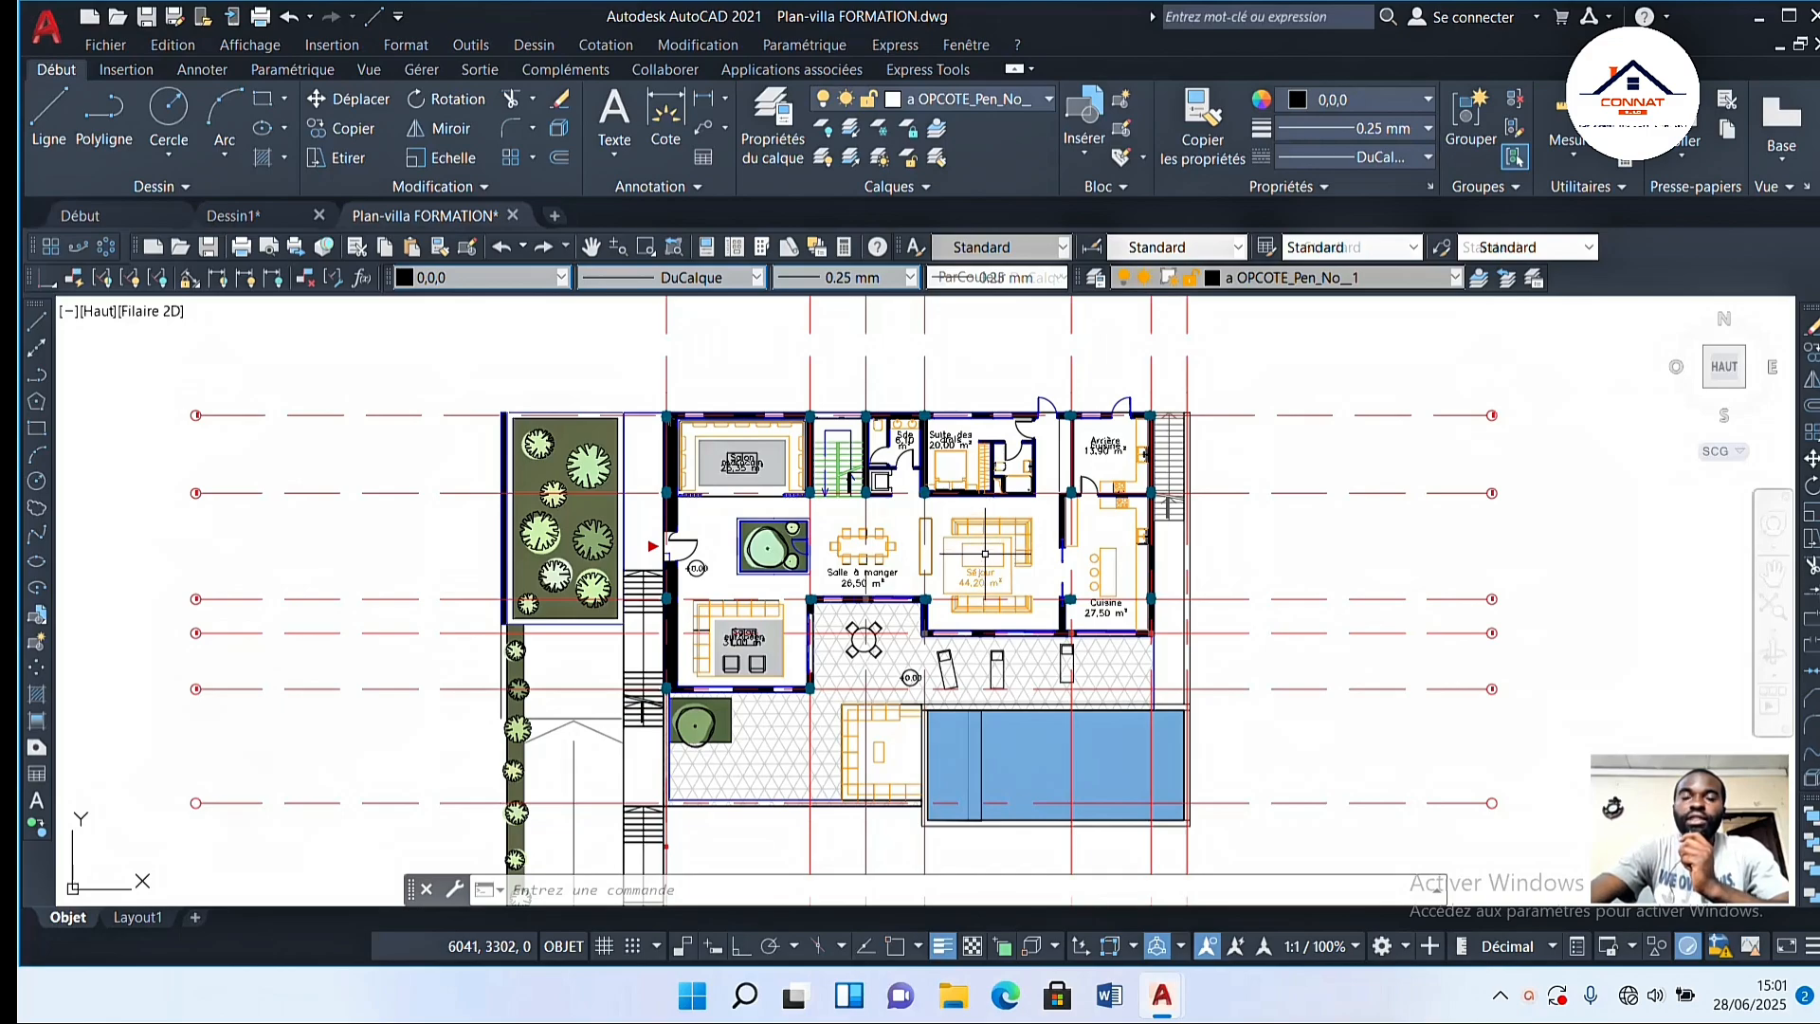
Step: Examine the villa floor plan, from the overall layout with its axes to the rooms along the upper façade
scroll(985, 554, down, 2)
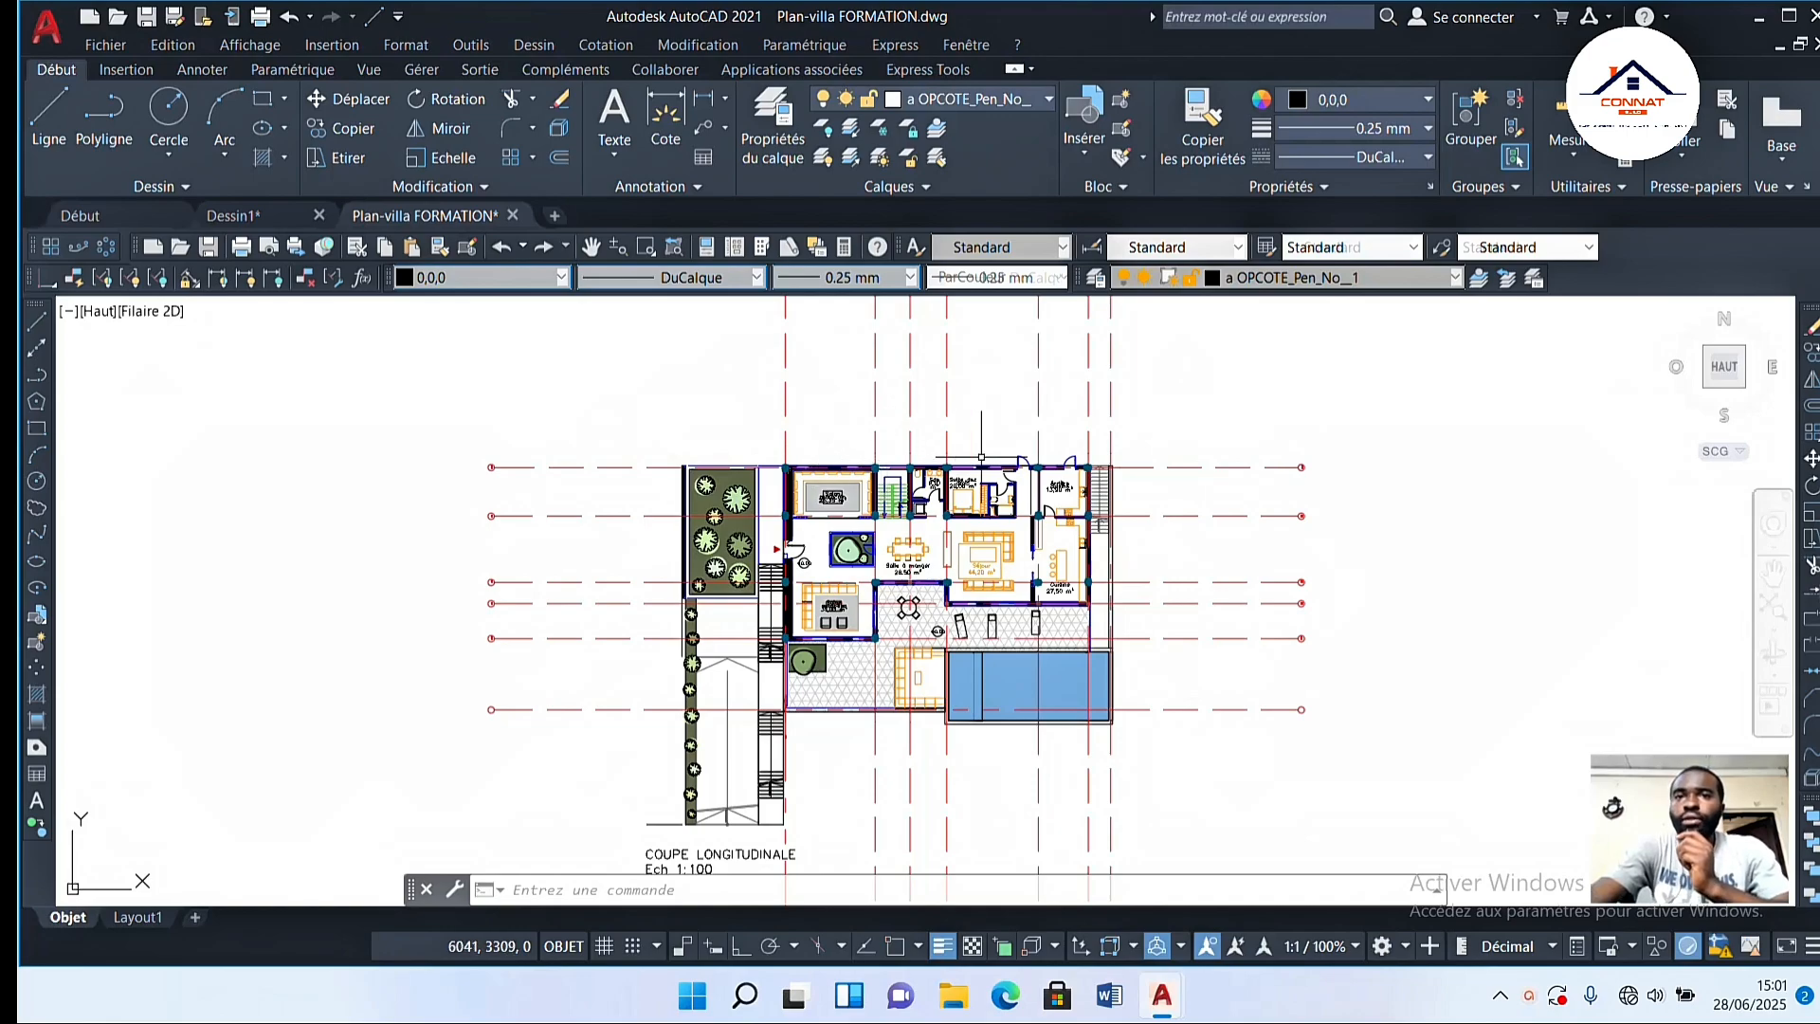
scroll(984, 455, up, 4)
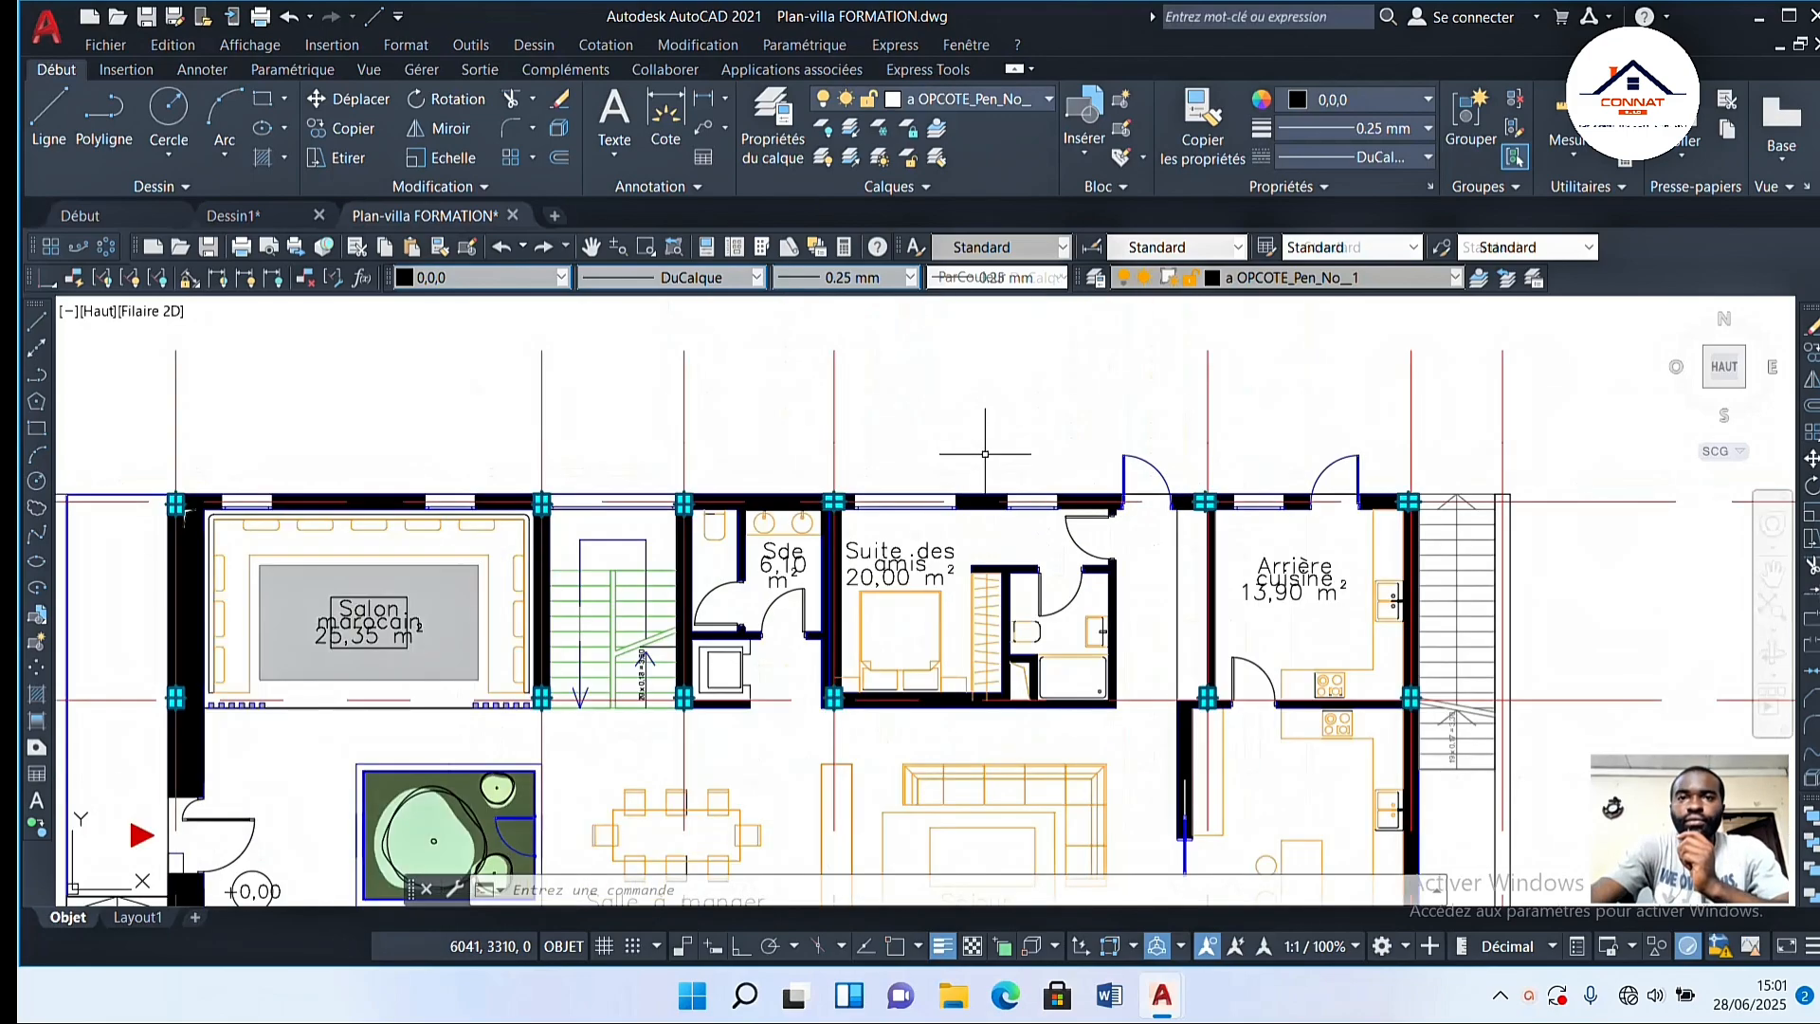
scroll(985, 454, down, 2)
scroll(1090, 509, down, 2)
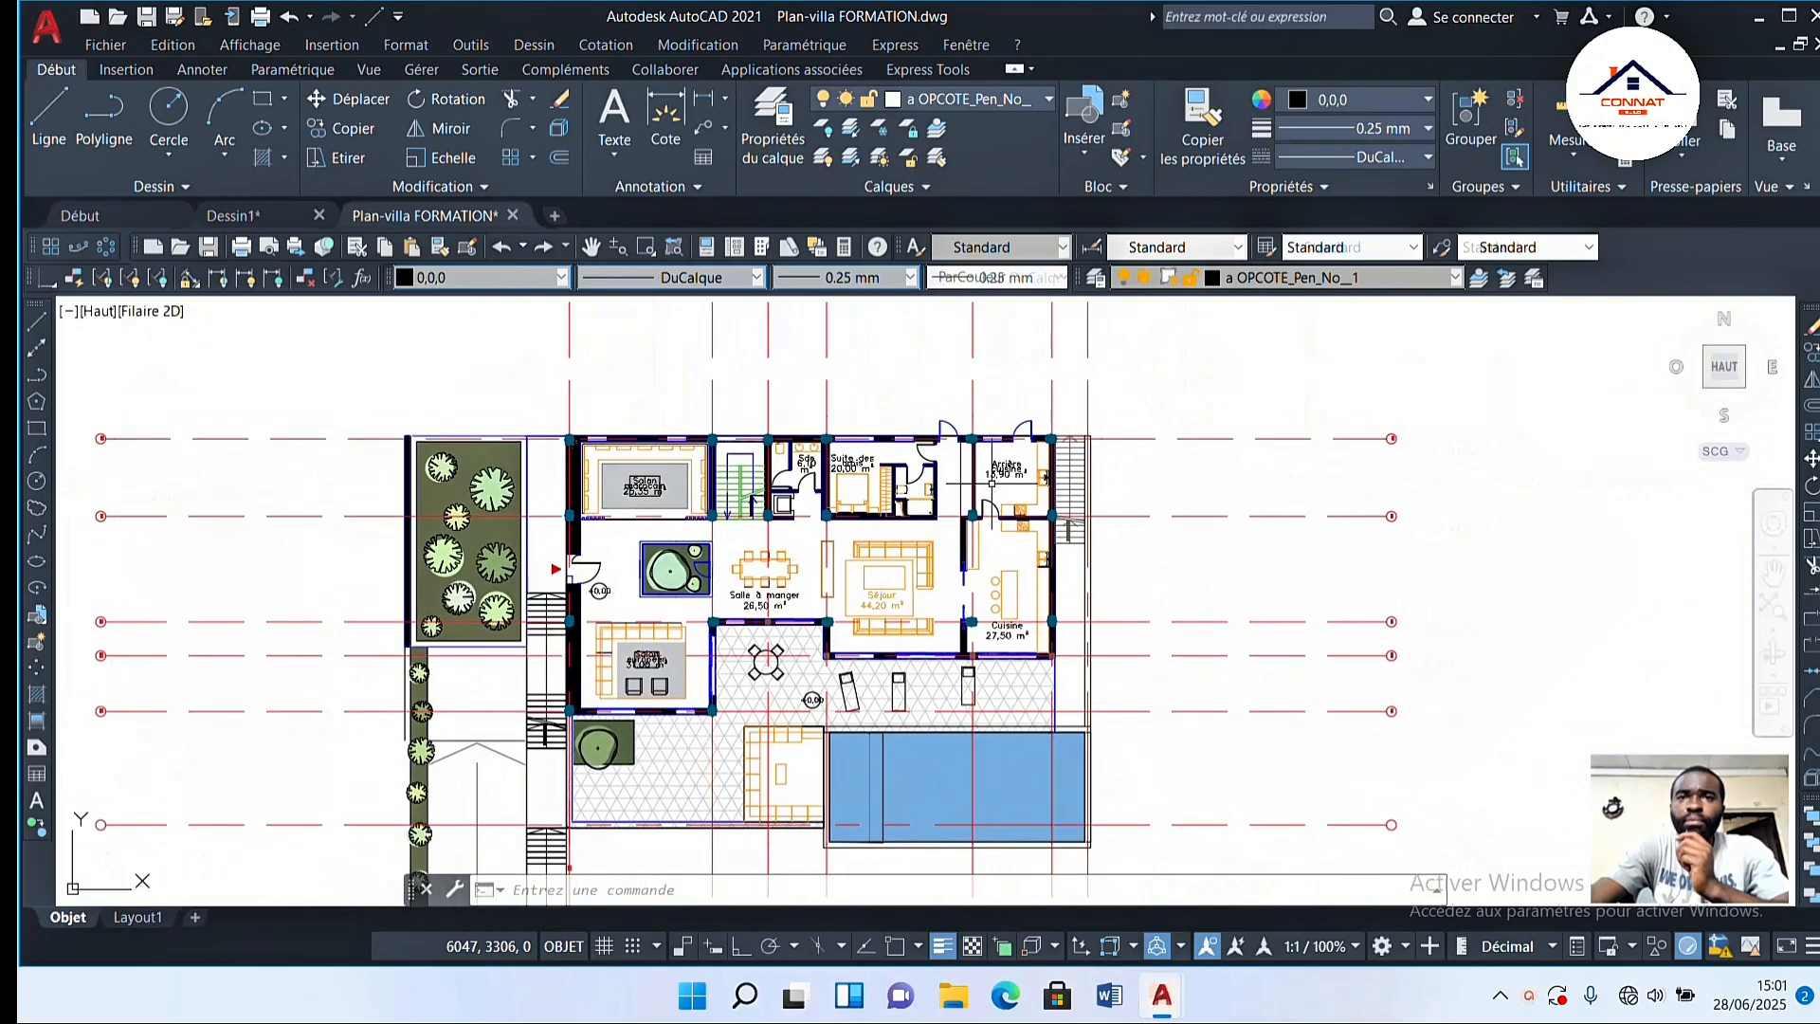
scroll(882, 584, up, 2)
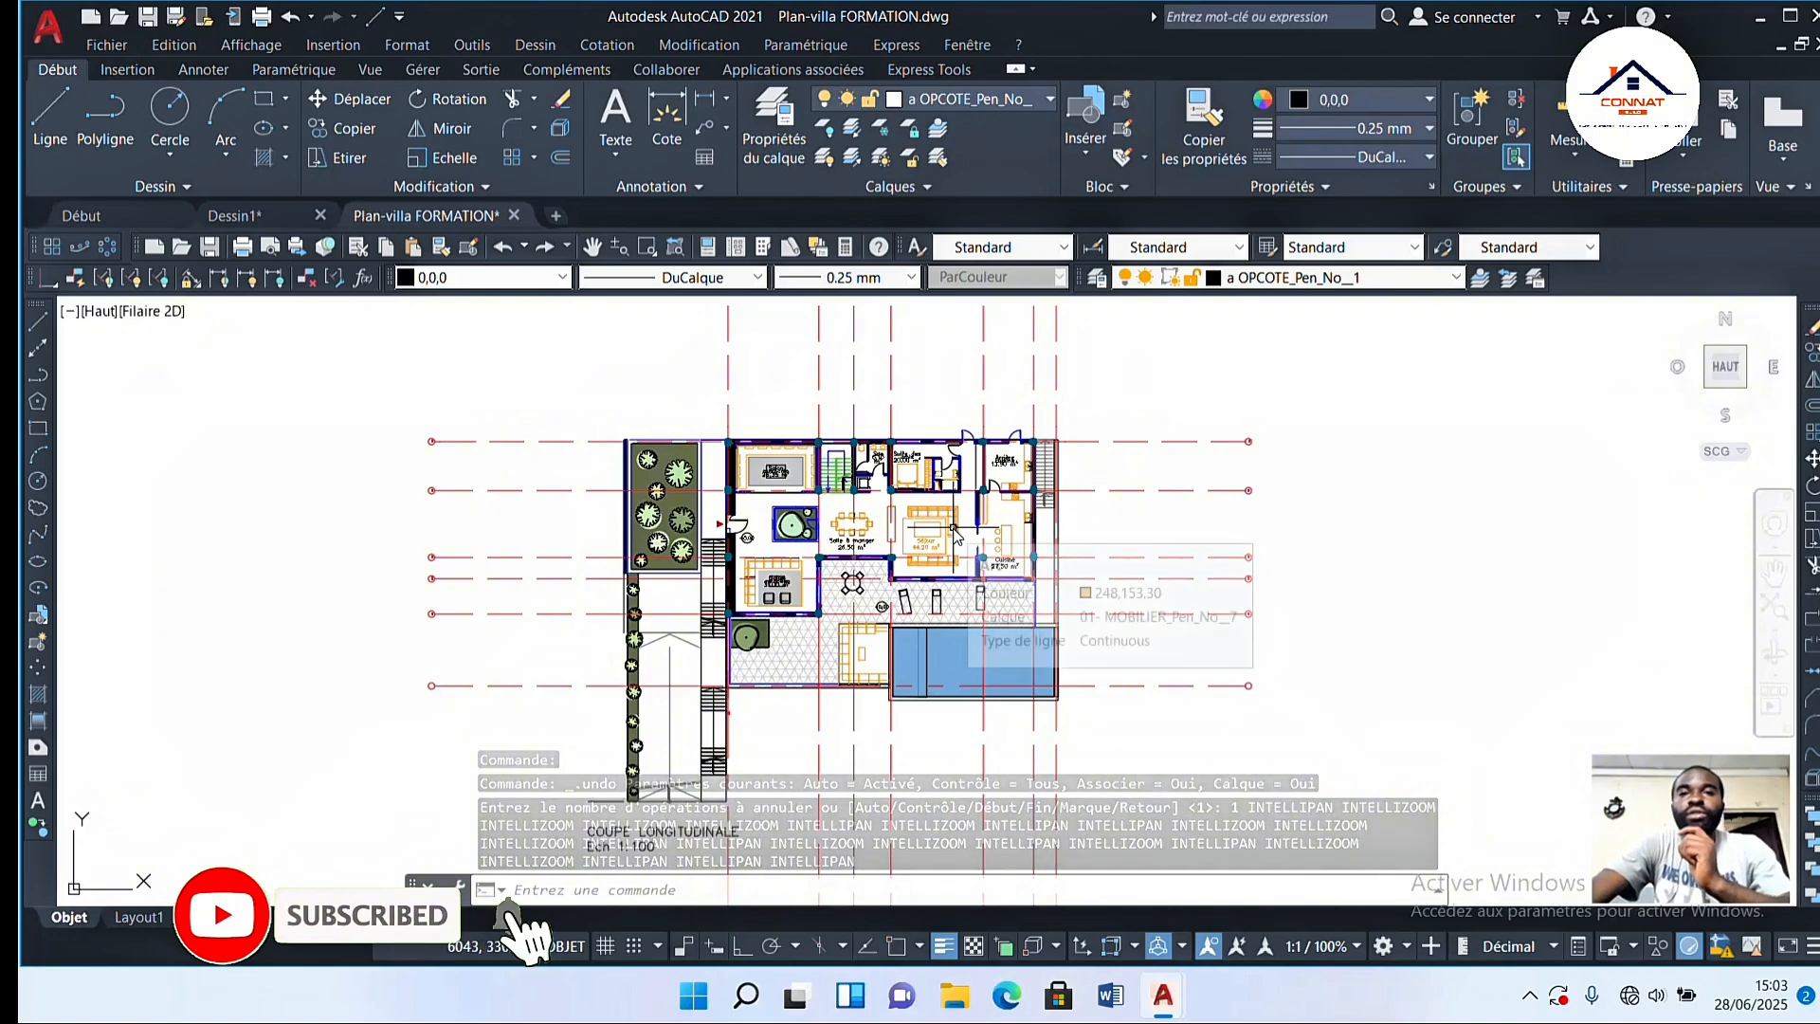
scroll(956, 536, up, 4)
scroll(938, 530, down, 2)
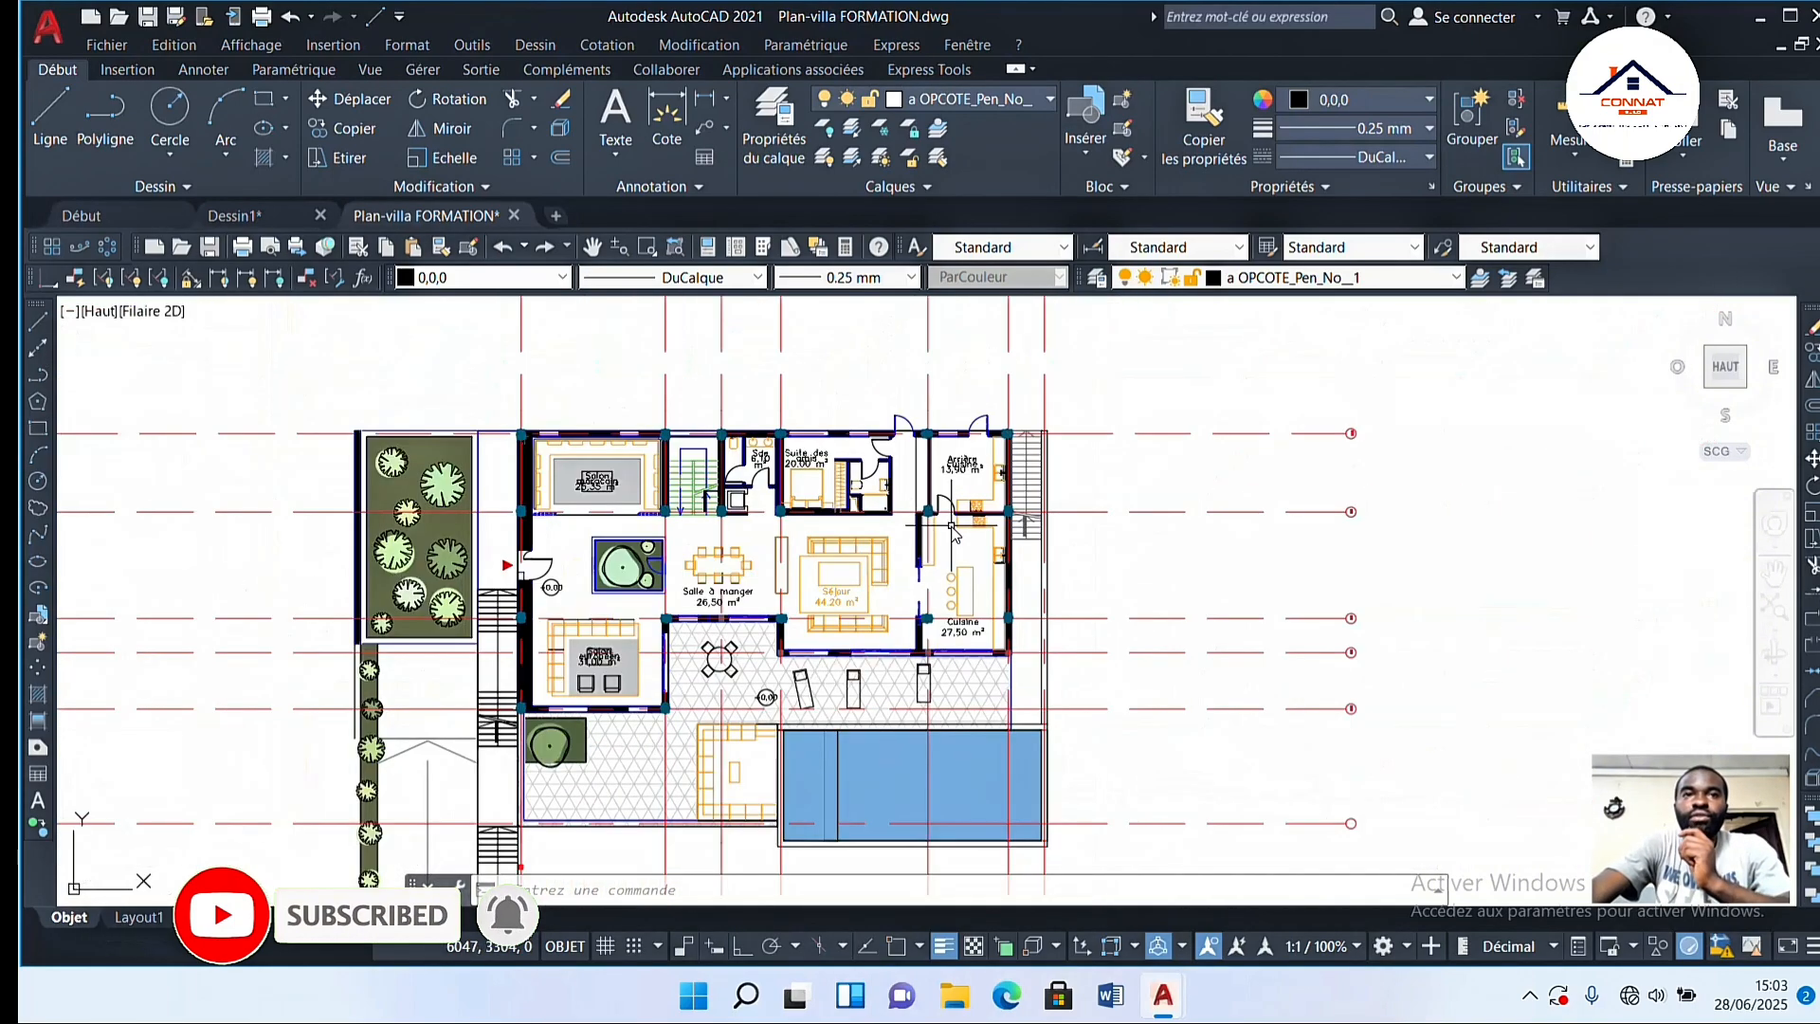
middle_drag(1093, 394, 1112, 438)
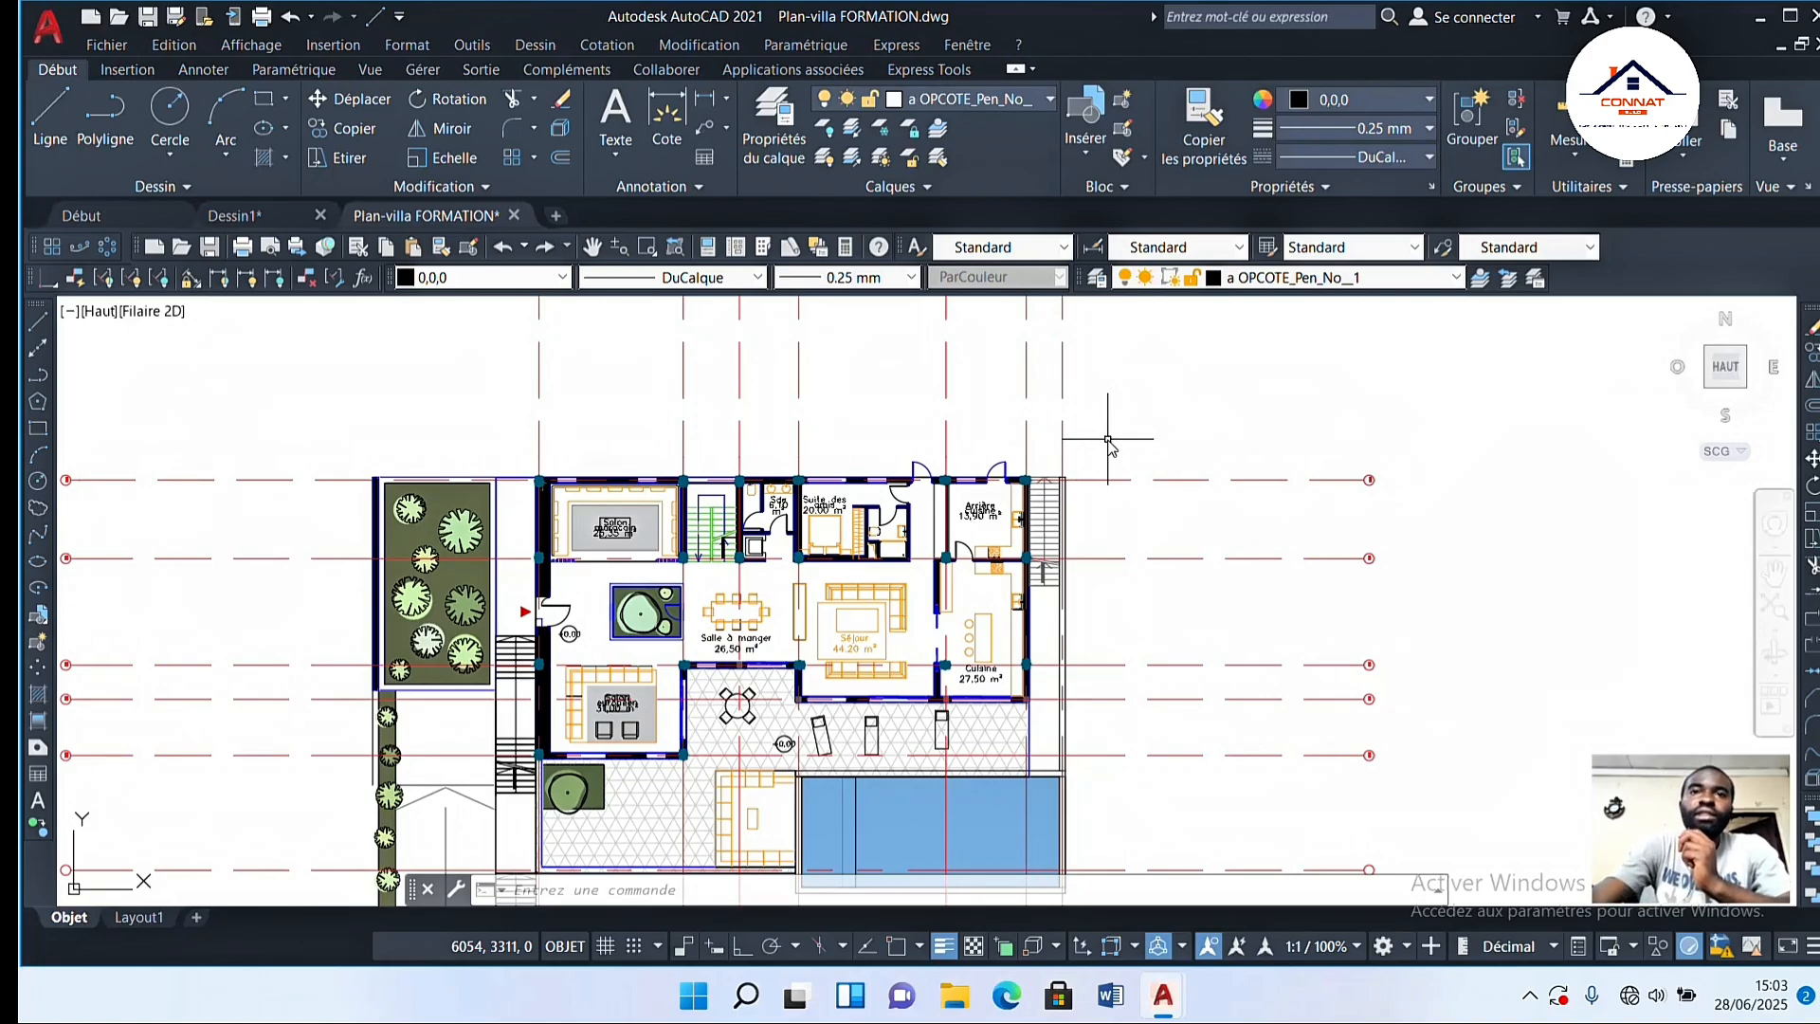
middle_drag(1123, 502, 1126, 531)
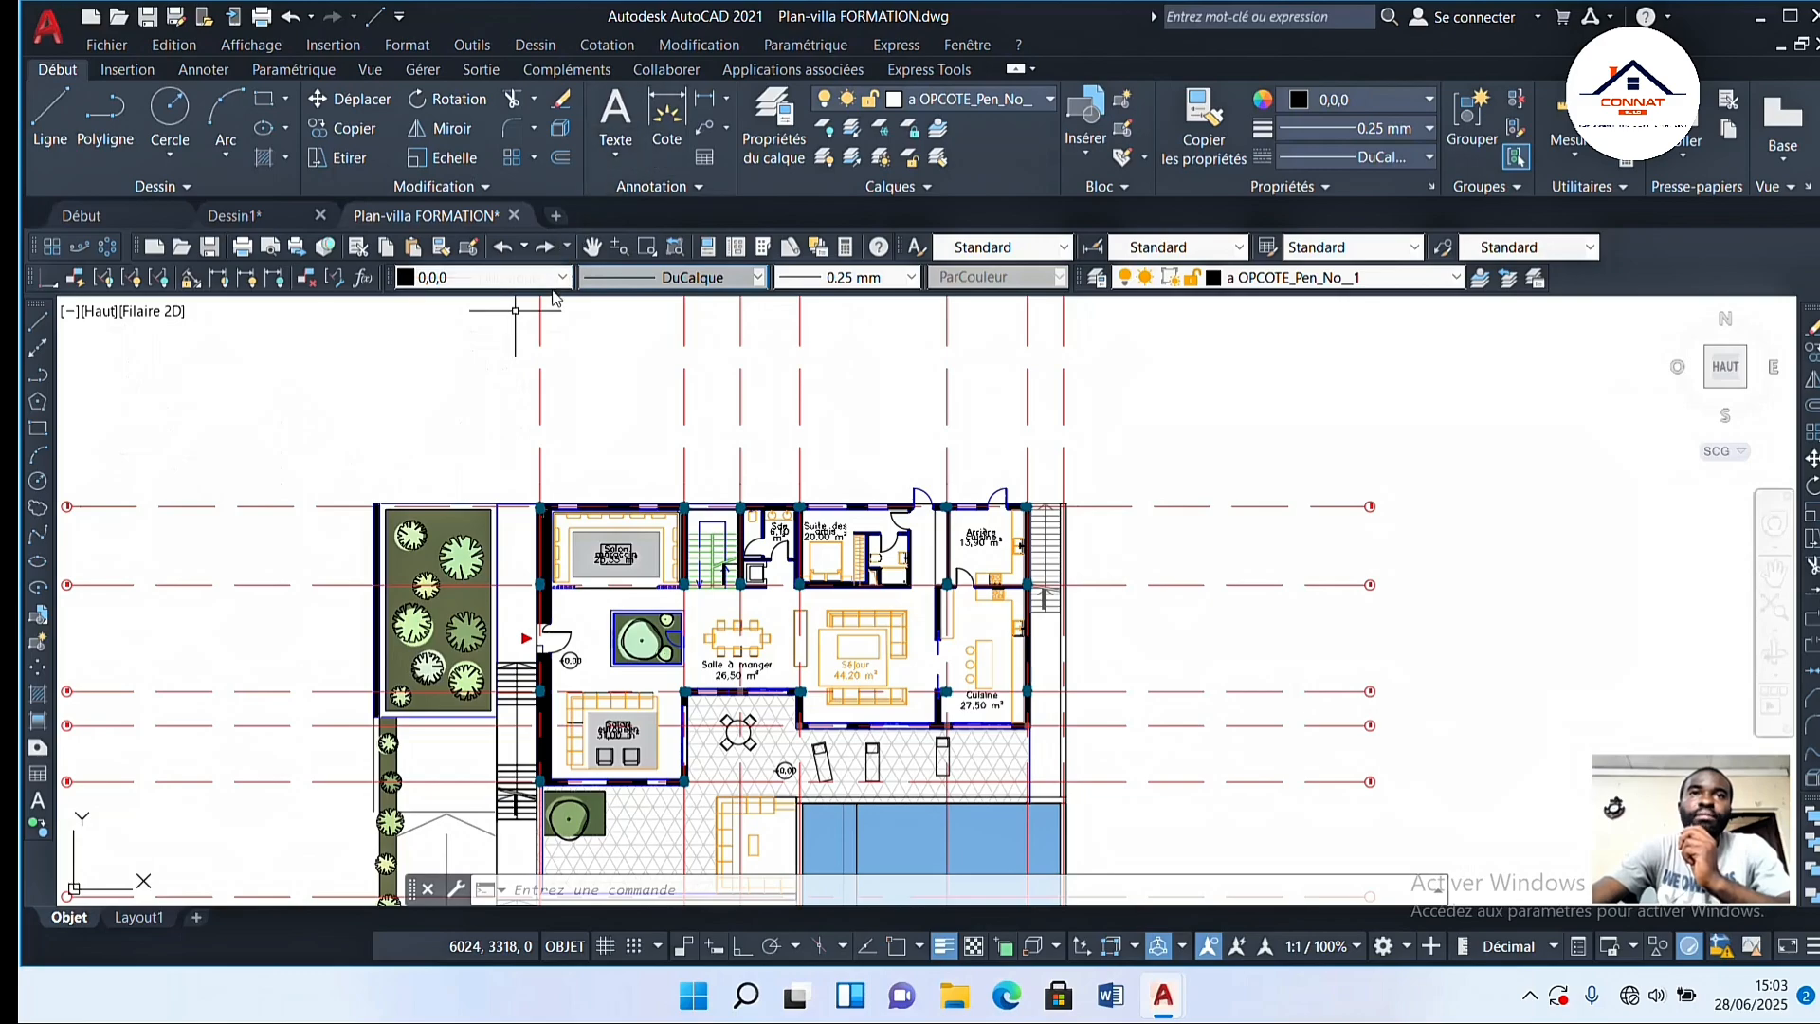
Step: Dimension the stairwell opening's width between its two columns with the Cote command, placing the dimension above the upper façade
click(666, 115)
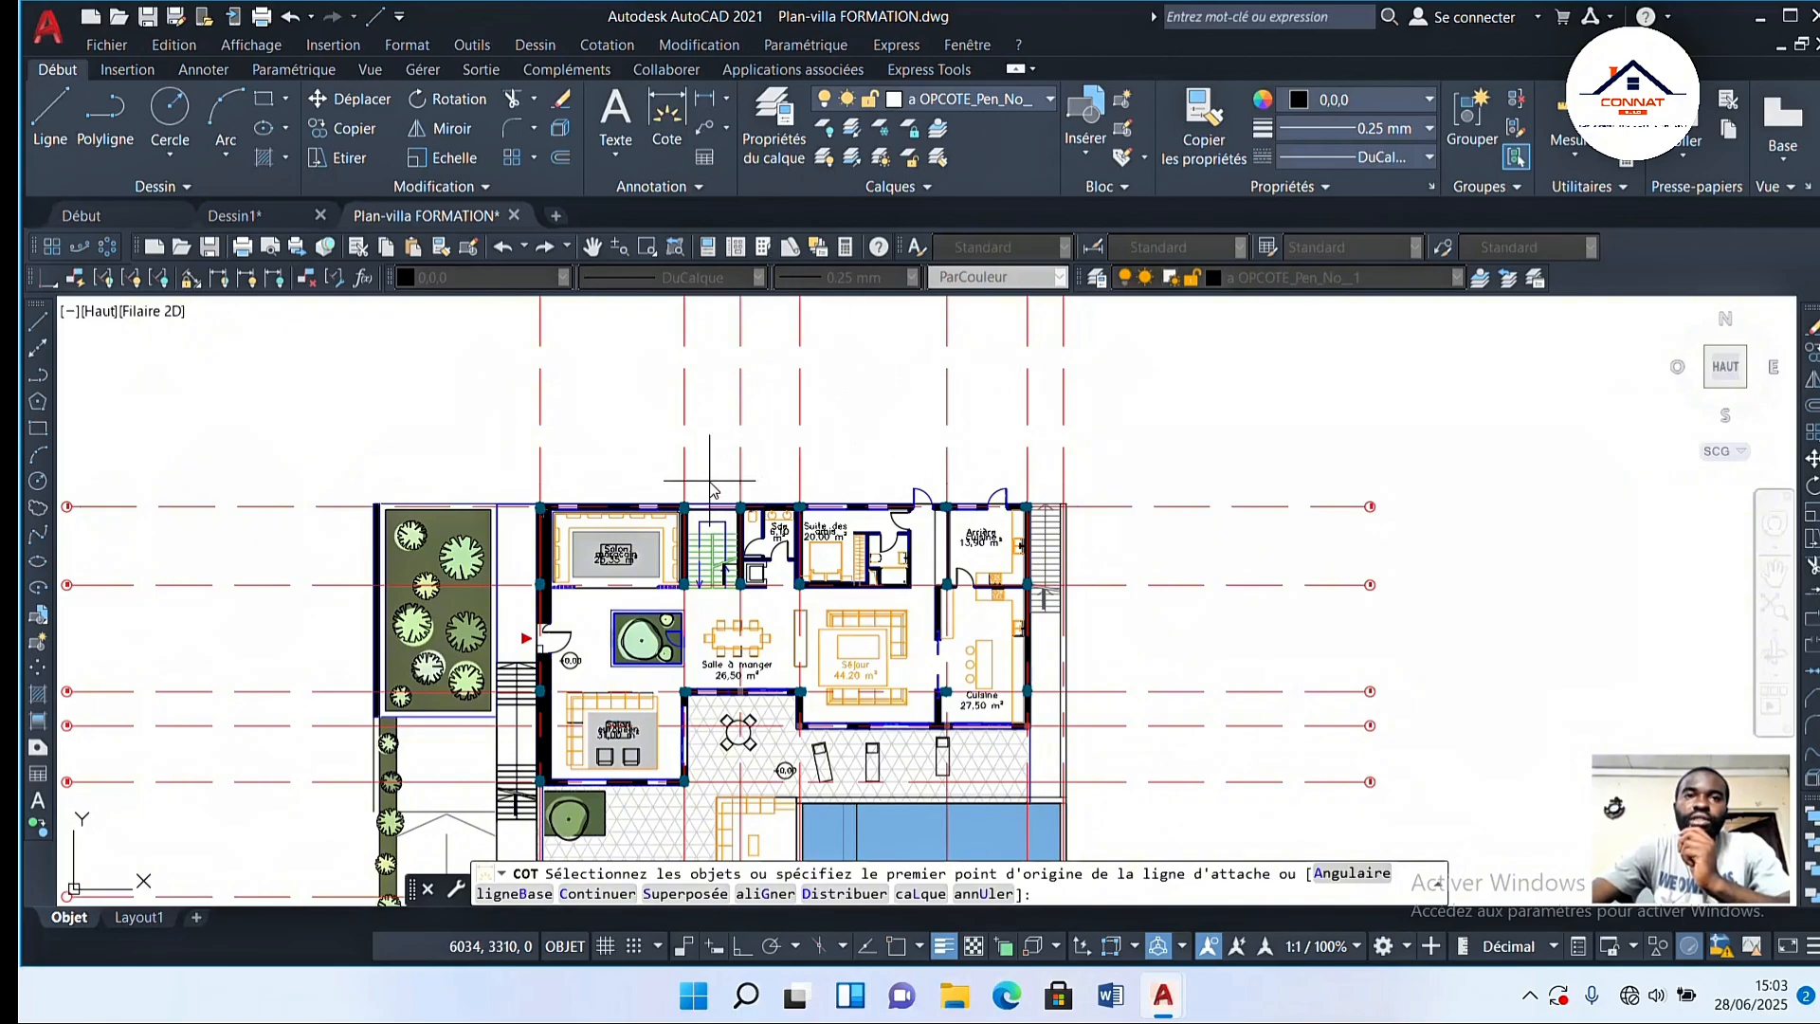
scroll(713, 489, up, 2)
scroll(713, 490, up, 2)
click(718, 540)
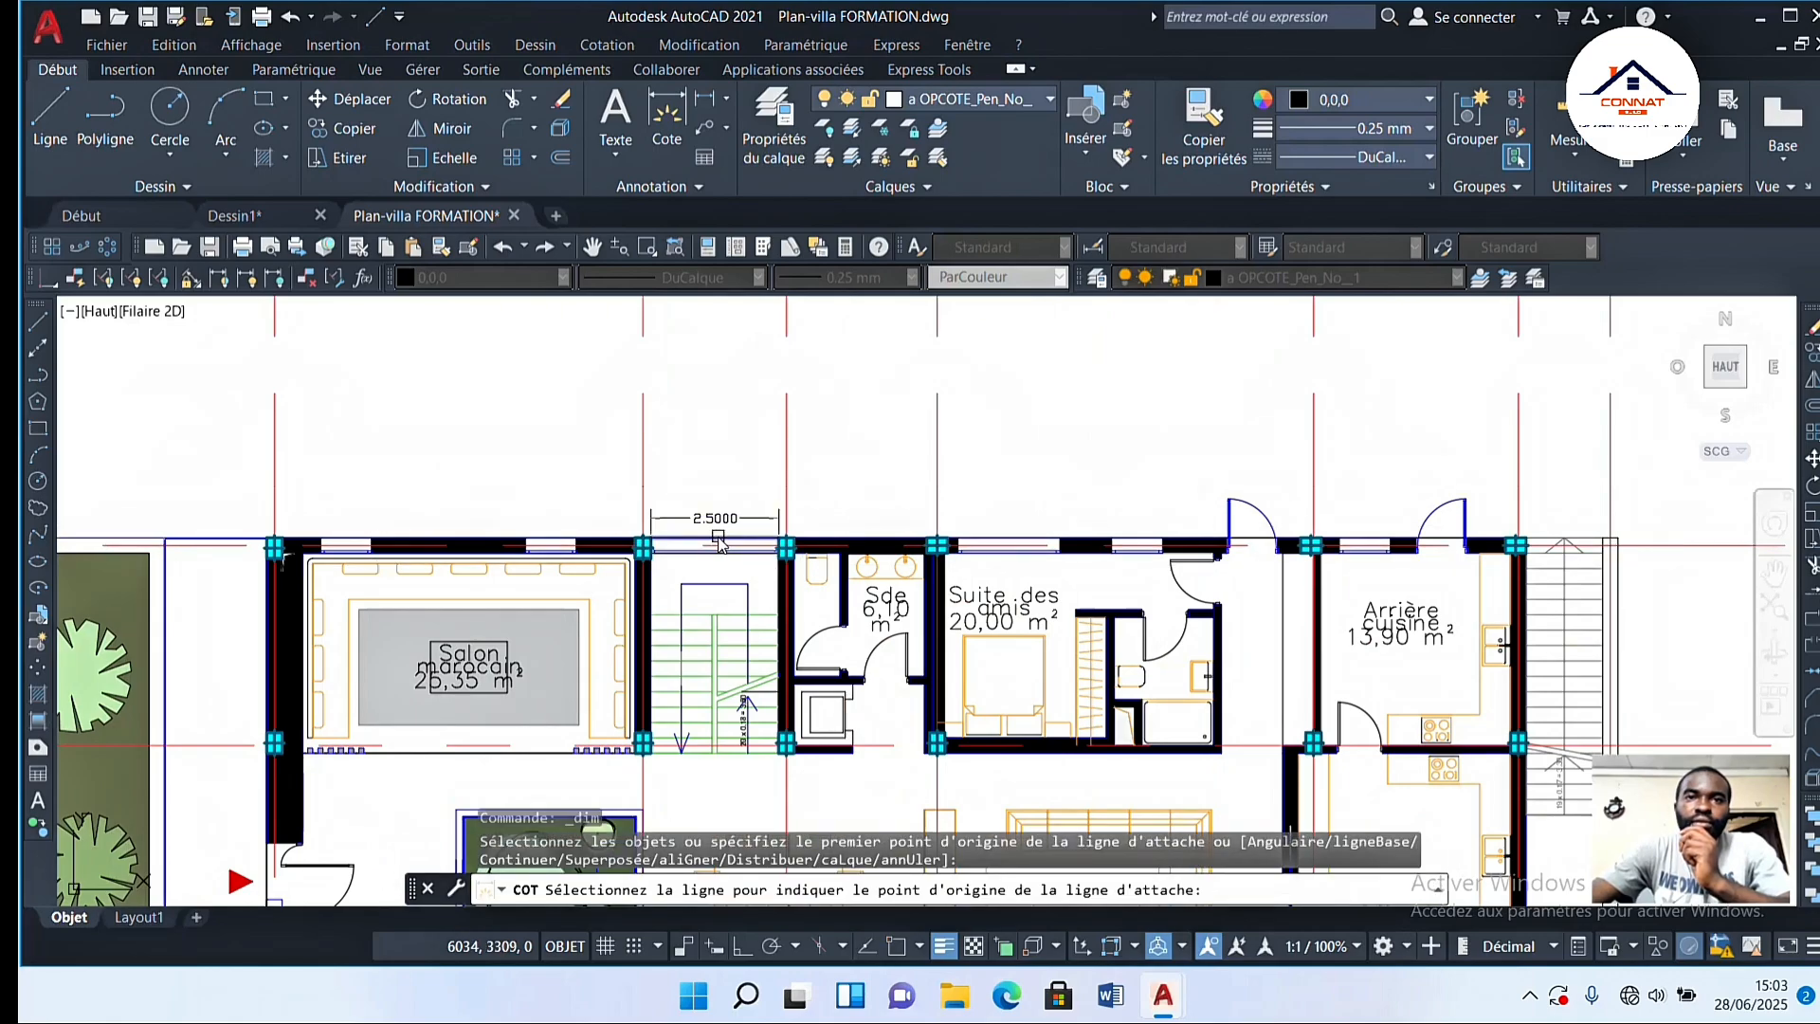
click(718, 542)
click(721, 470)
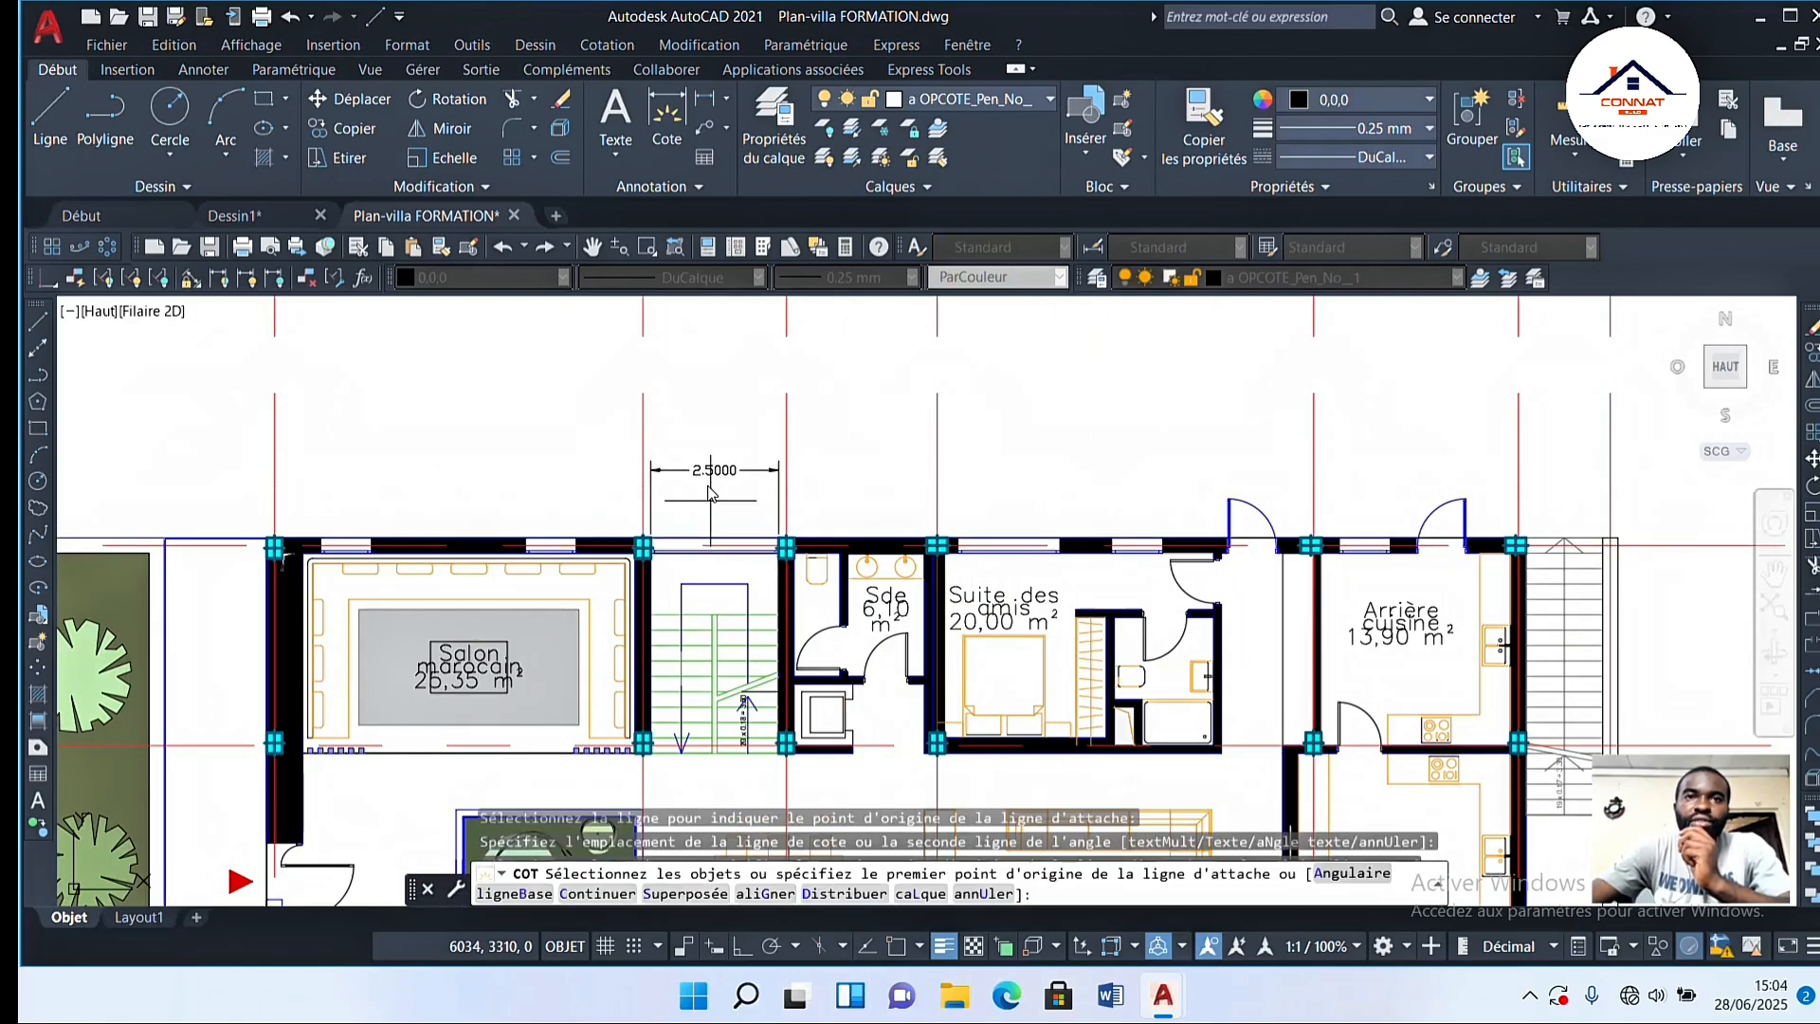
Step: Dimension the façade wall segment between the two Salon marocain windows, placing the dimension line above the wall
scroll(709, 471, up, 6)
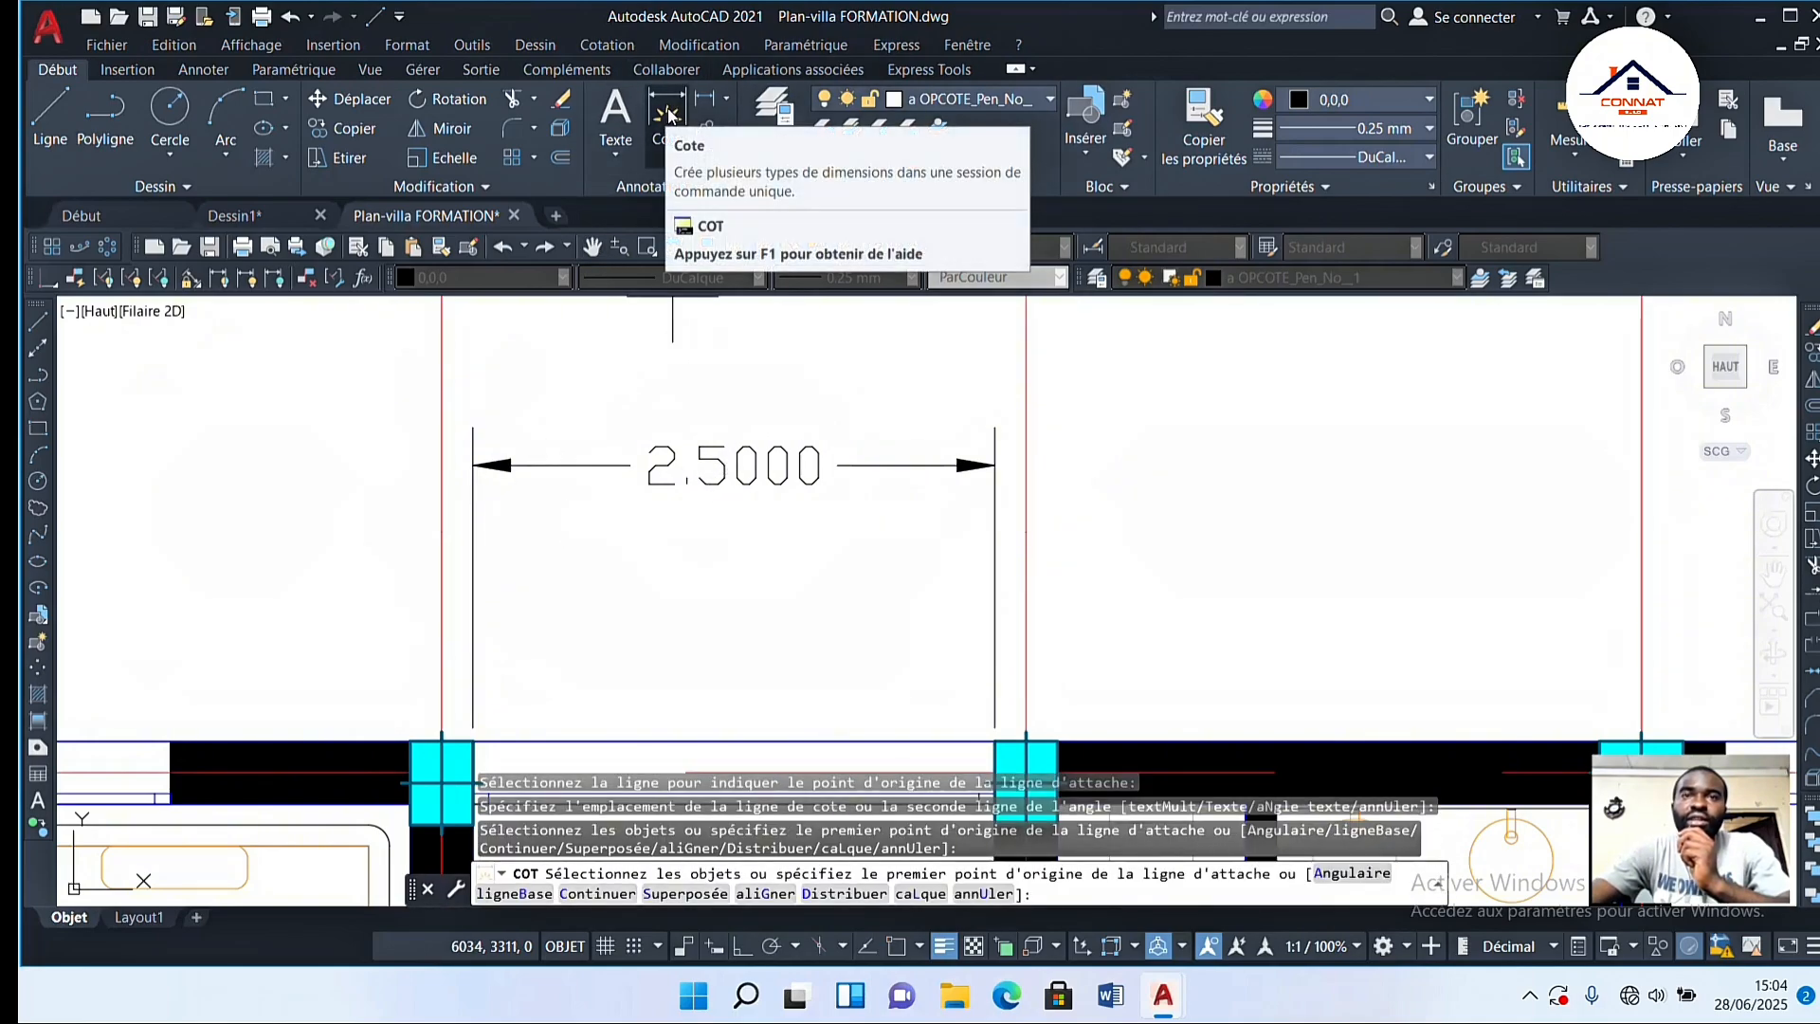
middle_drag(503, 508, 1065, 495)
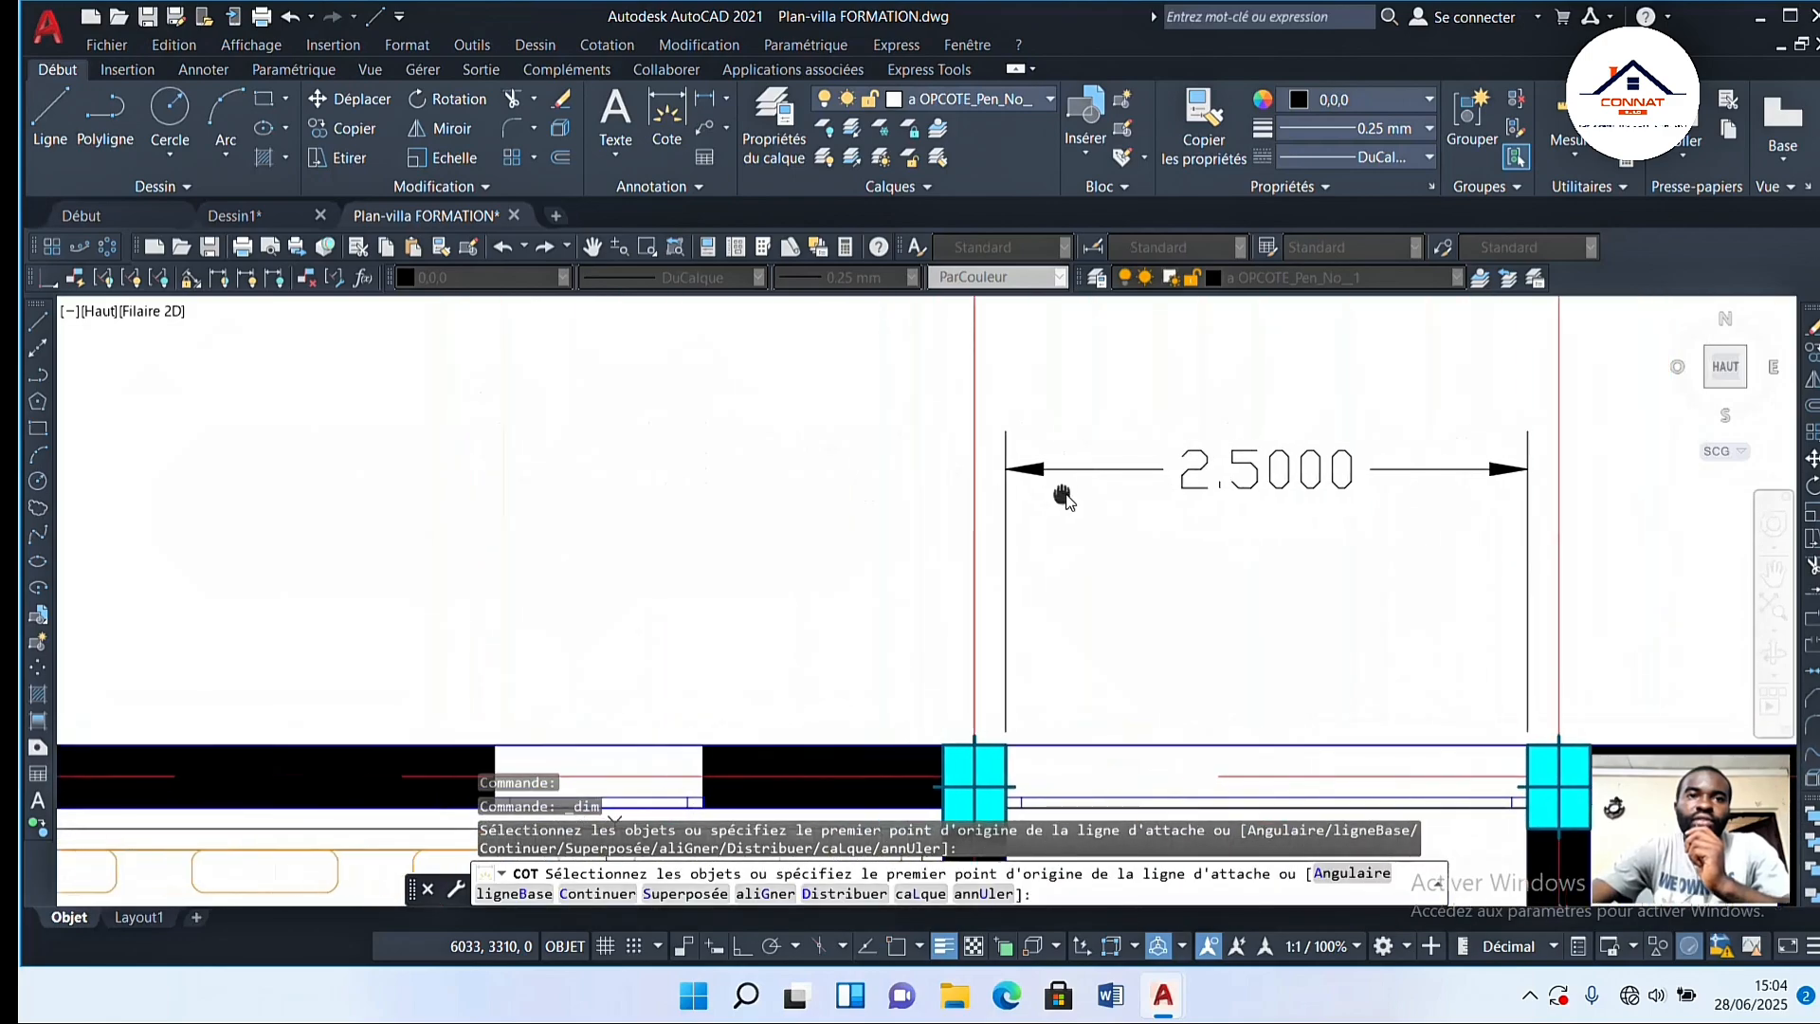
scroll(962, 484, down, 2)
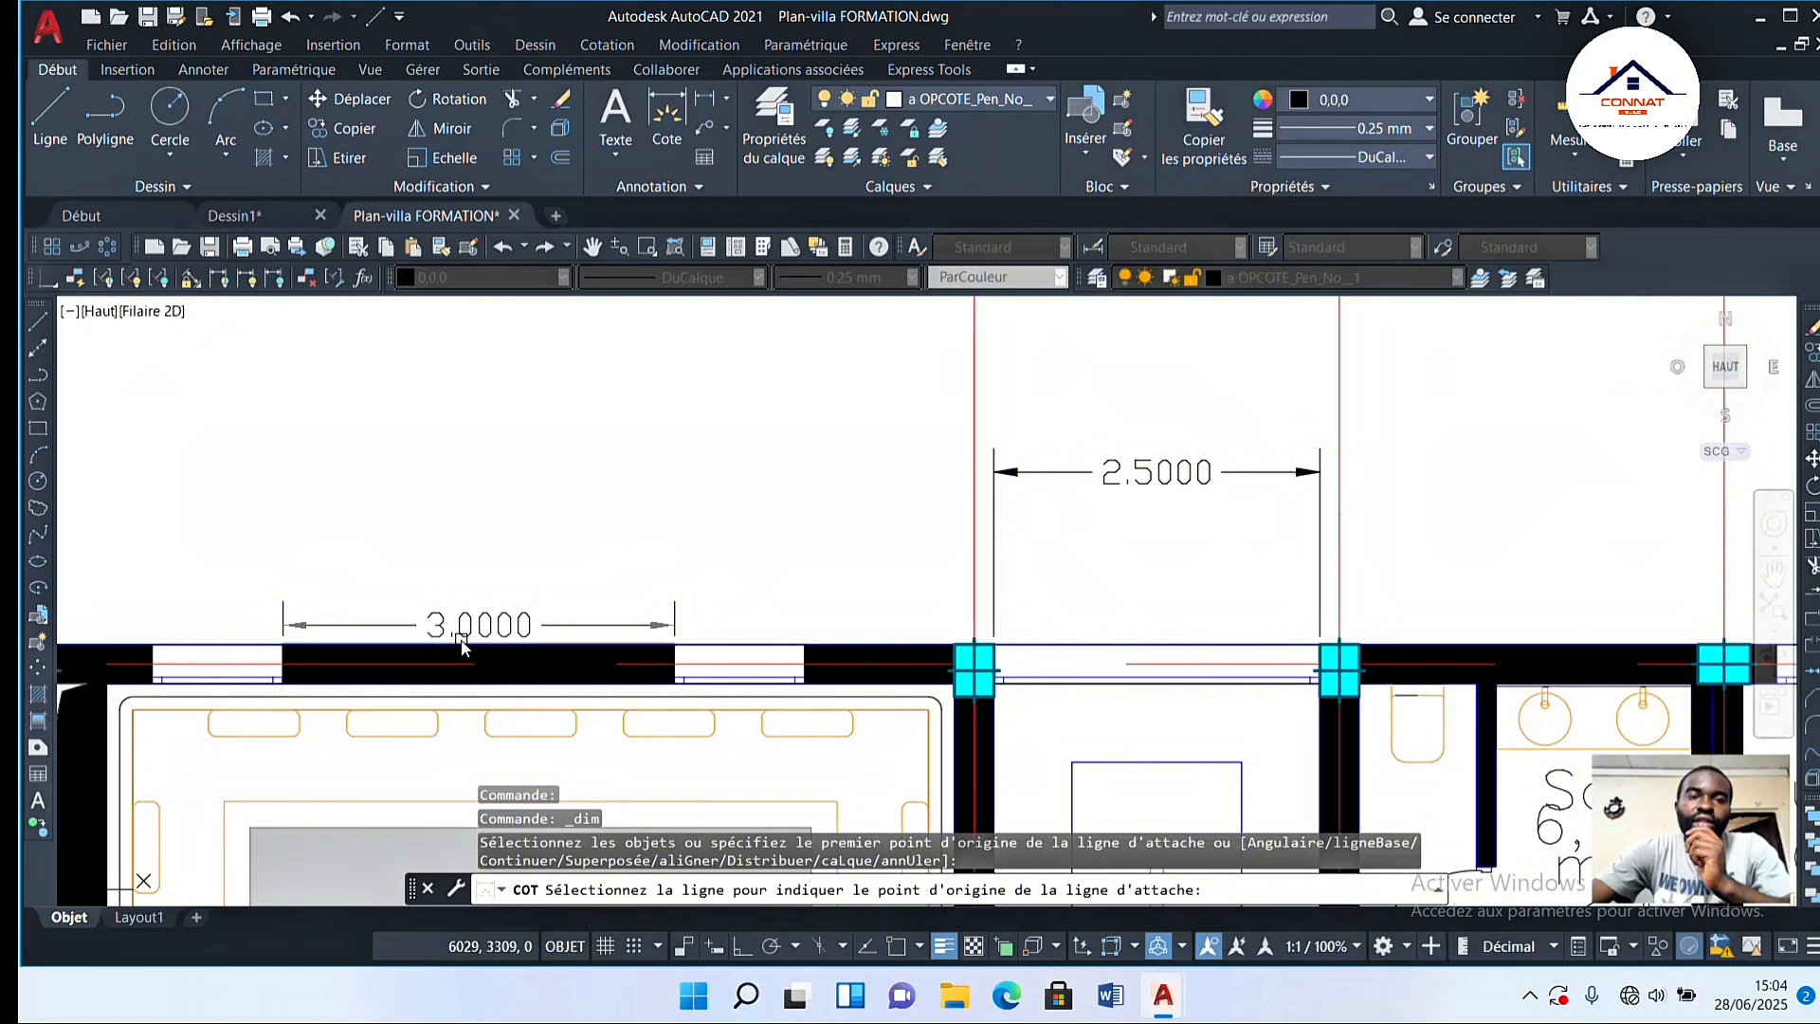
click(461, 645)
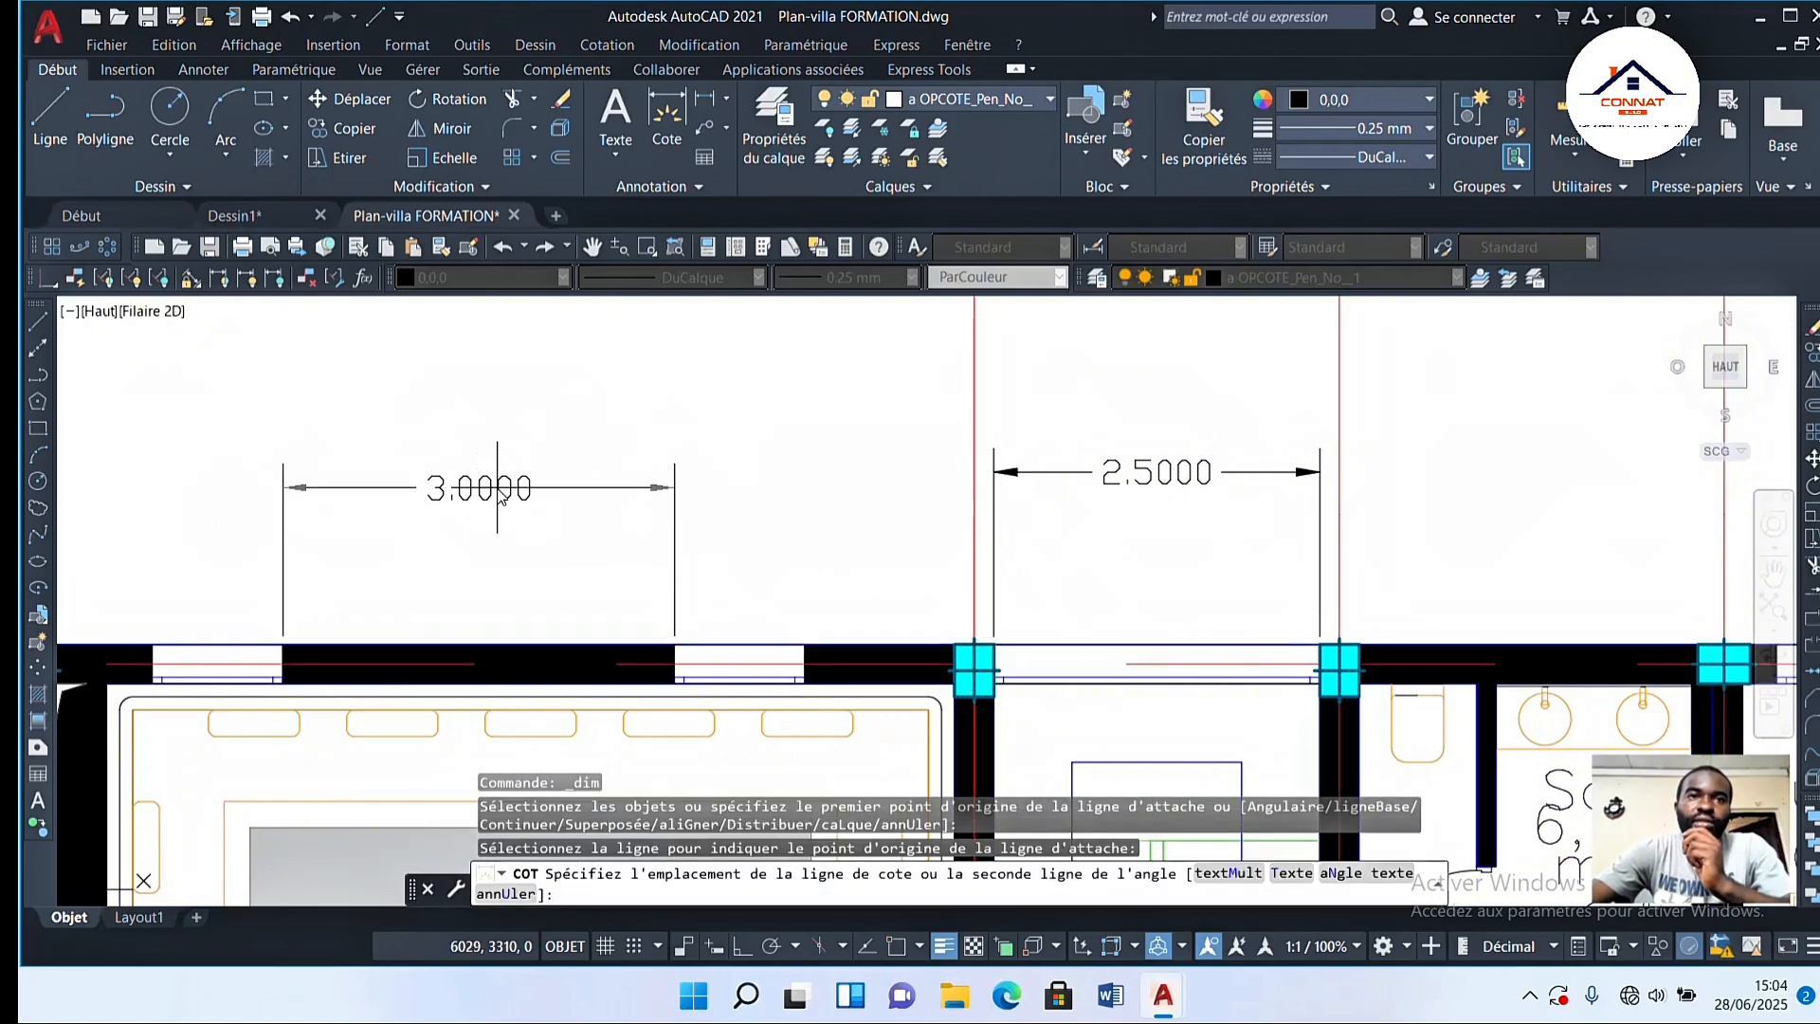
click(500, 494)
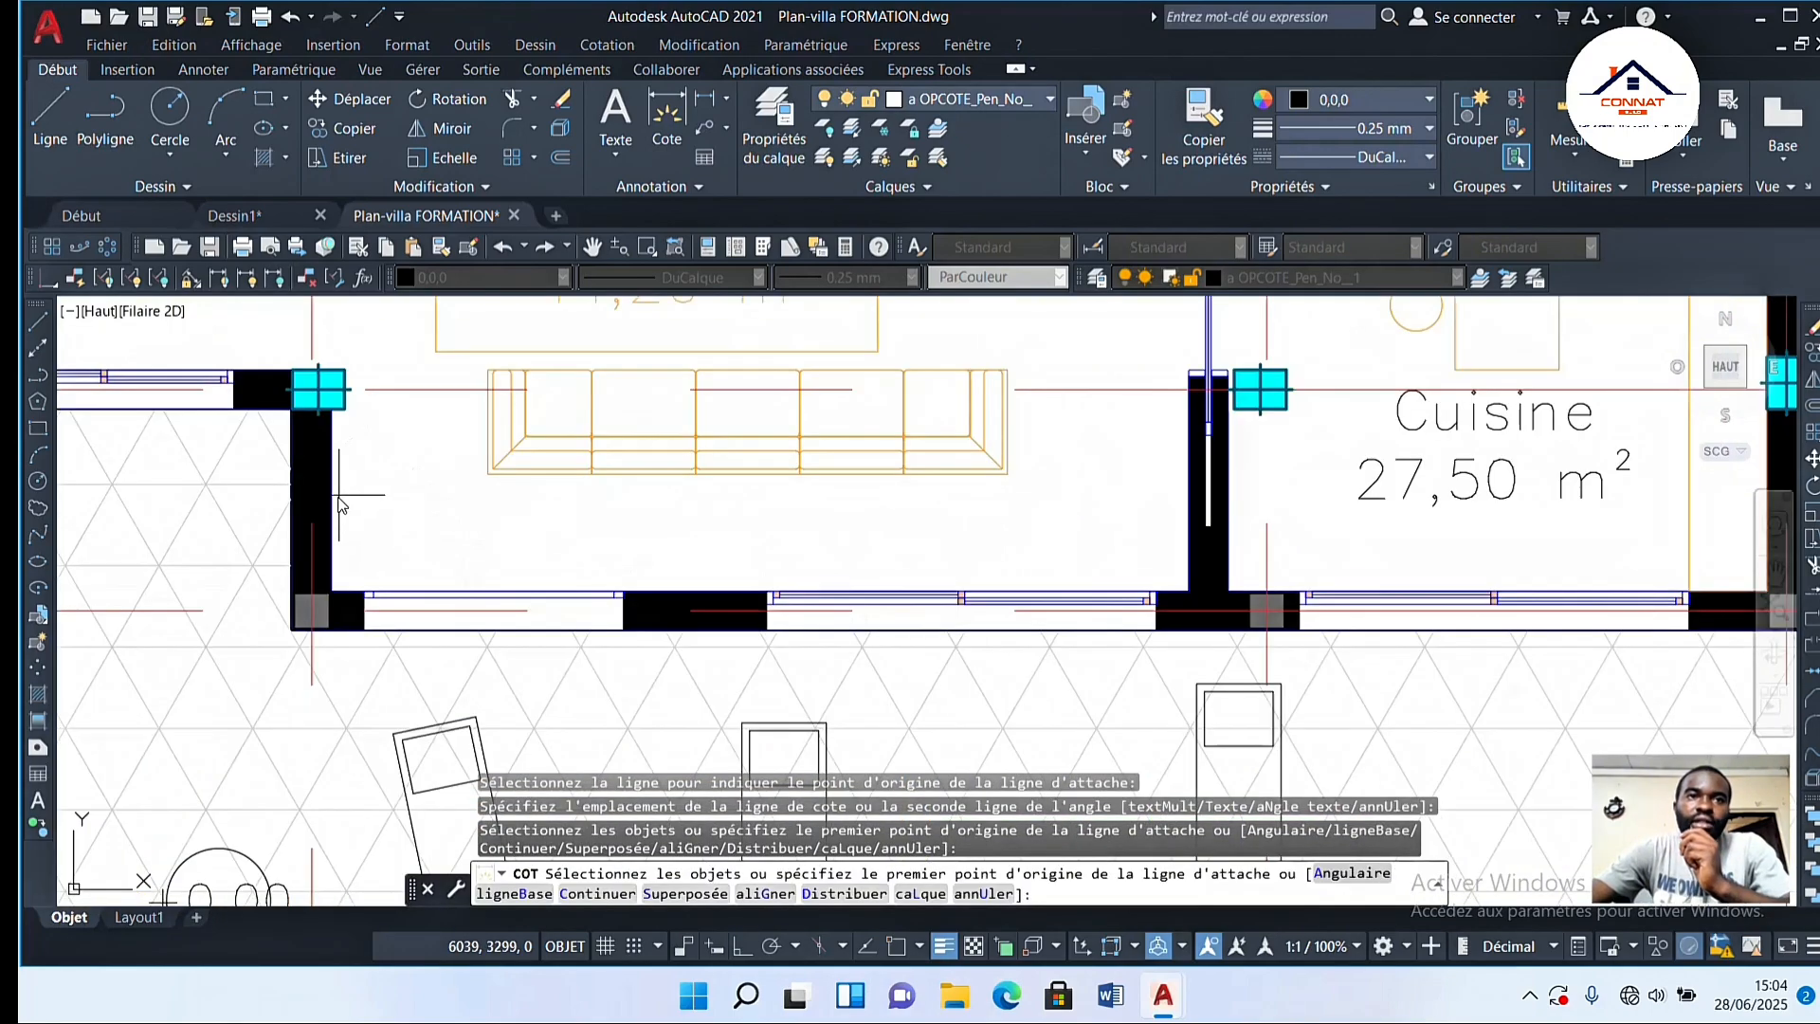
Step: Add a vertical dimension along the inner face of the Séjour's short wall beside the terrace
click(335, 497)
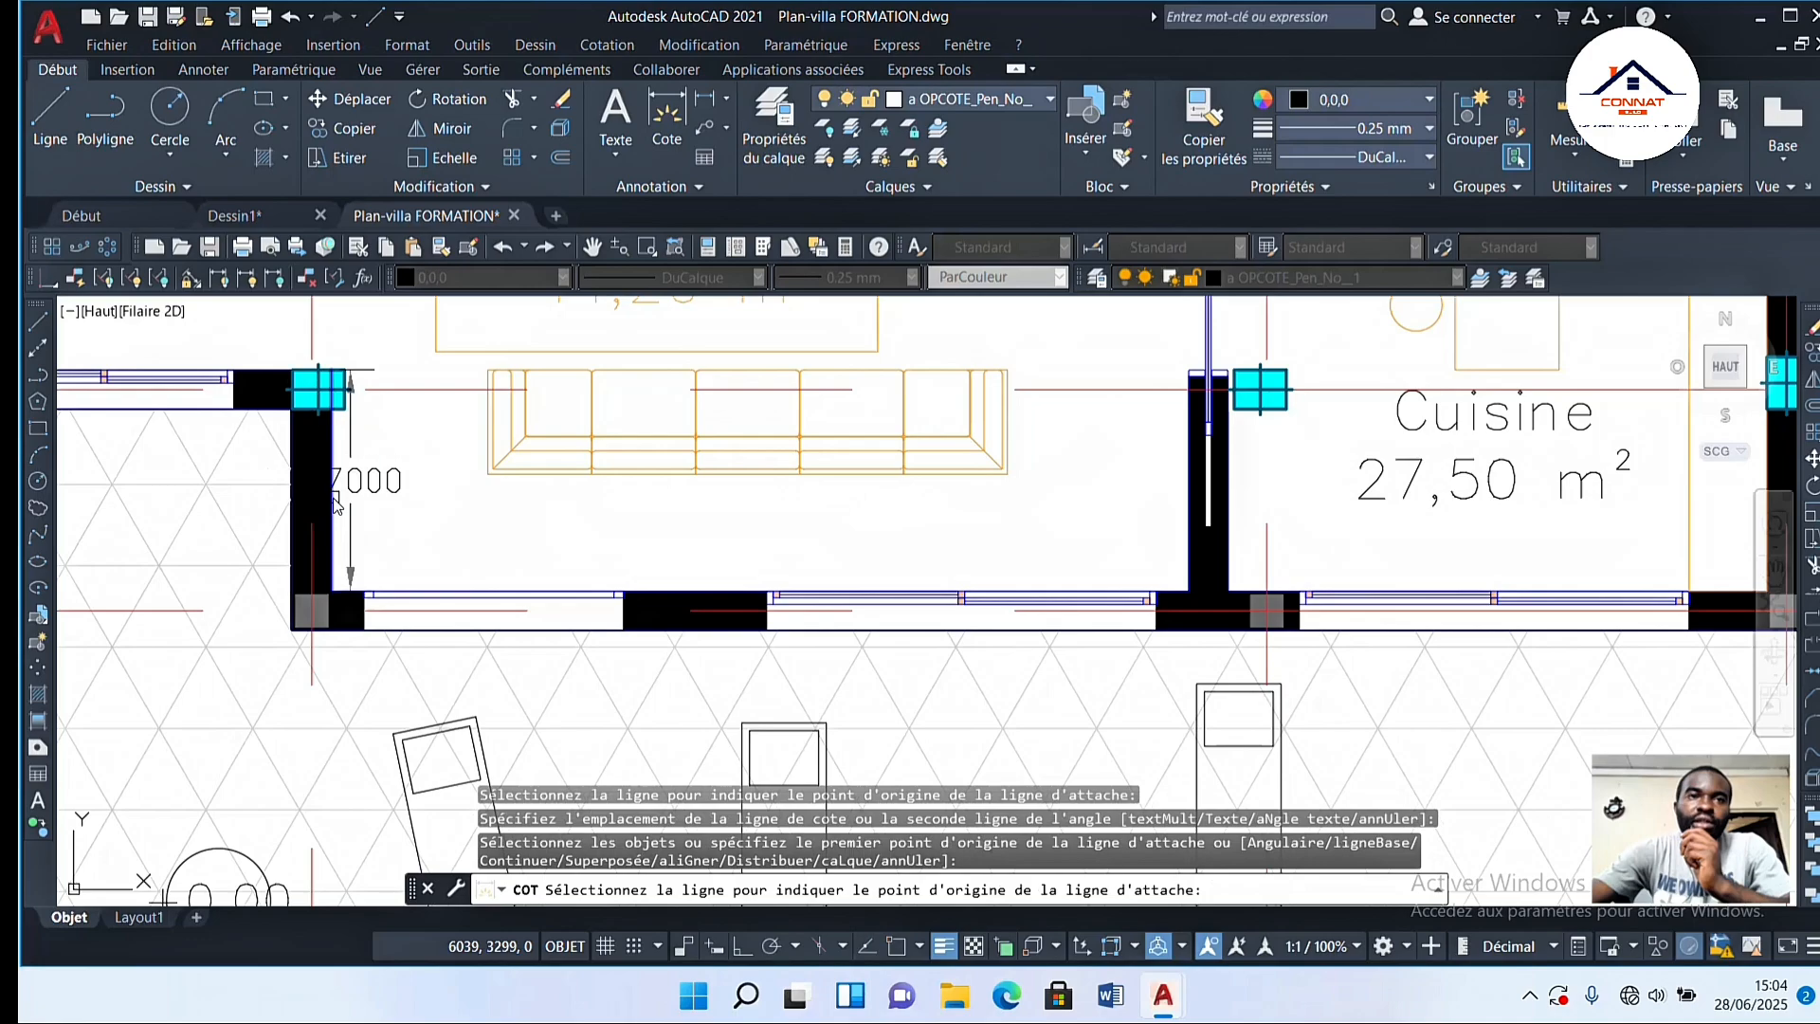
click(337, 502)
click(402, 498)
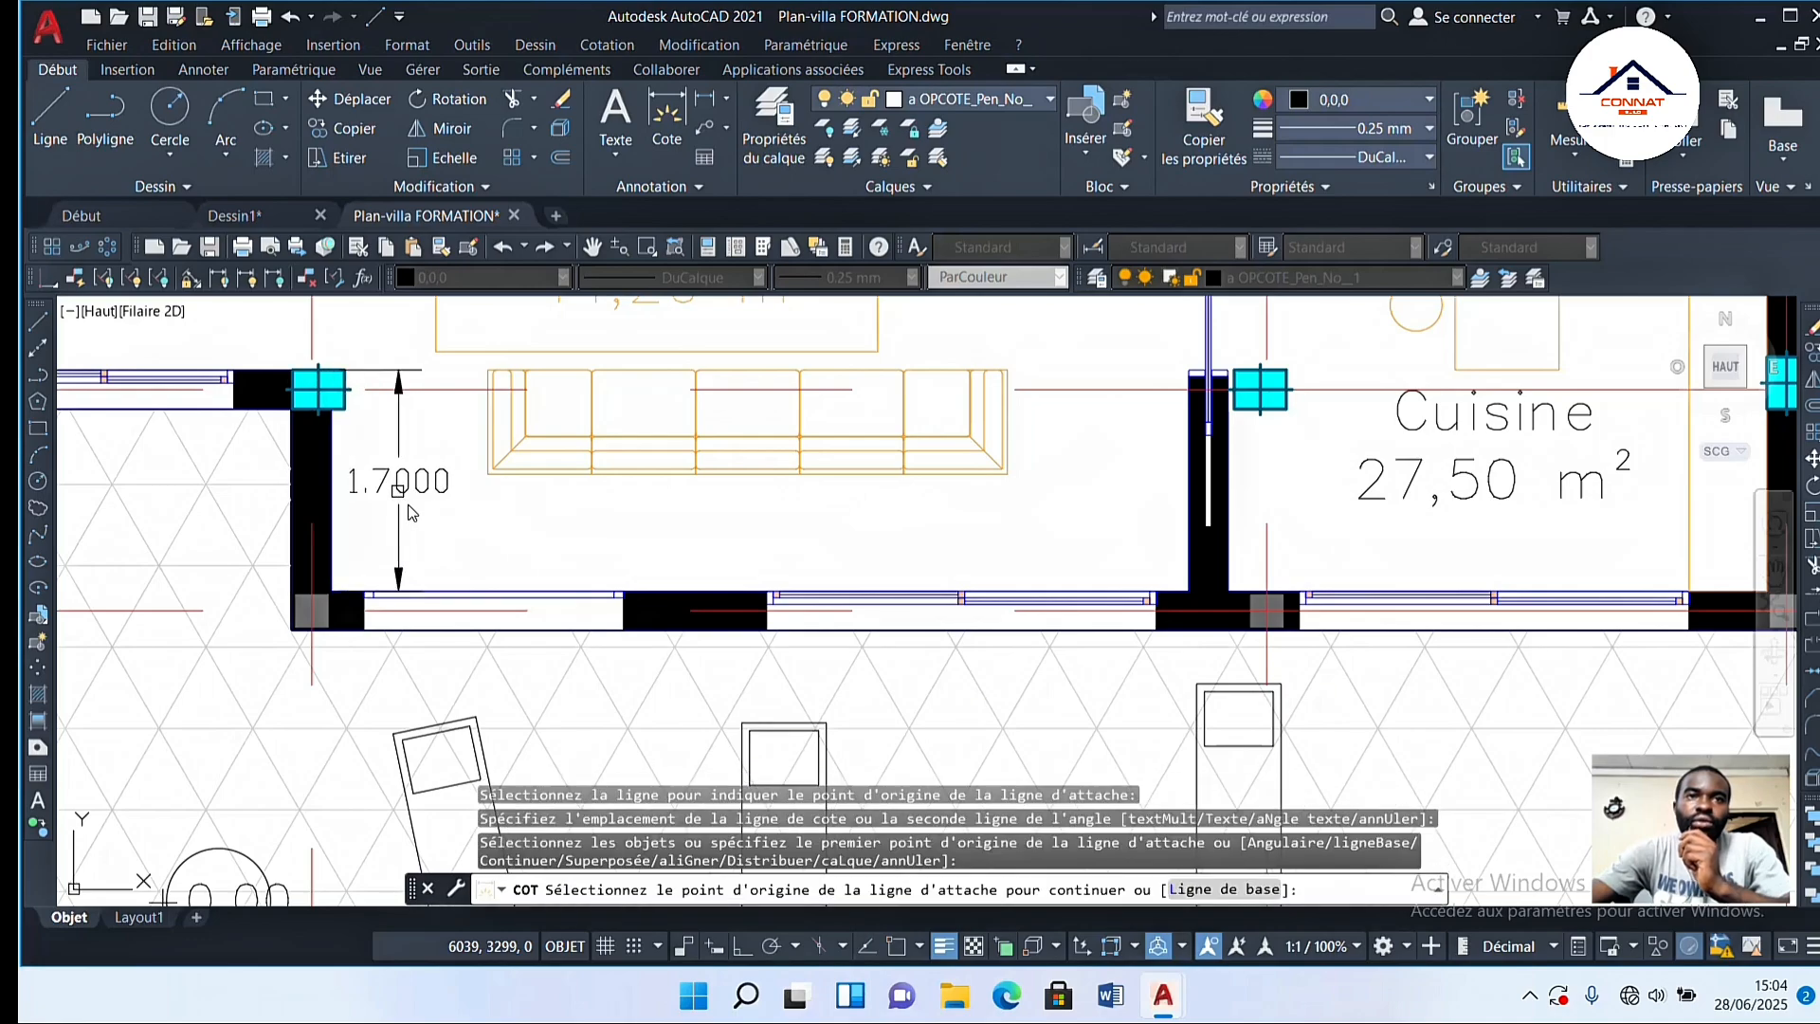
Step: Inspect the text and arrows of the dimensions in the Séjour and above the stairwell, and end the dimension command
scroll(502, 524, down, 3)
middle_drag(526, 478, 524, 549)
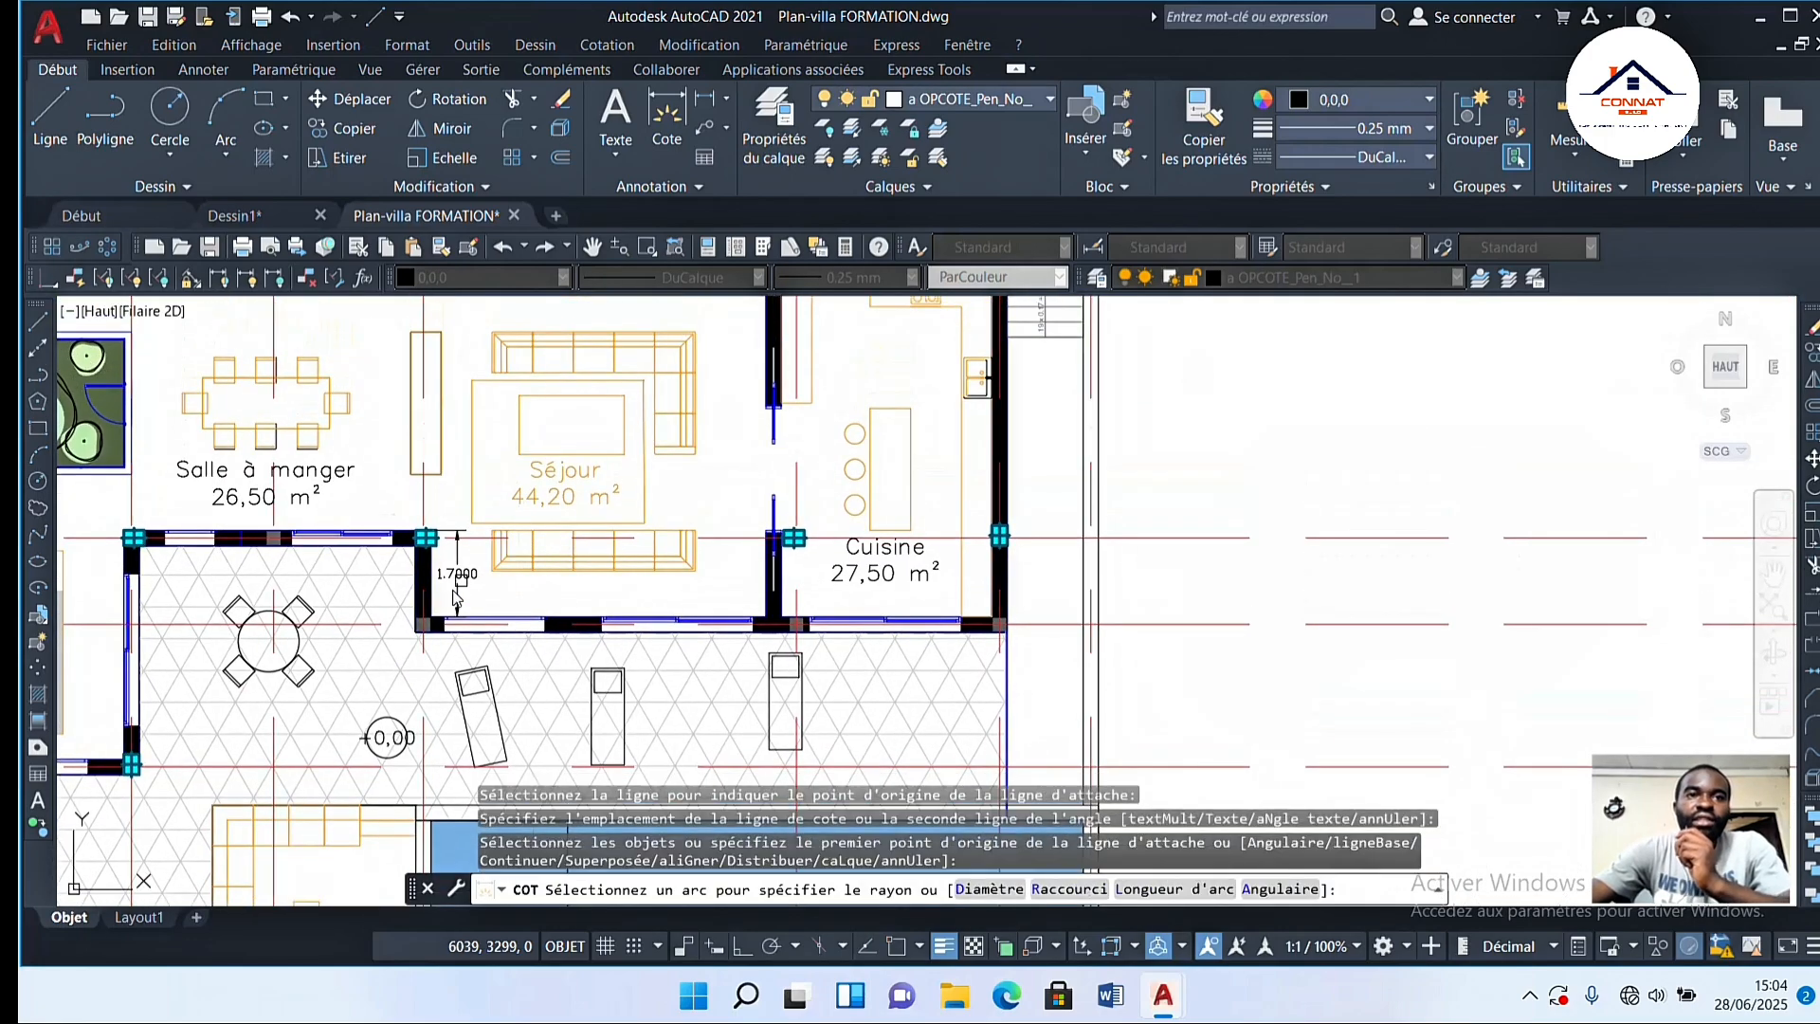
scroll(456, 588, up, 2)
scroll(456, 595, up, 2)
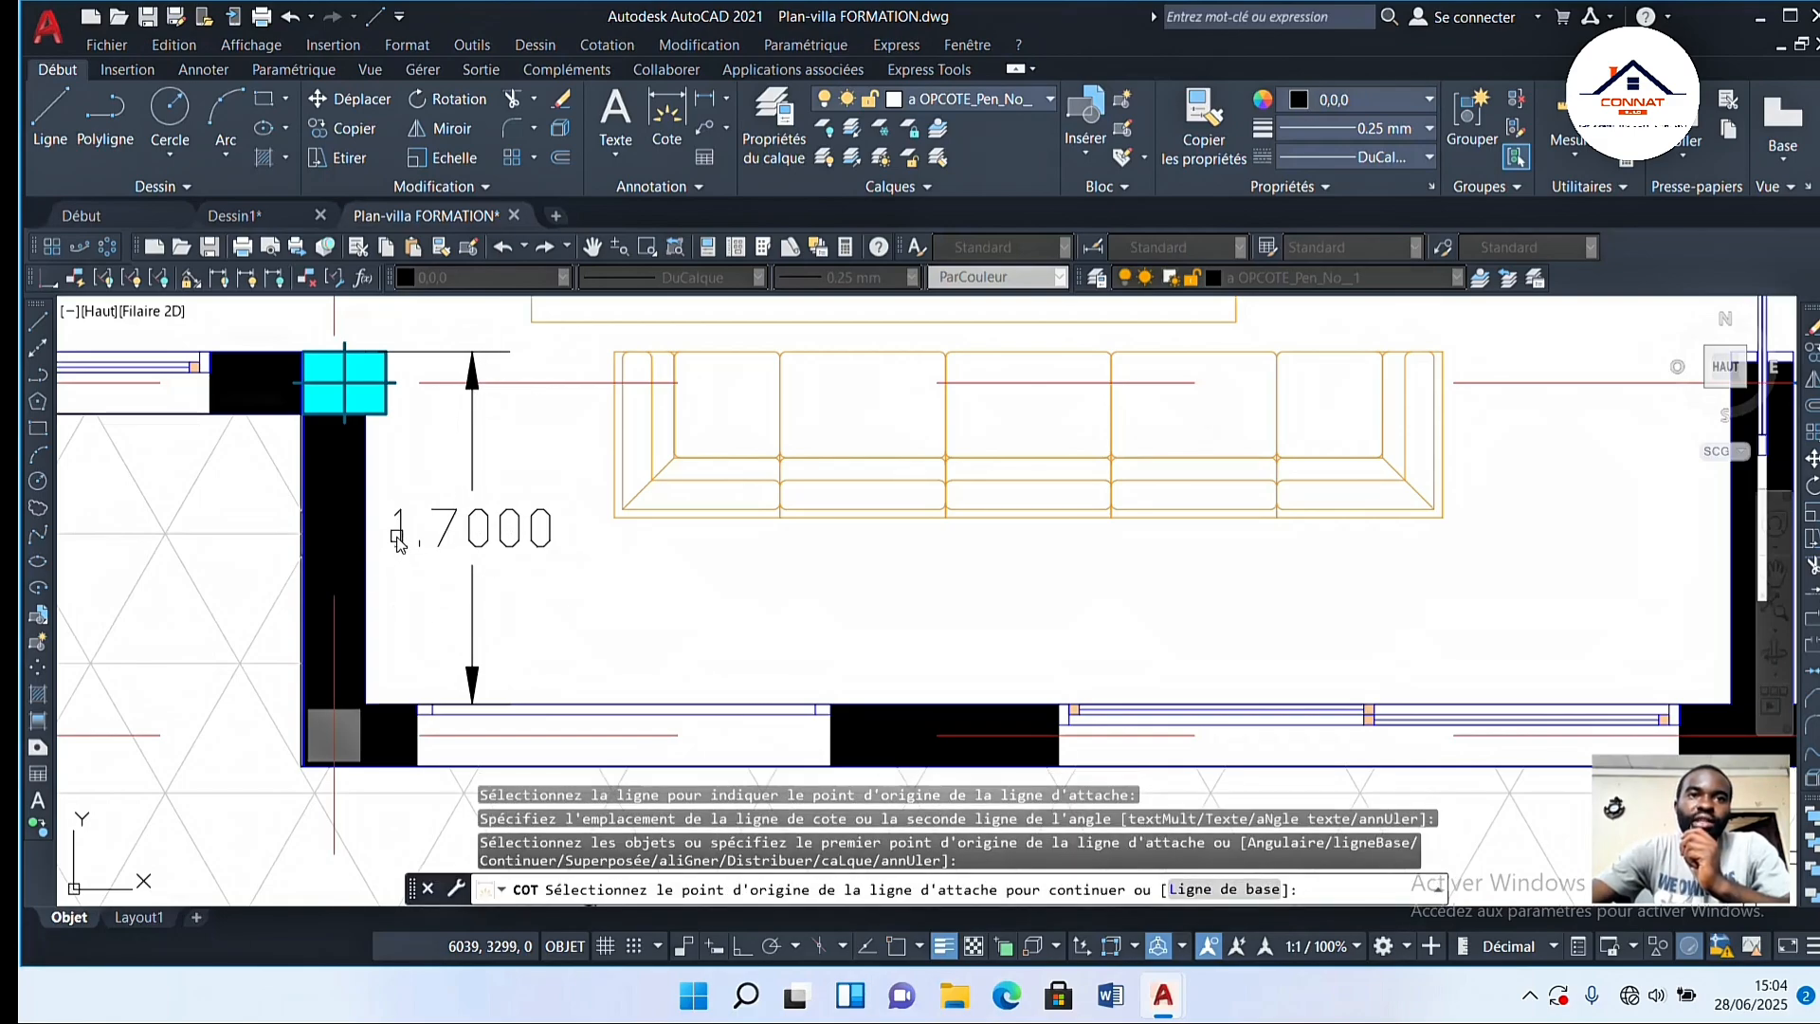
scroll(542, 614, down, 6)
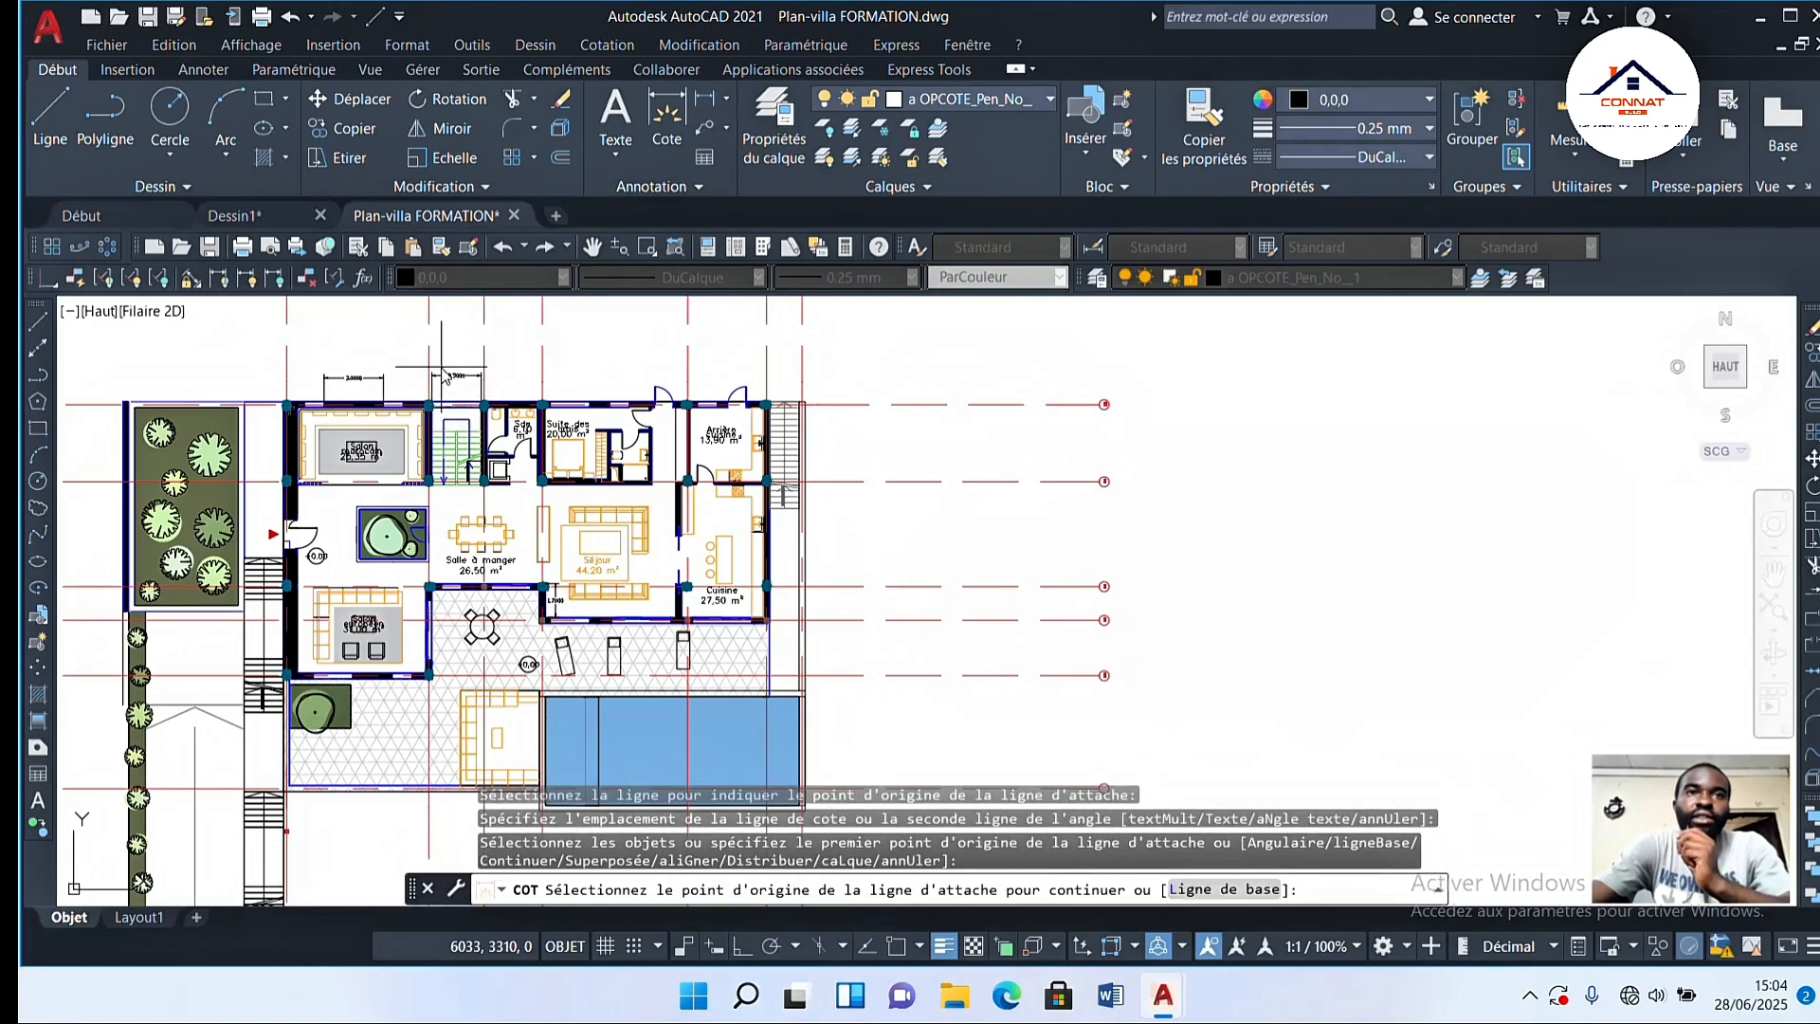
middle_drag(442, 368, 579, 456)
scroll(559, 431, up, 9)
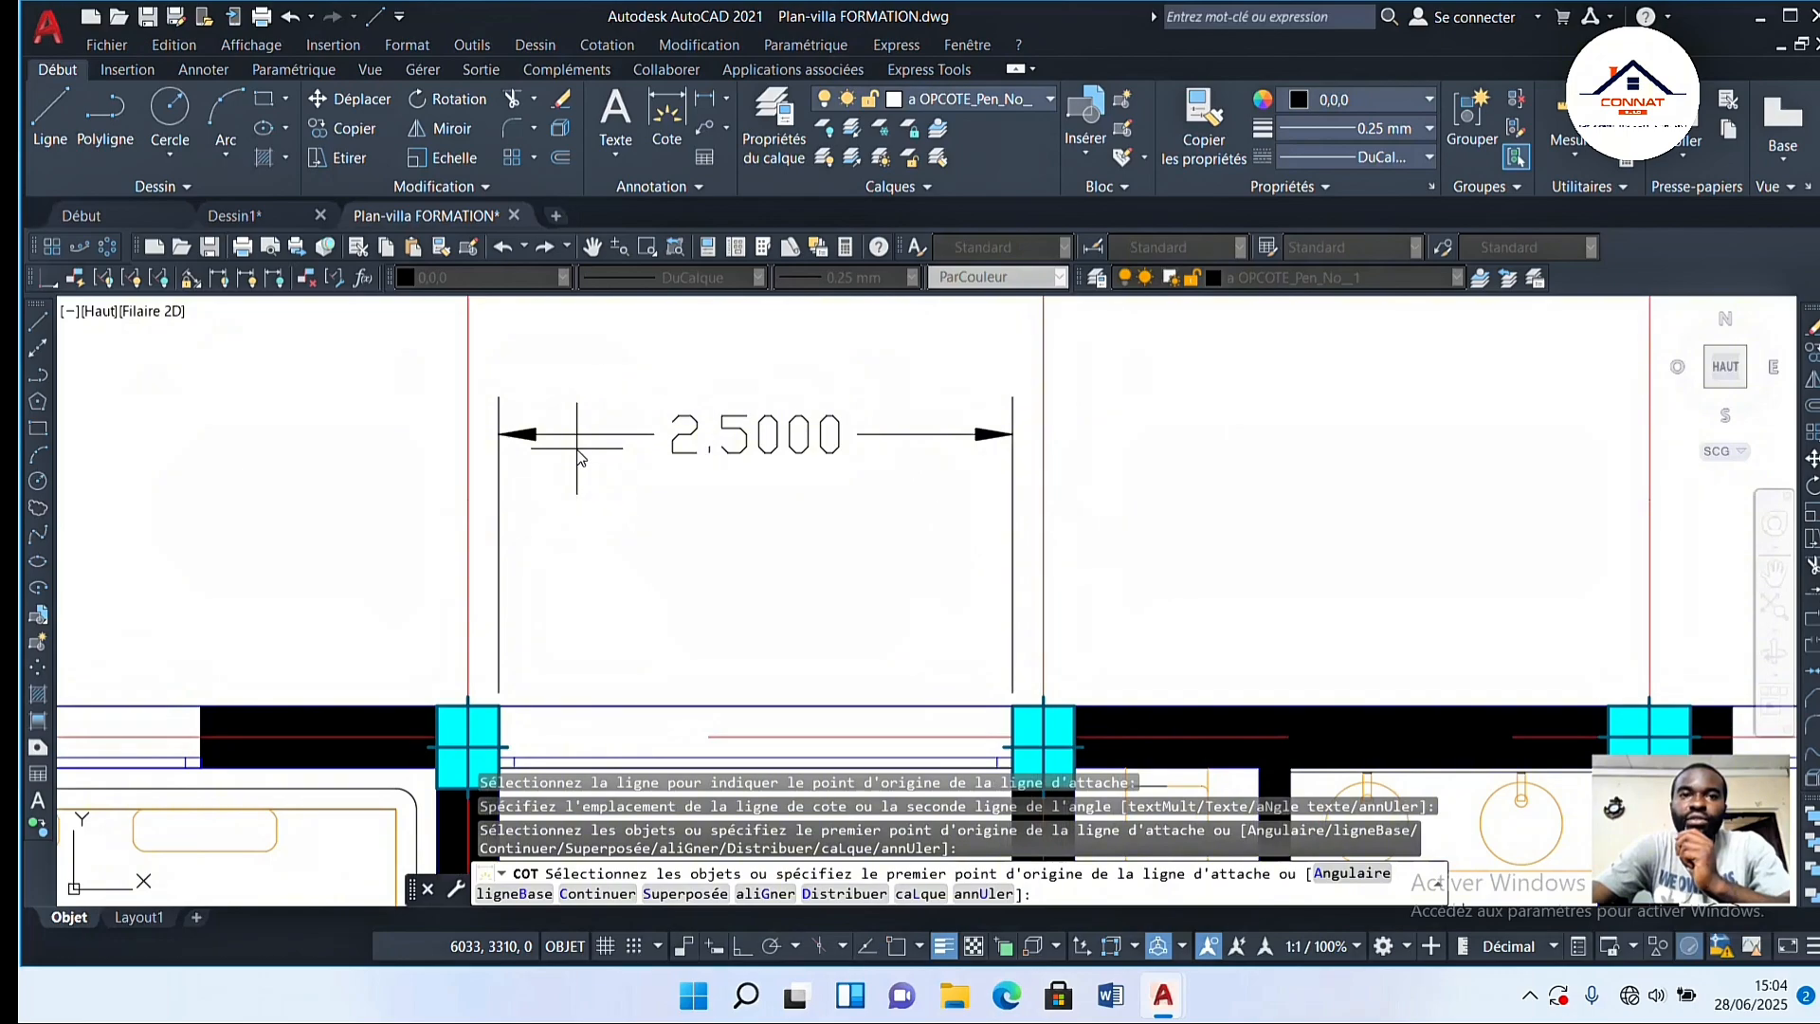
scroll(577, 456, down, 4)
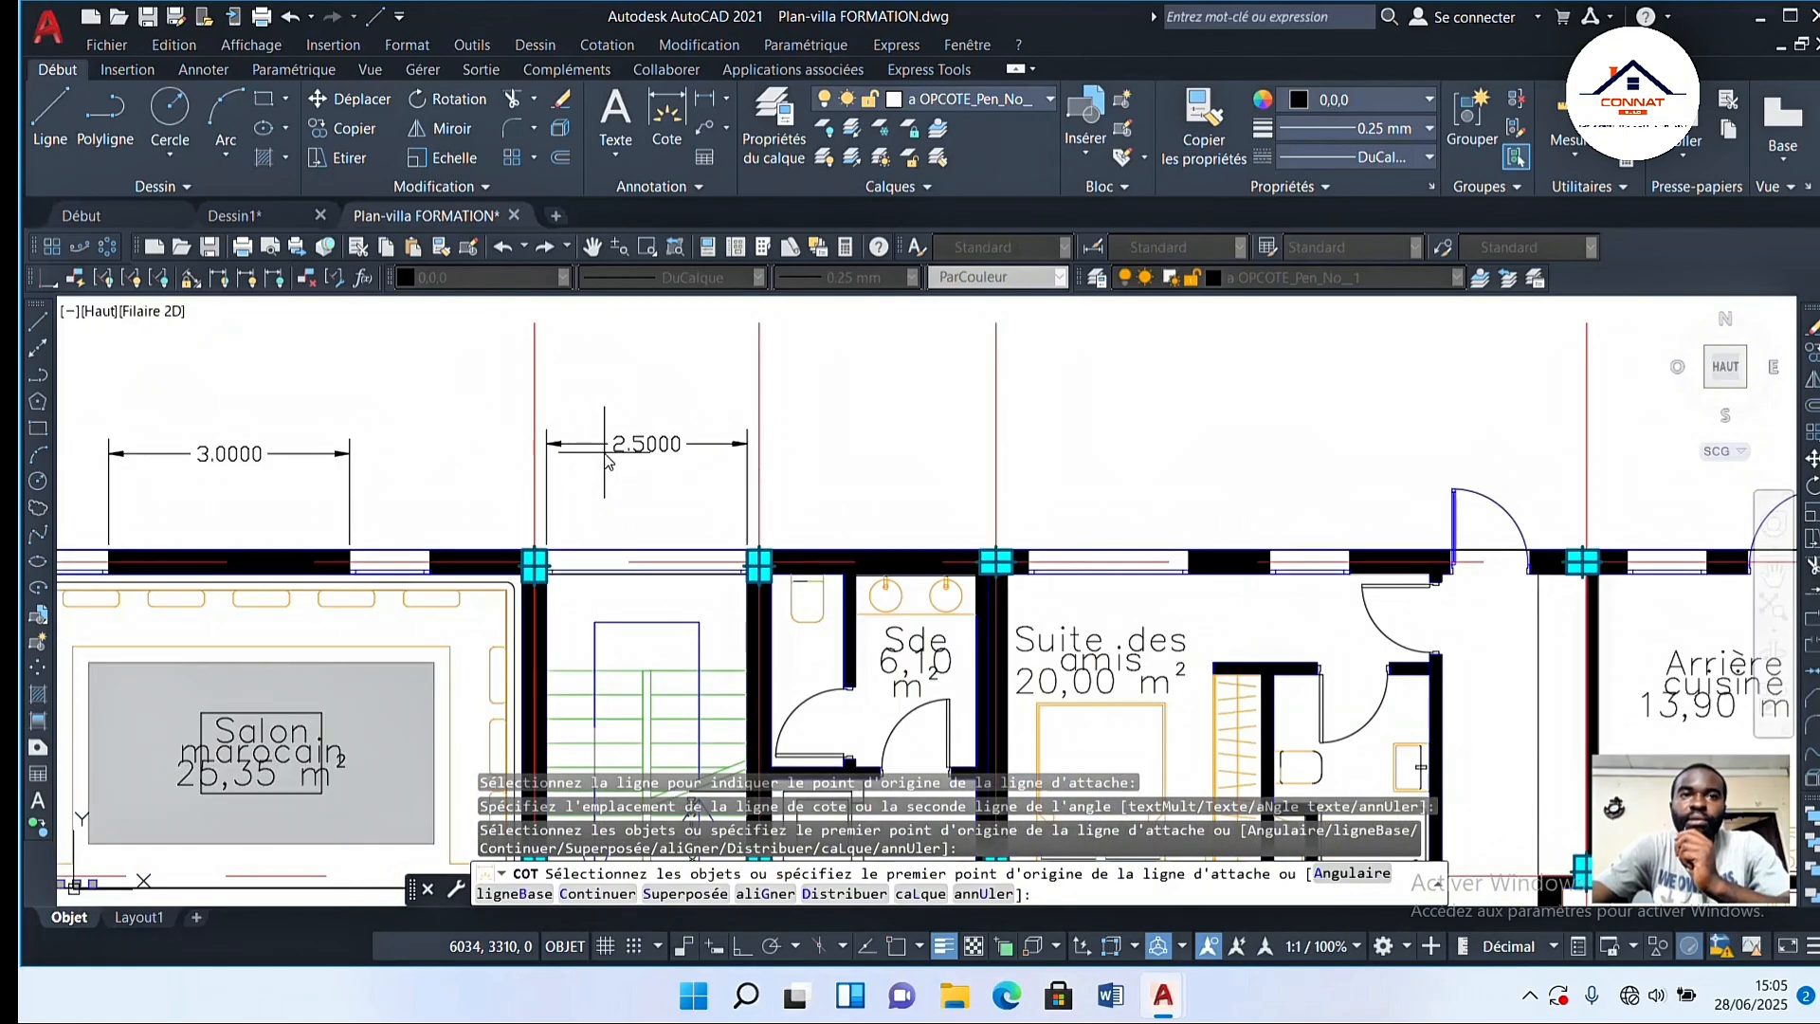
scroll(607, 462, down, 2)
text(c)
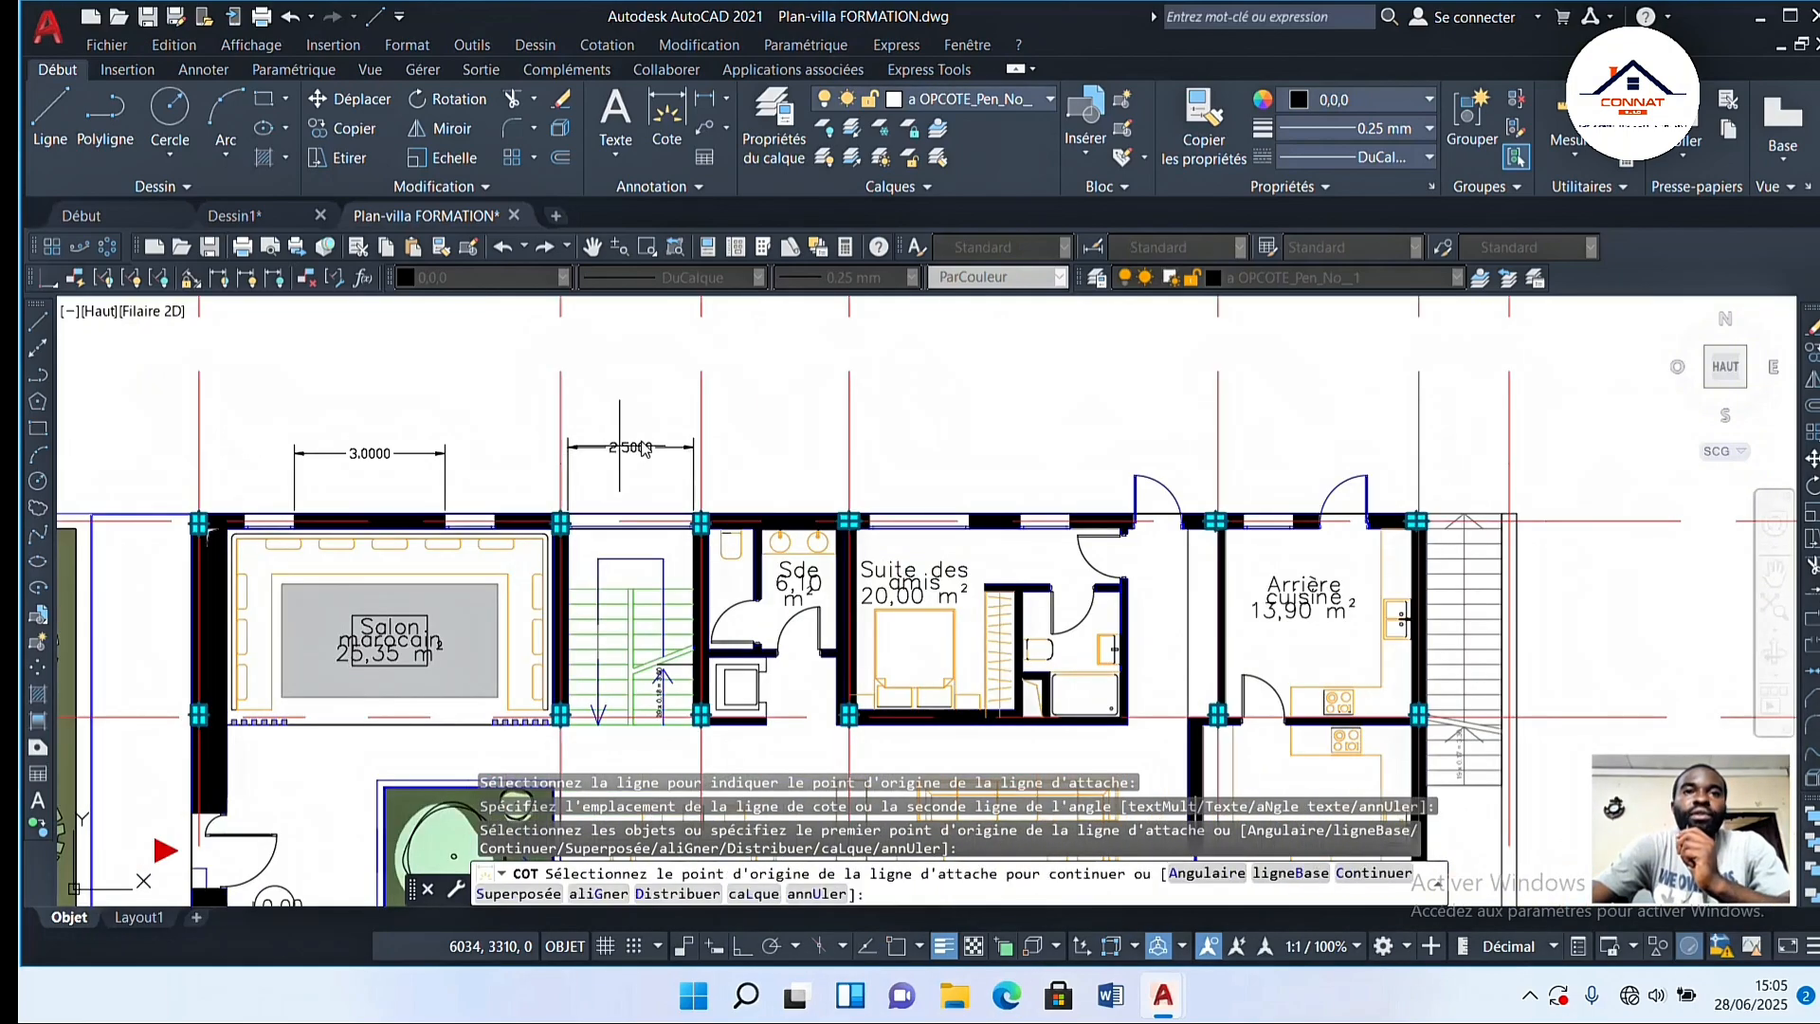
key(Return)
scroll(634, 457, up, 4)
key(Return)
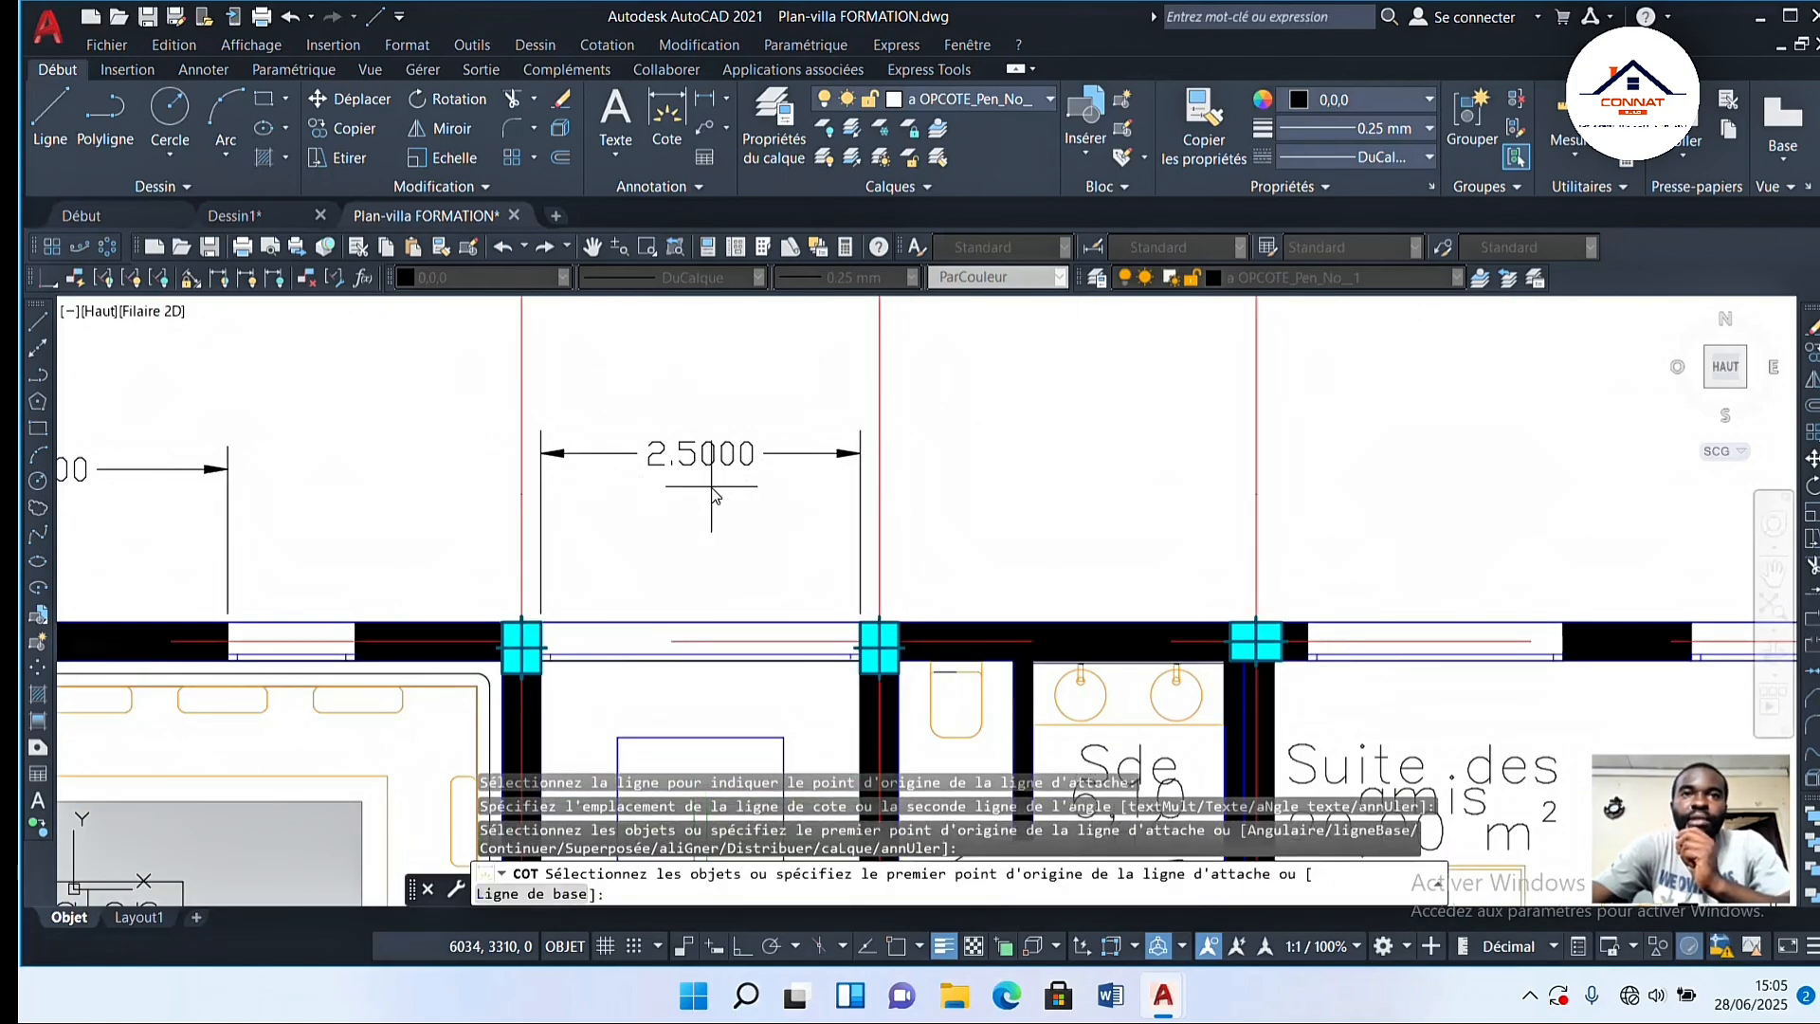
middle_drag(713, 484, 705, 492)
scroll(708, 500, down, 4)
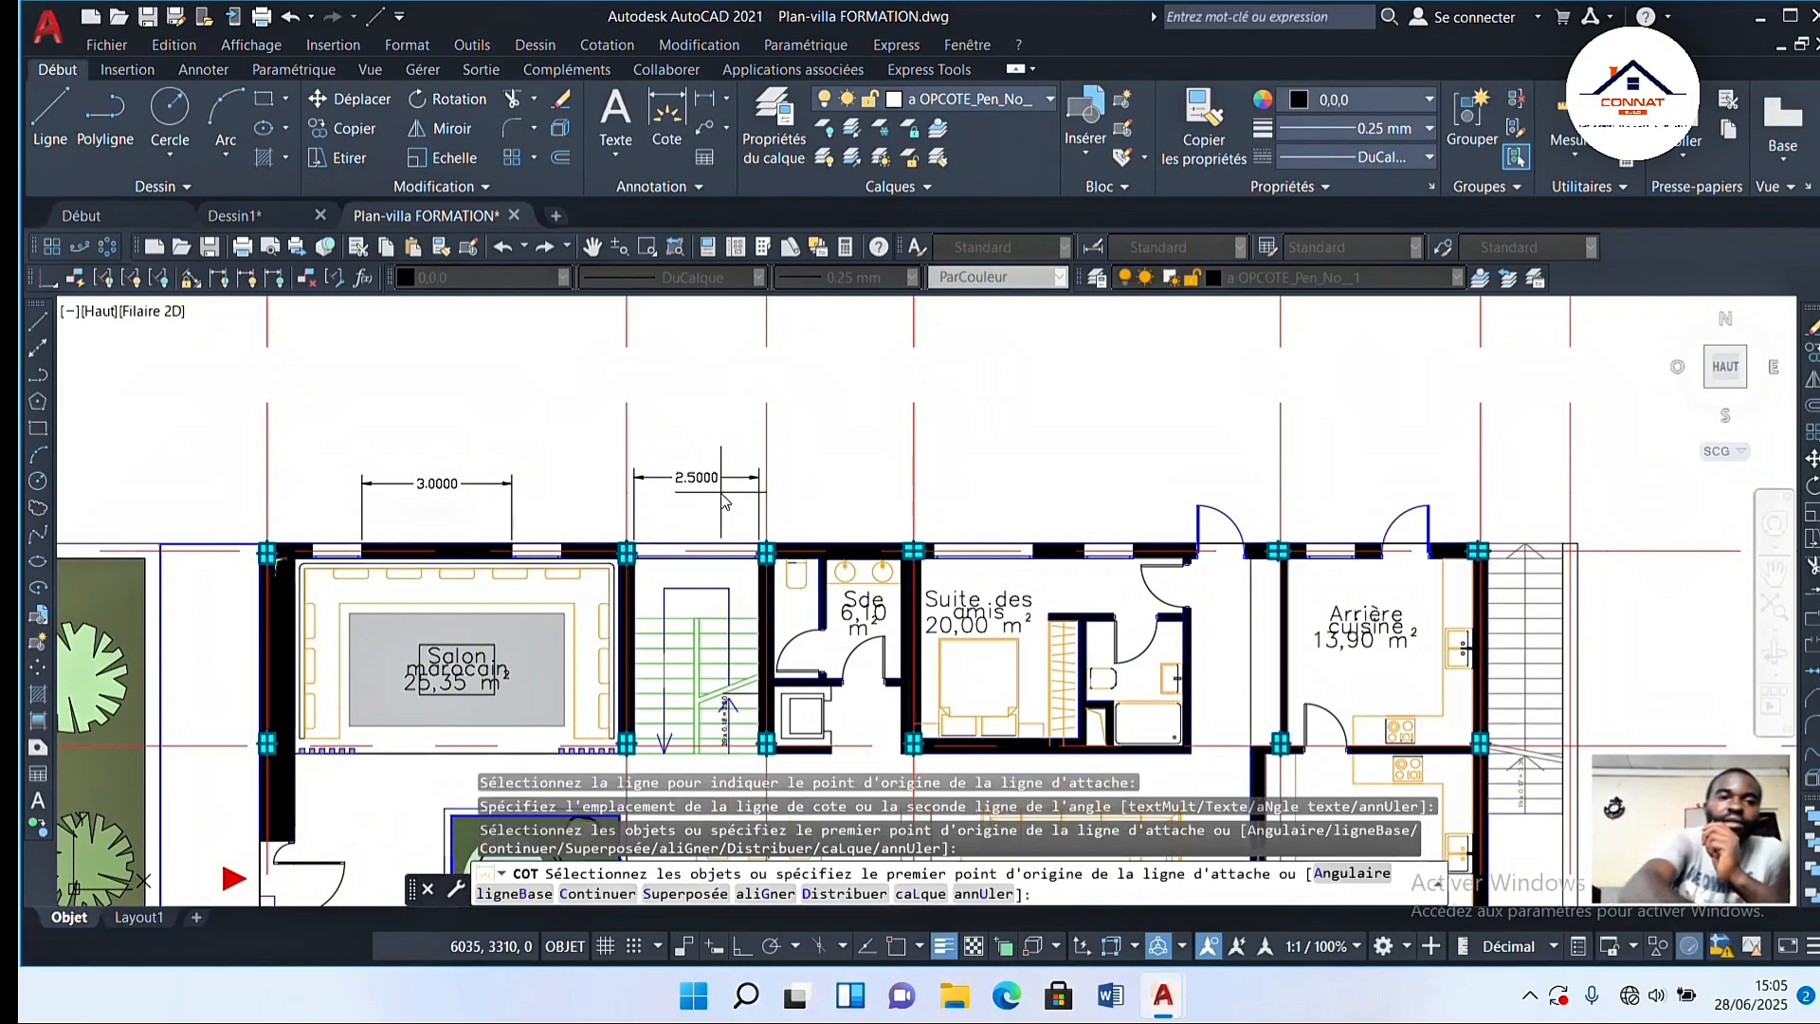
key(Return)
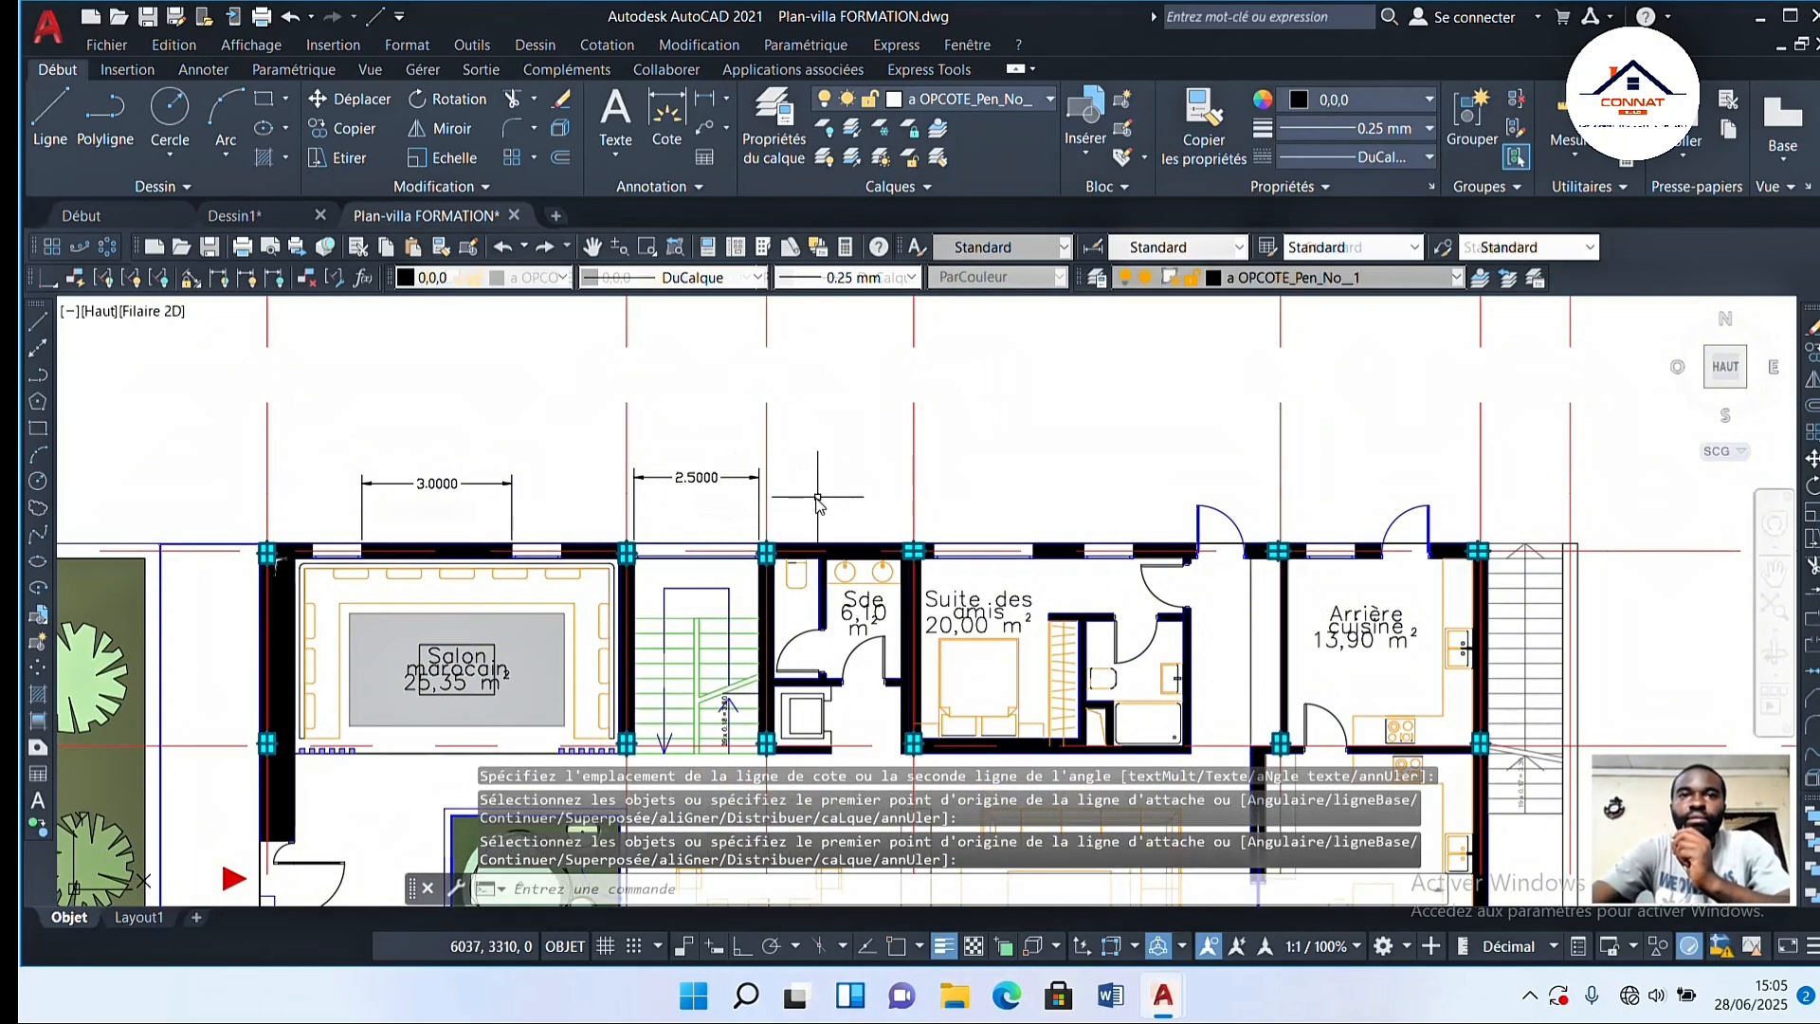
Step: Examine the Séjour wall dimension up close and against the whole plan, and undo the view changes
scroll(759, 516, down, 3)
scroll(782, 529, down, 2)
middle_drag(822, 593, 771, 476)
scroll(763, 539, up, 2)
scroll(764, 538, up, 6)
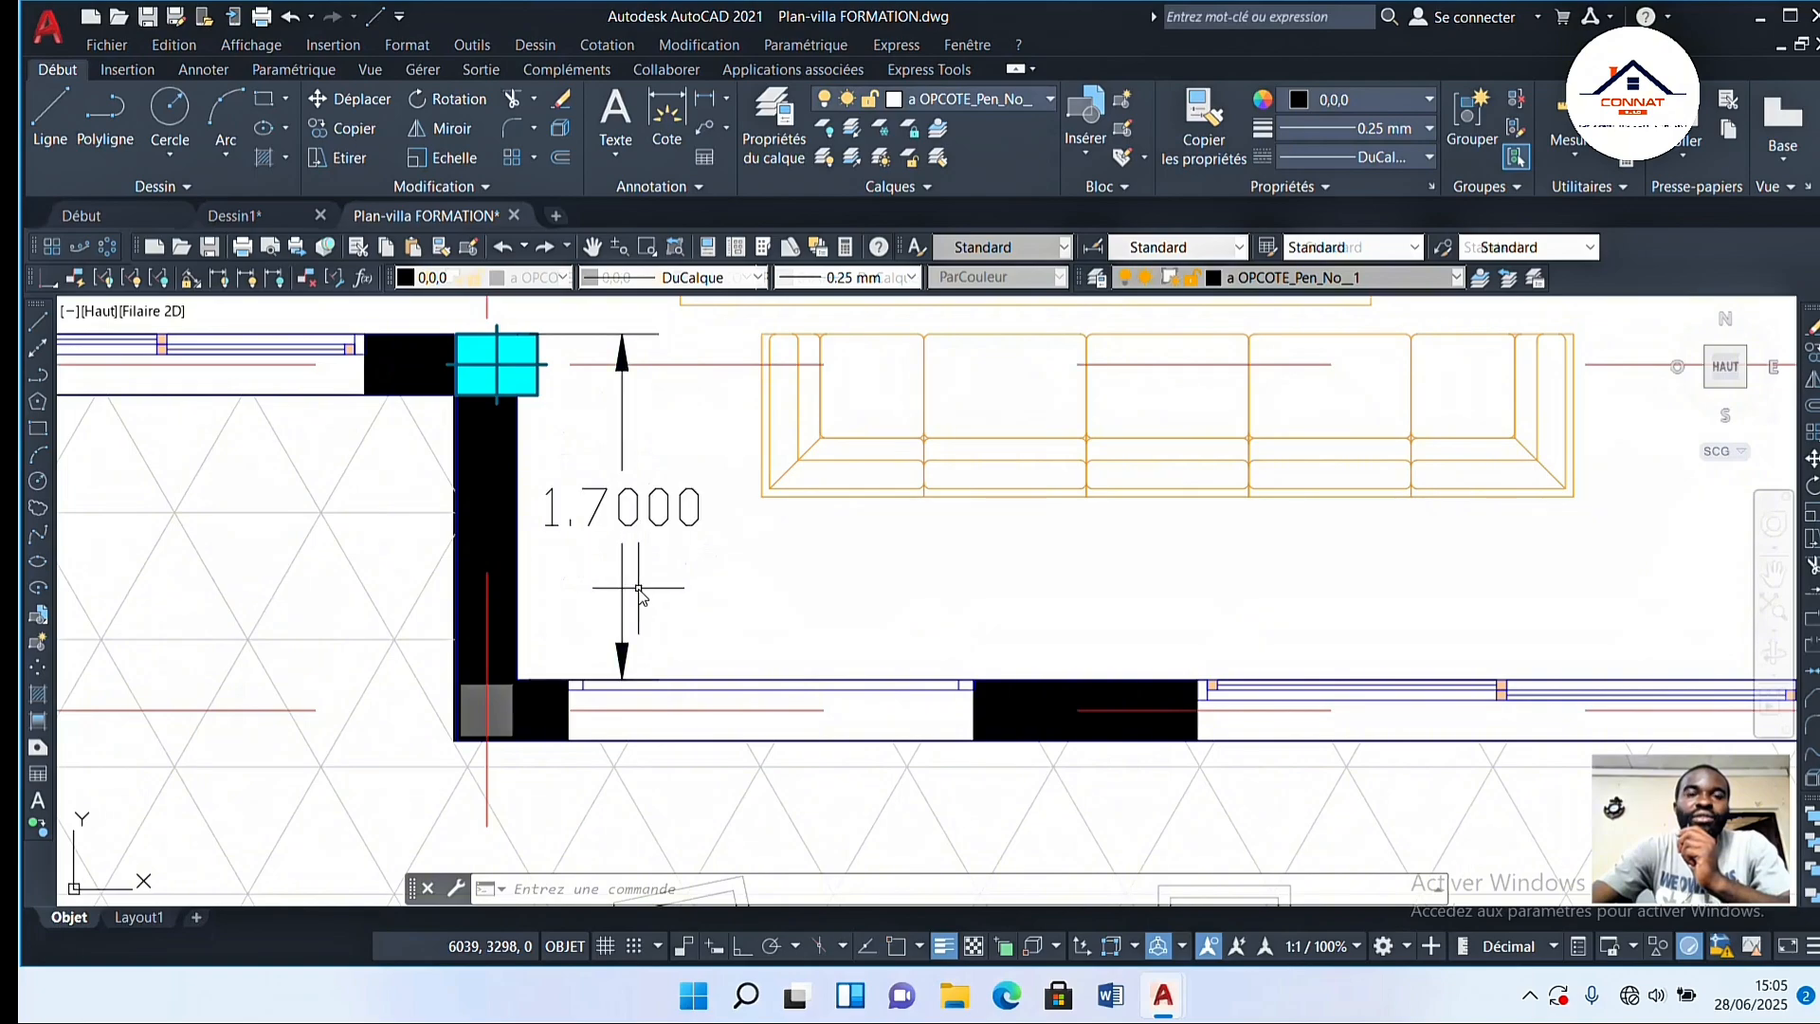
scroll(621, 583, down, 3)
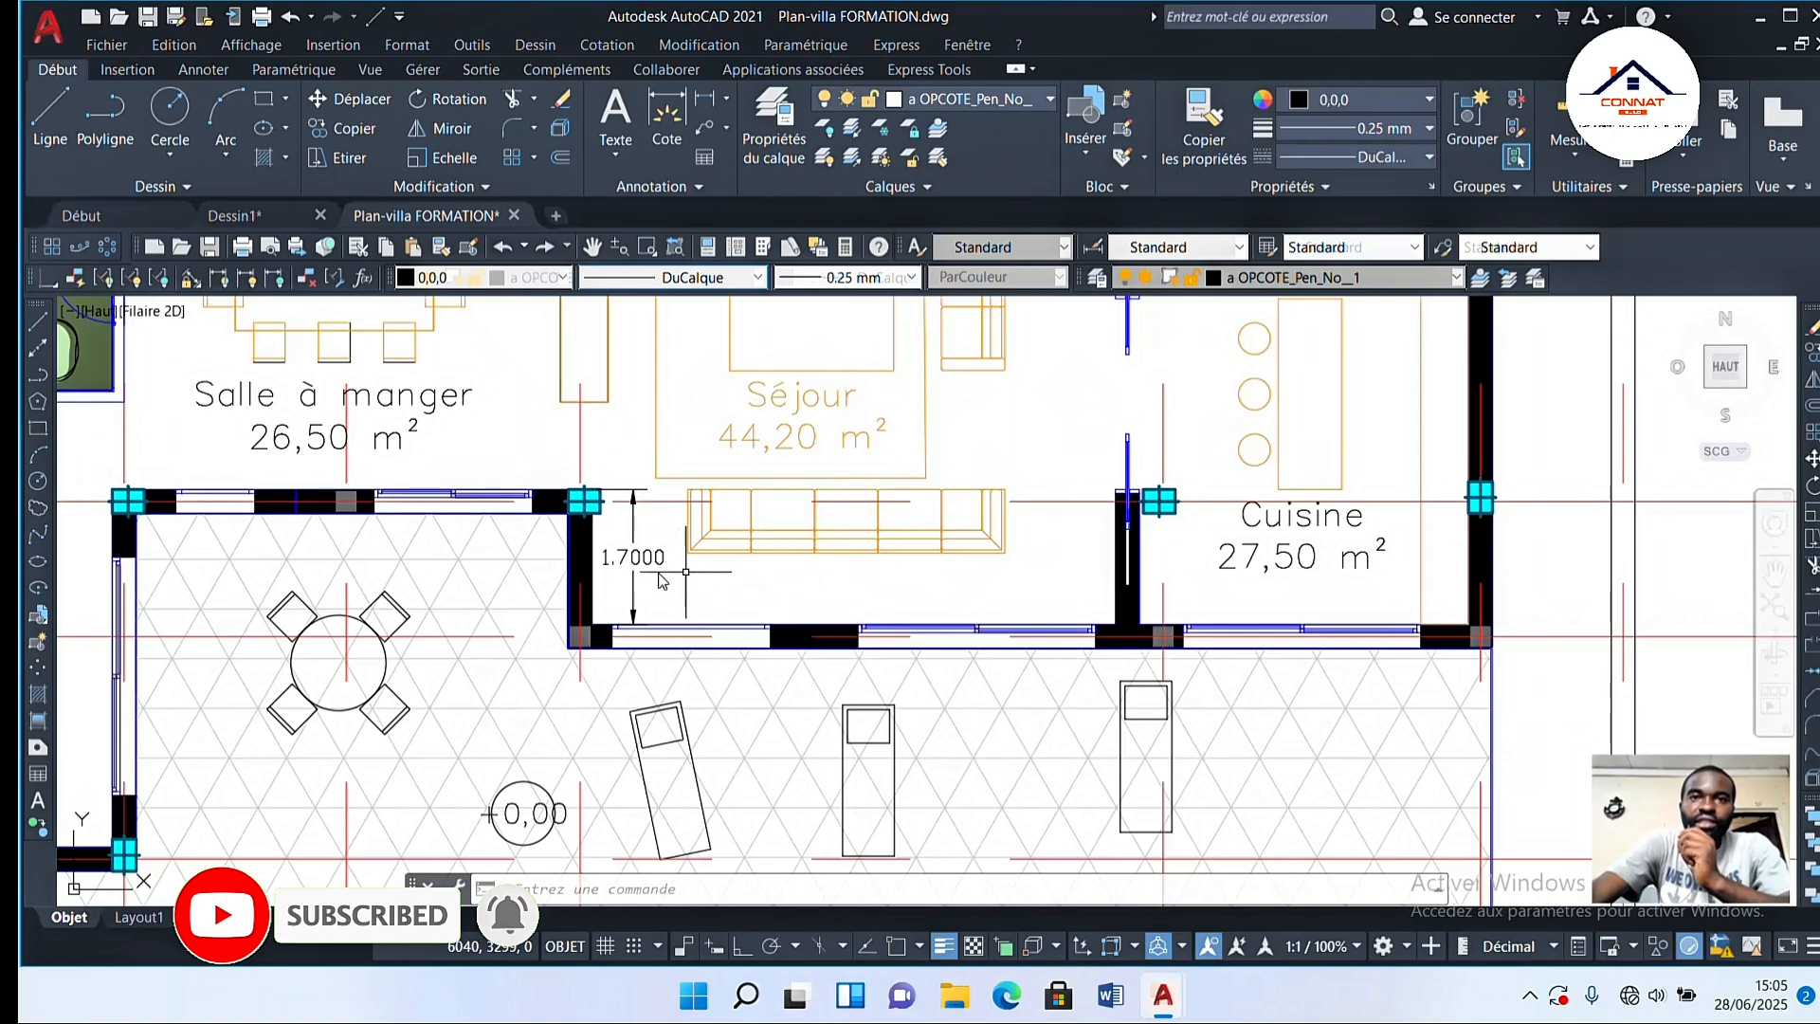
scroll(640, 574, down, 3)
middle_drag(650, 547, 712, 704)
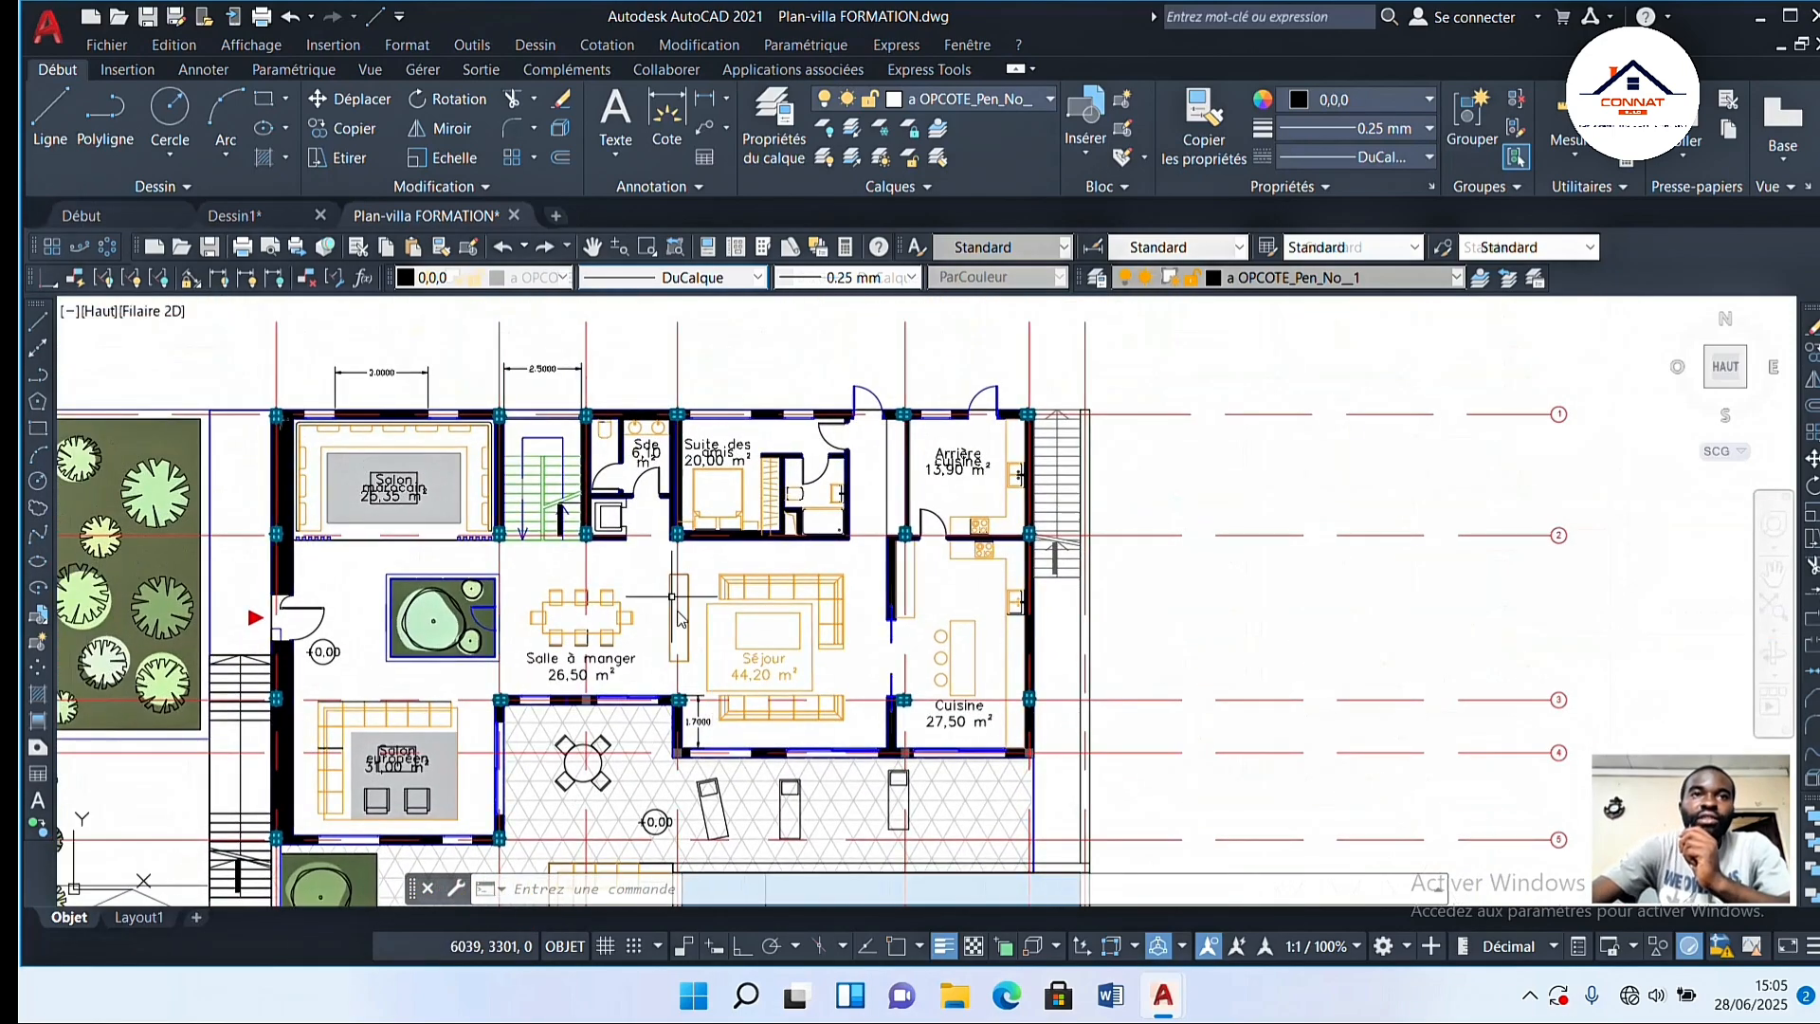
click(285, 29)
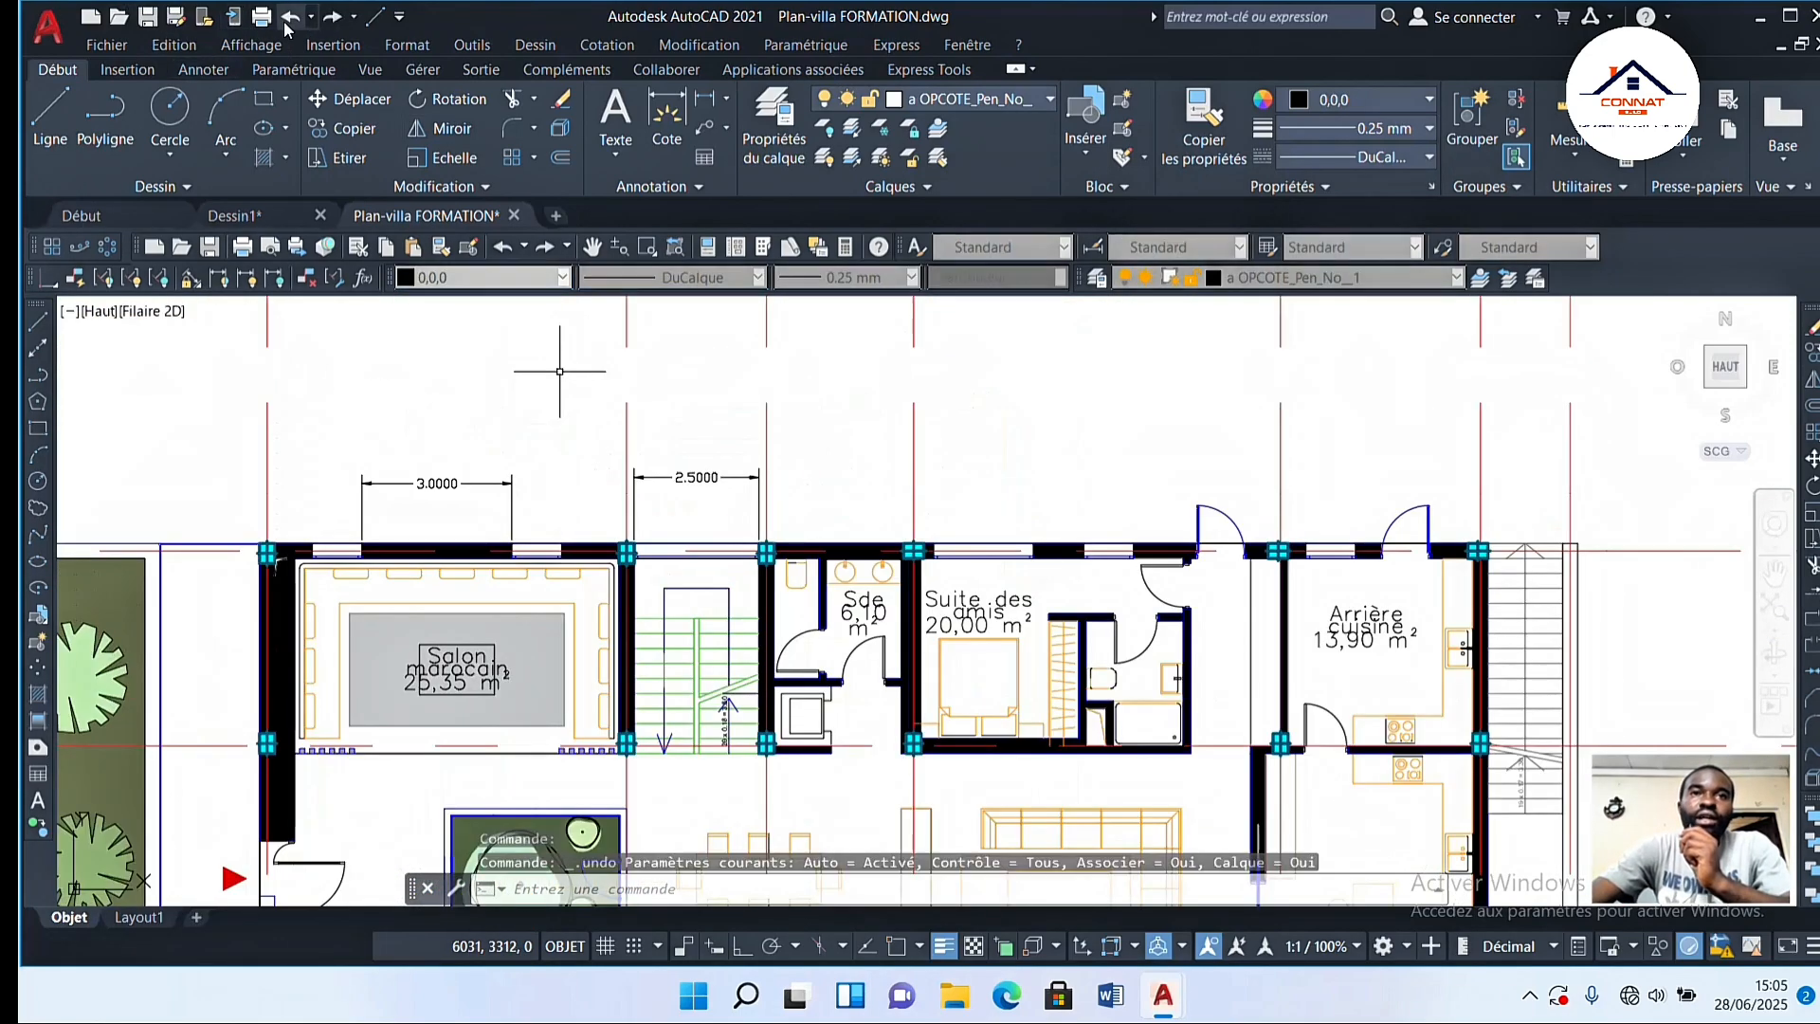
scroll(537, 414, down, 2)
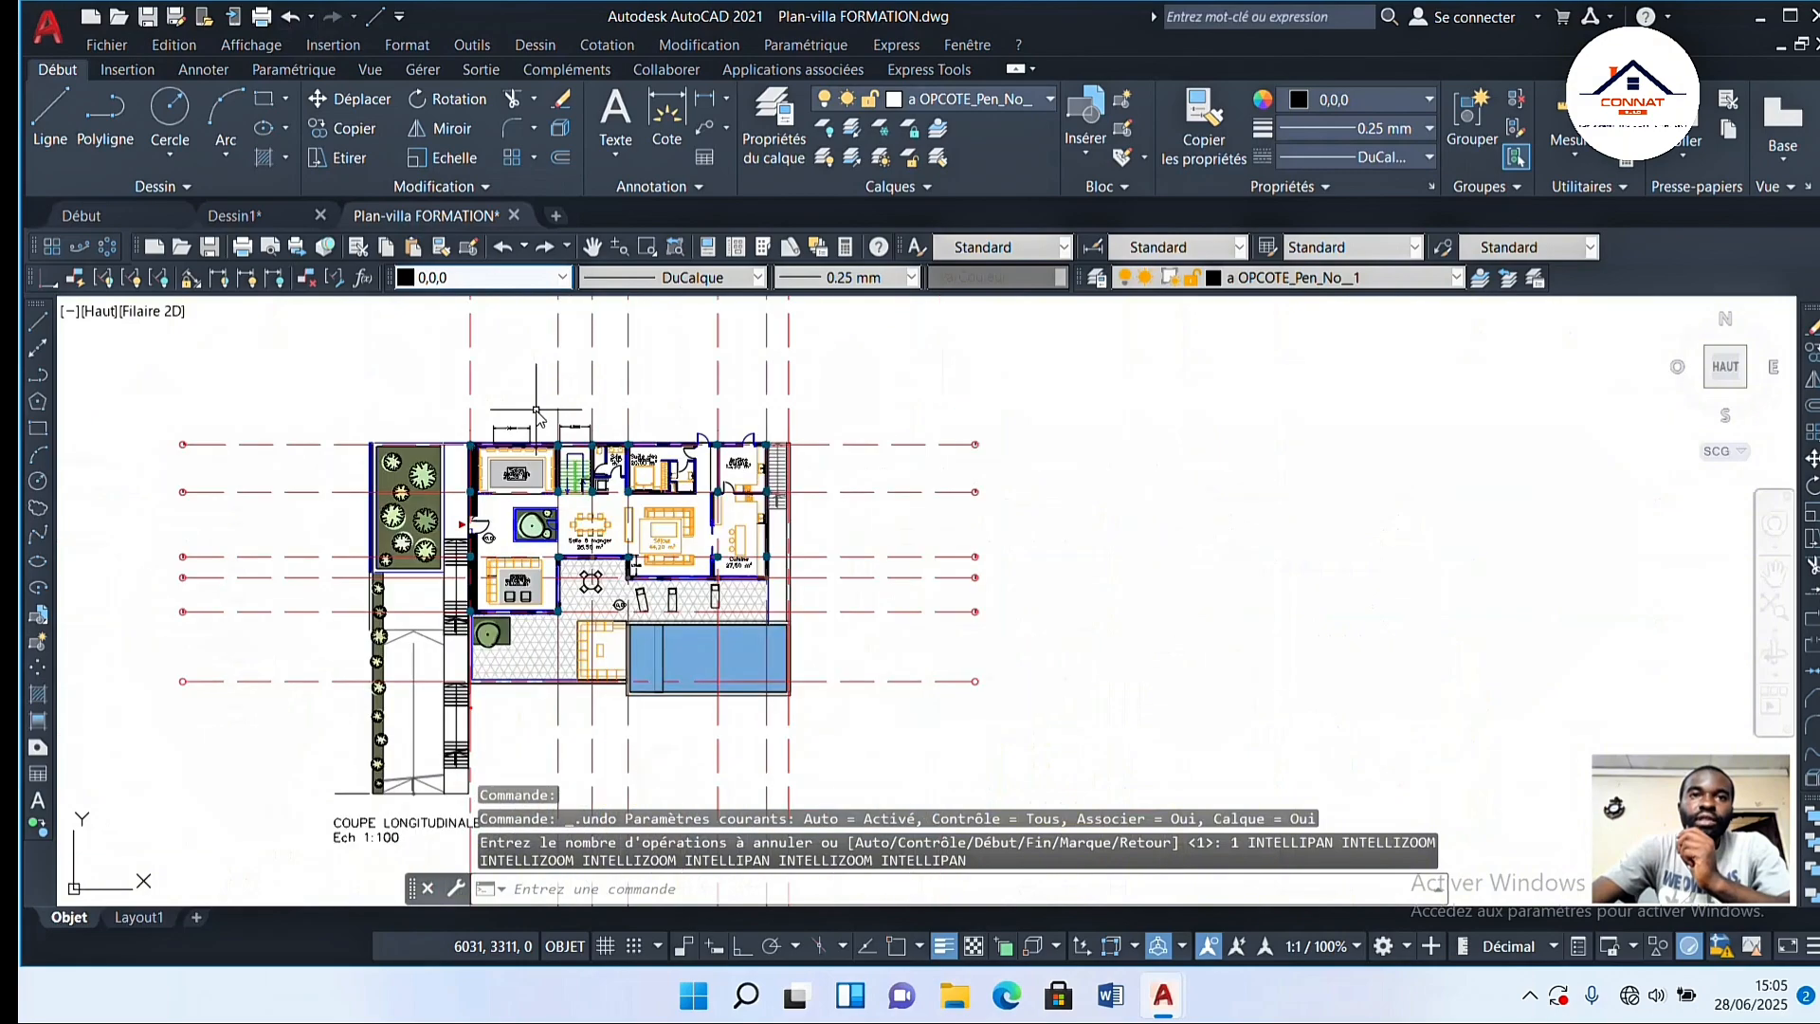
middle_drag(528, 426, 625, 428)
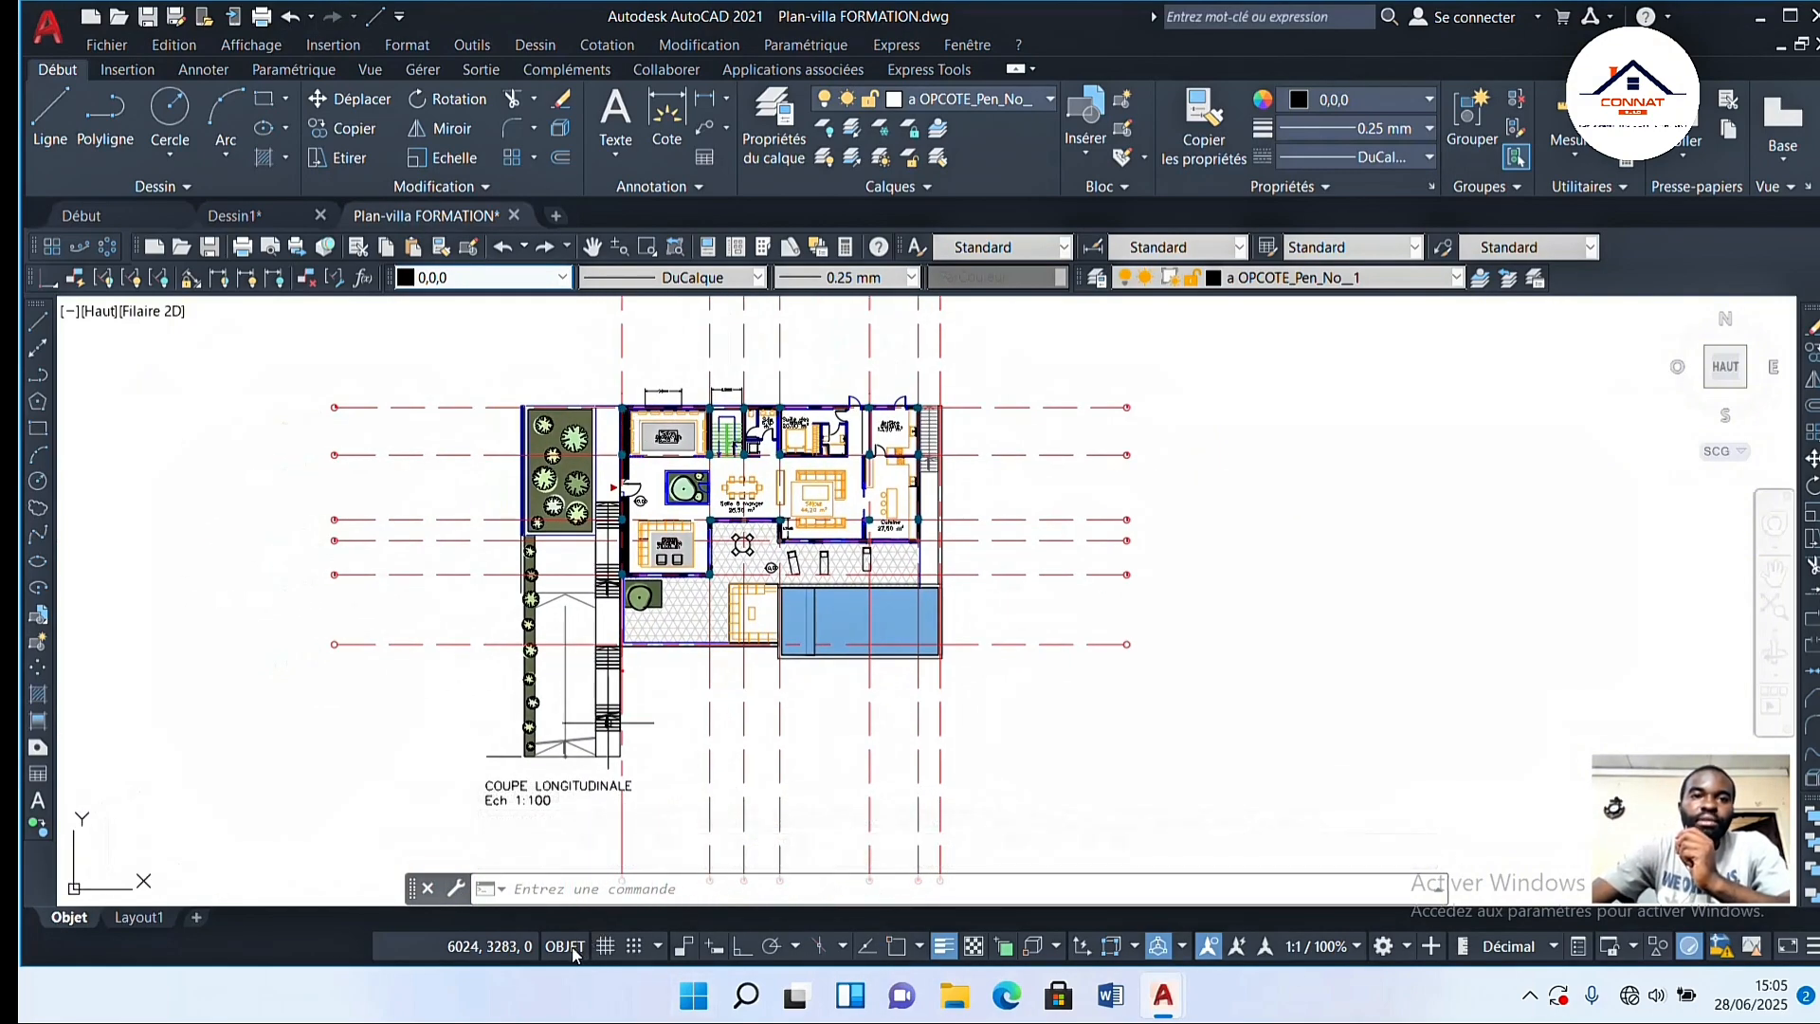
Step: Switch to Layout1 and activate its viewport to enlarge and centre the dimensioned villa plan inside the frame
click(138, 917)
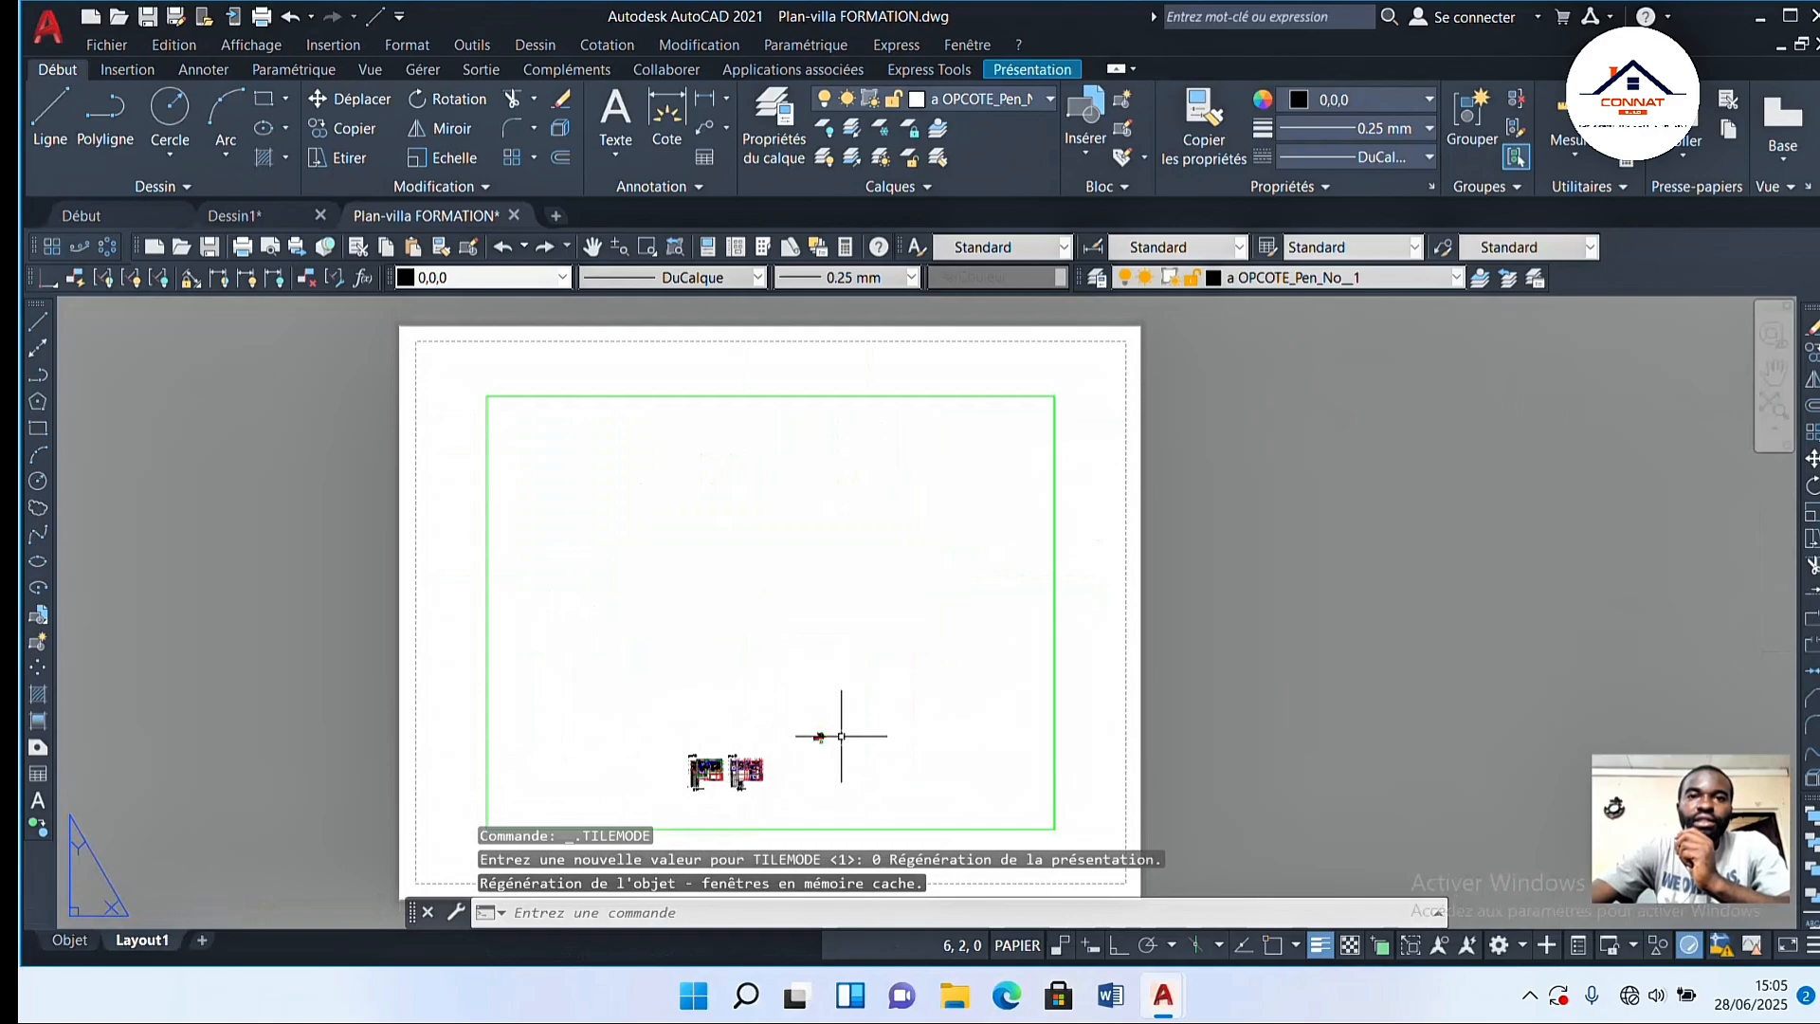
scroll(804, 743, up, 6)
middle_drag(703, 642, 590, 792)
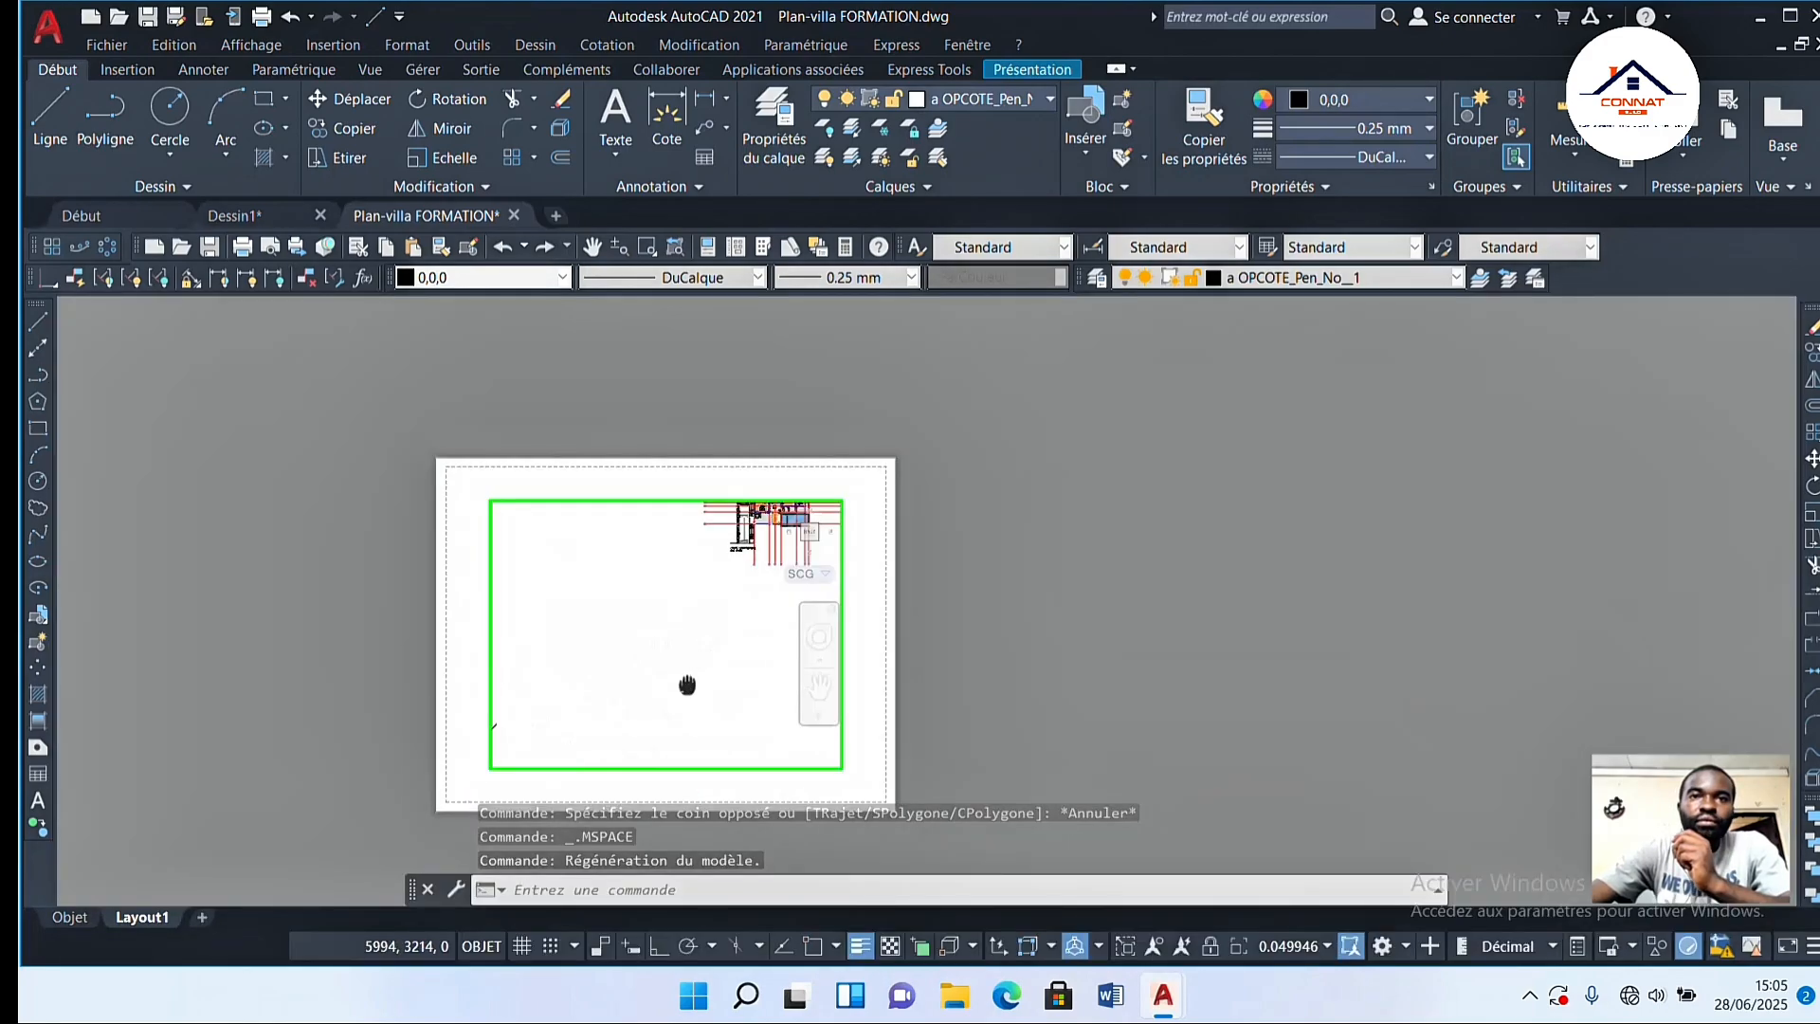
scroll(678, 607, up, 4)
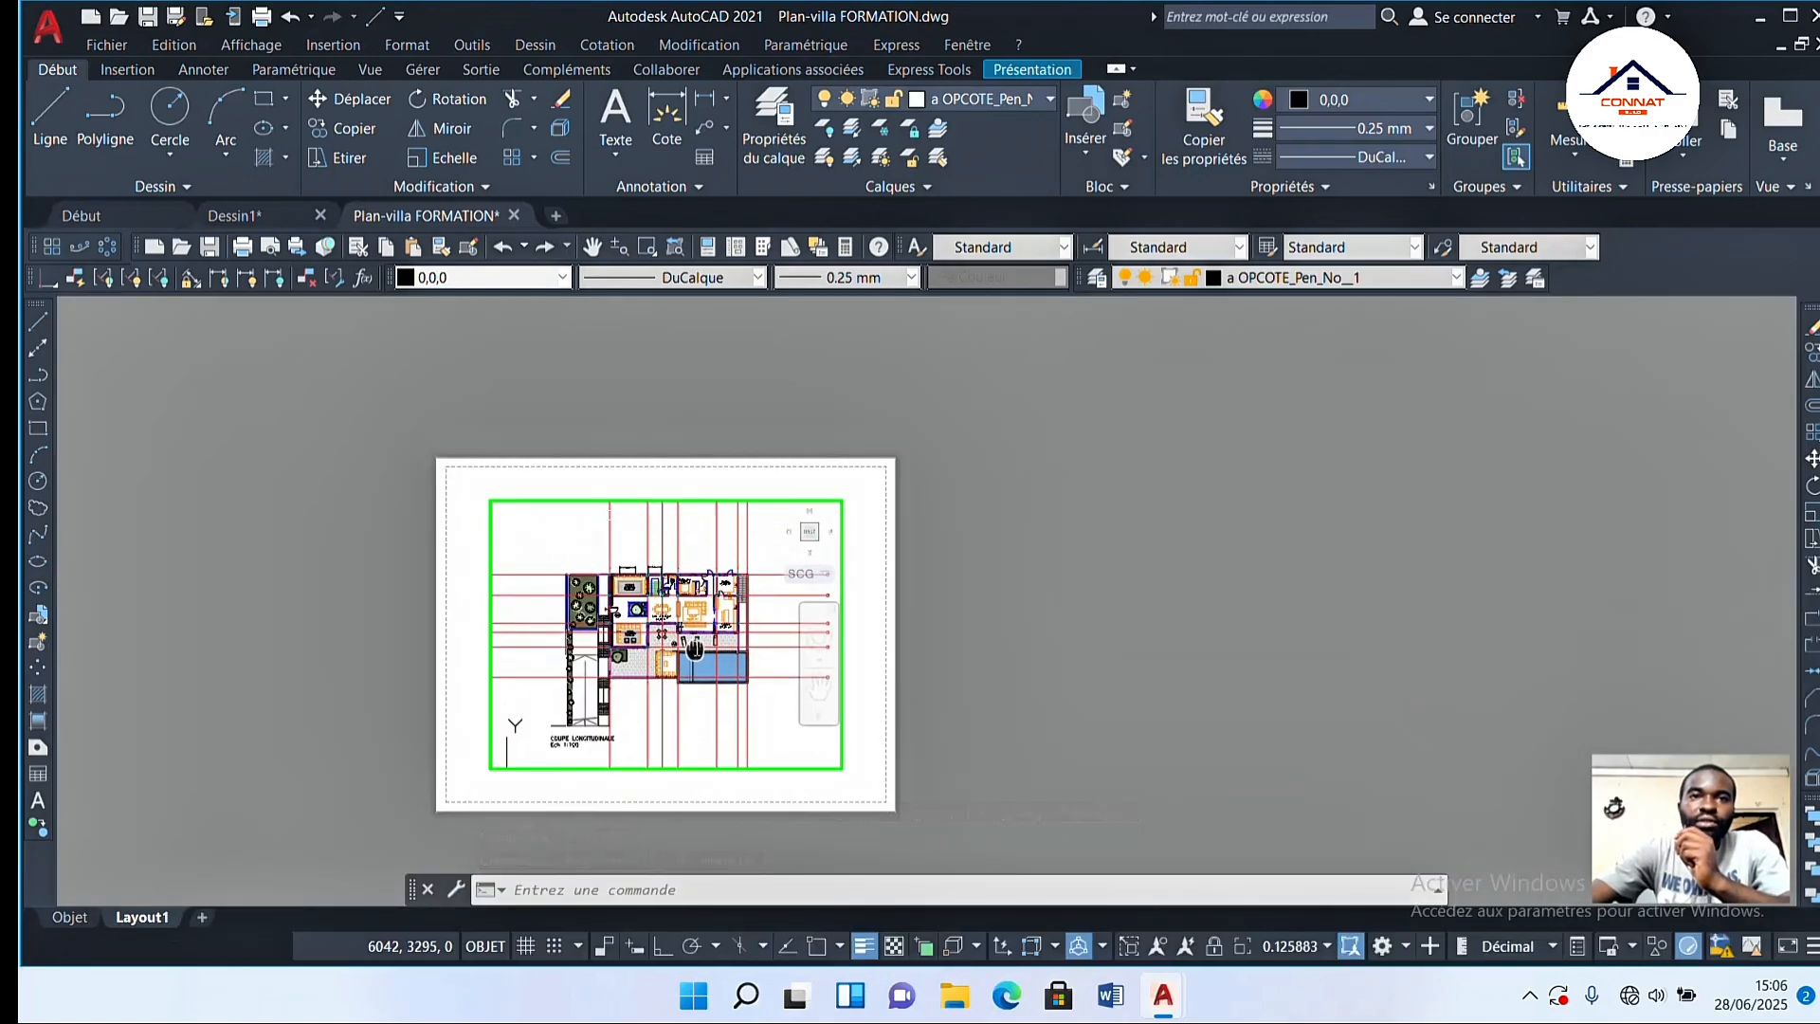
Step: Examine the dimensions above the Salon marocain through the Layout1 viewport, up close and against the whole villa plan
scroll(694, 630, up, 4)
scroll(695, 629, down, 4)
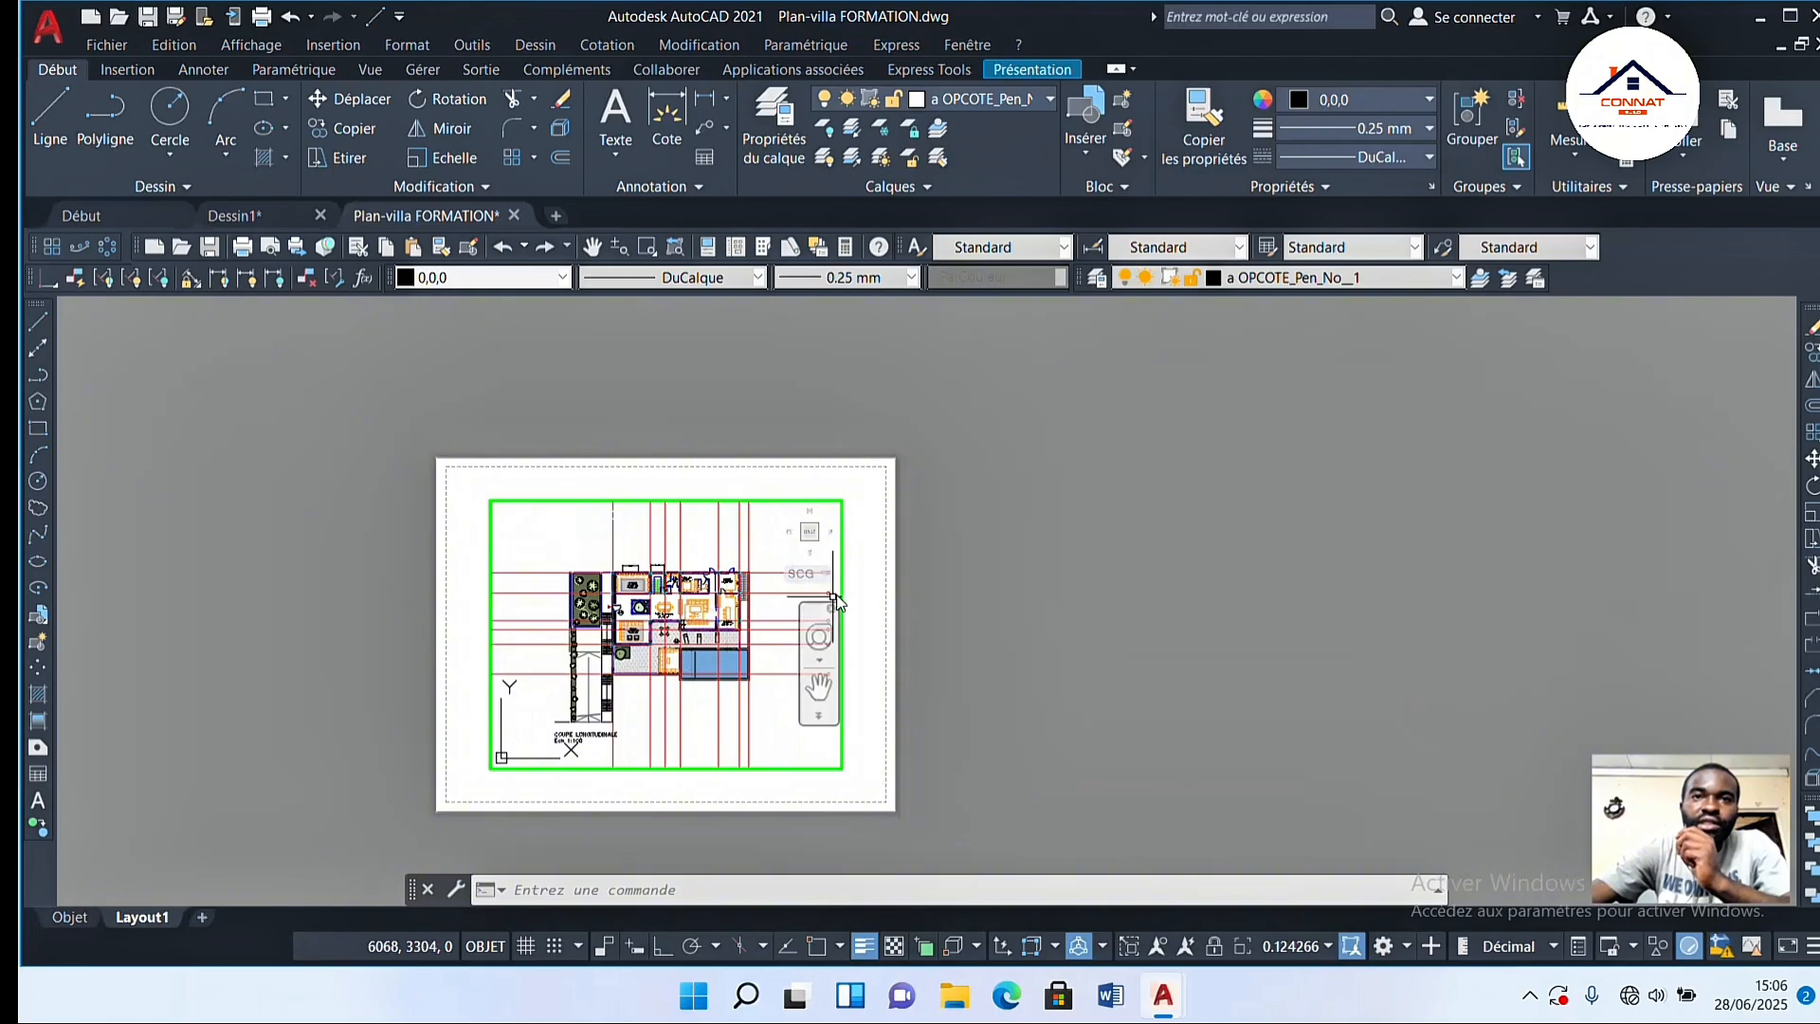
scroll(857, 586, up, 2)
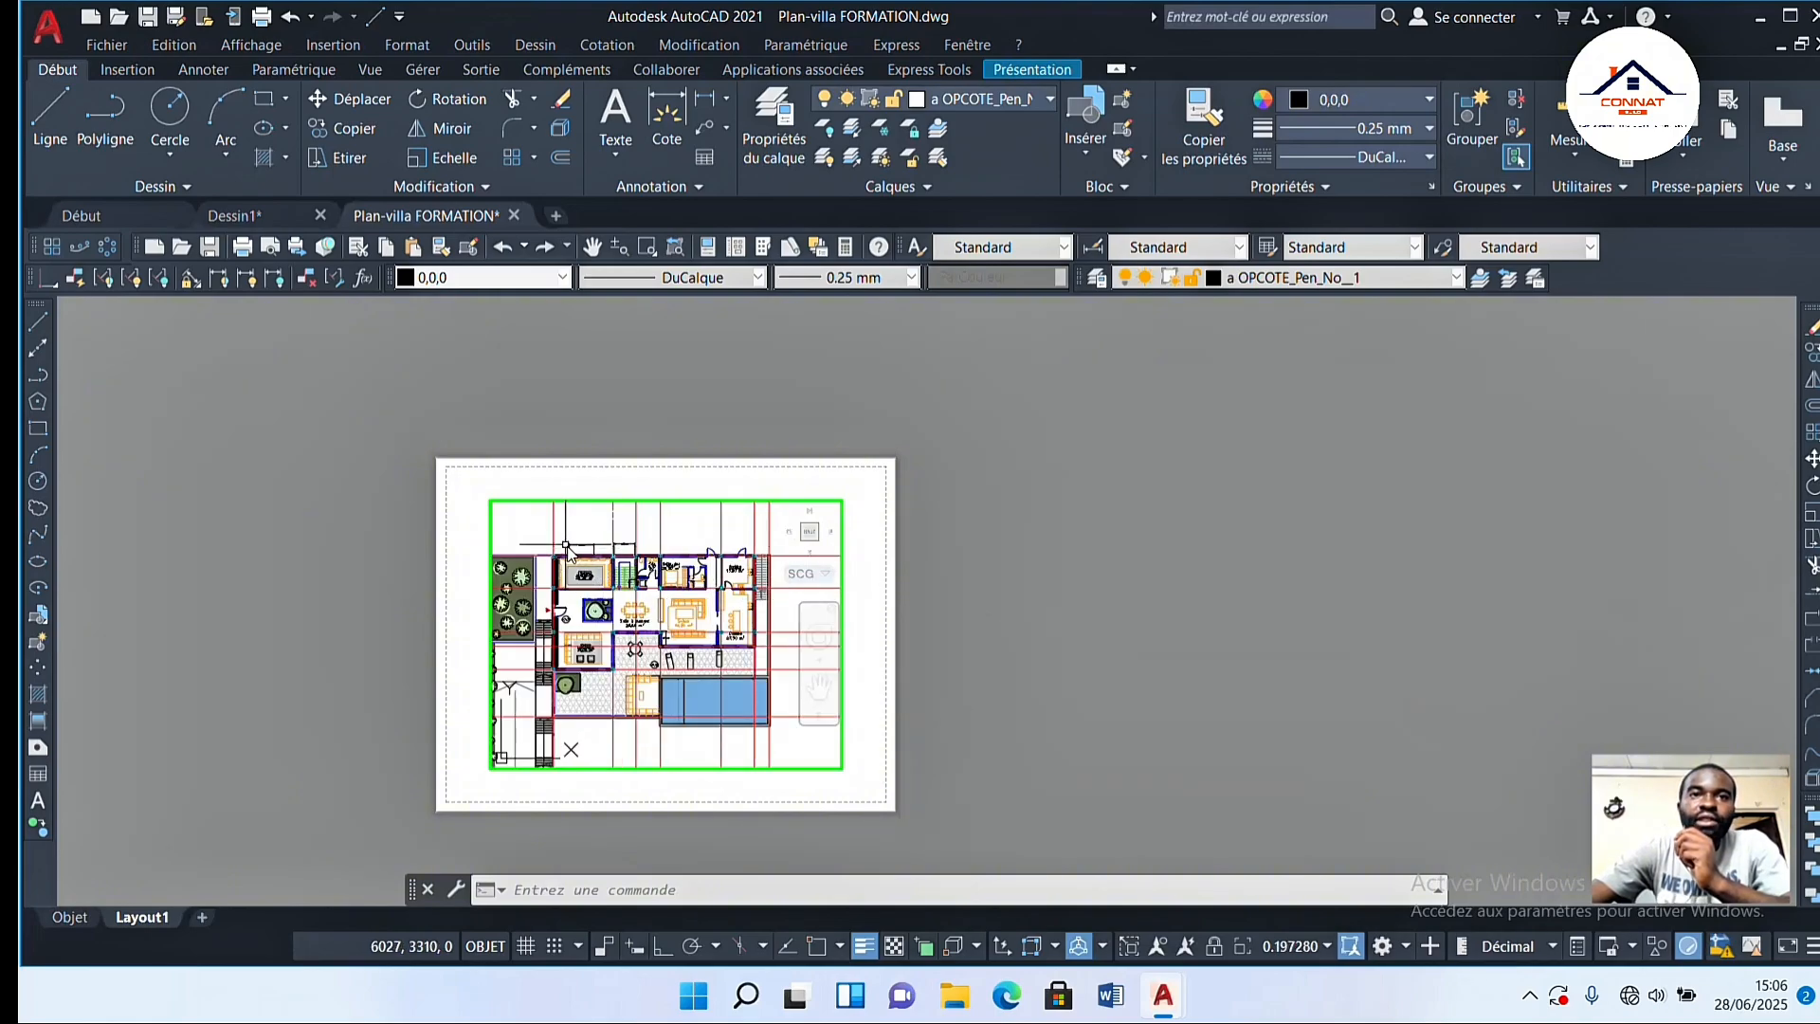
scroll(616, 553, up, 8)
scroll(616, 553, down, 10)
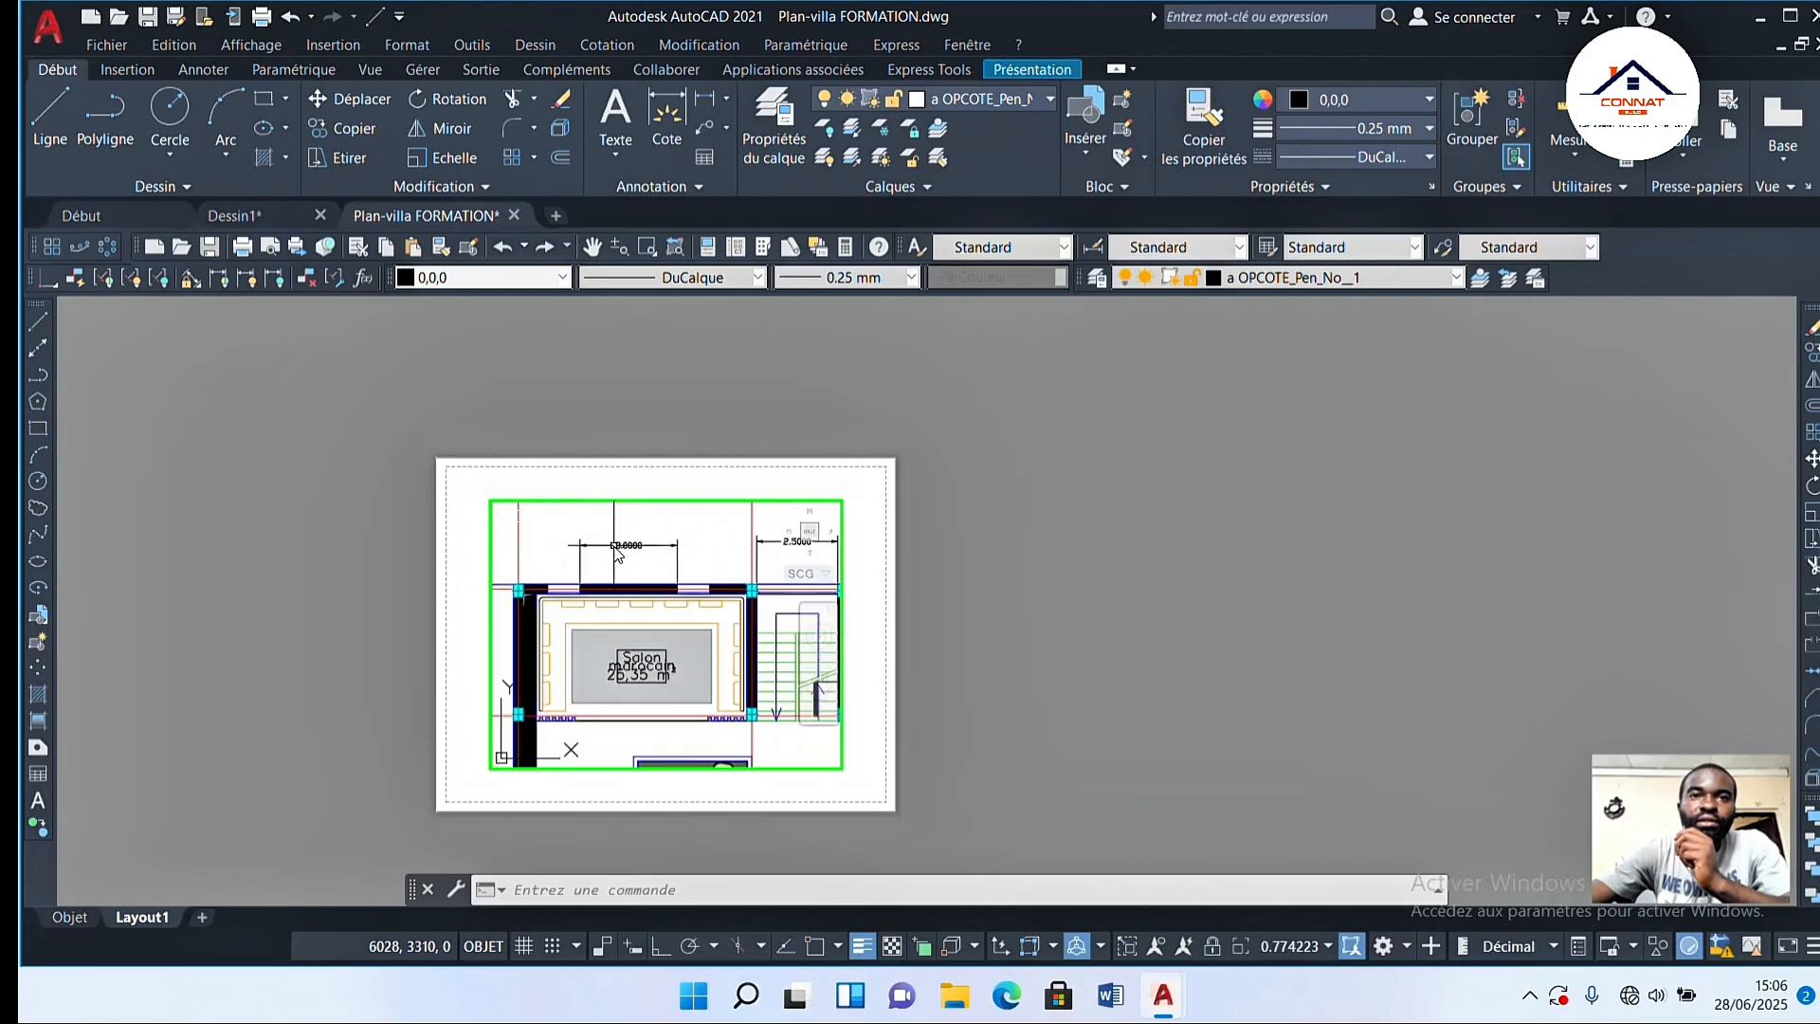
scroll(616, 553, up, 3)
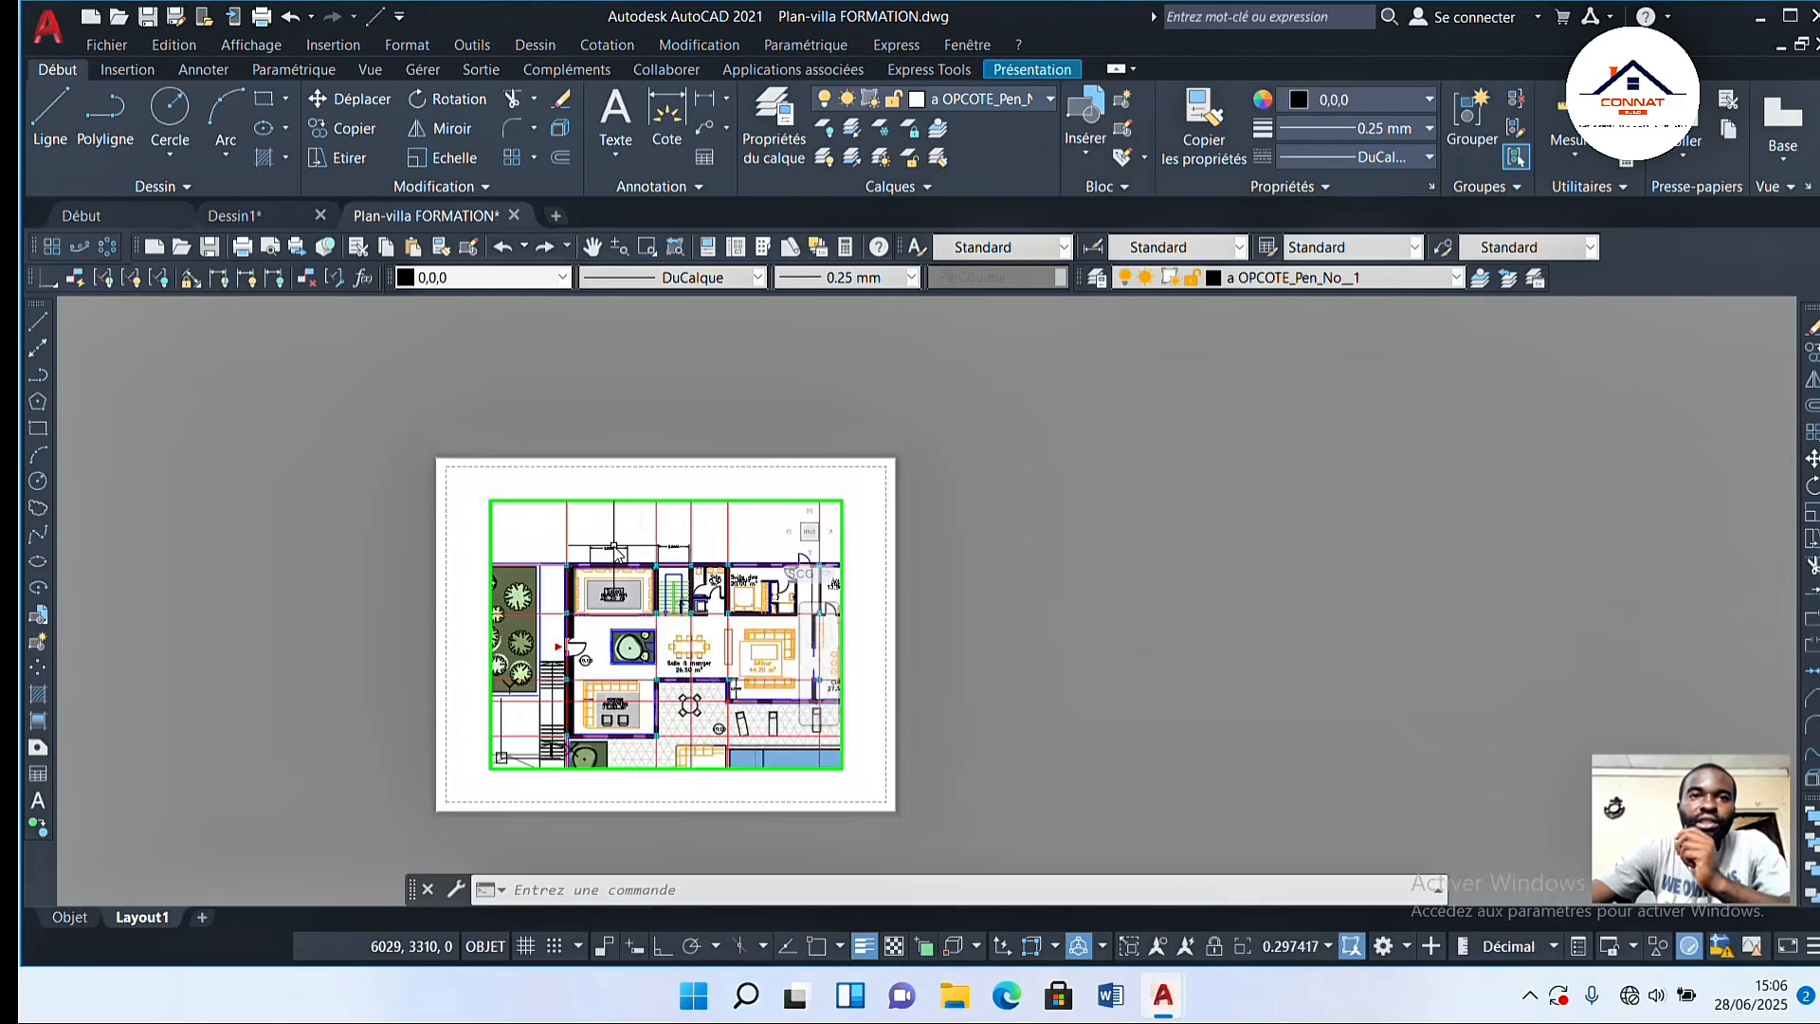
scroll(616, 552, down, 1)
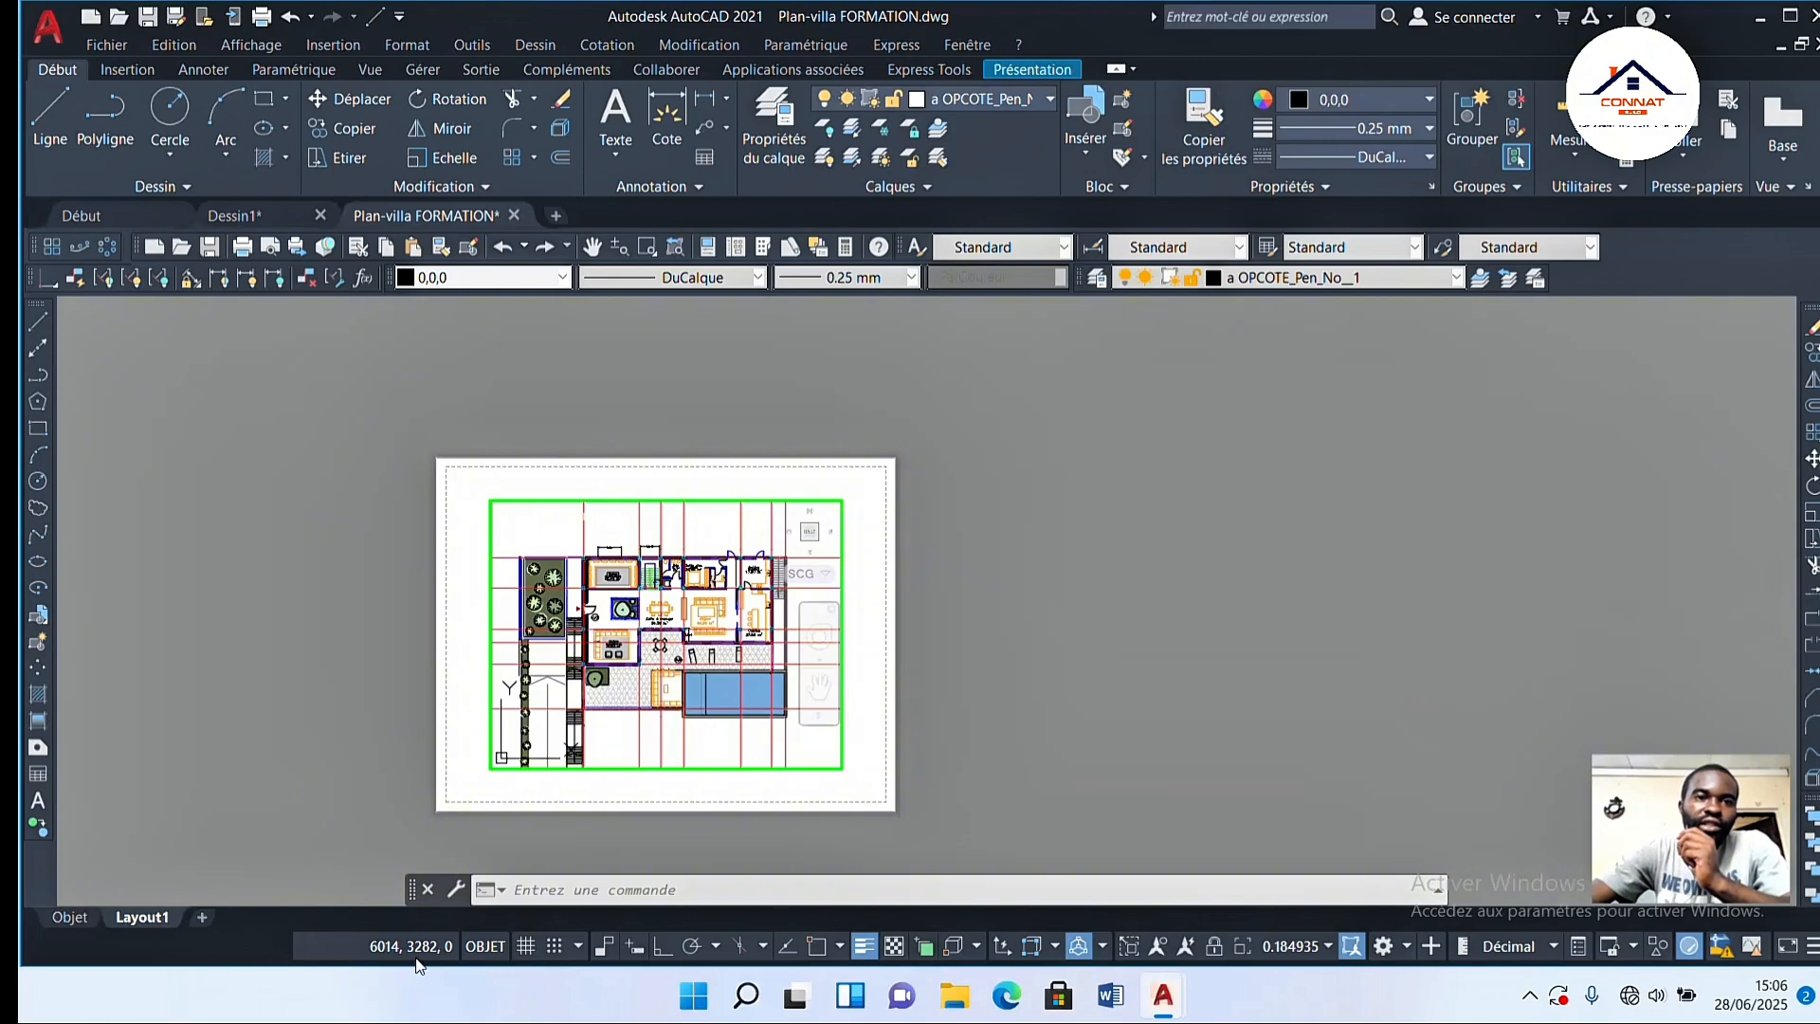
Step: Return to model space and select the two dimensions above the Salon marocain and the stairwell
click(502, 946)
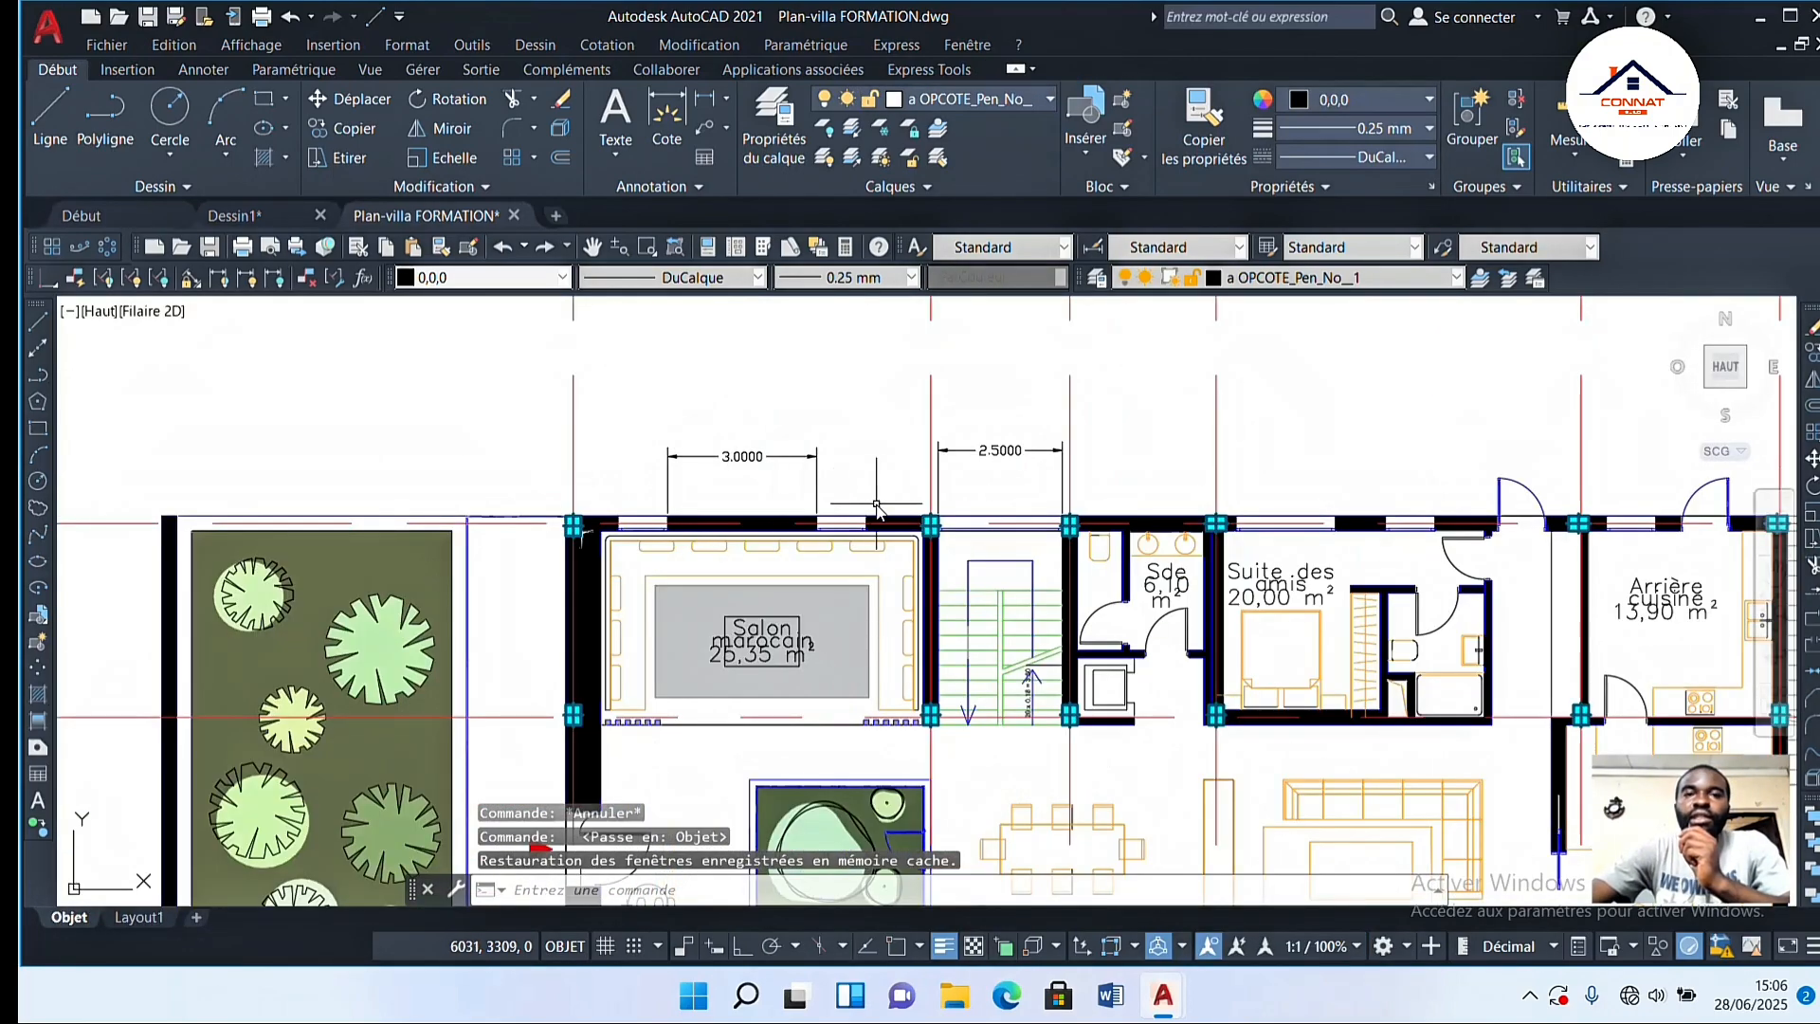
click(866, 423)
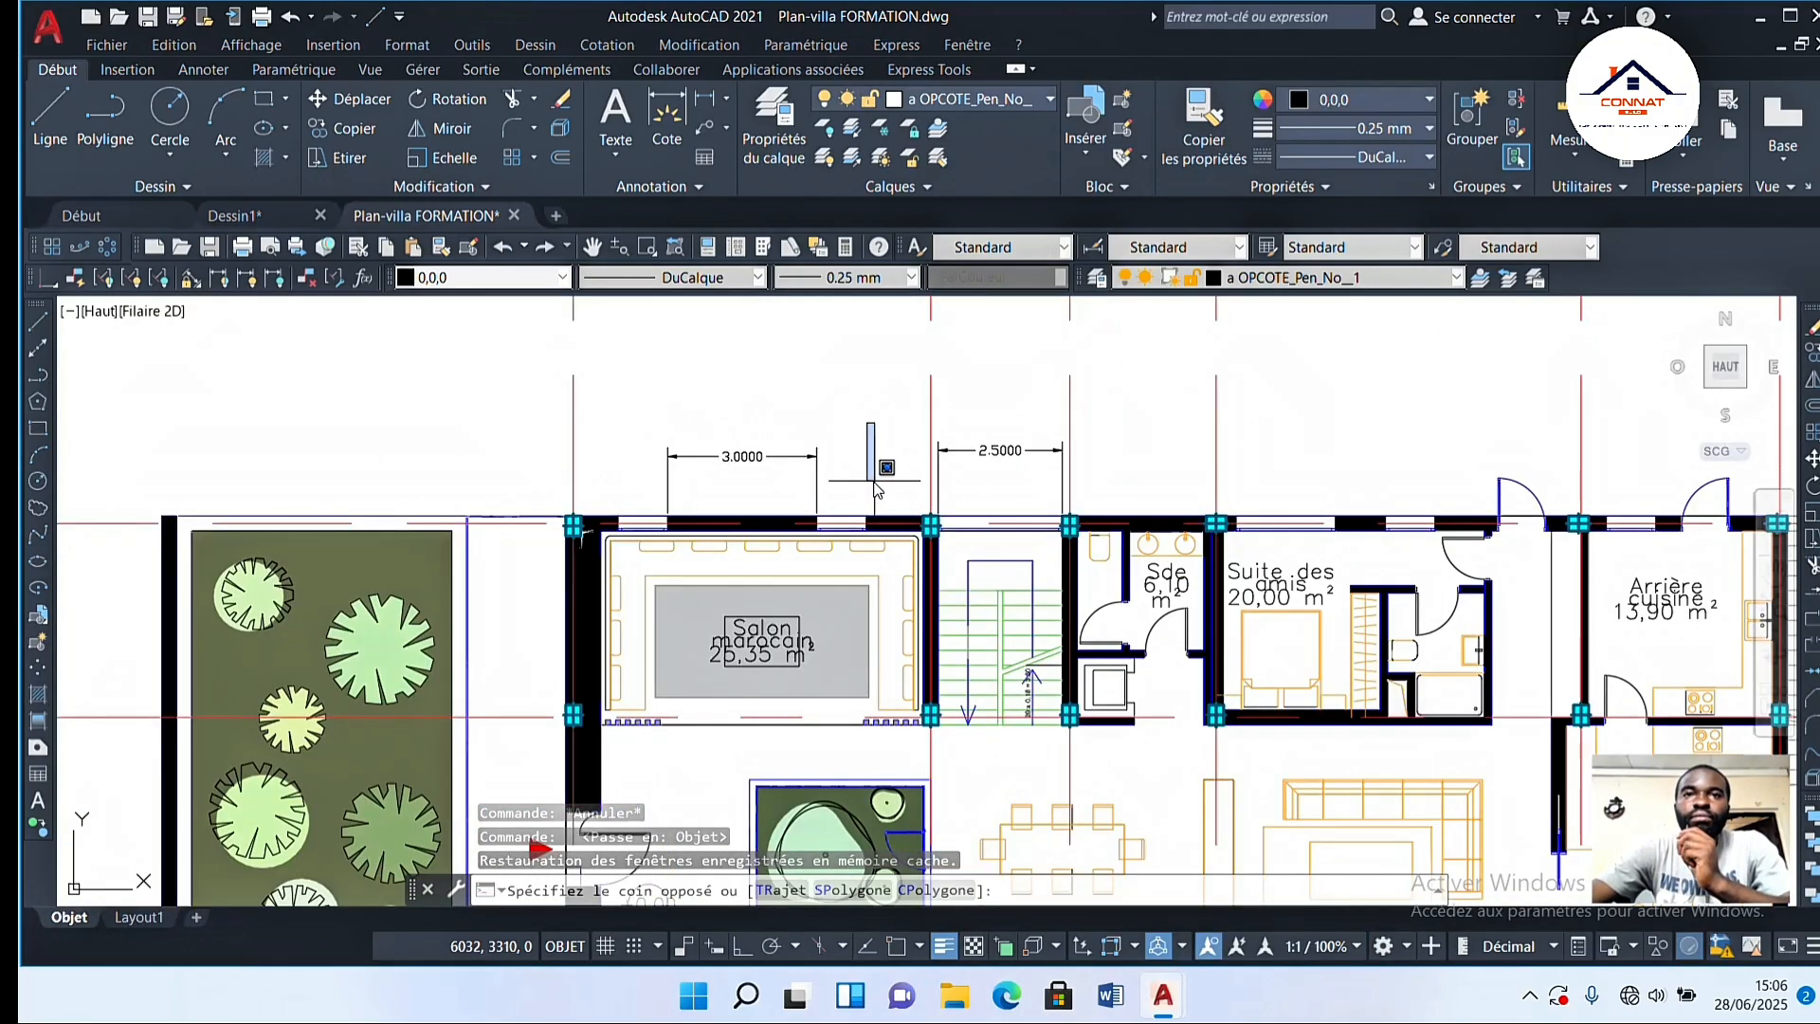
click(633, 521)
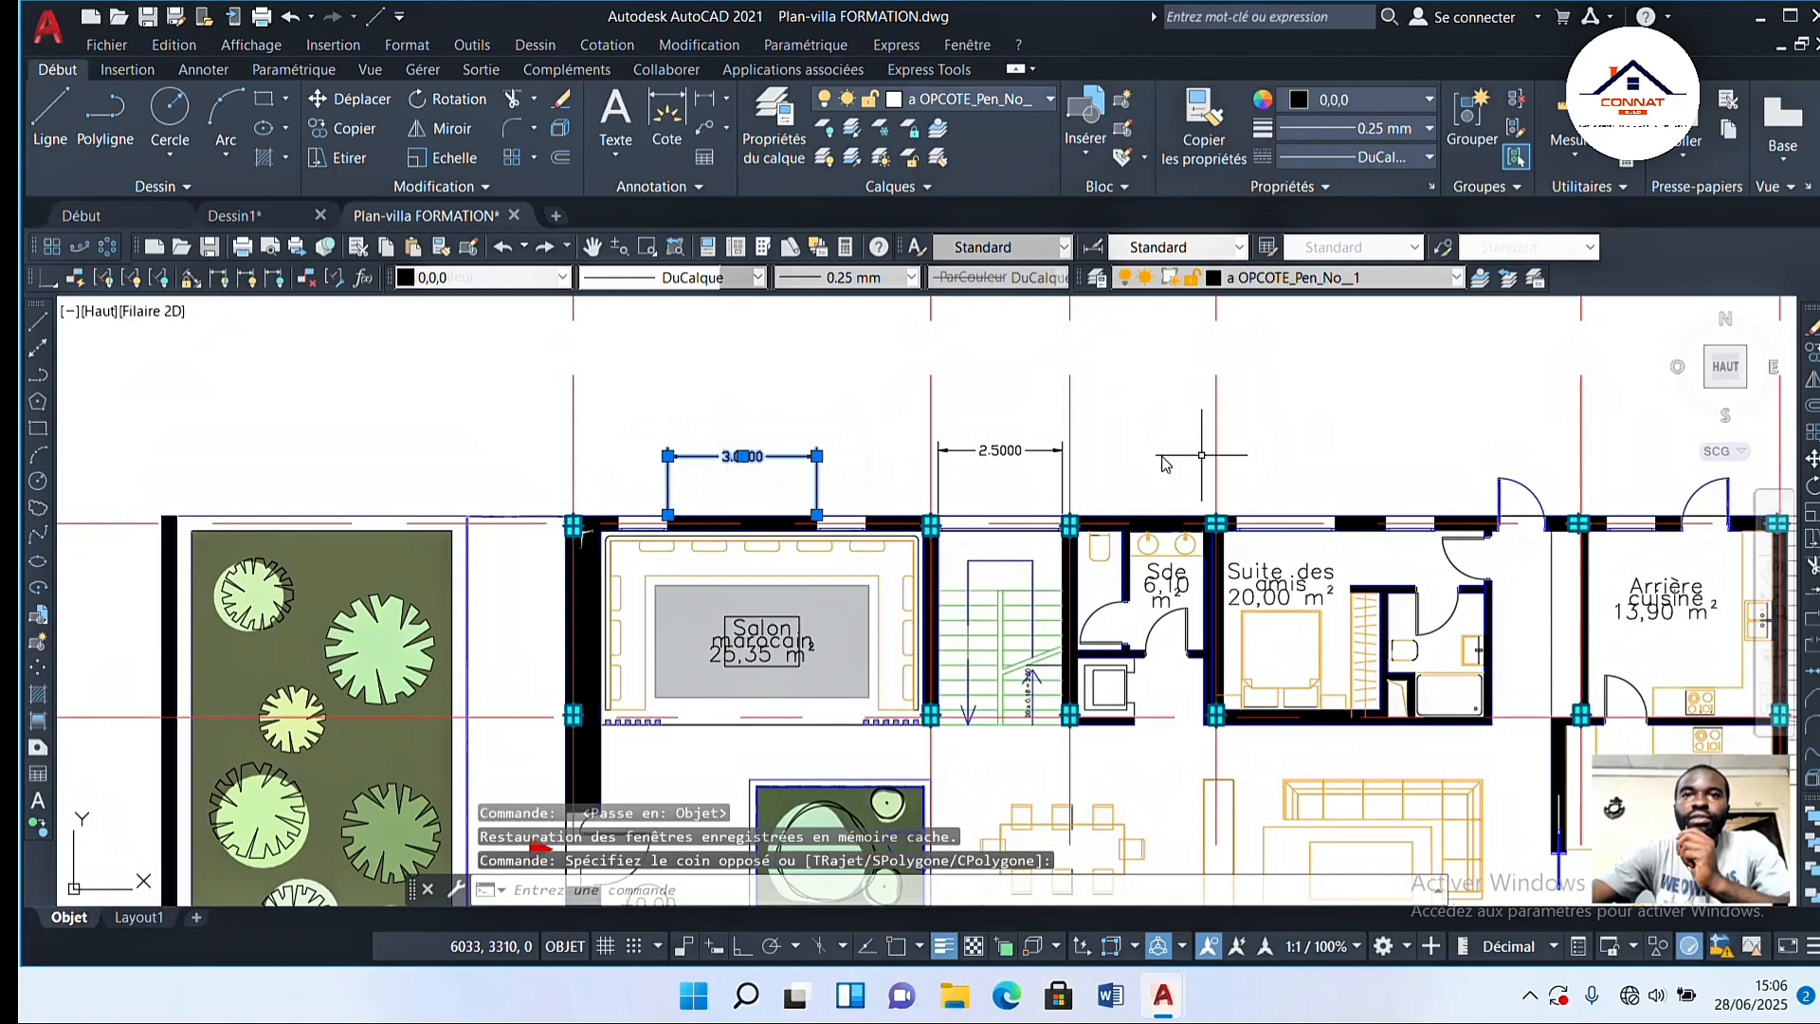
click(1016, 435)
click(927, 508)
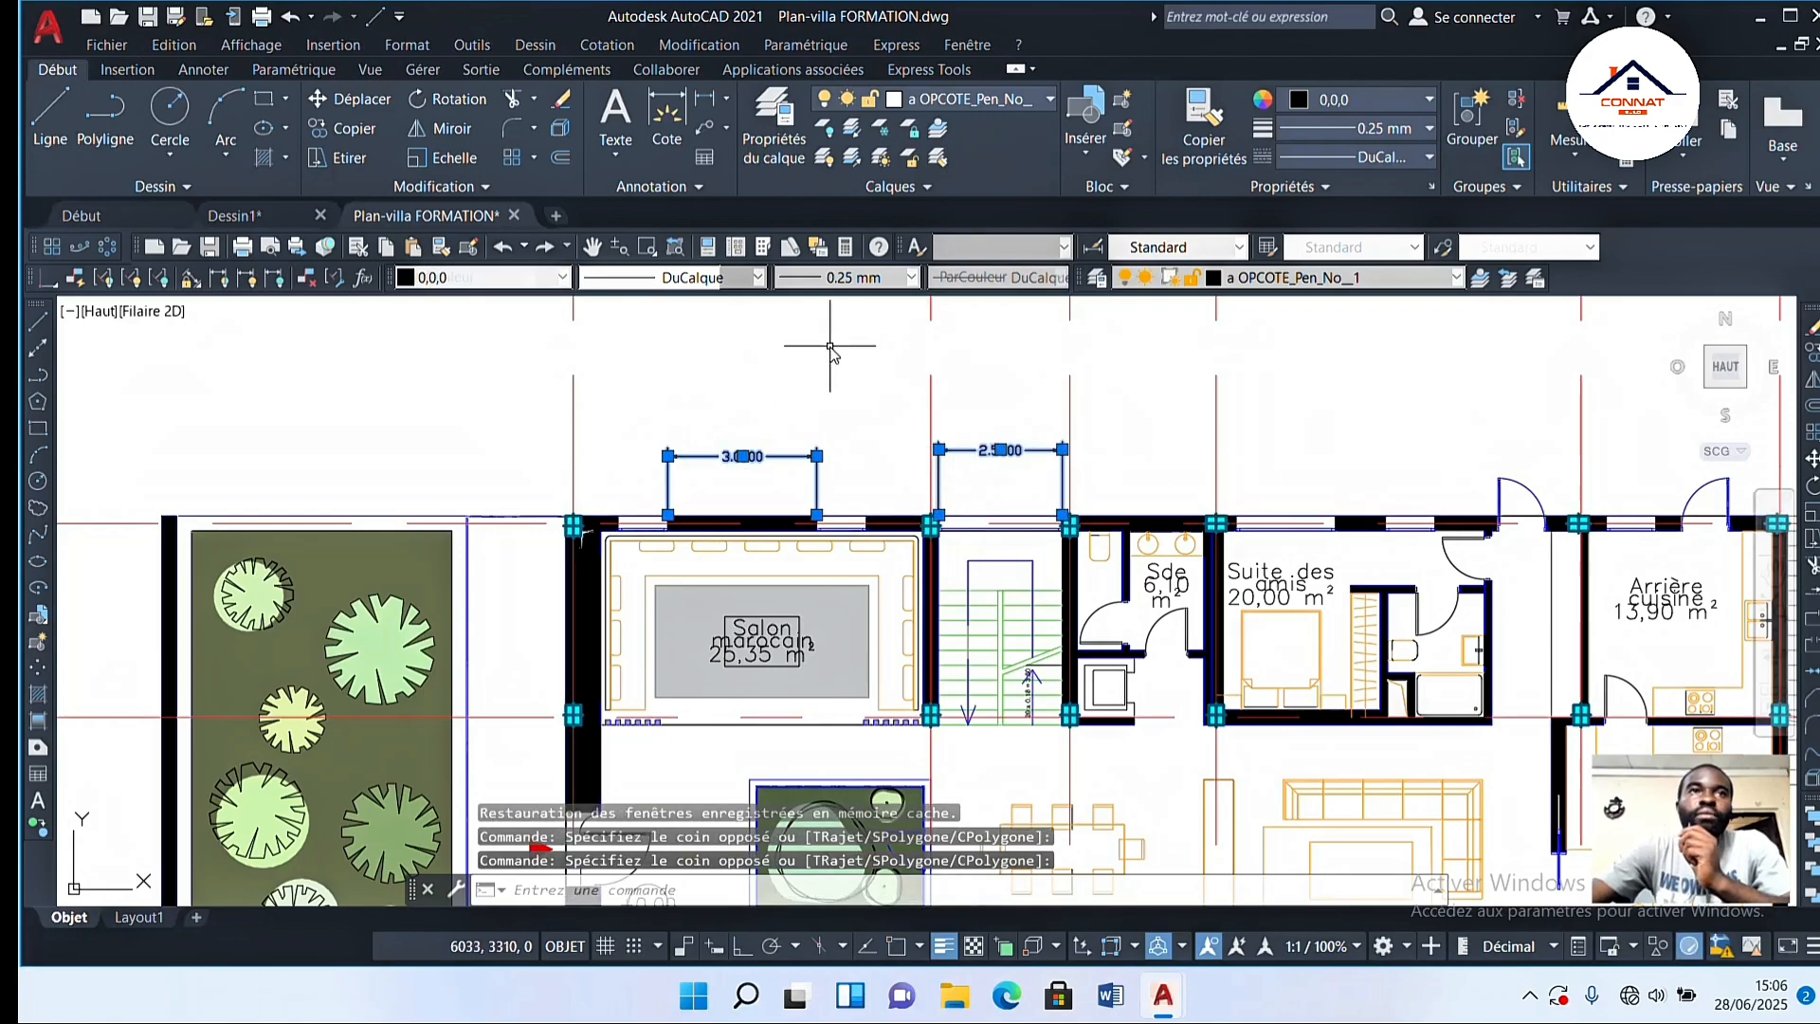
Step: Undo the Layout1 viewport changes and the trial dimensions, back to the undimensioned villa plan in model space
click(288, 19)
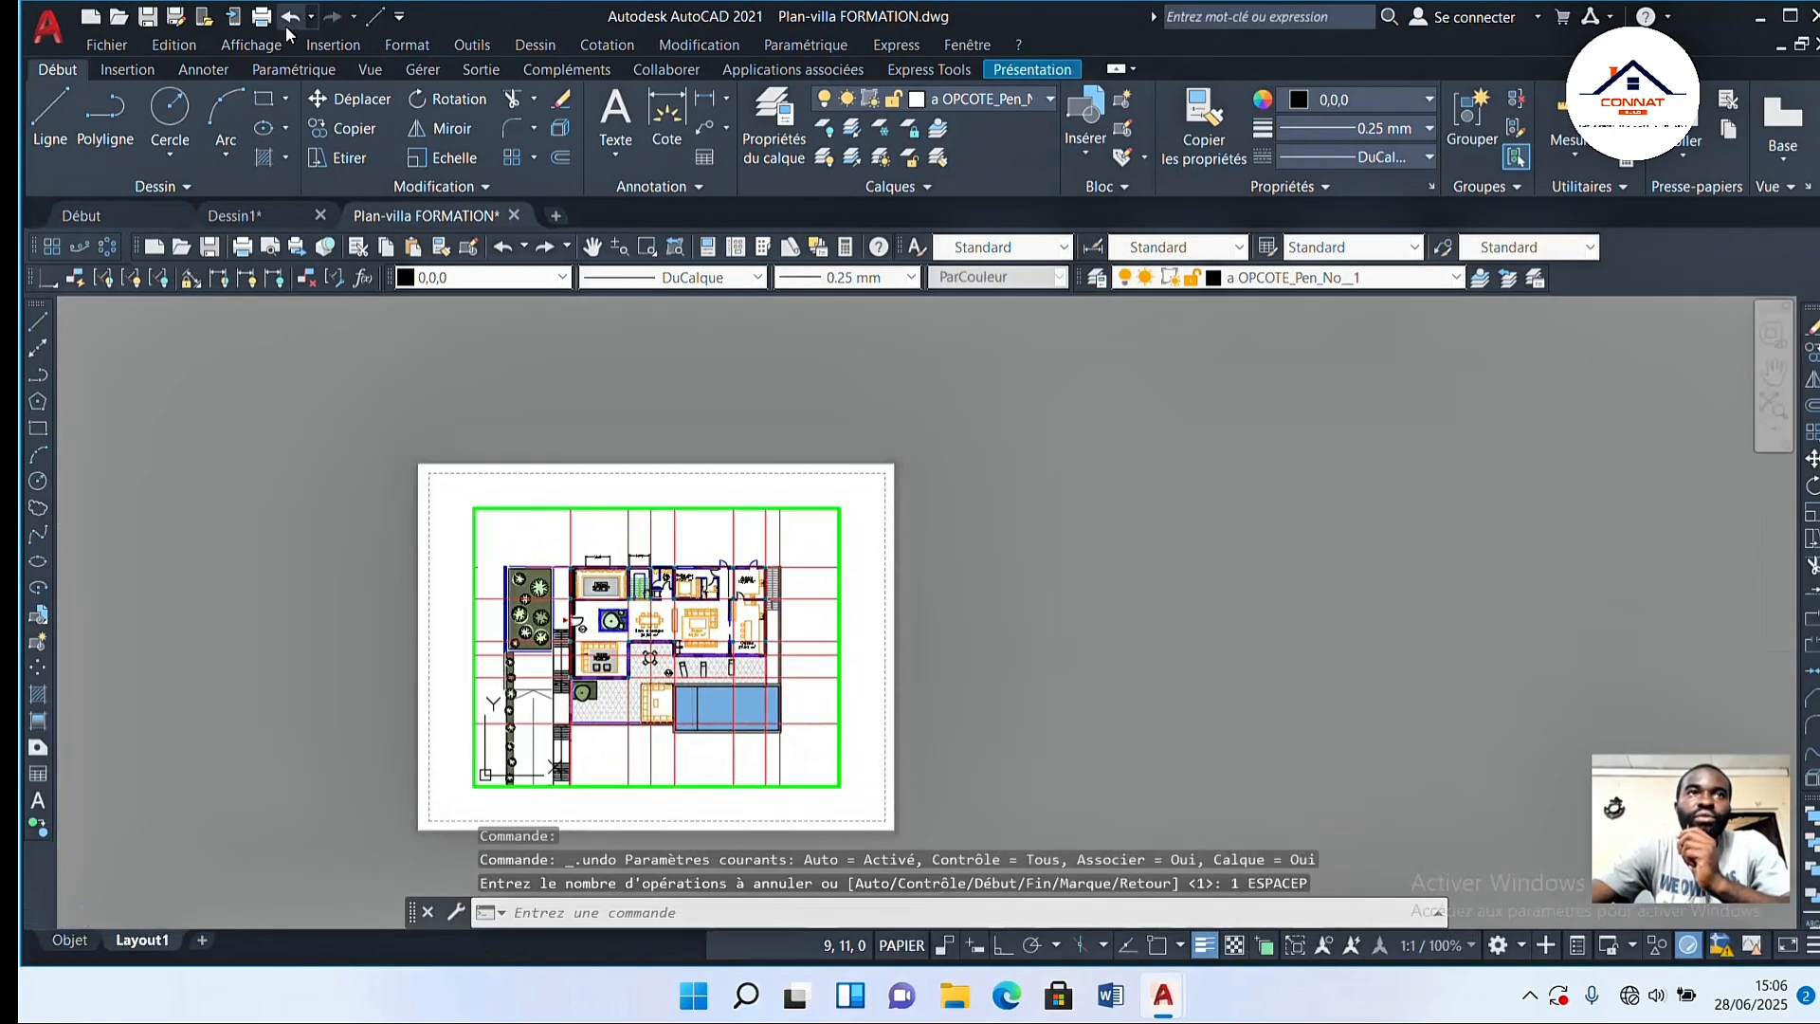
click(286, 25)
click(286, 25)
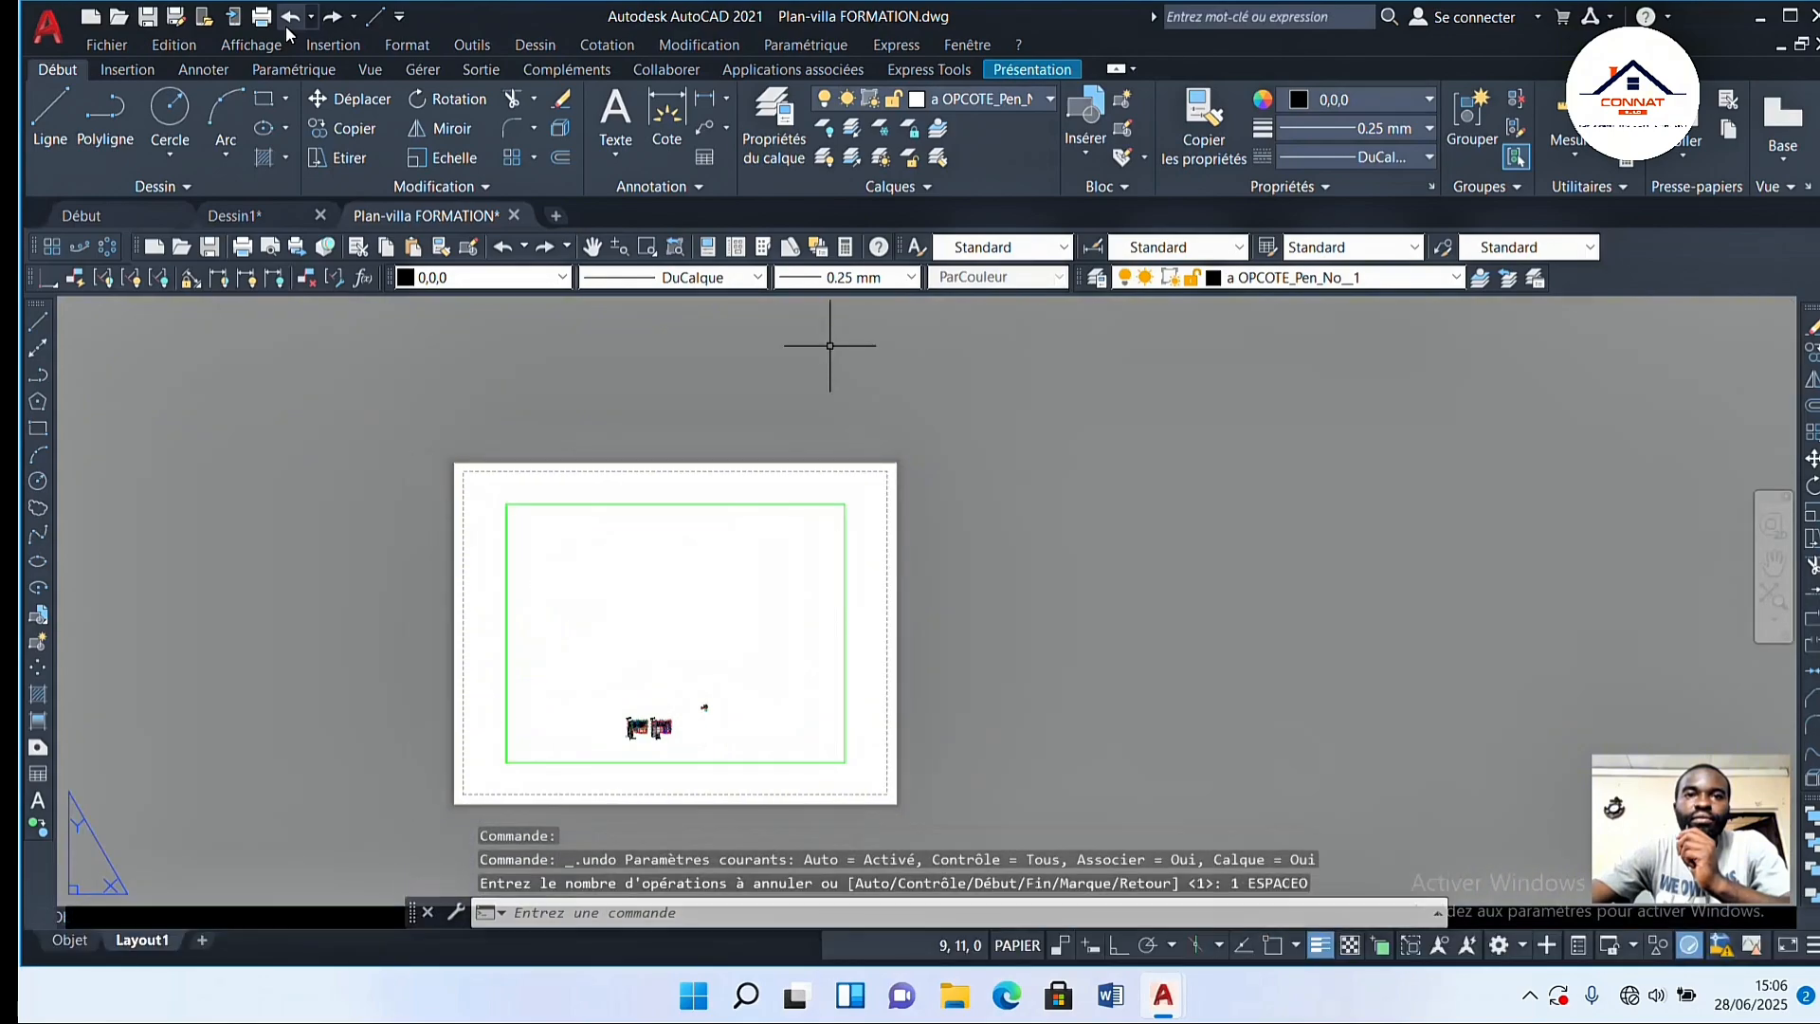
click(286, 26)
click(286, 25)
click(289, 21)
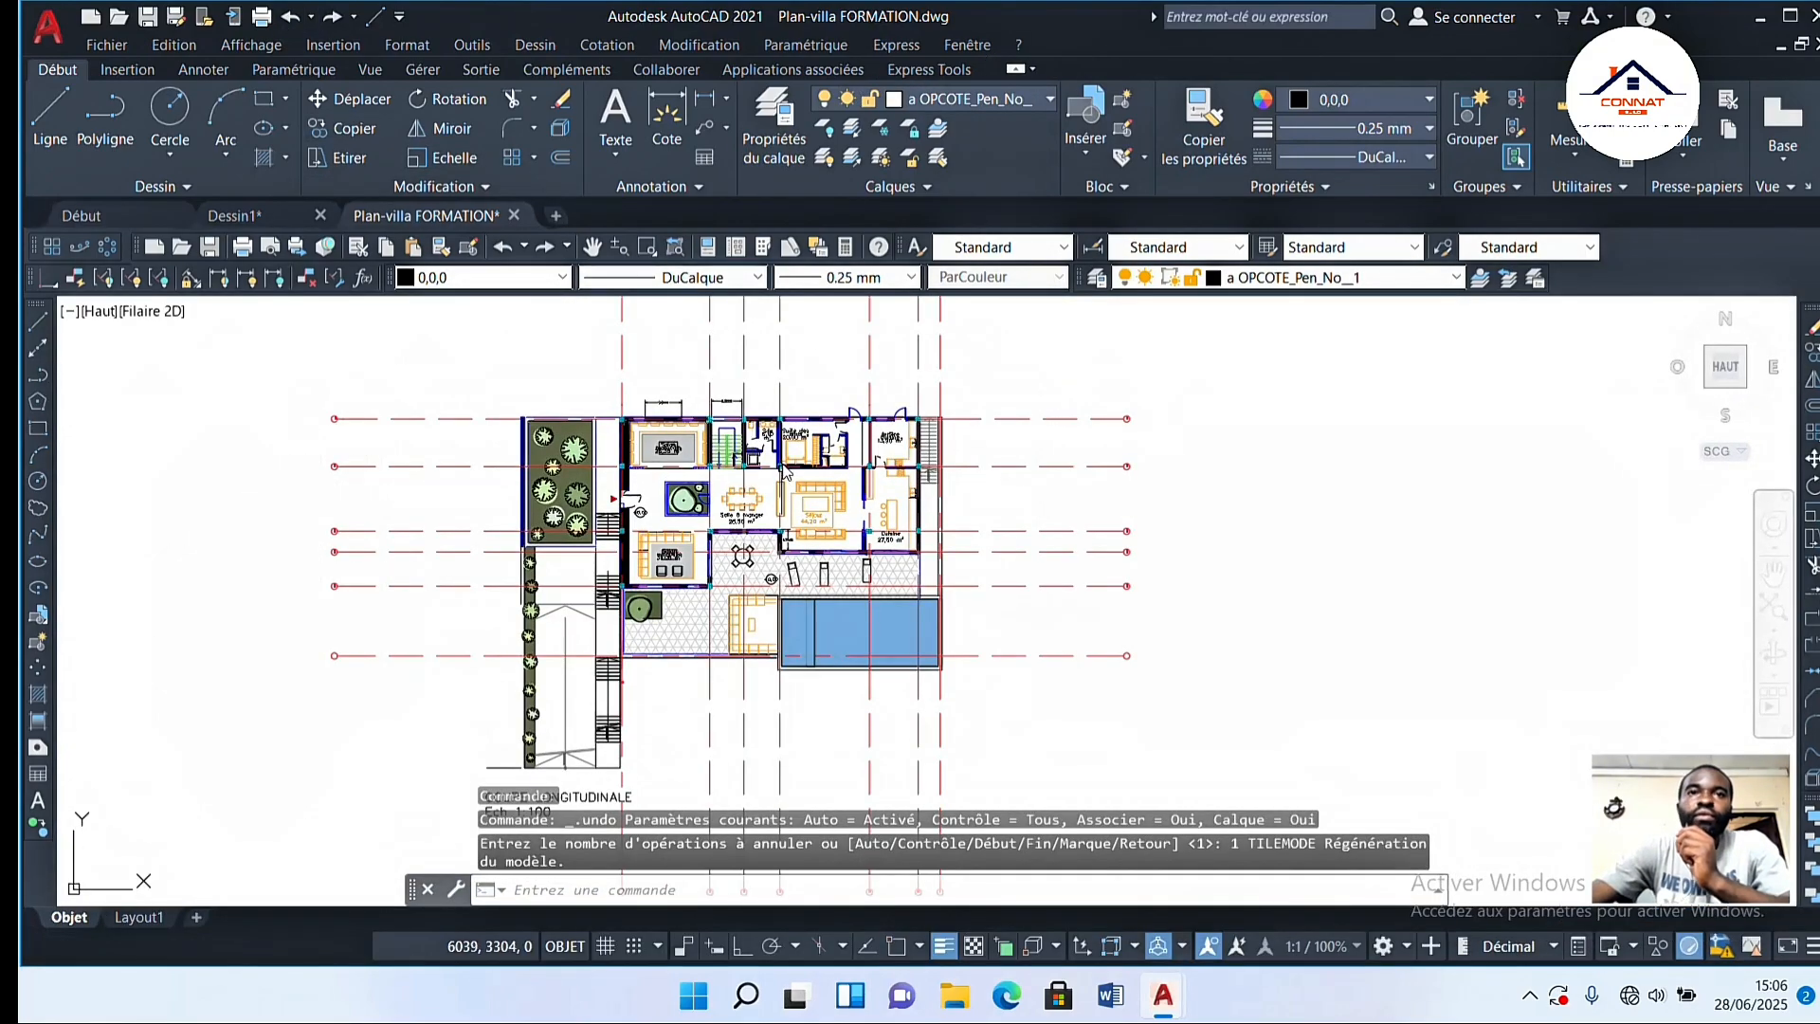
click(288, 19)
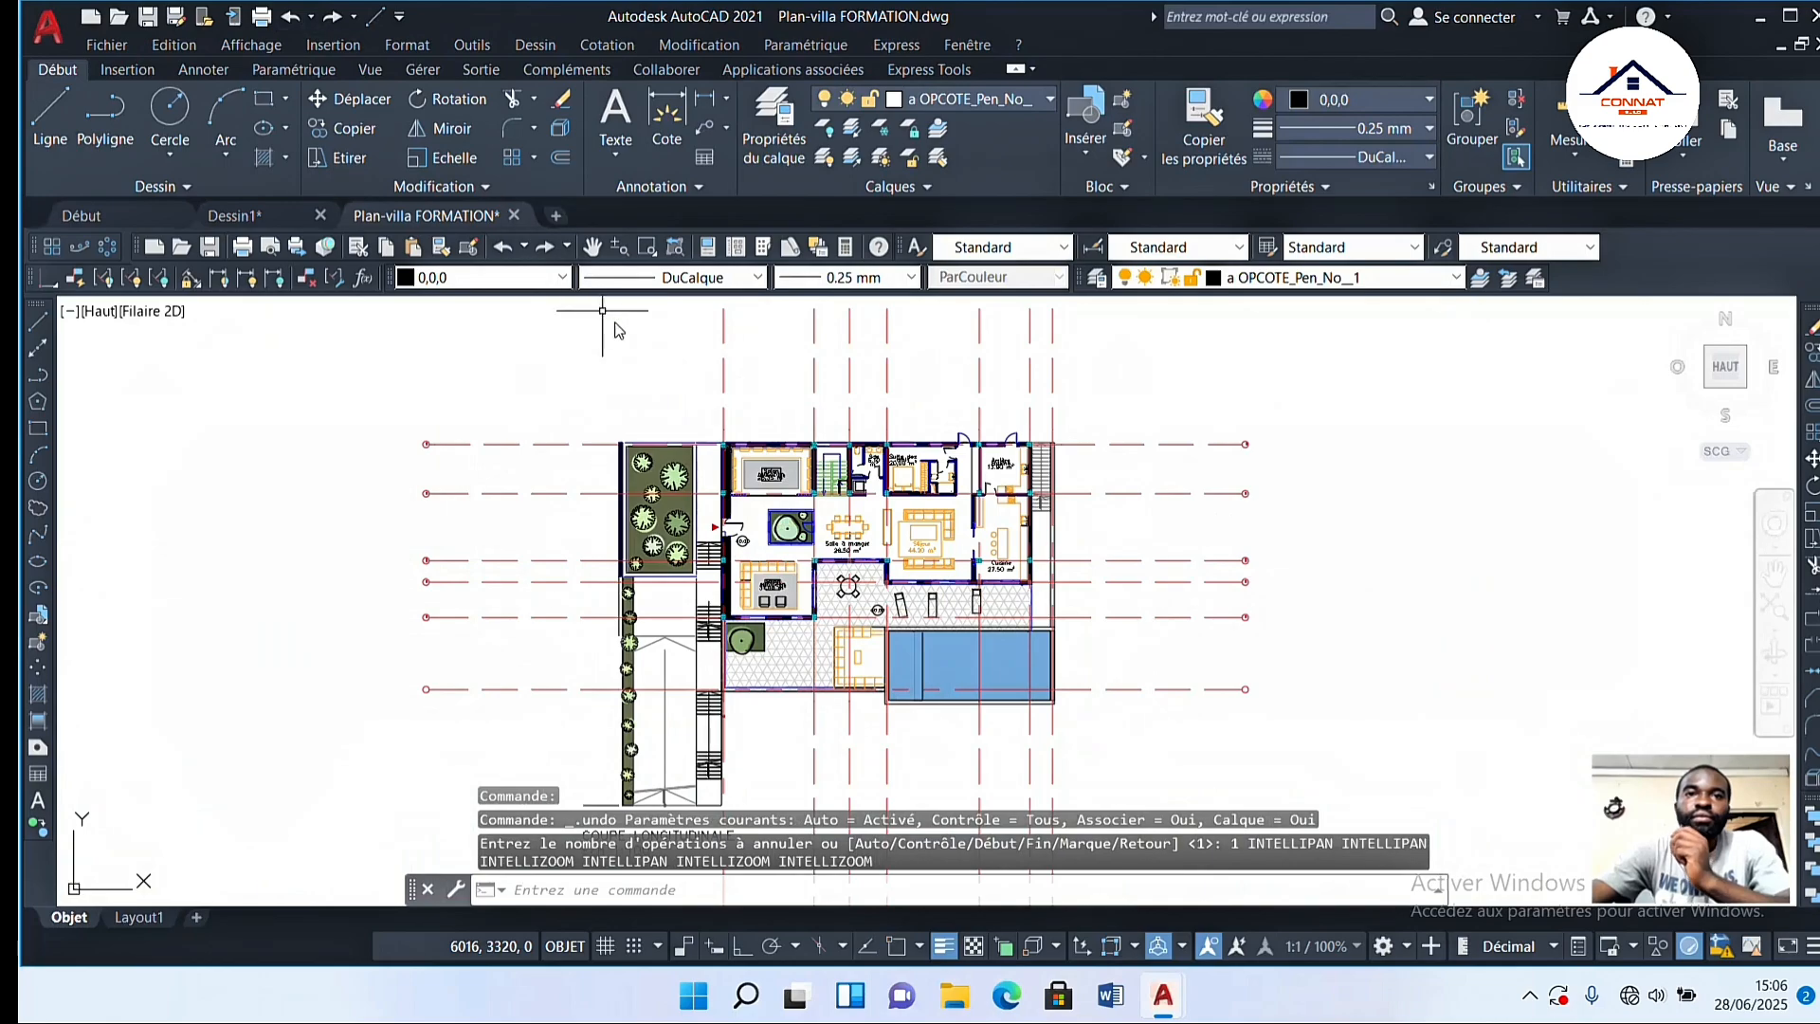
Step: Add a horizontal dimension above the outer wall segment between the two Salon marocain windows, and end the dimension command
scroll(758, 398, down, 2)
middle_drag(794, 398, 774, 415)
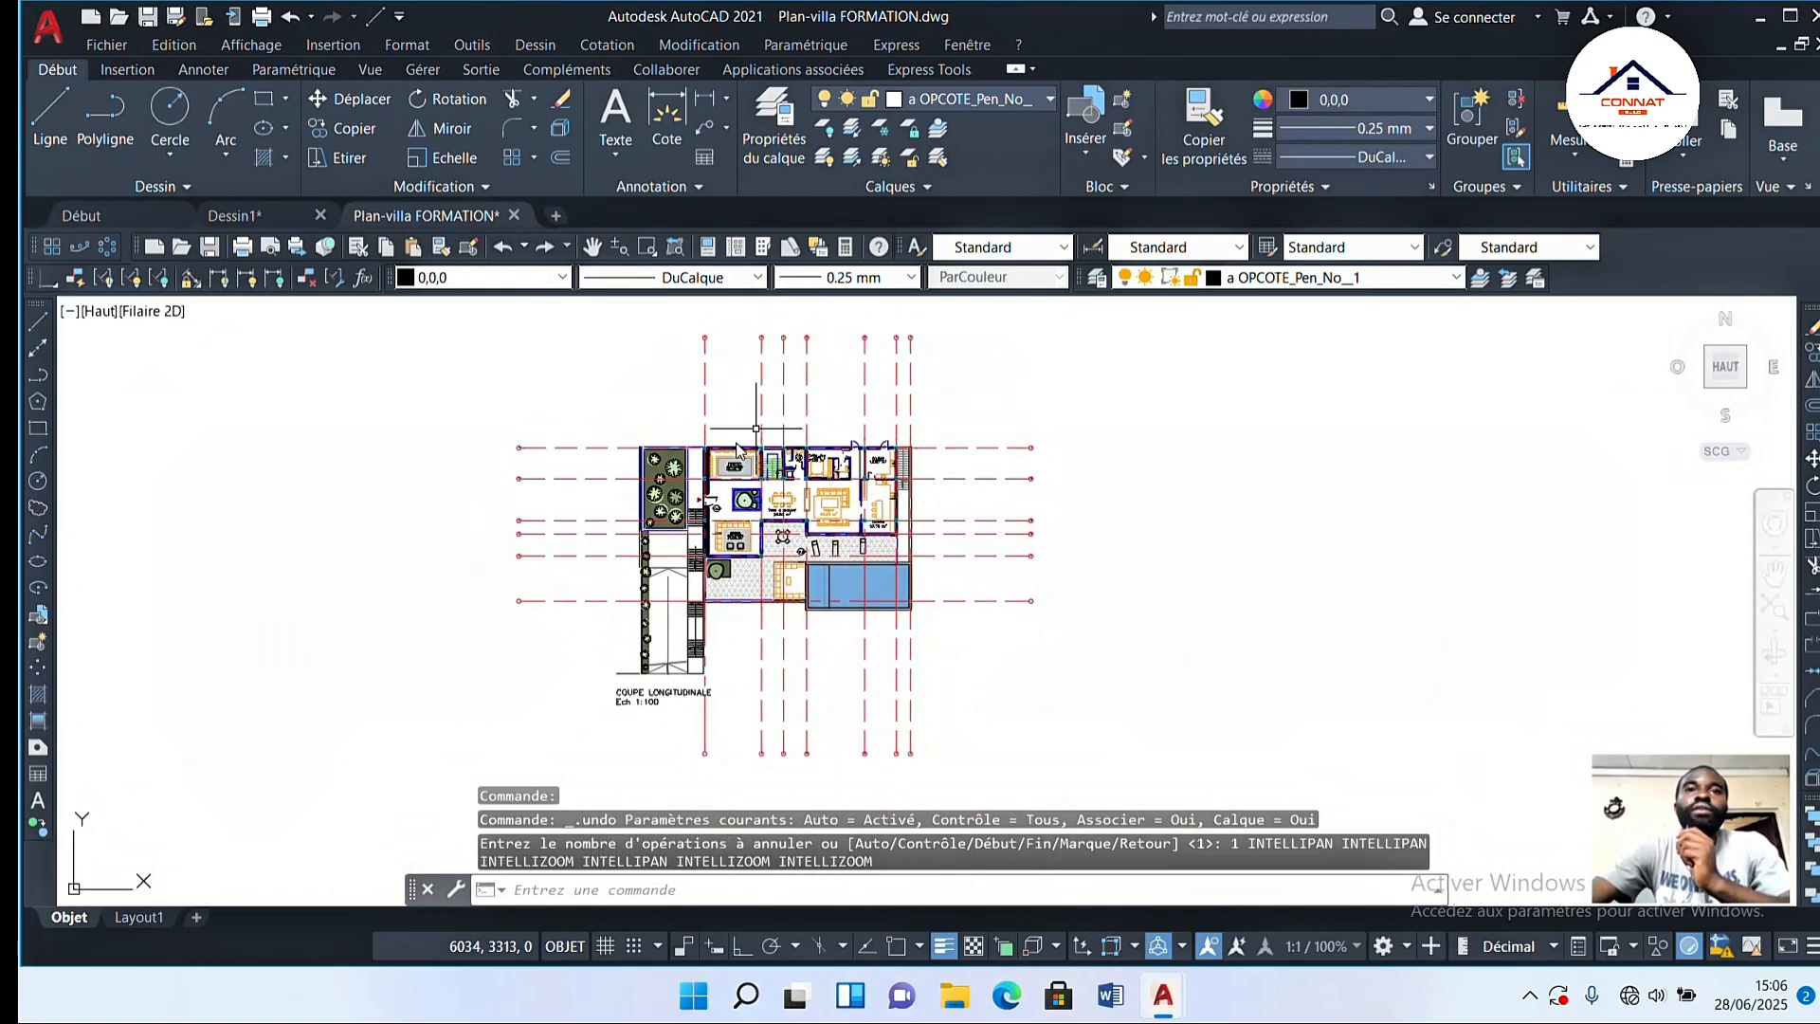
scroll(741, 458, up, 2)
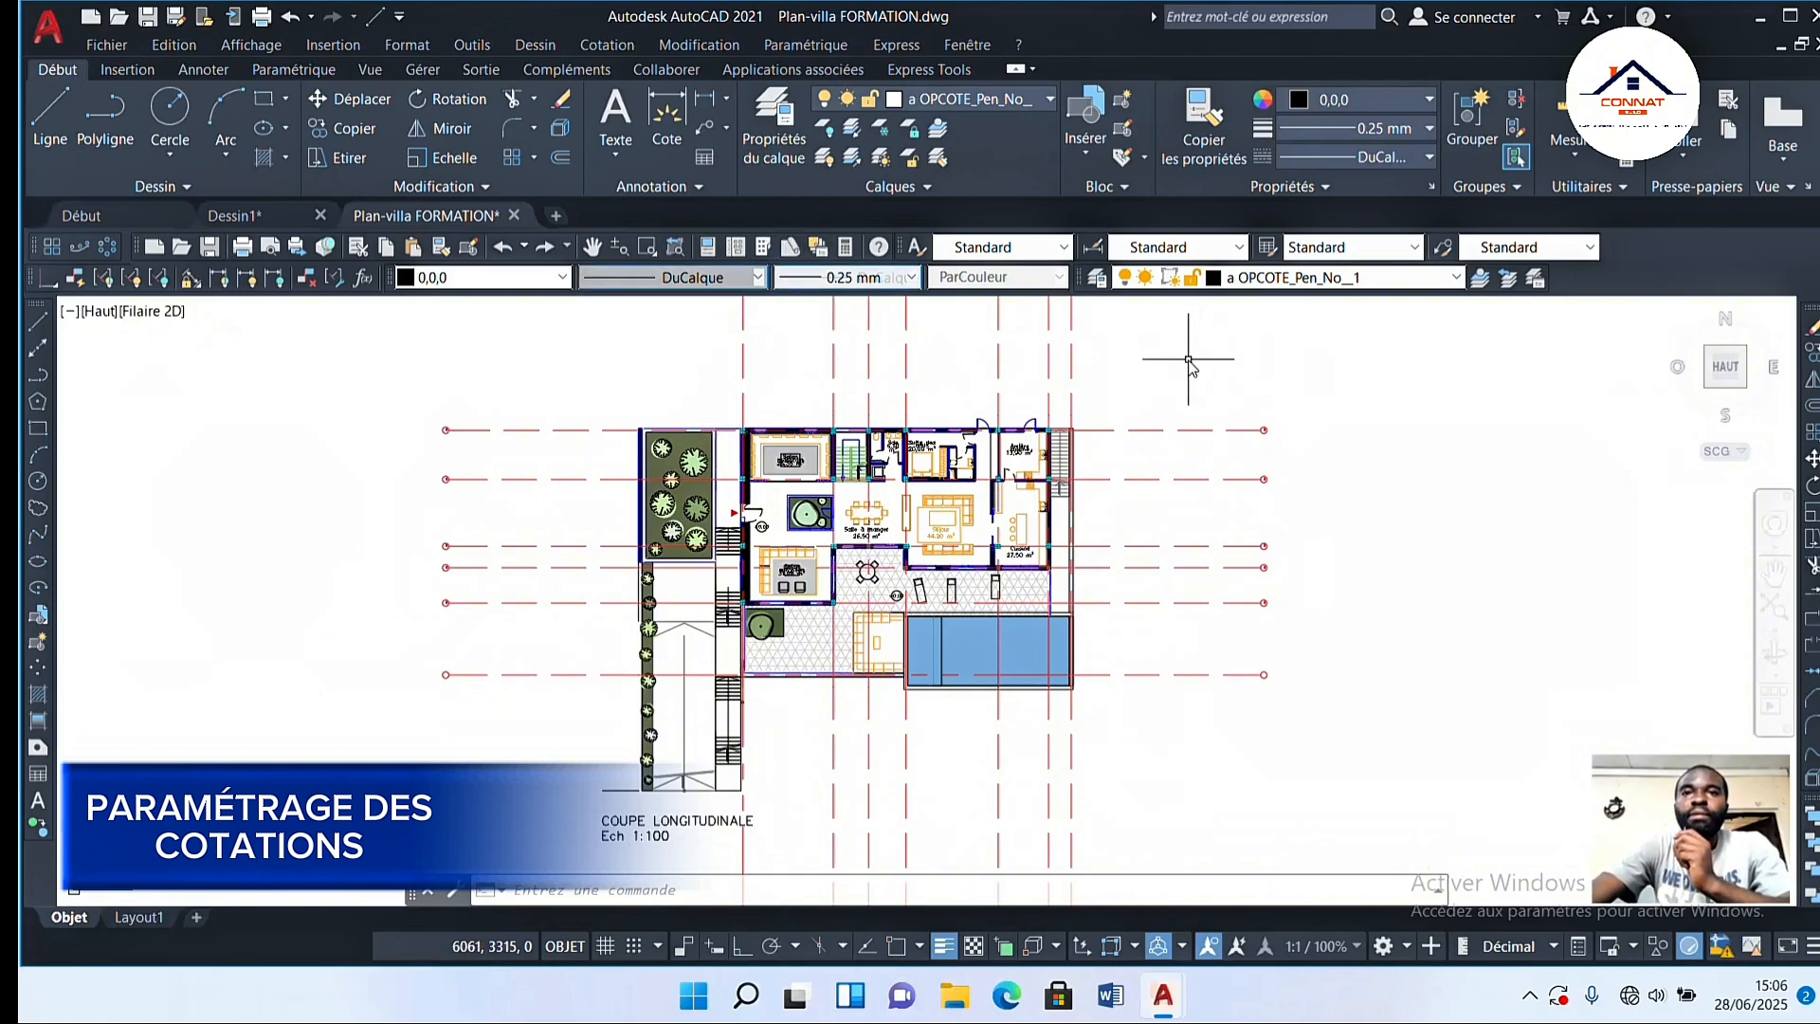
mouse_move(1173, 377)
middle_down()
mouse_move(1157, 394)
mouse_move(1169, 366)
middle_up()
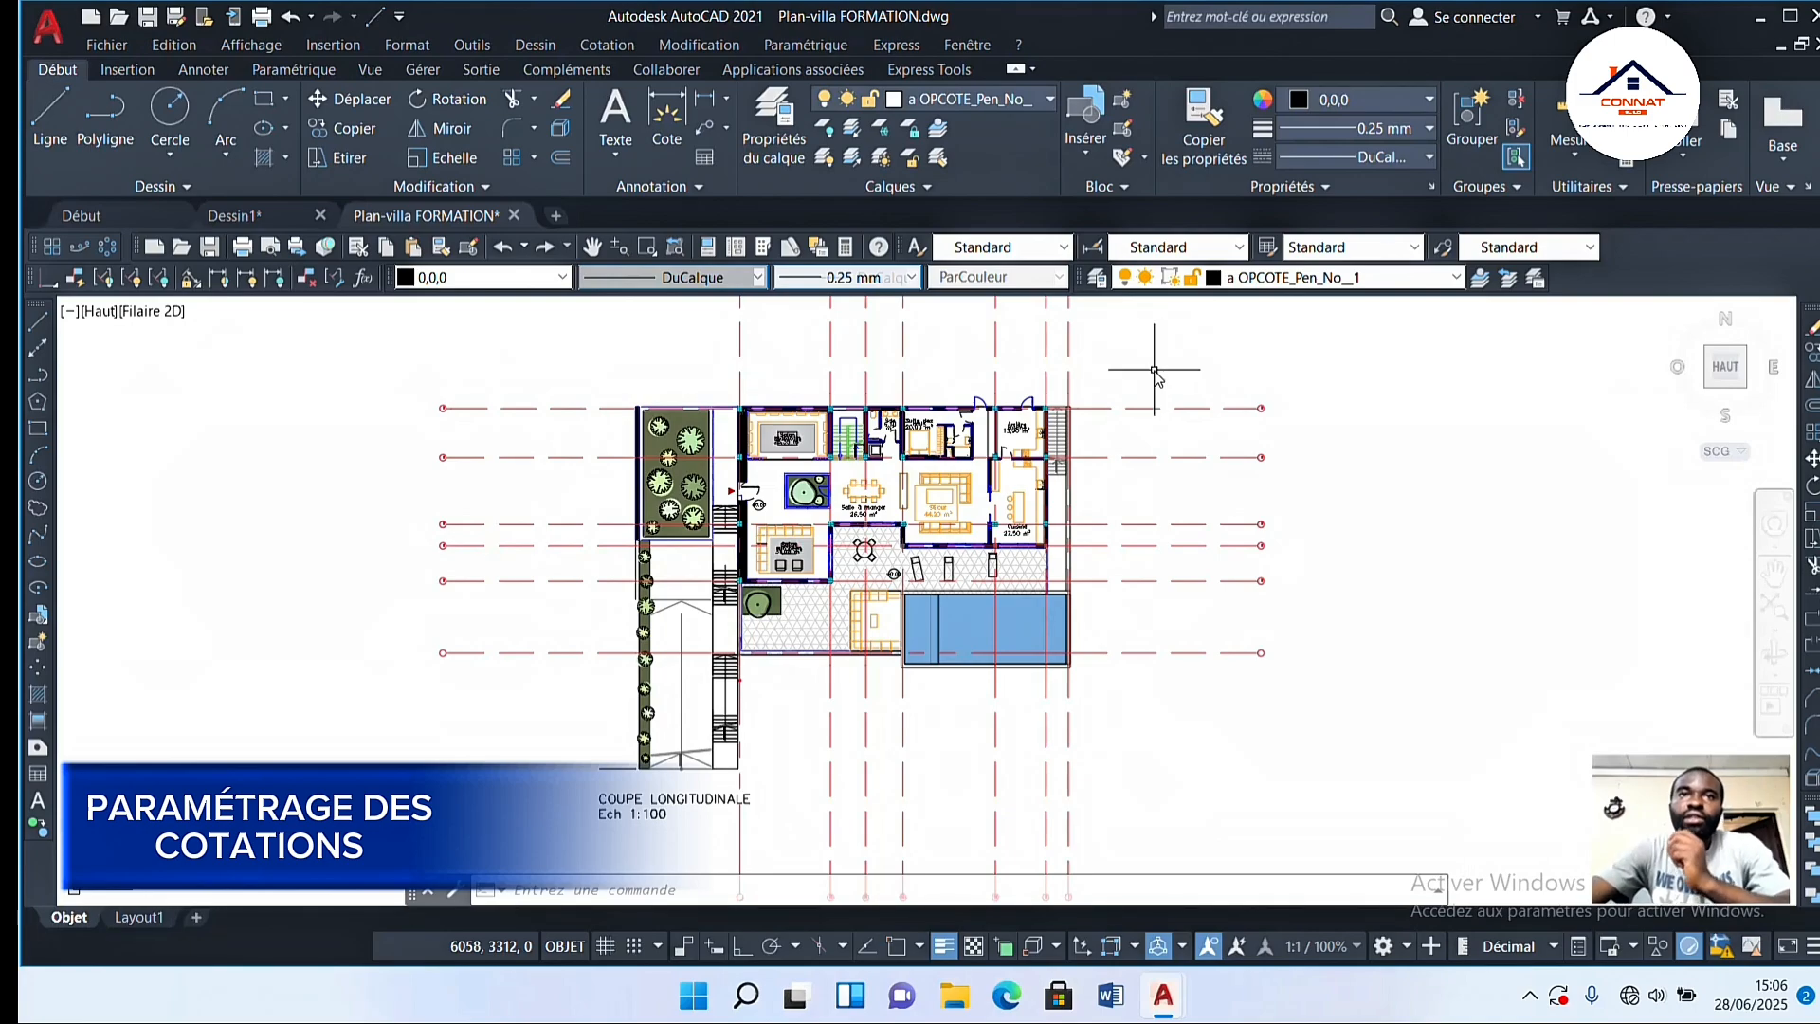
click(666, 113)
scroll(952, 384, up, 4)
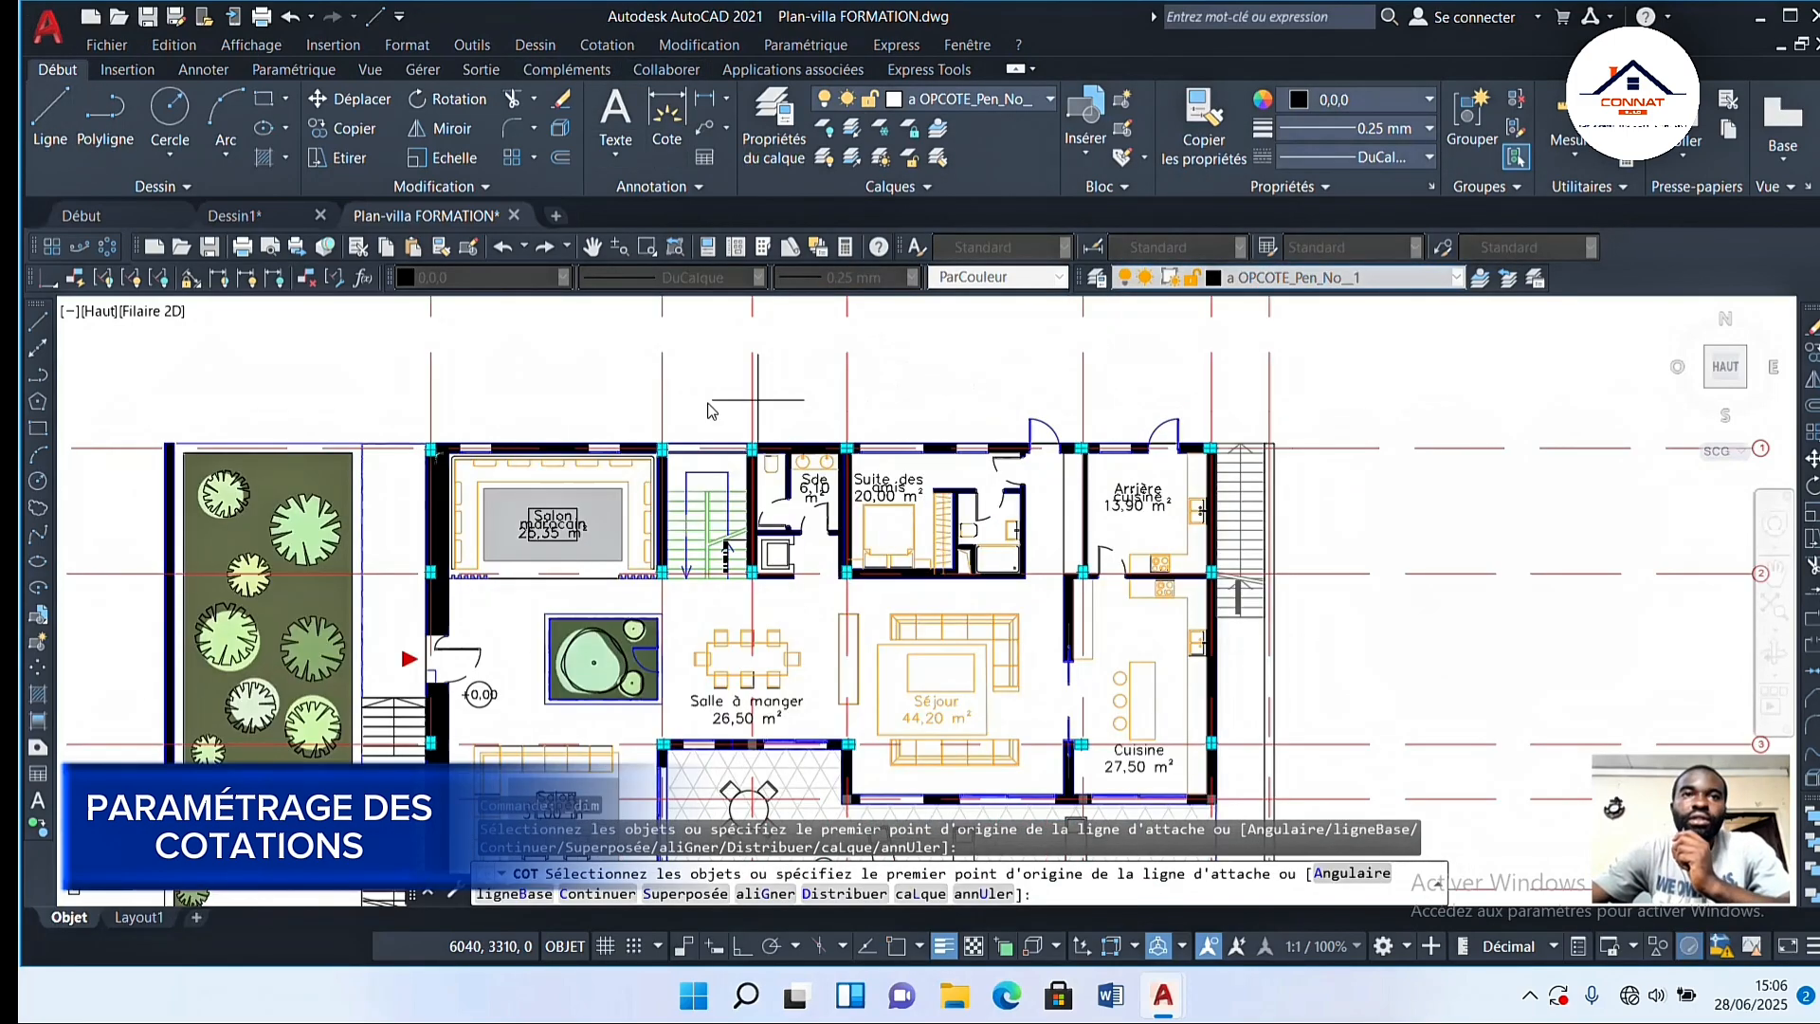
key(Return)
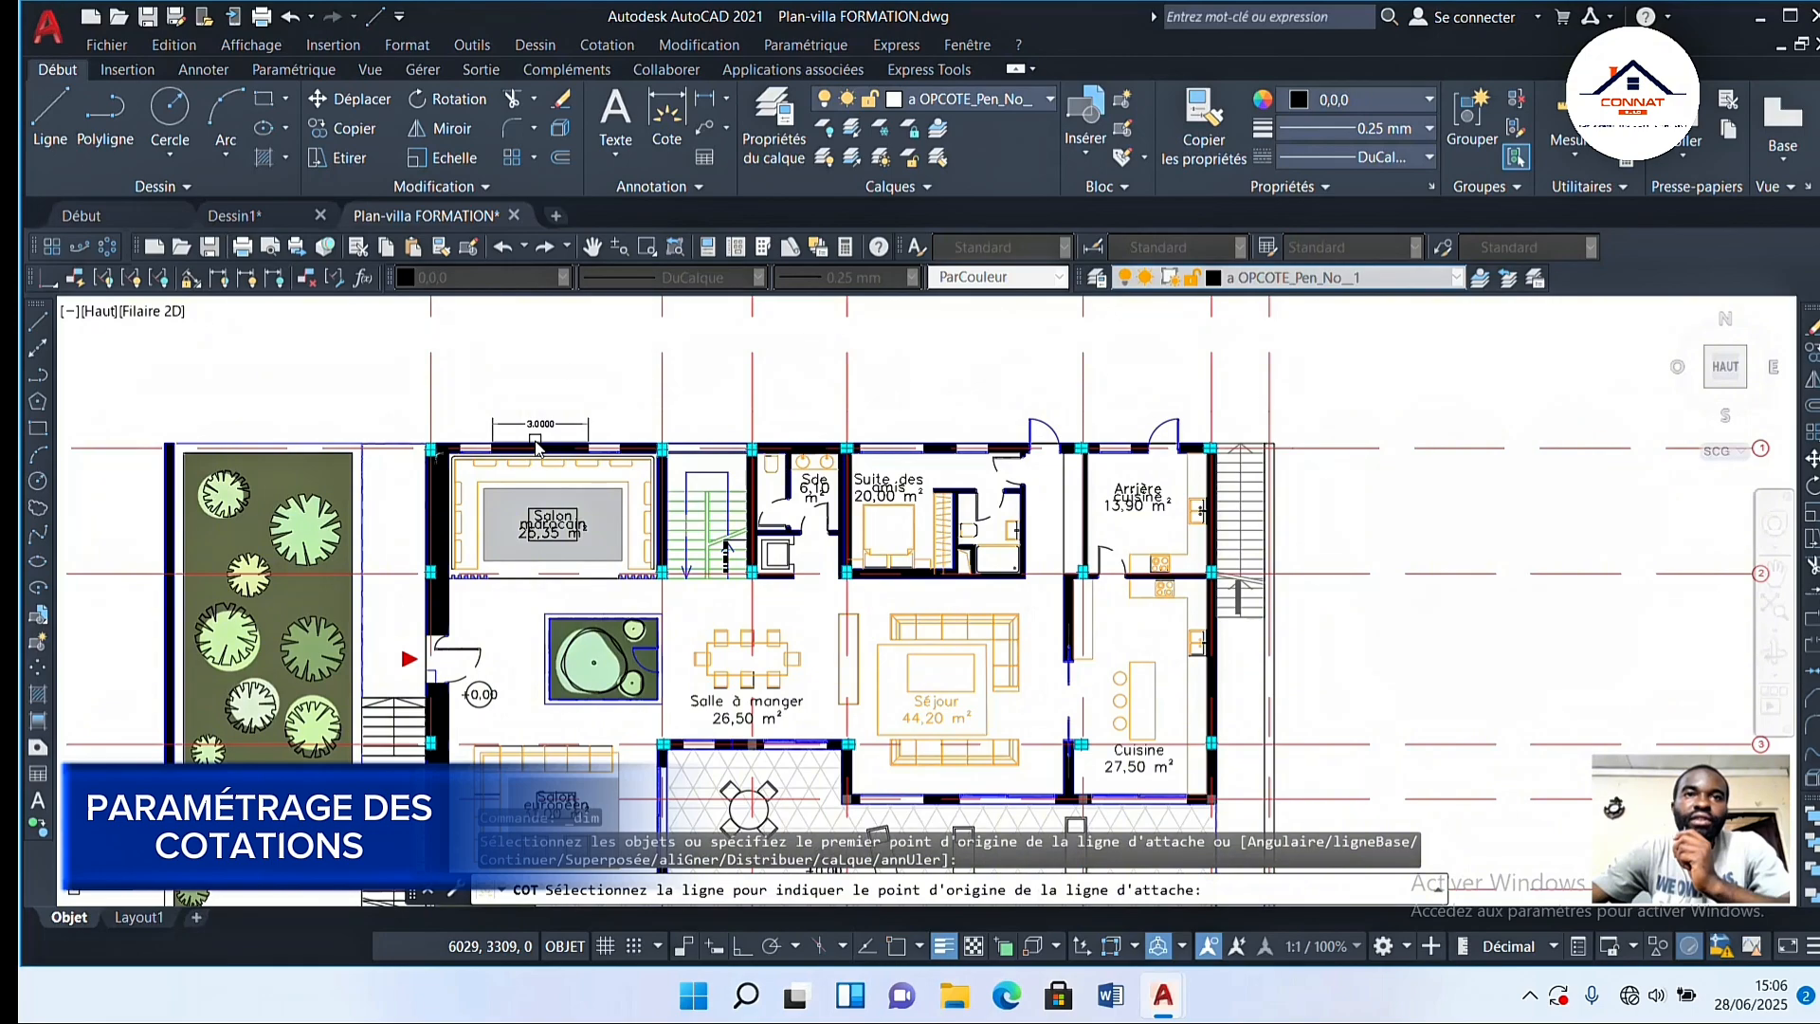
click(528, 447)
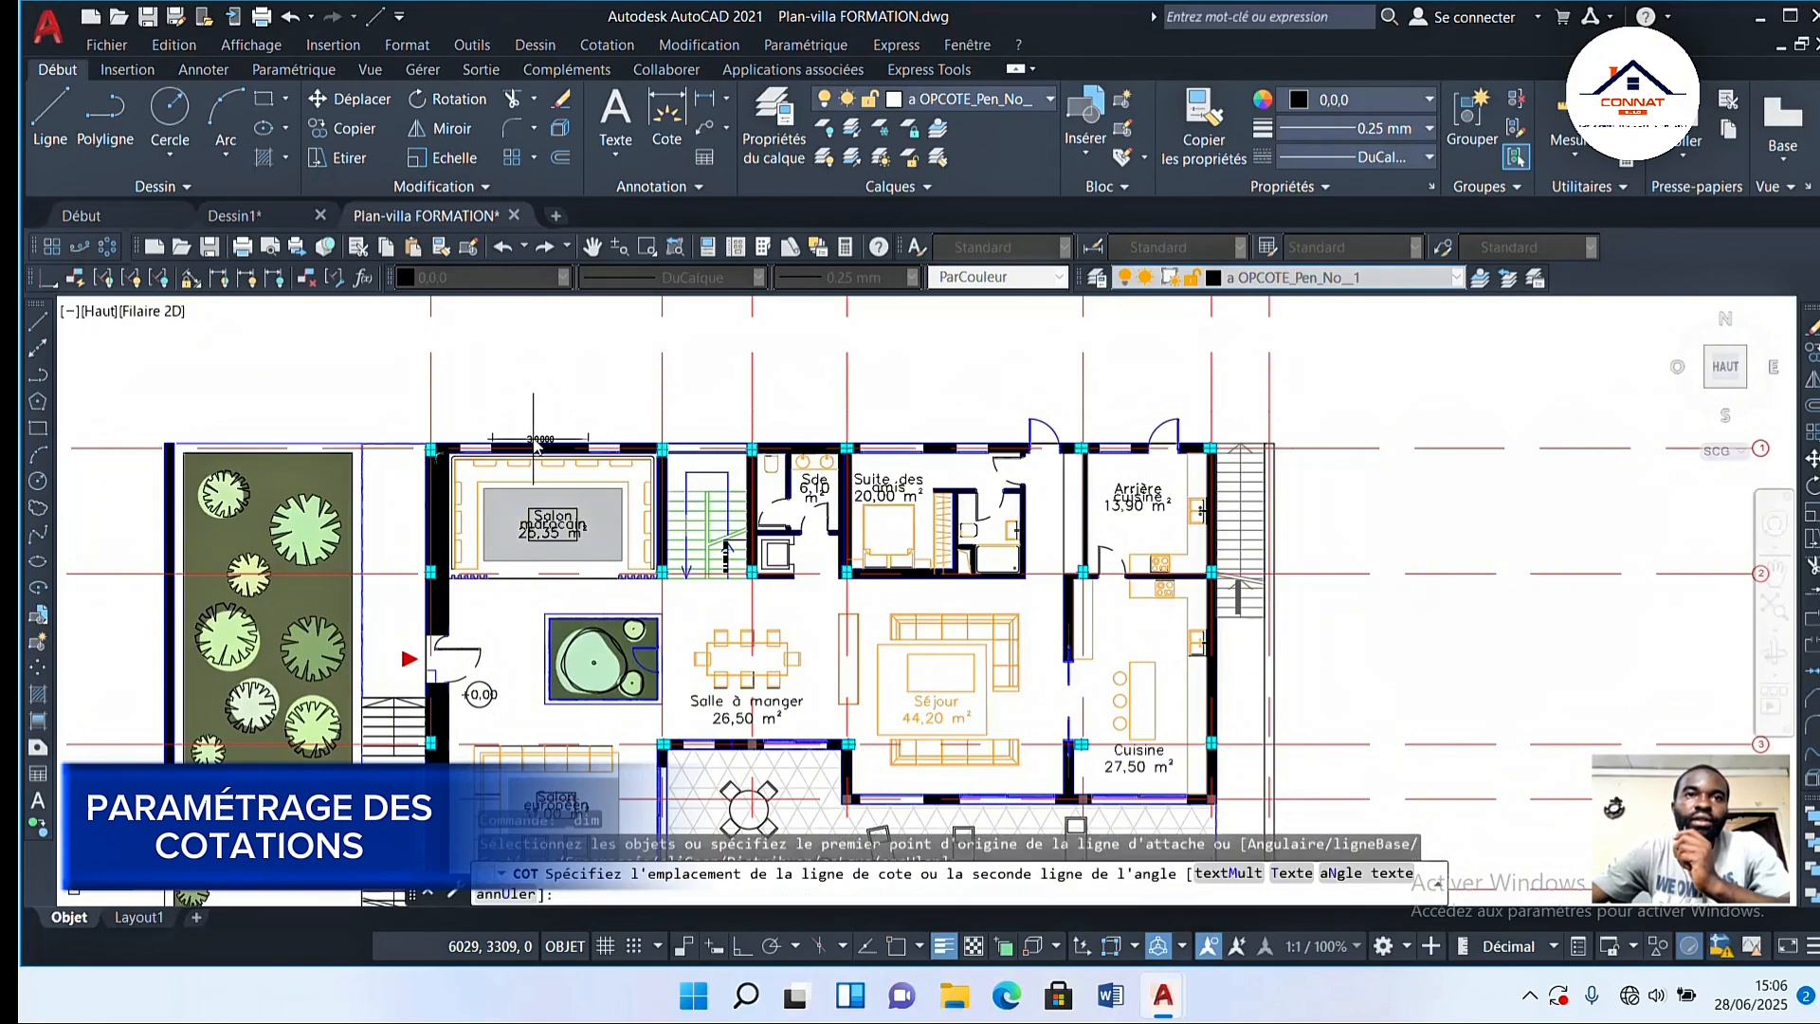
click(542, 407)
key(Return)
key(Return)
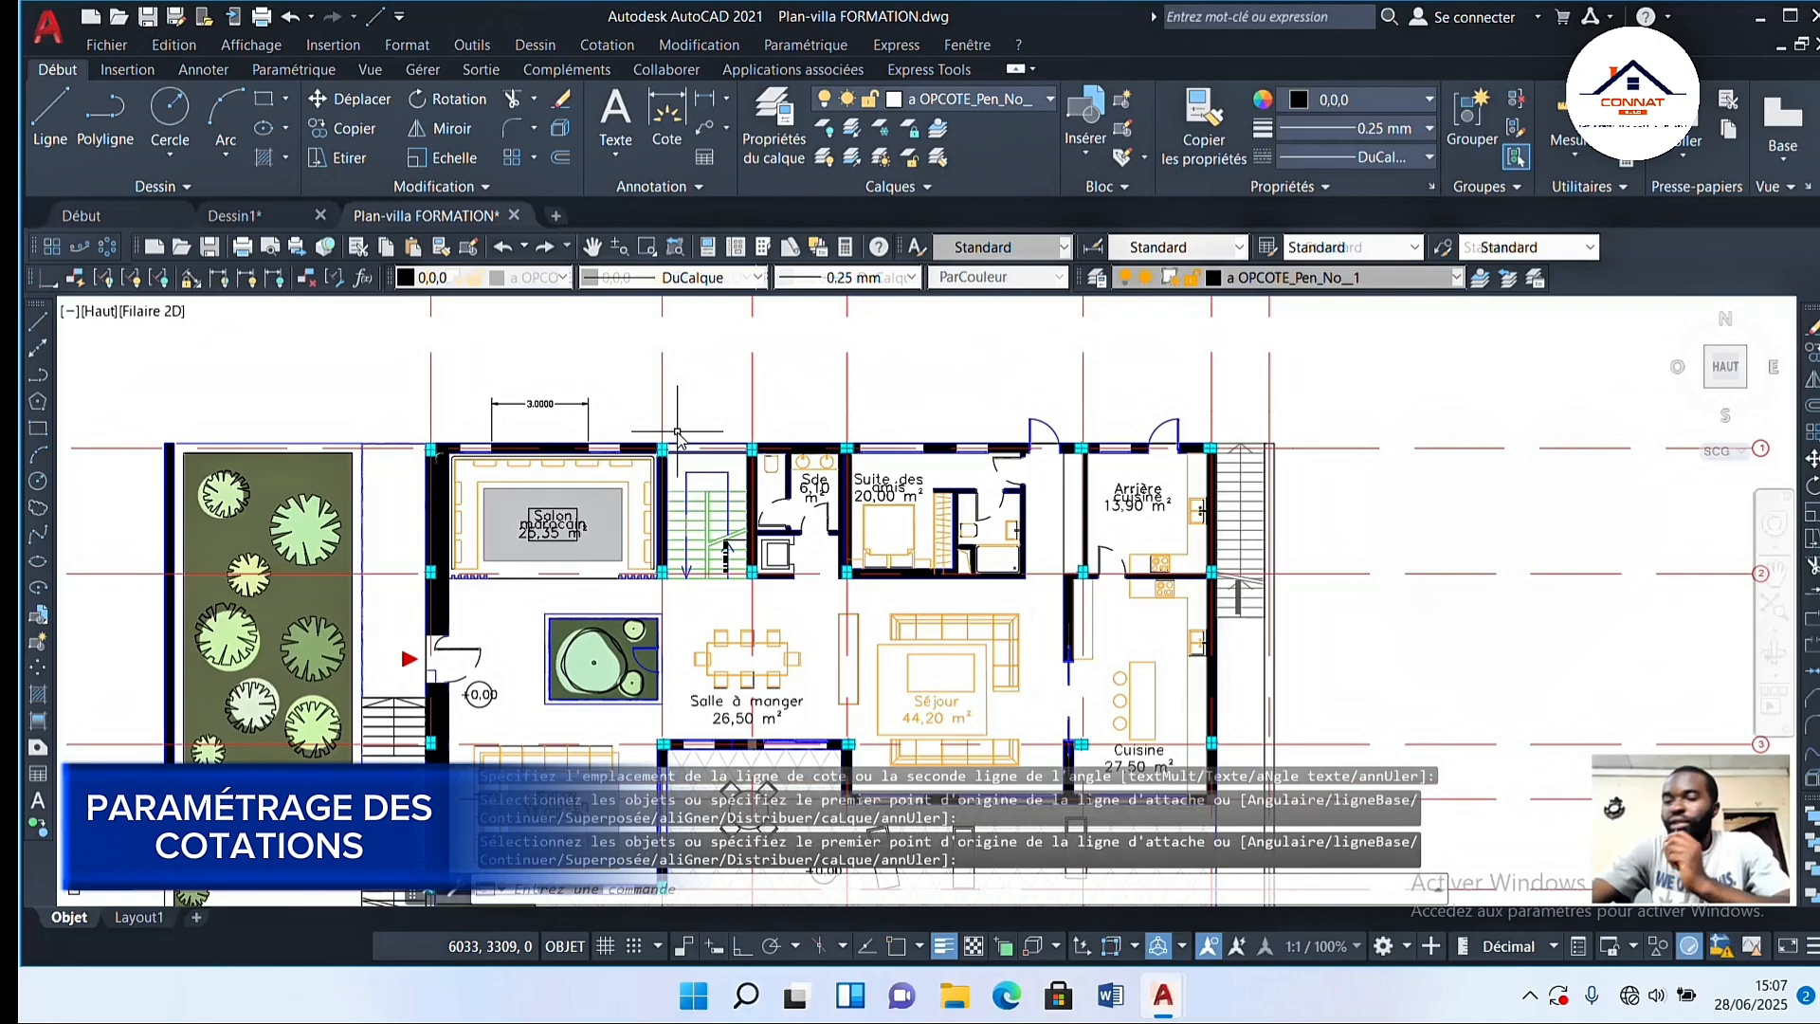
Step: Inspect the text and arrows of the dimension above the Salon marocain up close and against the surrounding rooms
scroll(589, 373, up, 4)
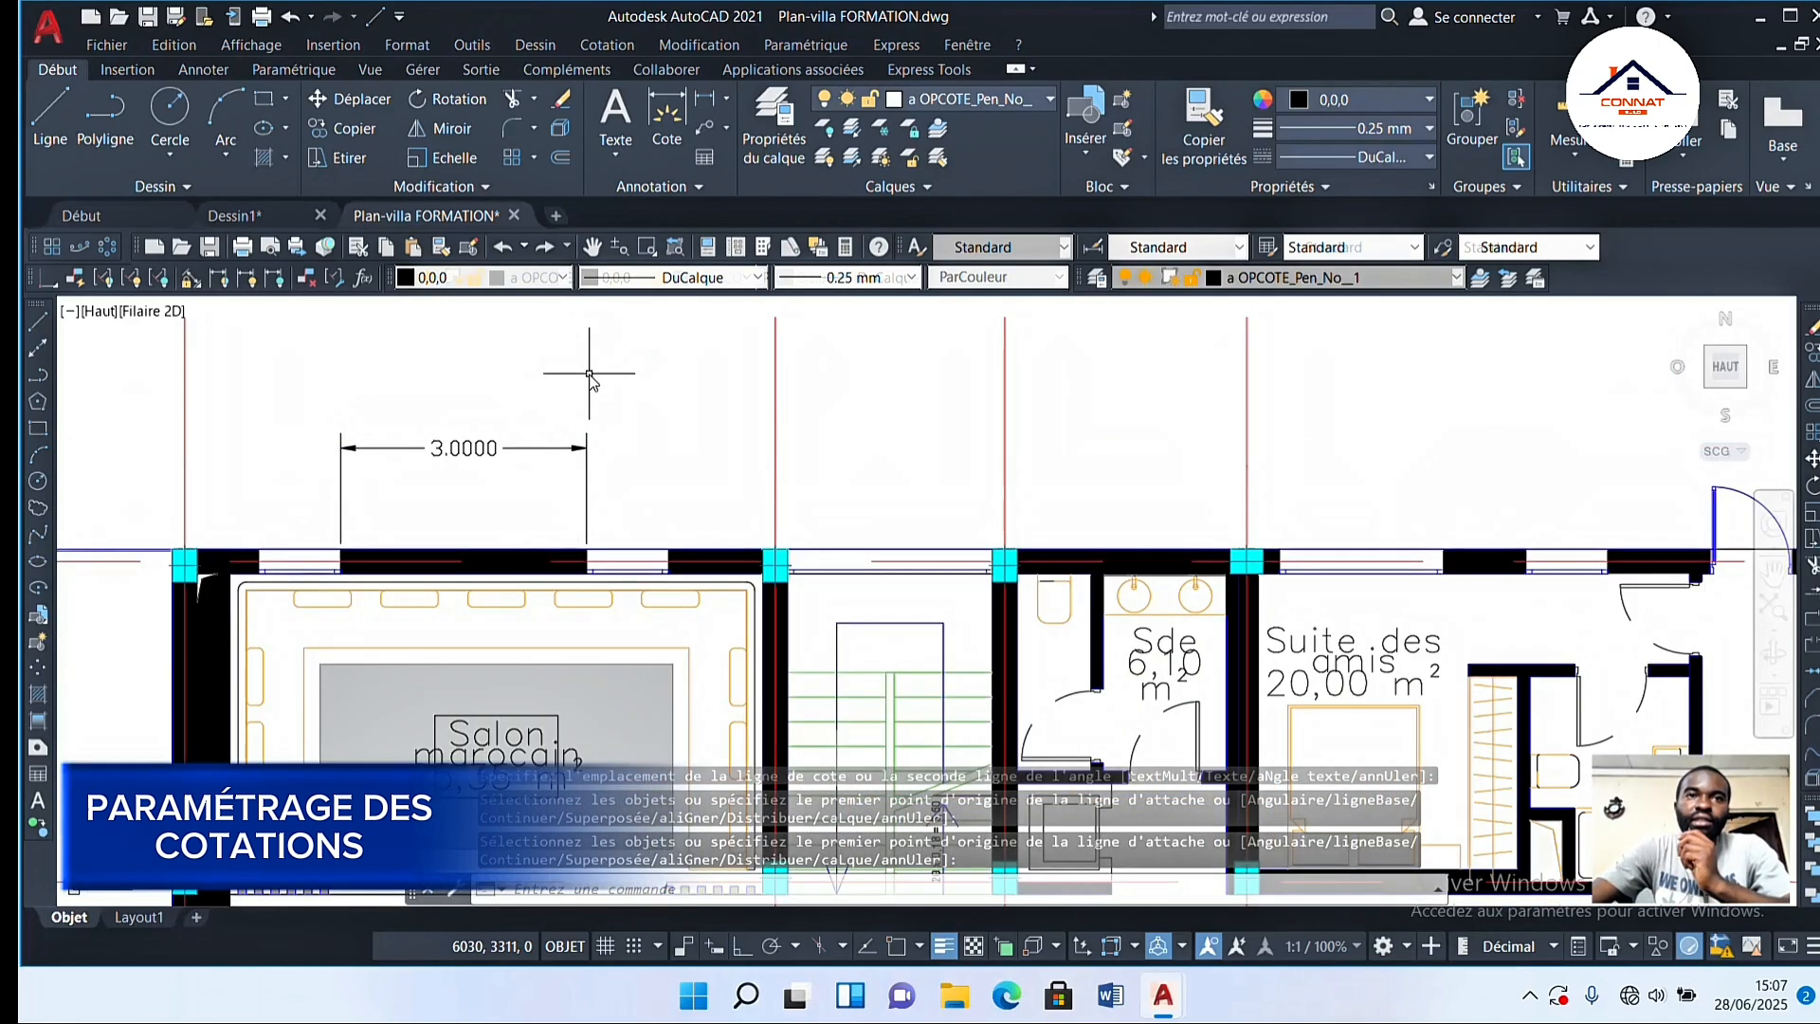
scroll(588, 373, down, 2)
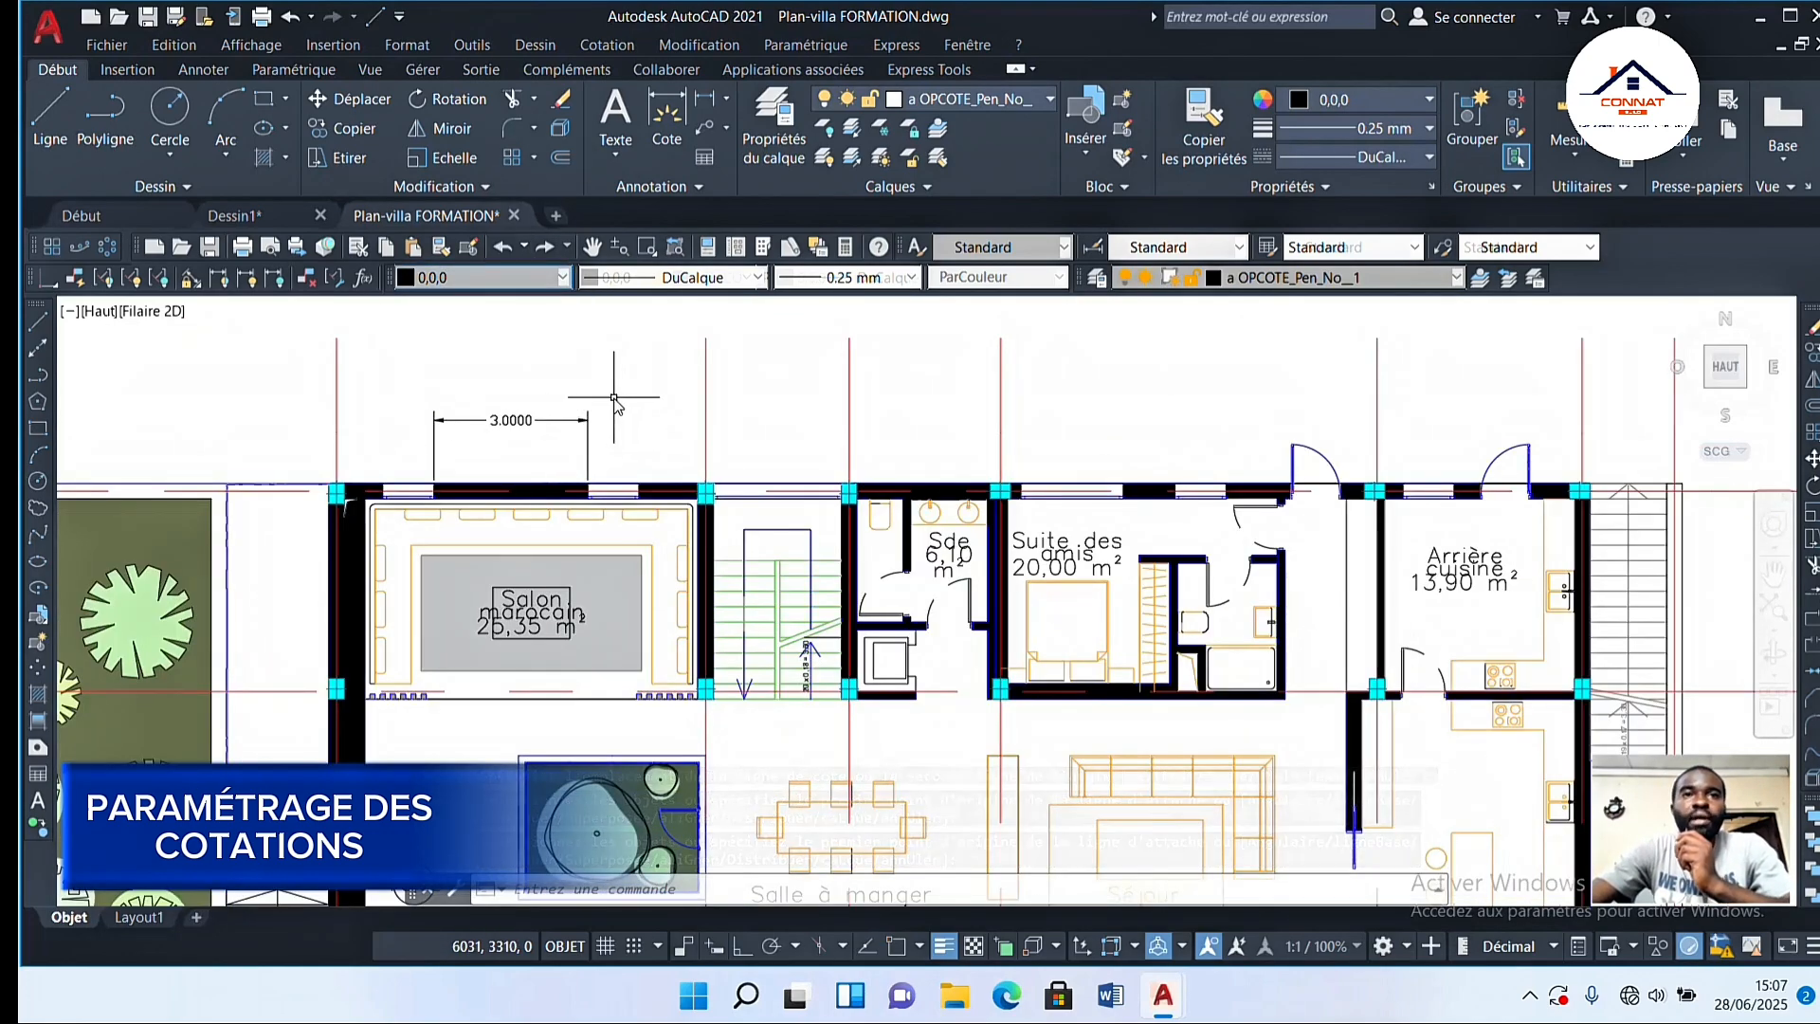
scroll(614, 403, down, 2)
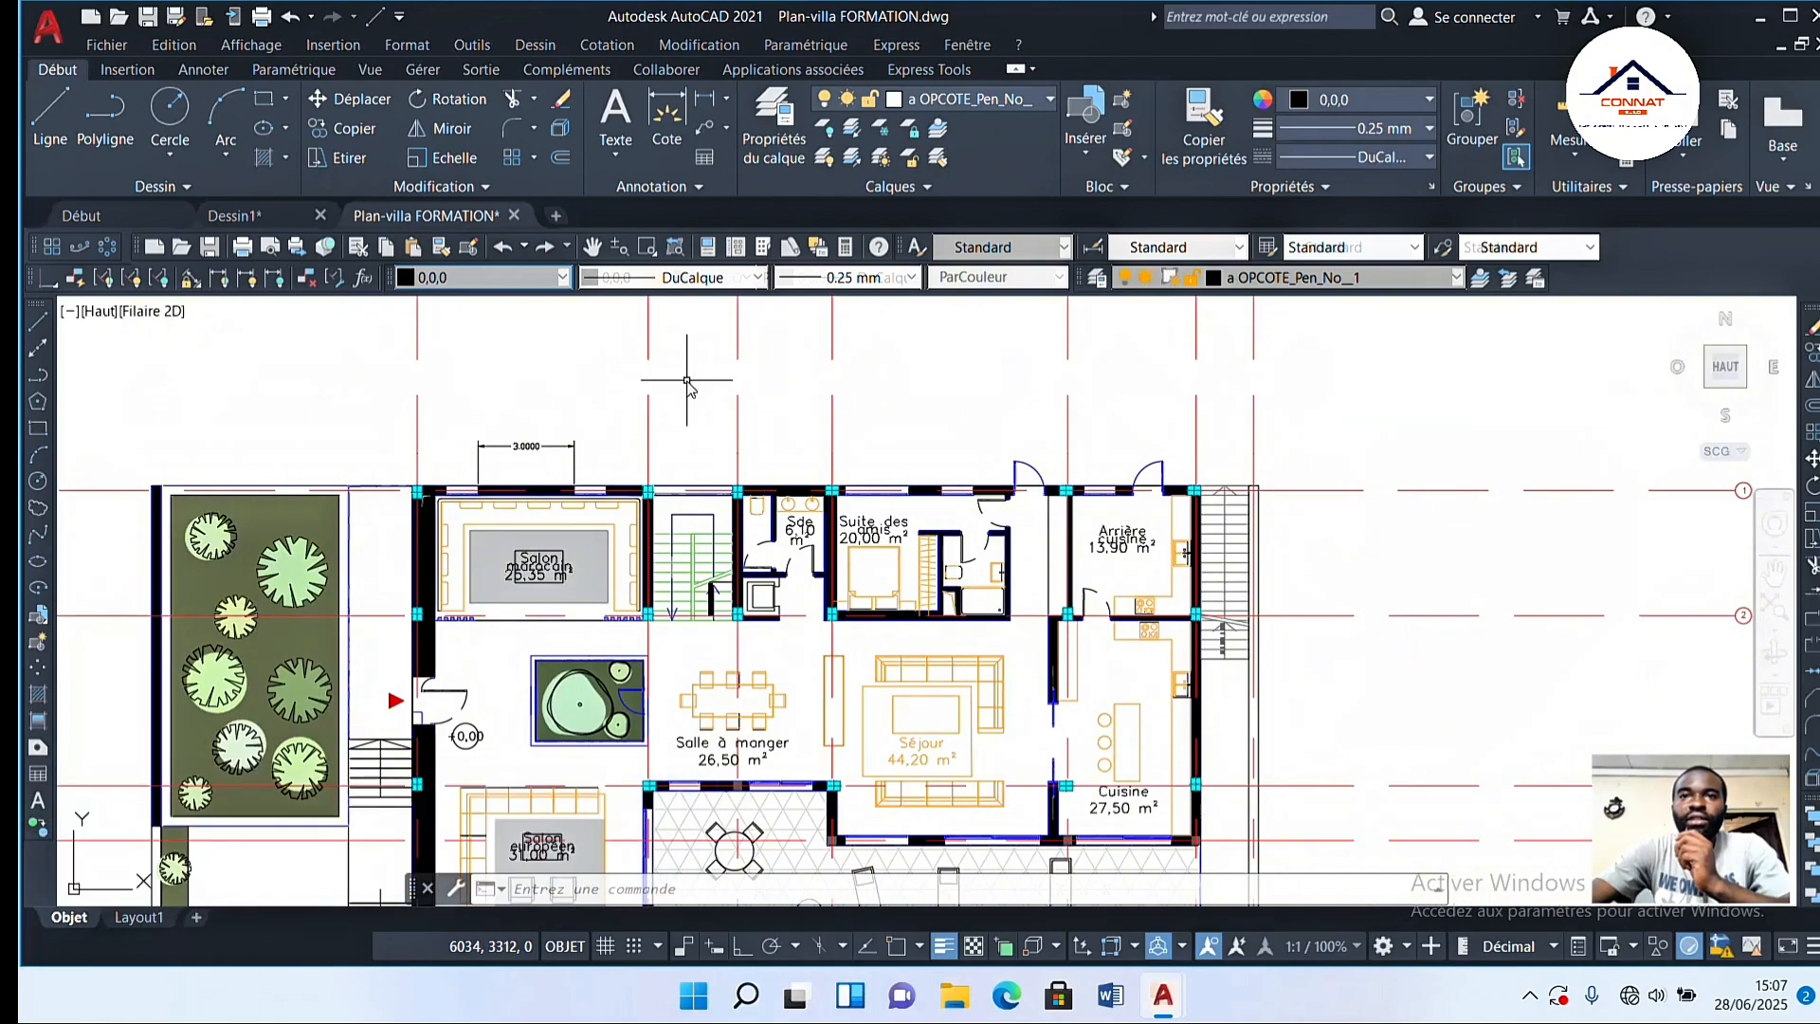
middle_drag(687, 380, 679, 408)
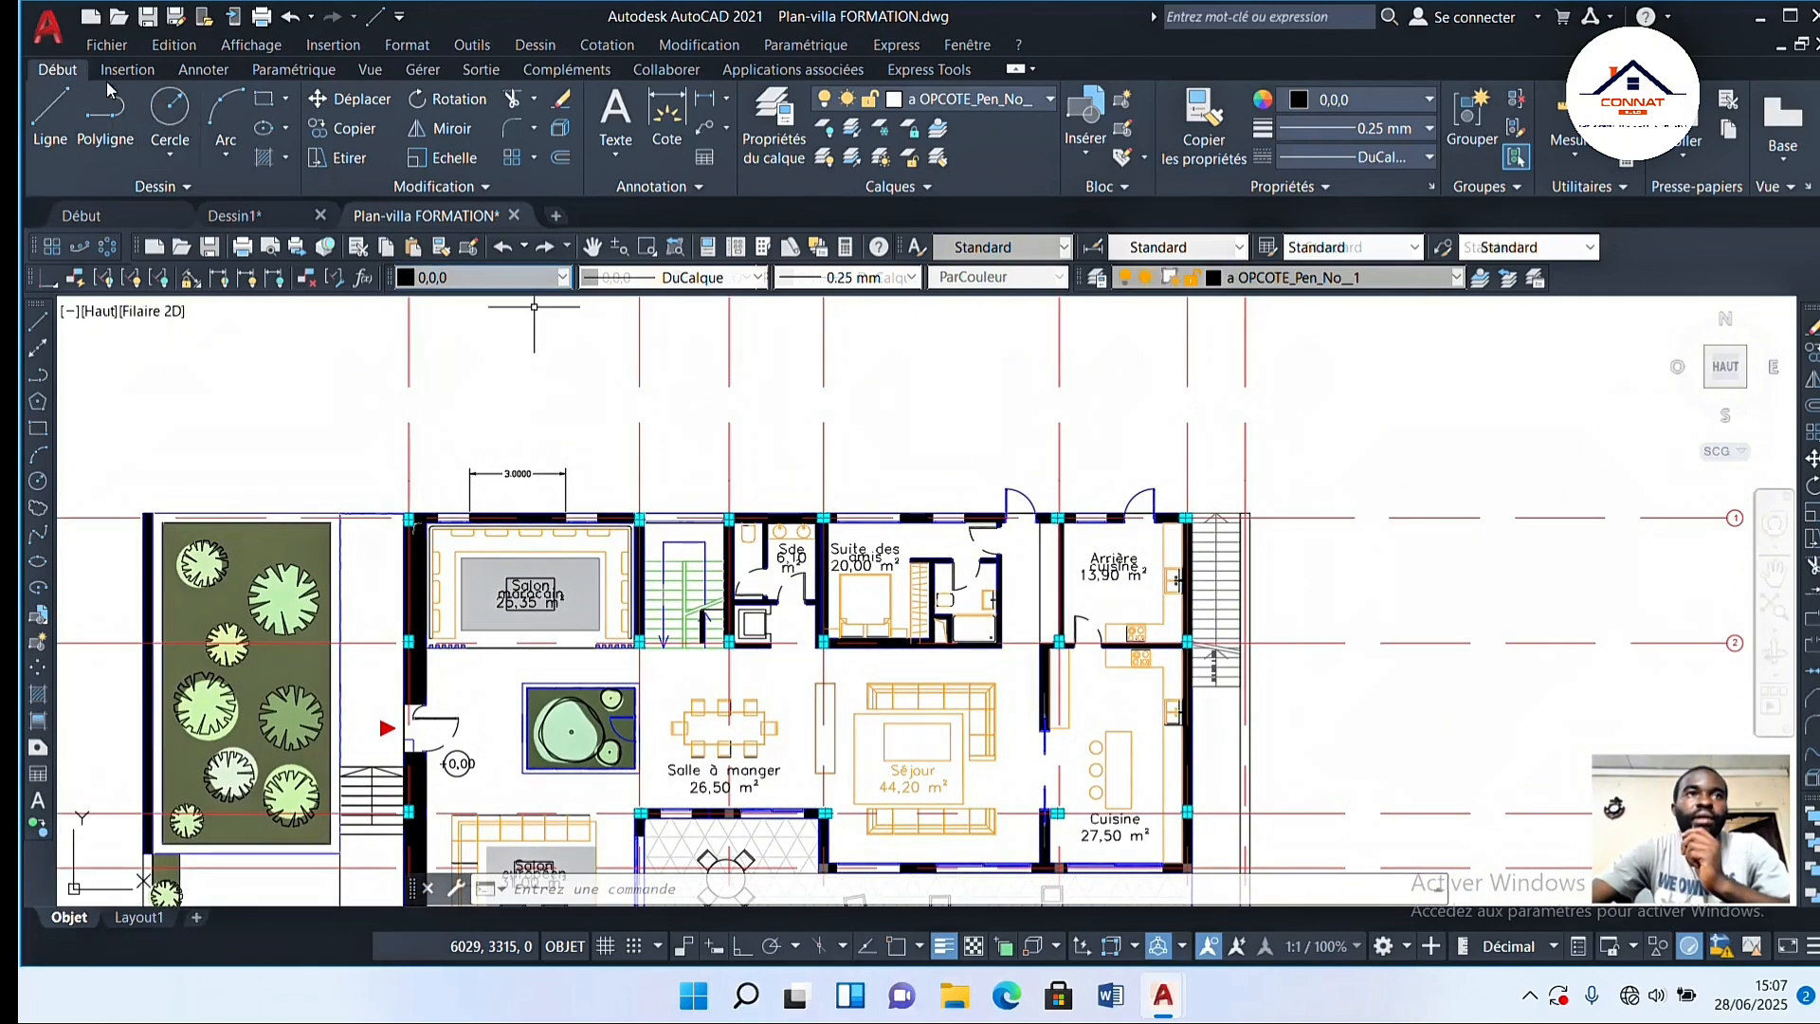
Step: View the dimension style manager from the annotation tools and again through the COTSTYLE command, closing it each time
click(199, 74)
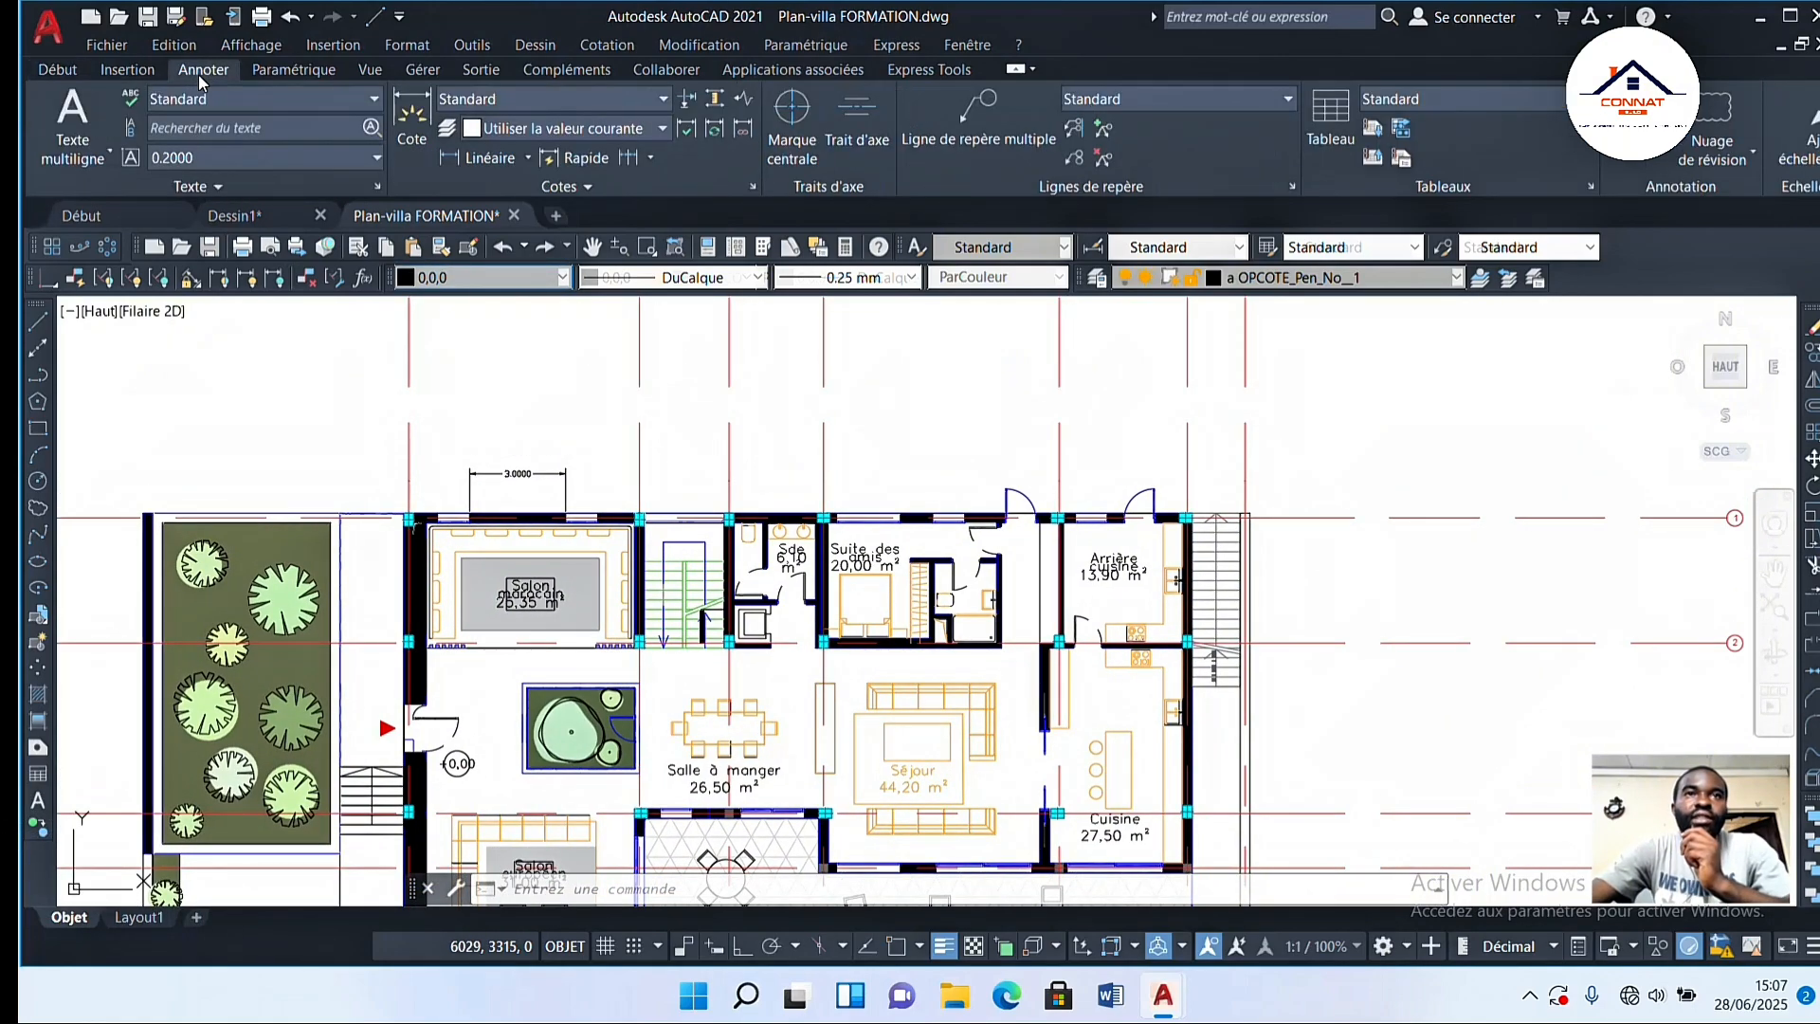
click(752, 188)
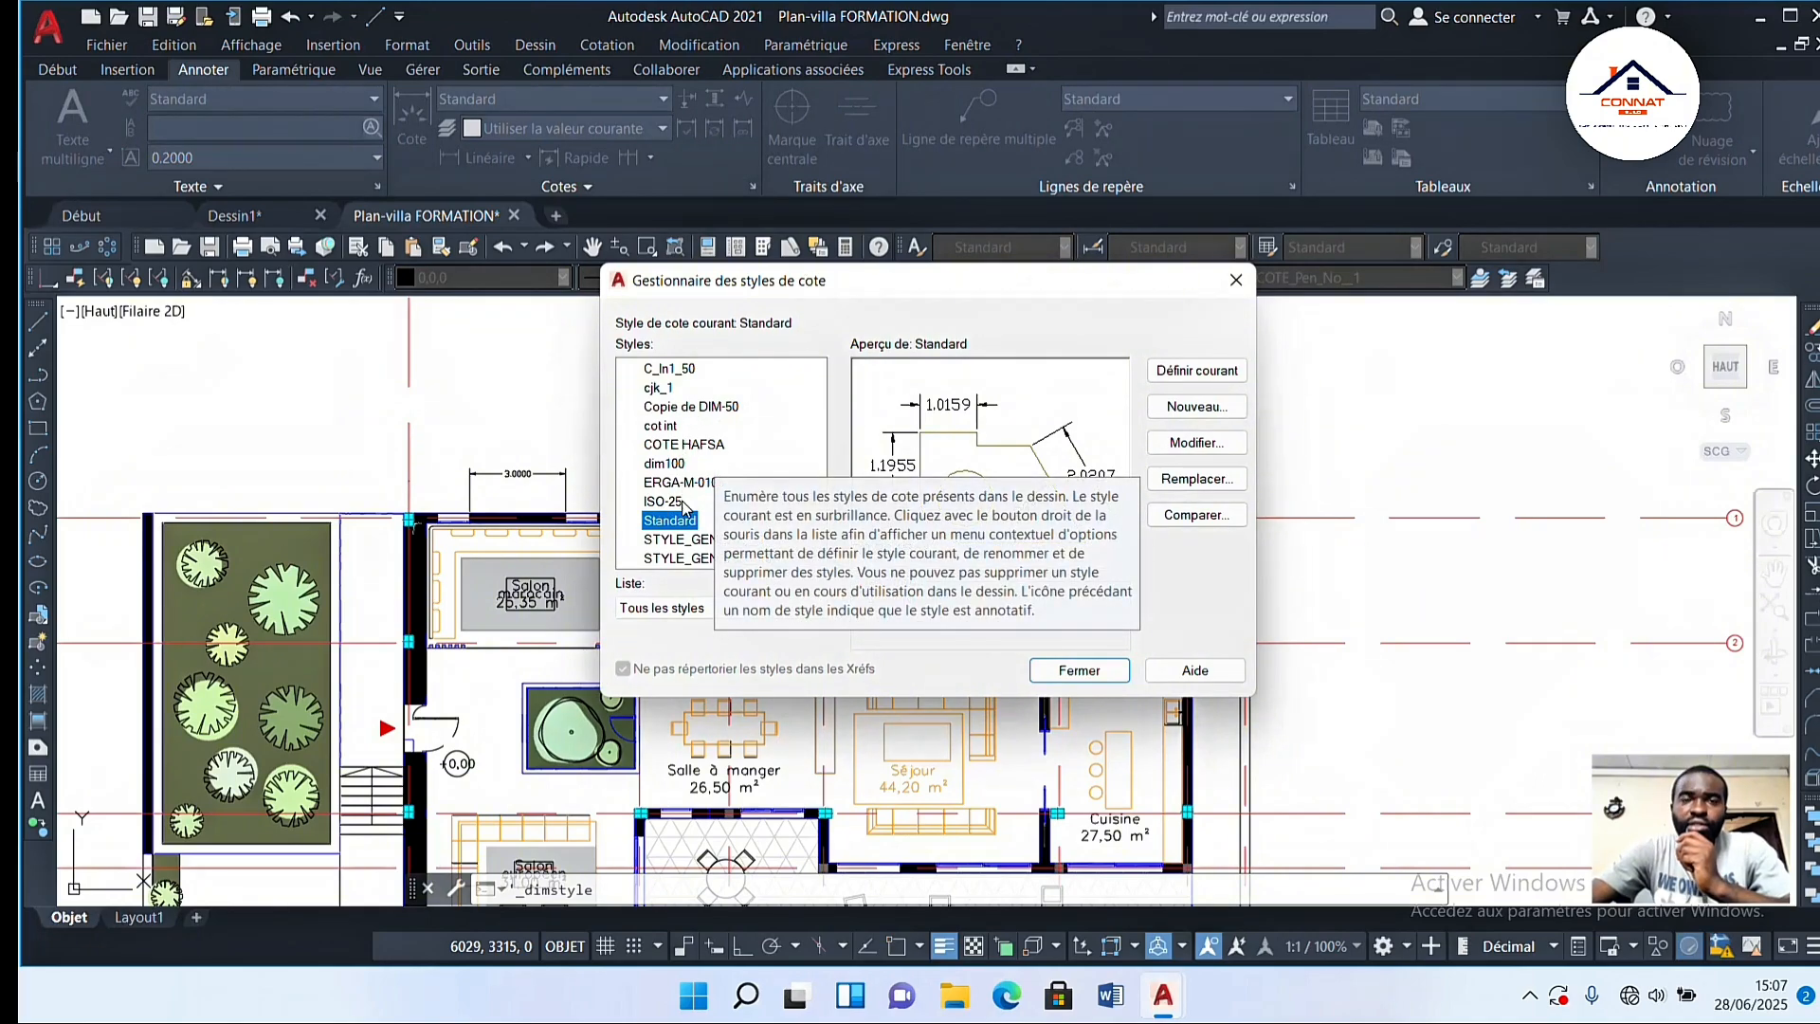
click(1079, 670)
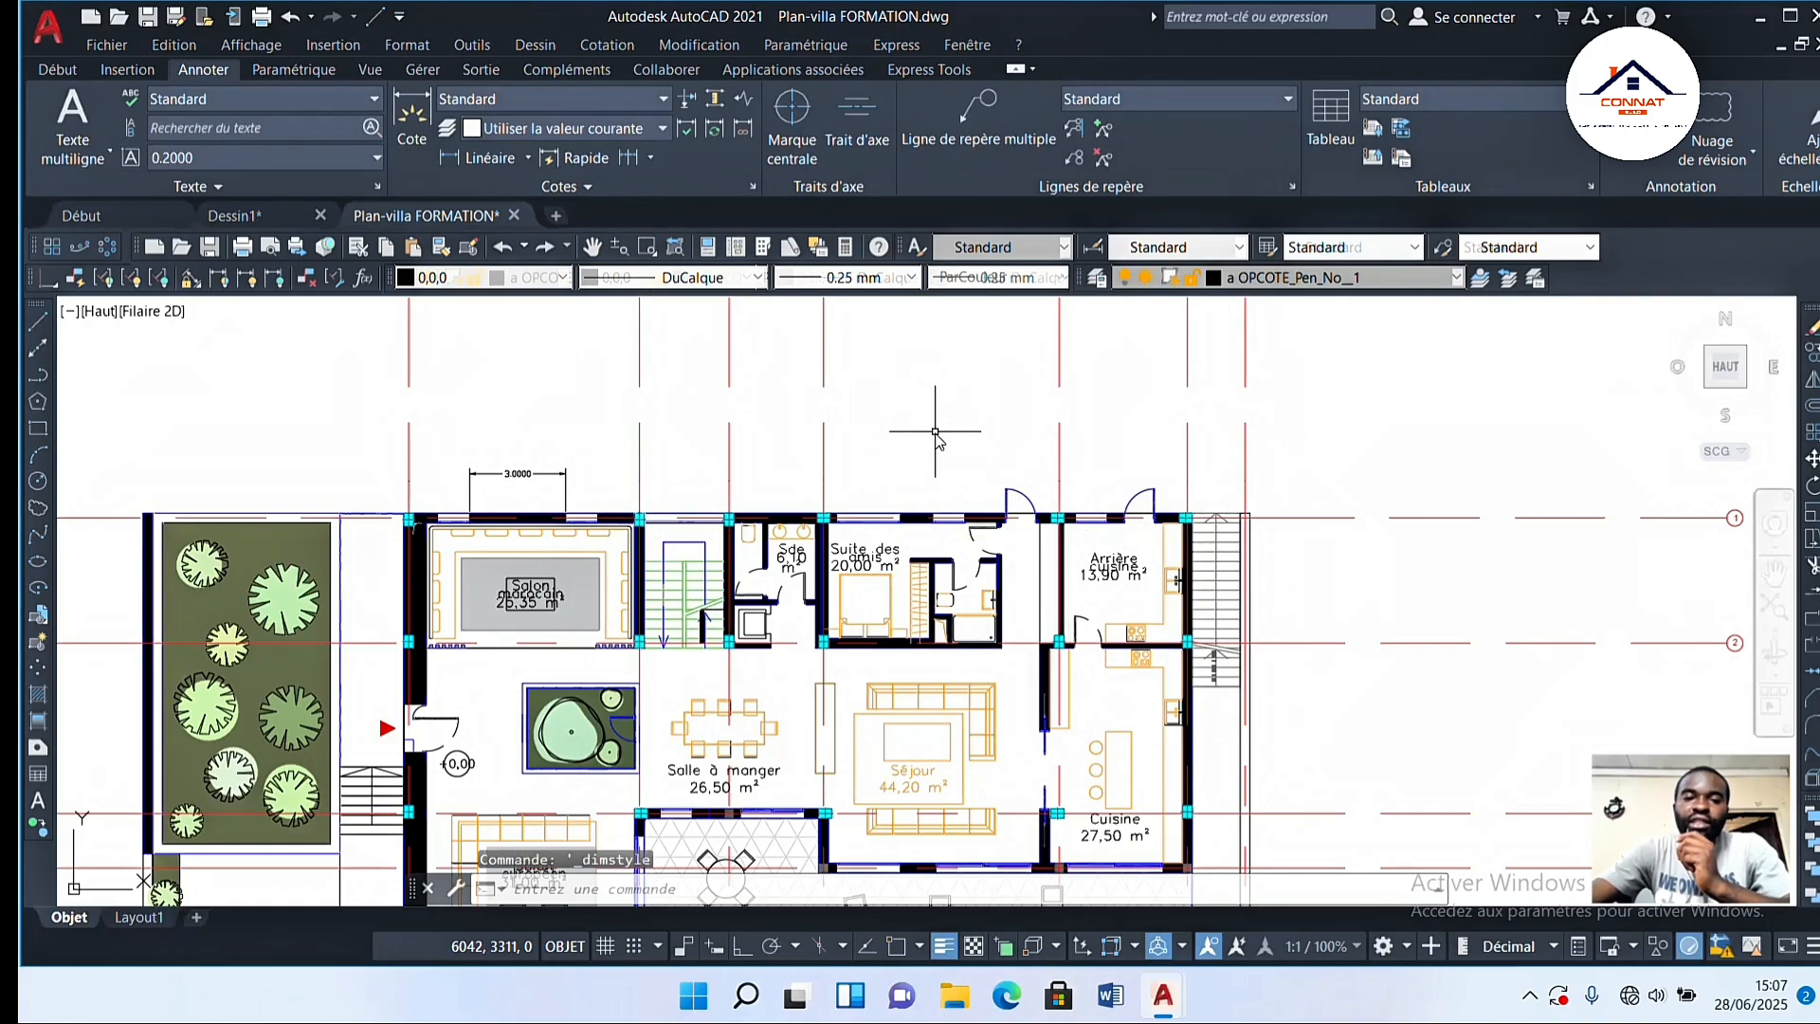
text(cot)
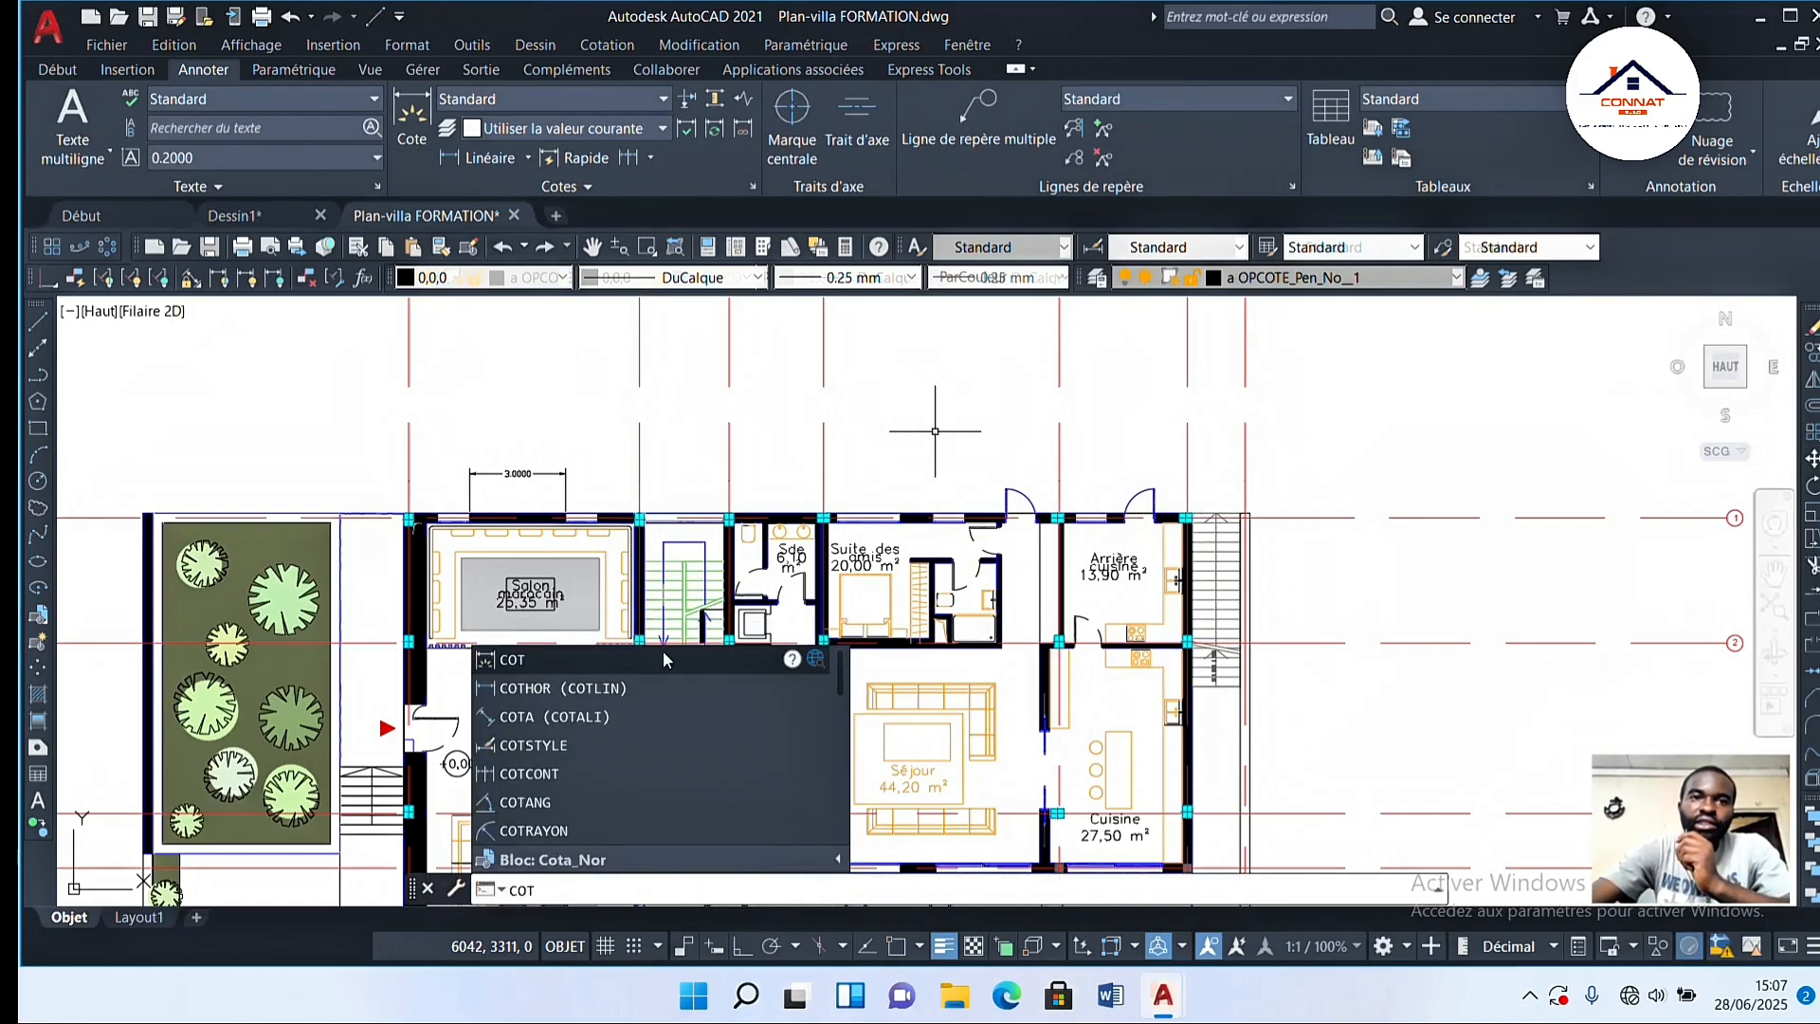
click(566, 747)
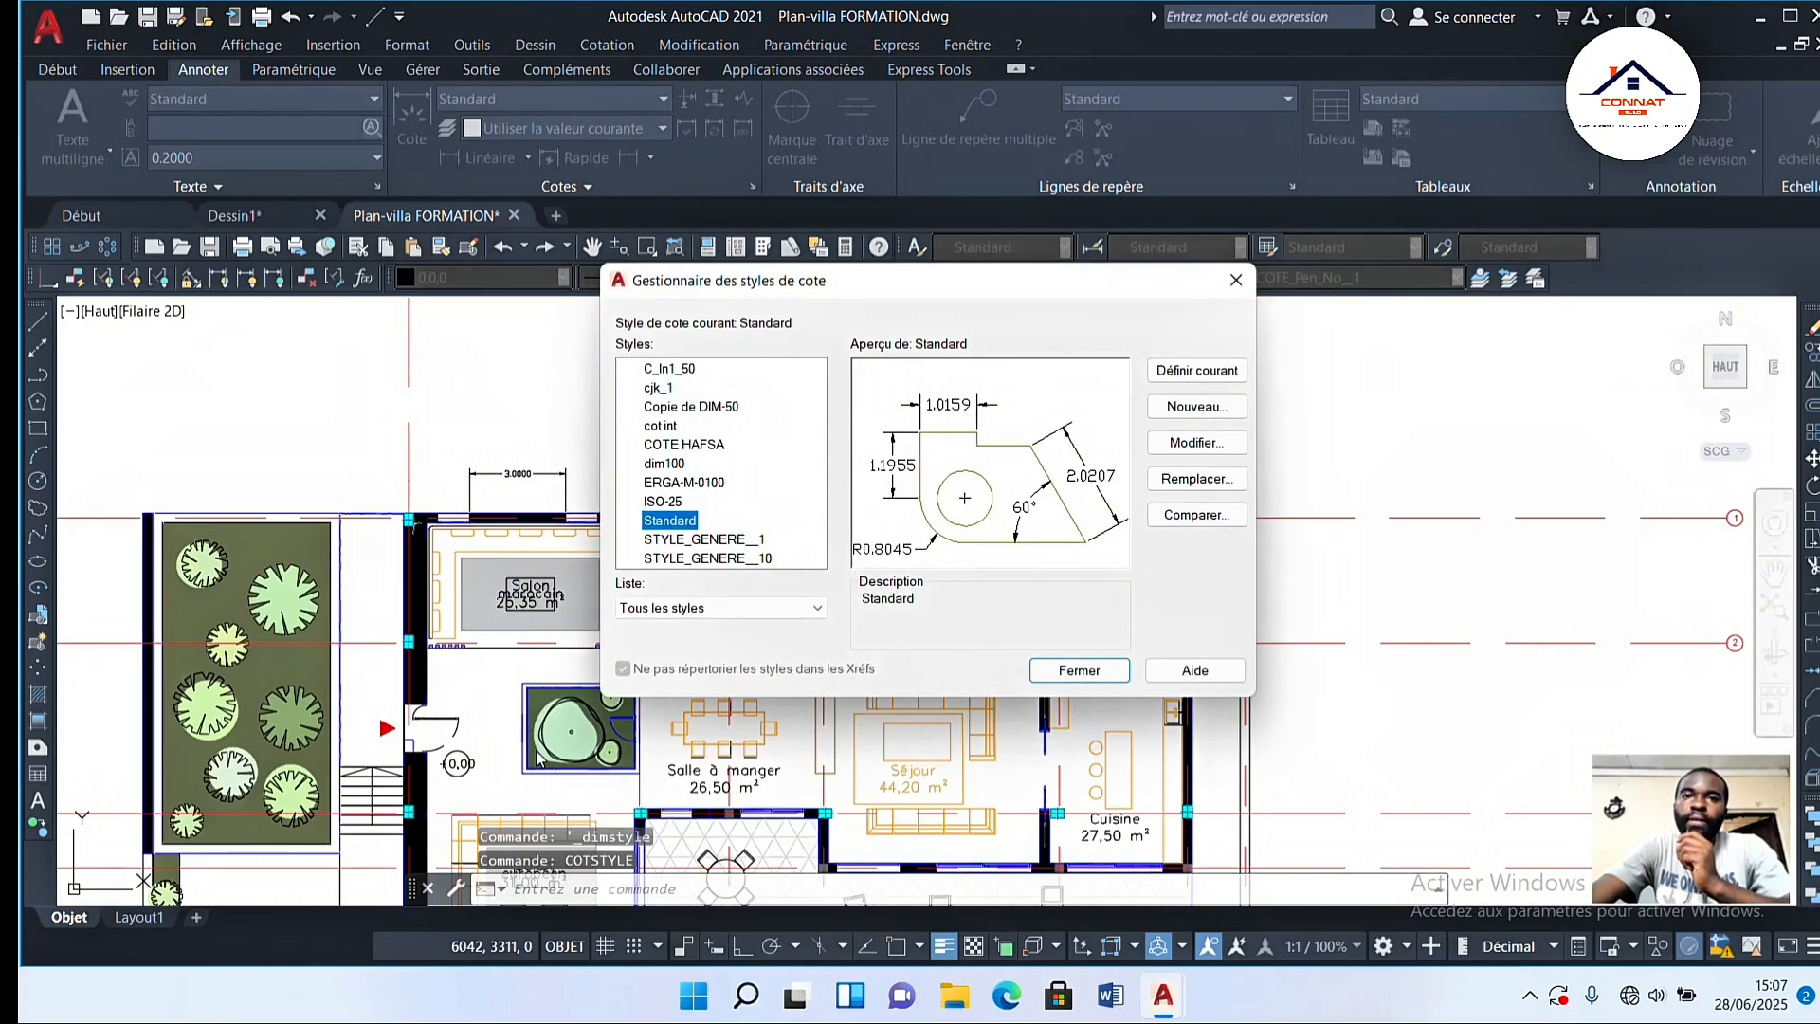
click(1086, 679)
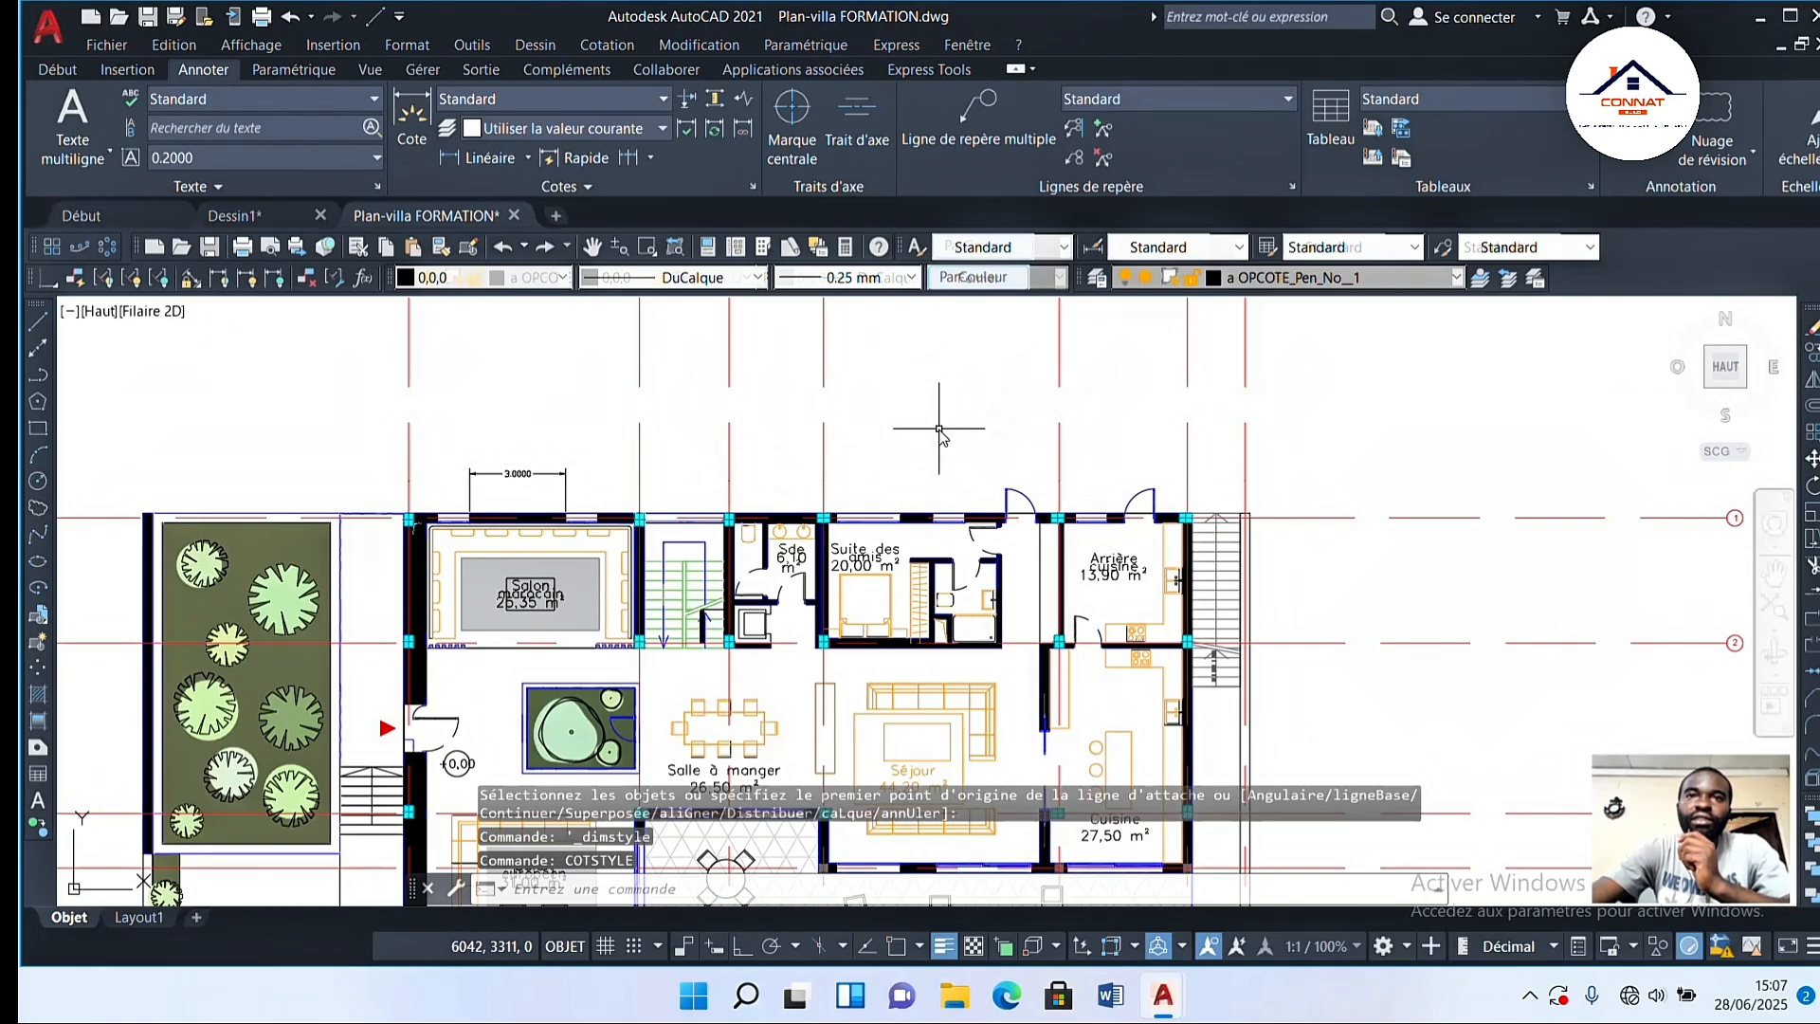
Step: Create a new dimension style named COT FORM YOUB based on ISO-25 with the COTSTYLE command, and continue to its settings
text(COTSTYLE)
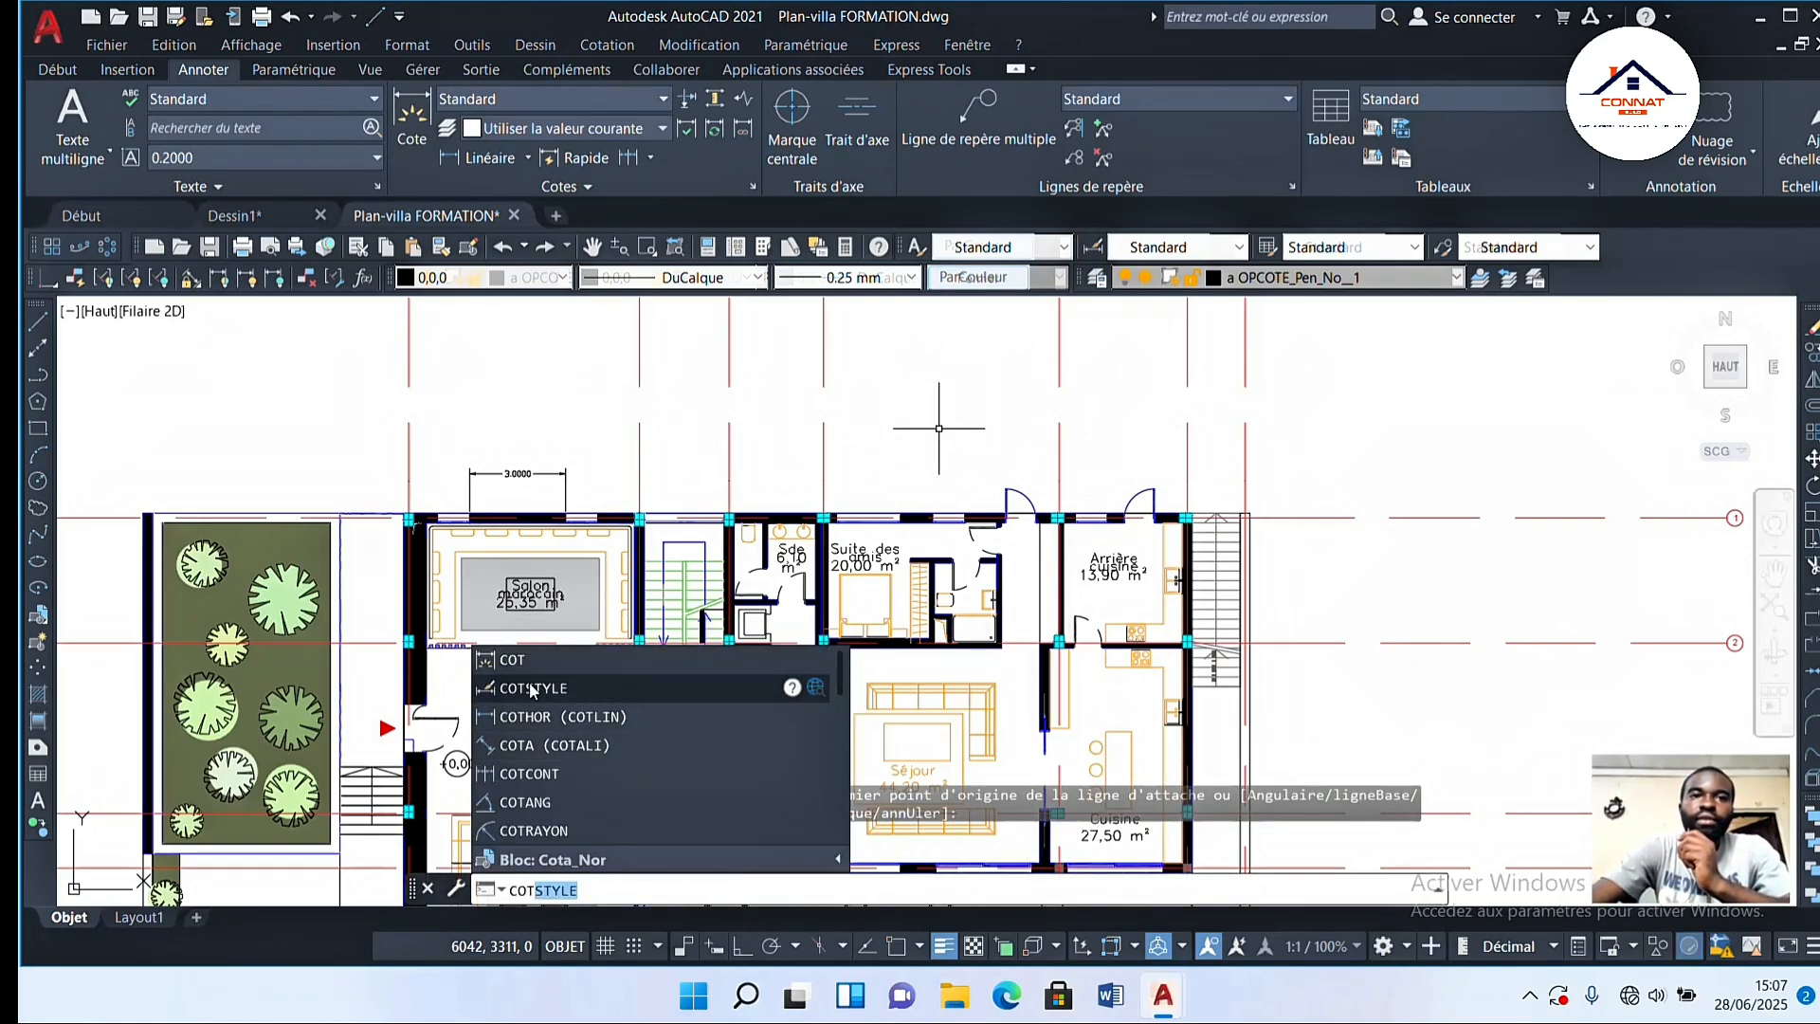
click(534, 695)
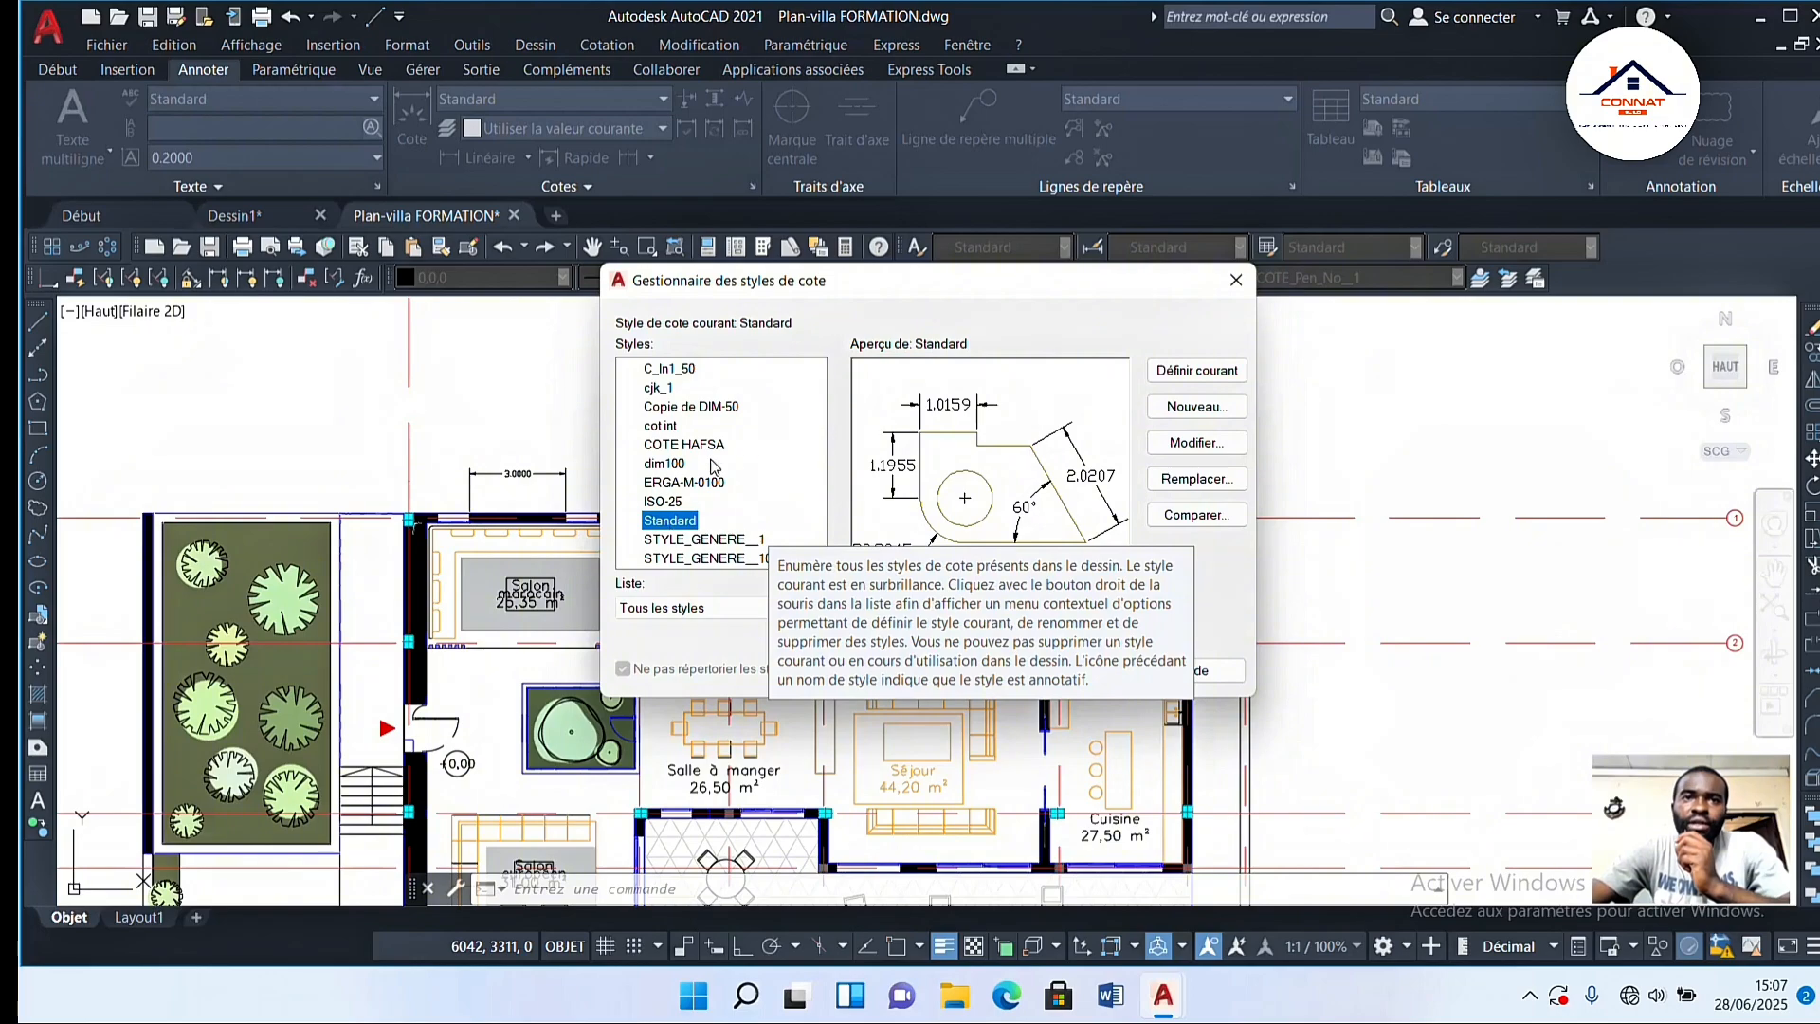
click(663, 502)
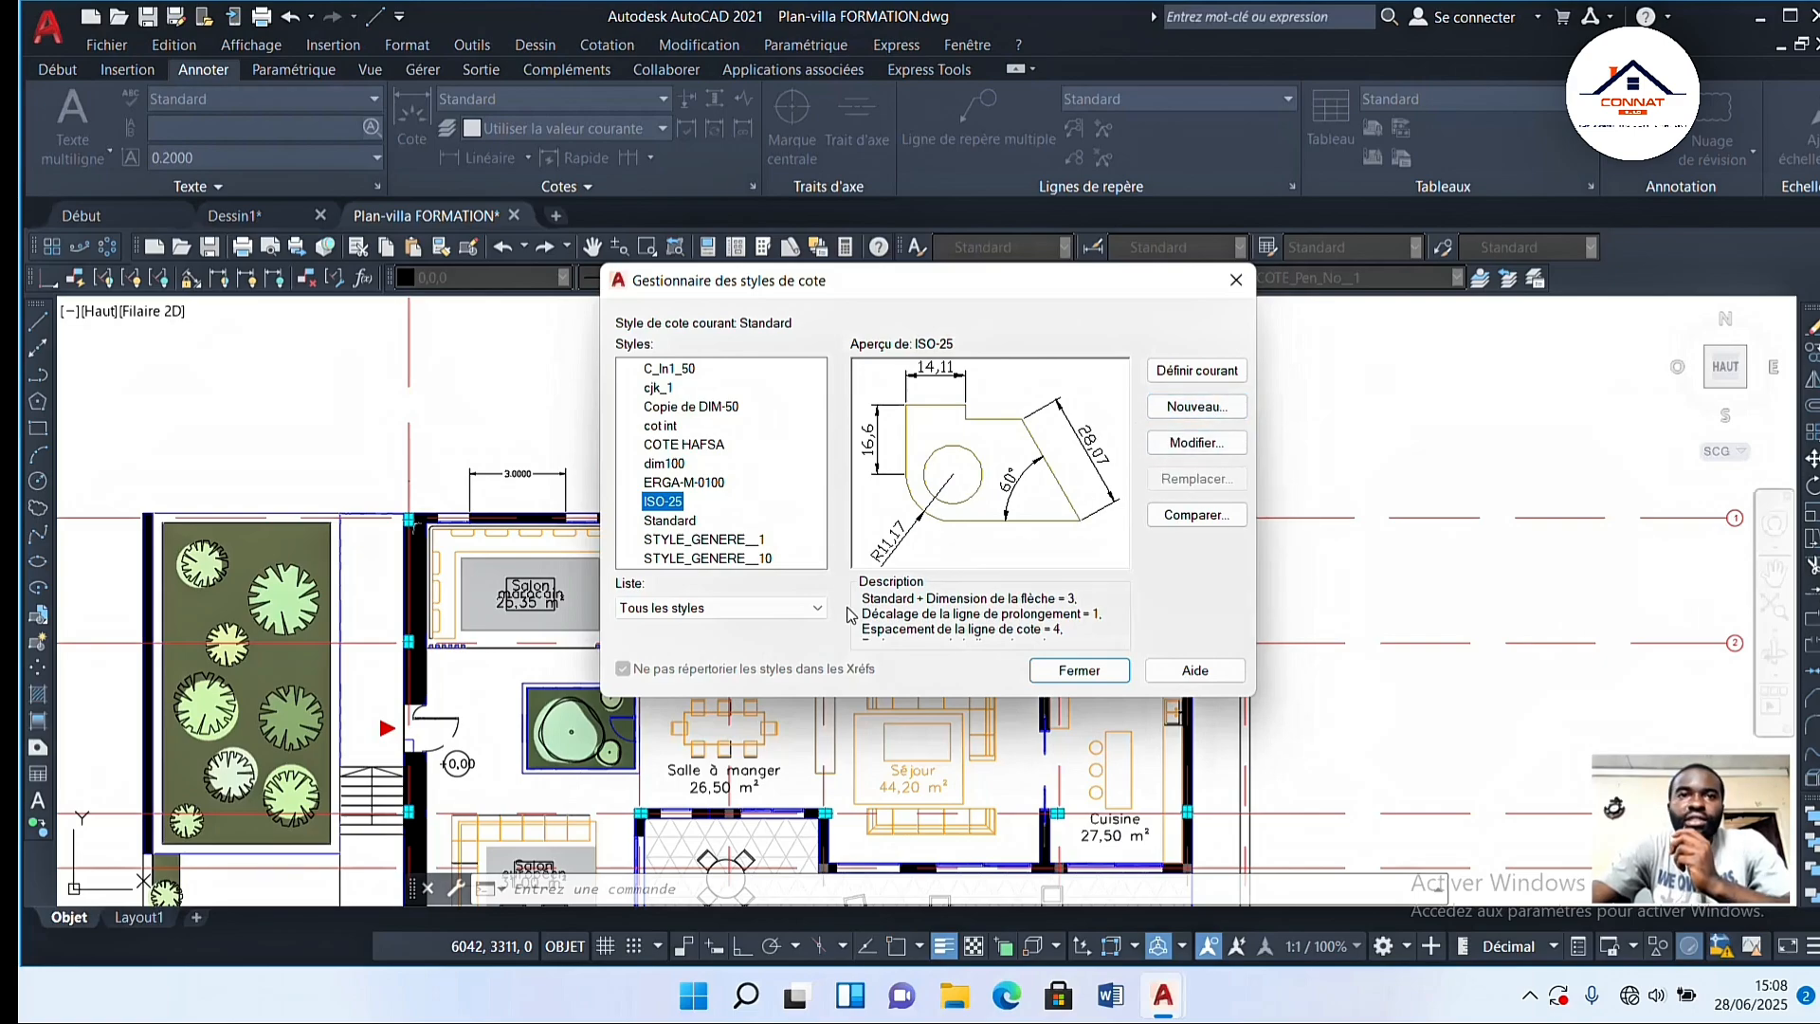
click(1197, 407)
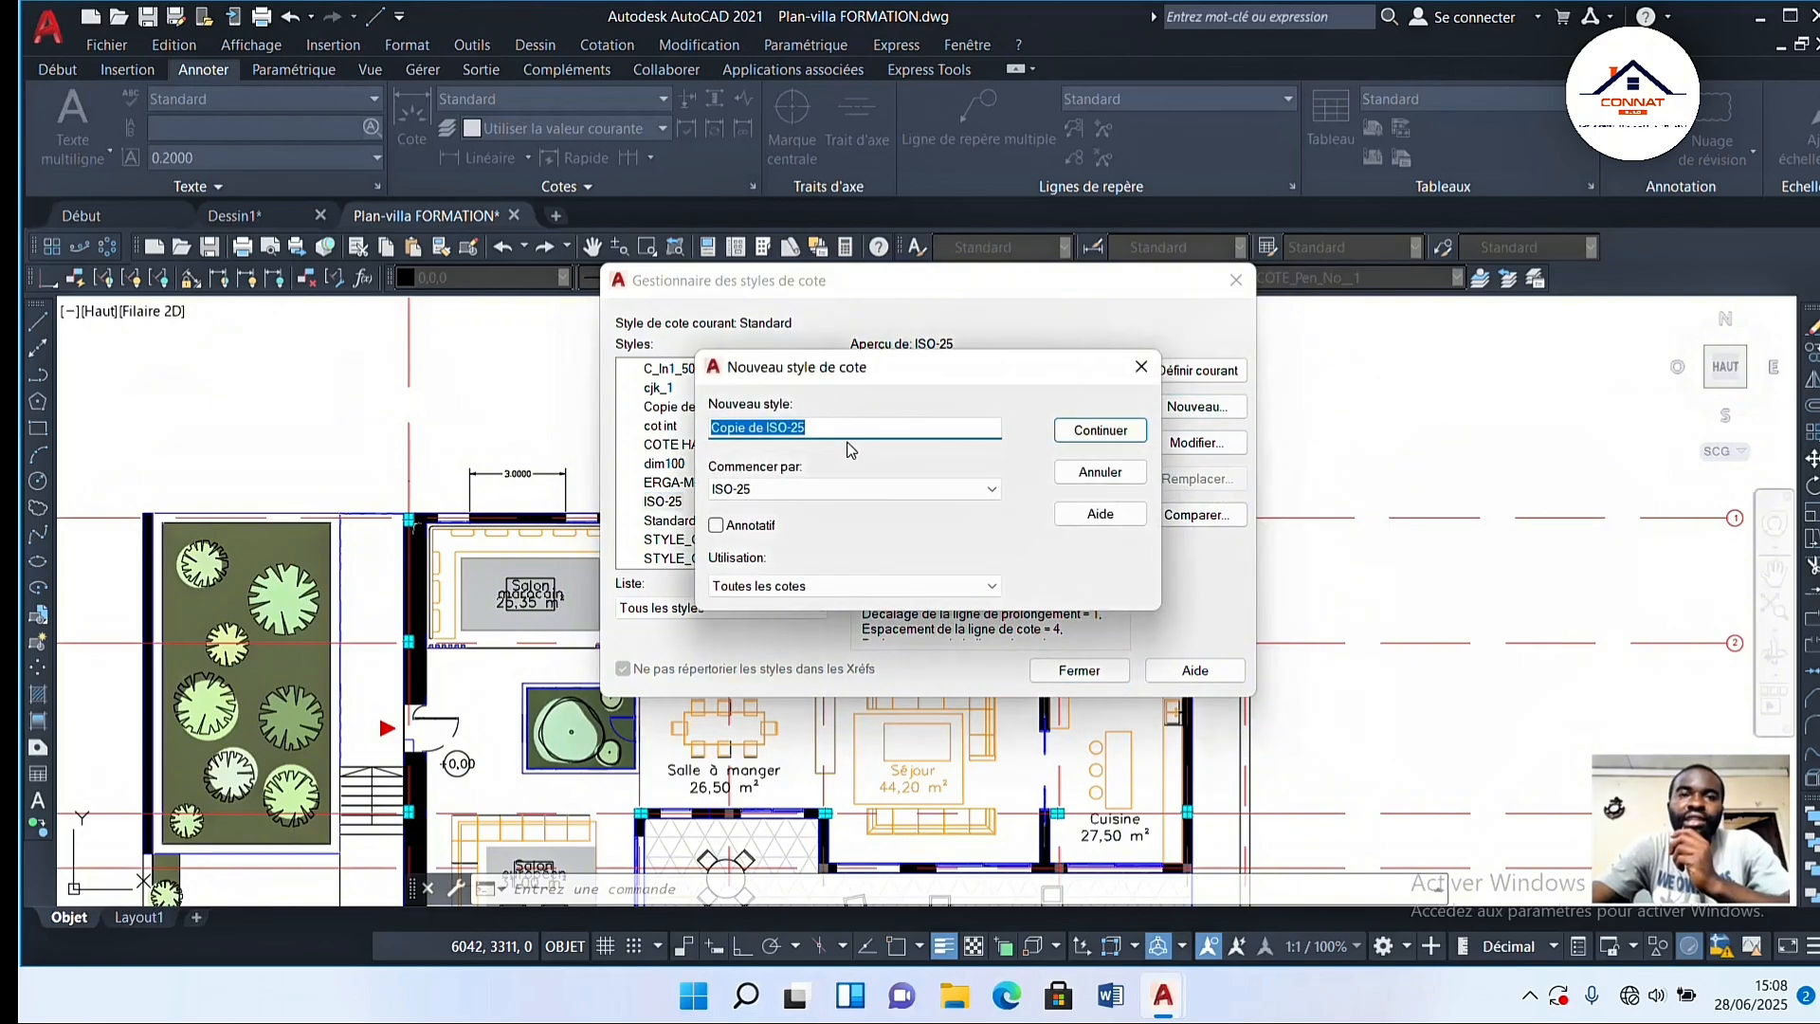
key(BackSpace)
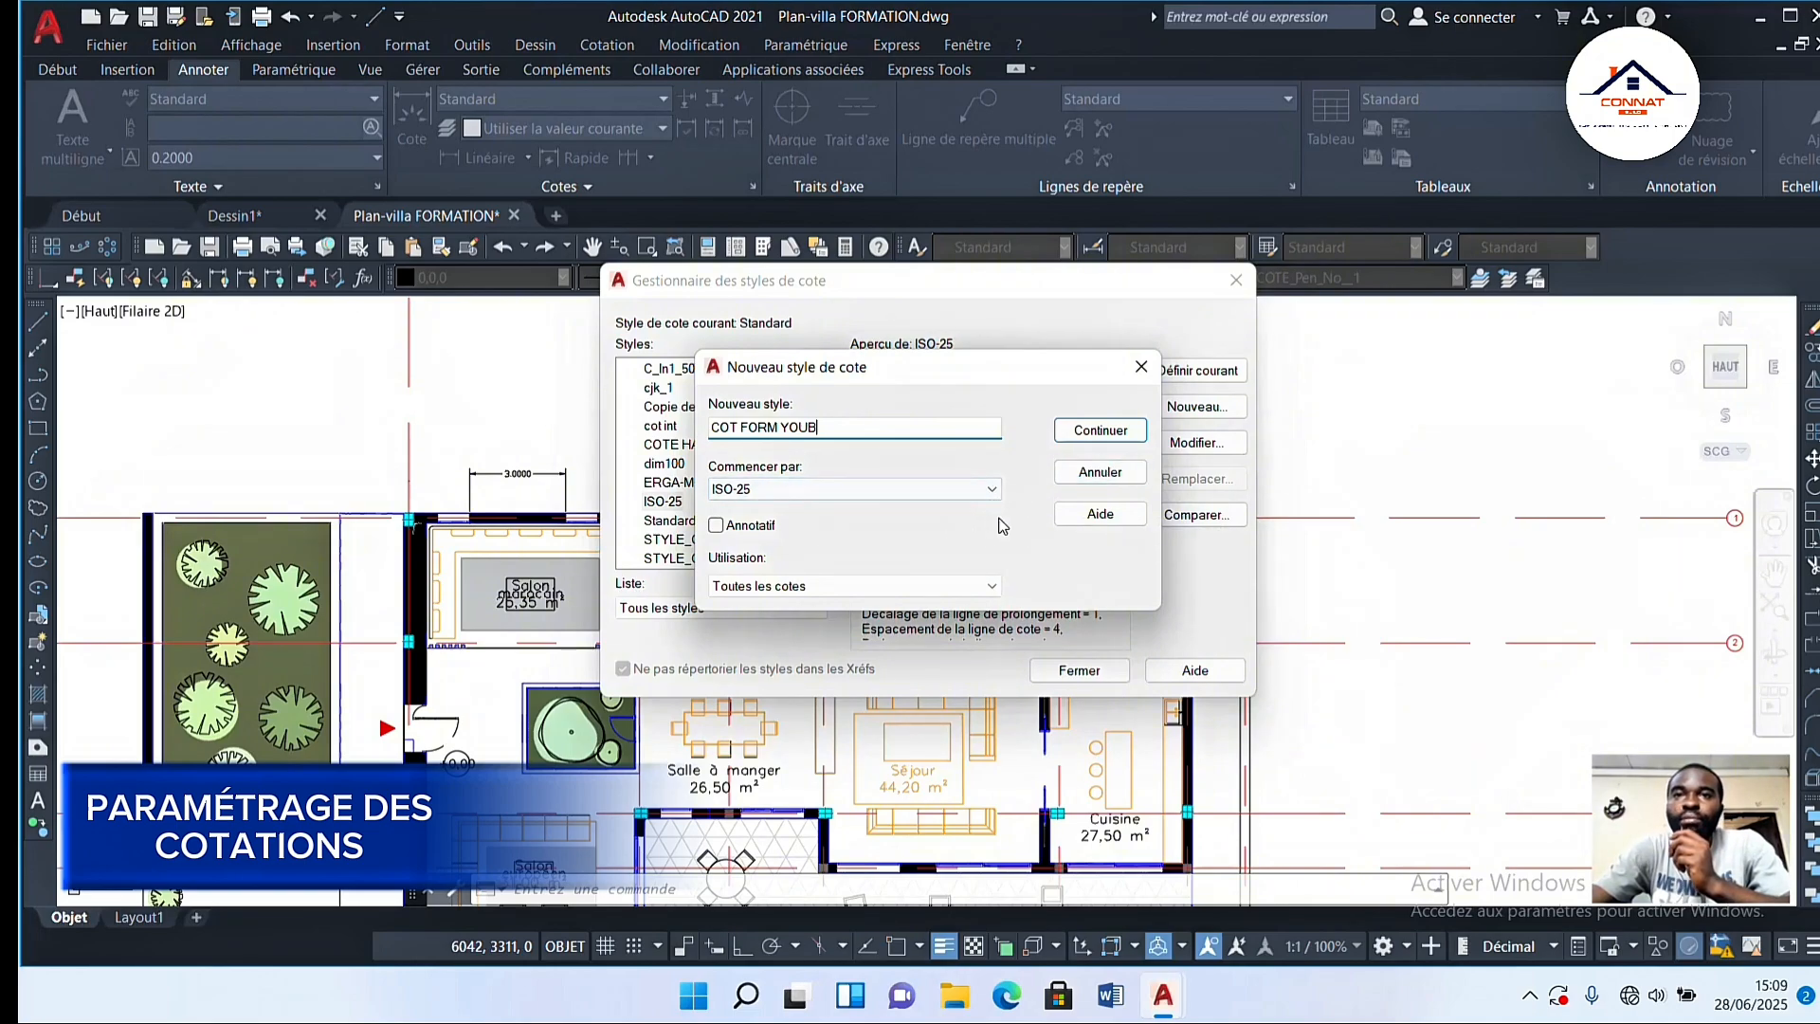
click(1100, 431)
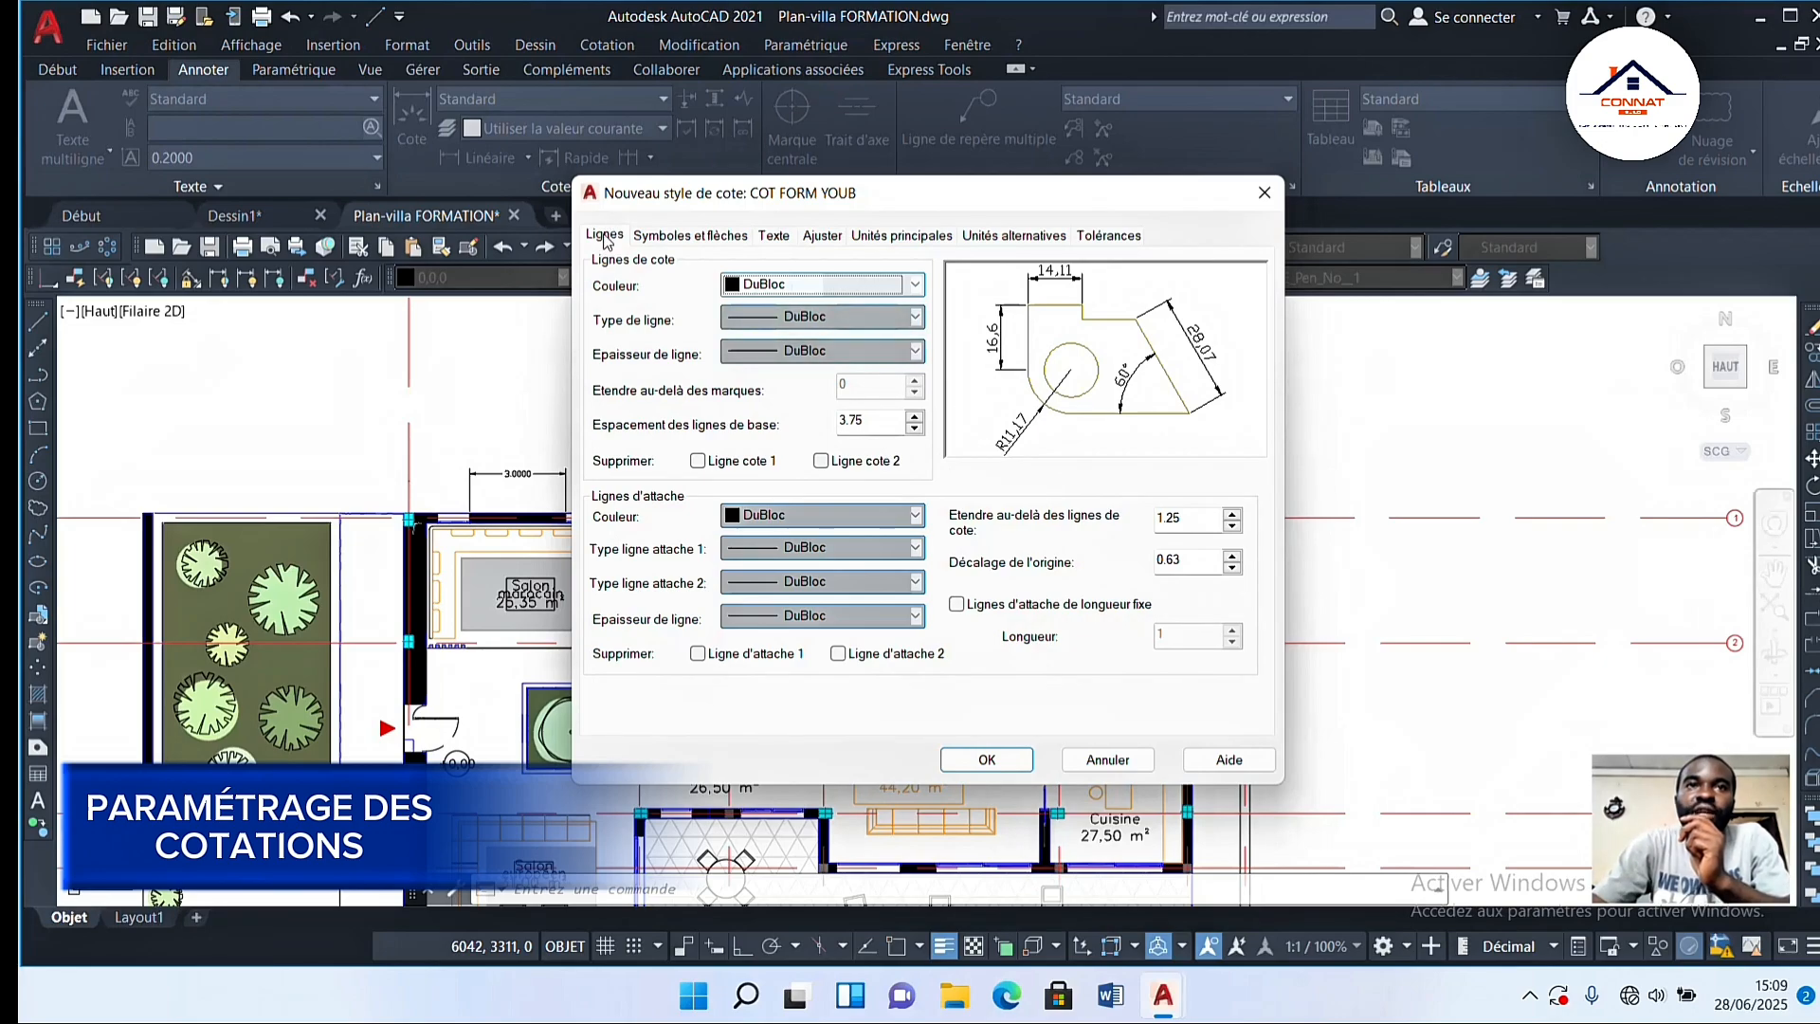
Step: Look through the new style's symbols, text, fit, primary units, alternate units and tolerance settings, and return to the line settings
click(691, 237)
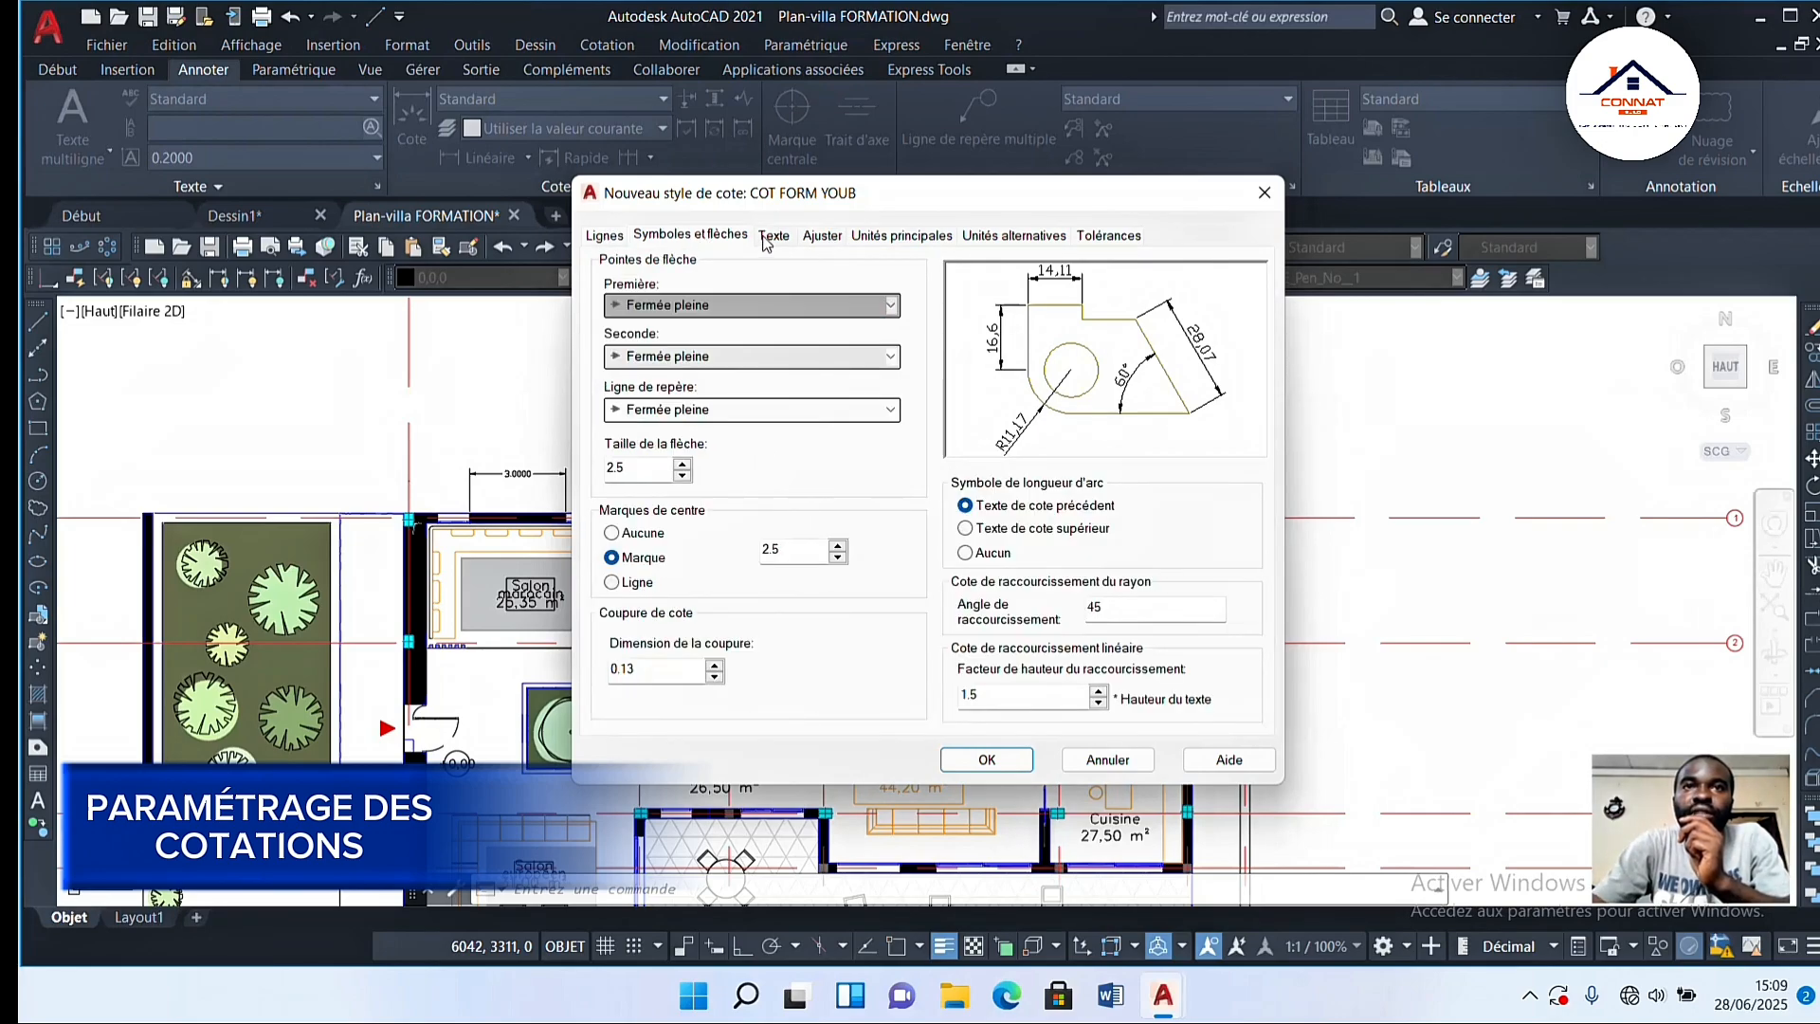
click(771, 237)
click(821, 237)
click(882, 239)
click(978, 237)
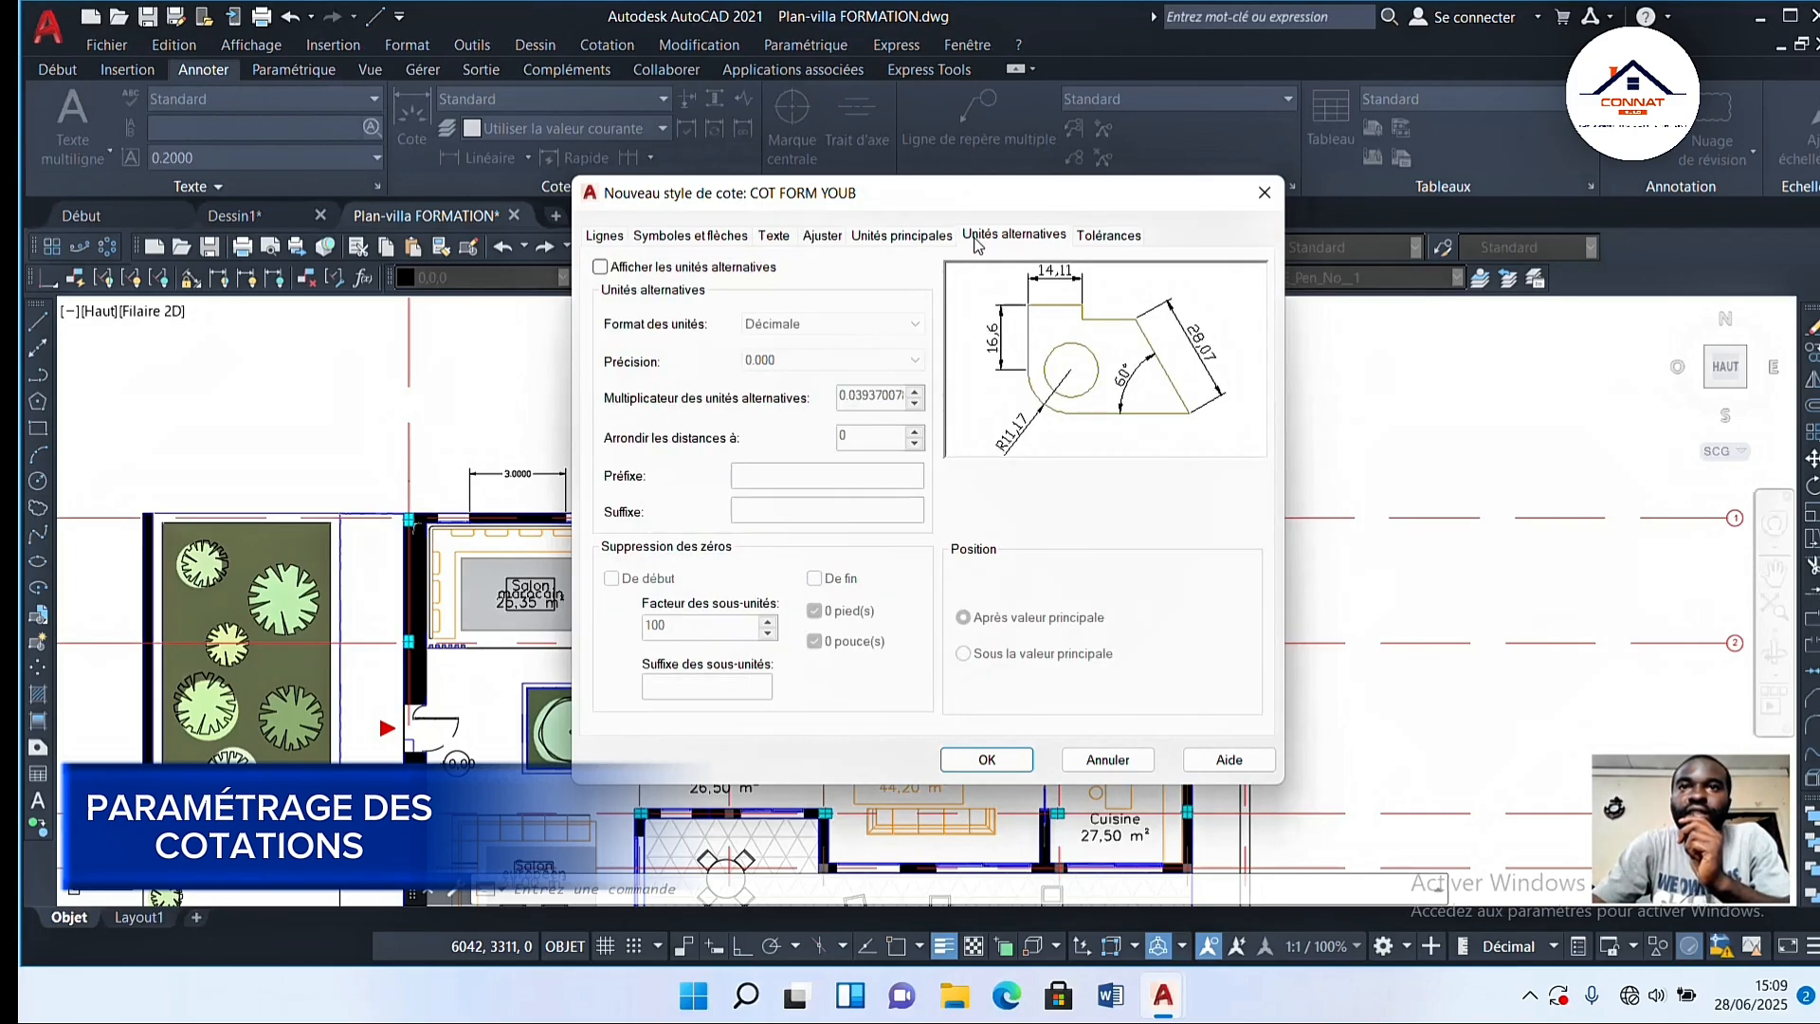
click(1118, 237)
click(607, 237)
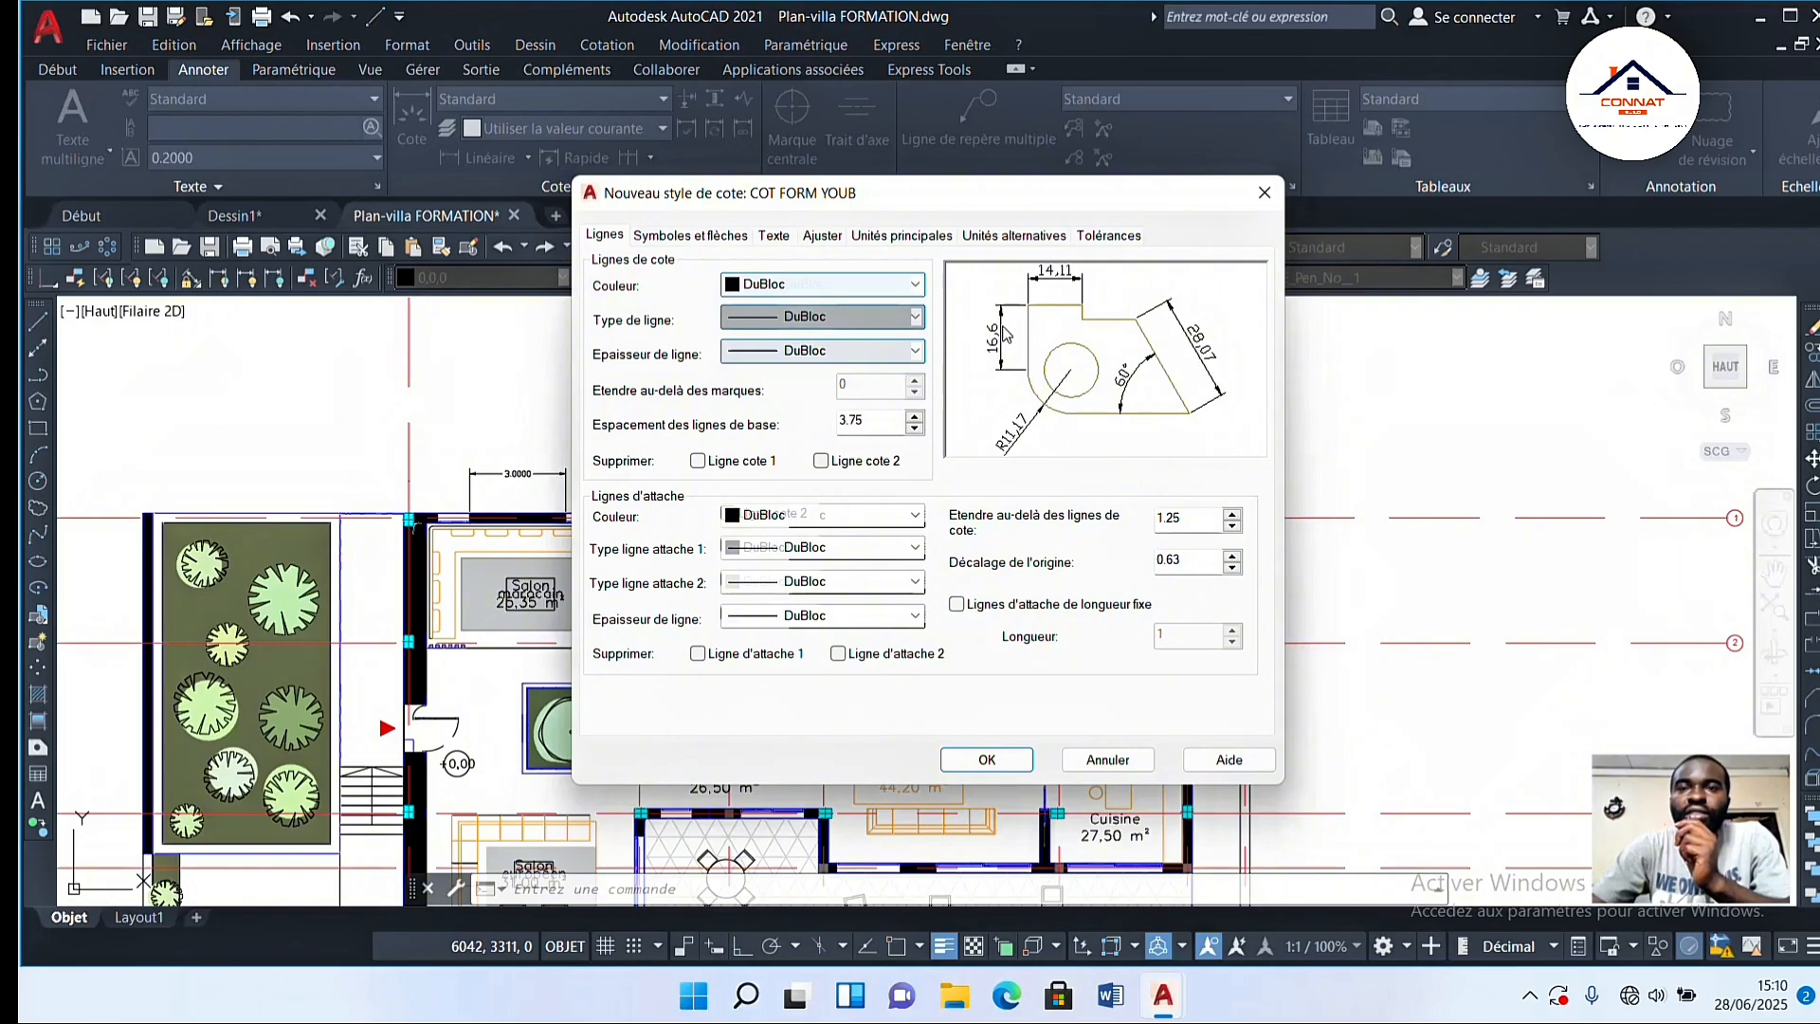
Step: Try Rouge as the dimension line colour and 0.00 mm as its lineweight, viewing the available linetypes in between
click(916, 286)
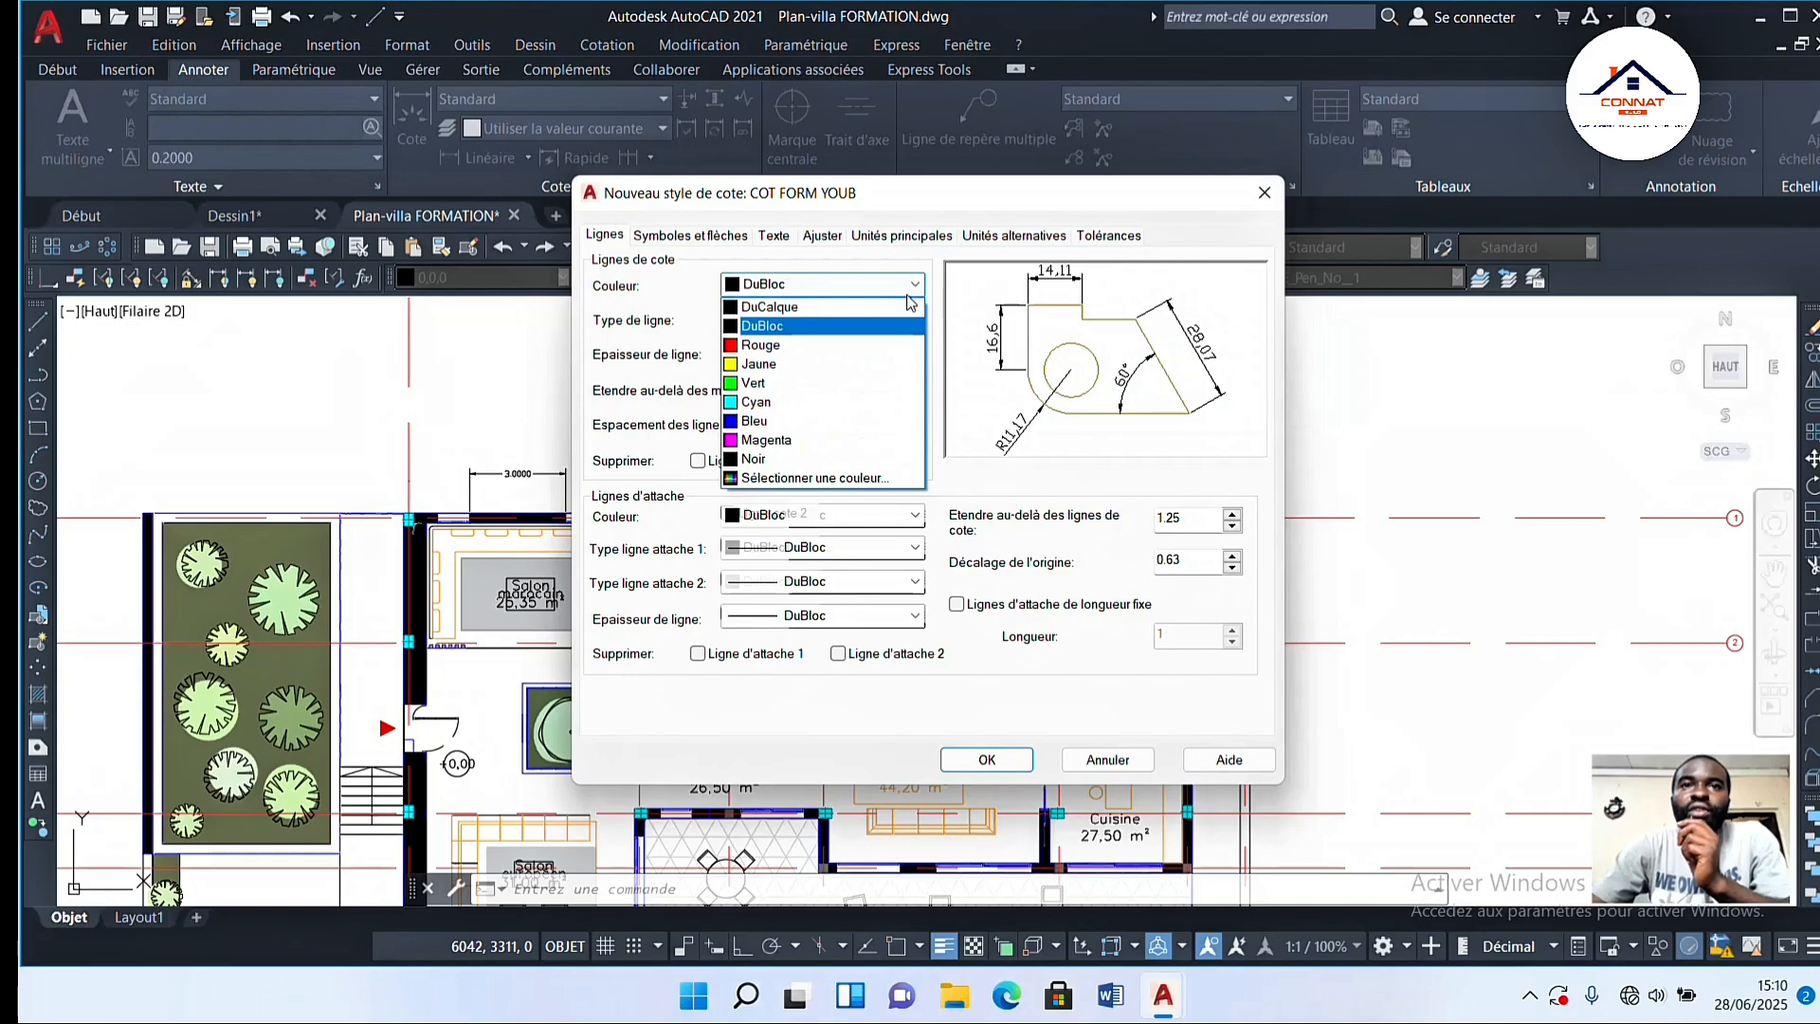
click(776, 347)
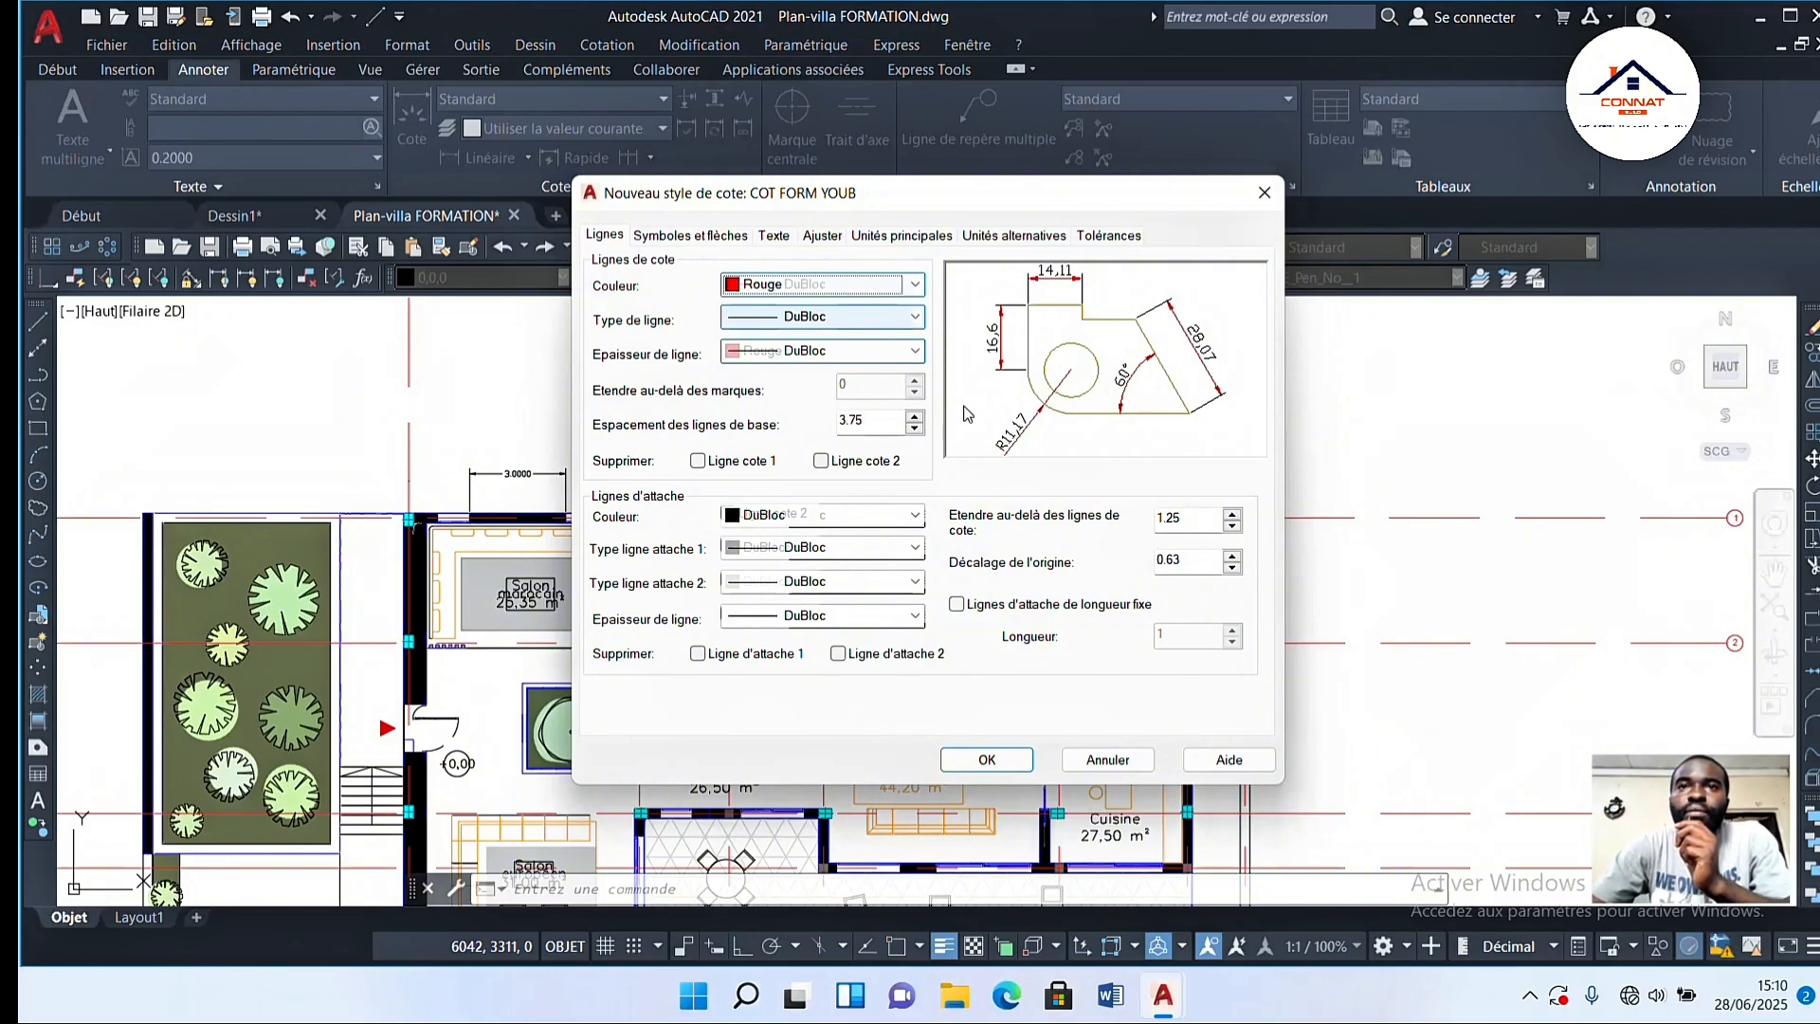
click(867, 351)
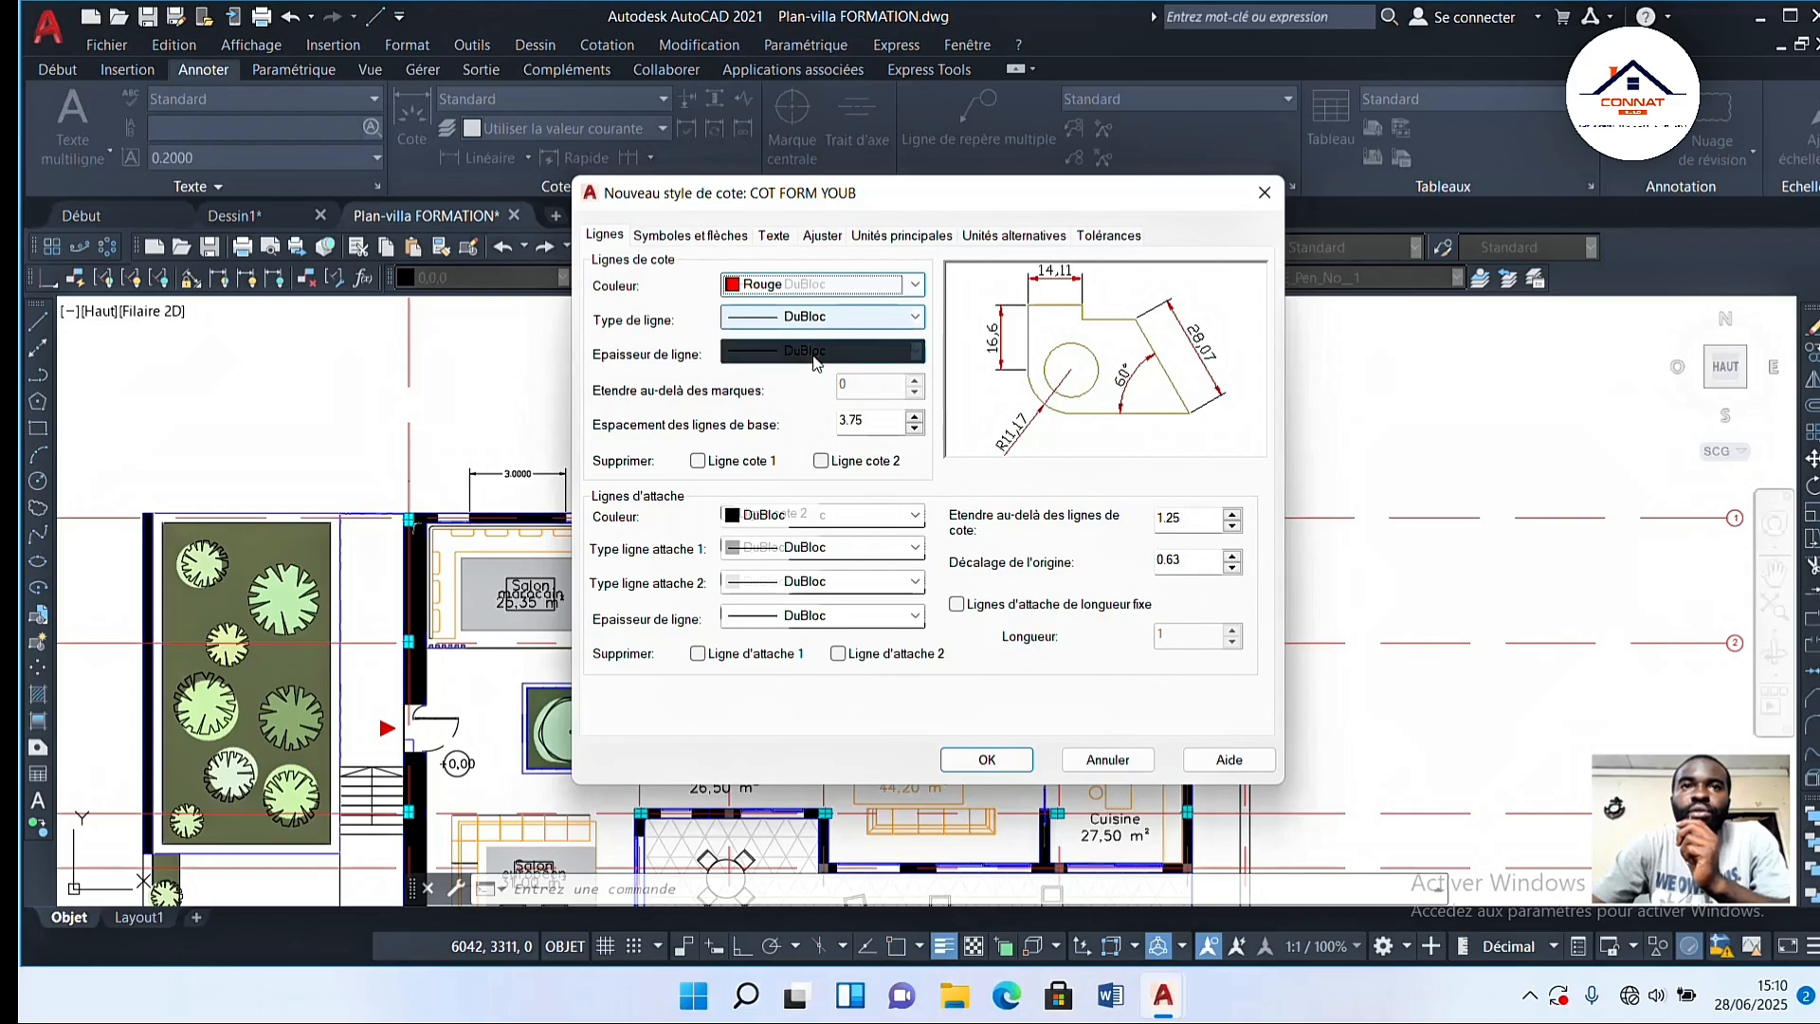
click(869, 320)
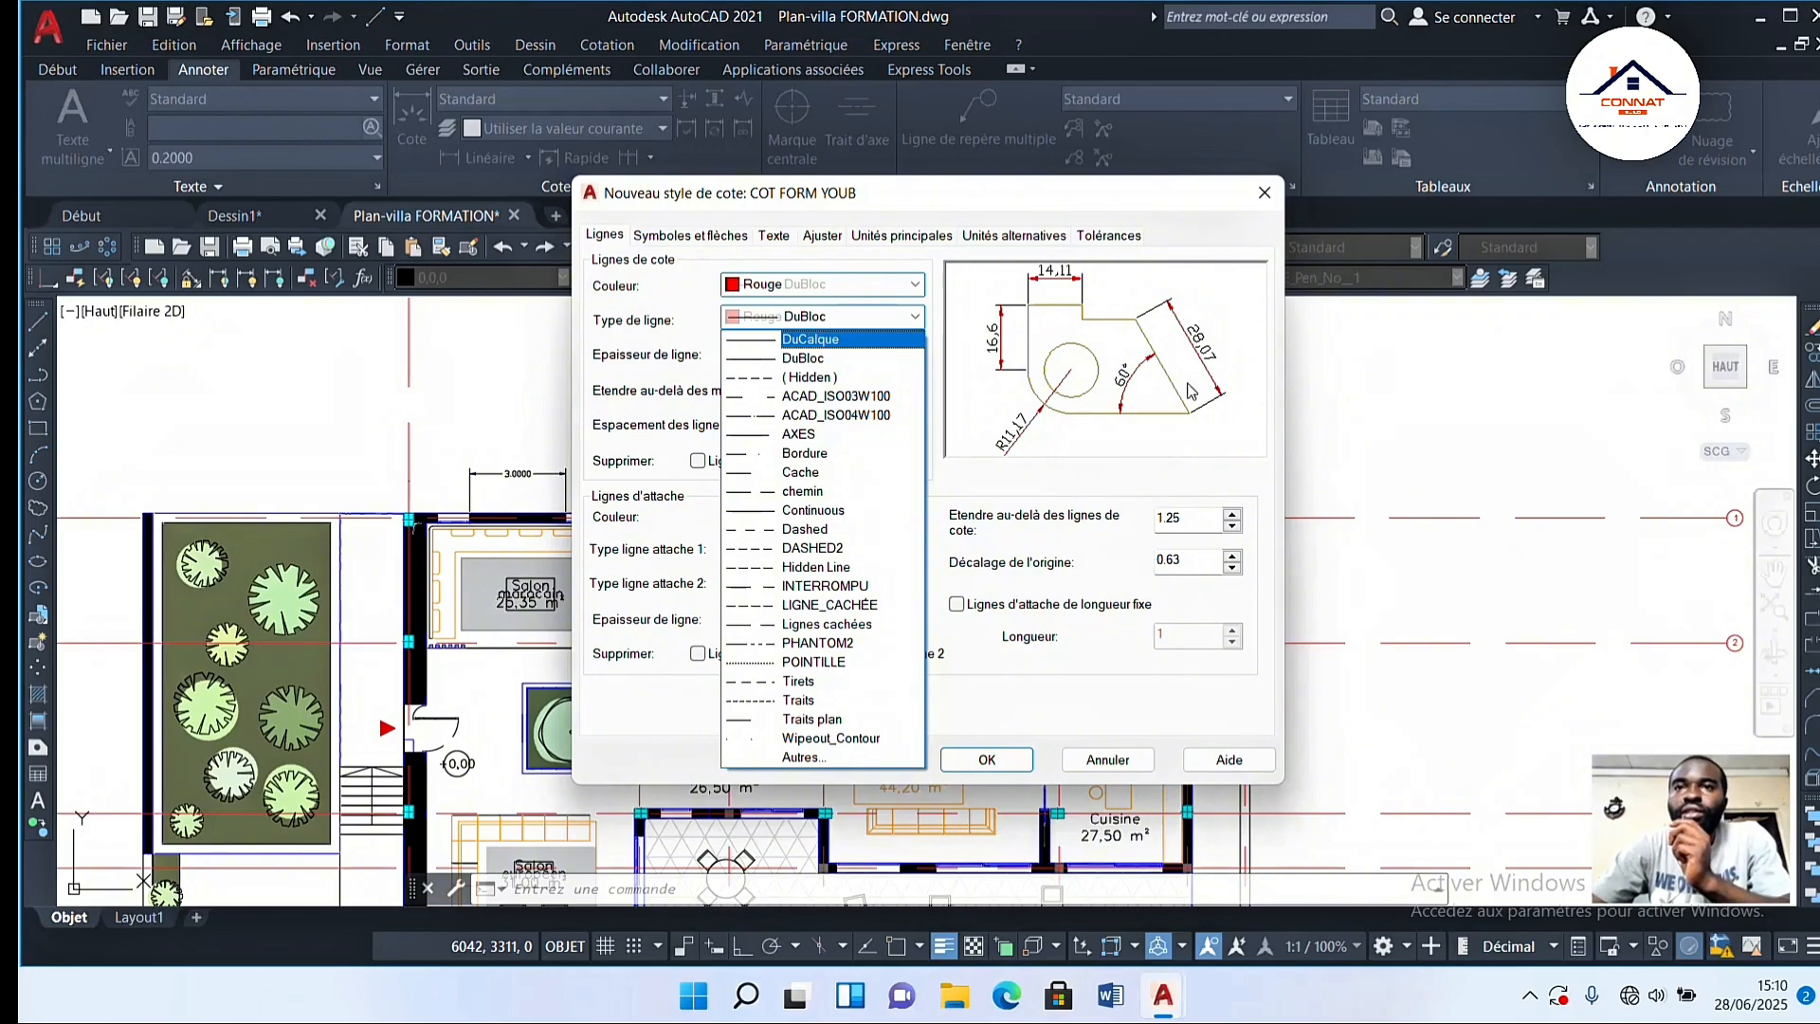
click(706, 323)
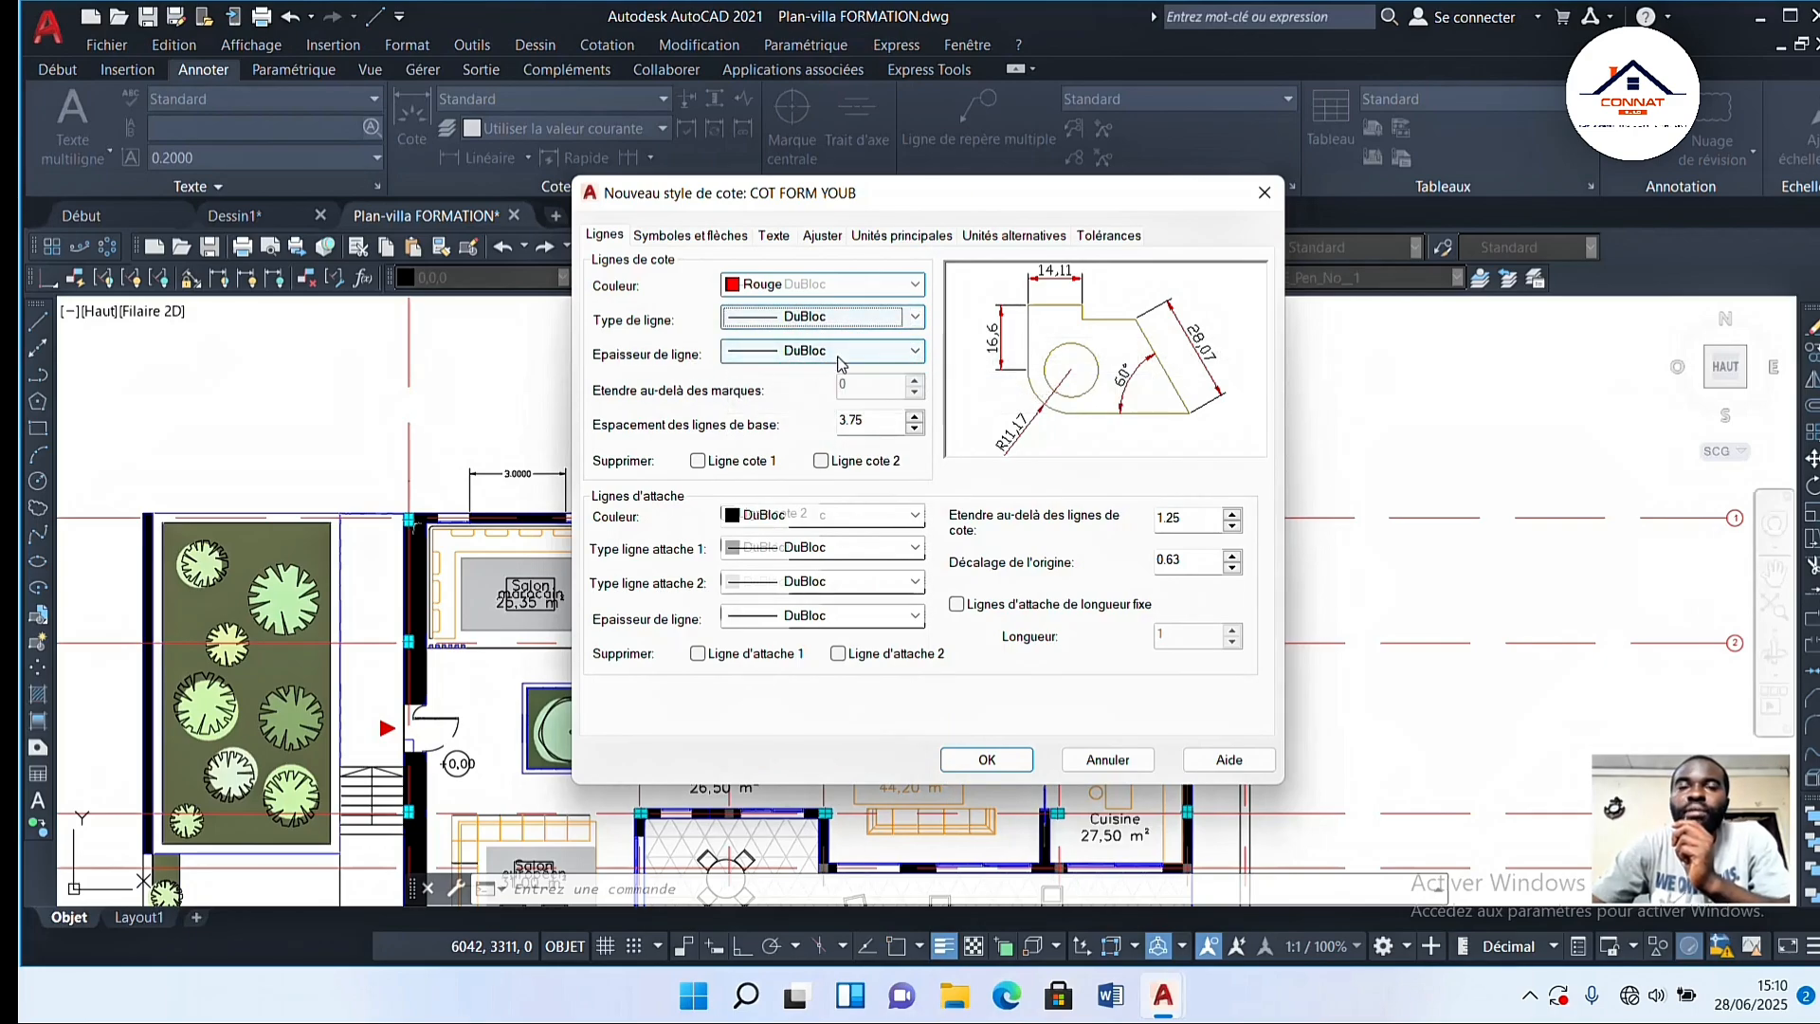
click(886, 356)
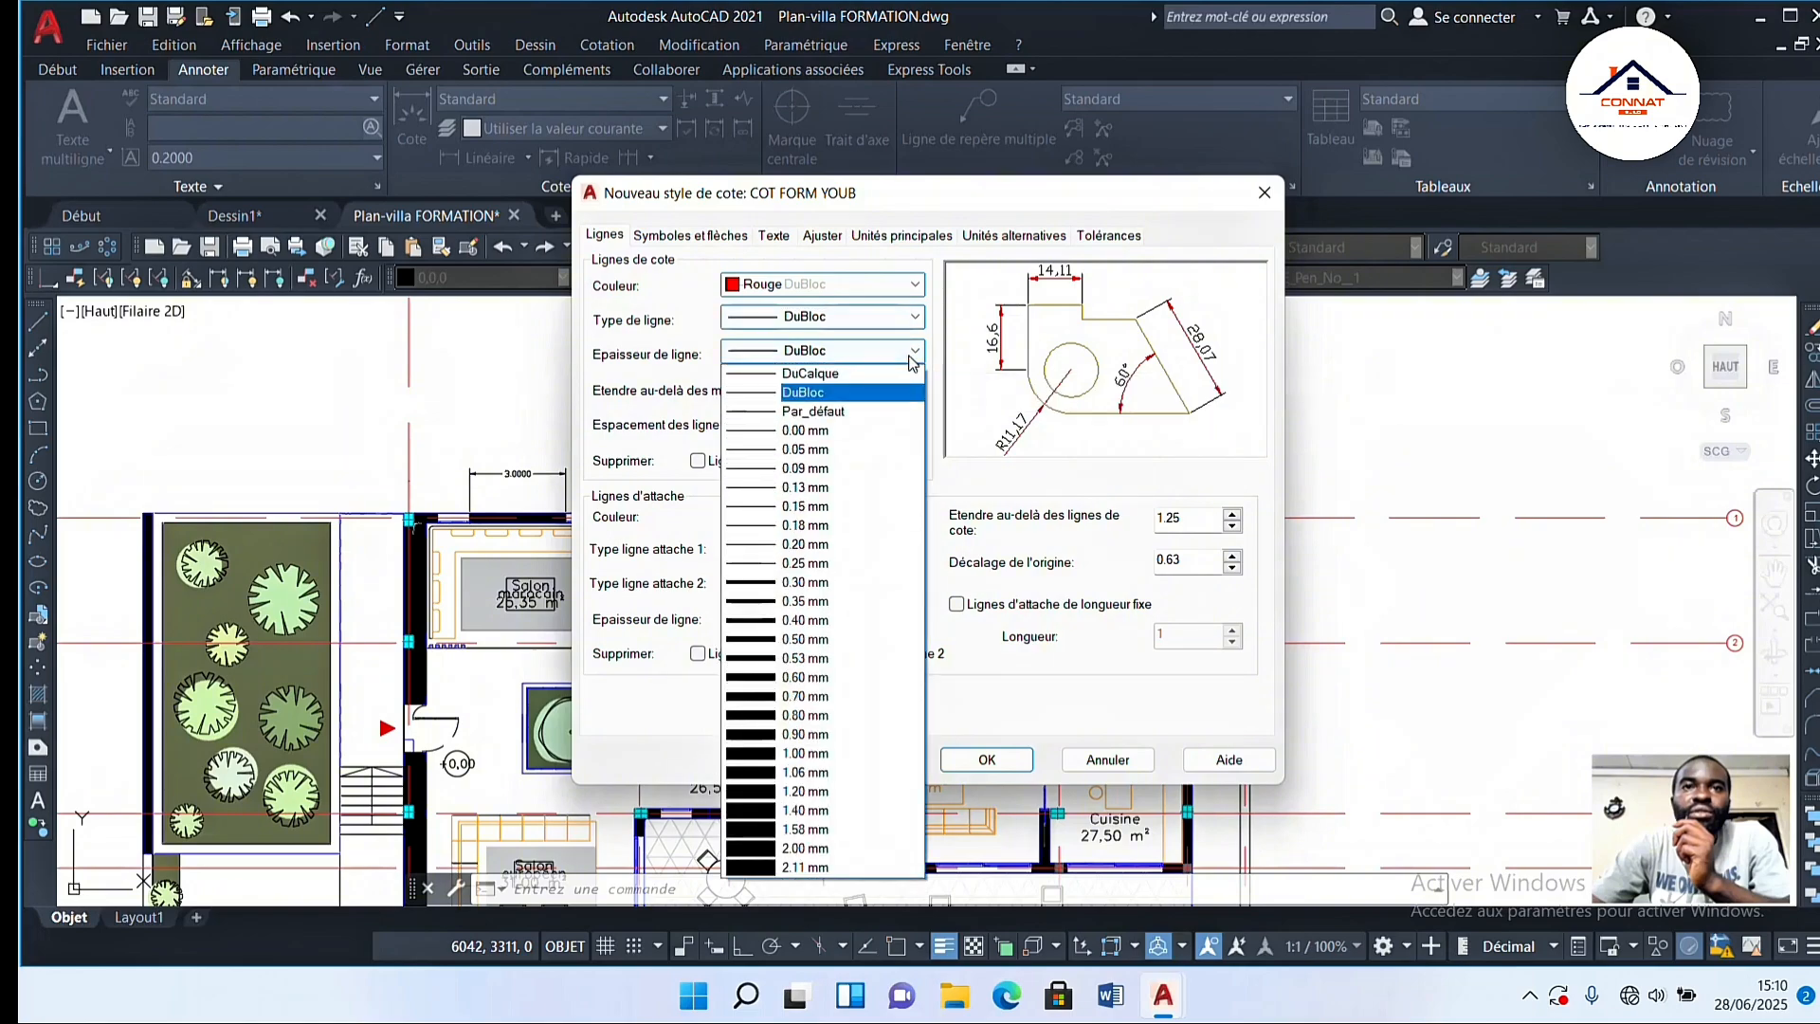
click(773, 431)
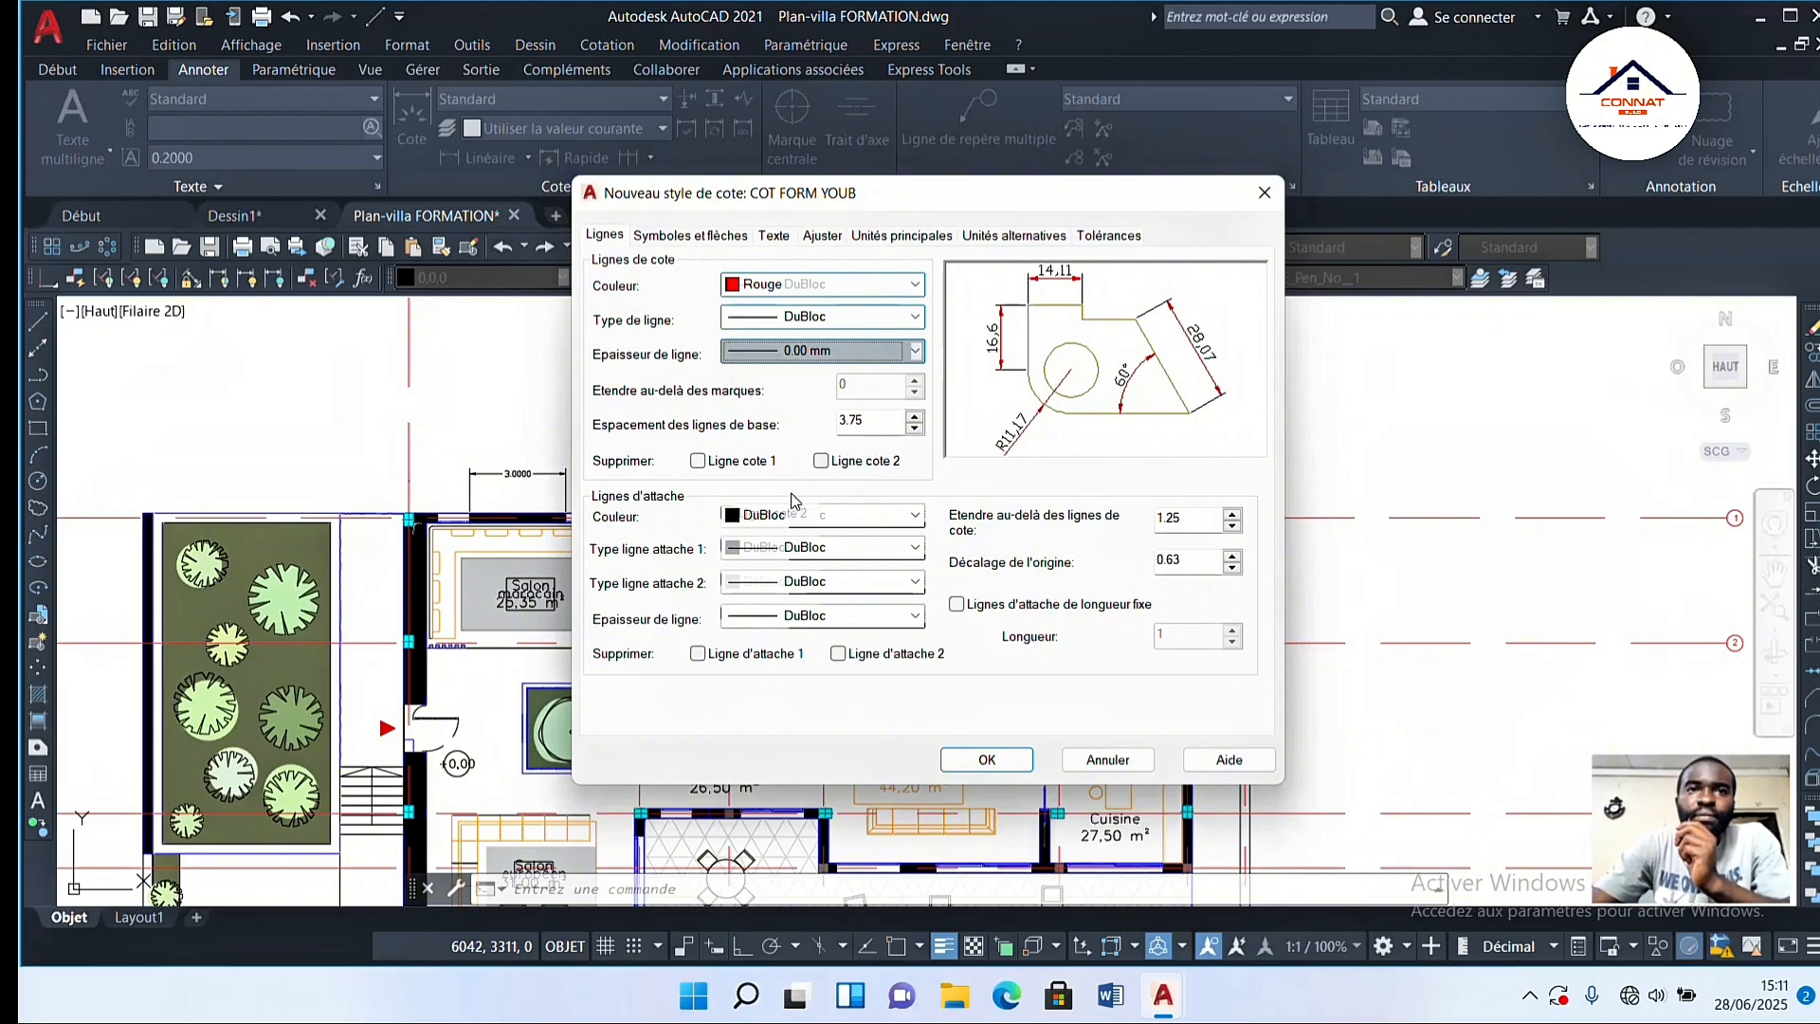
Step: Try suppressing dimension line 1 and dimension line 2, and restore both of them
click(697, 462)
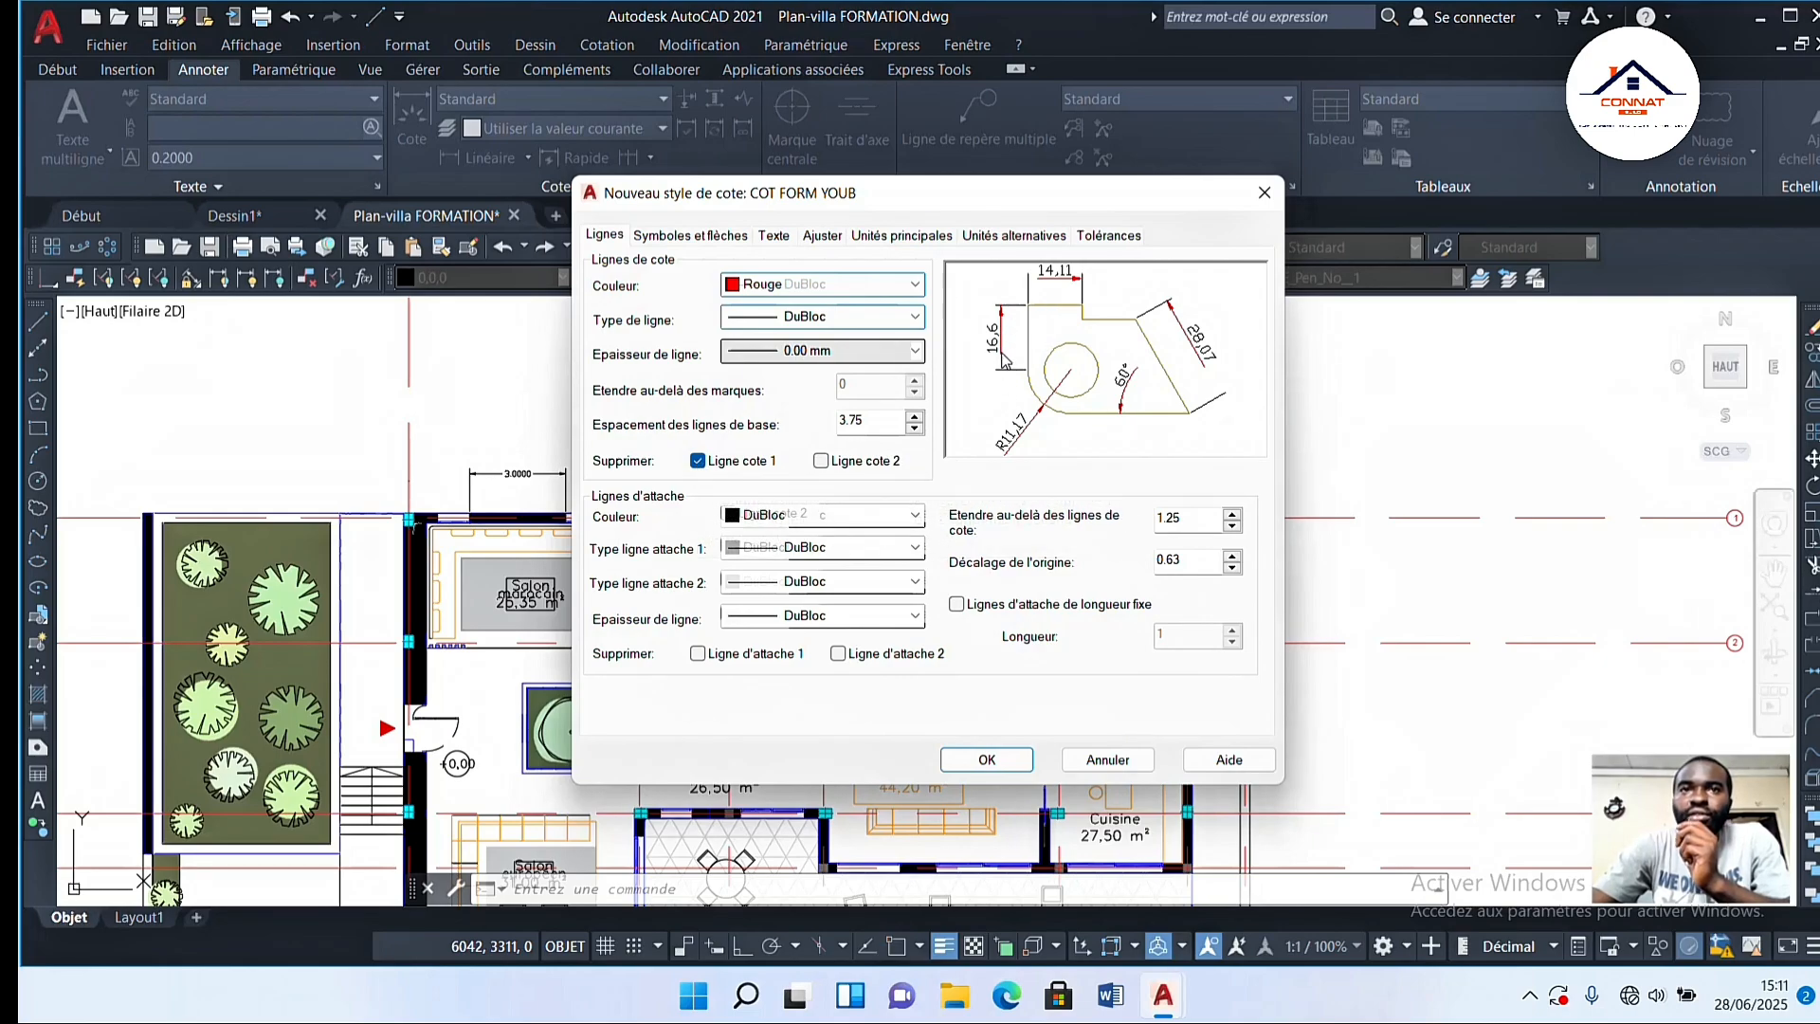
click(822, 465)
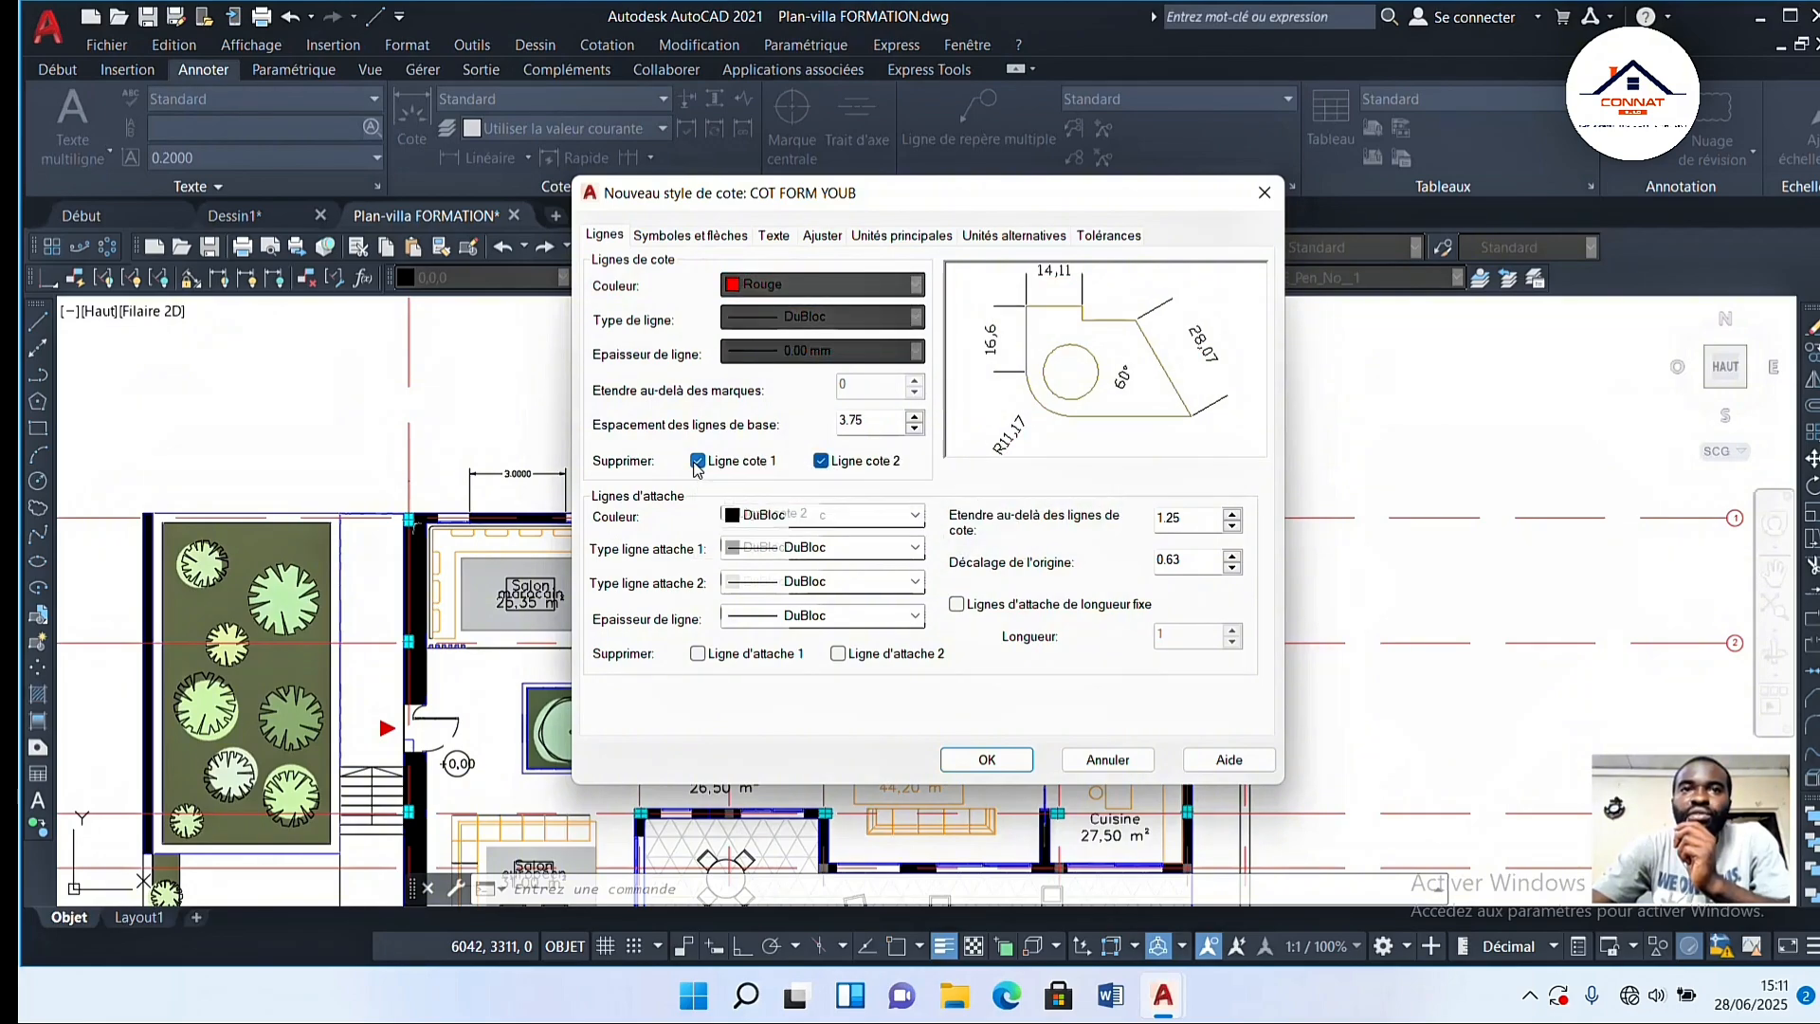
click(772, 465)
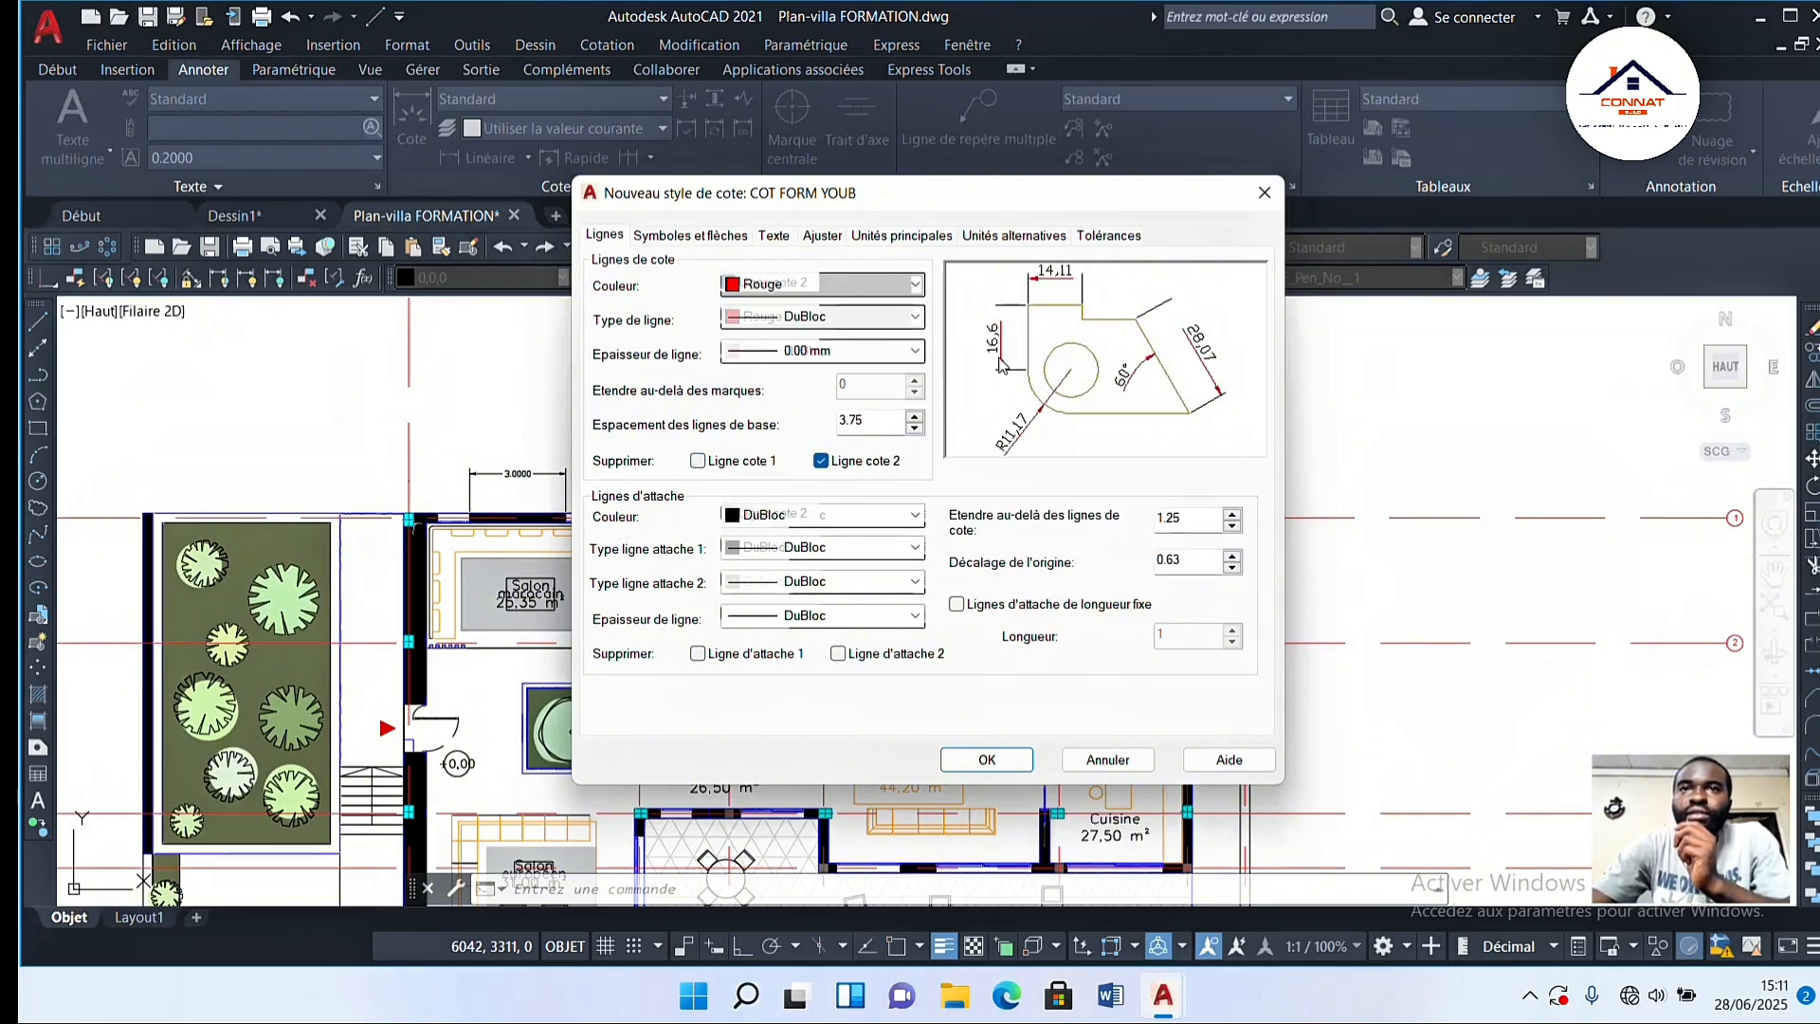
click(820, 462)
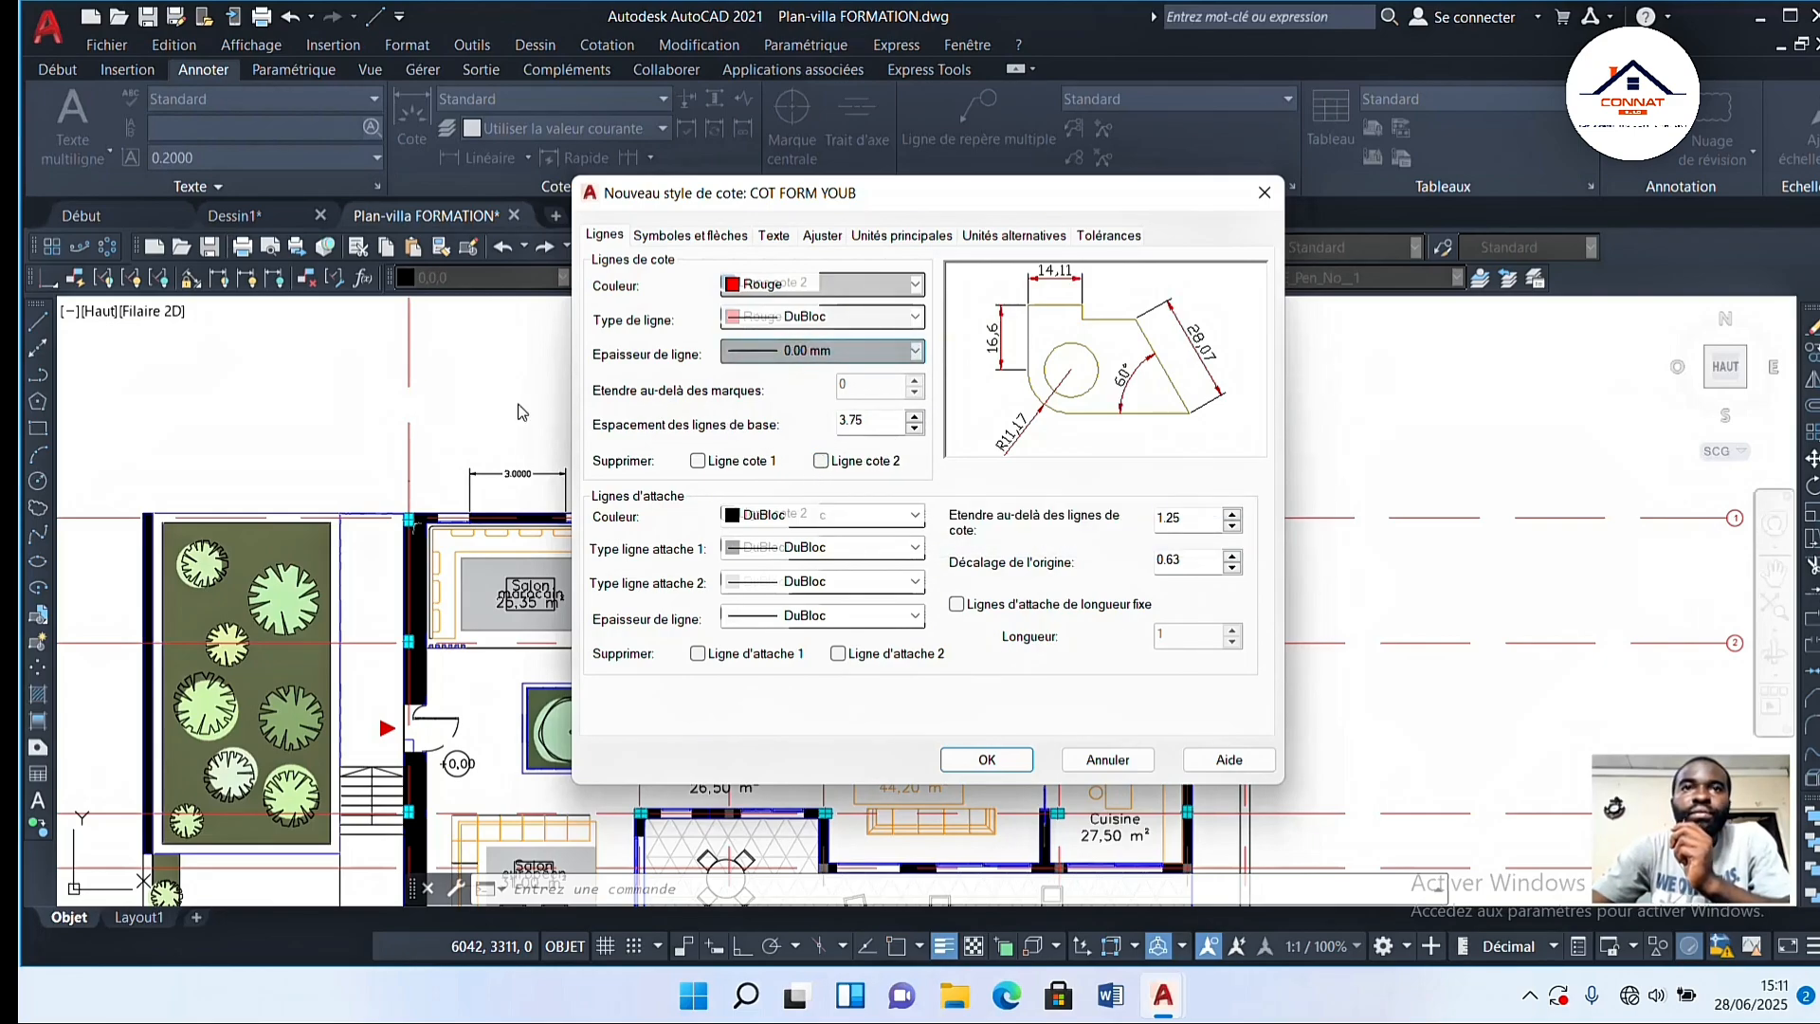
Step: Set both the lineweight and the colour of the dimension lines to DuCalque
scroll(771, 354, up, 3)
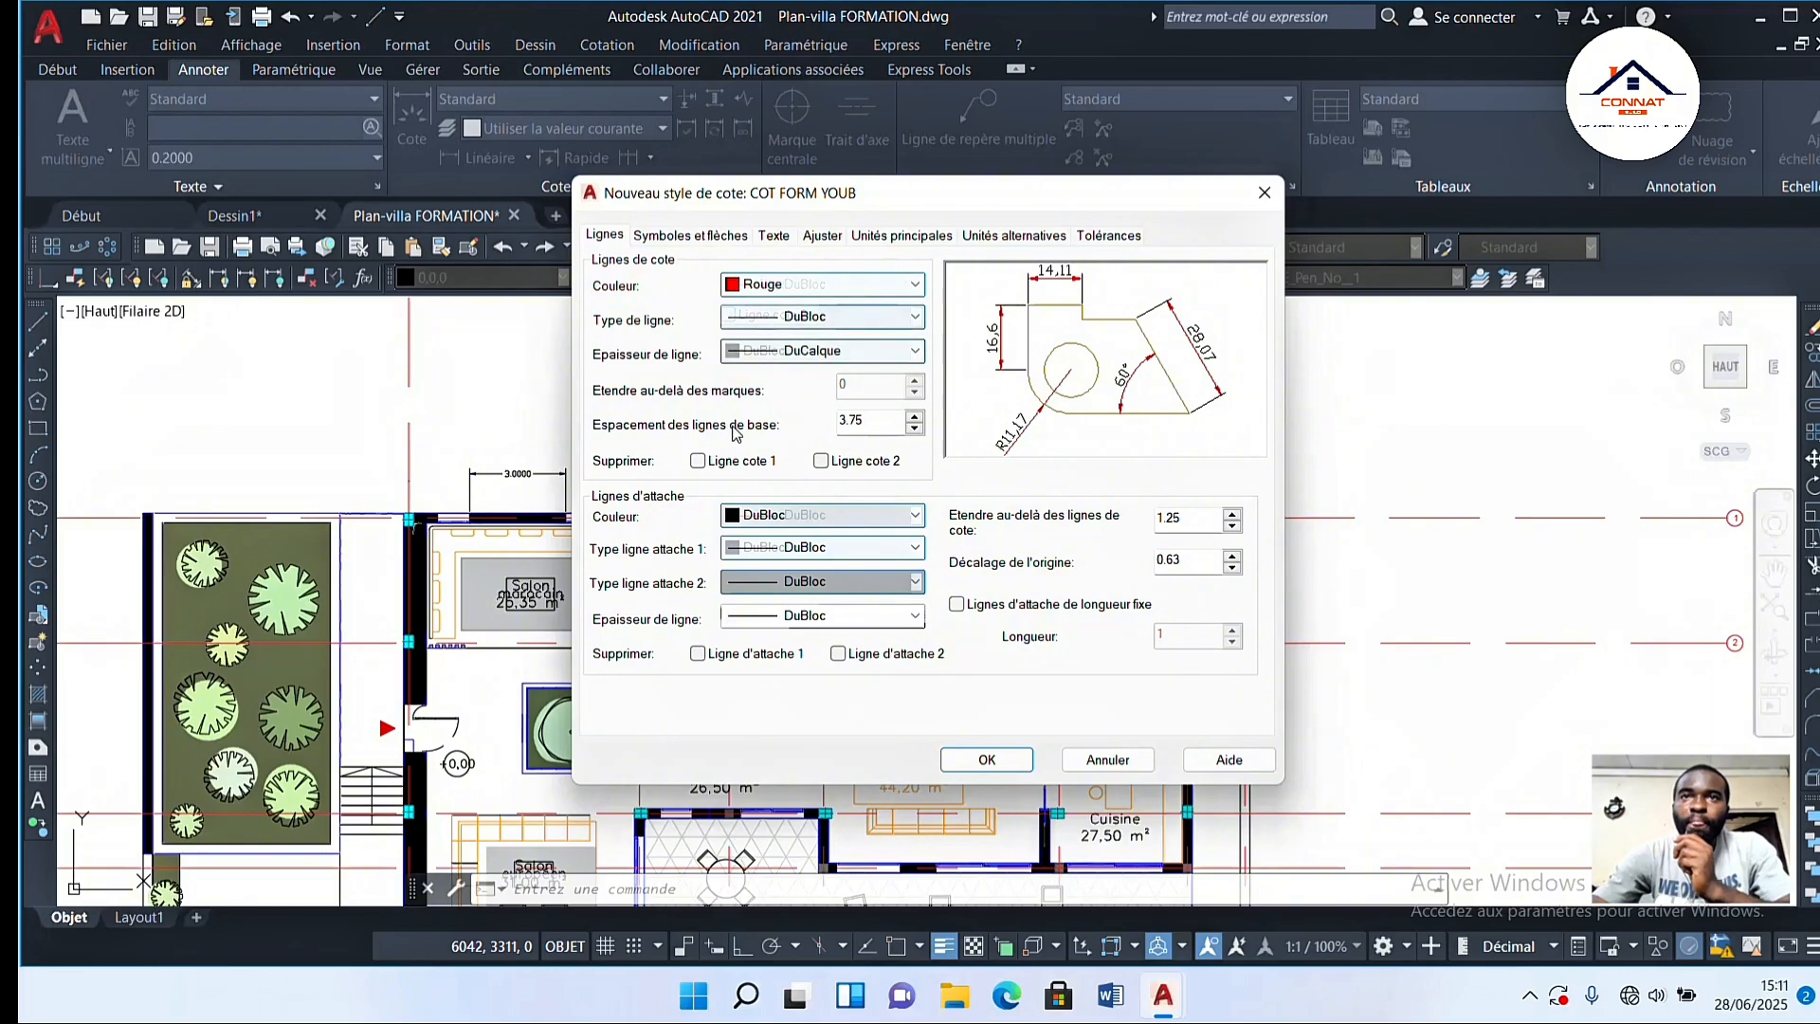
click(879, 287)
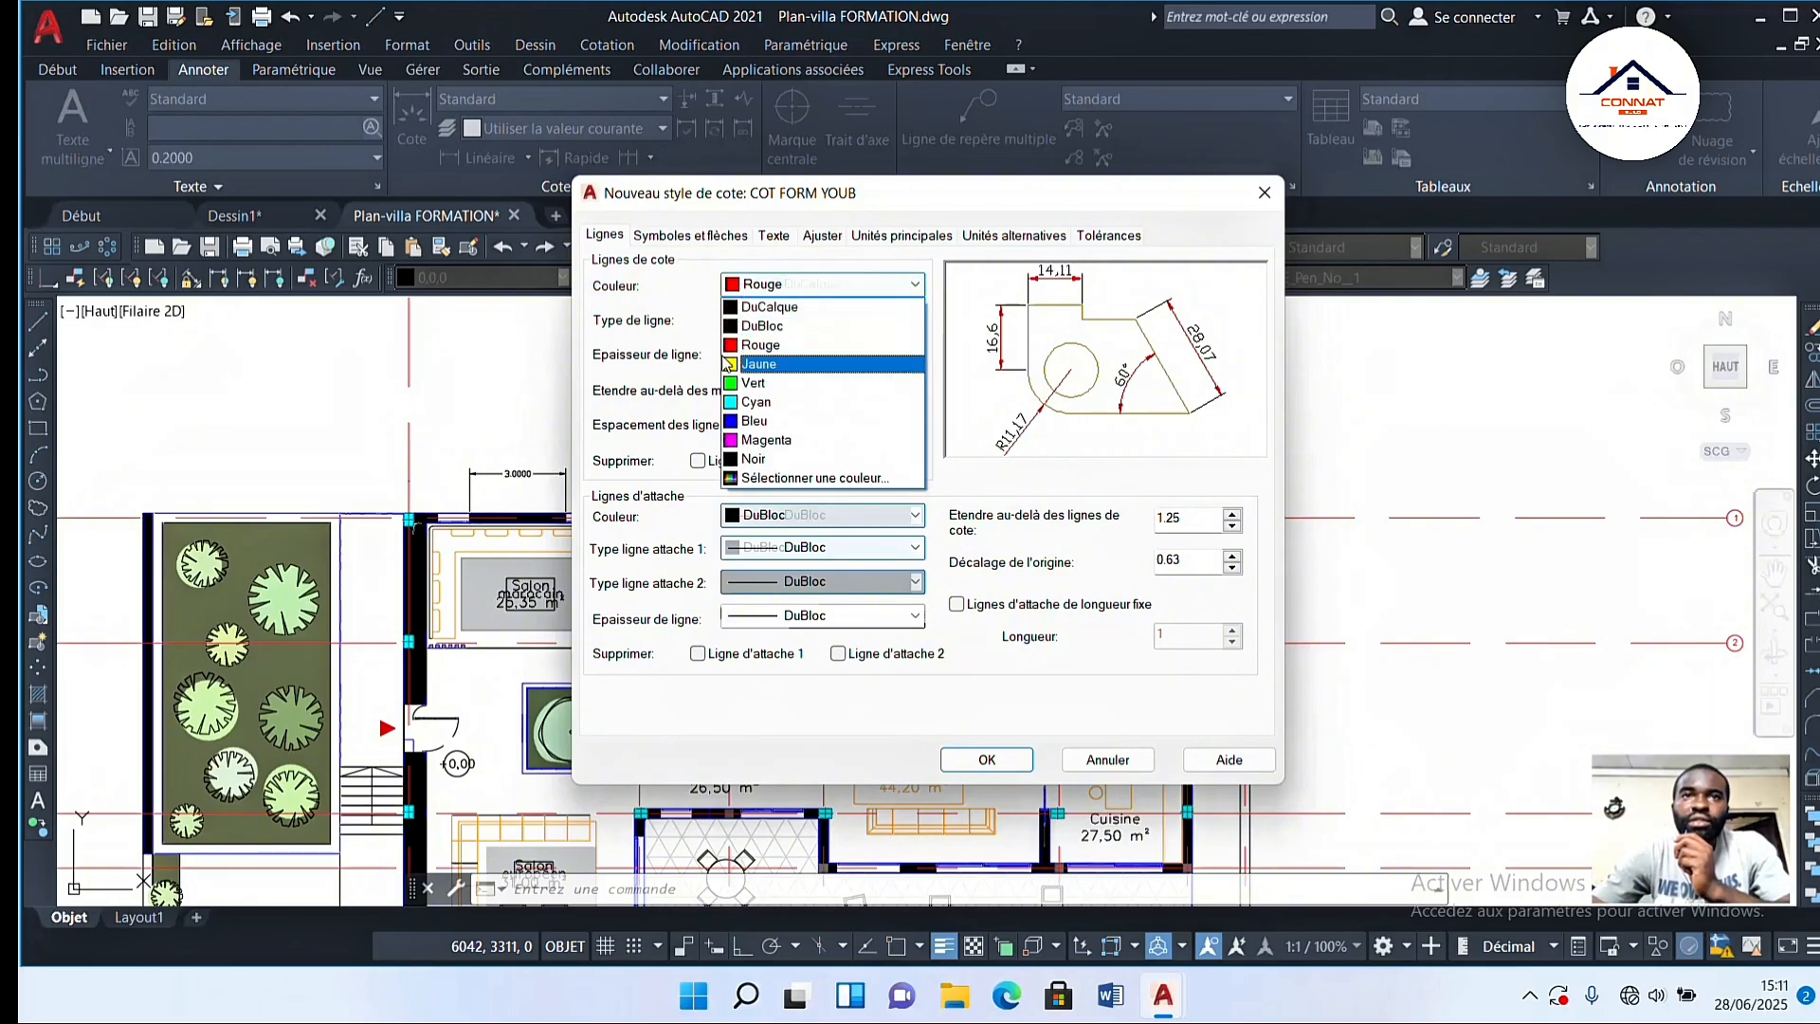
click(763, 306)
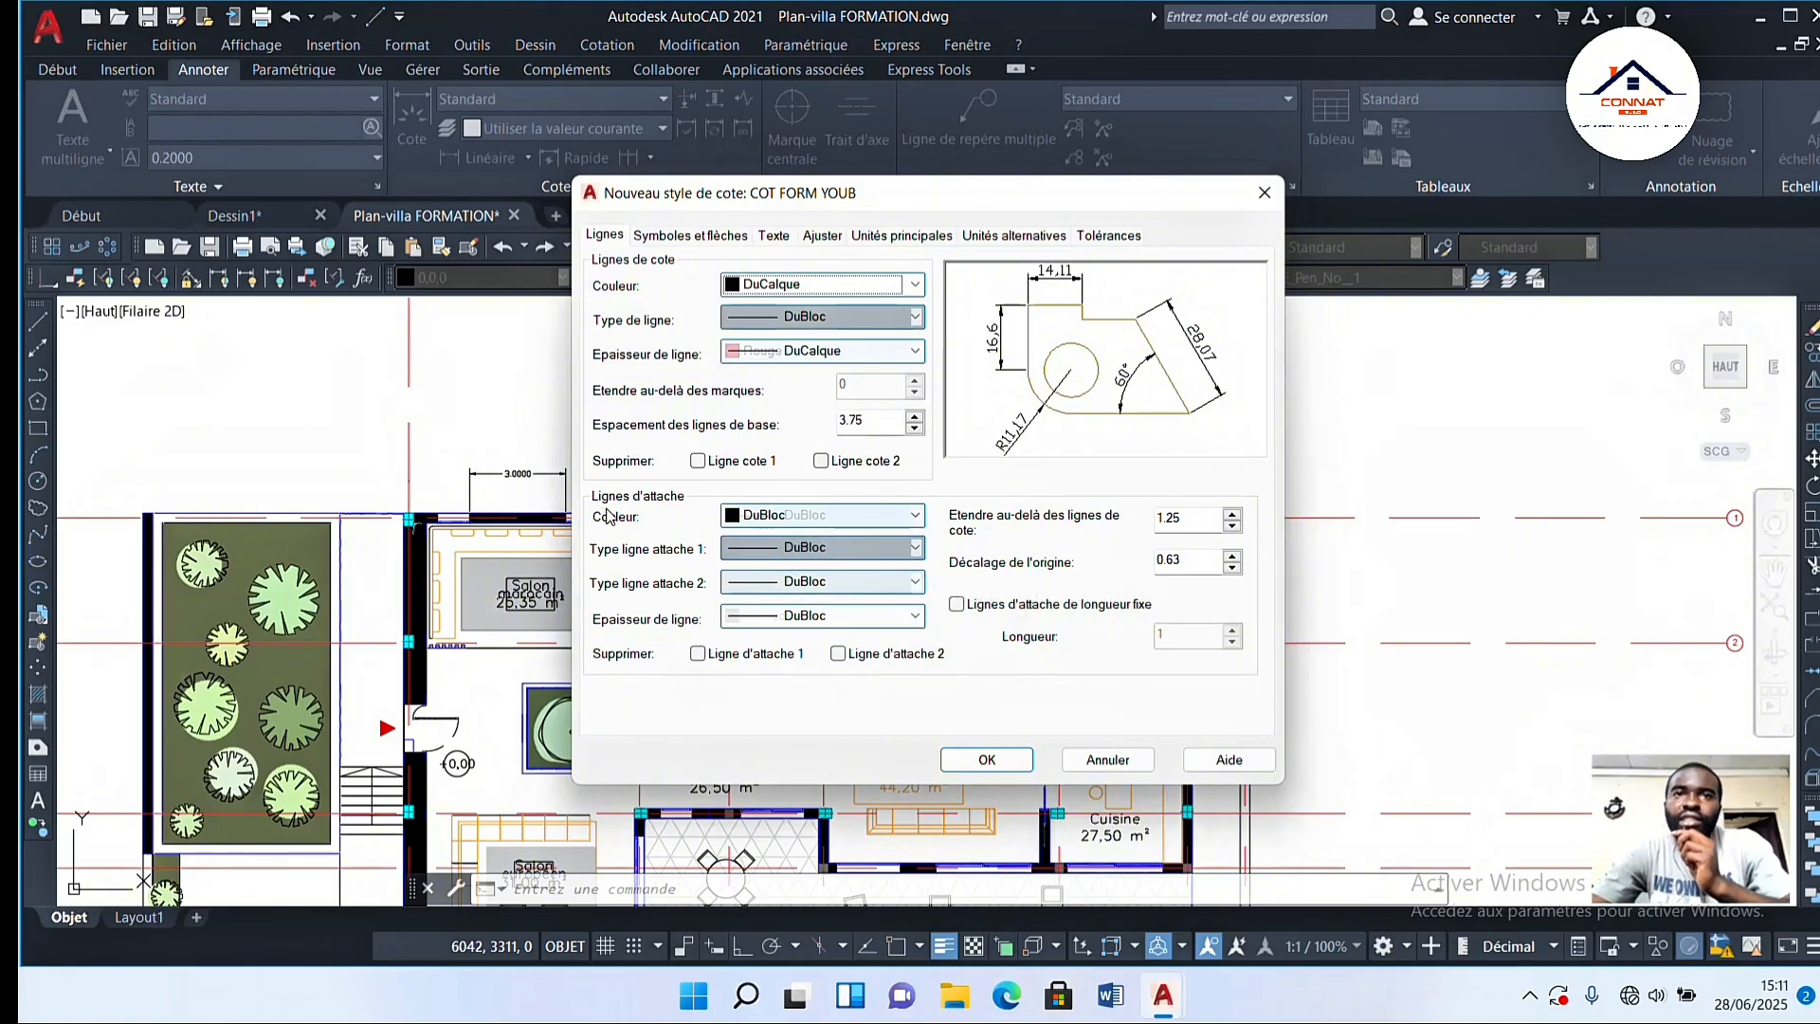
Step: Try Rouge for the extension lines and settle on DuCalque as their colour
click(799, 519)
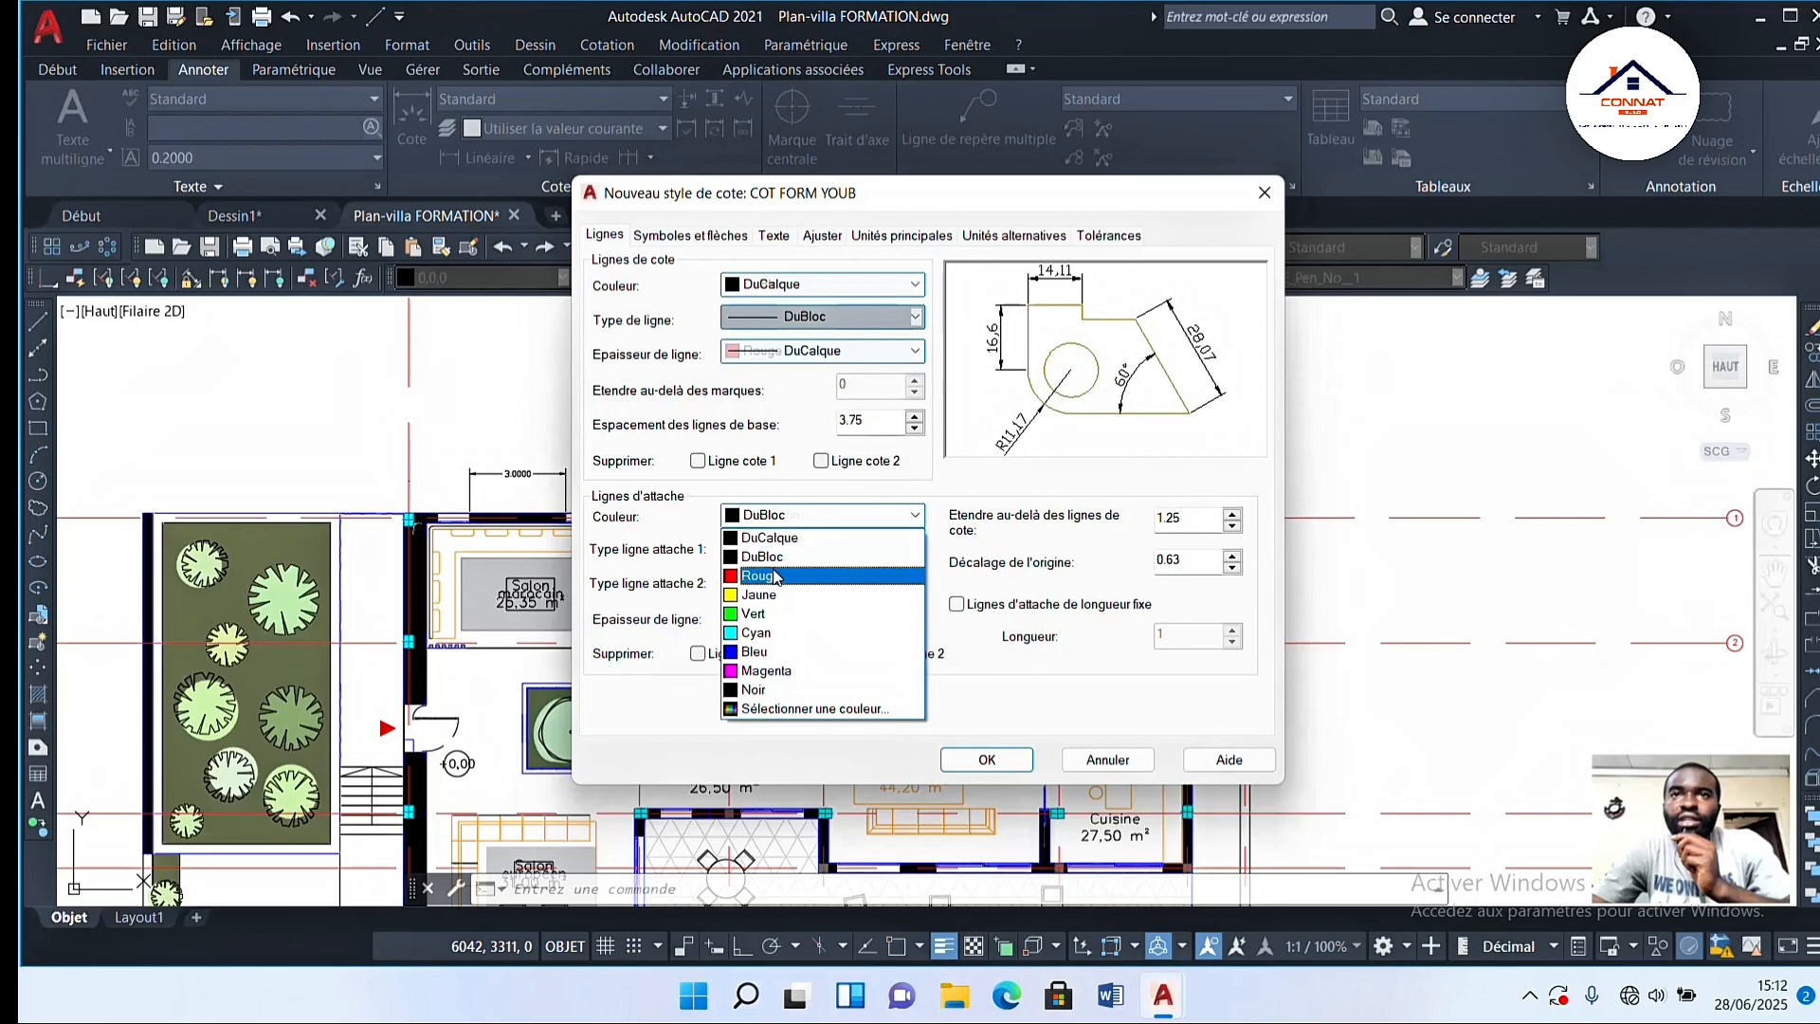
click(775, 577)
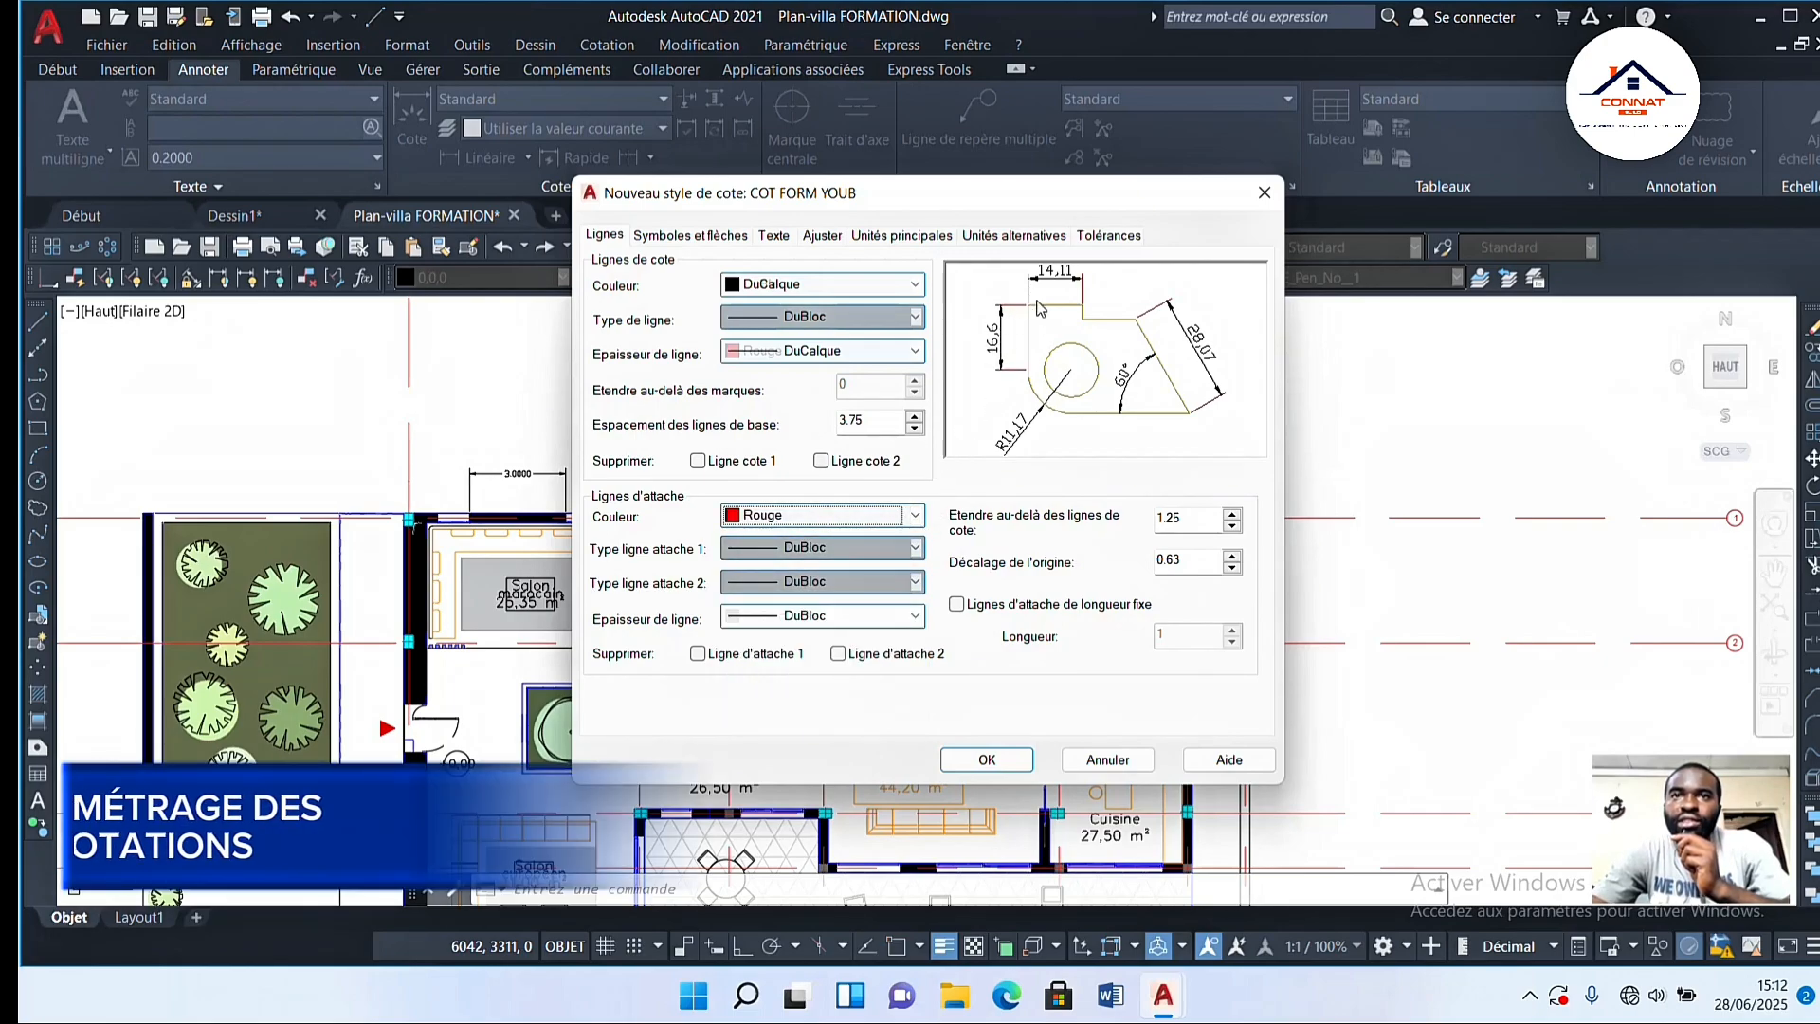
click(915, 514)
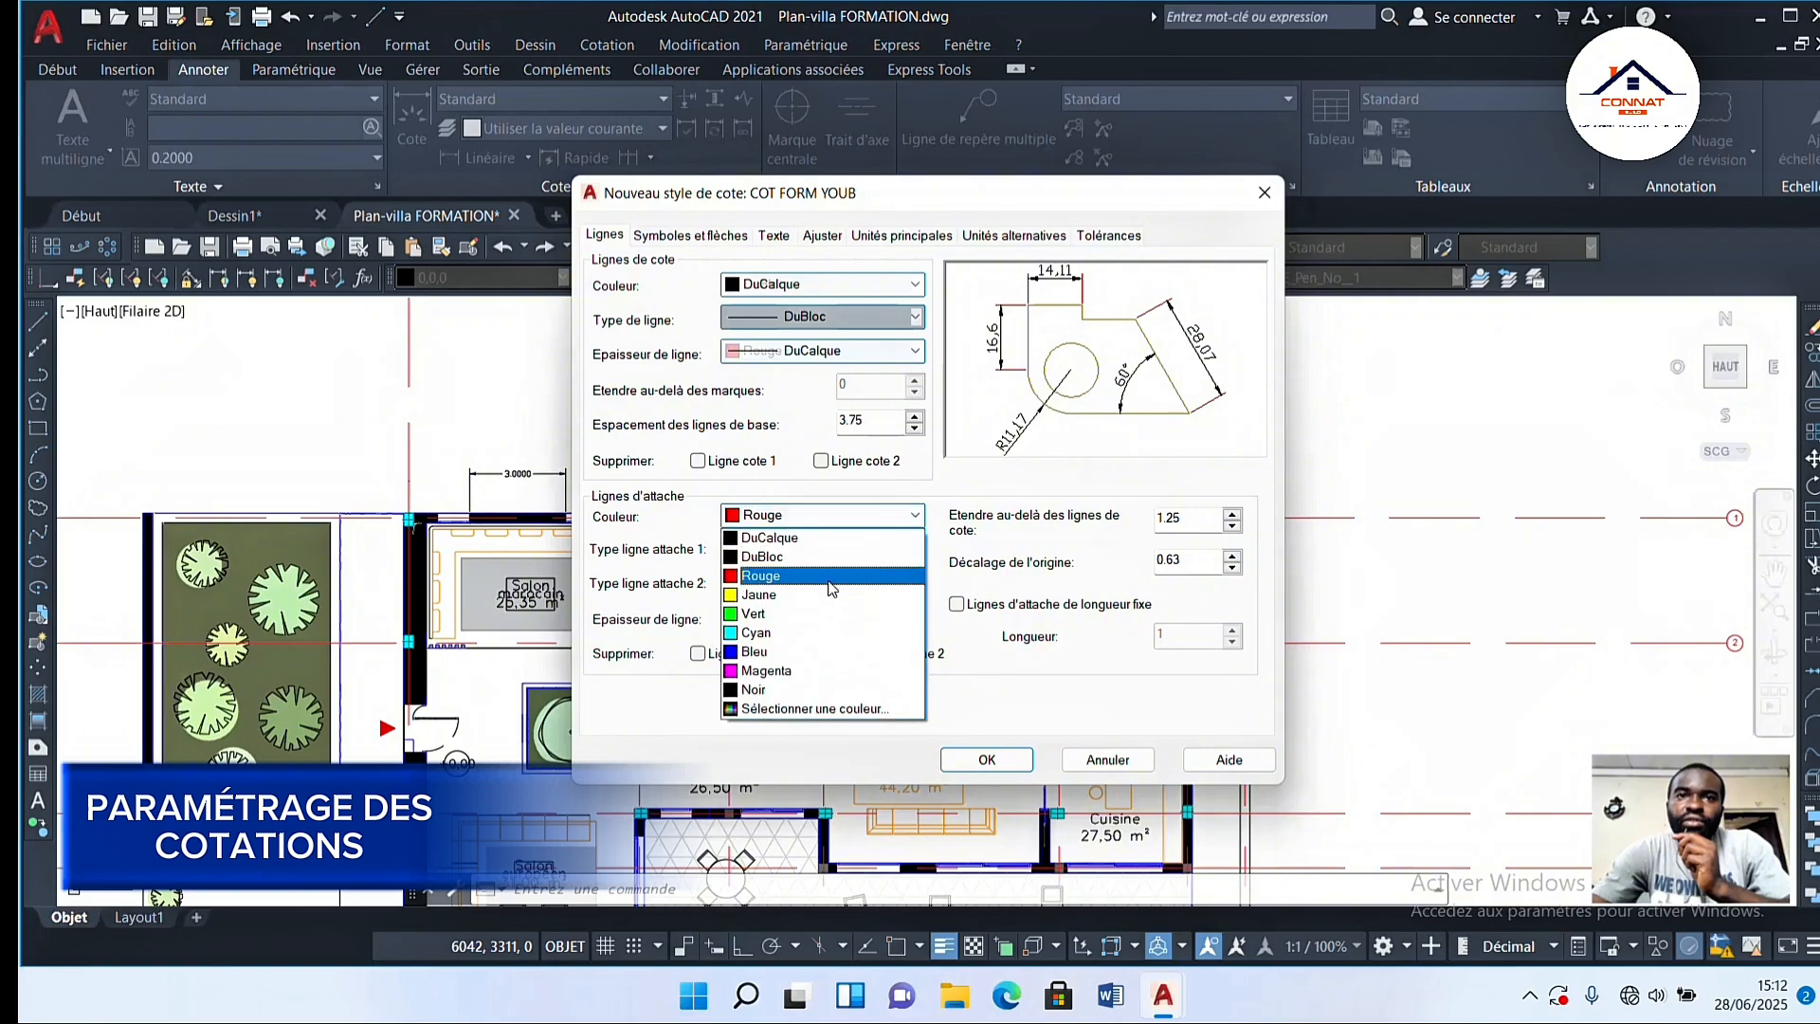
click(770, 539)
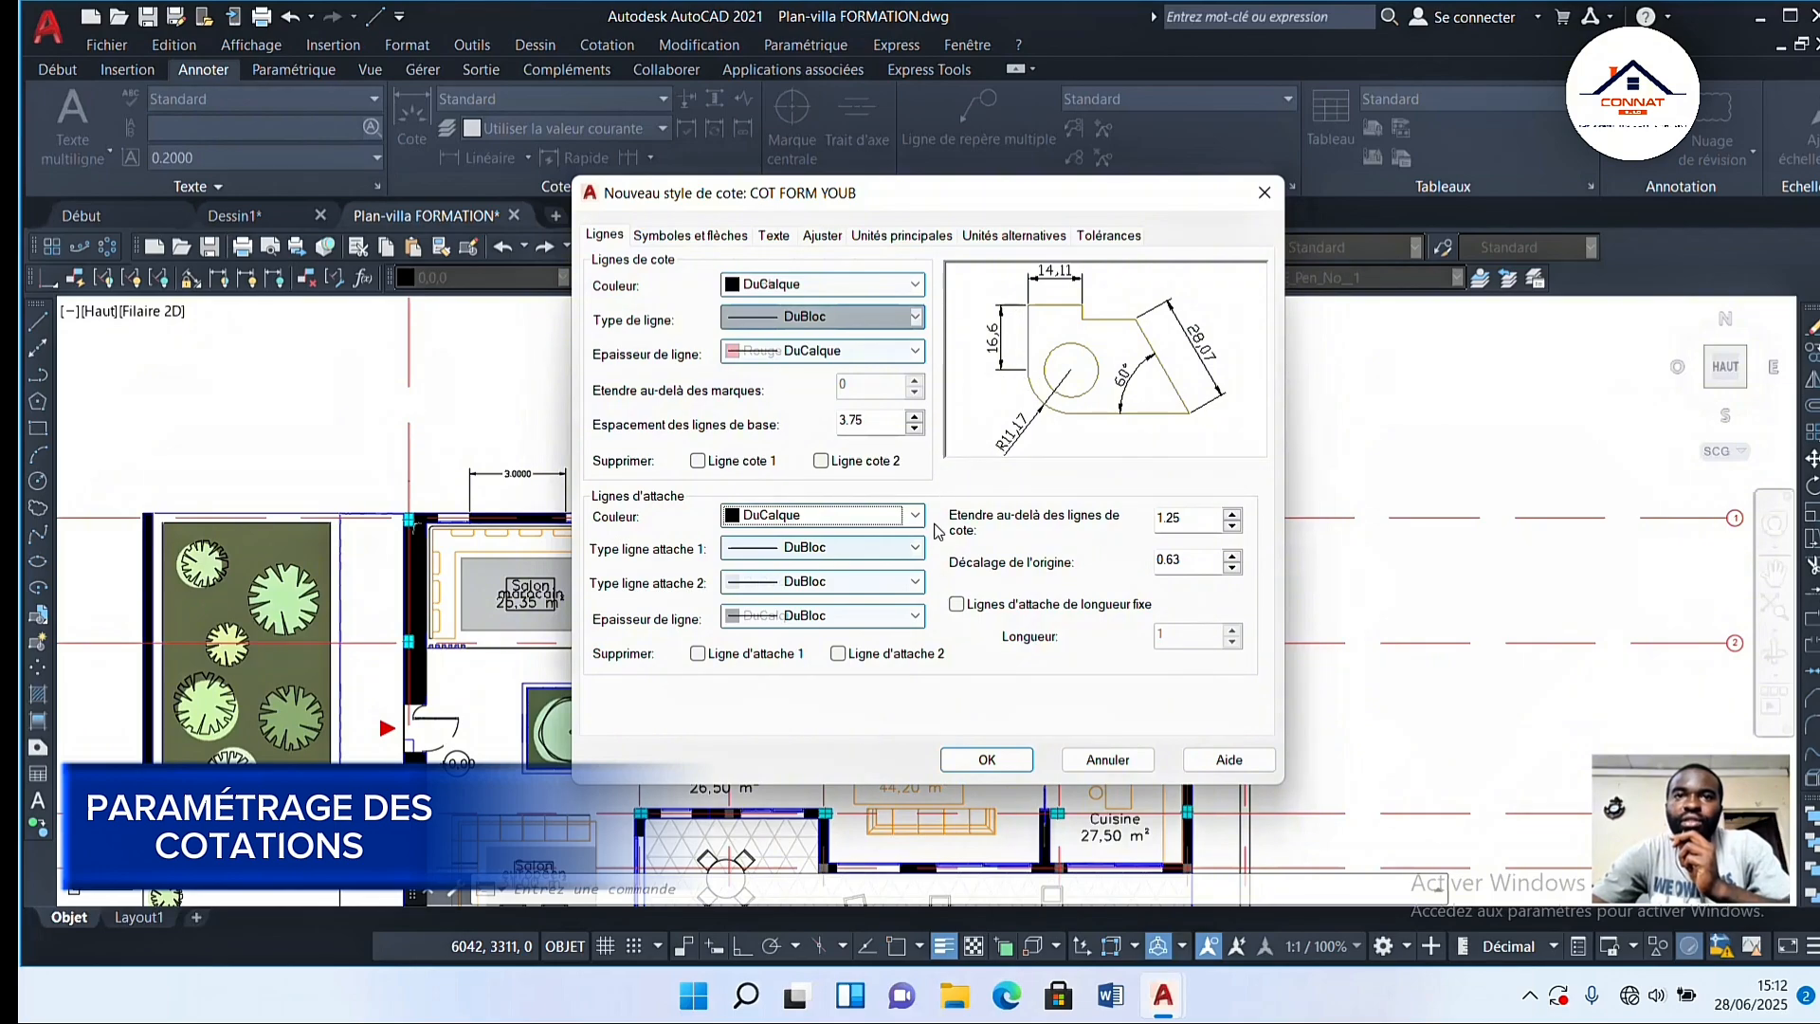
Step: Try the (Hidden) linetype on extension line 1, and POINTILLE and (Hidden) on extension line 2
click(912, 546)
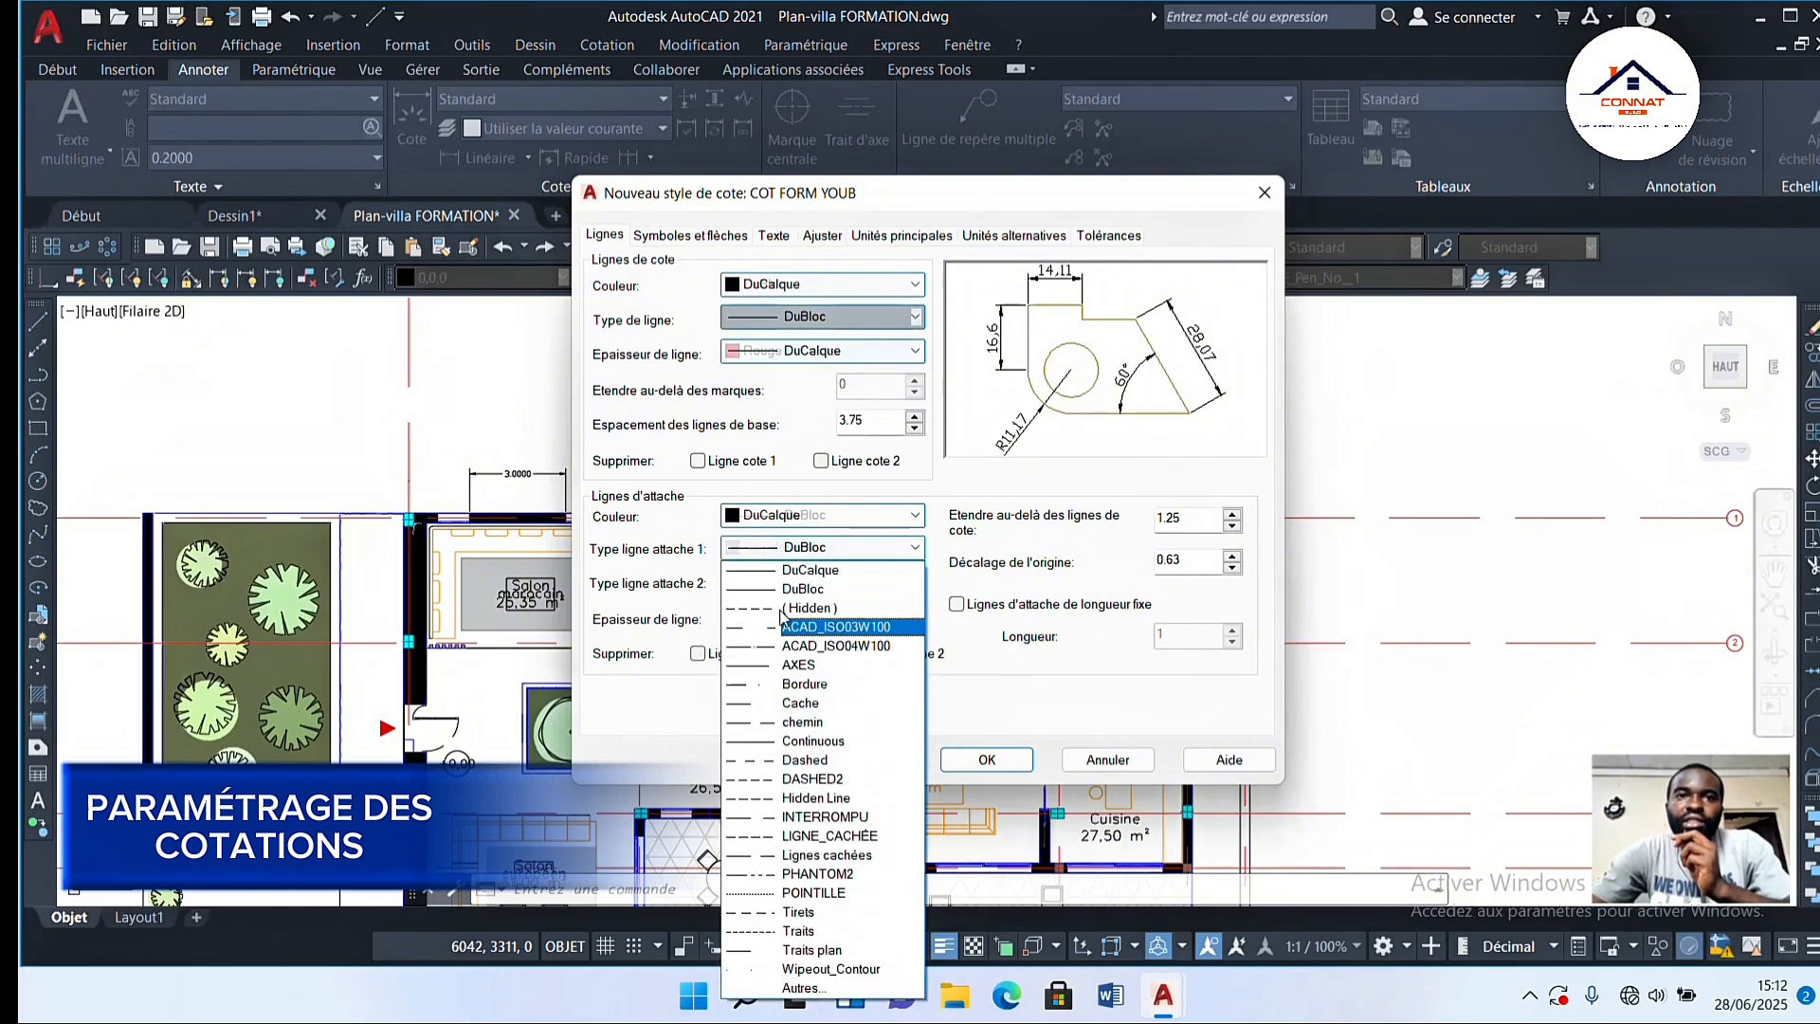
click(824, 608)
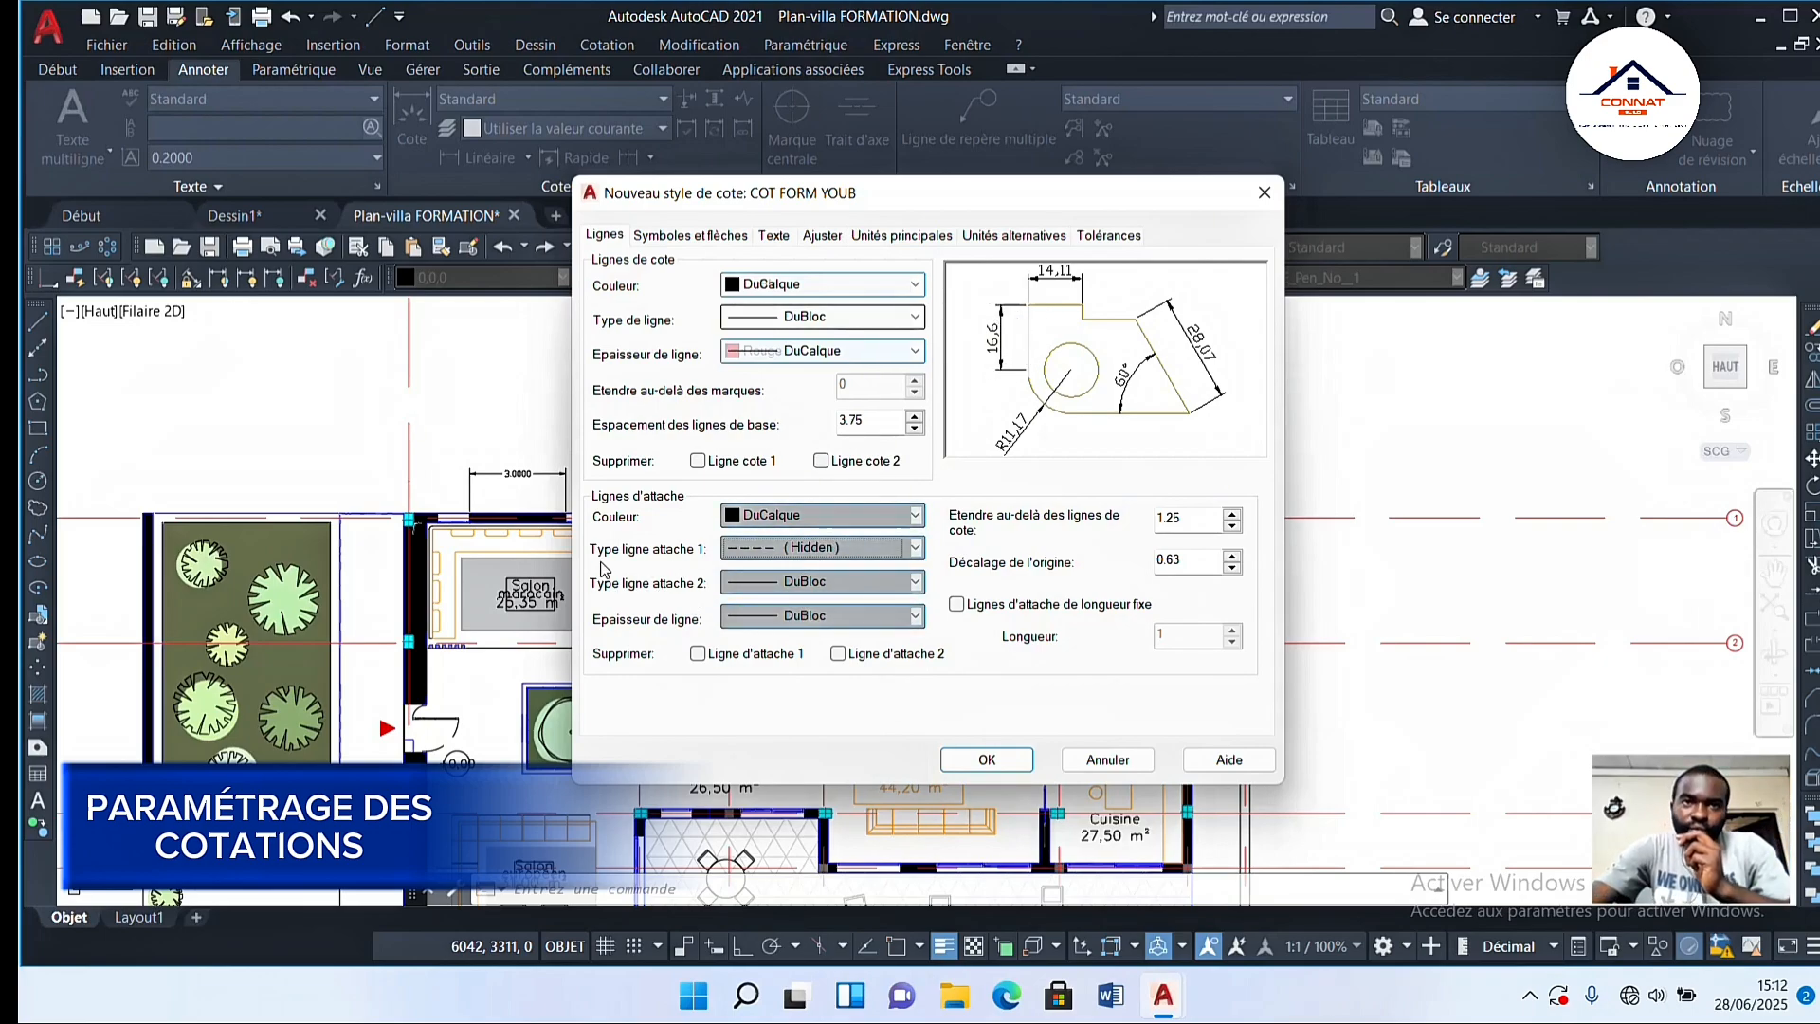
click(915, 582)
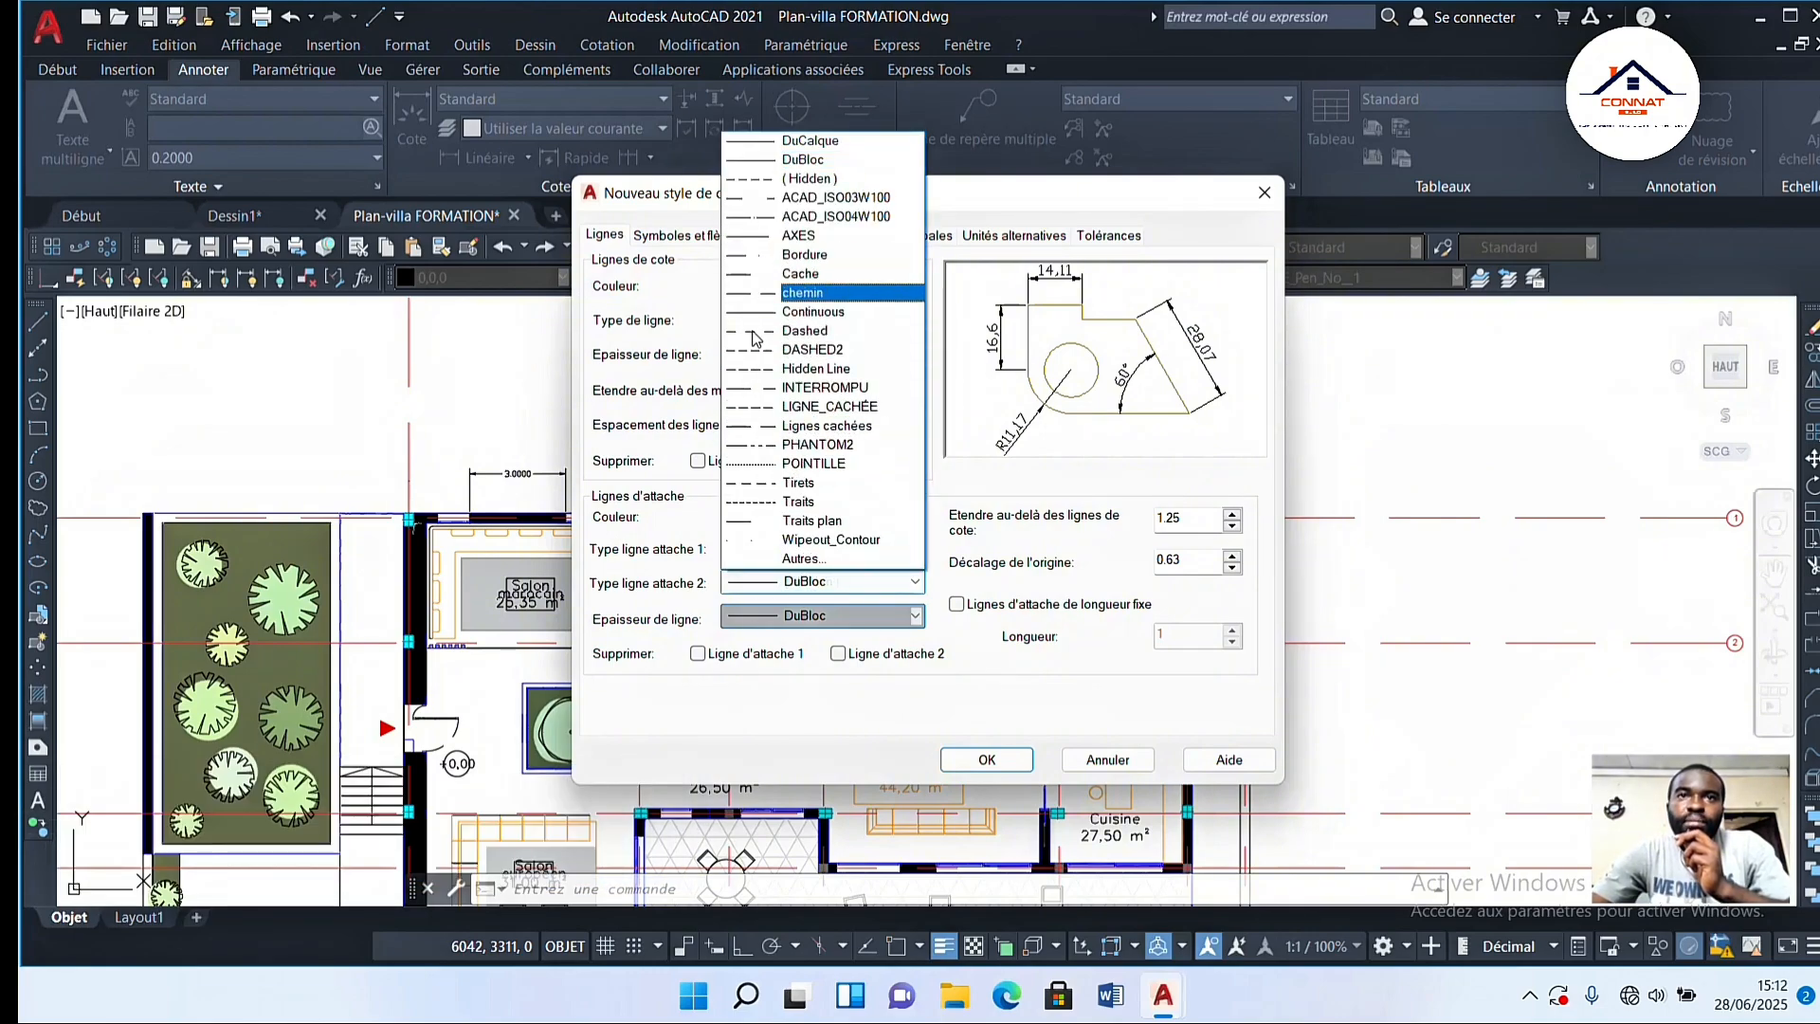
click(755, 464)
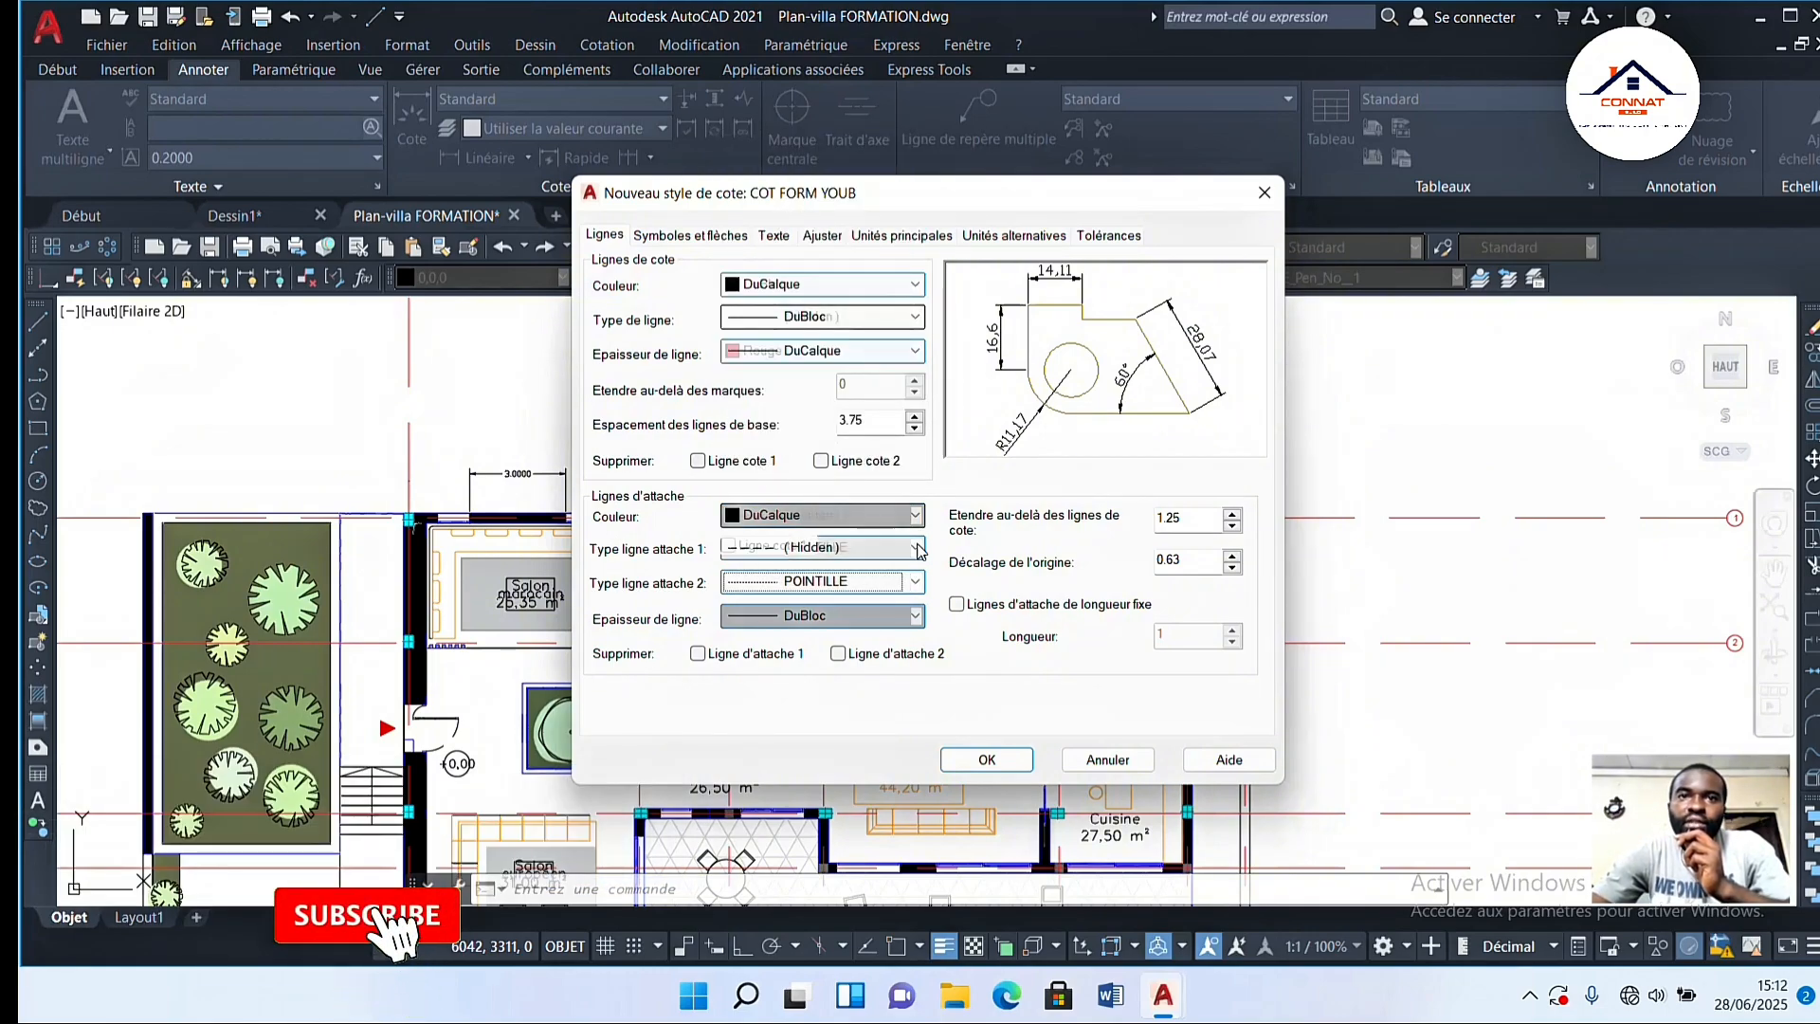
click(918, 581)
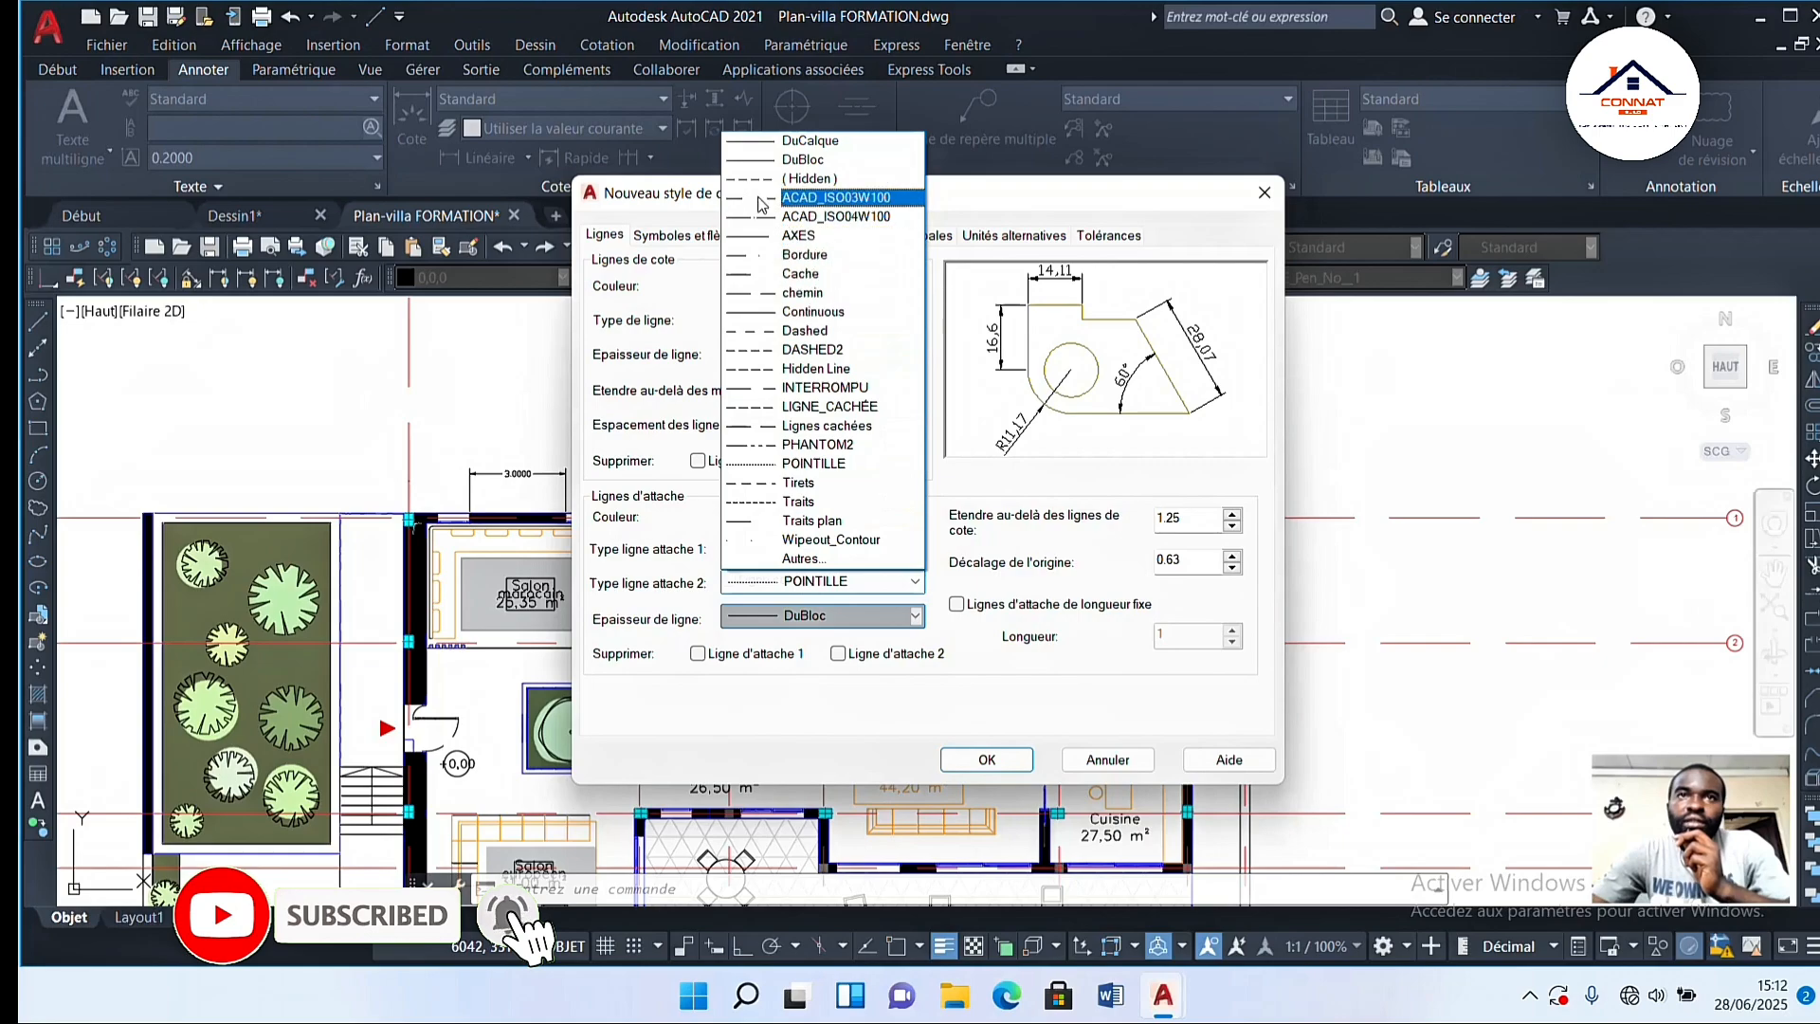
click(796, 178)
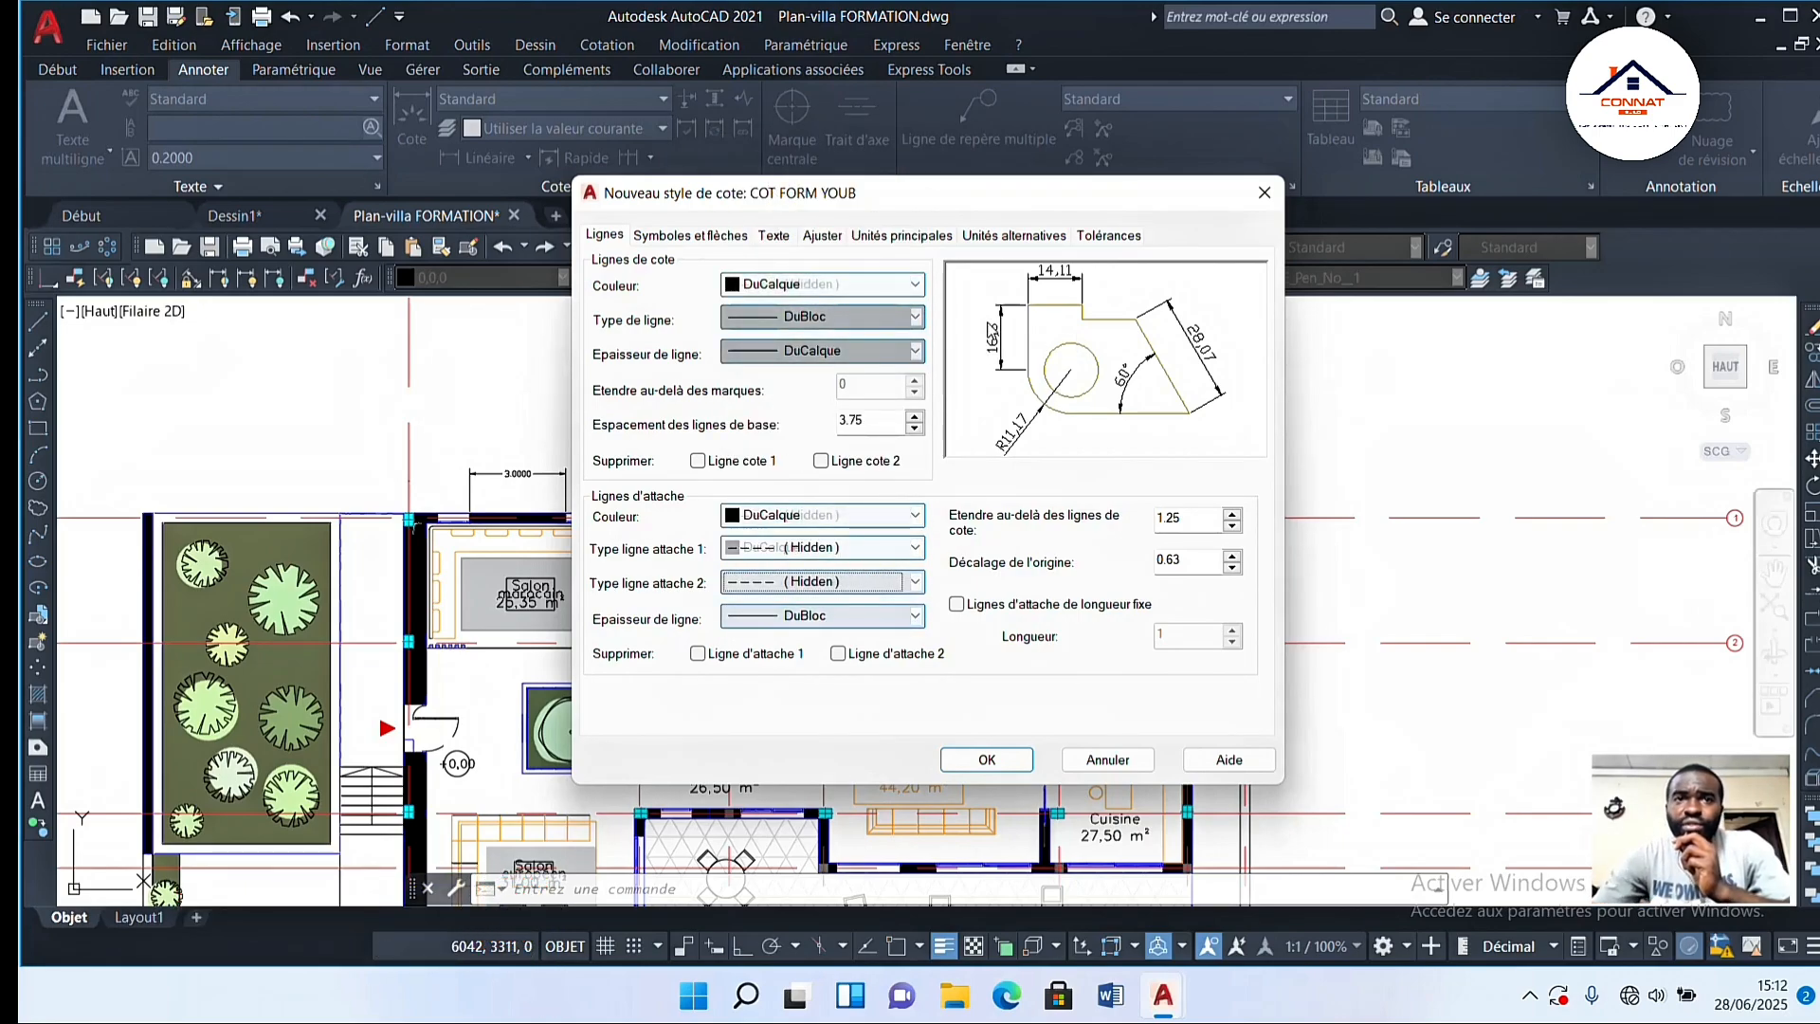
Step: Set extension line 1's linetype to DuCalque, and extension line 2's linetype and the extension lines' lineweight to DuBloc
click(916, 547)
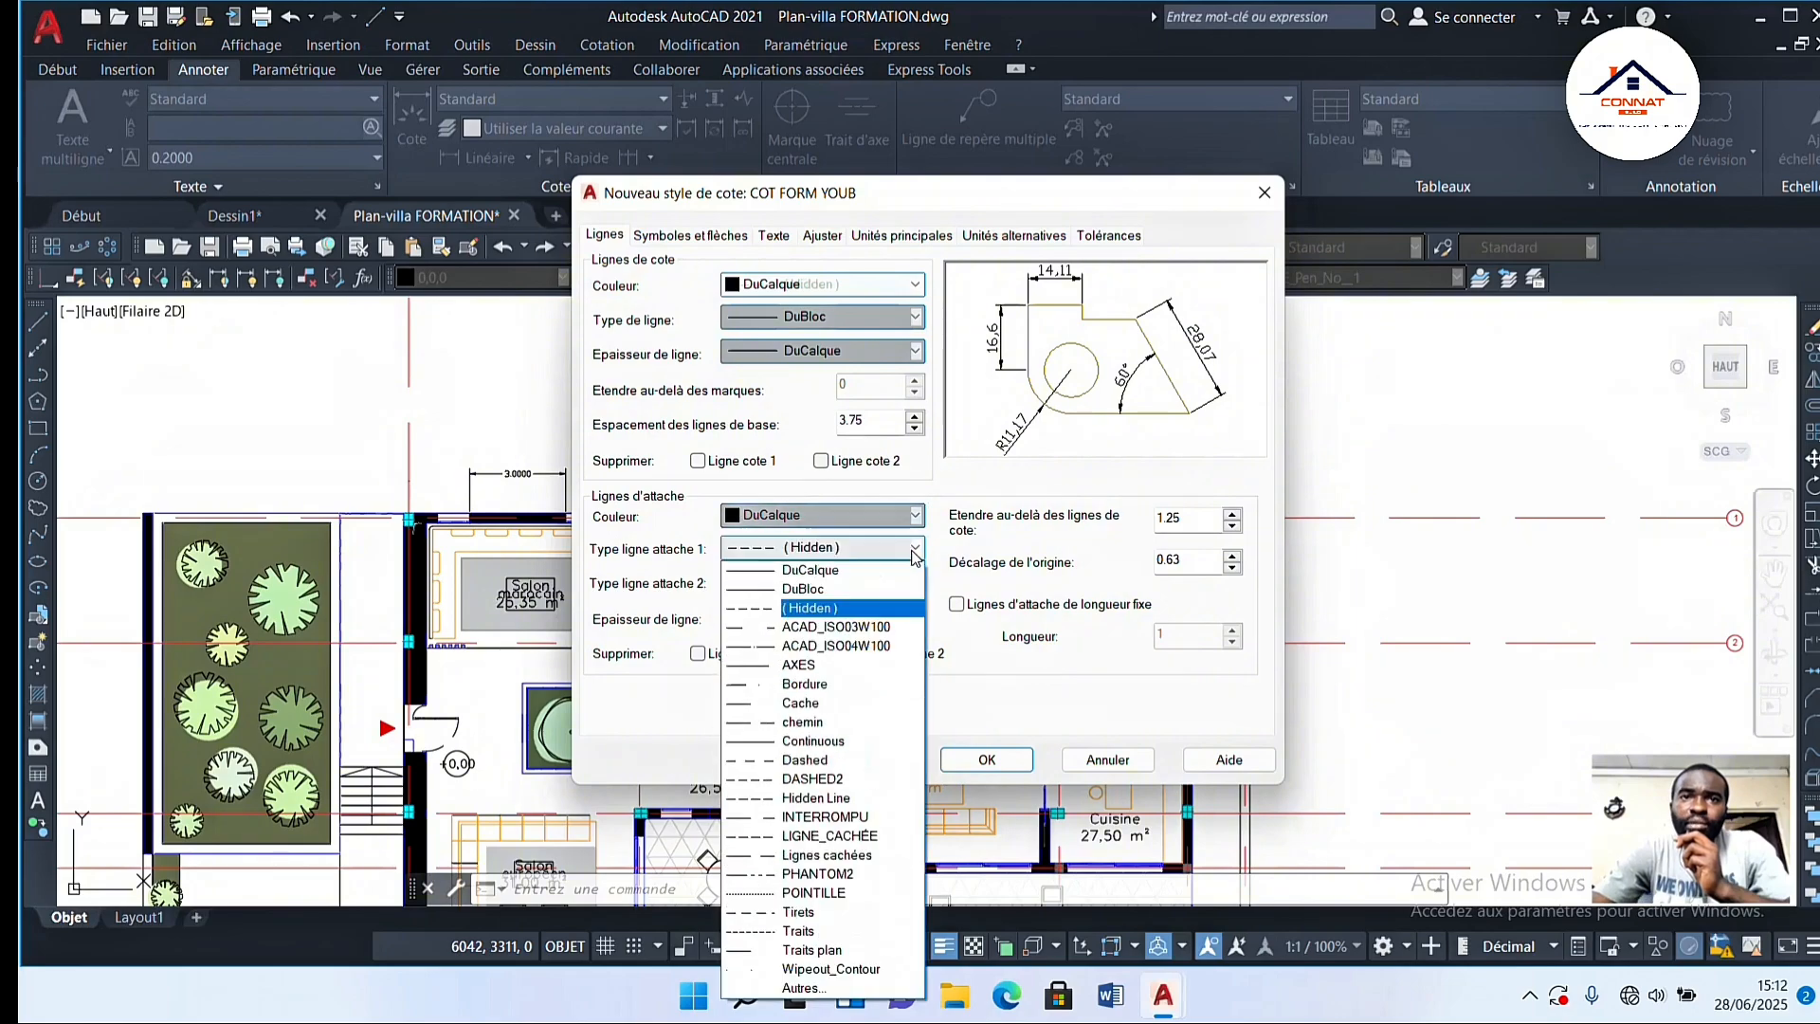
click(773, 589)
click(915, 580)
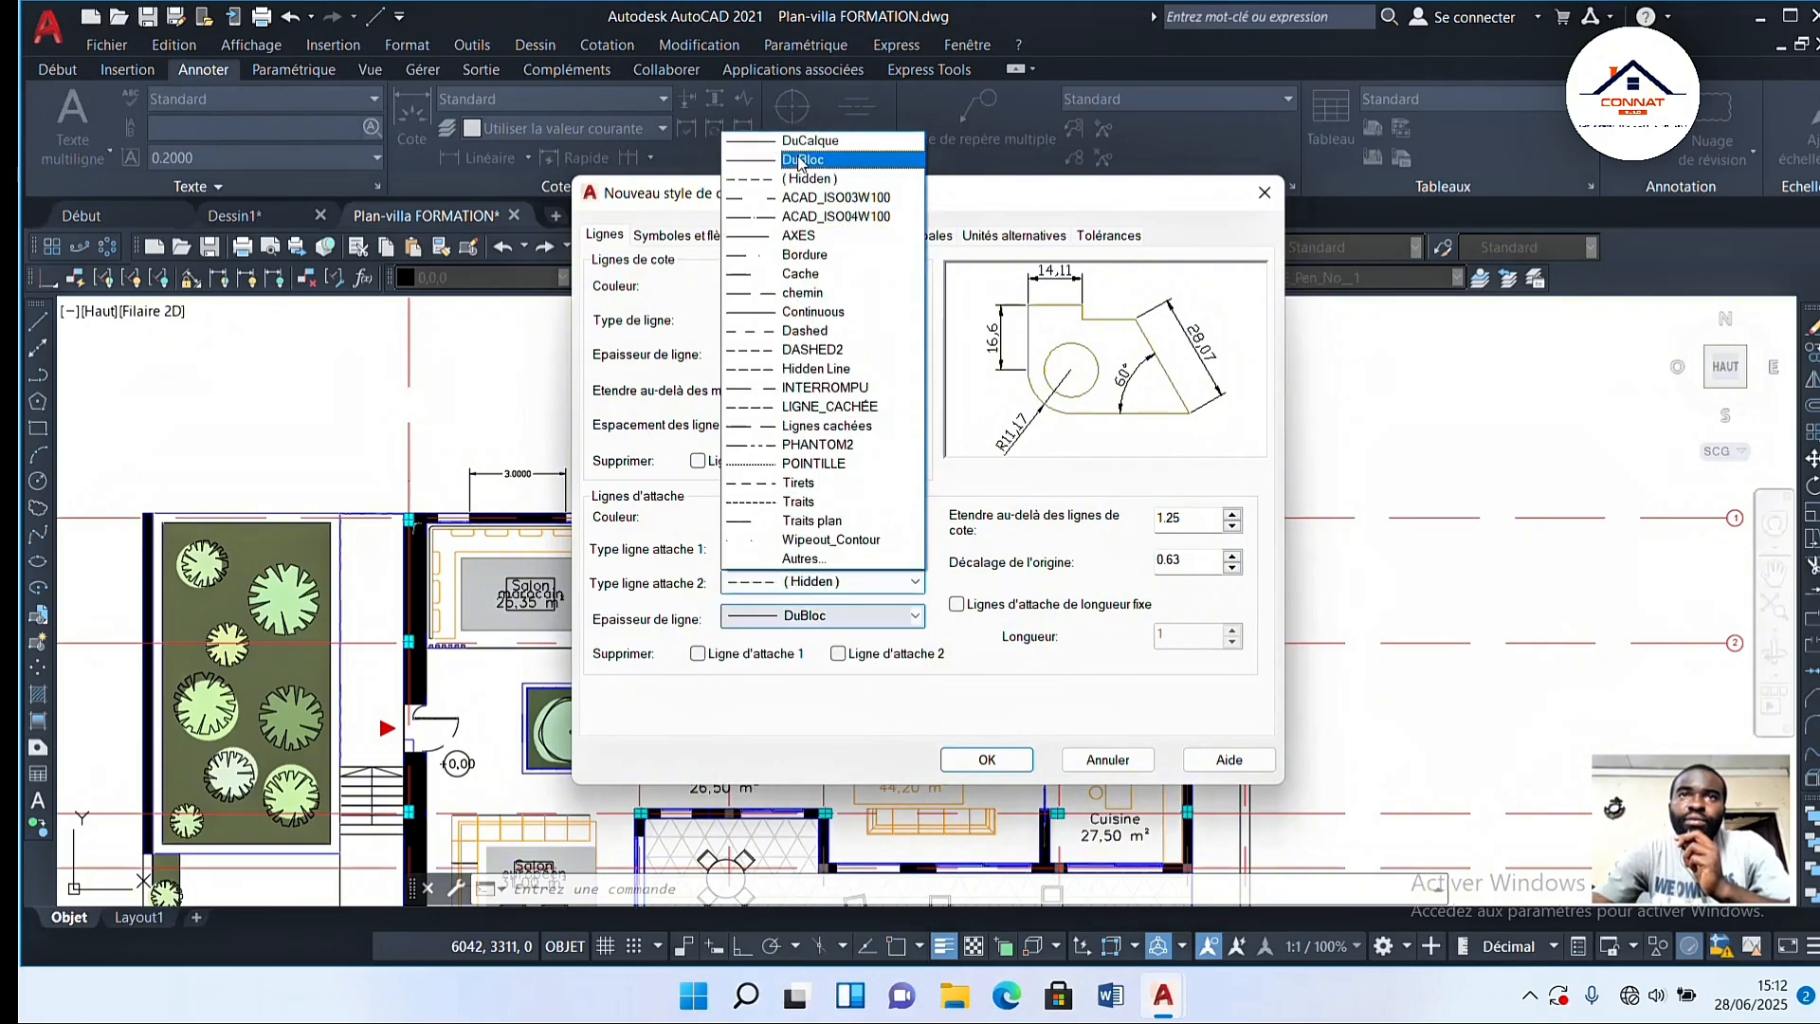
click(801, 161)
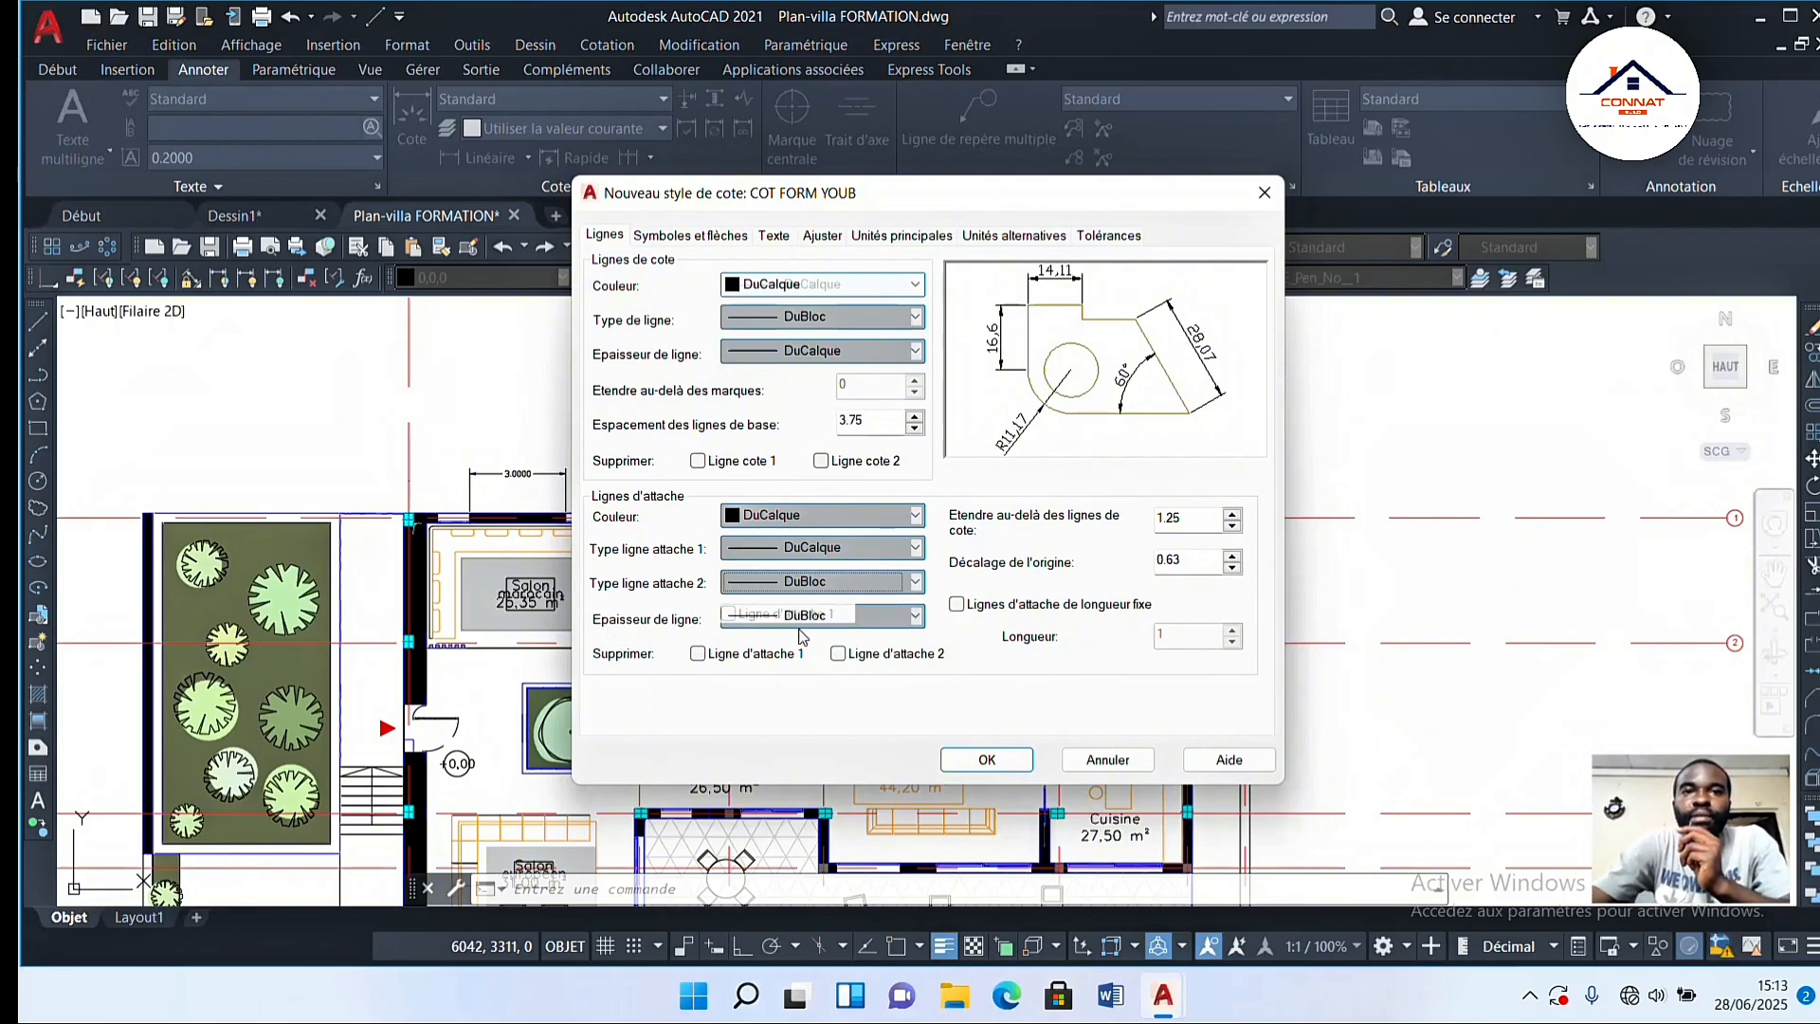
click(896, 618)
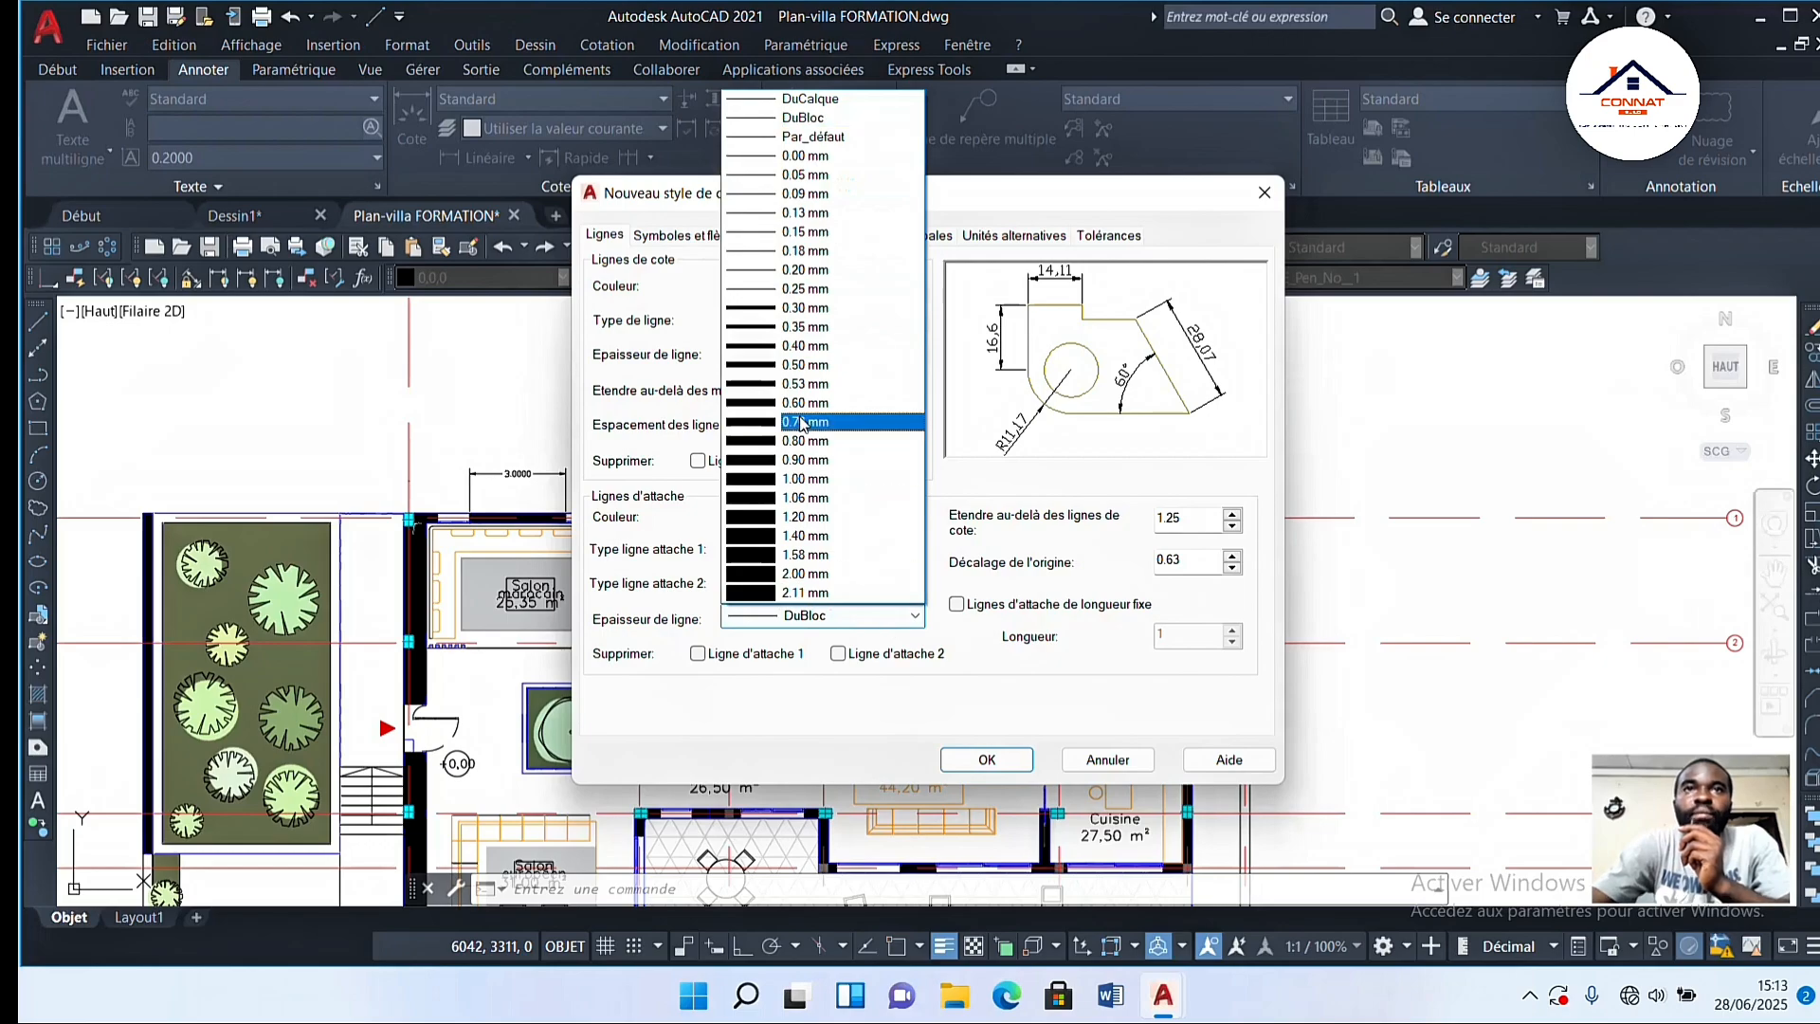
click(783, 120)
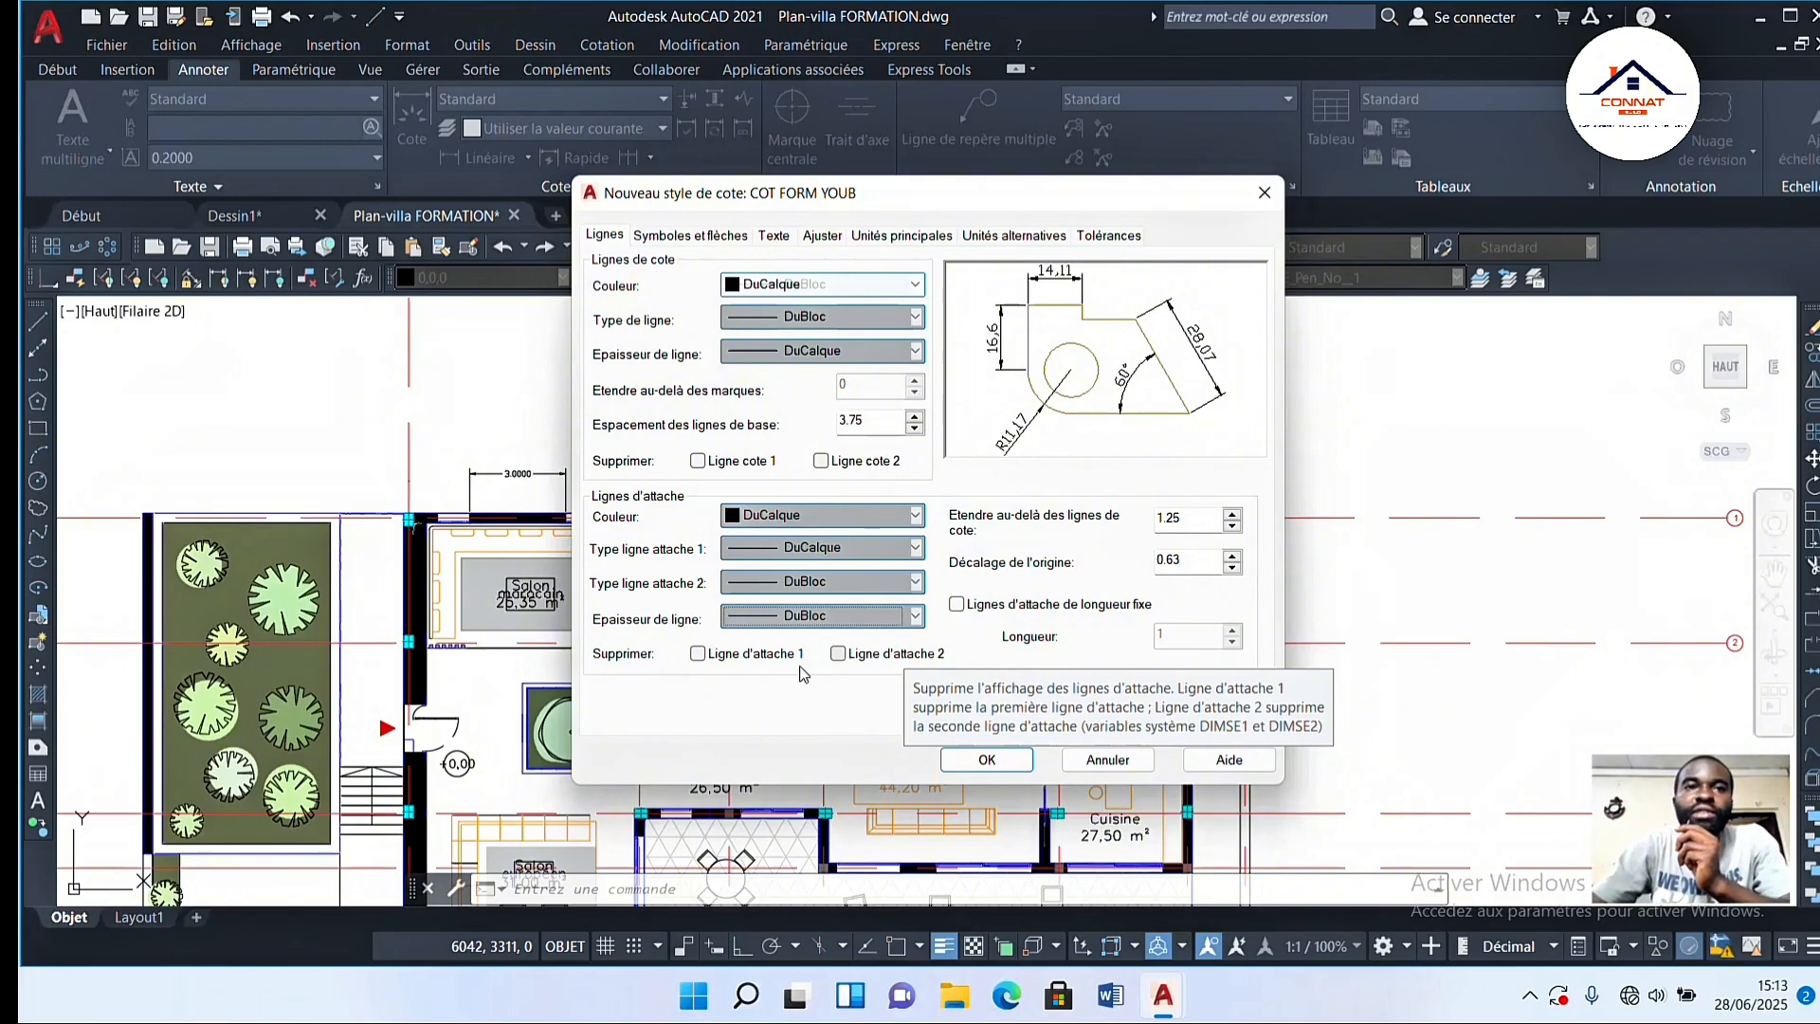
Step: Try suppressing extension line 1 and extension line 2, and restore both of them
click(697, 656)
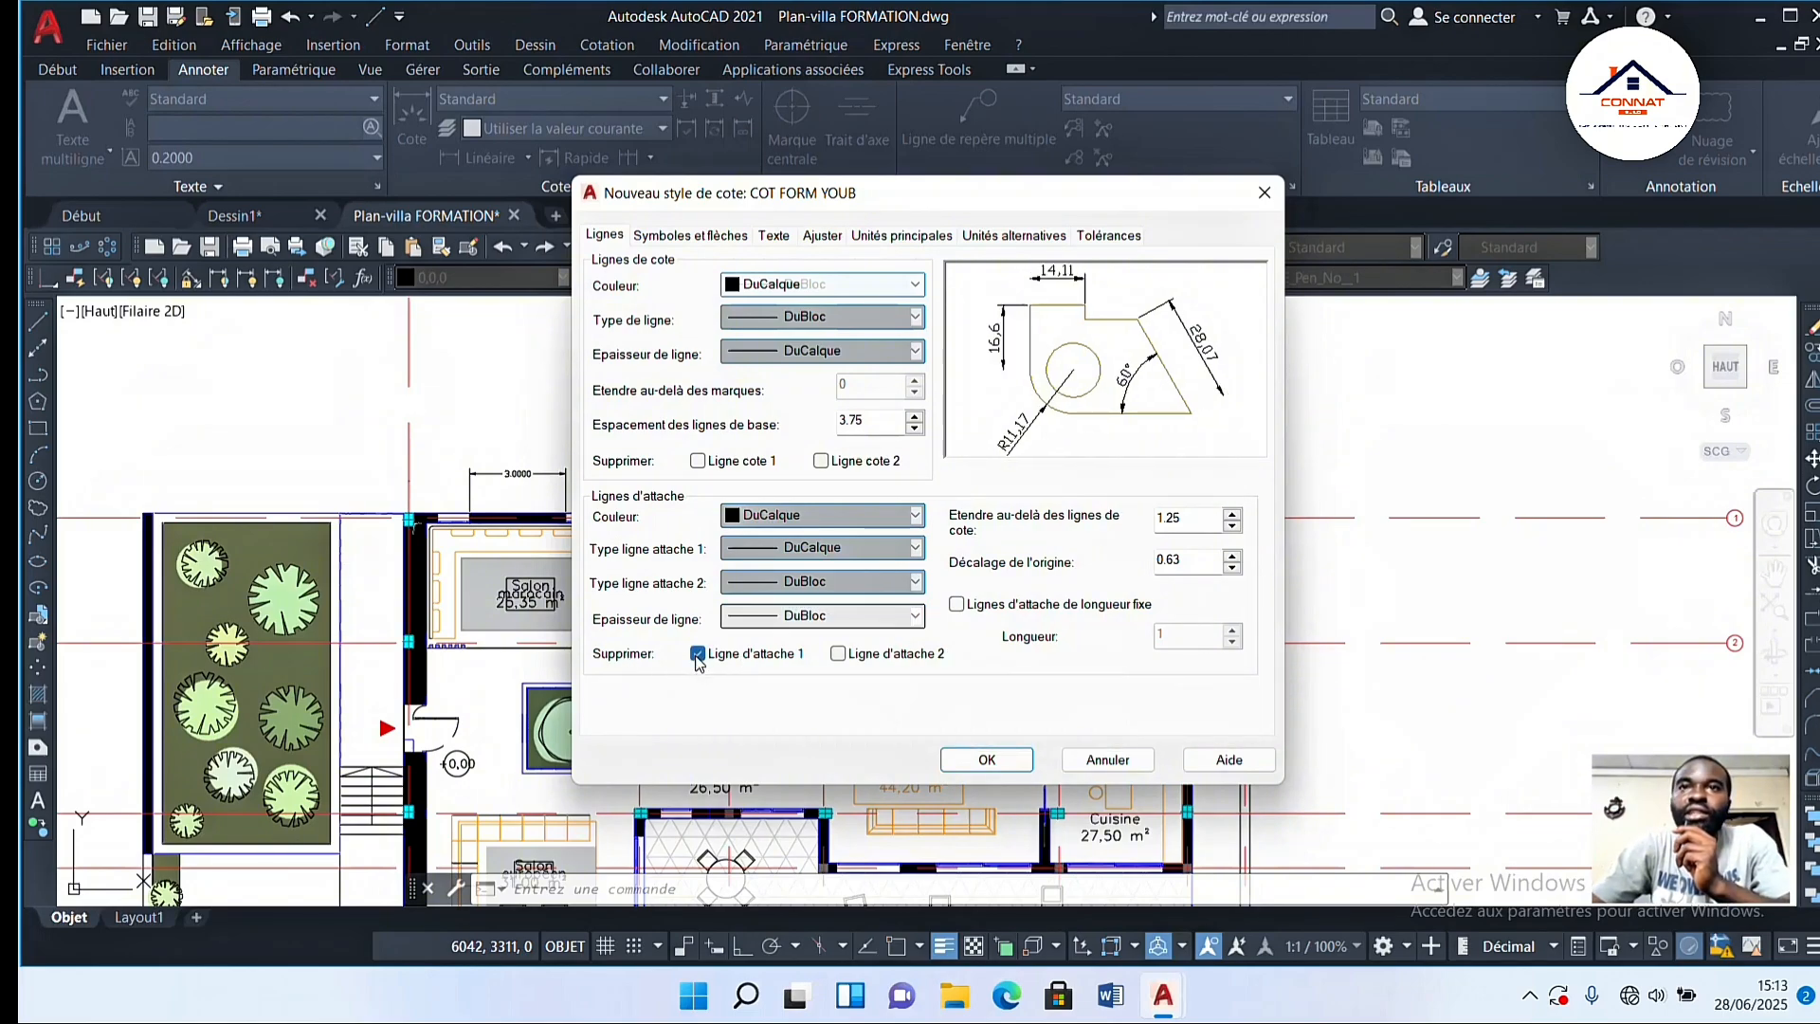
click(838, 656)
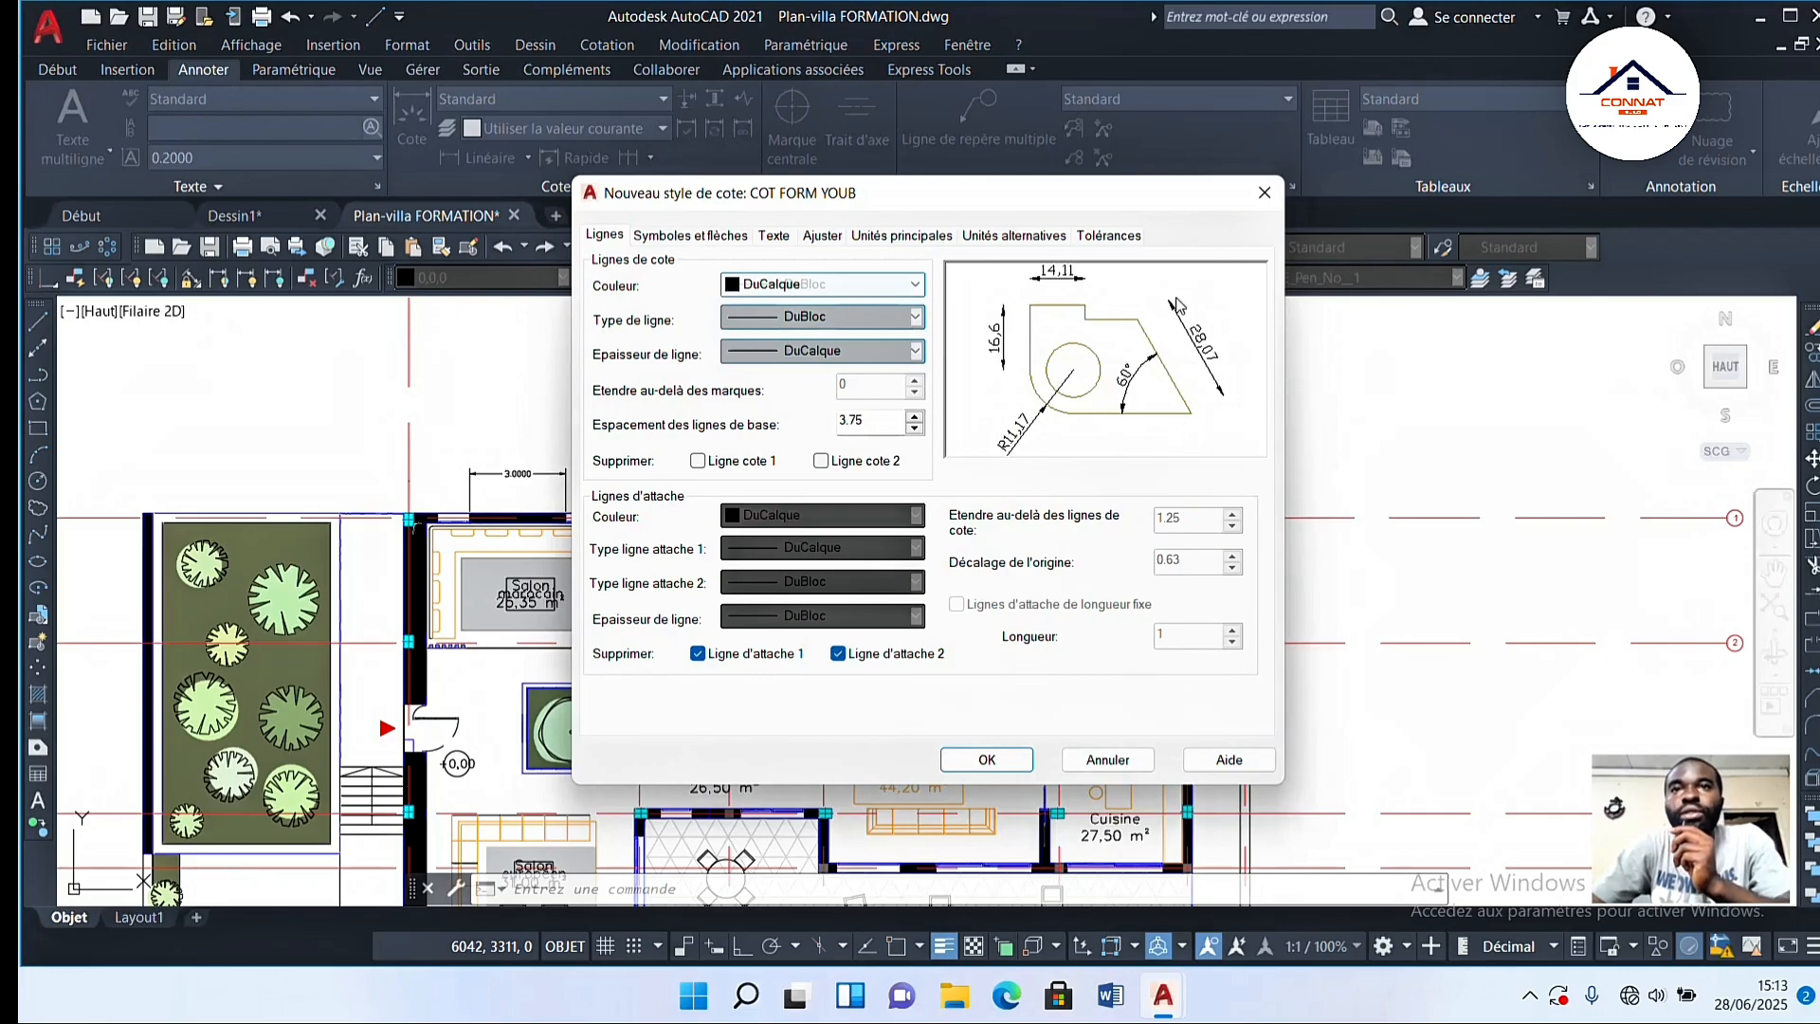
click(840, 656)
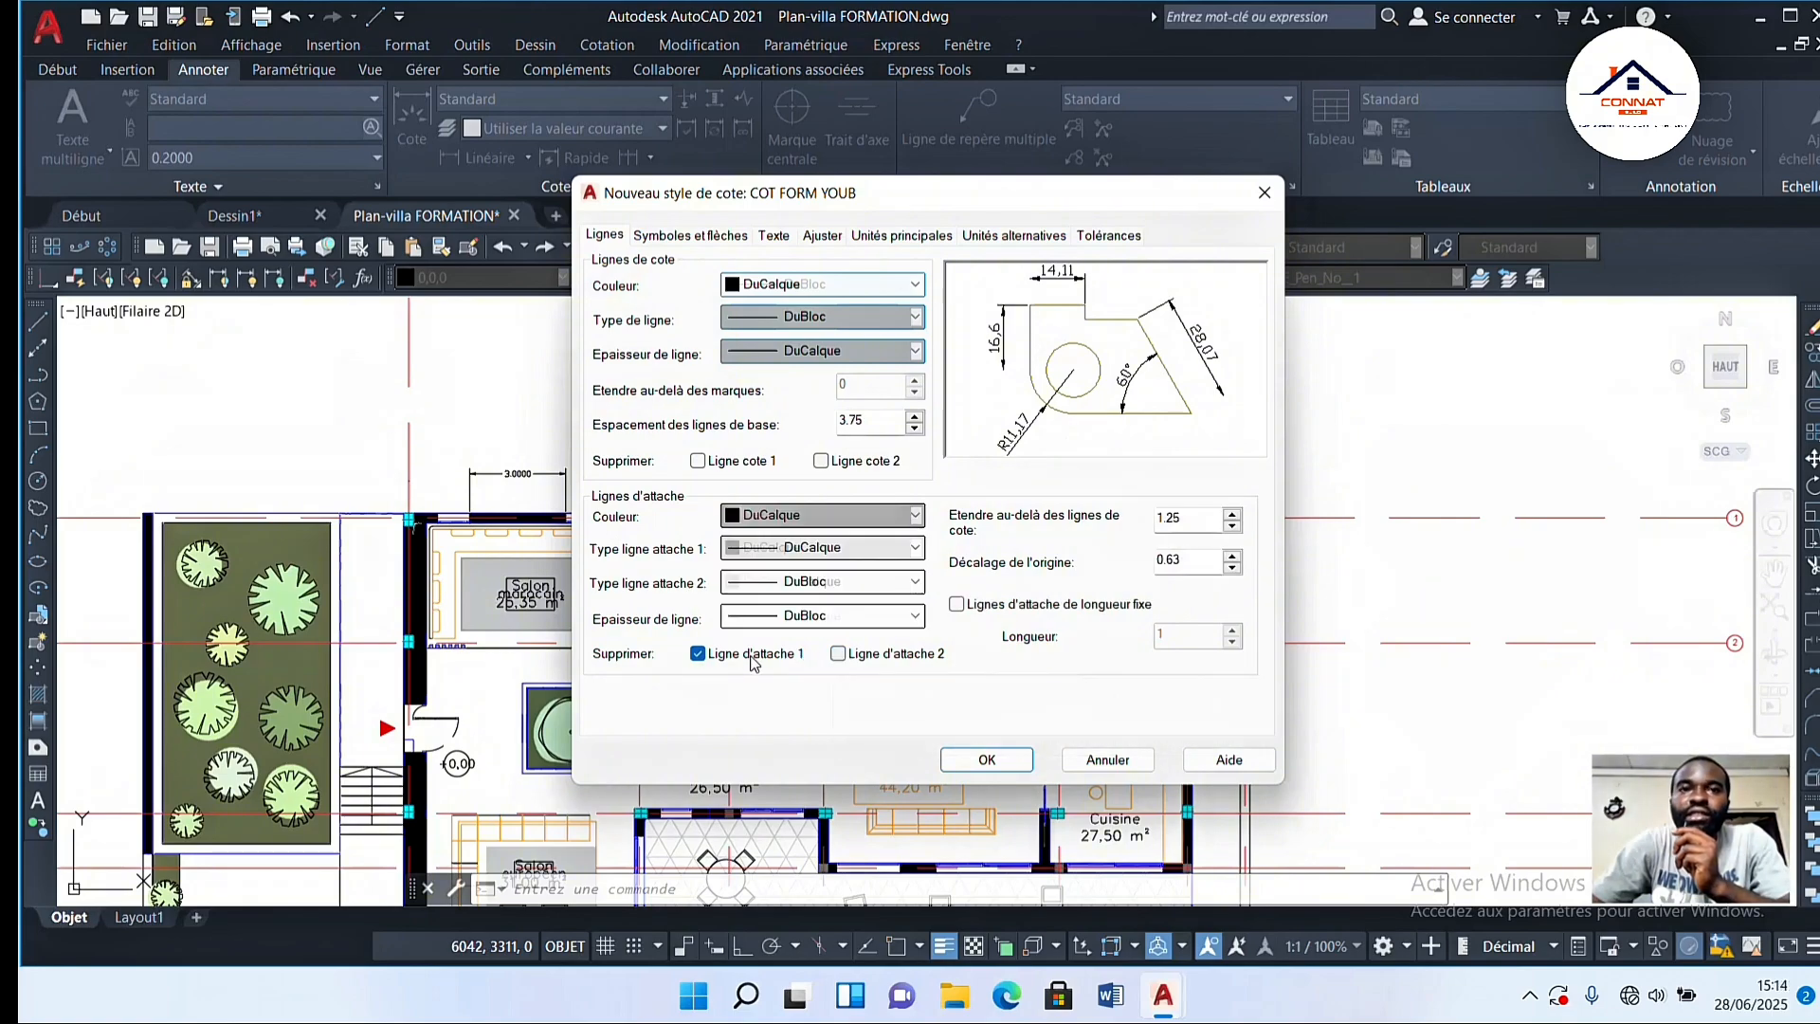
click(698, 654)
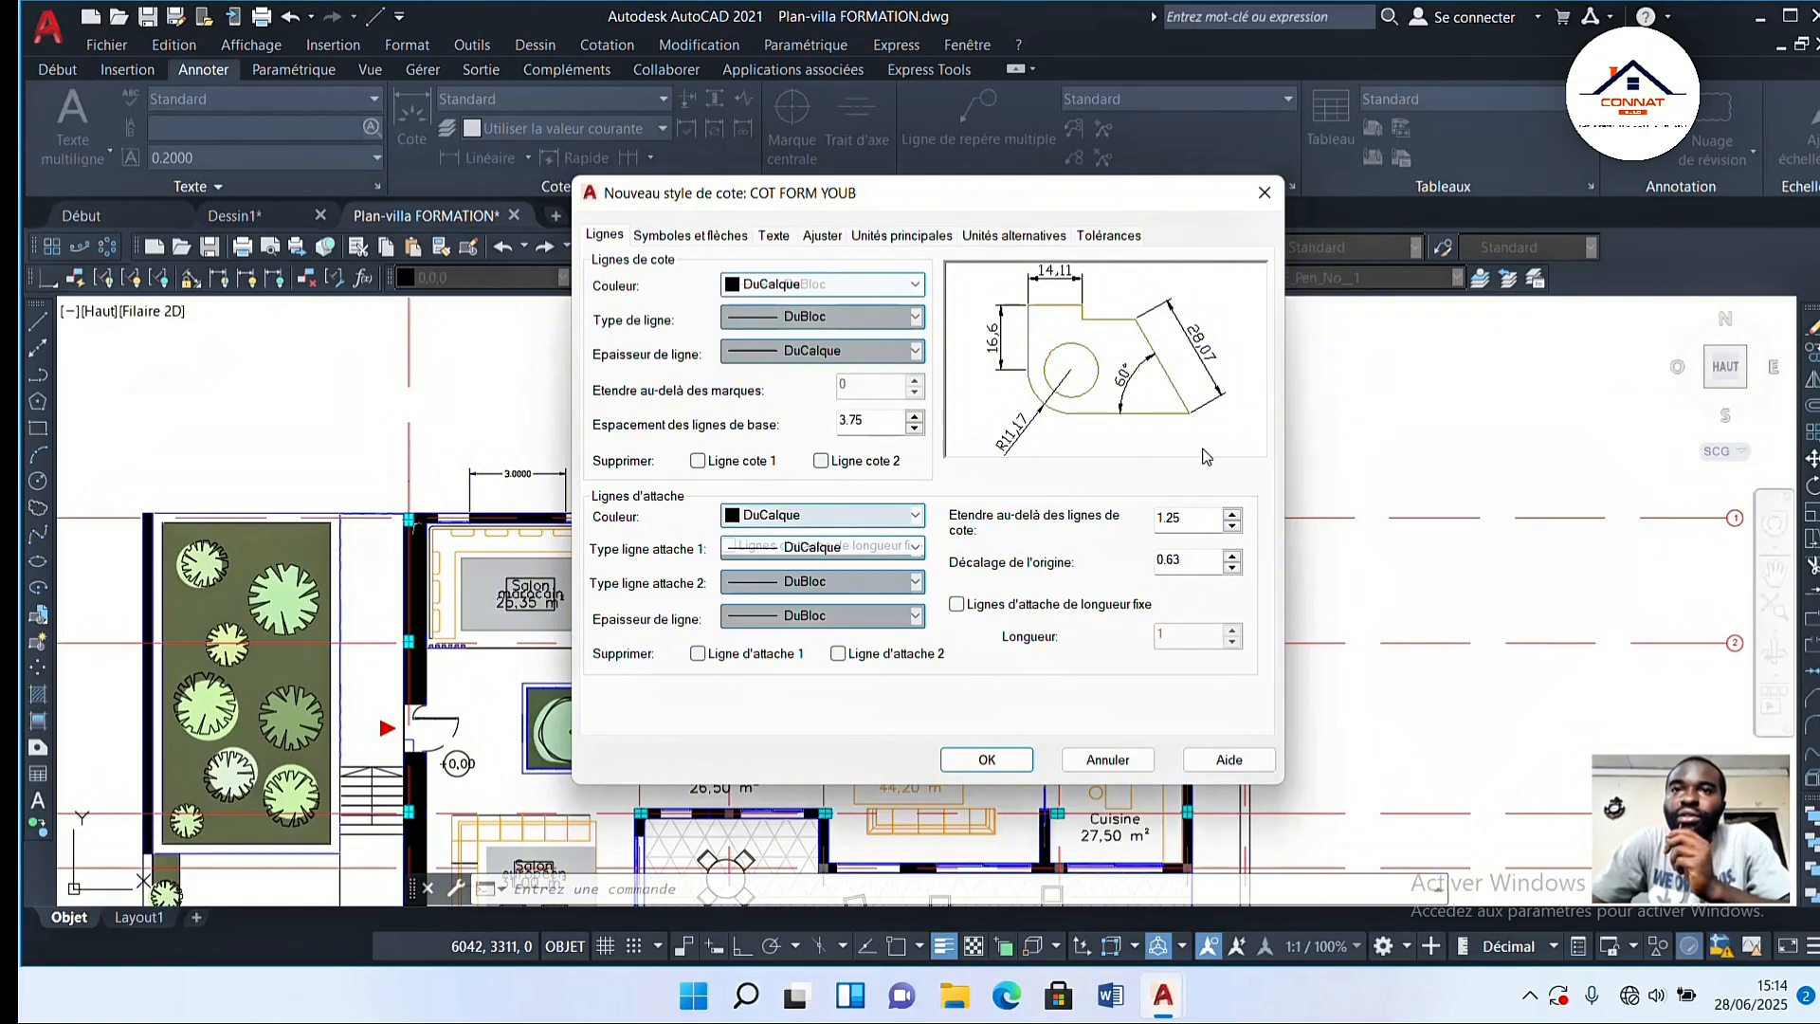
Step: Try 5 as the extension beyond the dimension lines and settle on 2
click(1161, 518)
click(1158, 520)
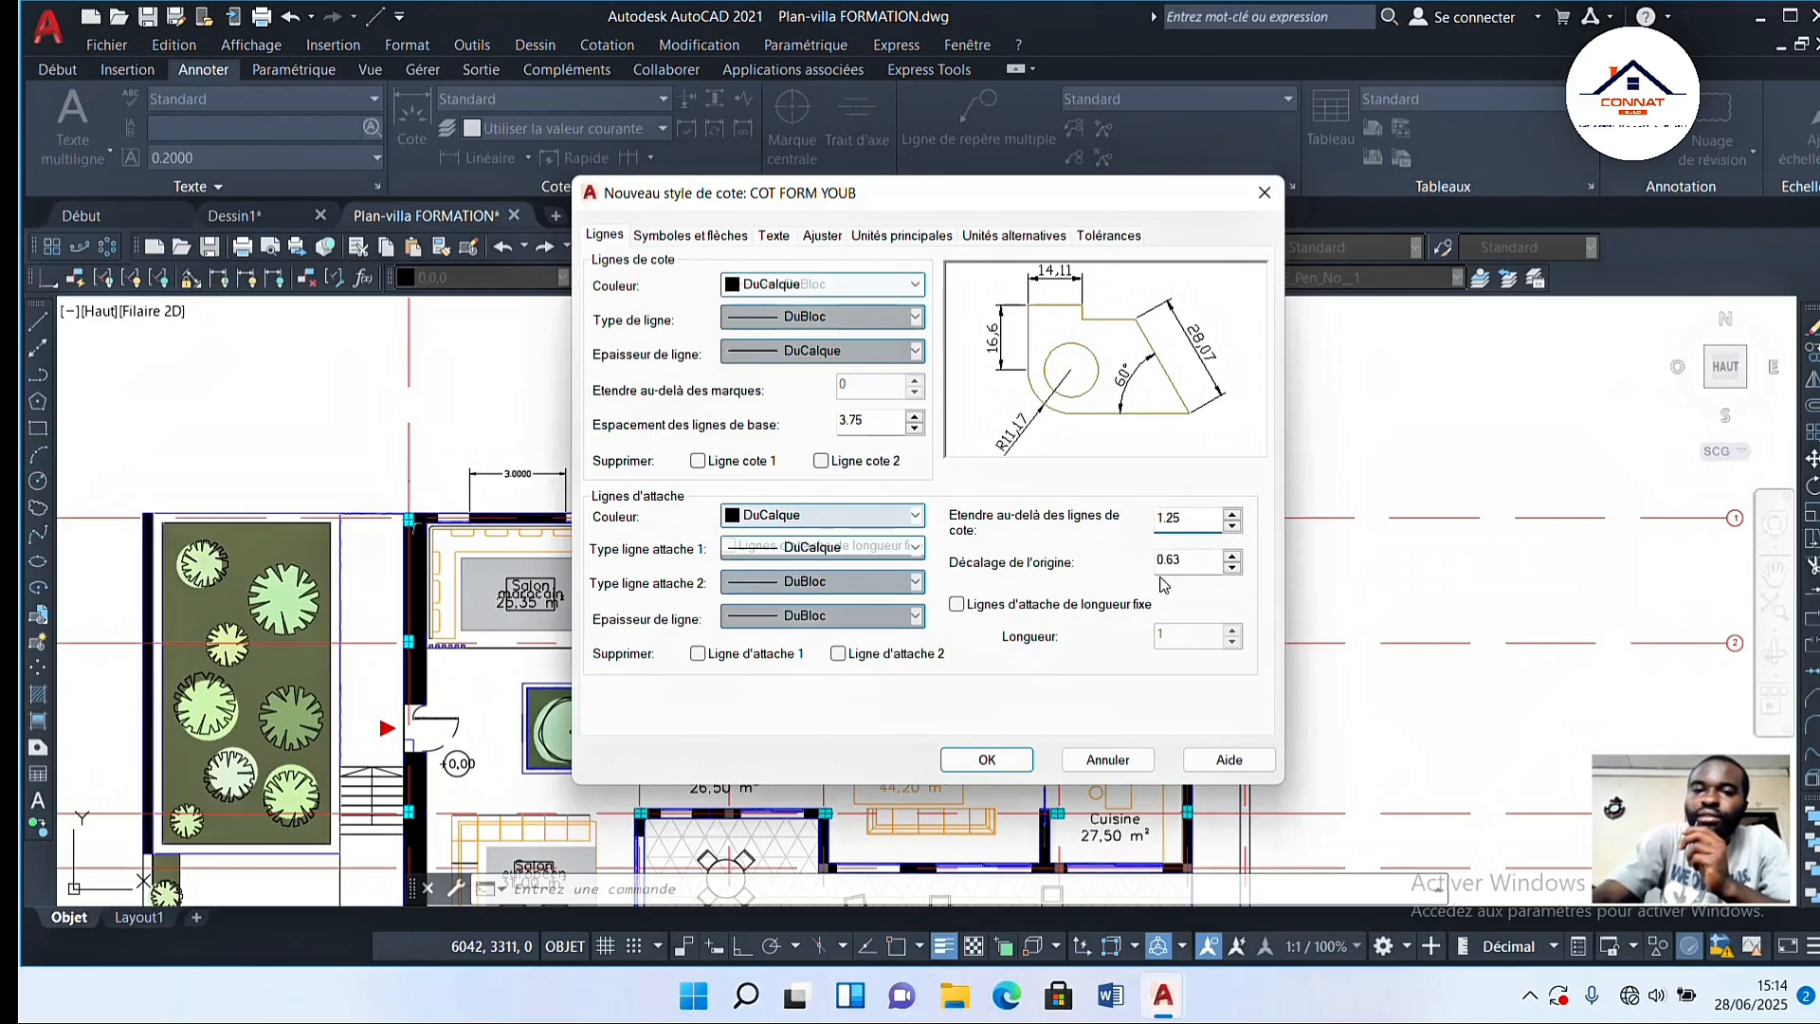
text(5)
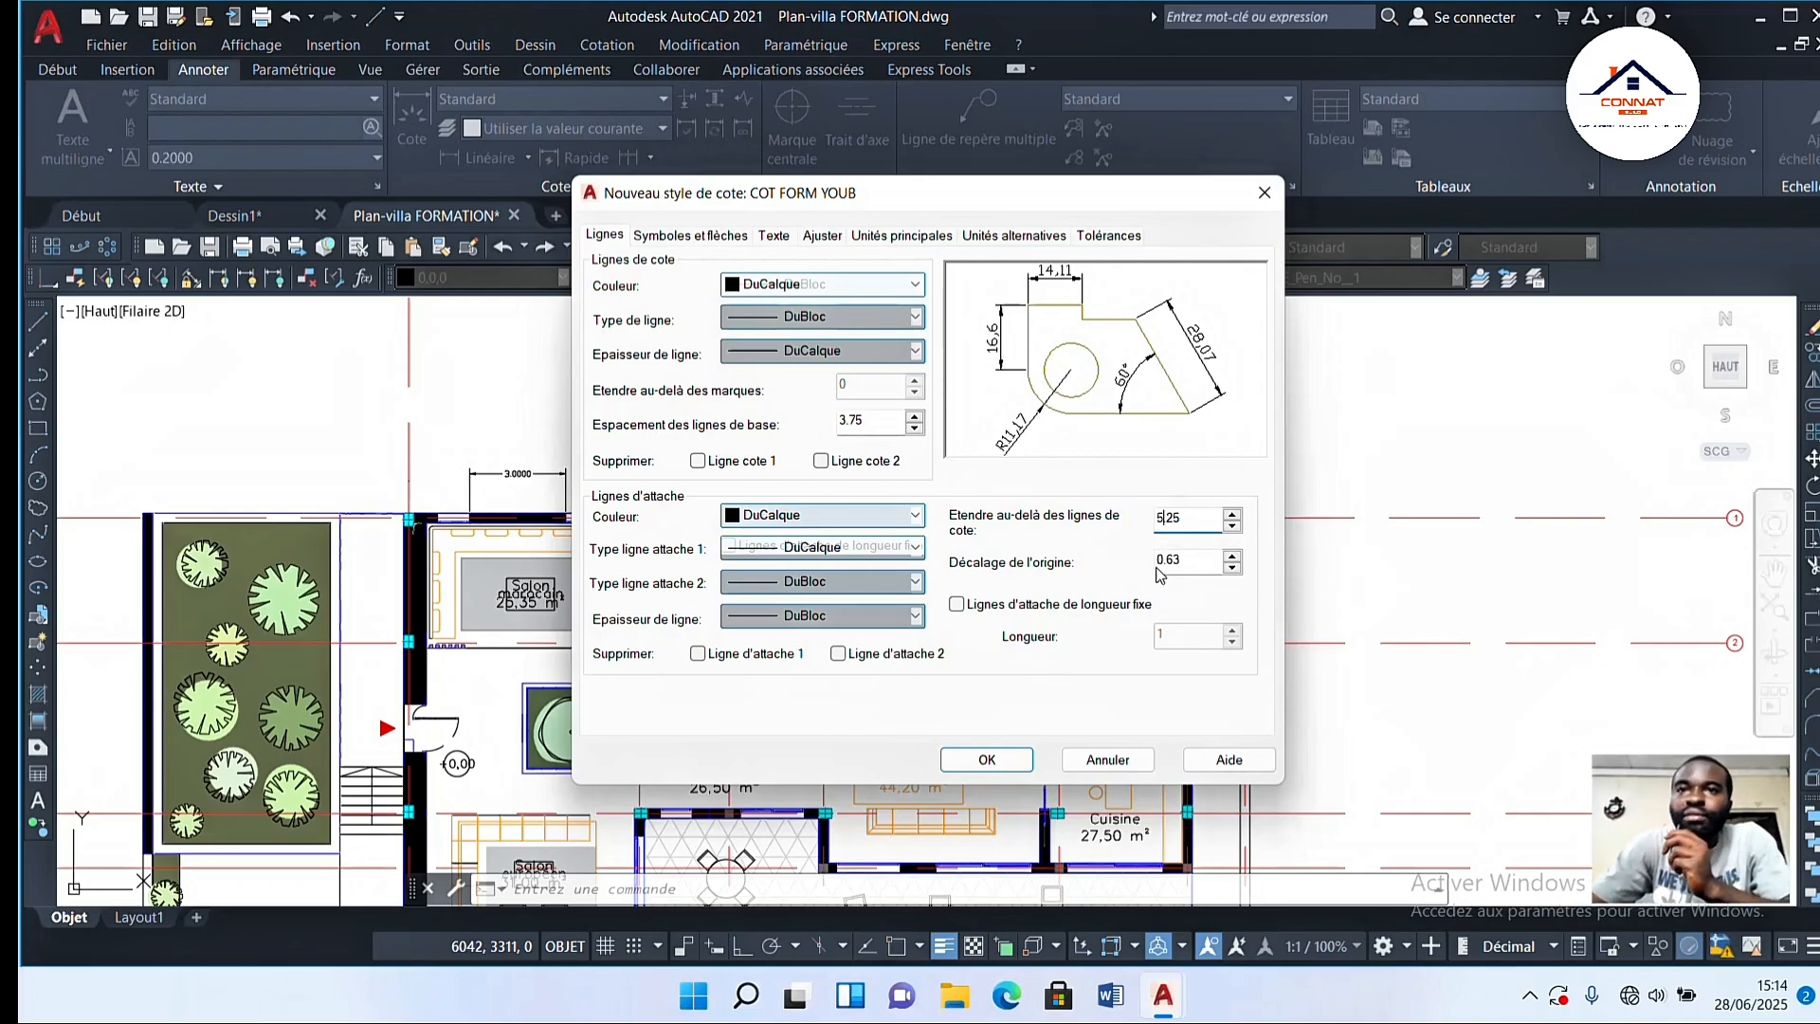
key(Delete)
key(Delete)
key(Delete)
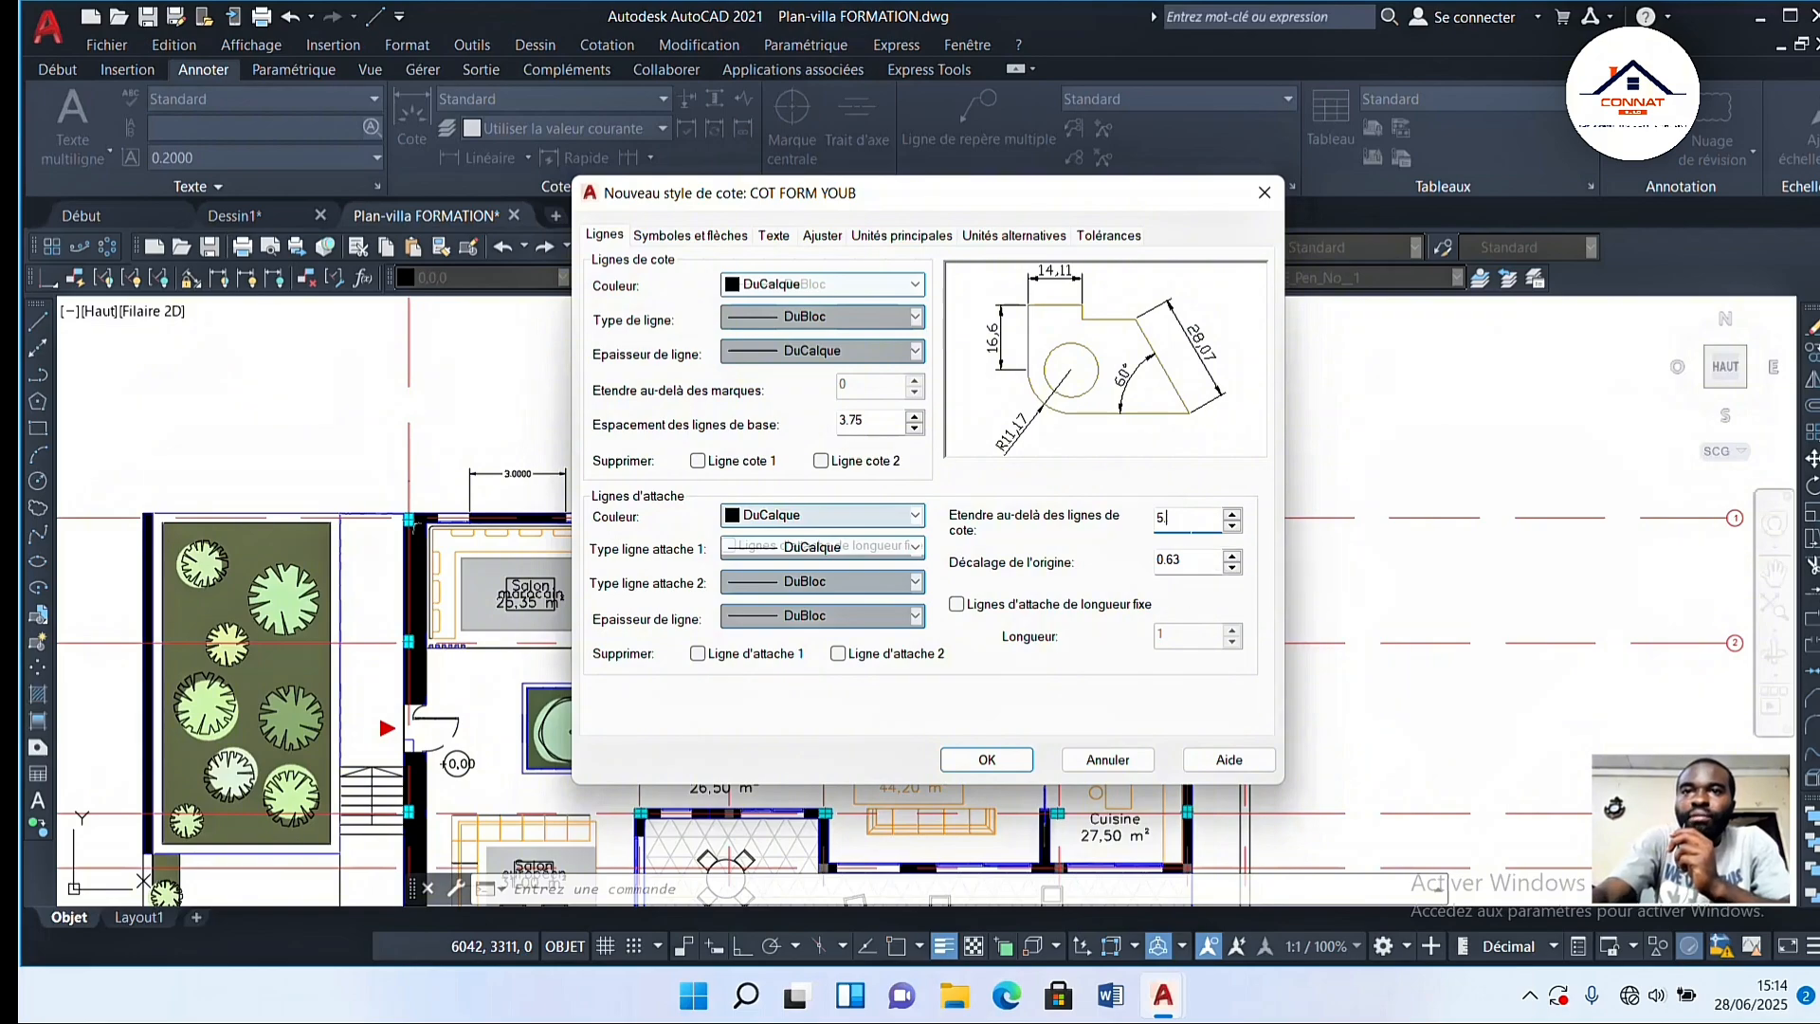
key(Delete)
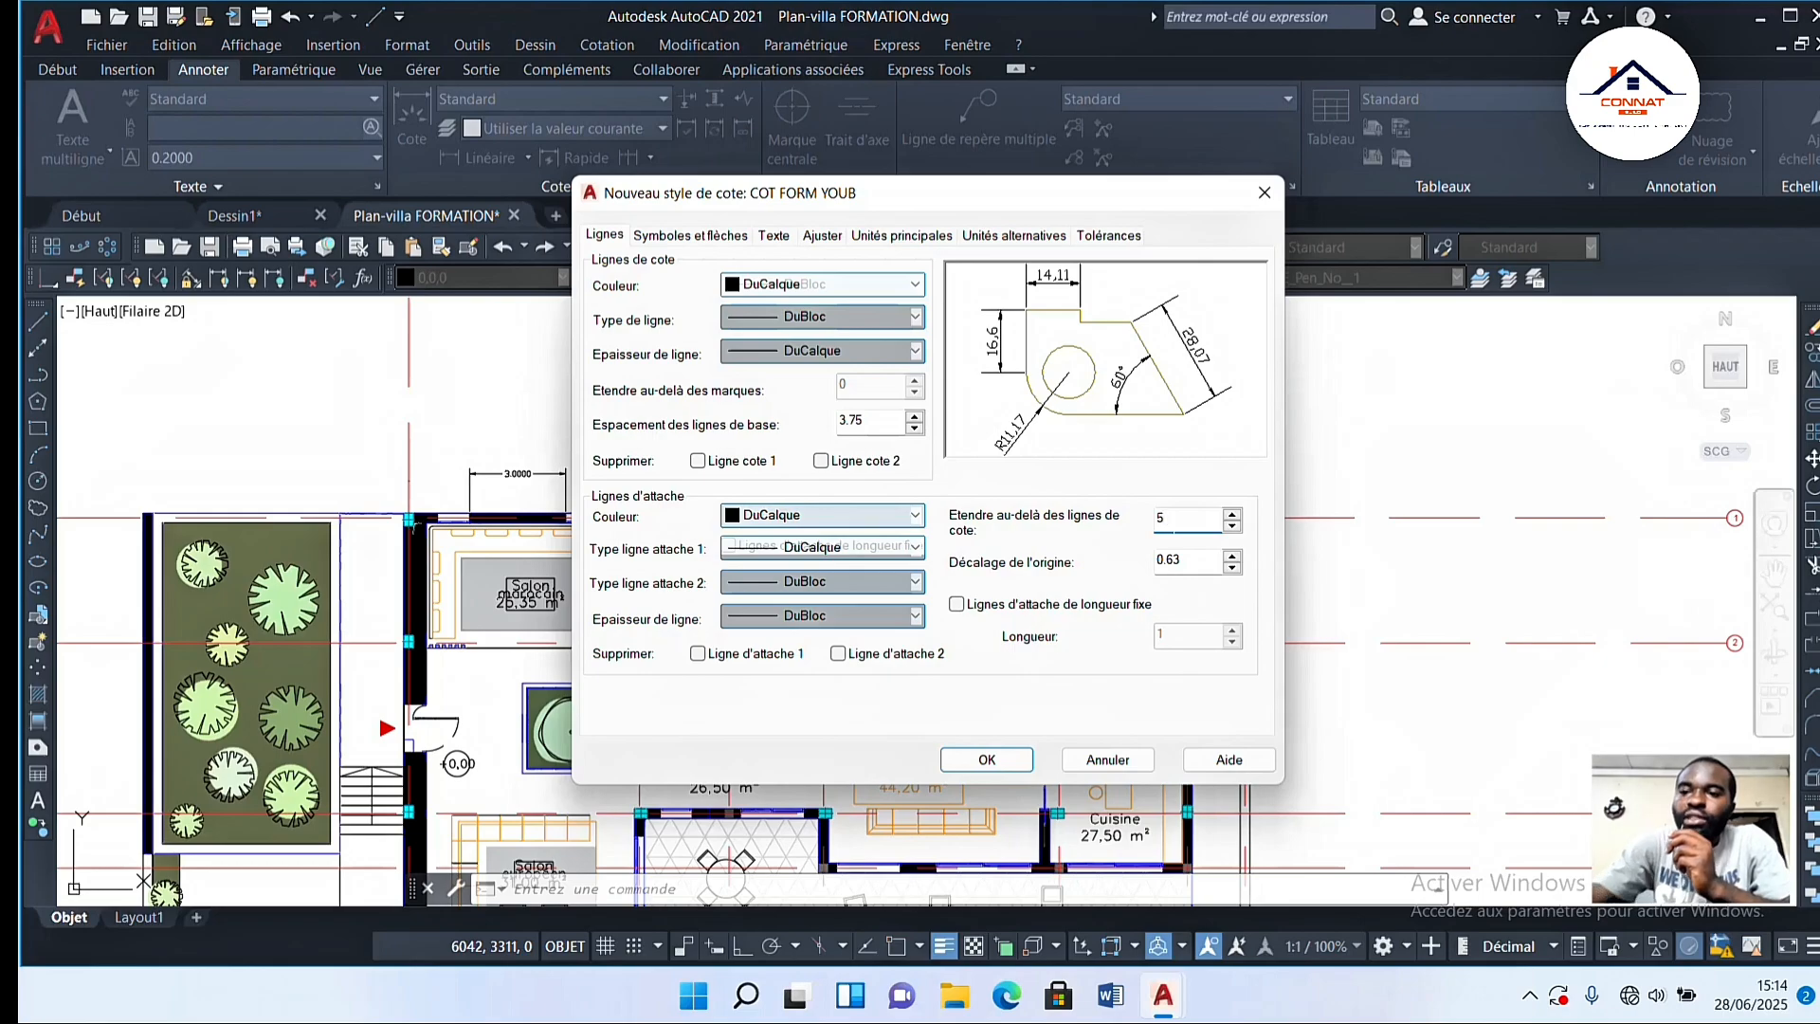
text(2)
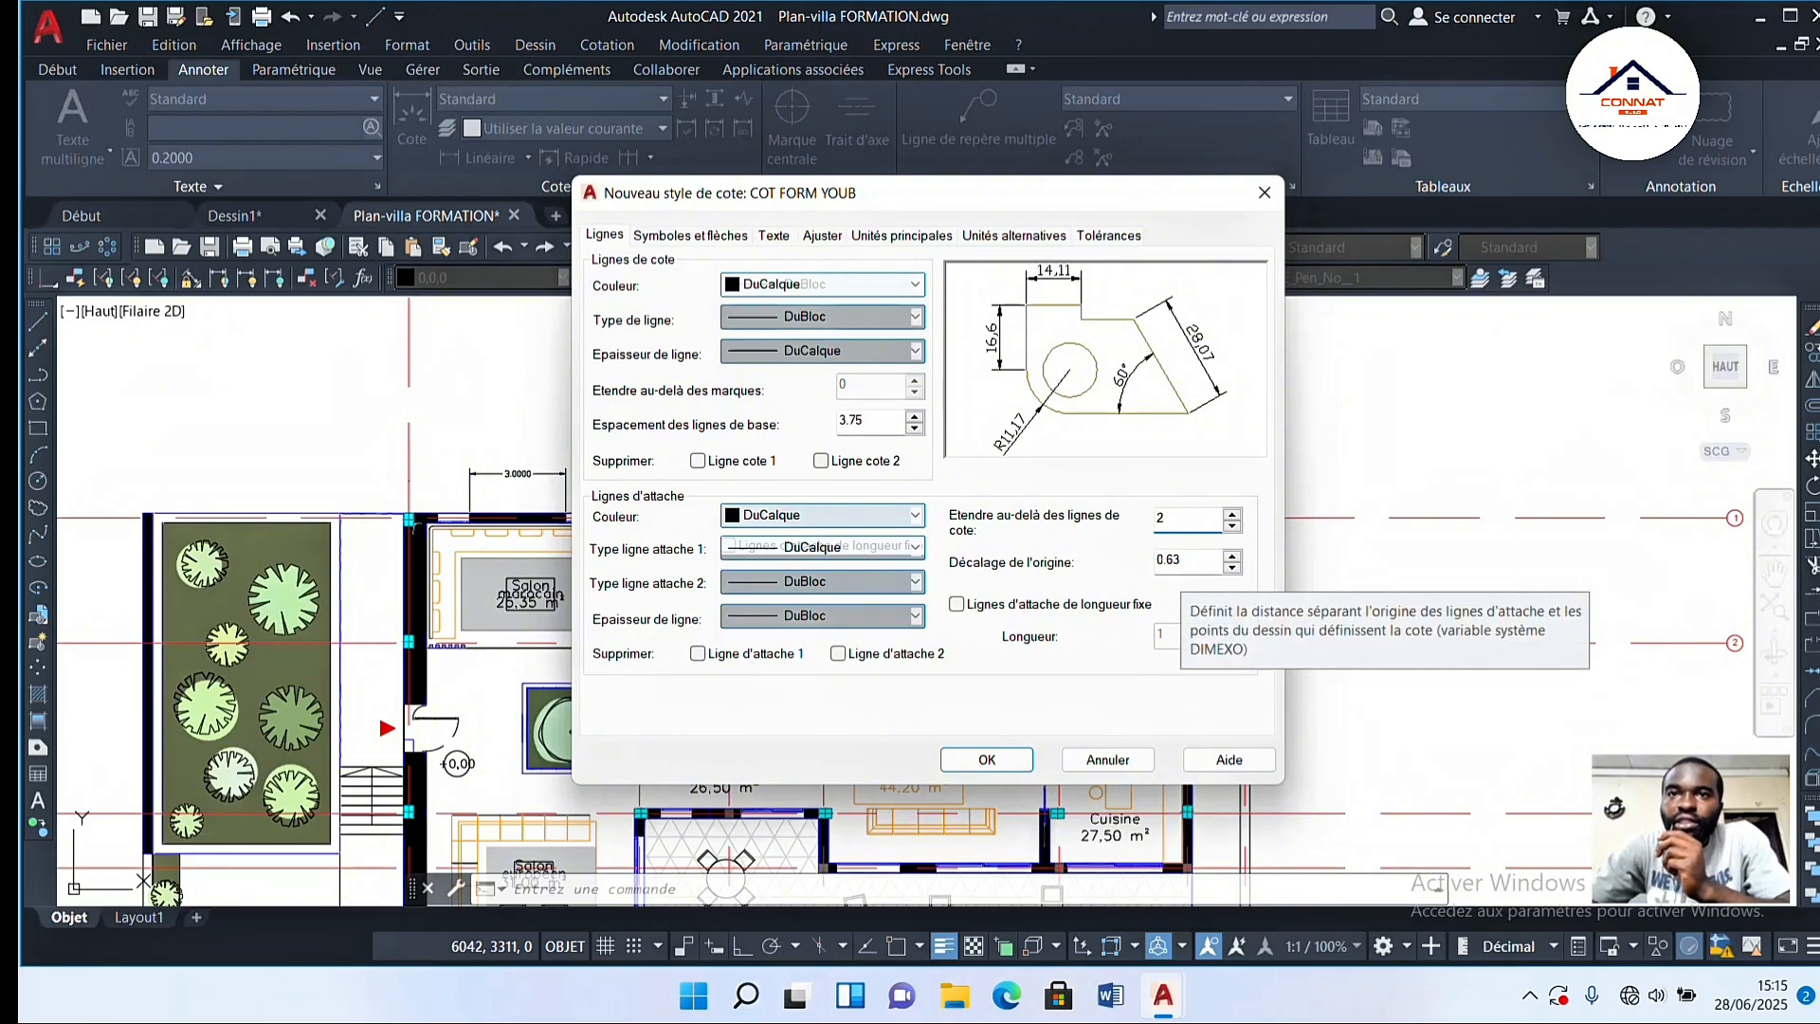
Step: Set the extension lines' offset from the origin to 3
click(1165, 561)
key(BackSpace)
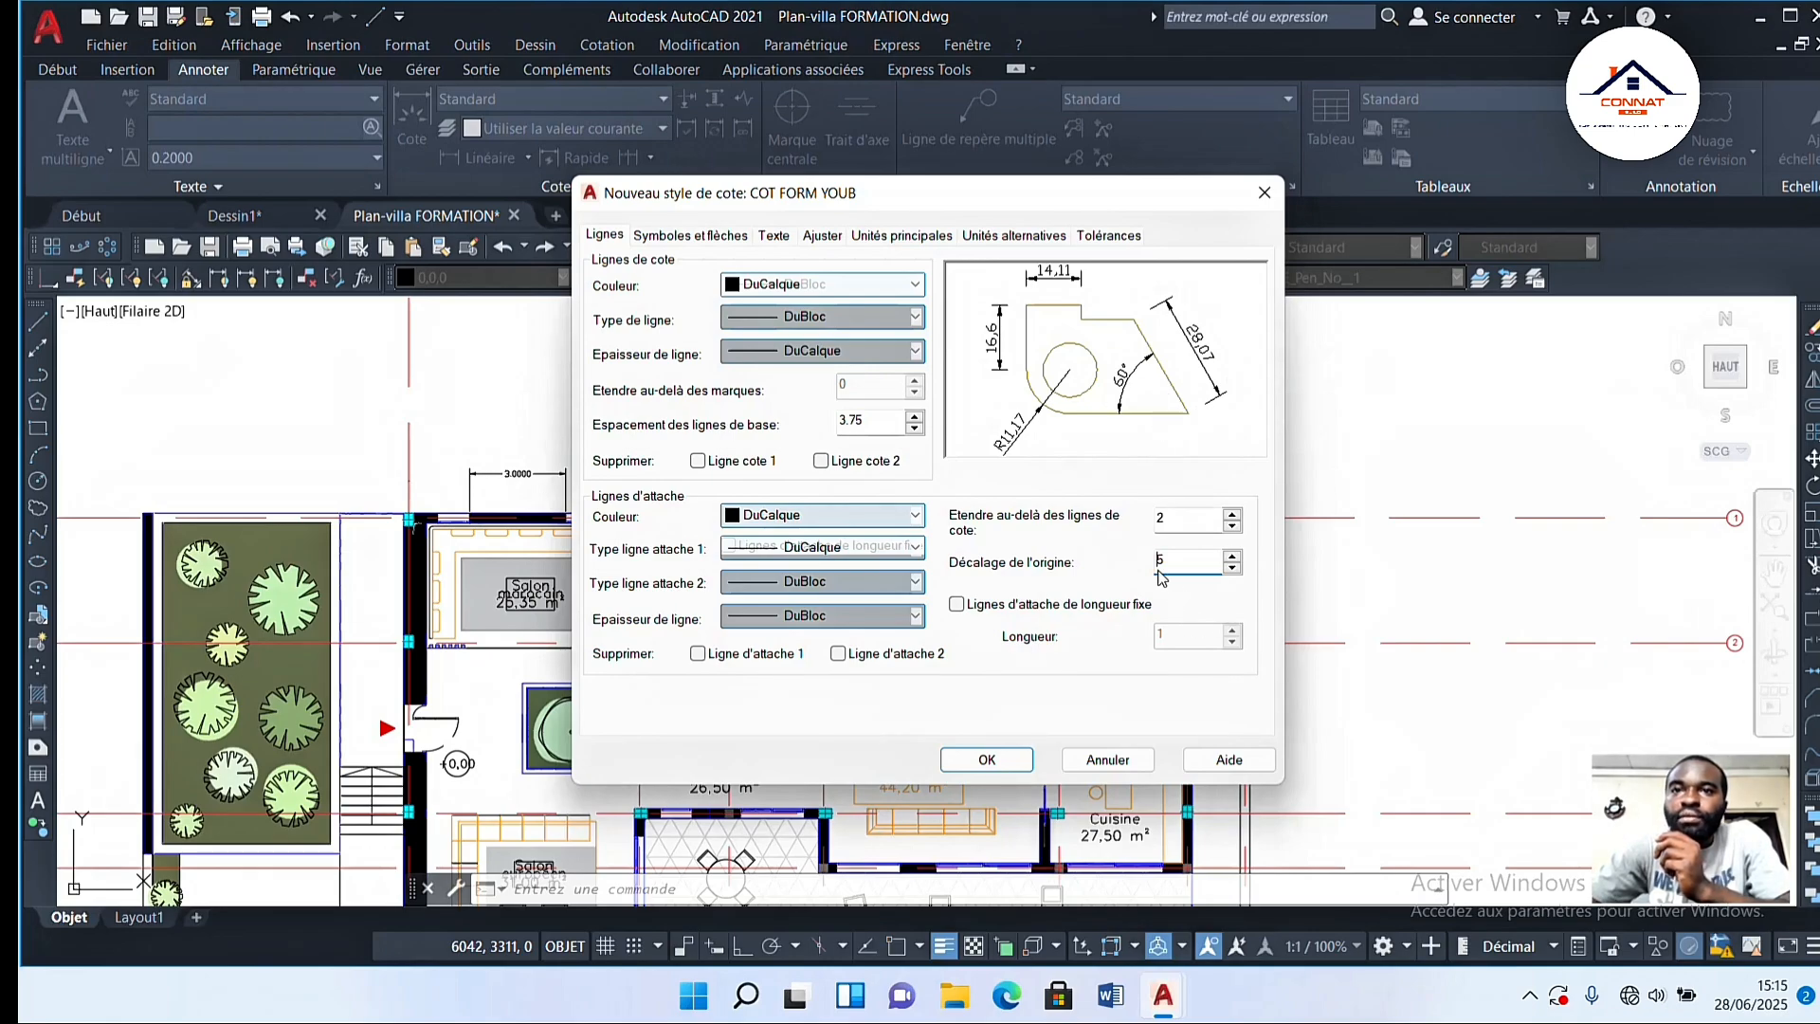
key(BackSpace)
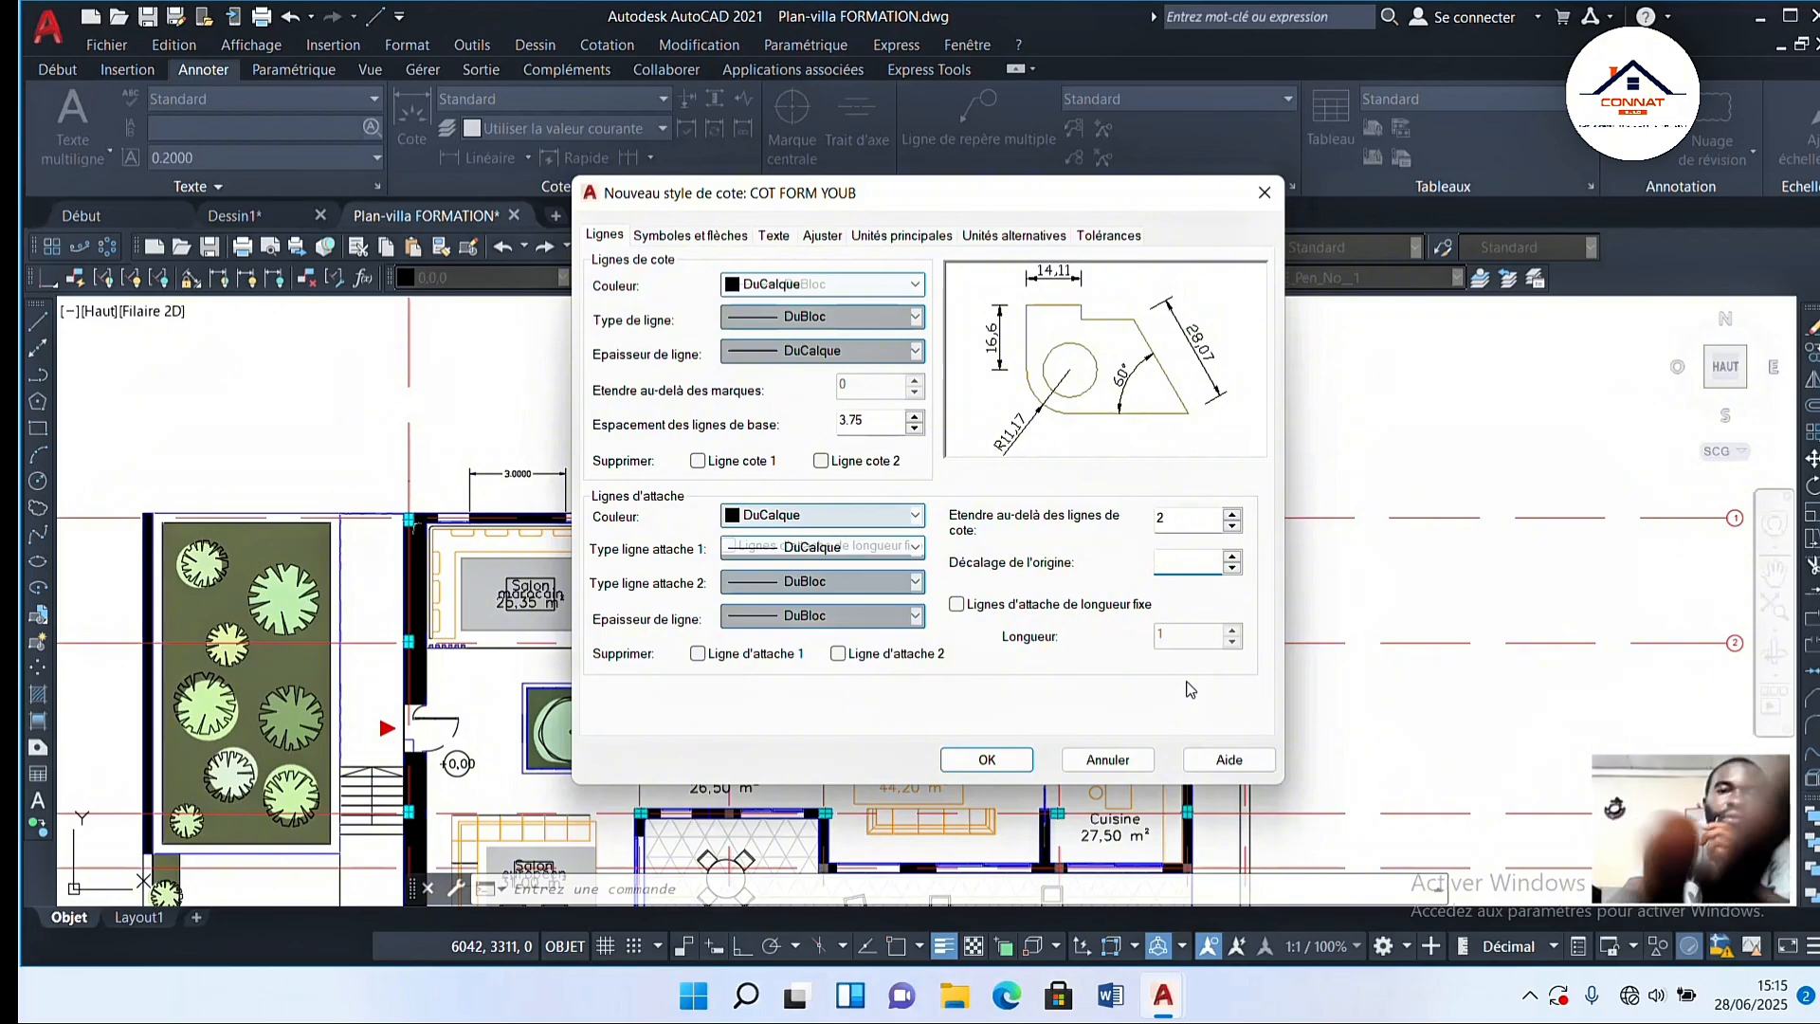
text(3)
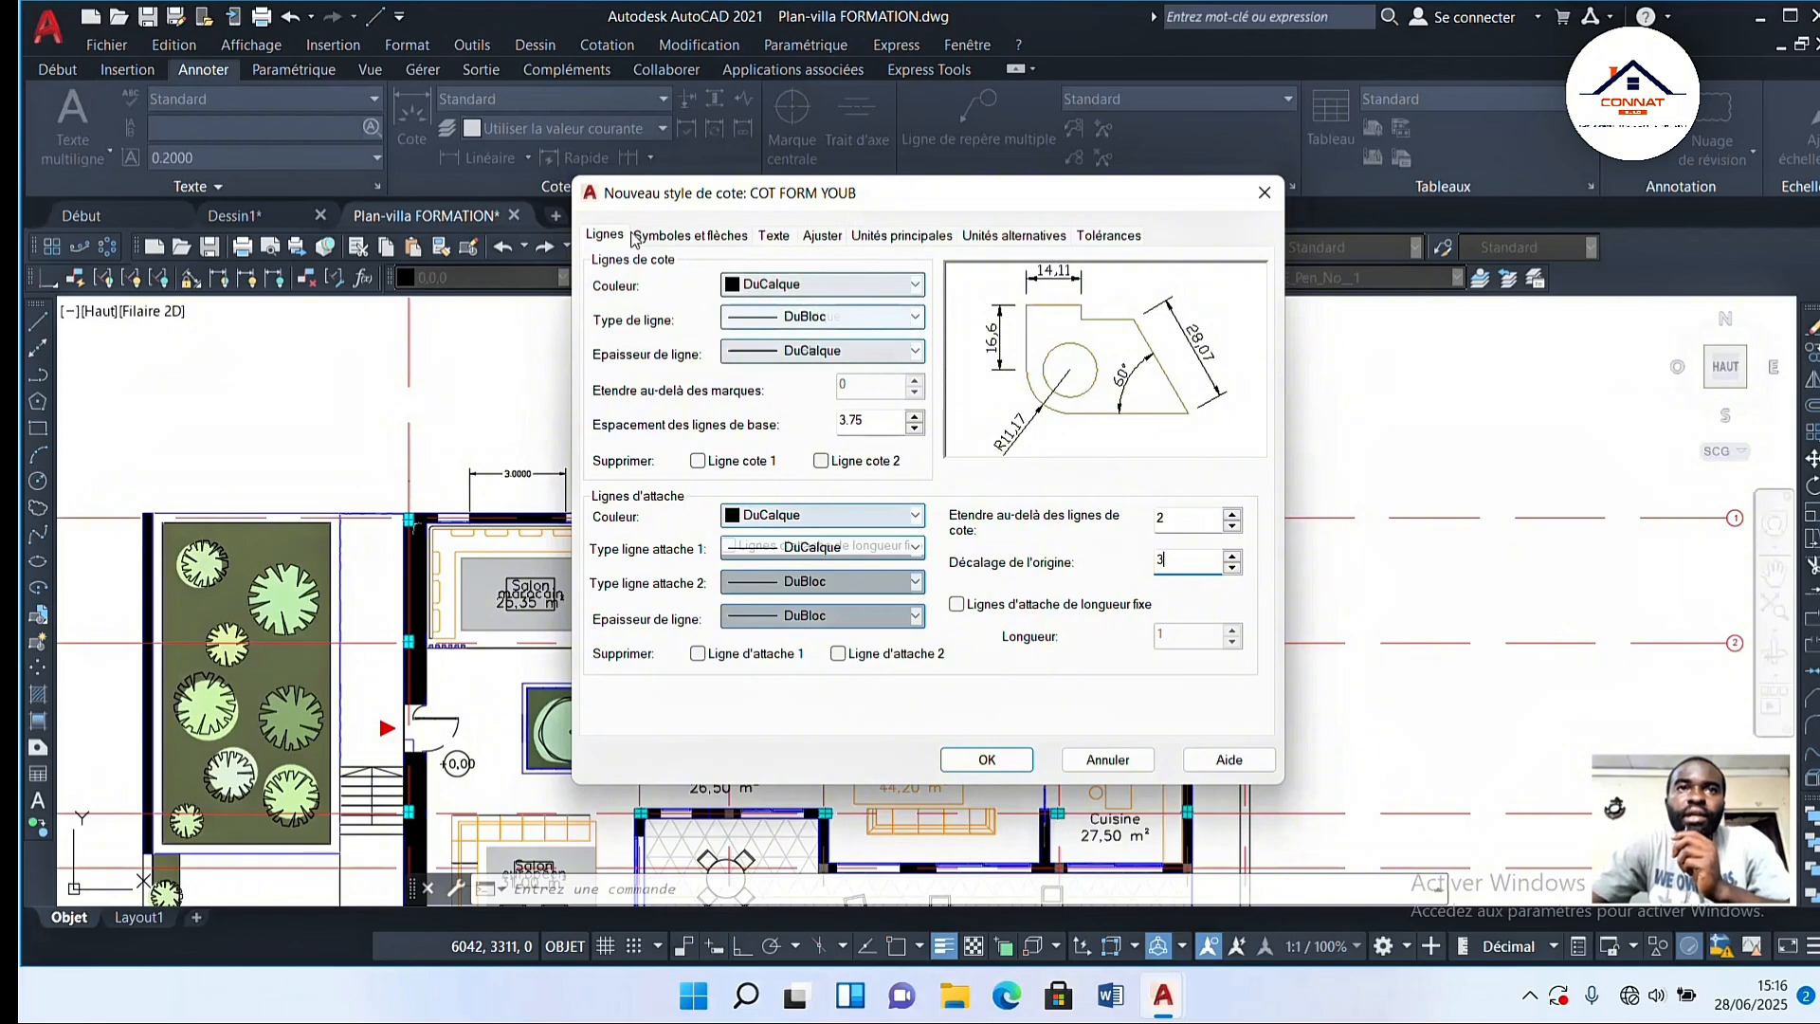
Step: Try Point for the first and second arrowheads, settle on Marque architecturale for both, and set the arrow size to 1.5
click(680, 241)
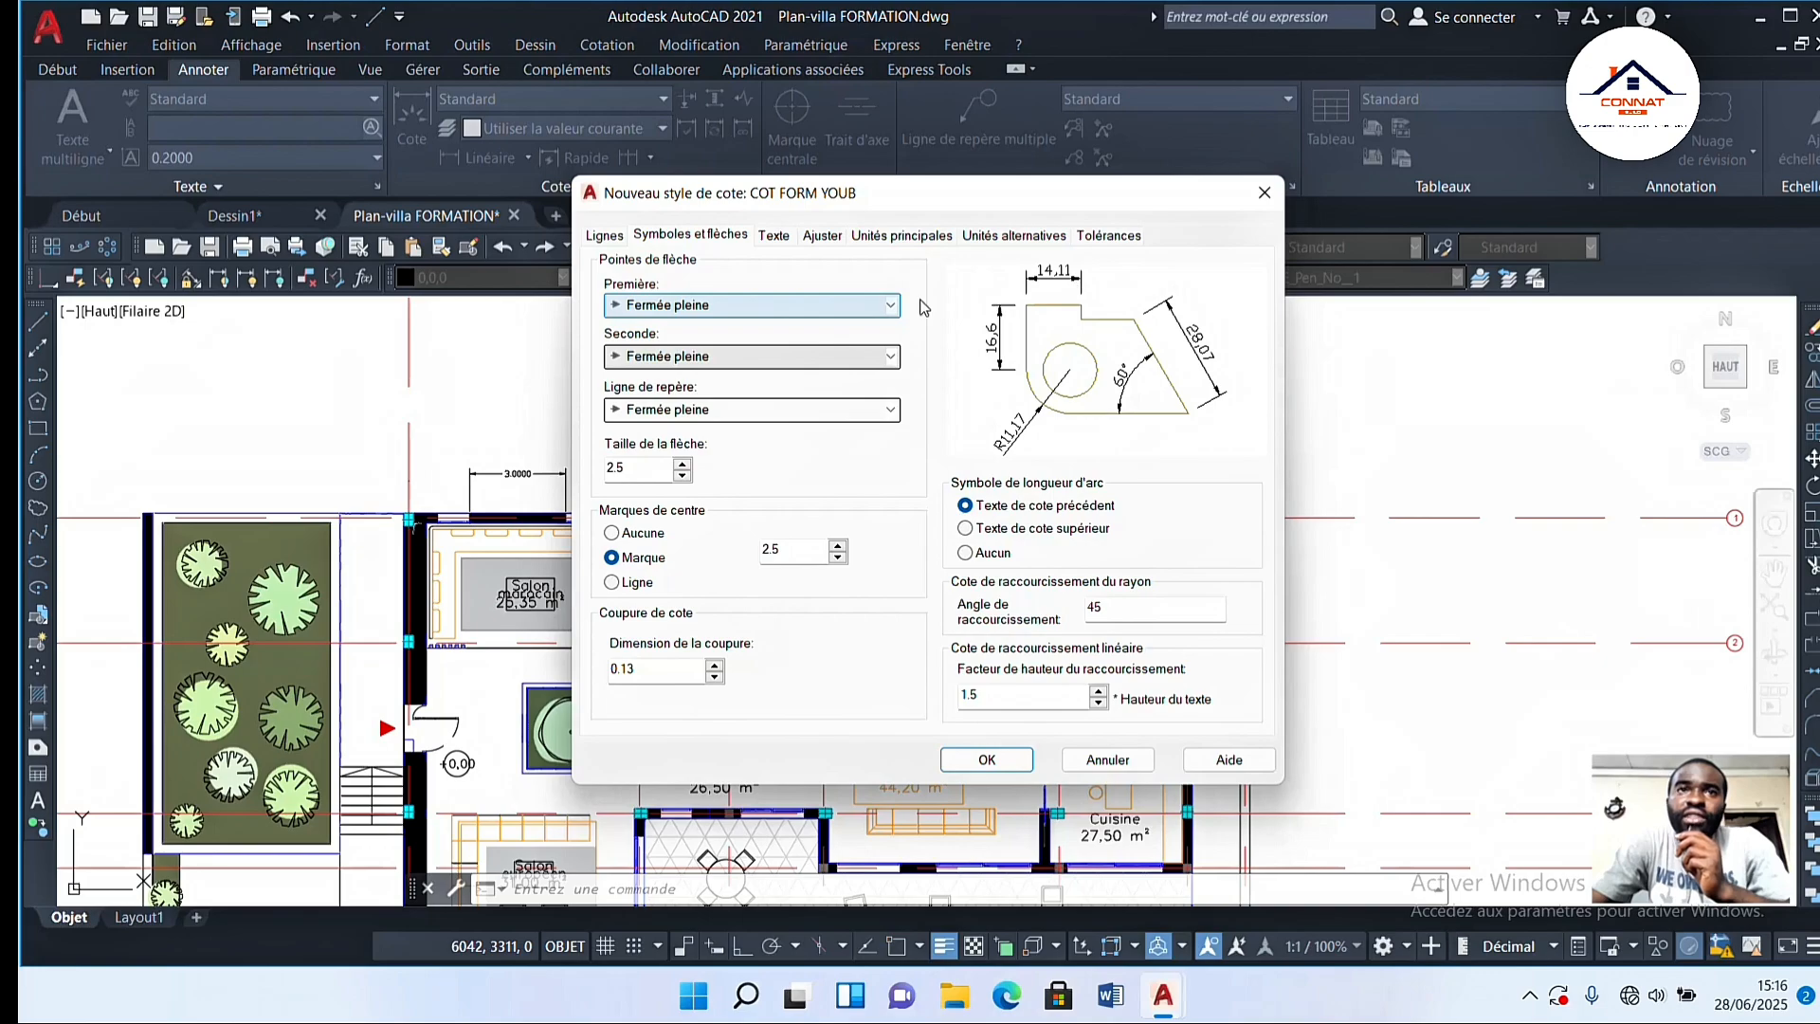
click(775, 305)
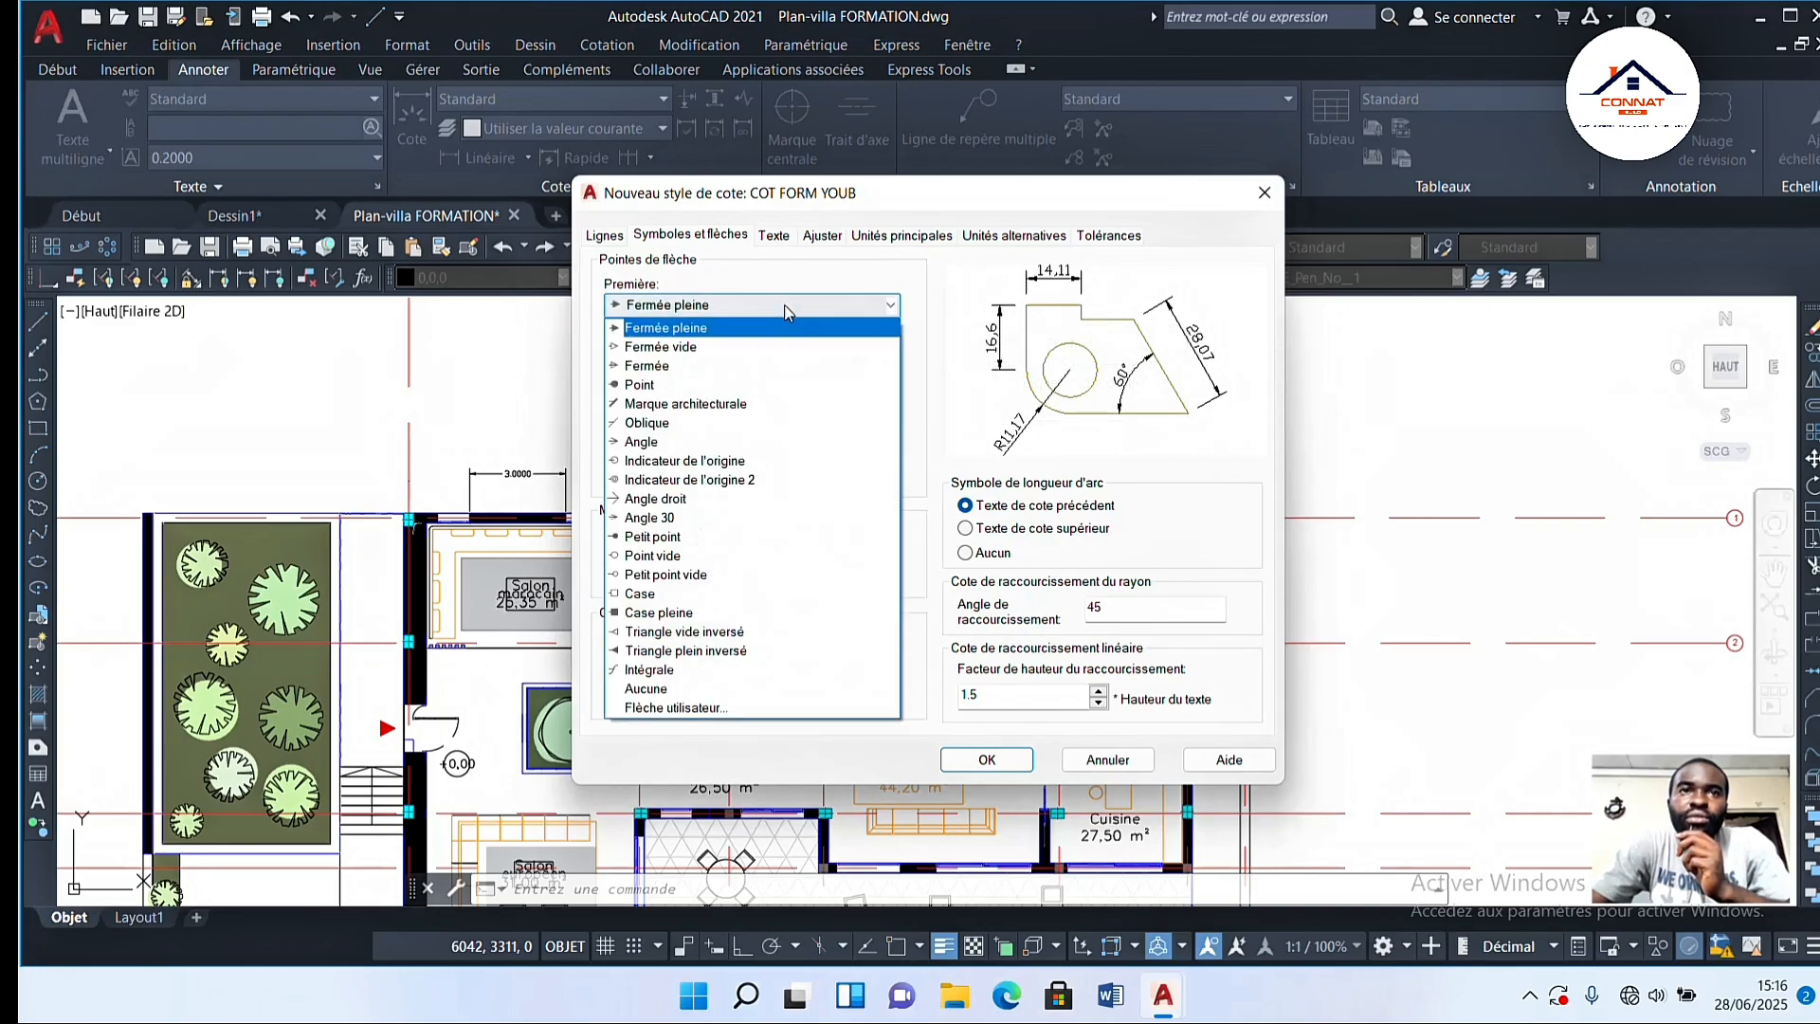
click(641, 386)
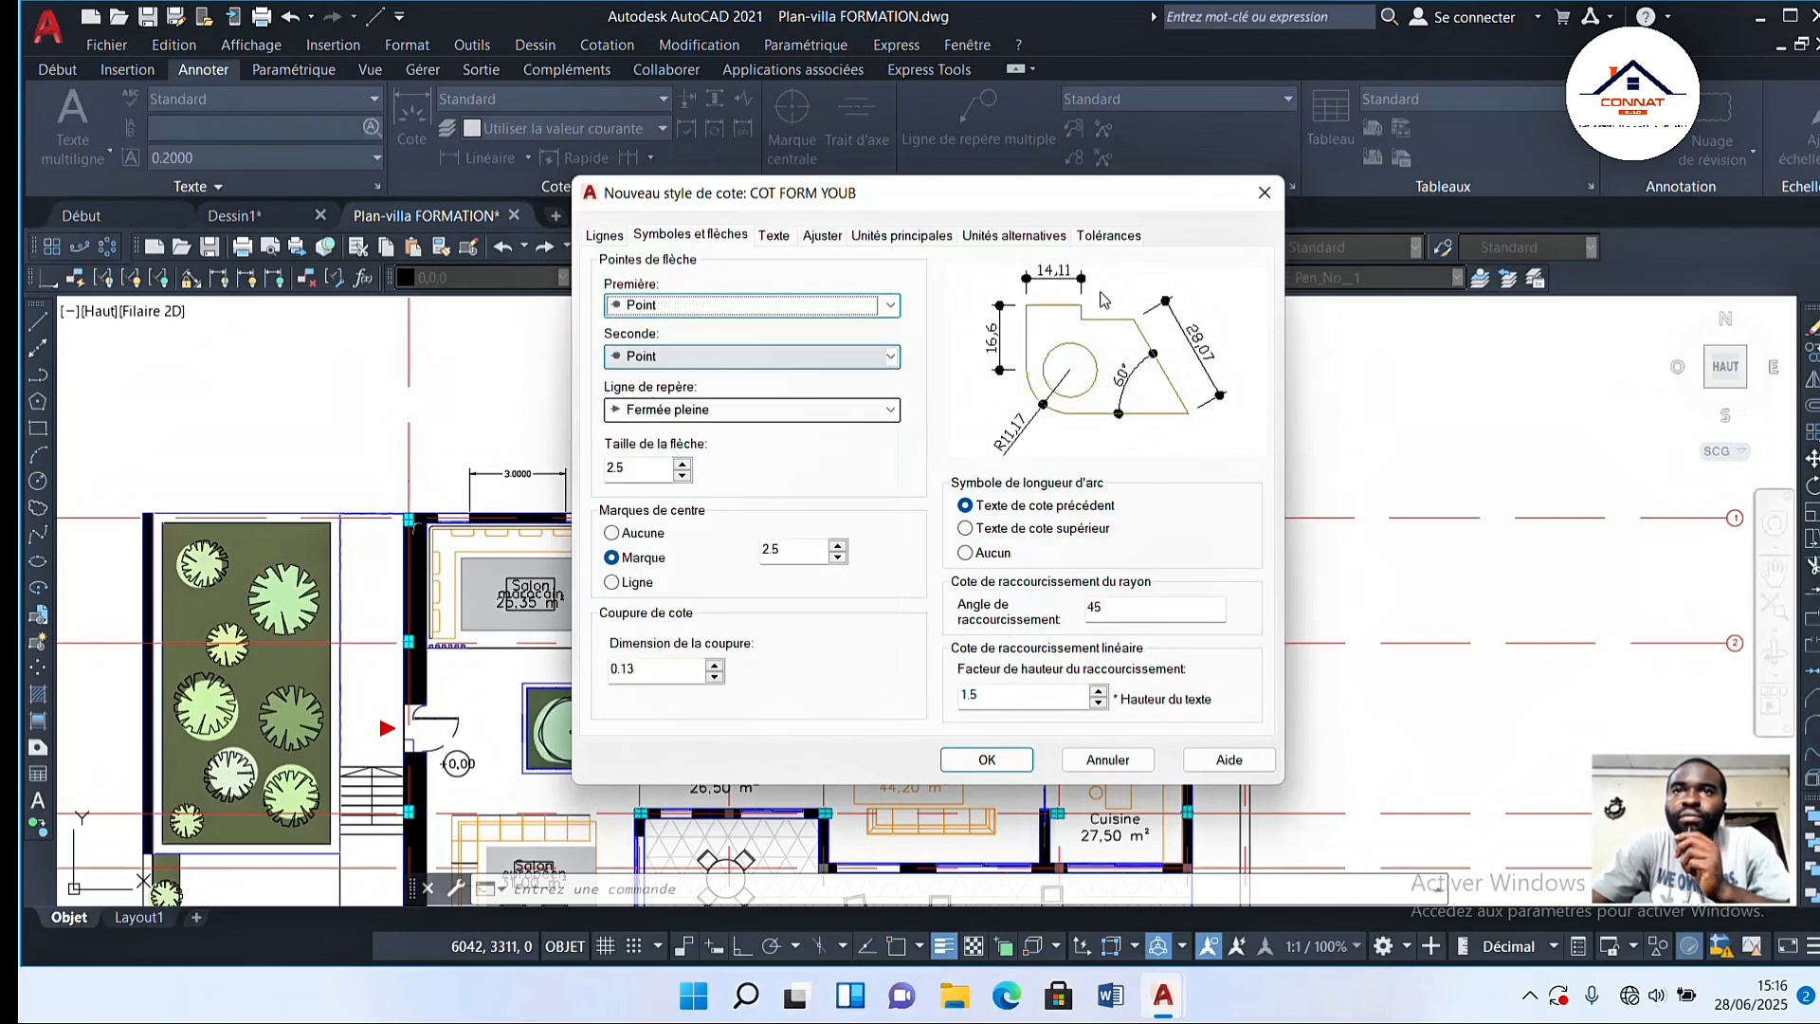
click(819, 307)
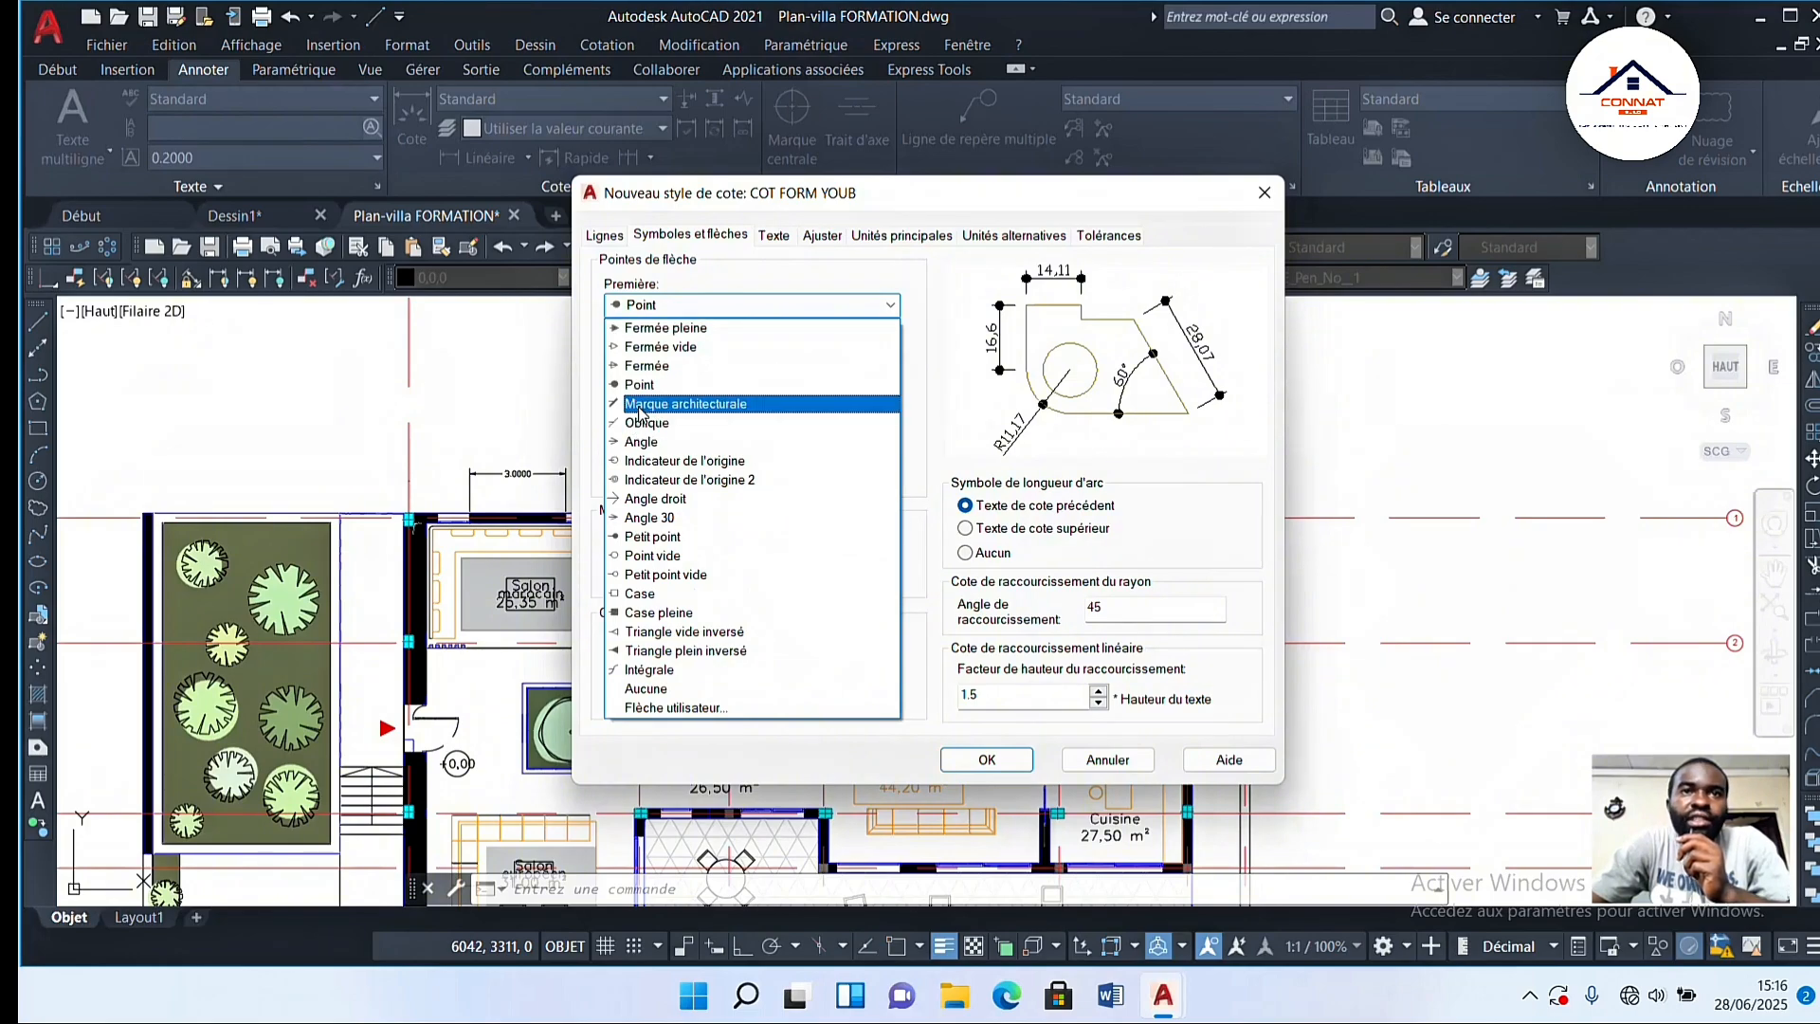
click(640, 406)
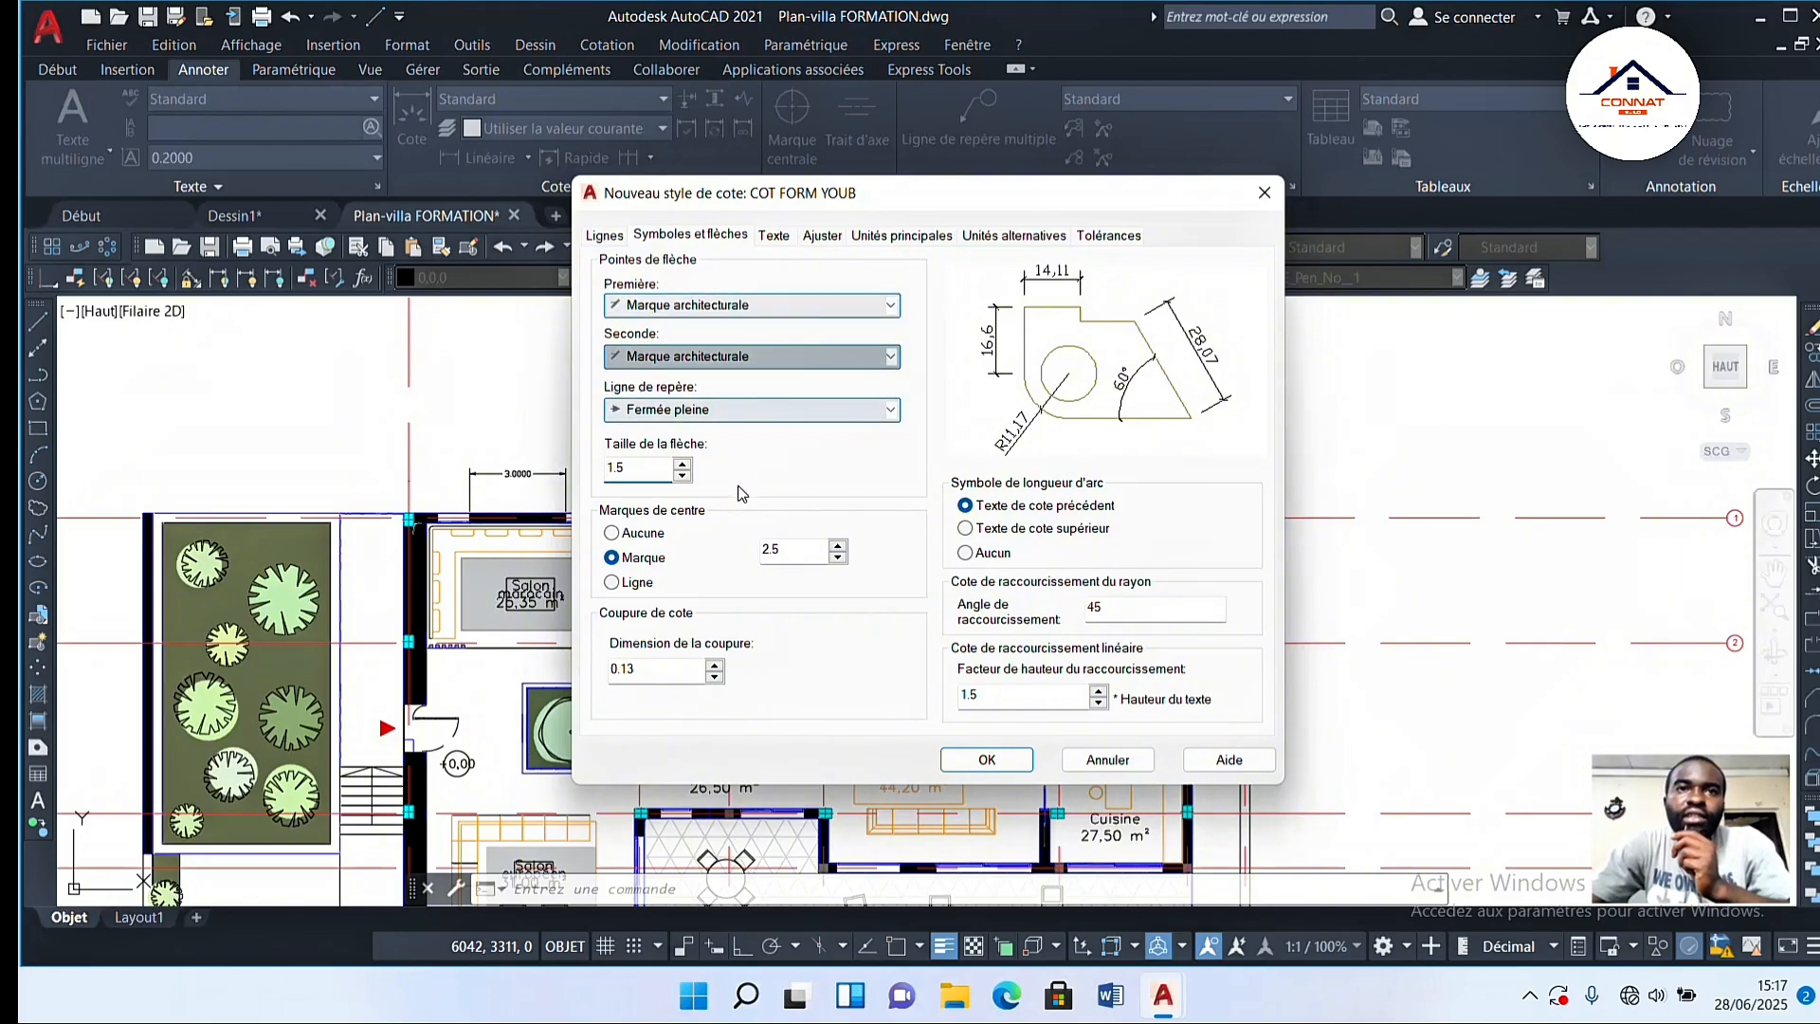
Step: Confirm the style with centre marks set to Aucune, and reopen COT FORM YOUB to change them to Marque
click(612, 532)
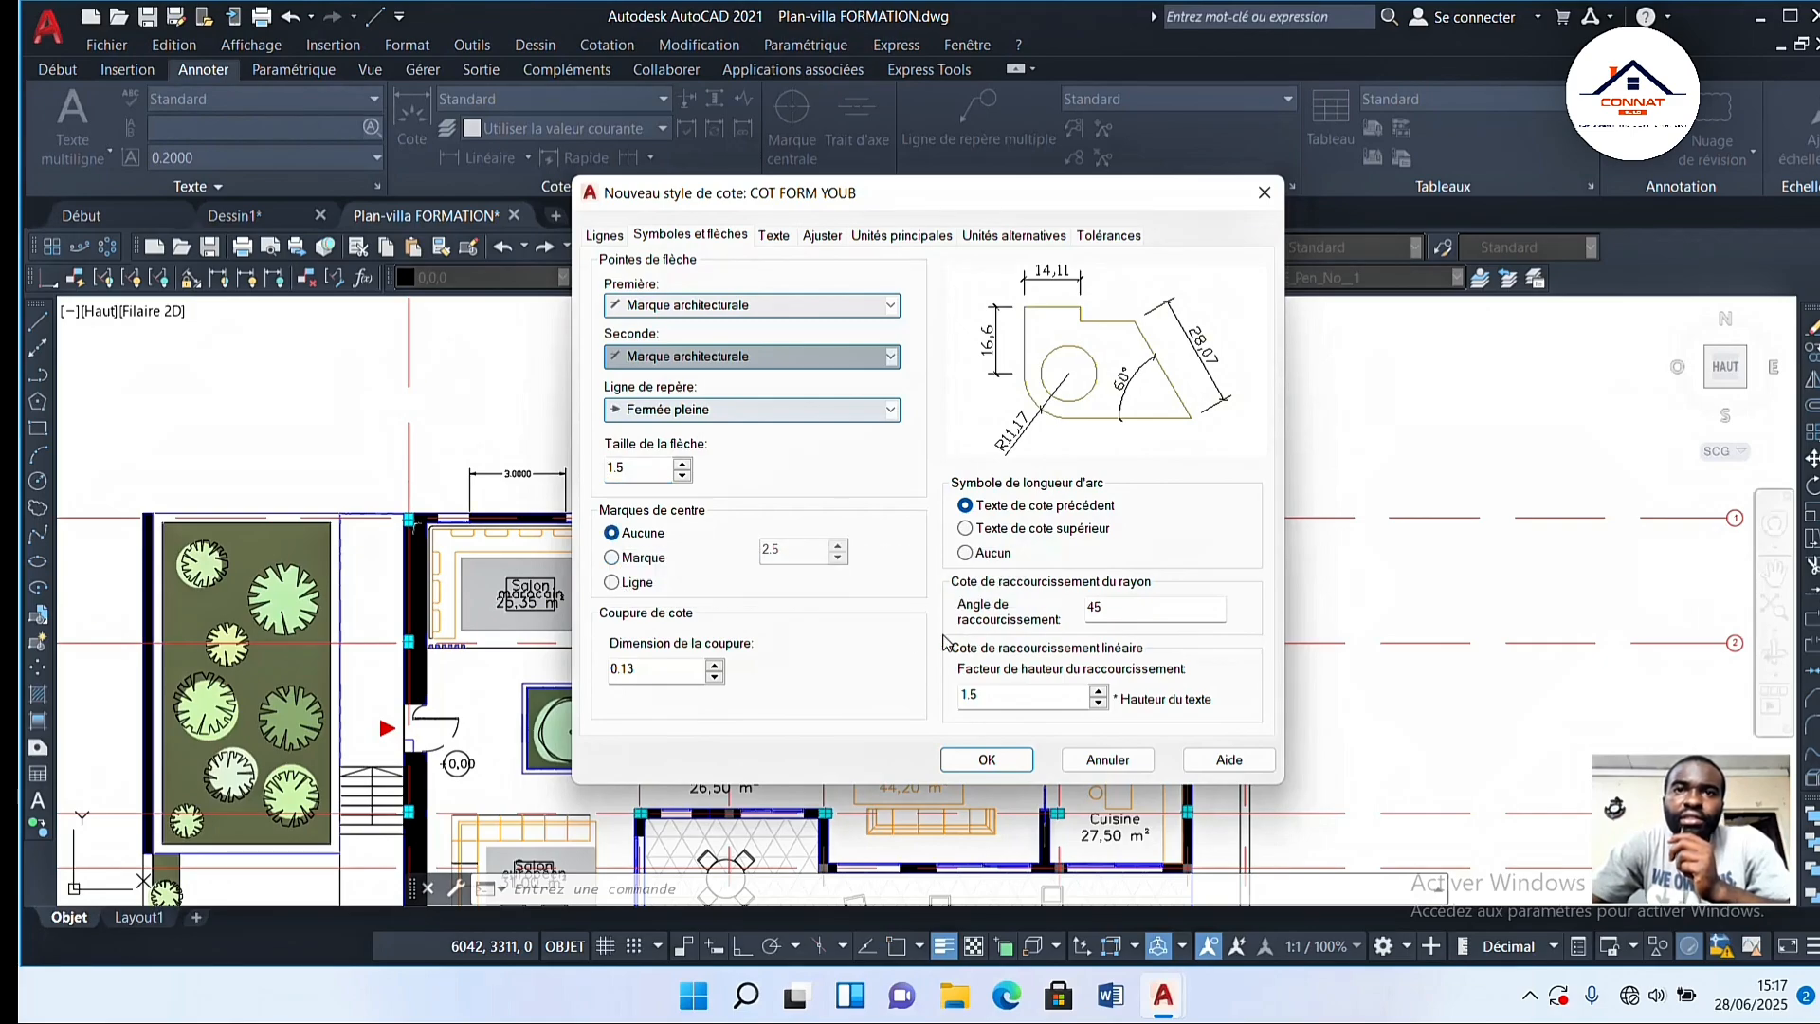
key(Return)
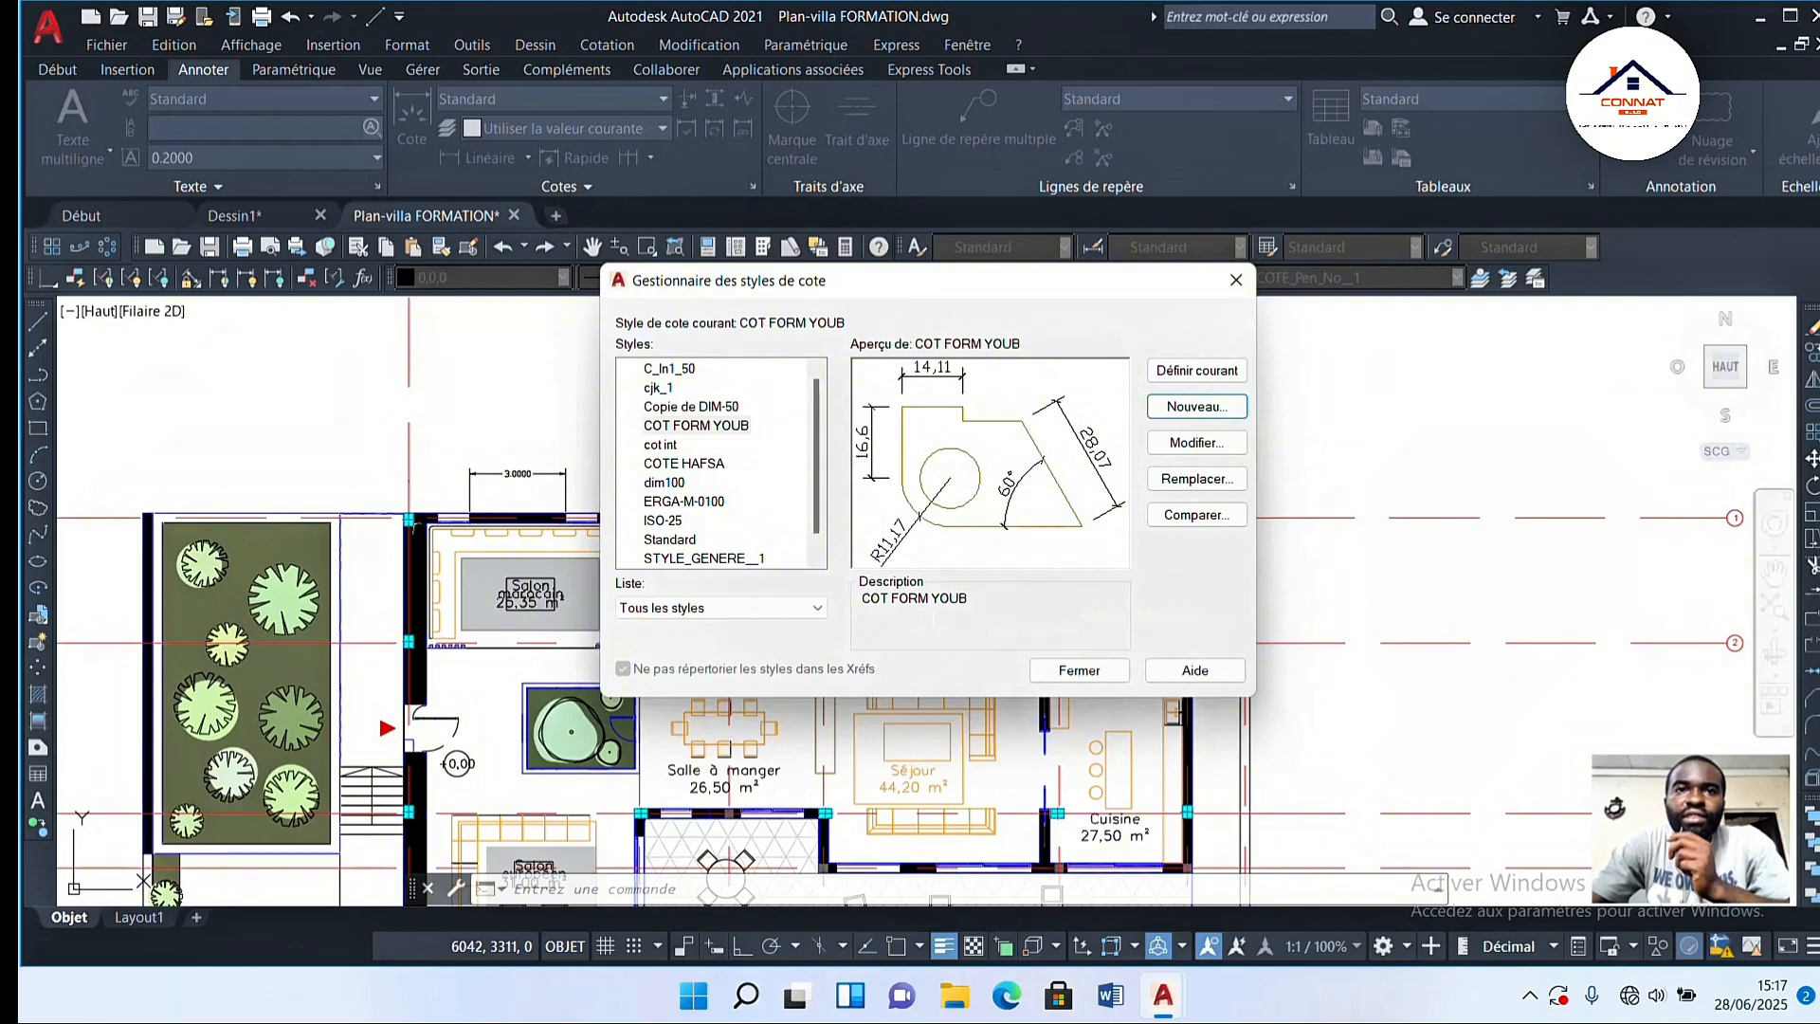
click(673, 427)
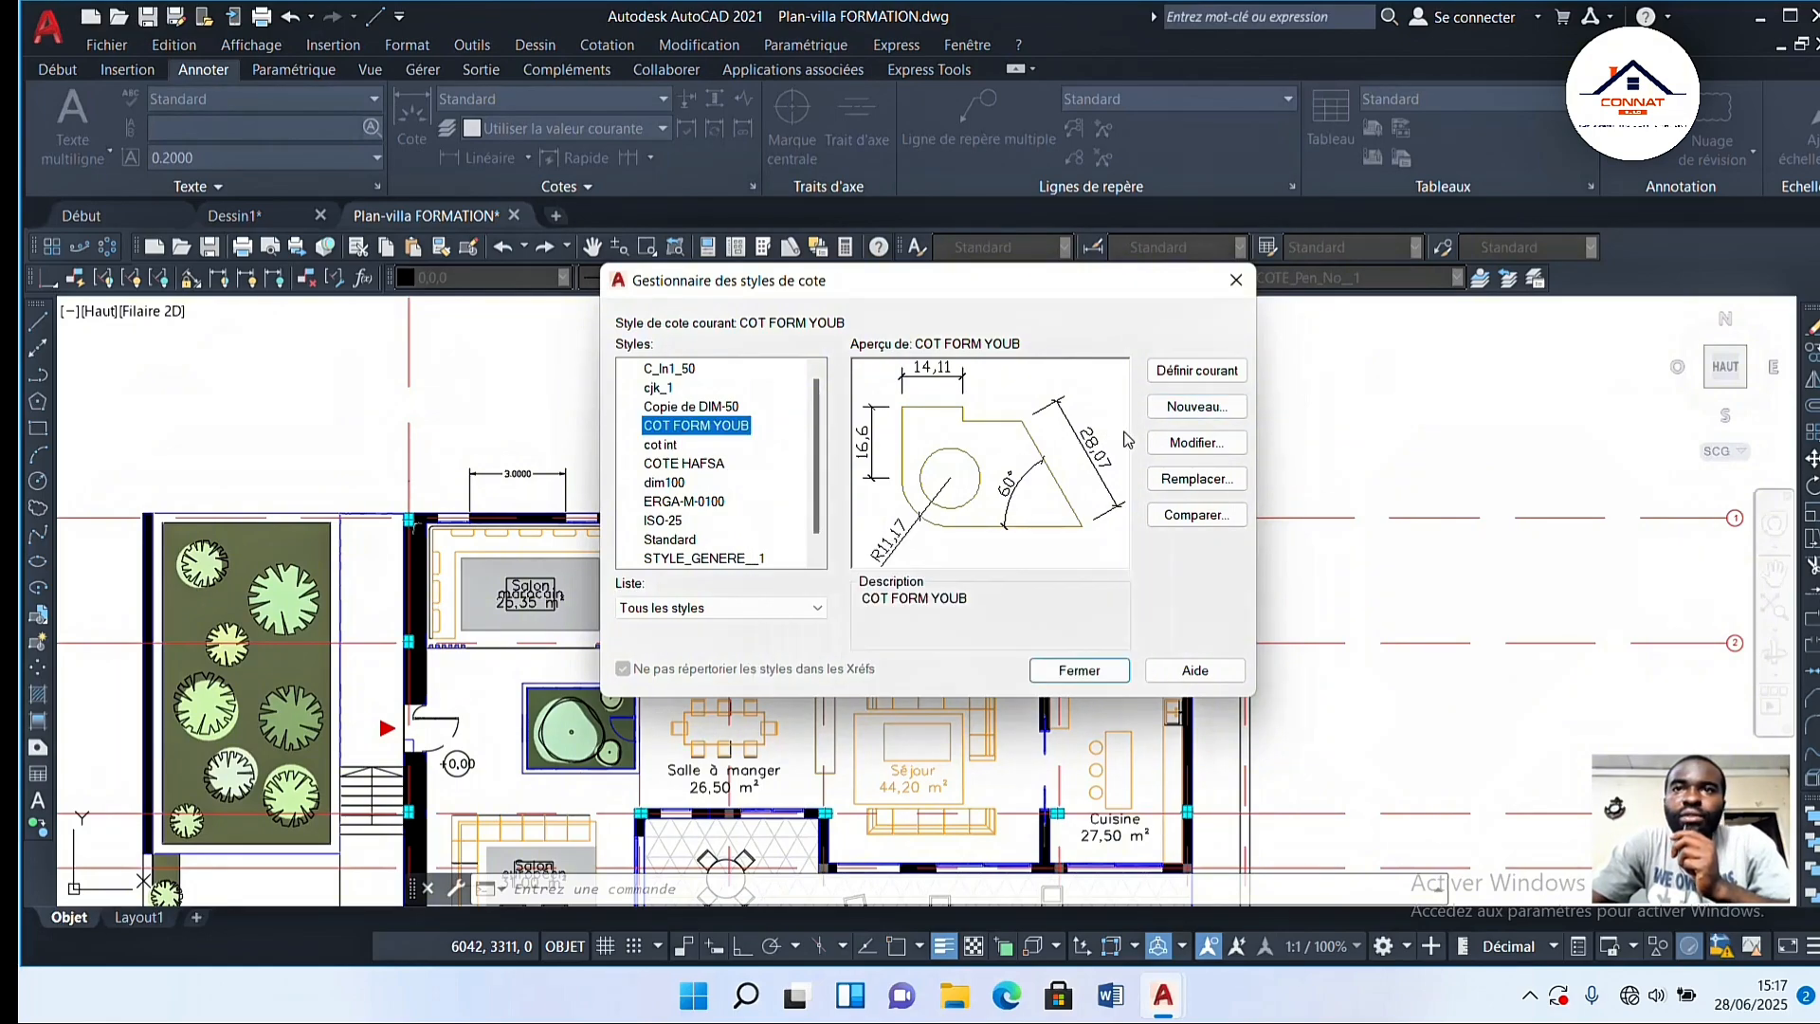
click(1197, 443)
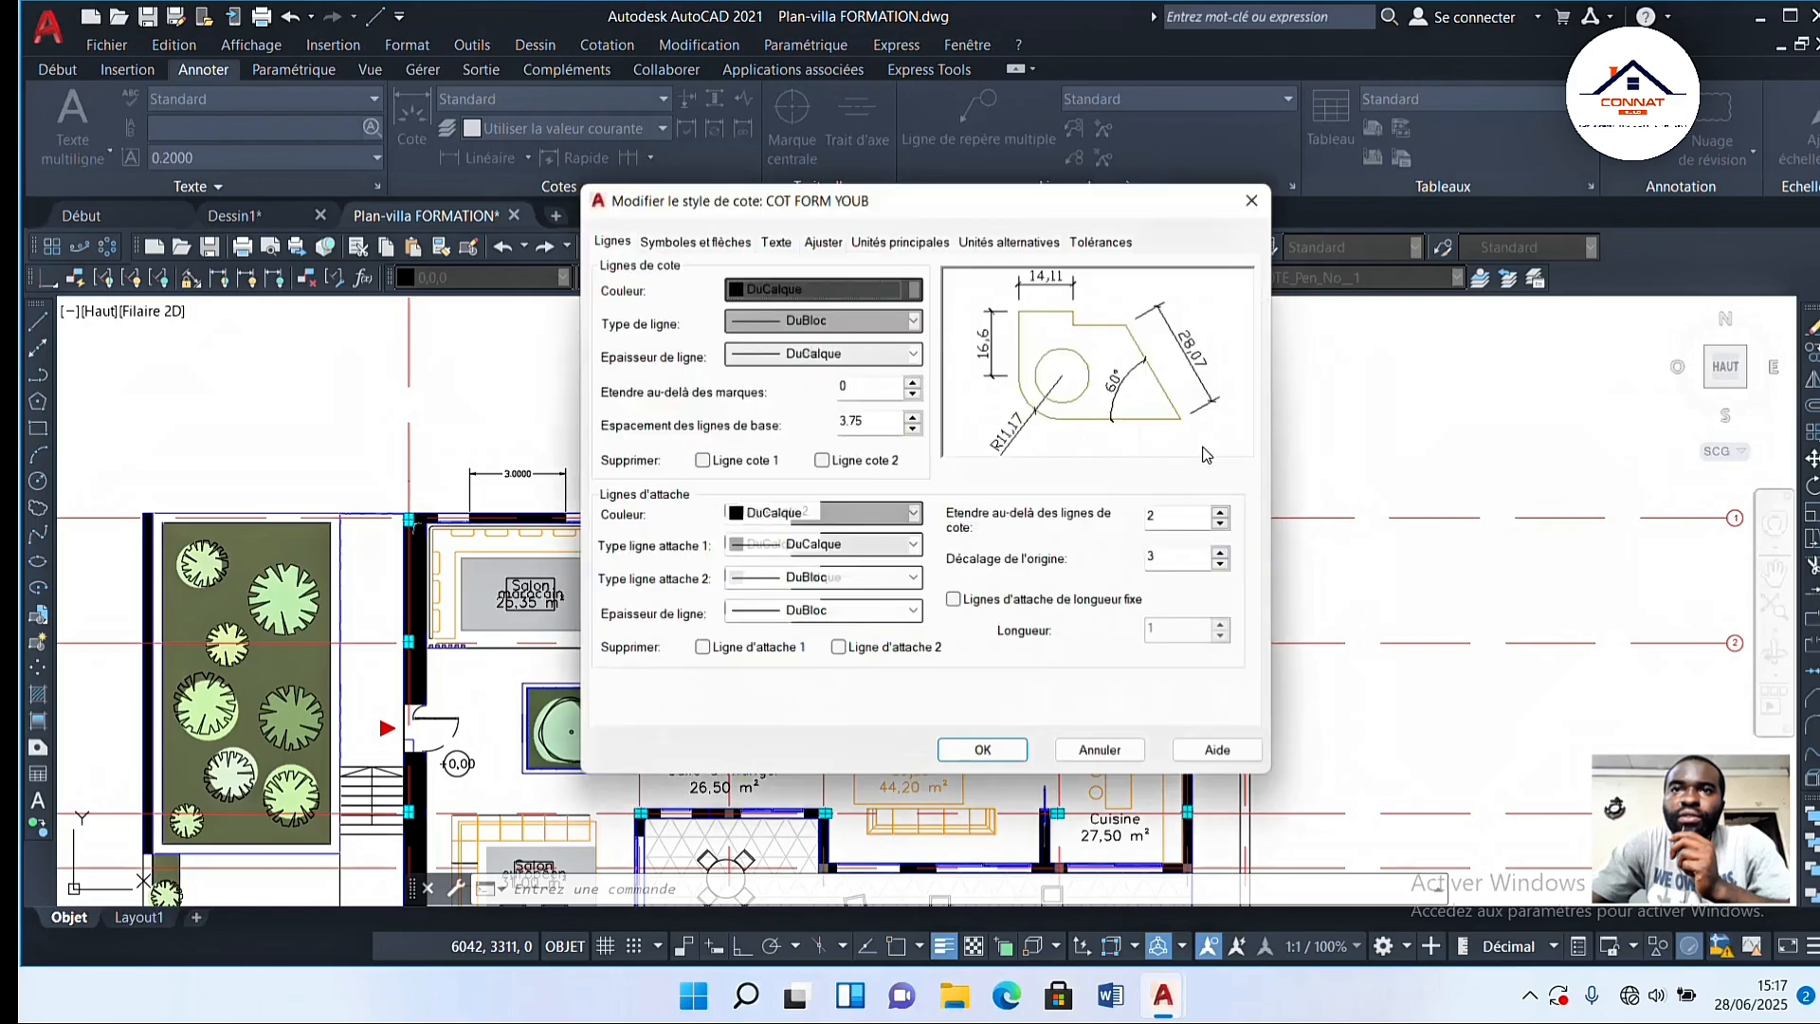
click(692, 236)
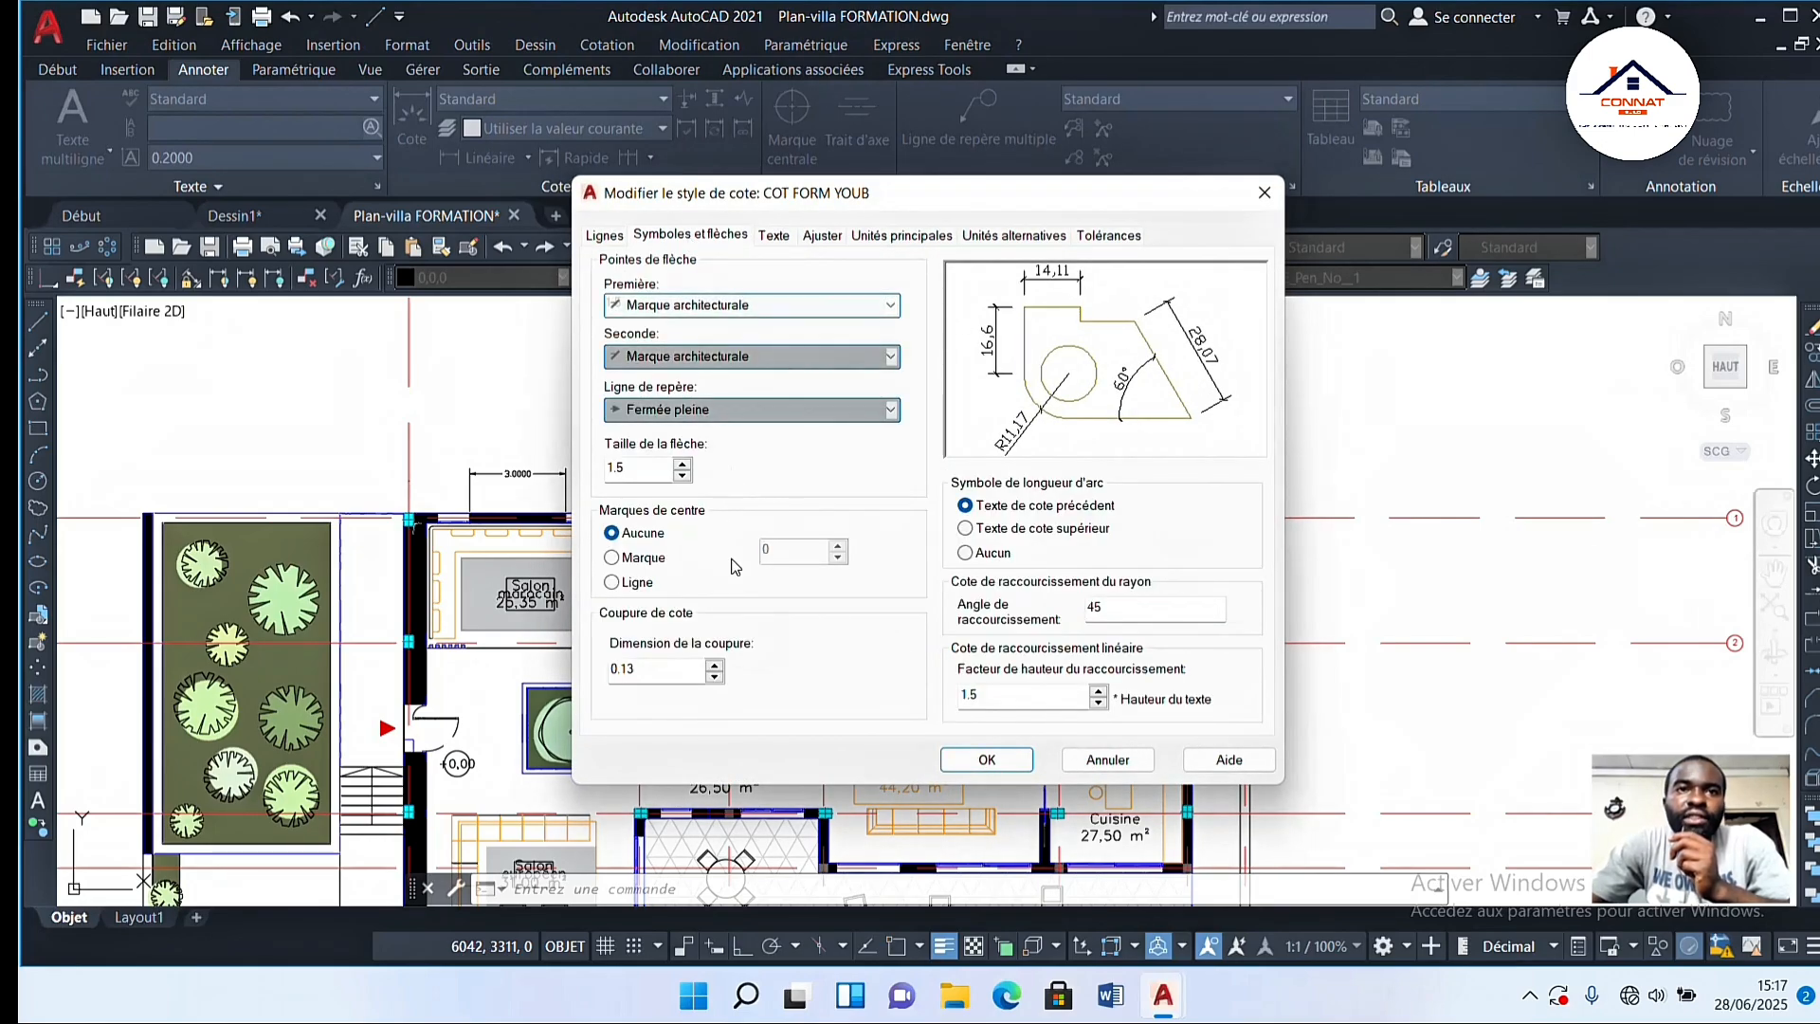
click(613, 558)
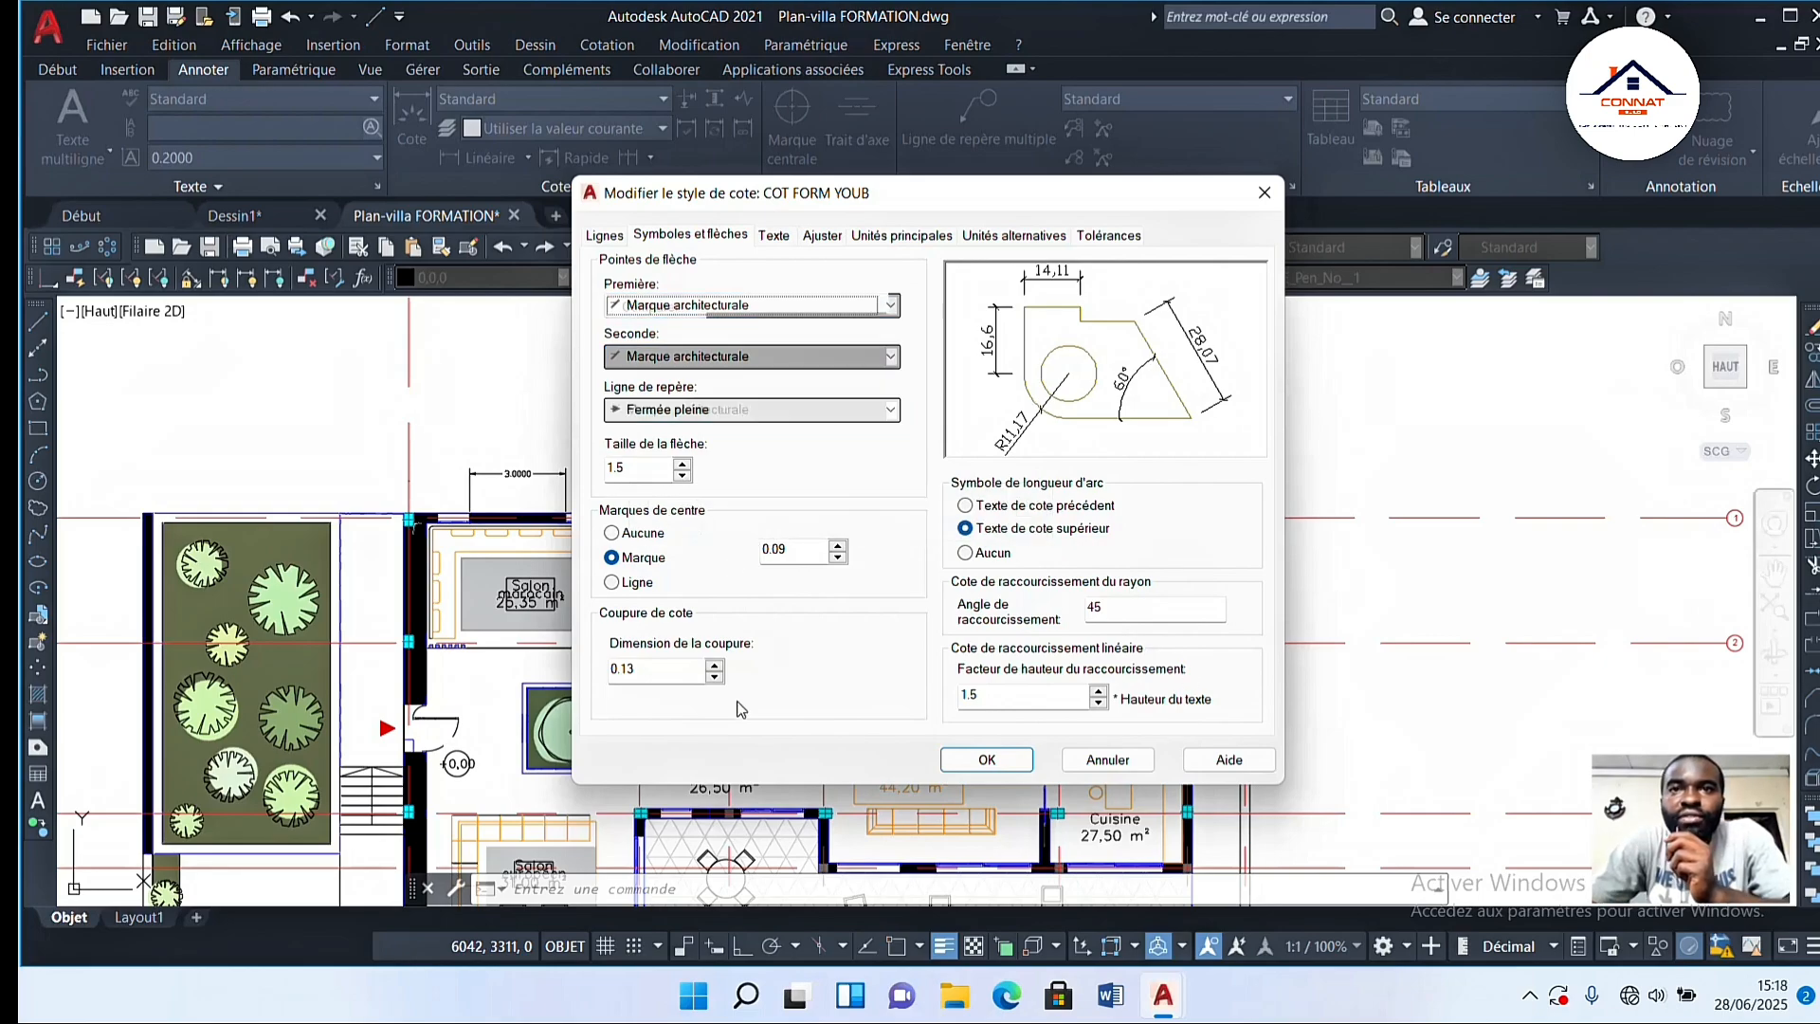
Step: Set the arc length symbol to Texte de cote précédent, the radius jog angle to 75 and the arrow size to 2.5
click(965, 505)
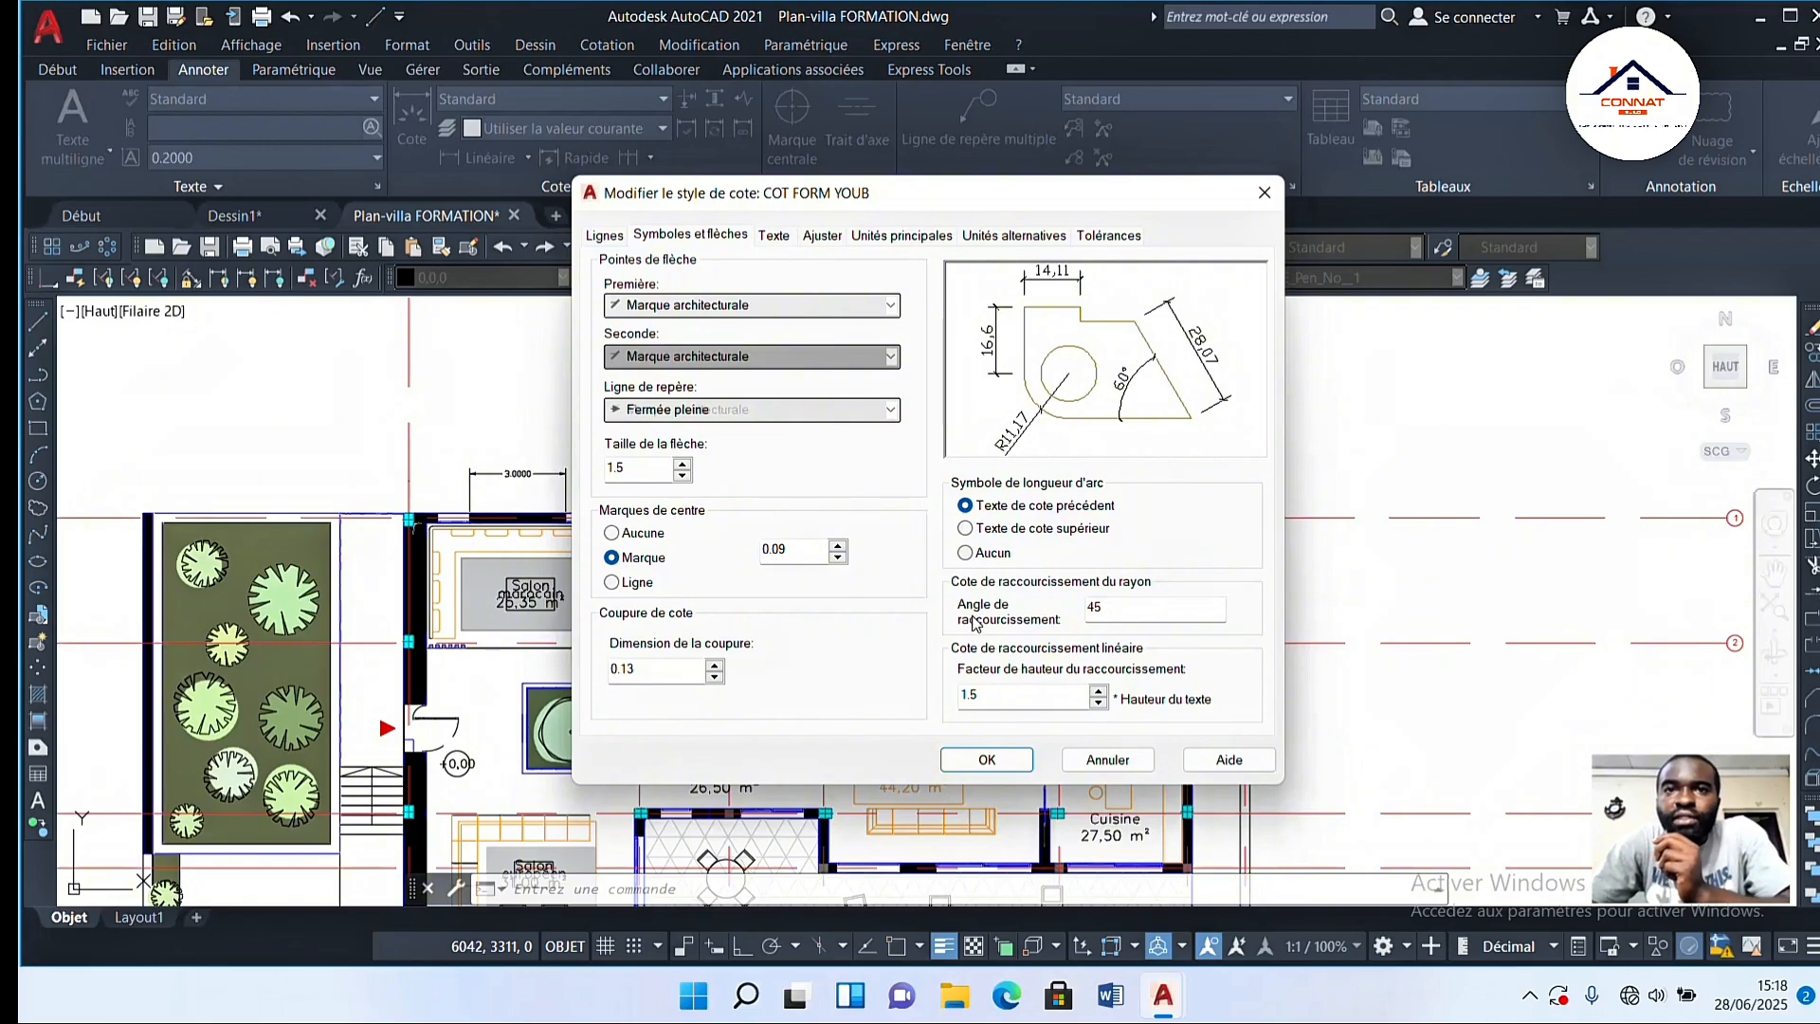
text(75)
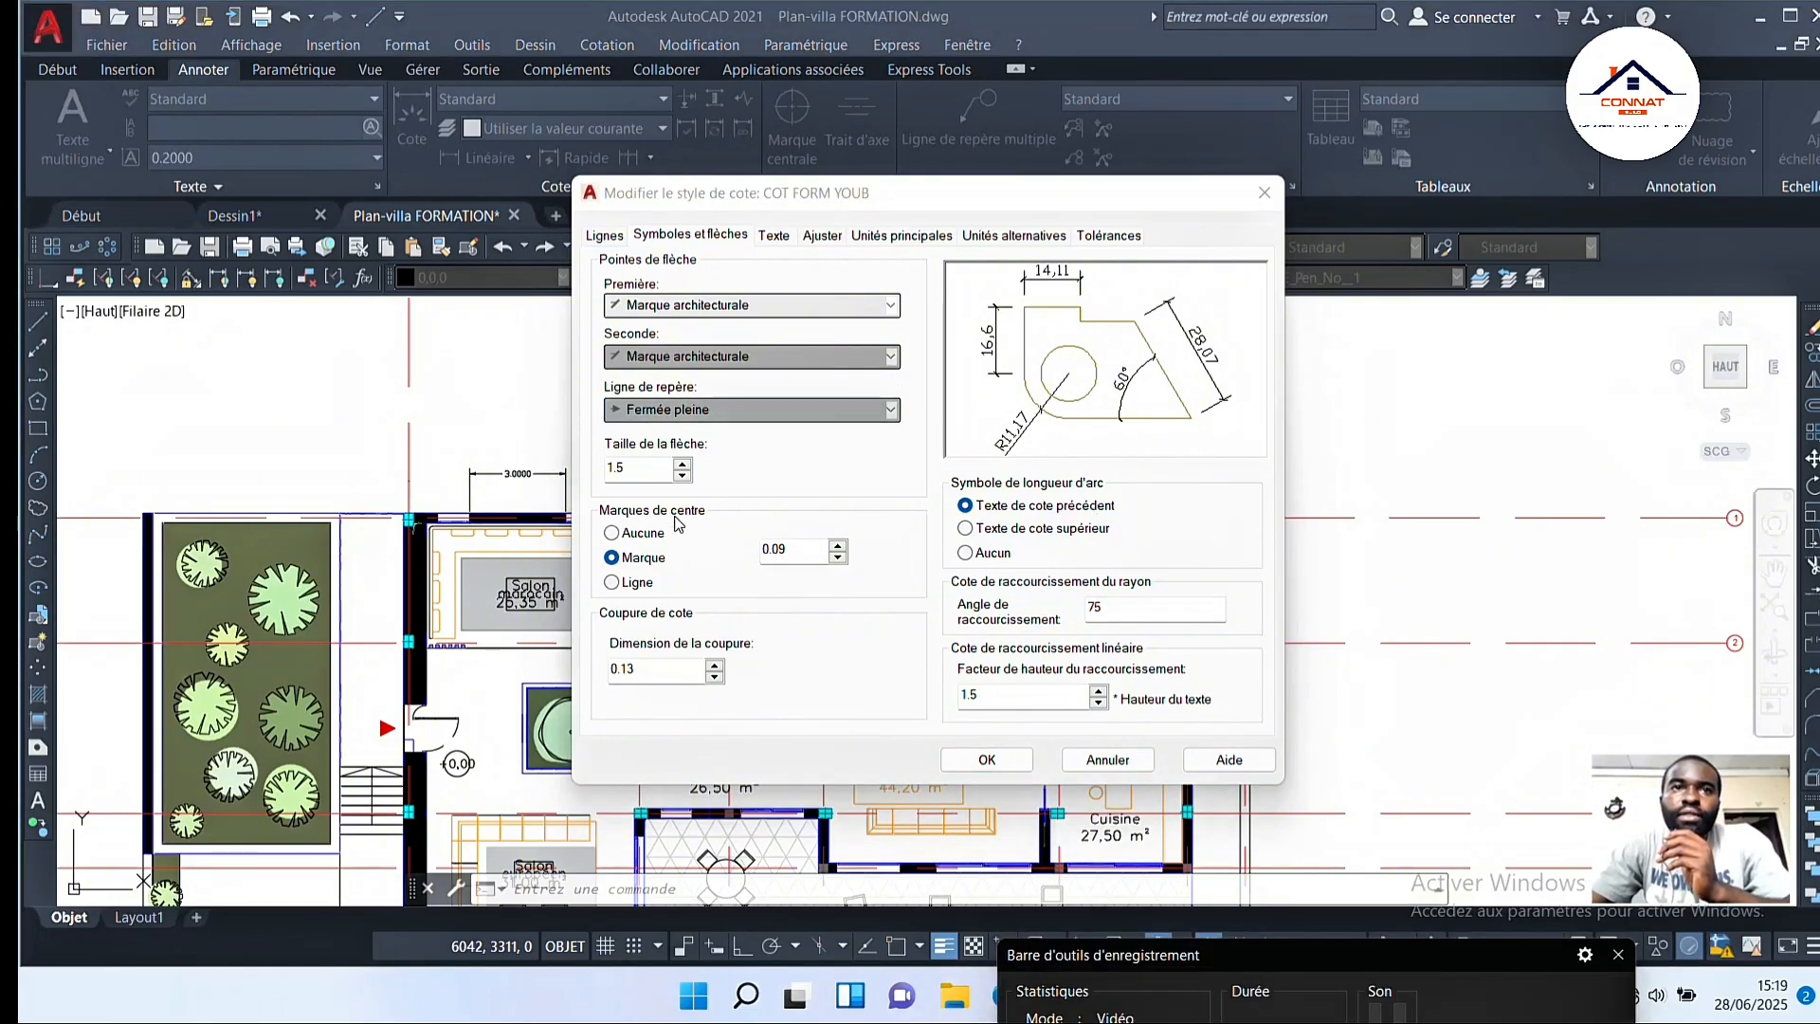
click(611, 467)
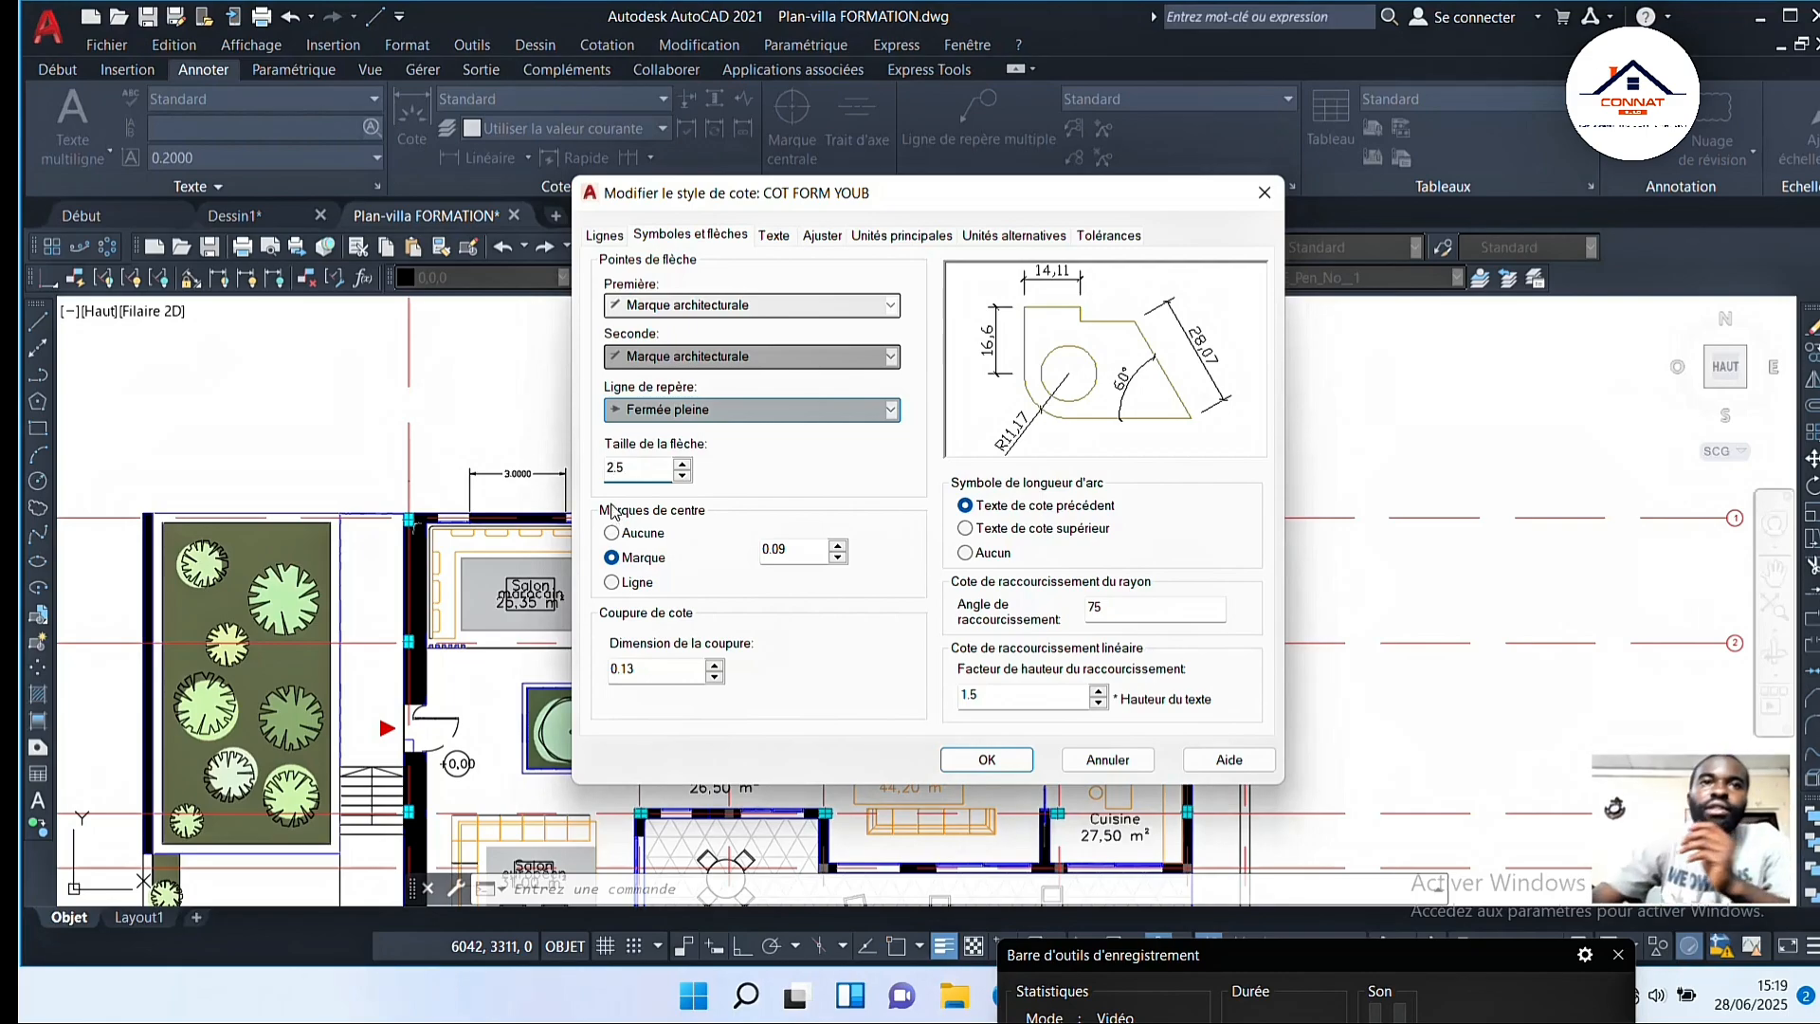
click(1135, 607)
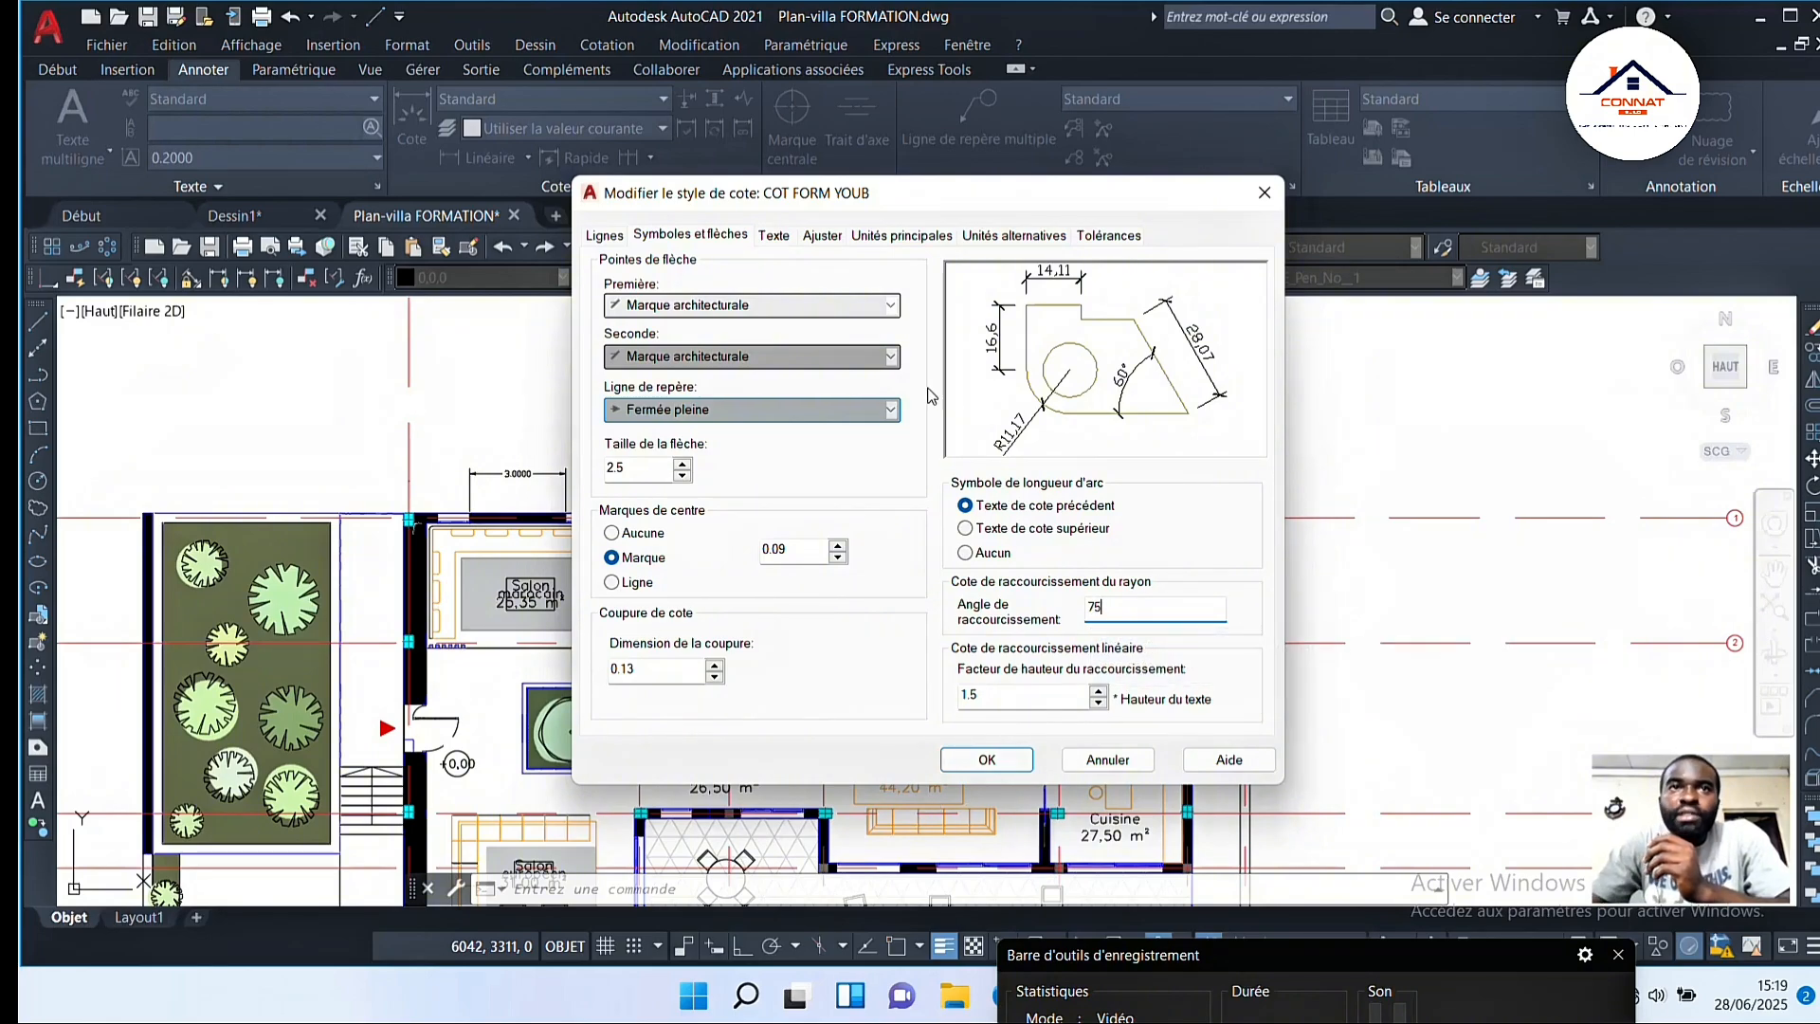
Step: Set the dimension text style to STYLE_GENERE_10
click(775, 237)
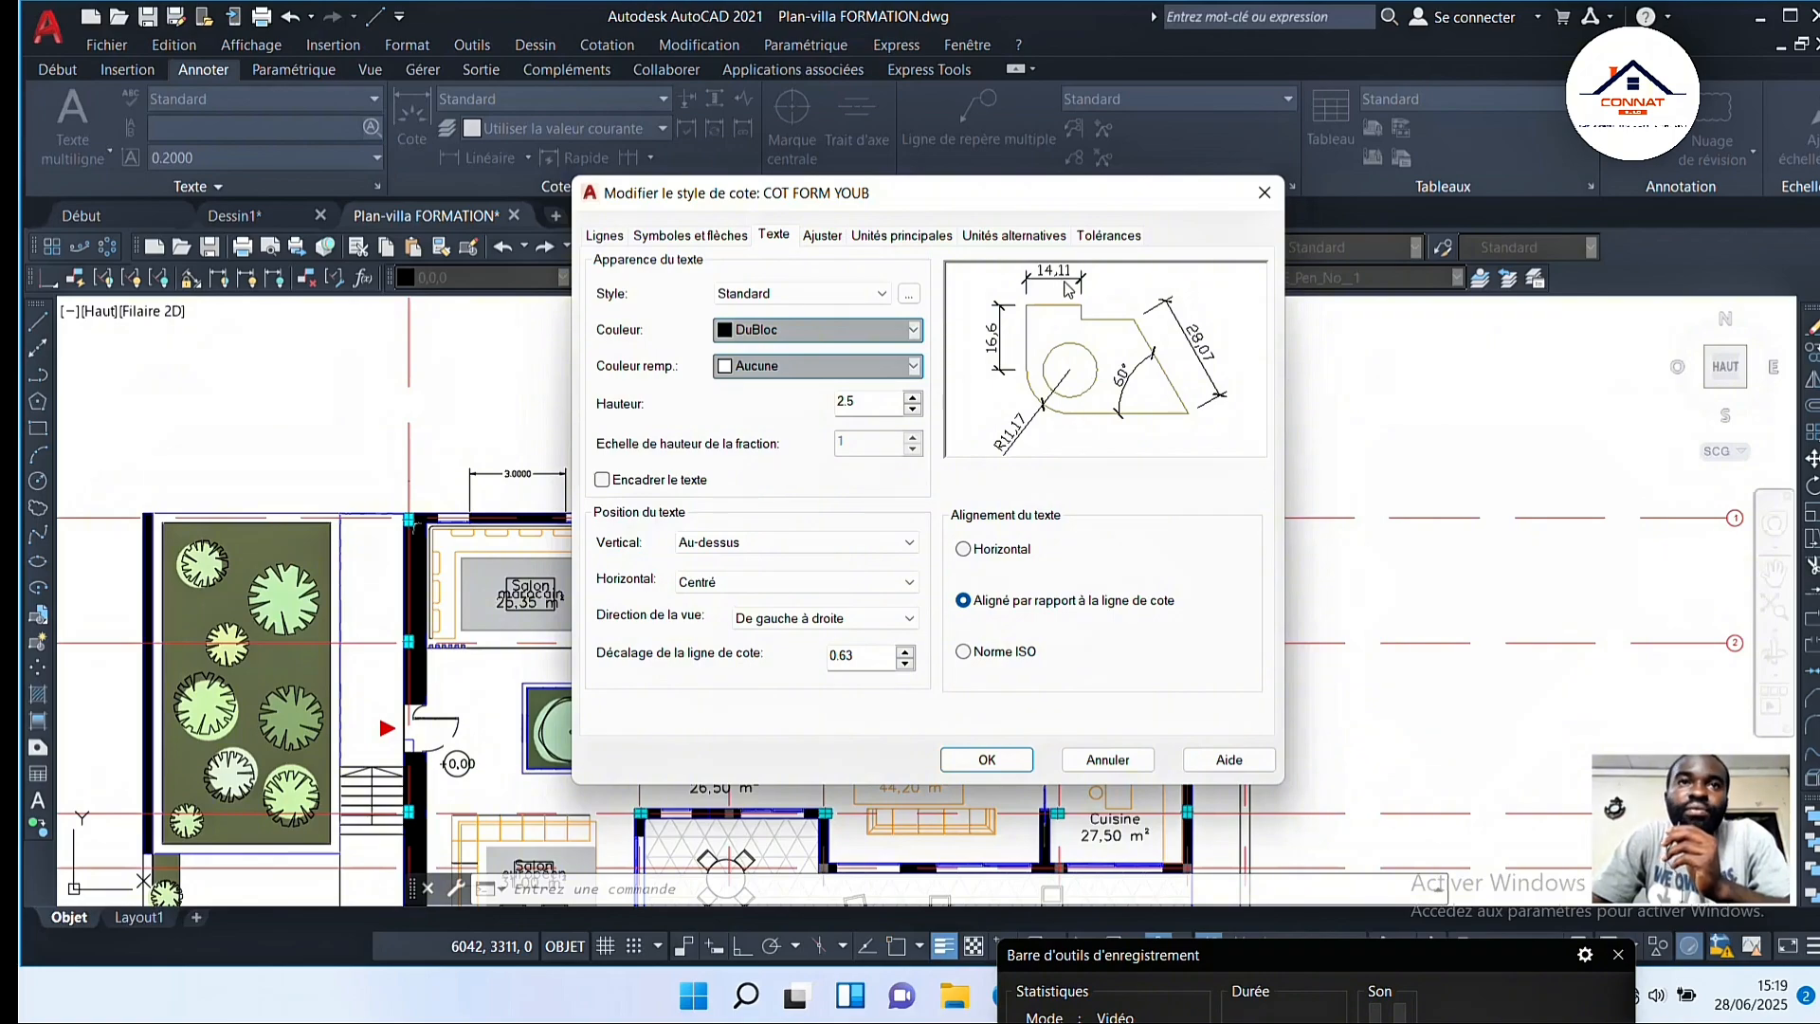
click(879, 299)
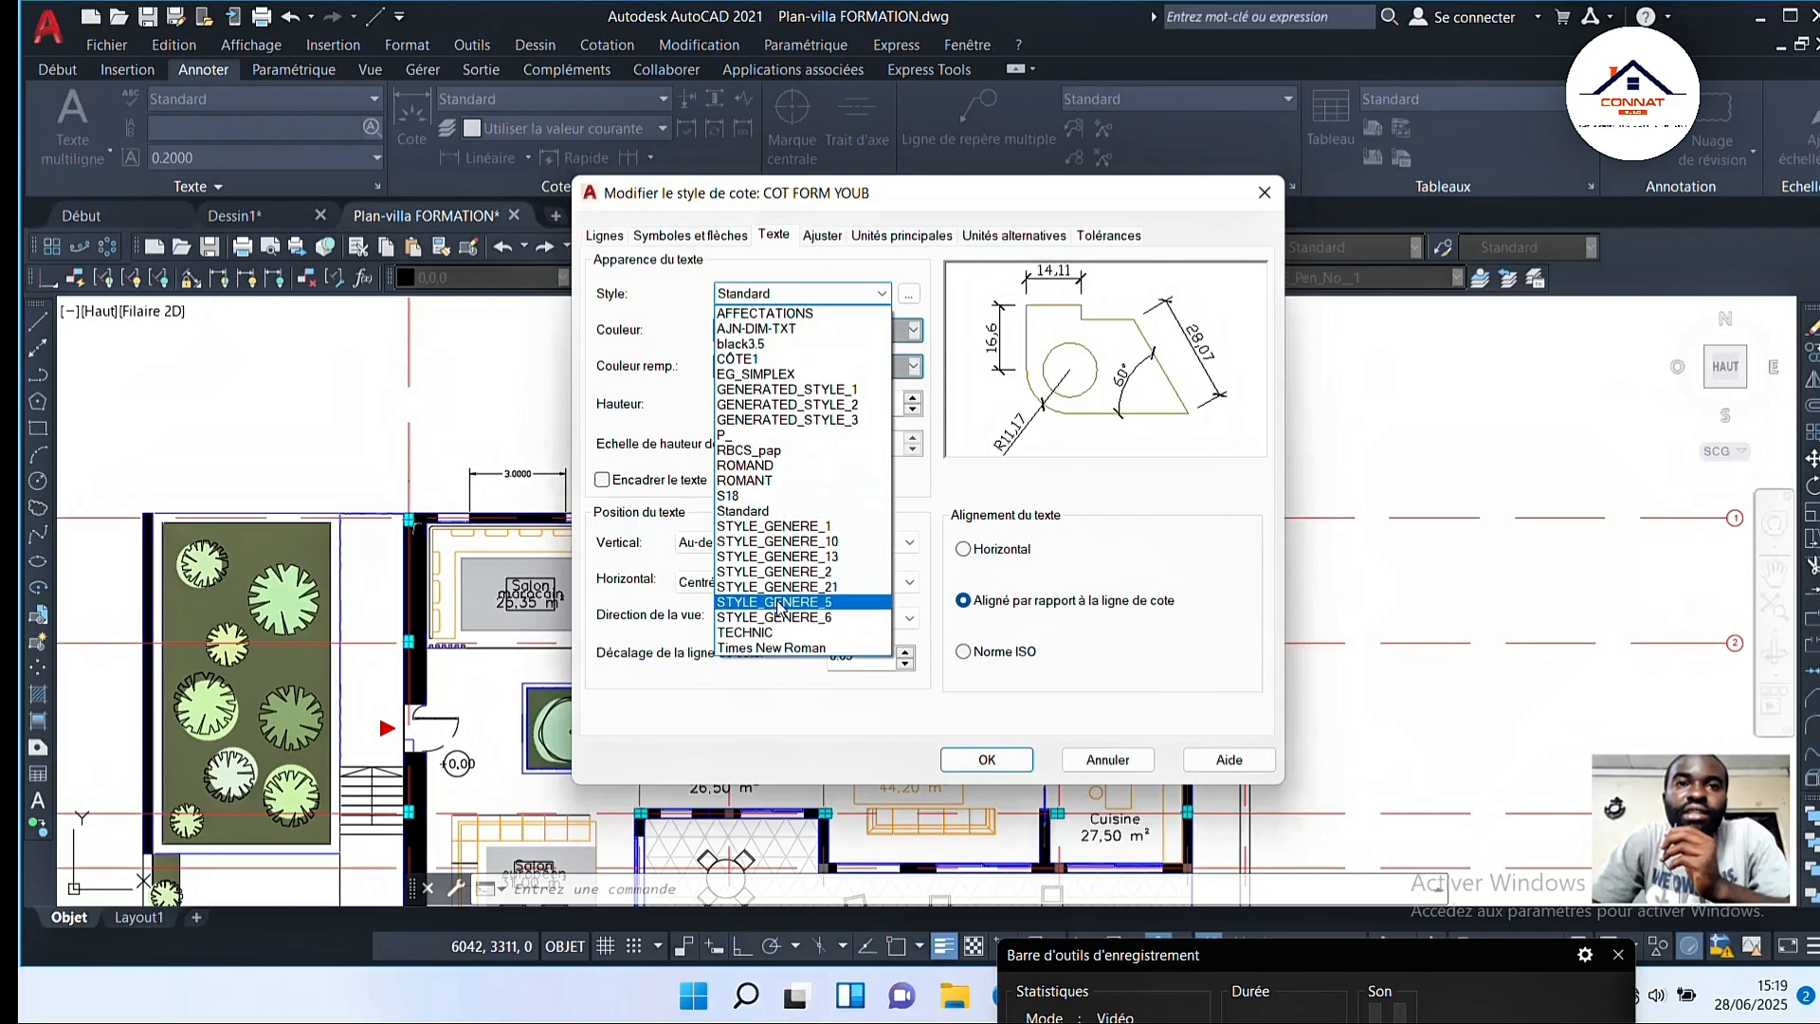
click(780, 542)
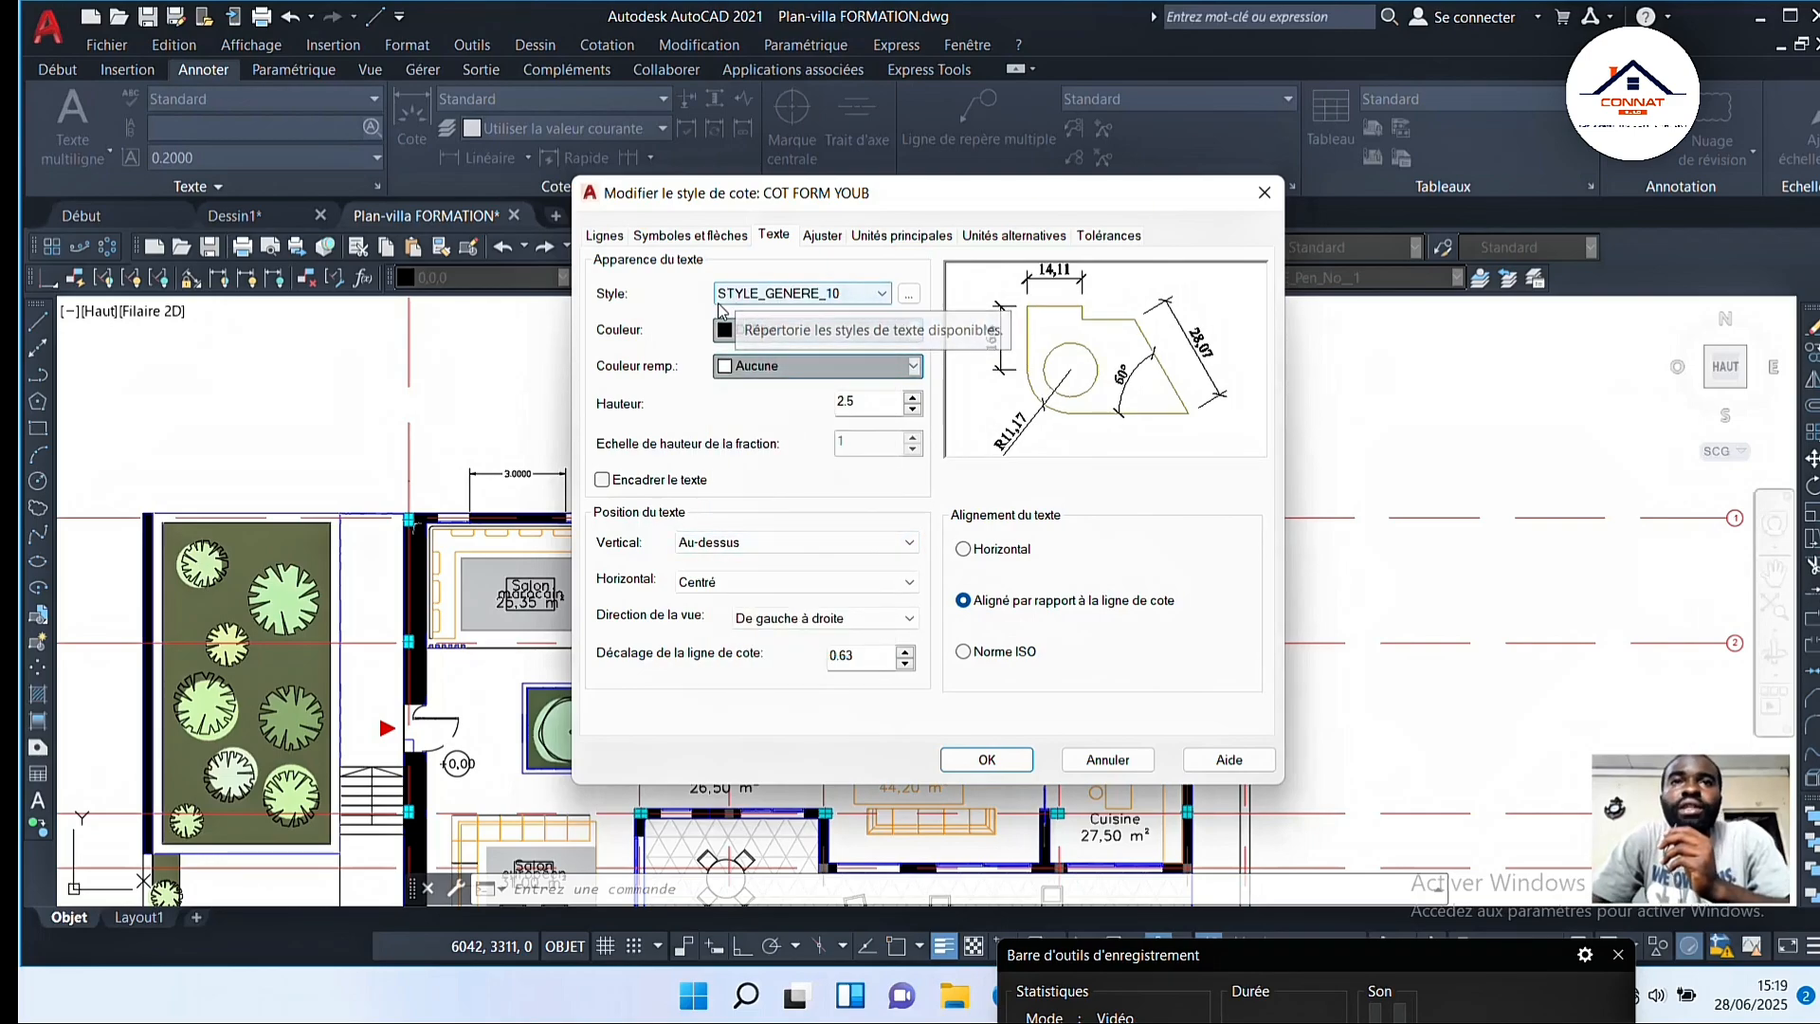
Step: Open the text style settings for STYLE_GENERE_10 and try Tahoma as its font
click(908, 298)
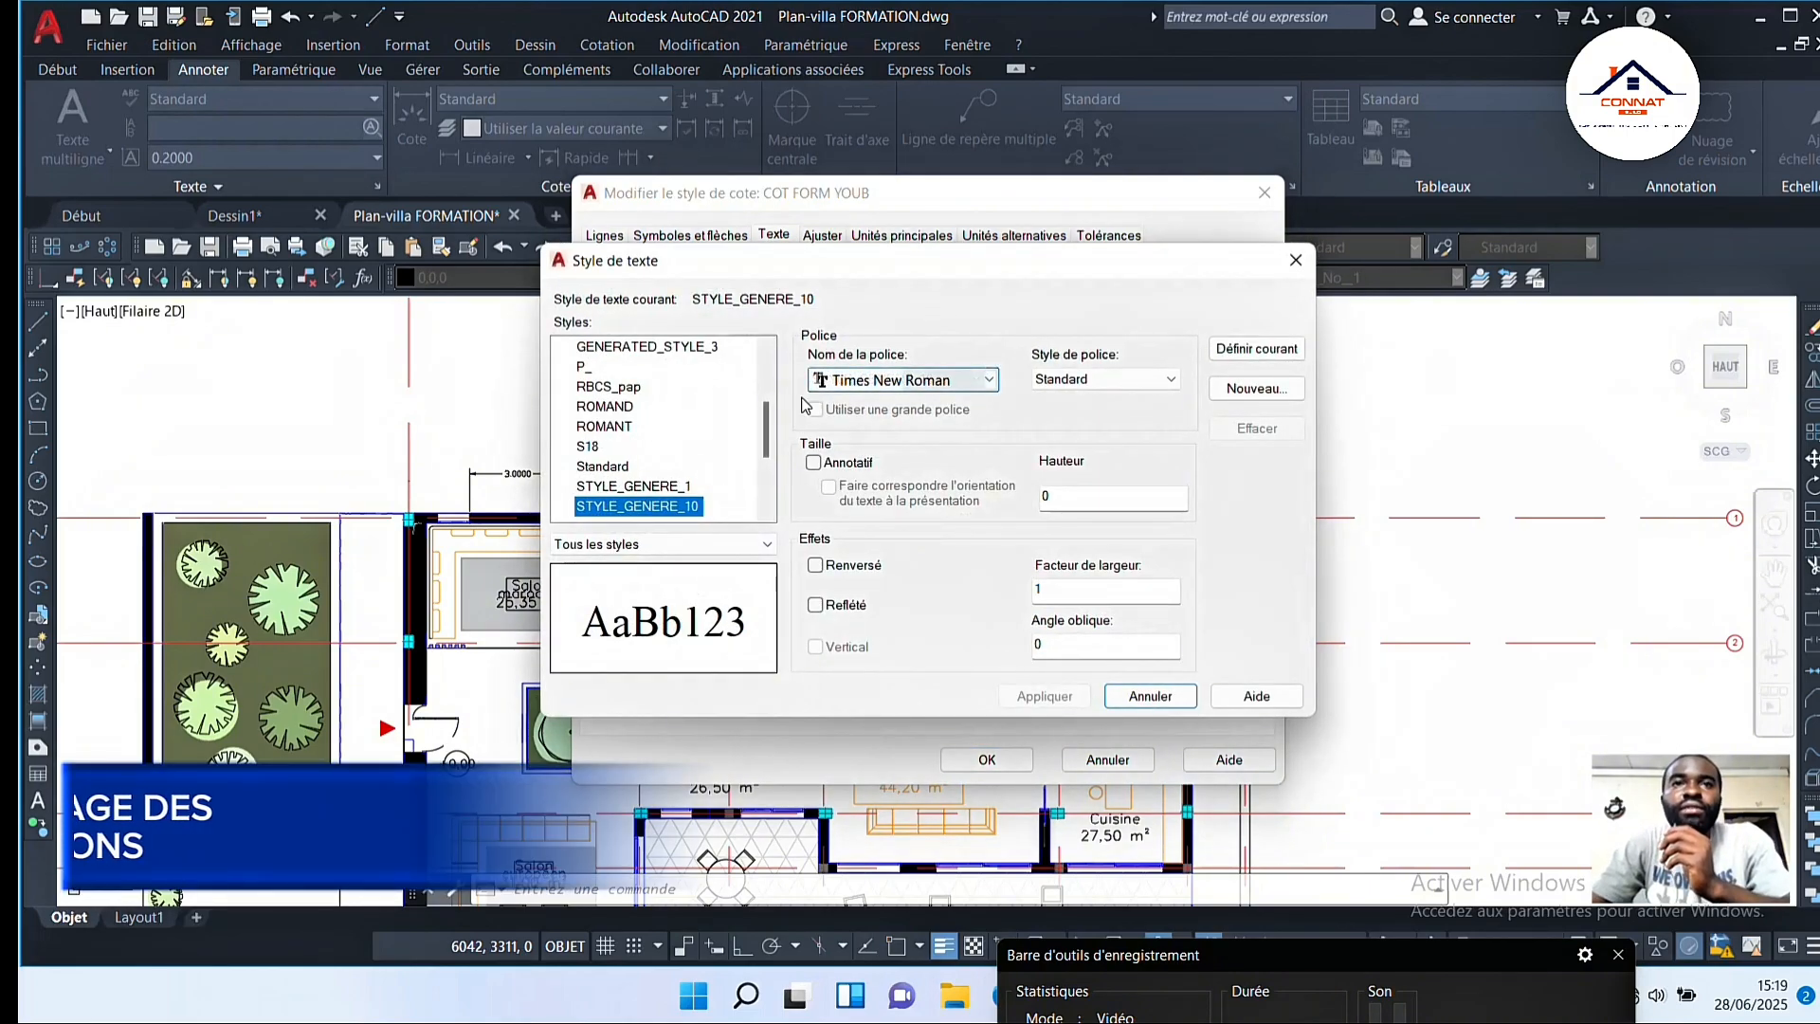
scroll(616, 455, down, 3)
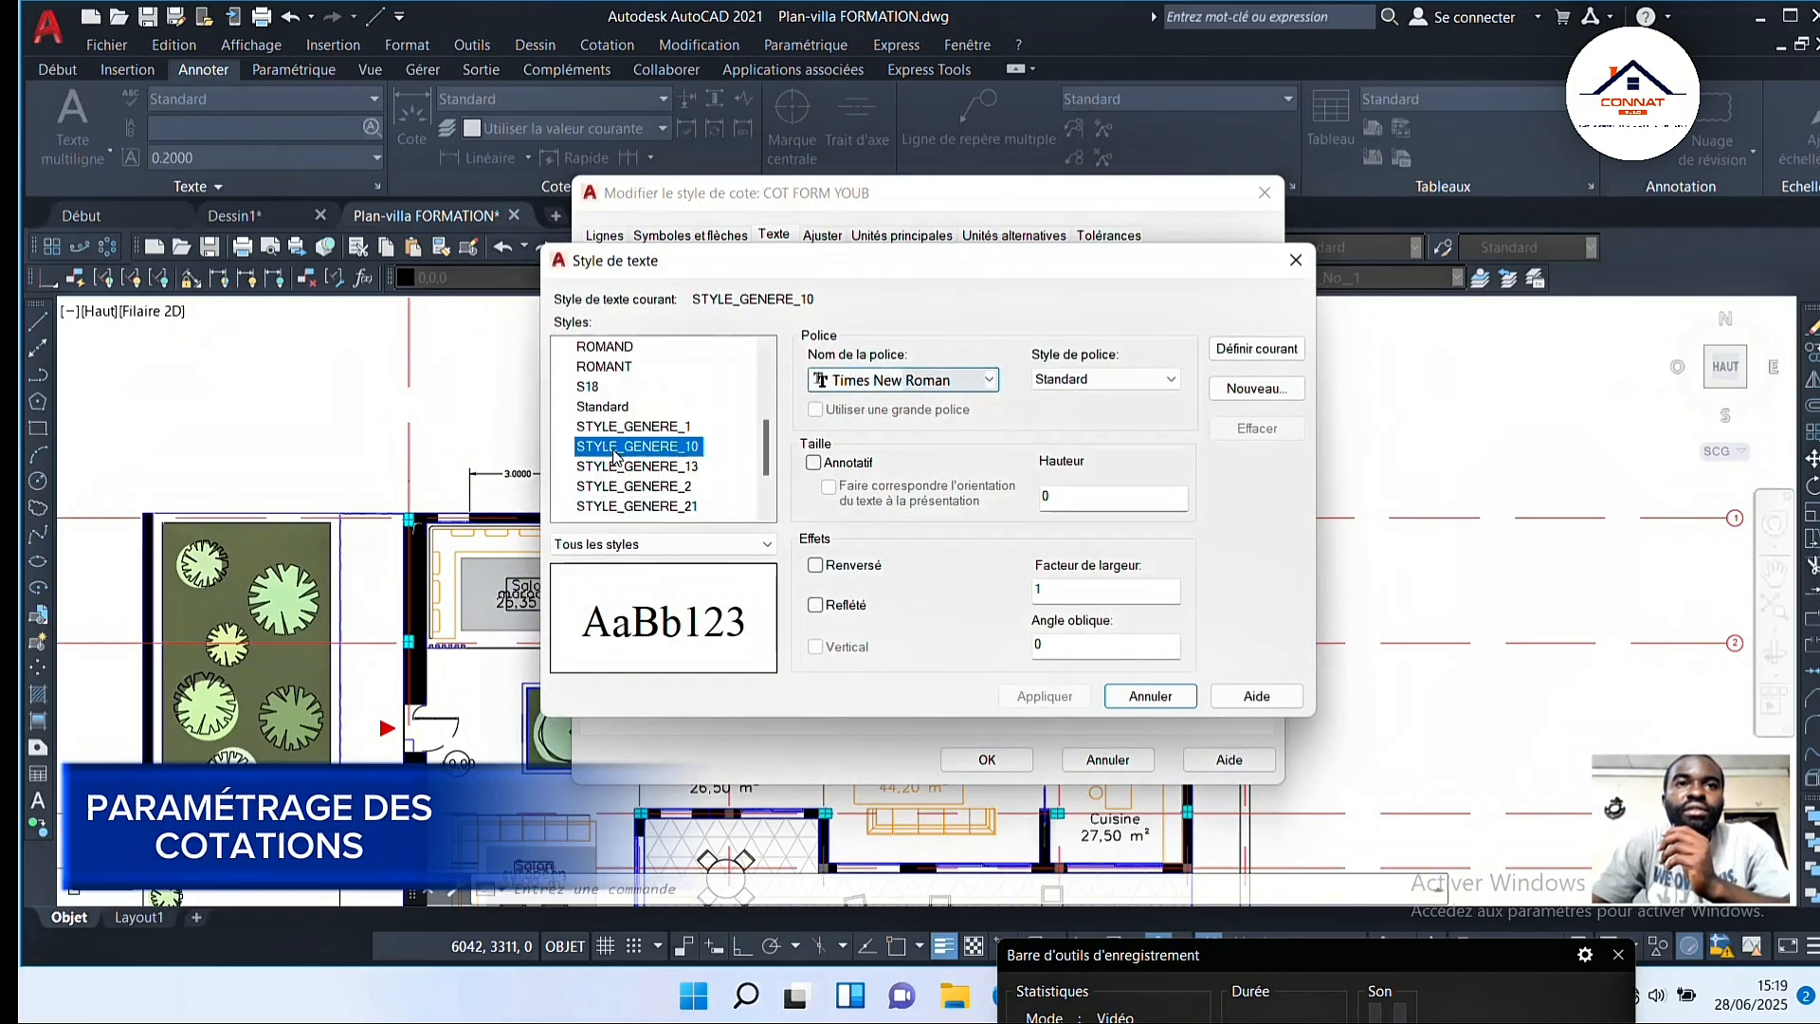
scroll(616, 455, up, 5)
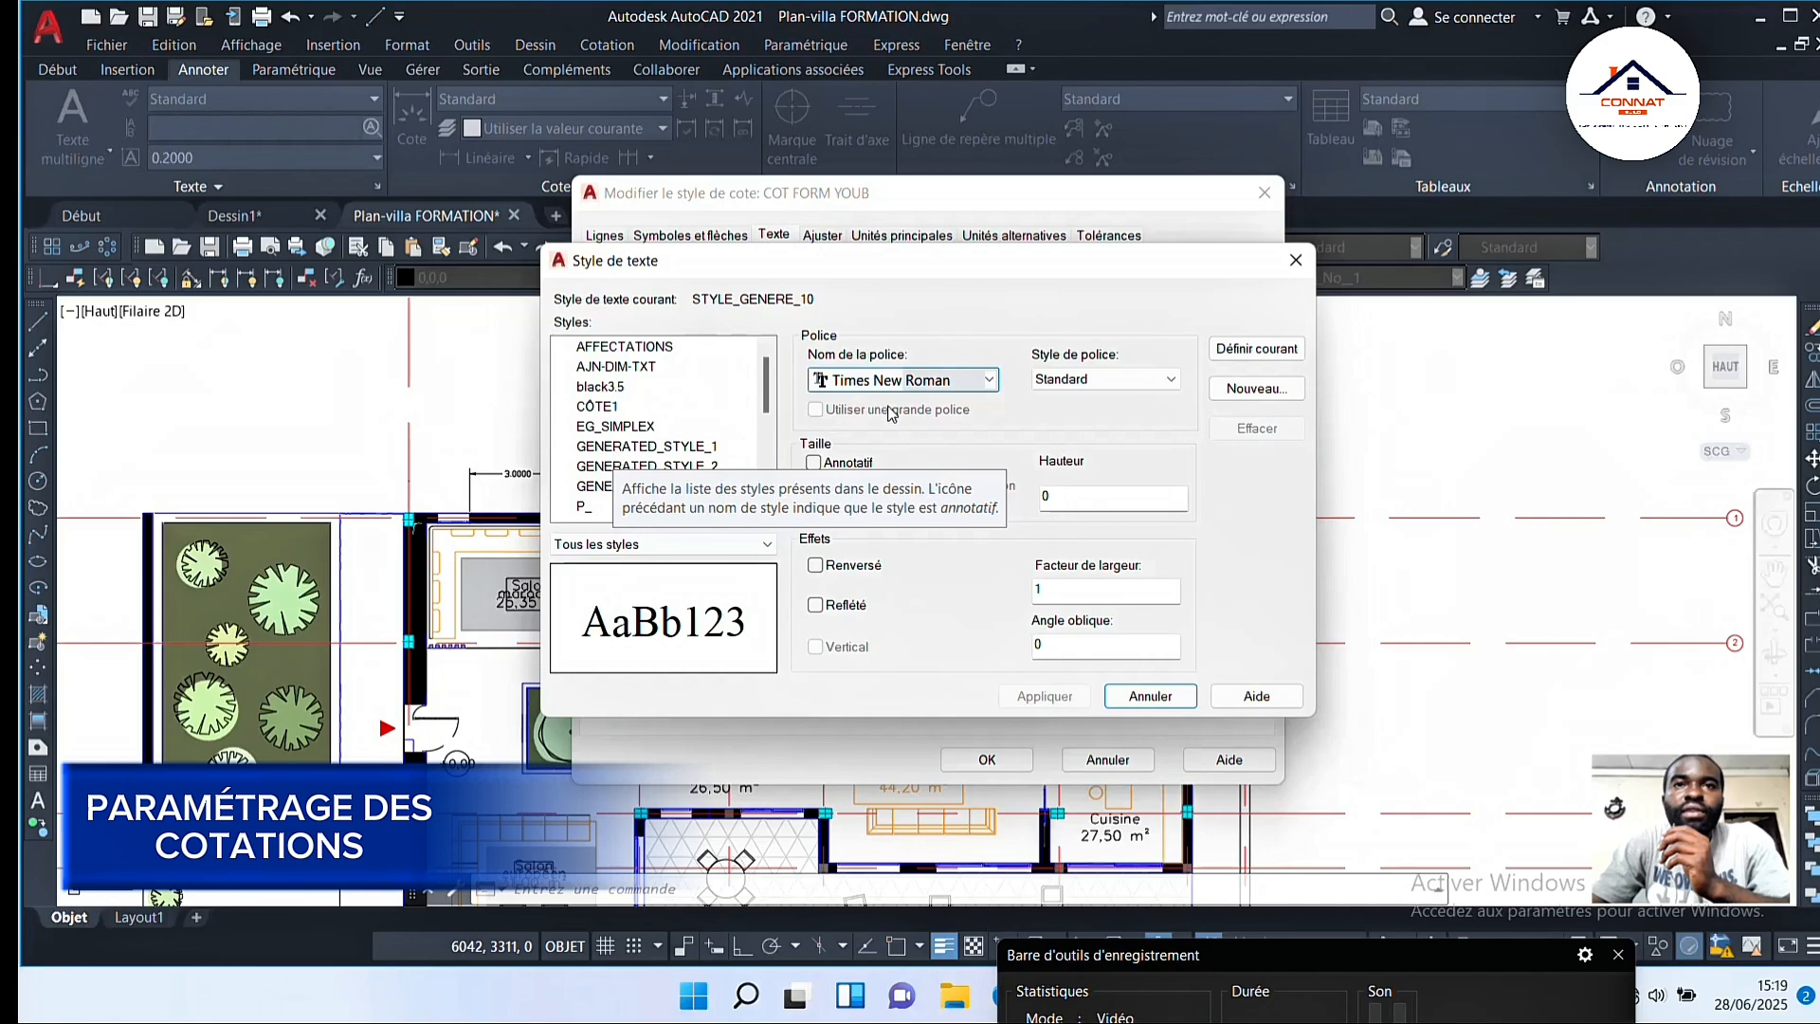
click(990, 380)
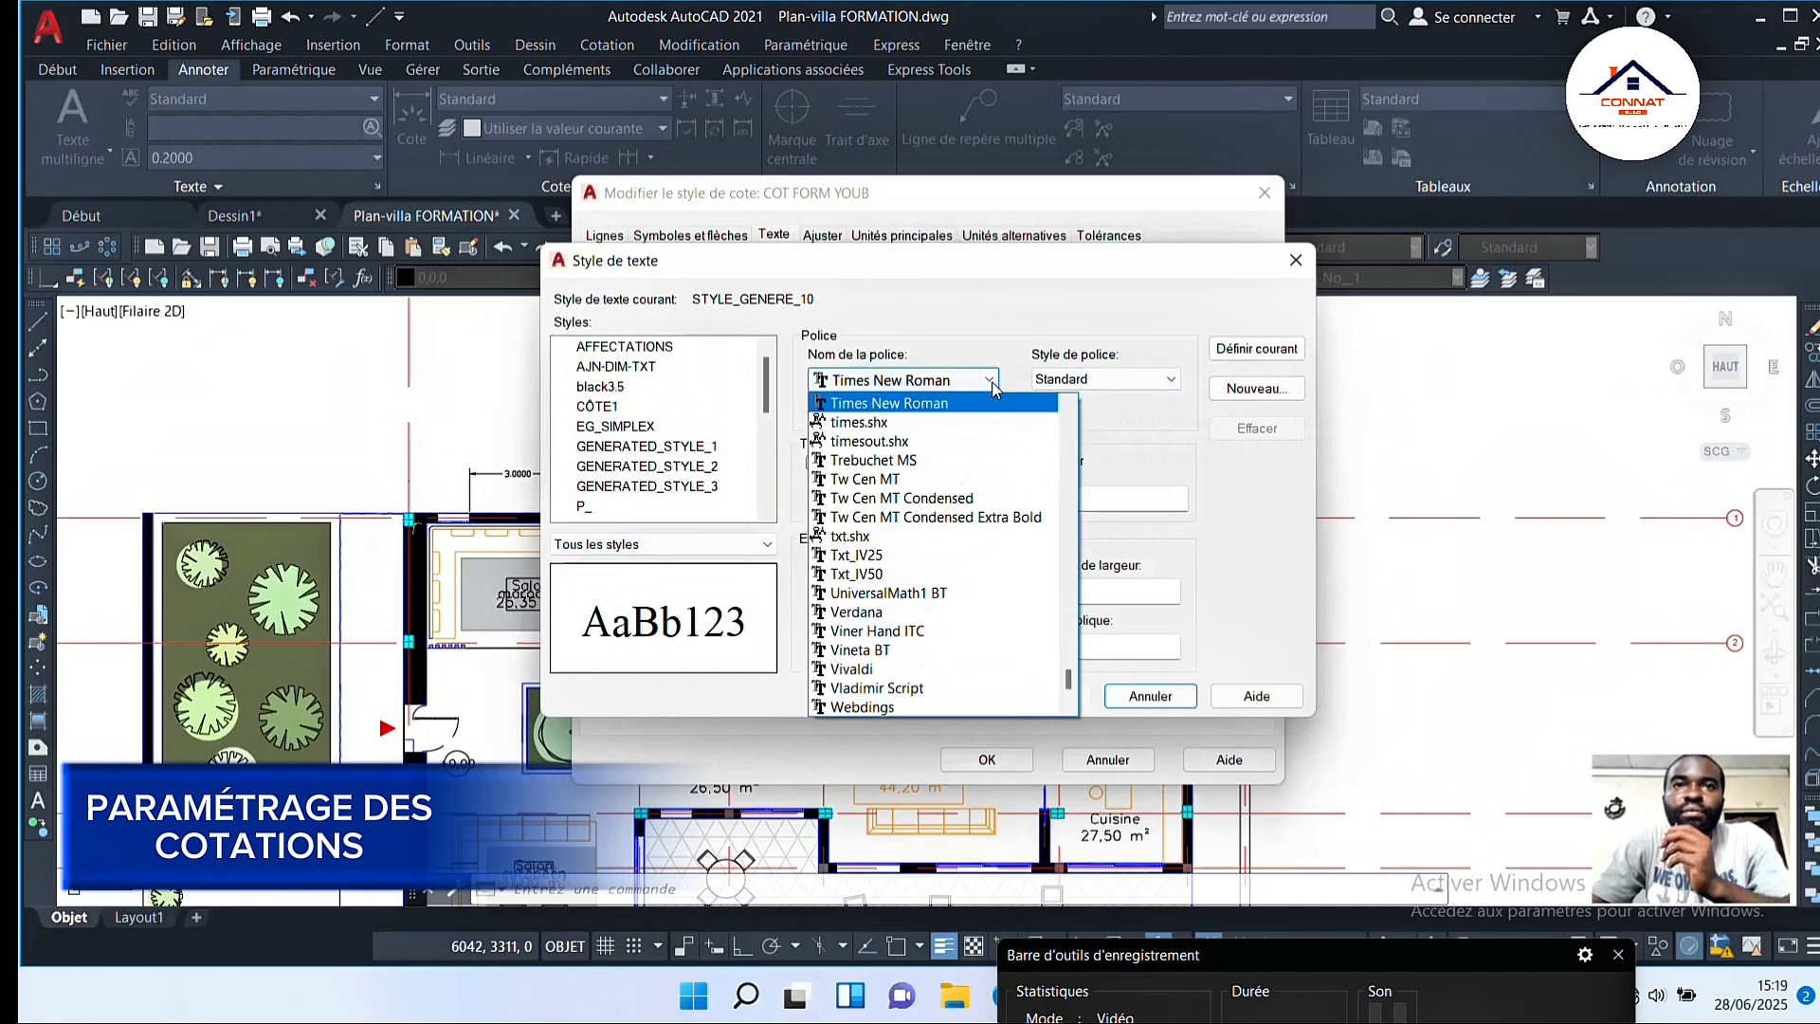
scroll(858, 635, down, 2)
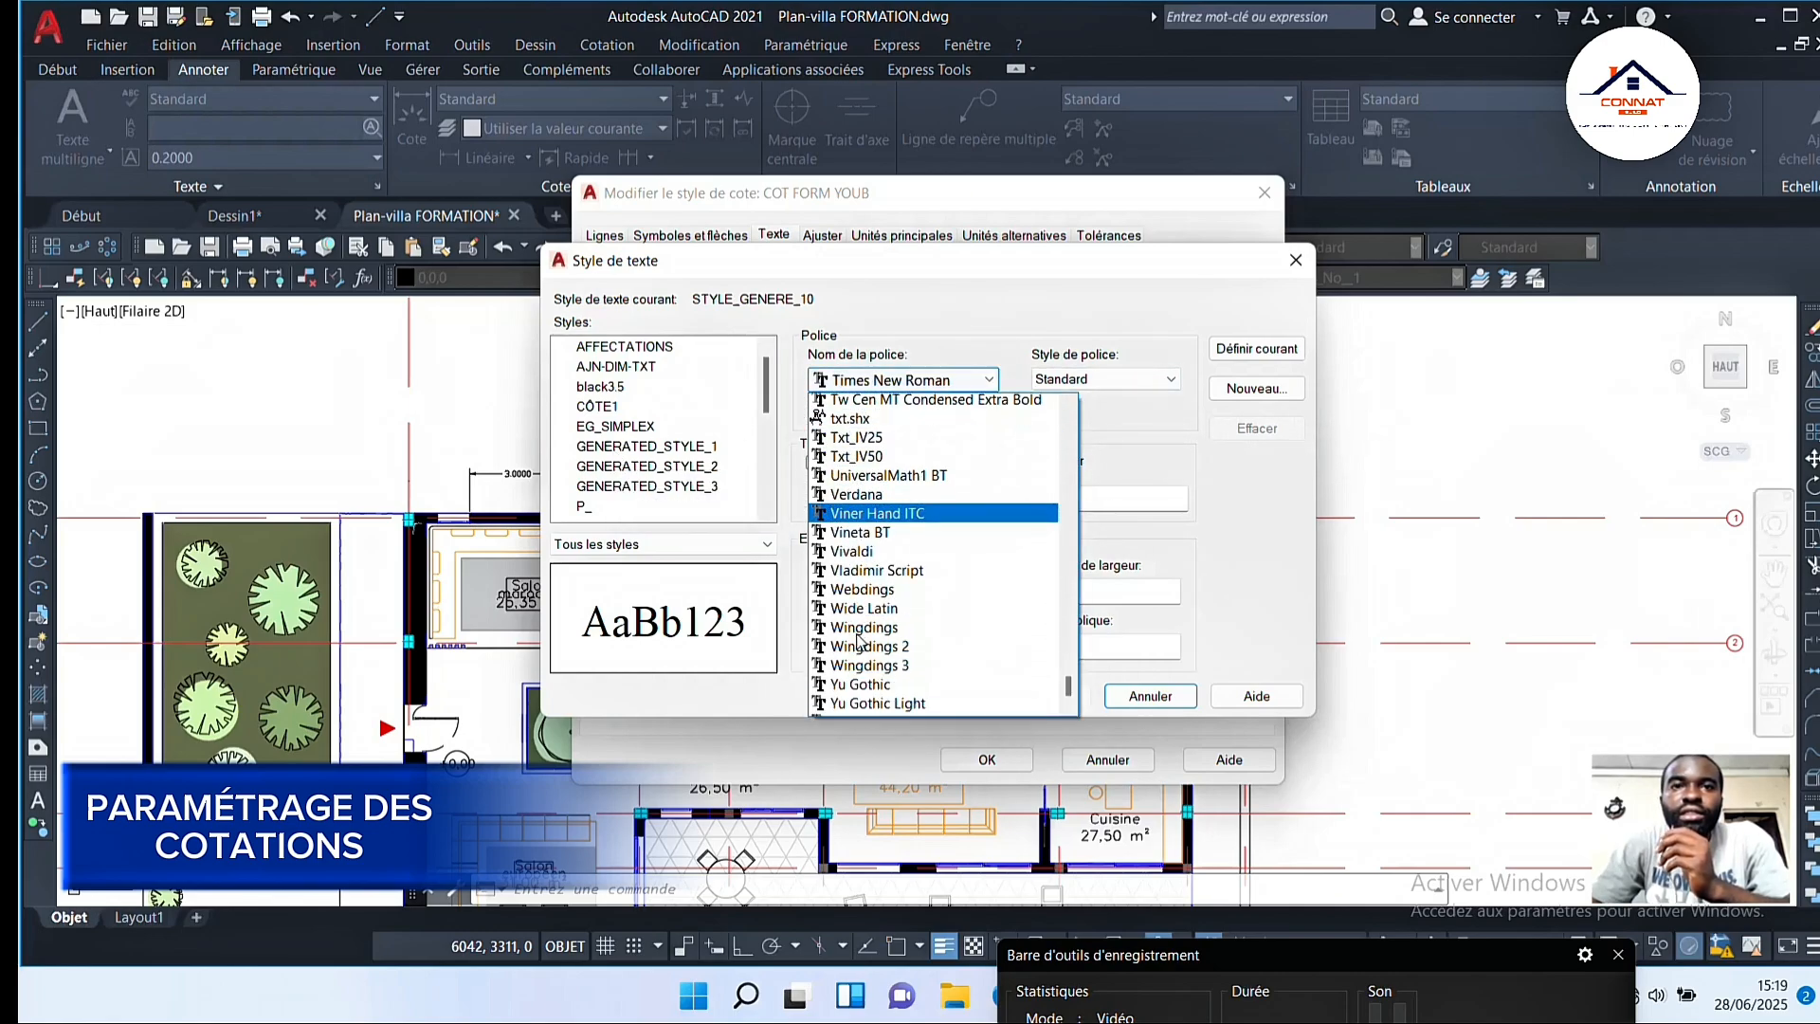
scroll(858, 640, down, 4)
scroll(858, 426, up, 3)
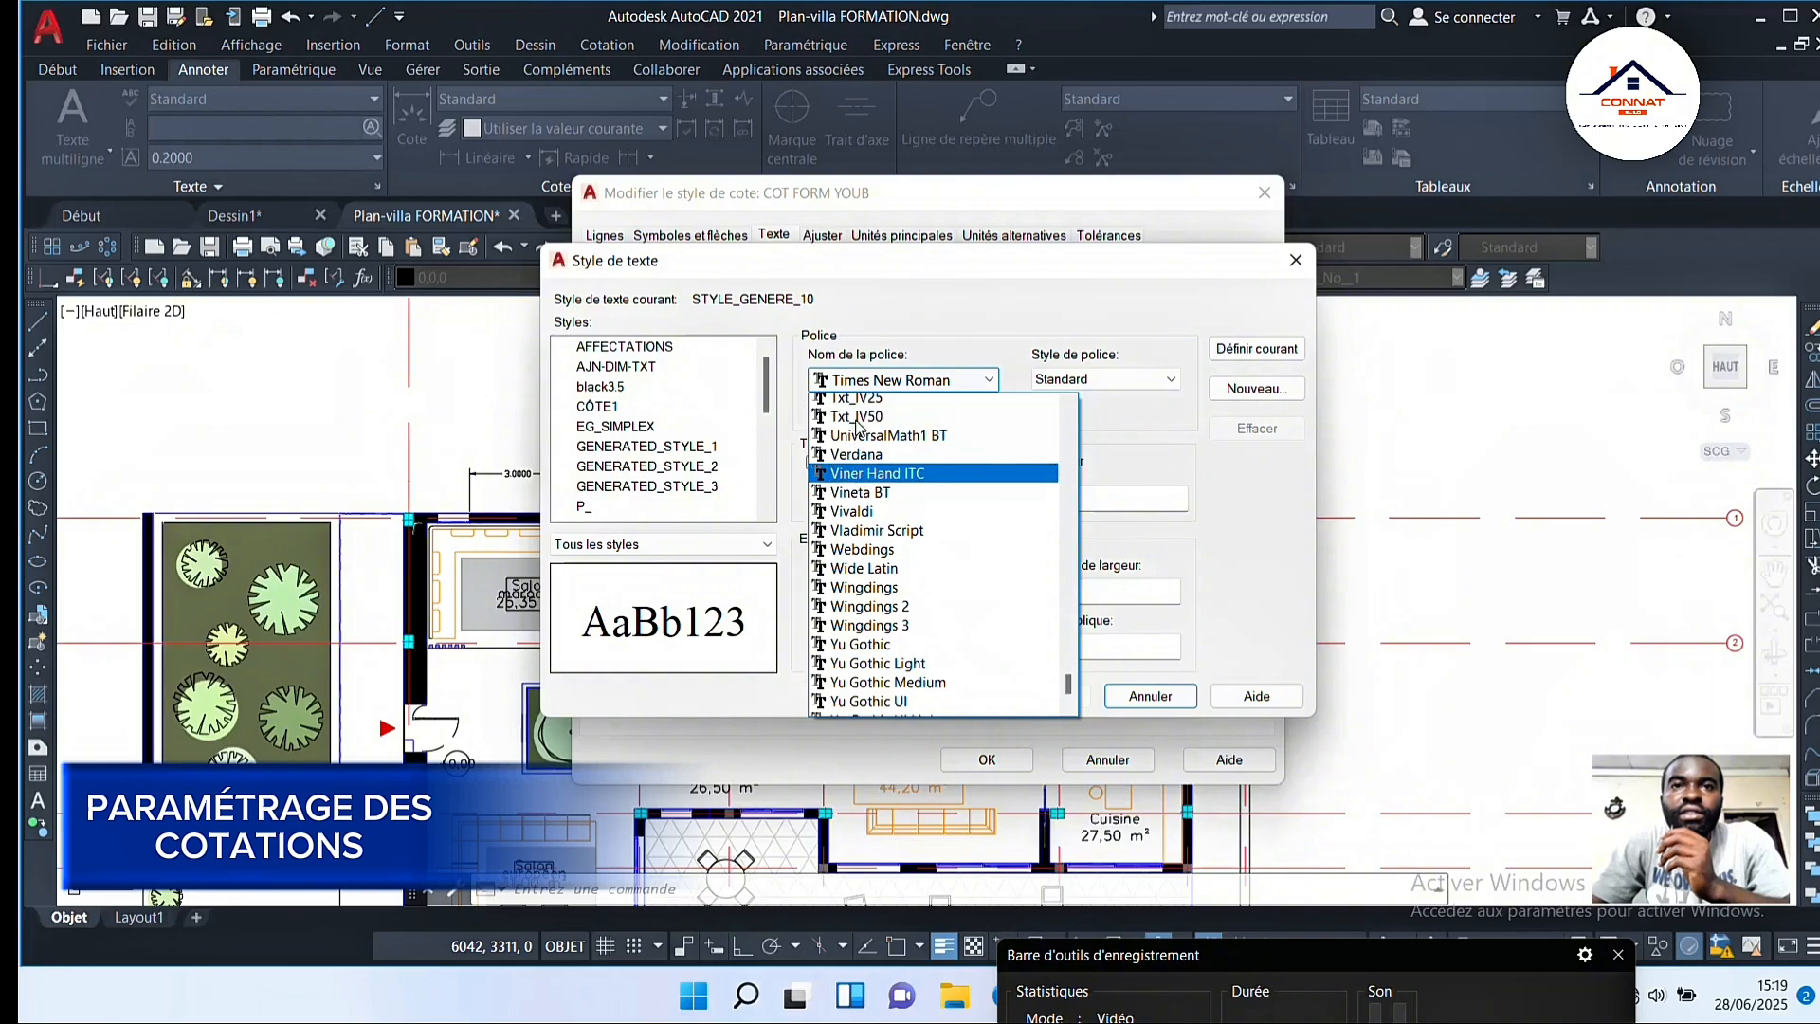
scroll(858, 426, up, 2)
click(862, 452)
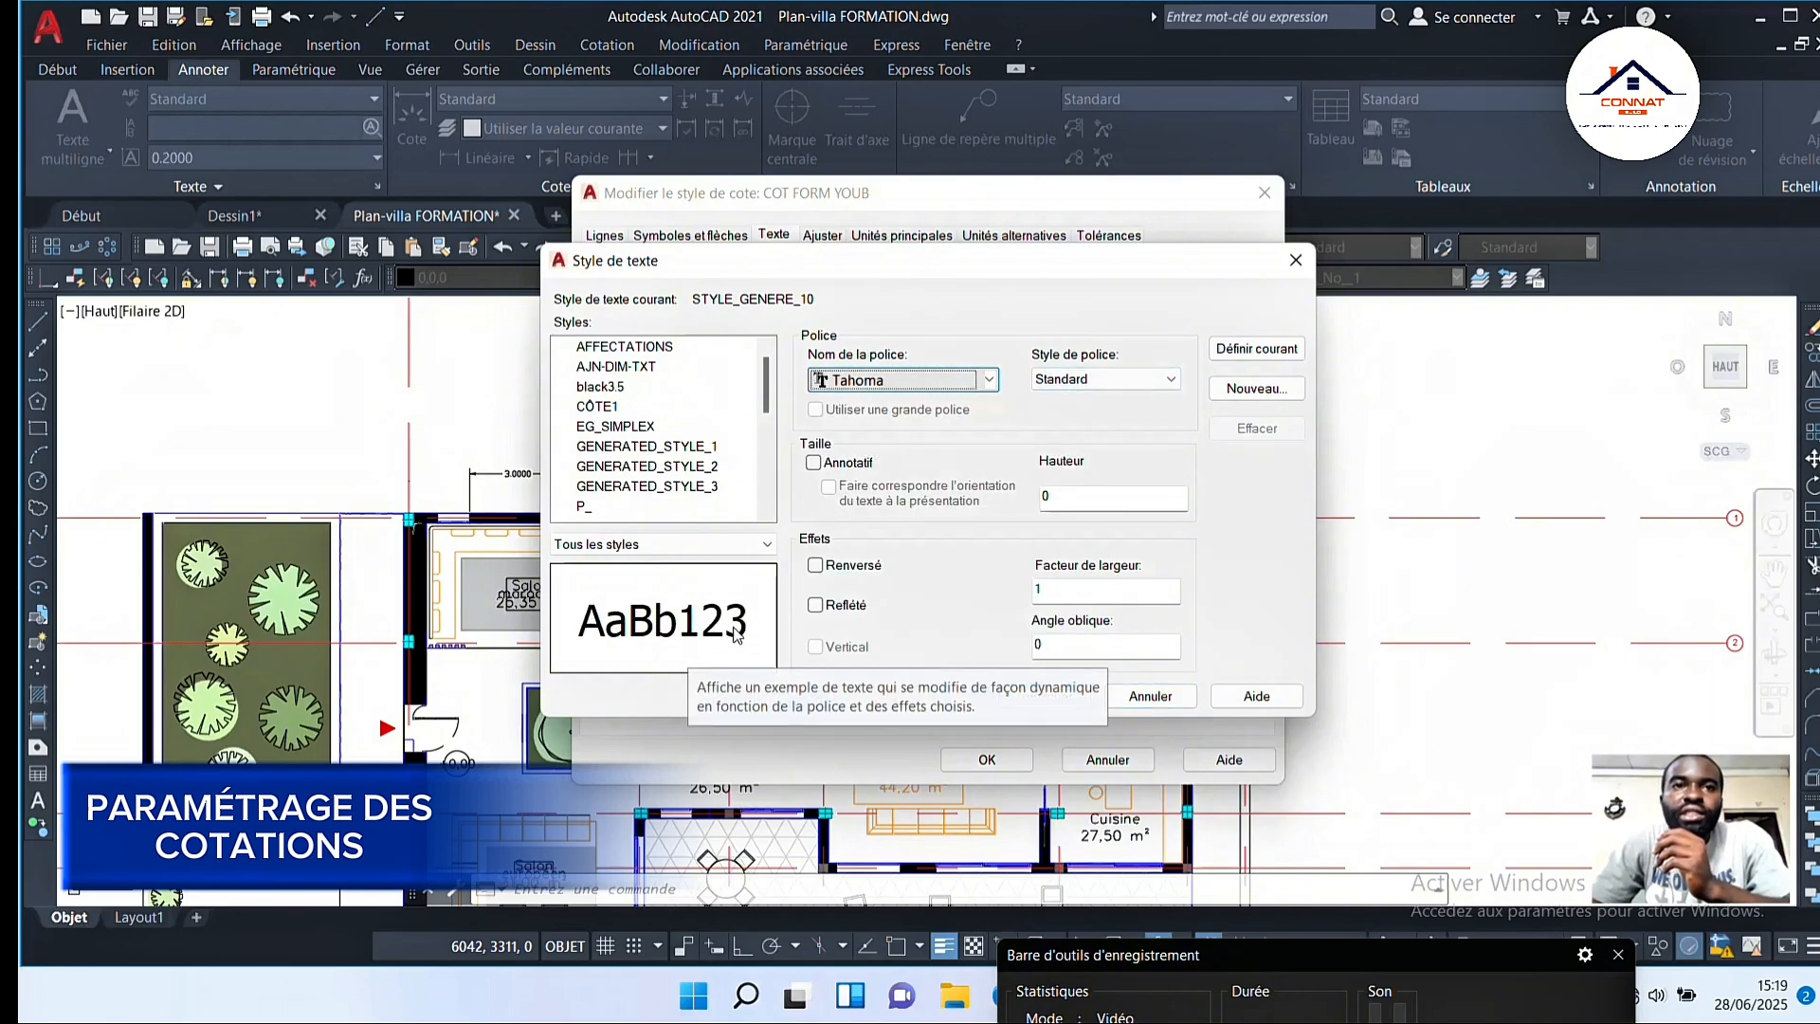
Step: Try the fonts TechnicLite, Symeteo_IV50 and symusic.shx for the text style STYLE_GENERE_10
click(914, 379)
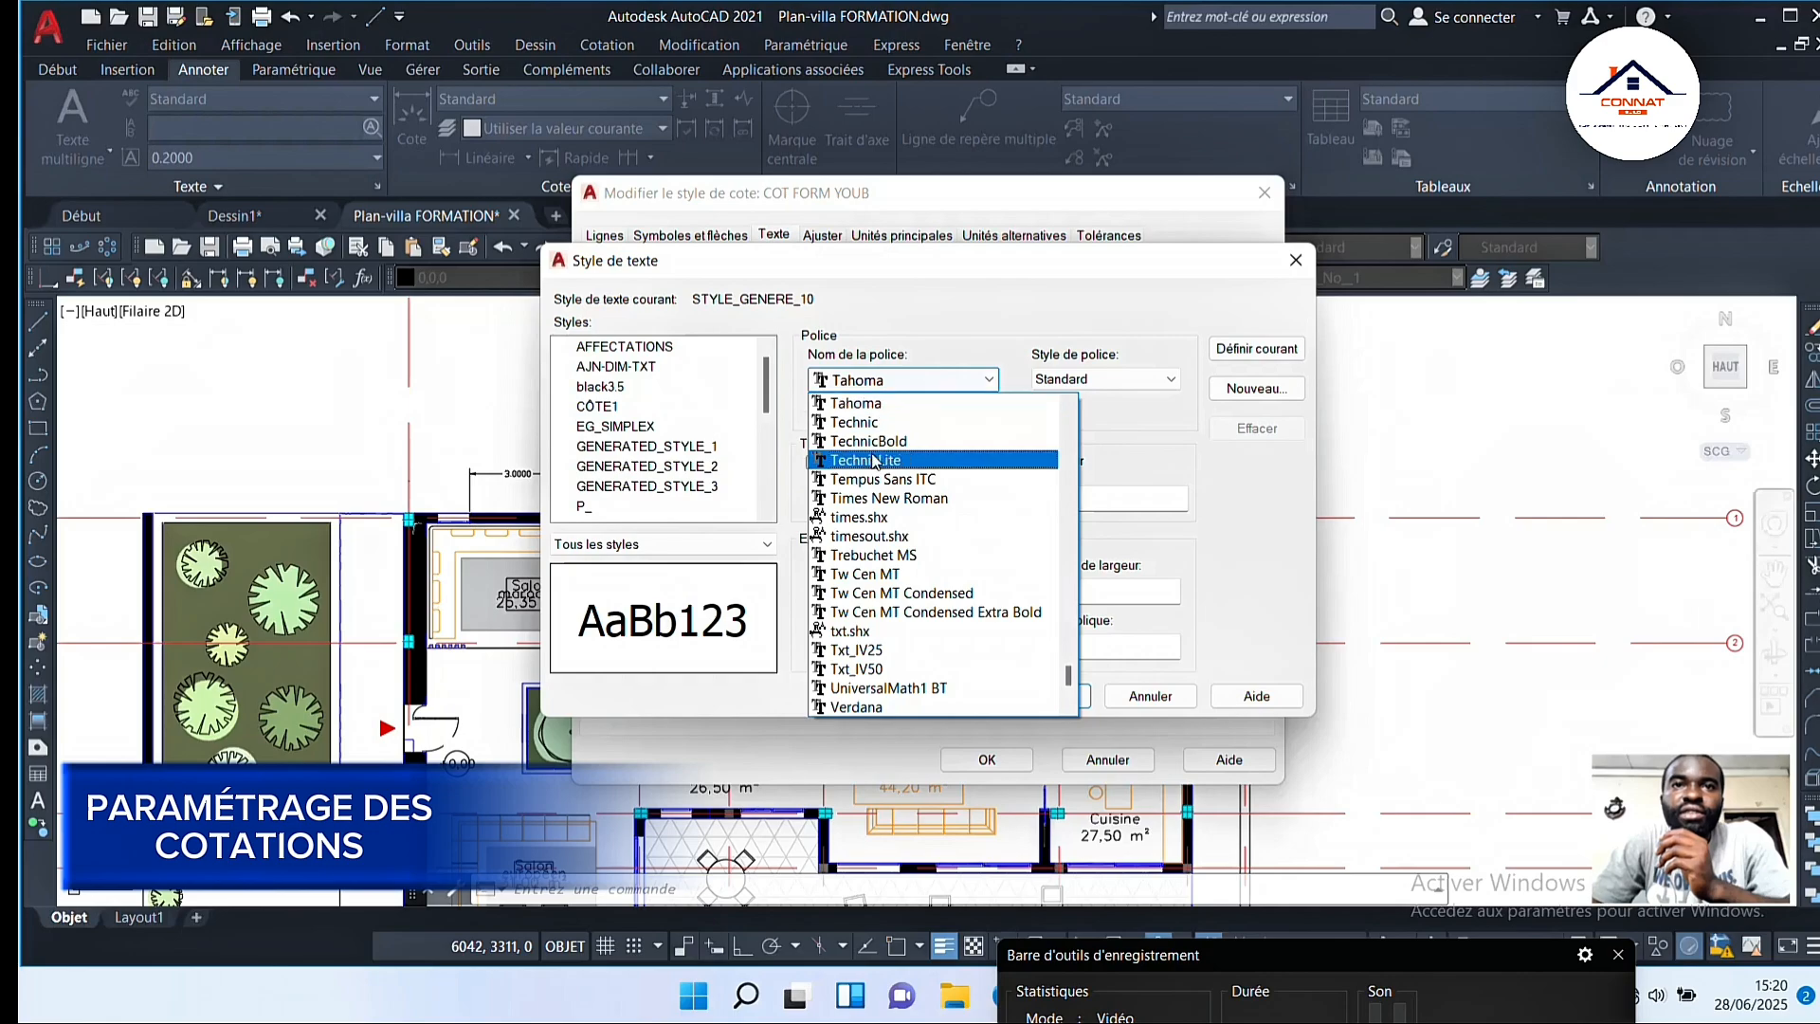
click(874, 460)
click(927, 382)
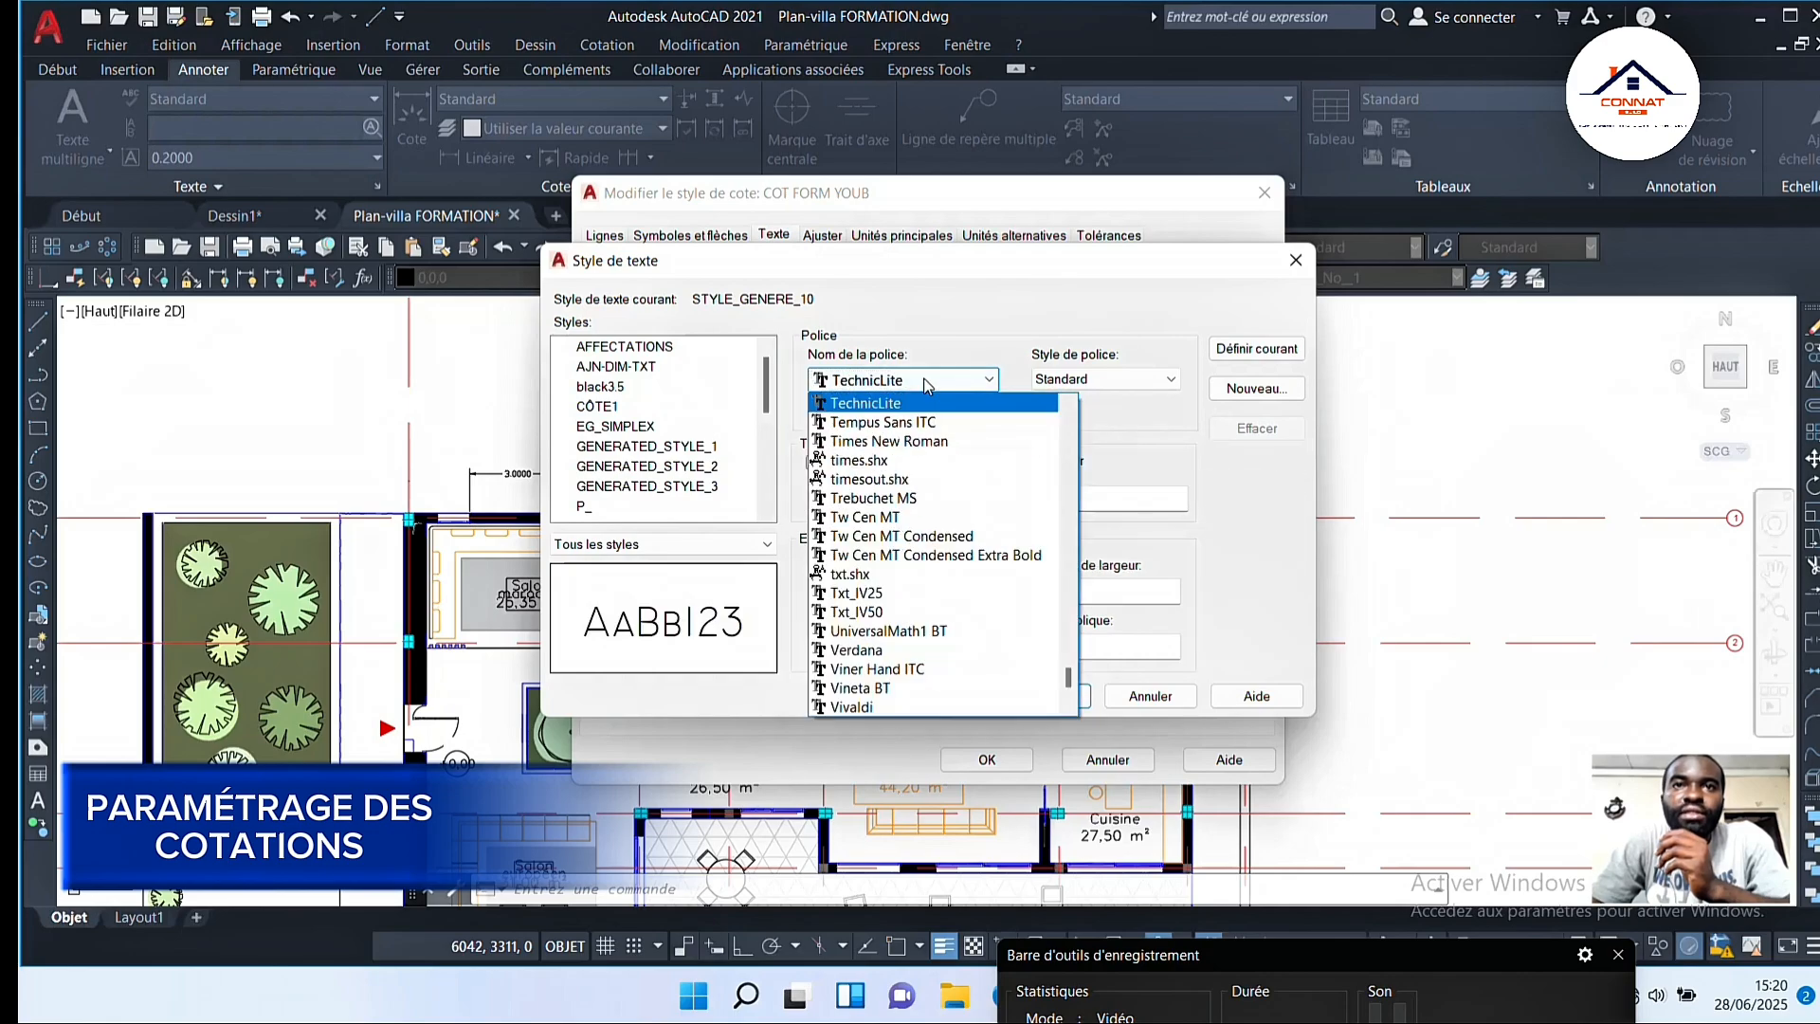
scroll(863, 502, up, 4)
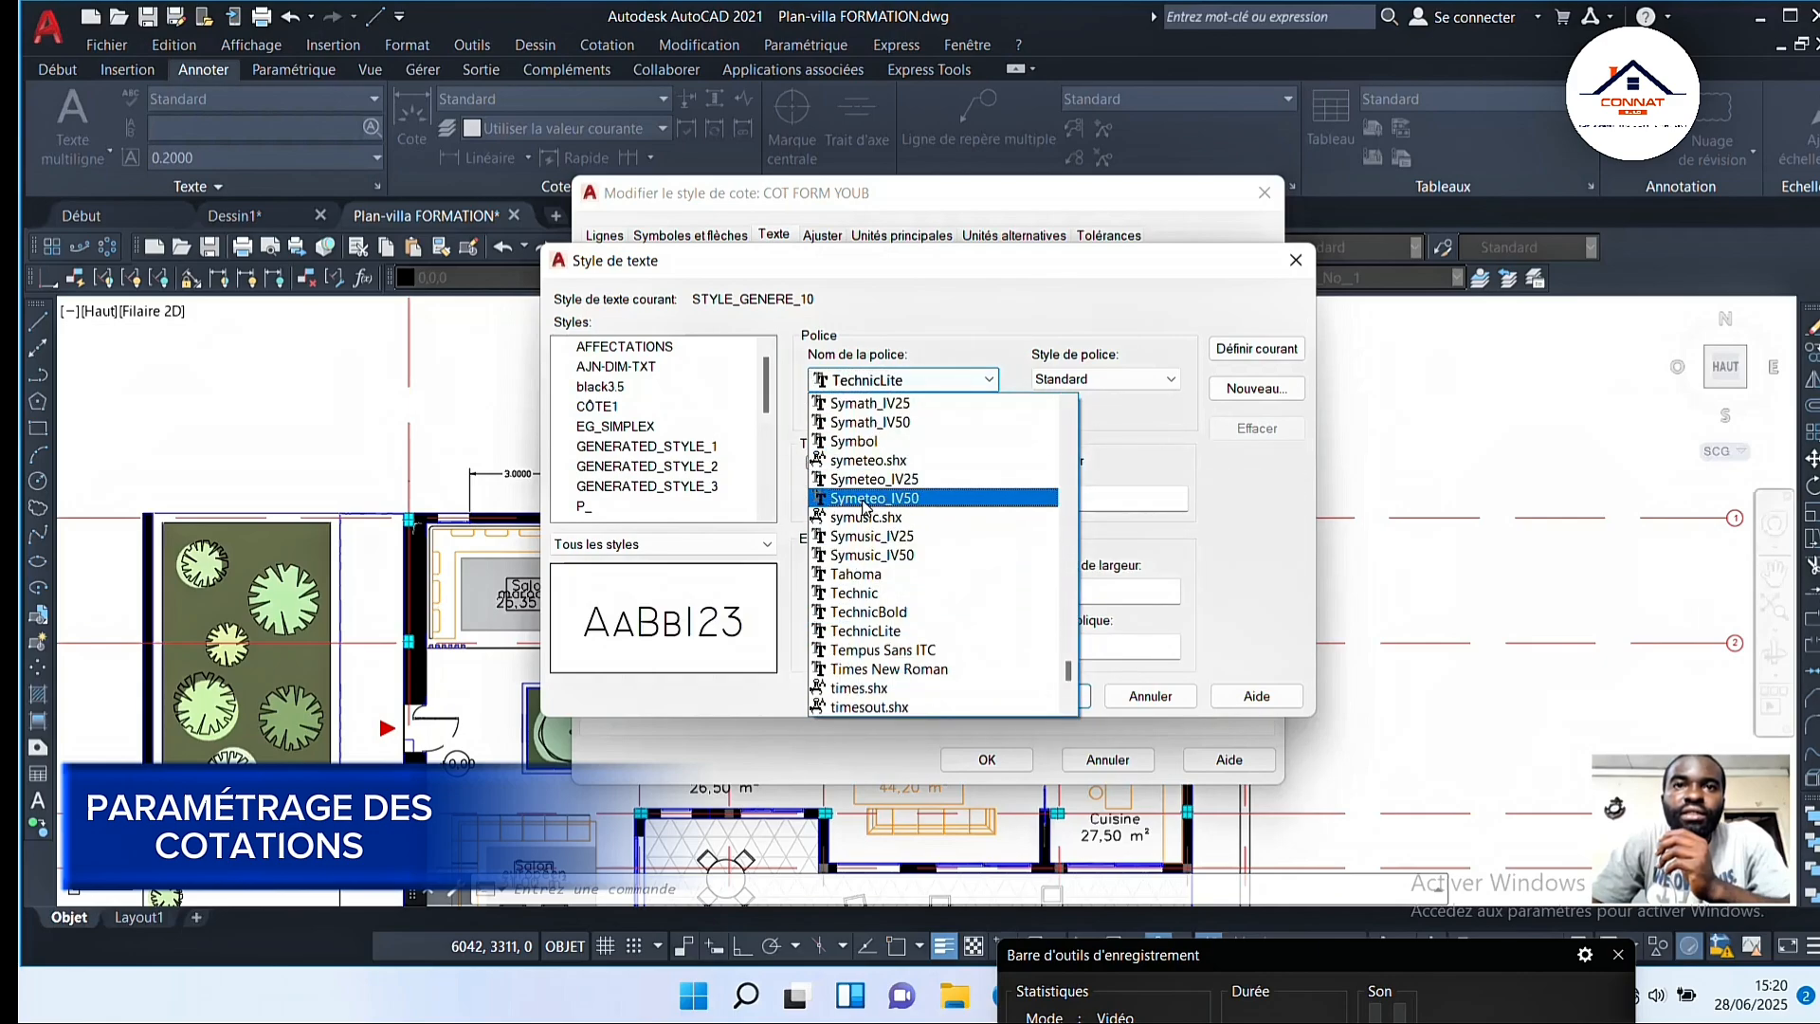
click(865, 499)
click(902, 384)
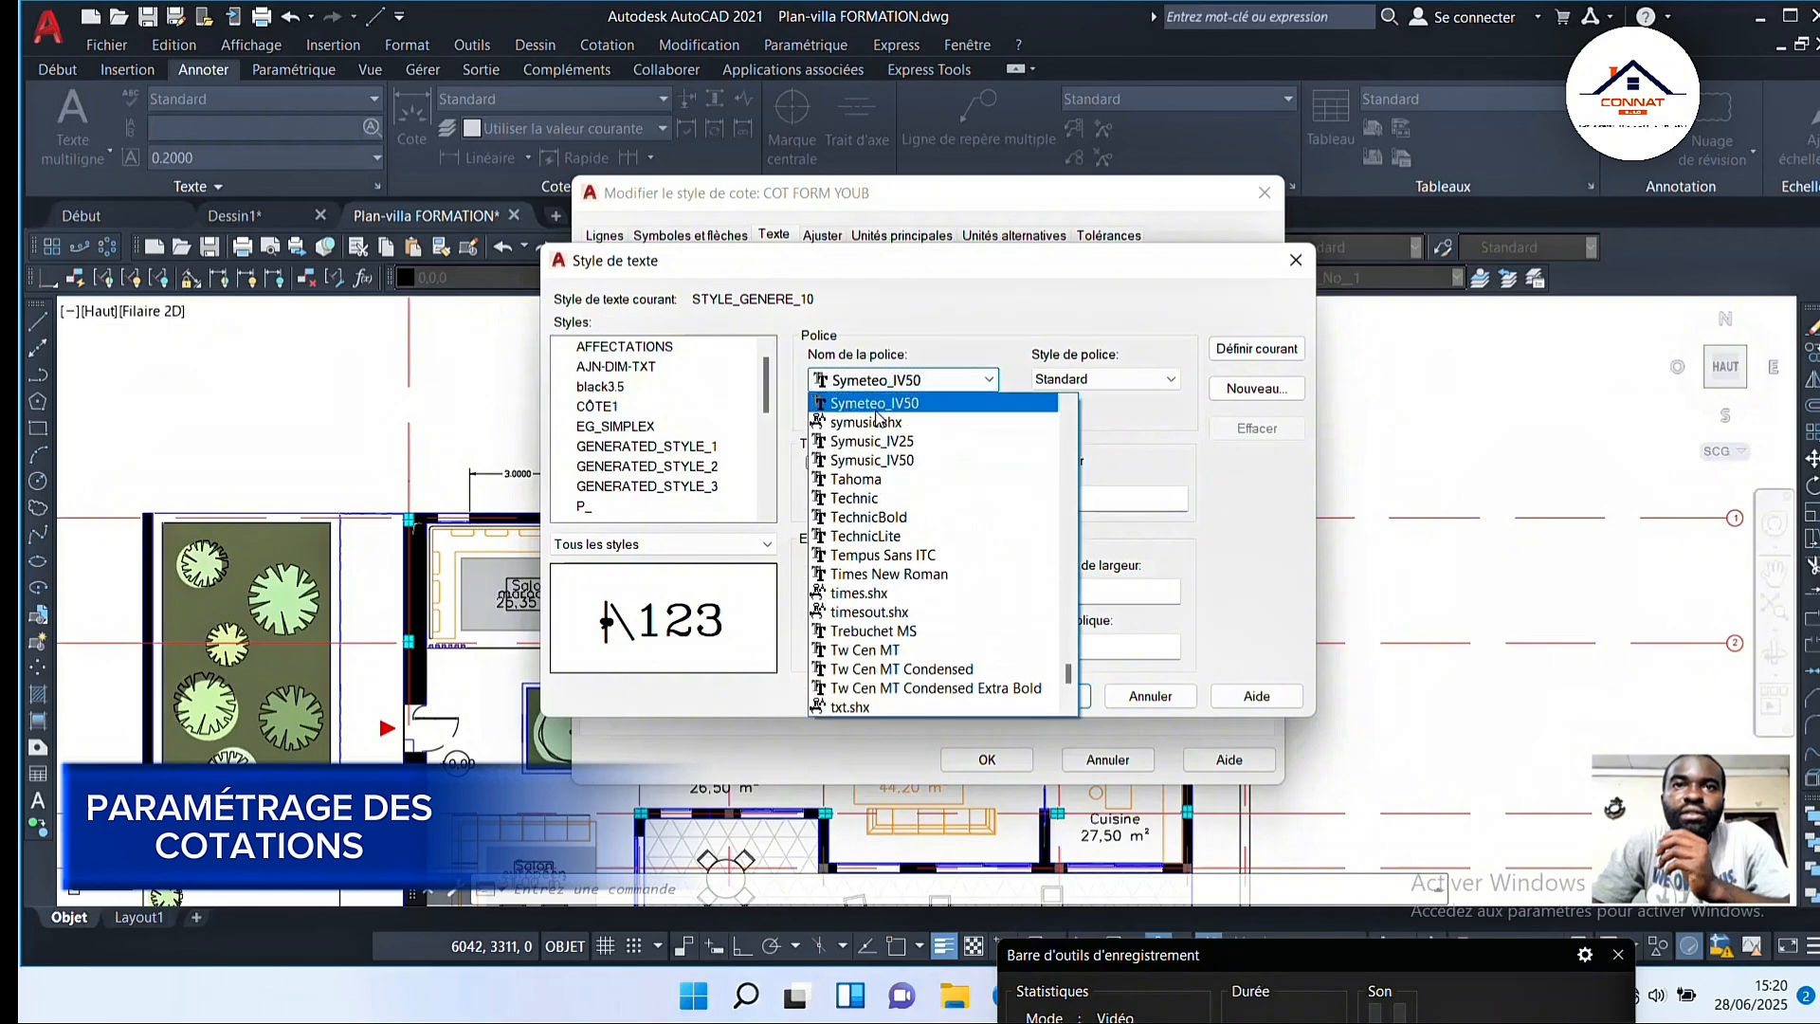
click(876, 421)
Step: Set the font of the text style STYLE_GENERE_10 to Sitka Subheading
click(905, 380)
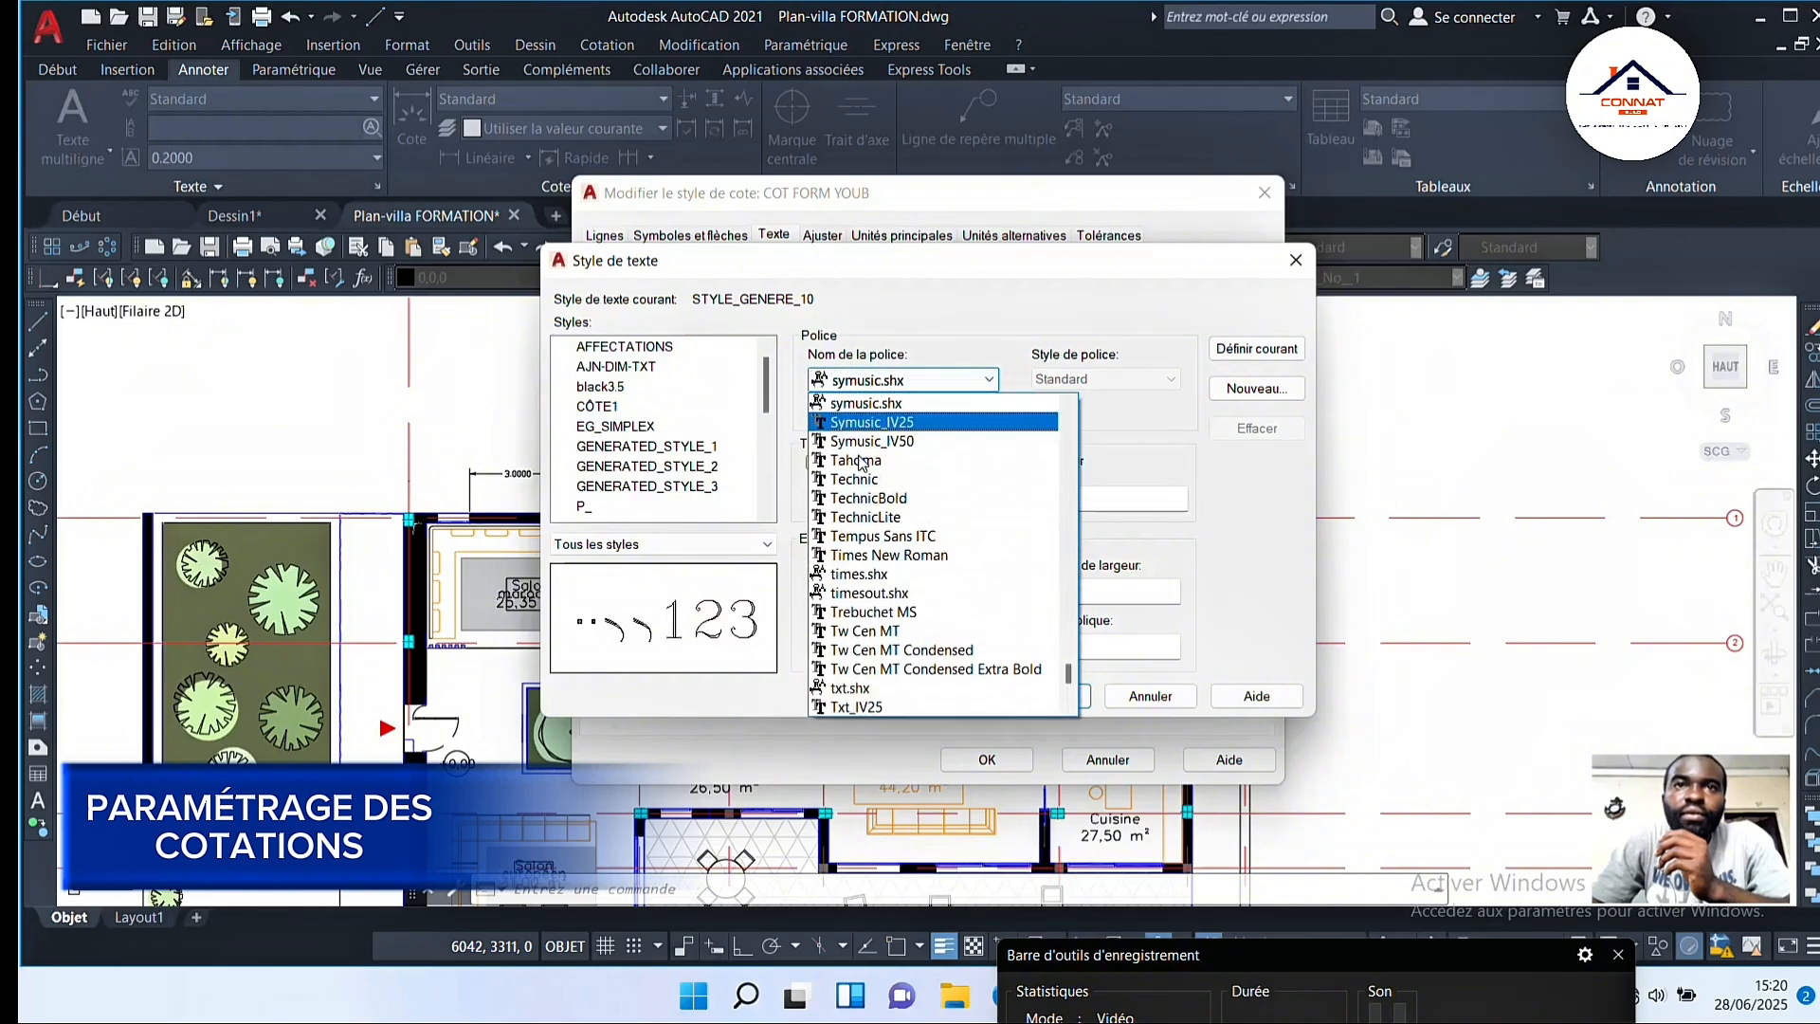
scroll(861, 462, up, 10)
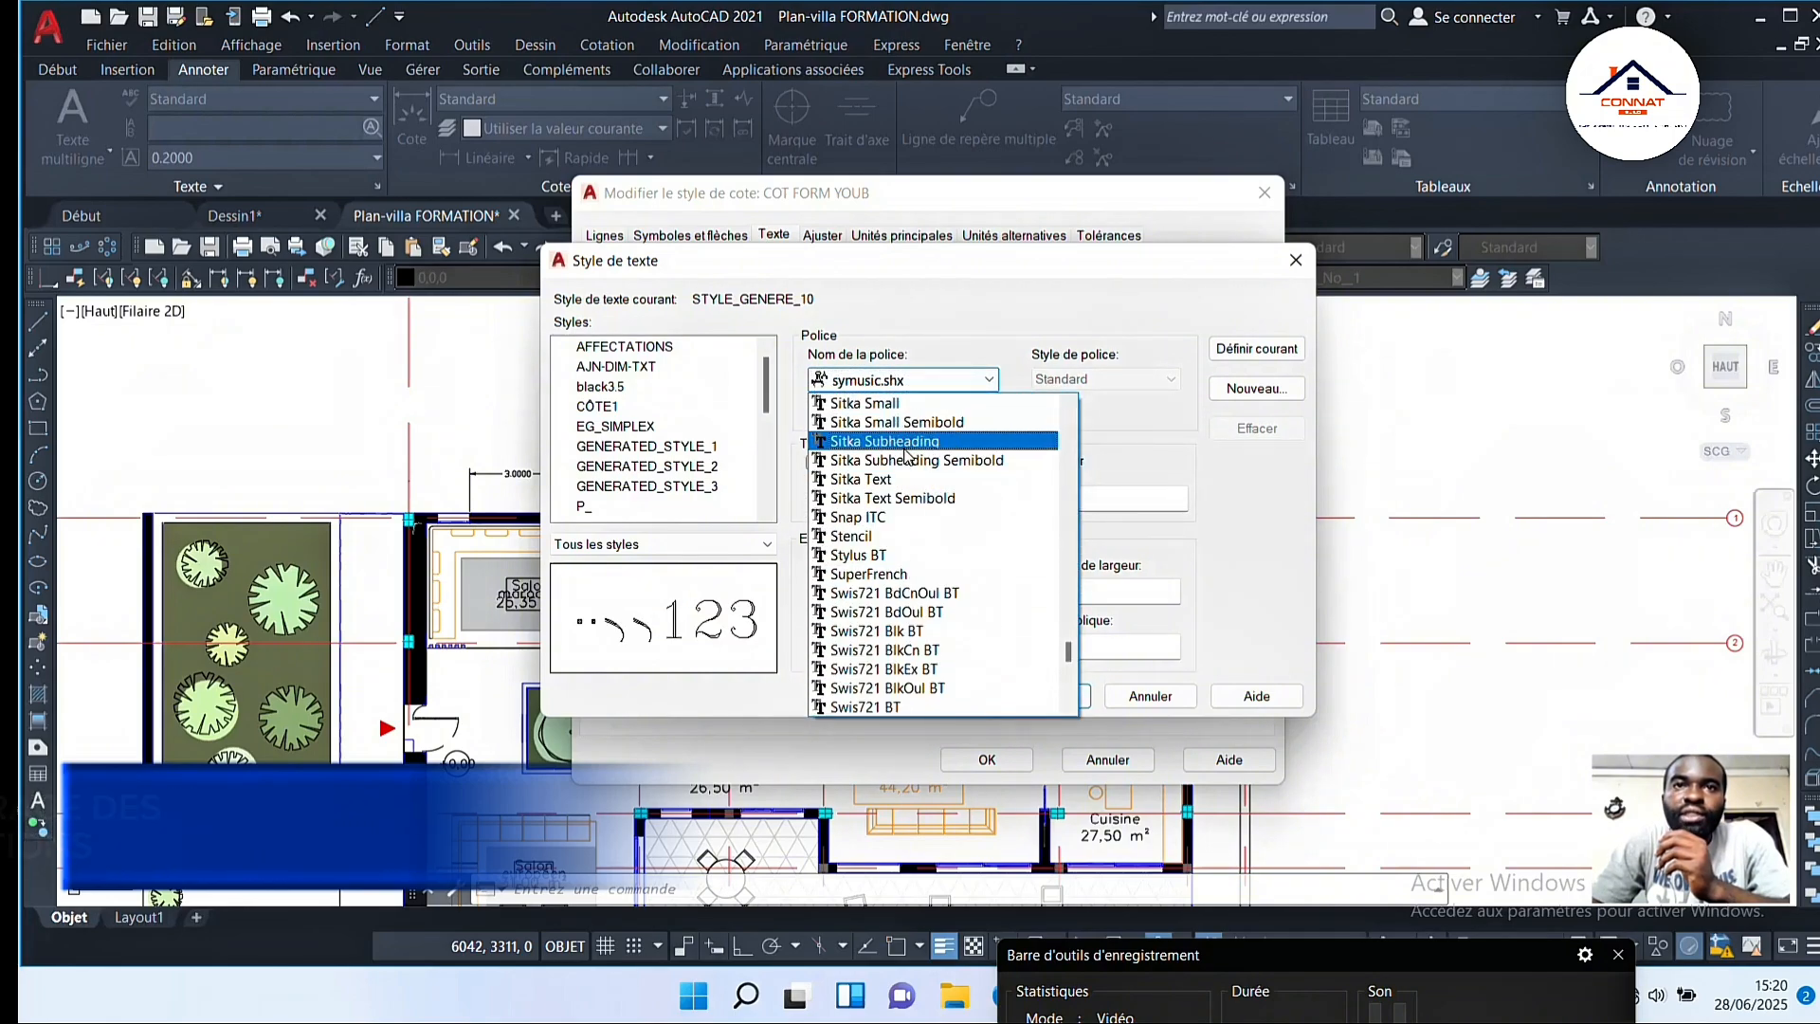
click(905, 442)
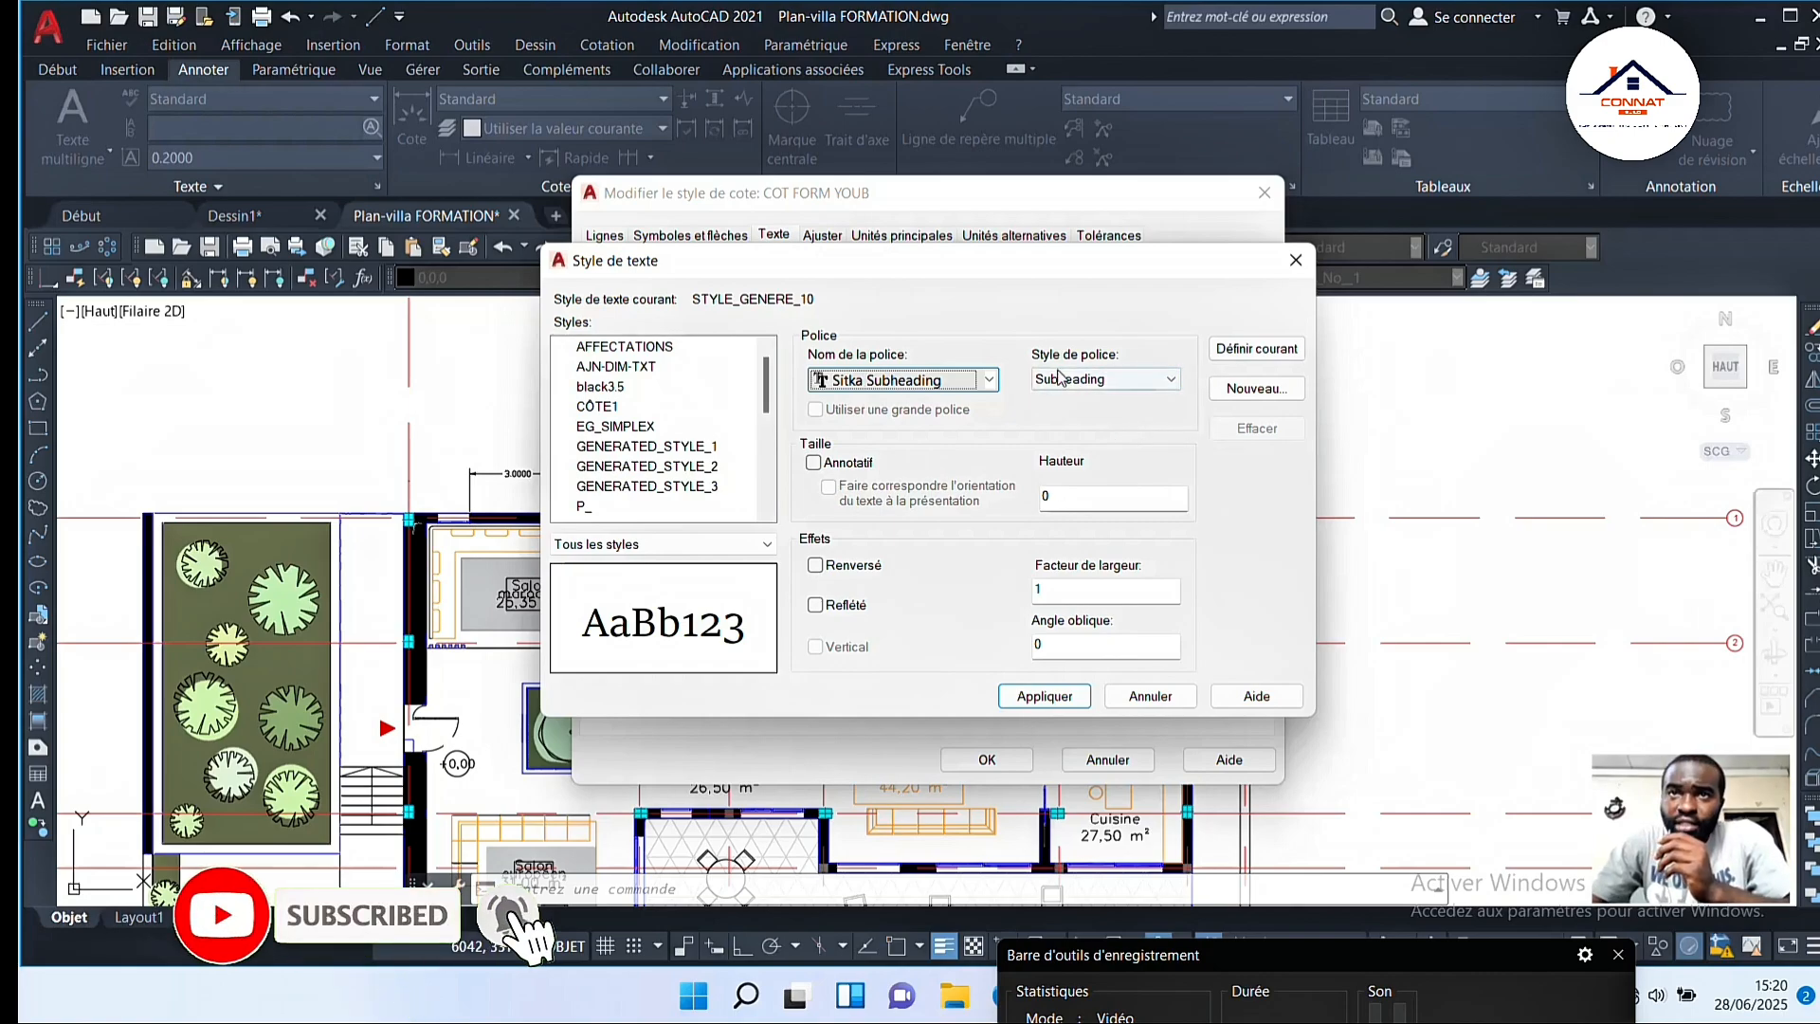
Step: Try the Subheading Bold font style, return to Subheading, and apply the text style with a height of 25
click(1173, 381)
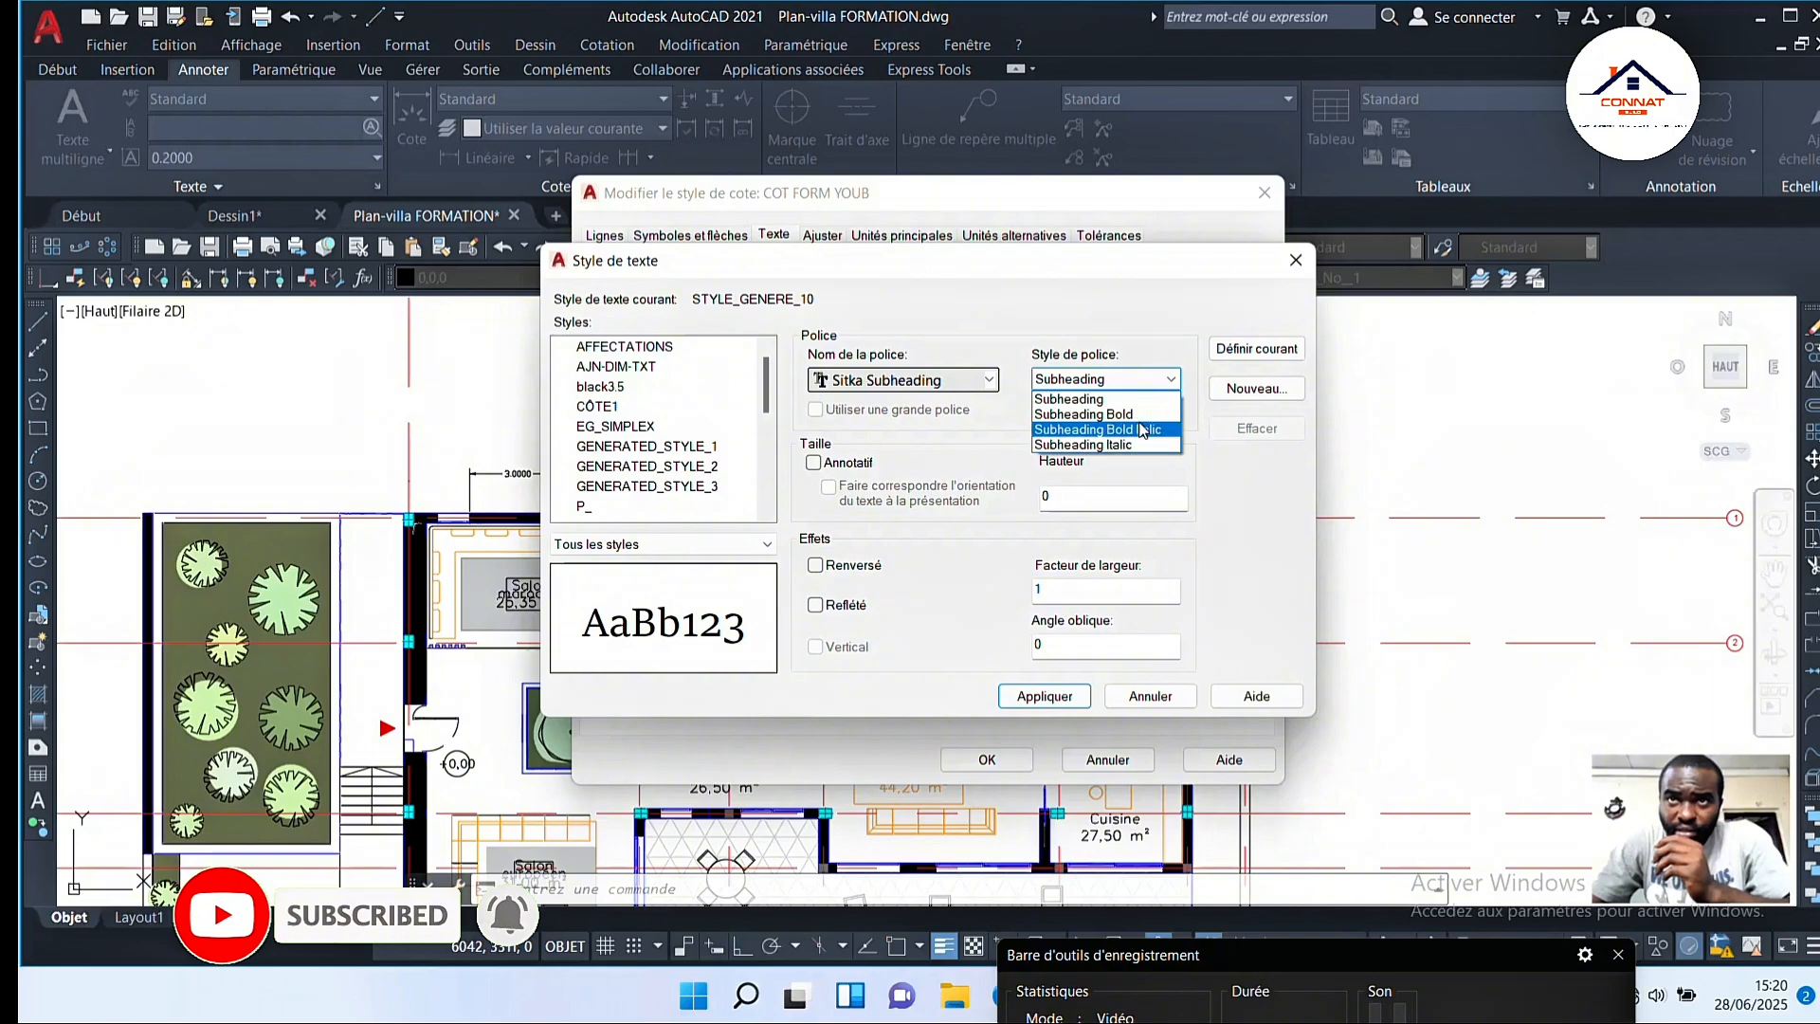
click(1143, 420)
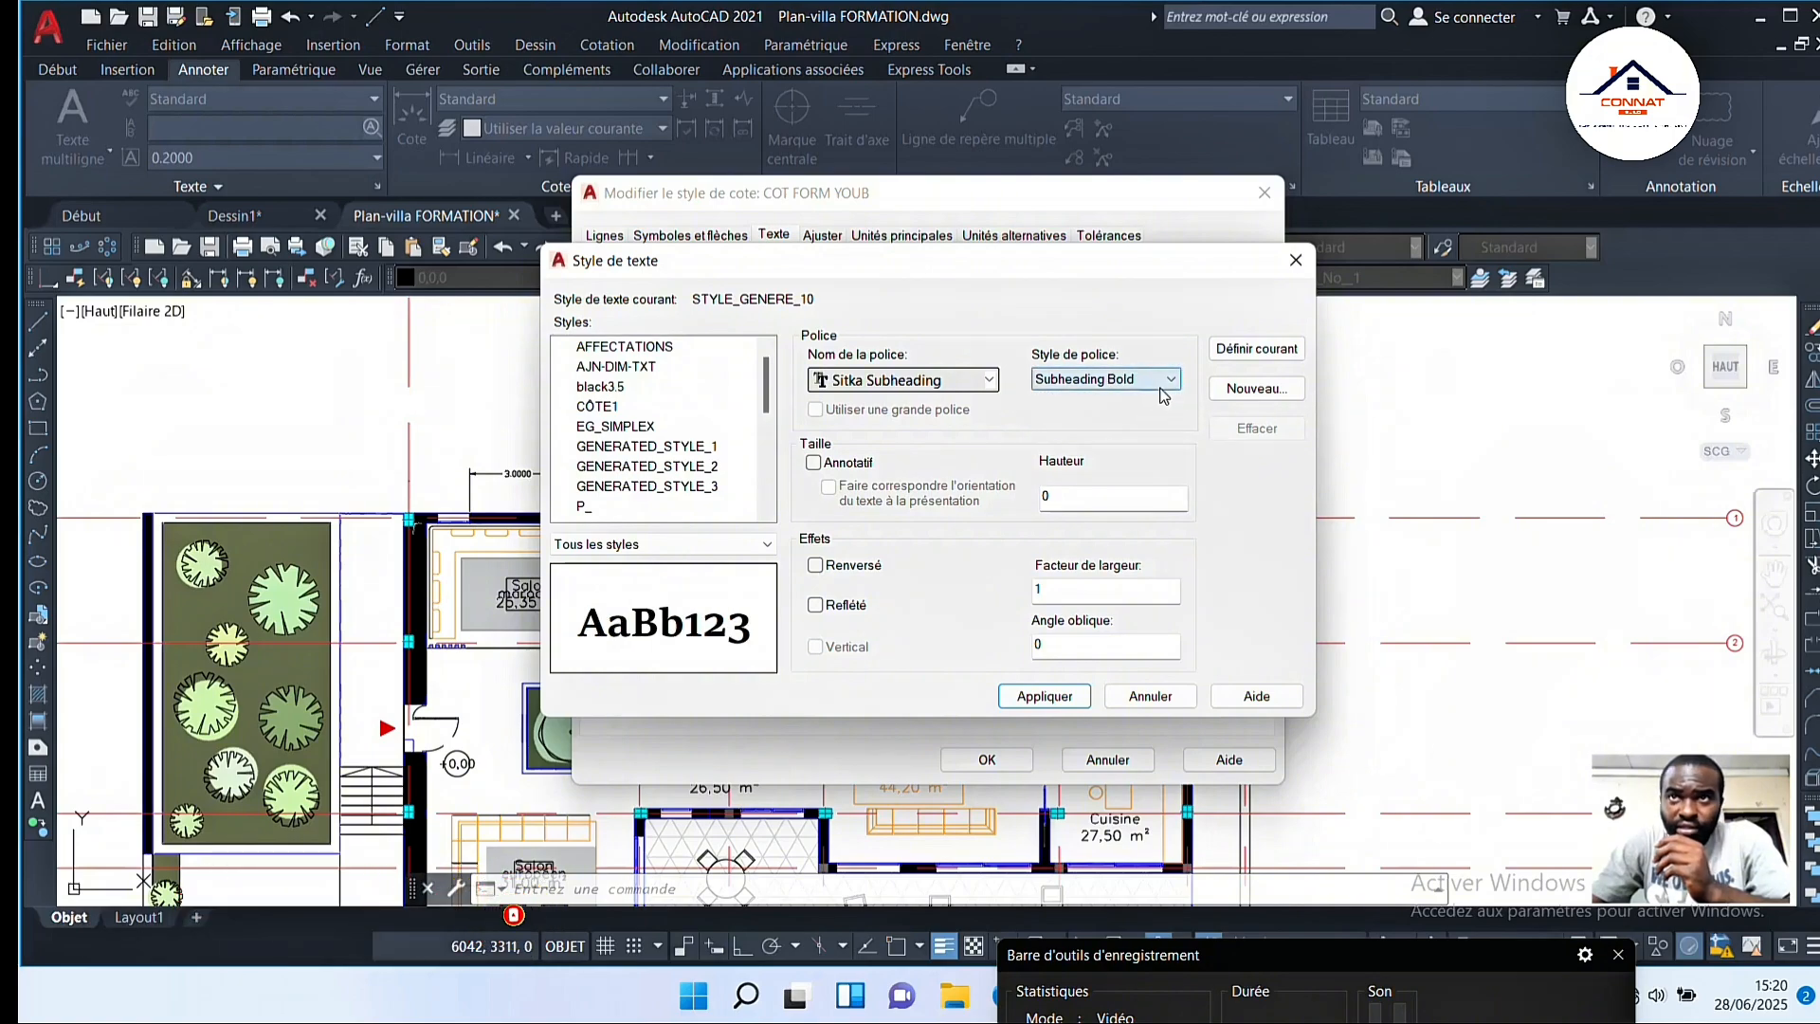
click(1137, 379)
click(1118, 399)
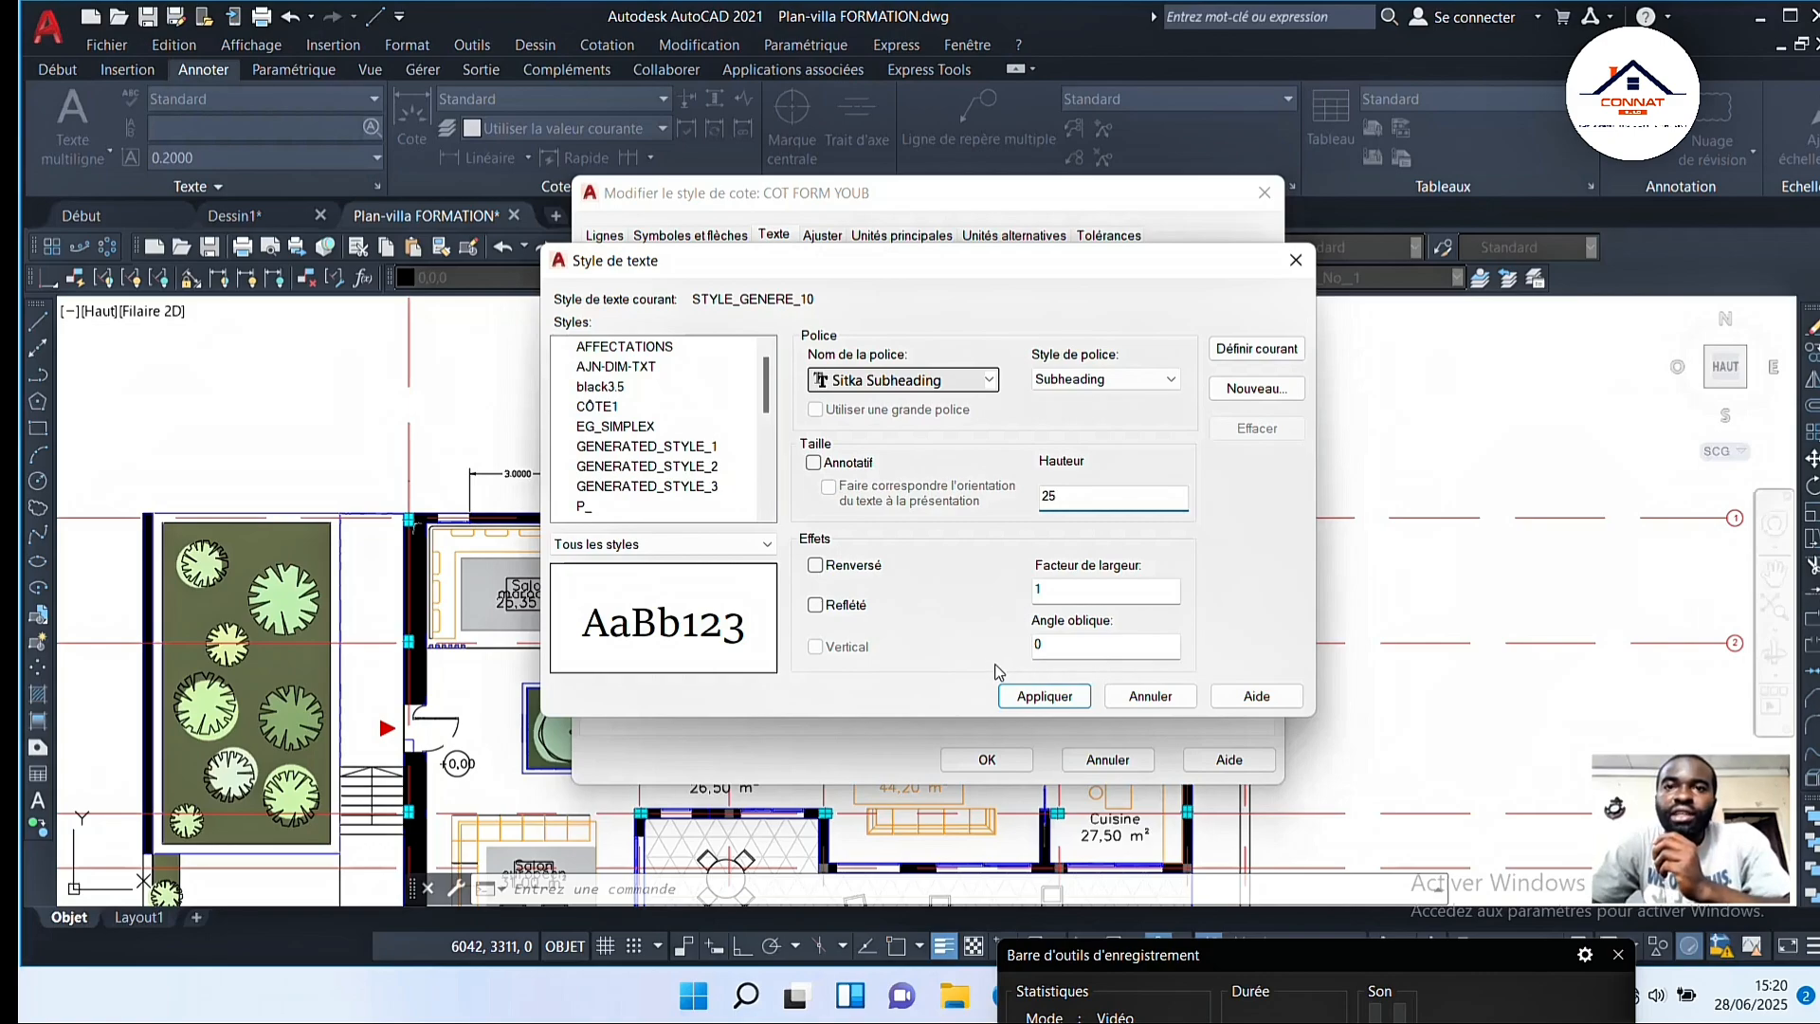
click(1044, 698)
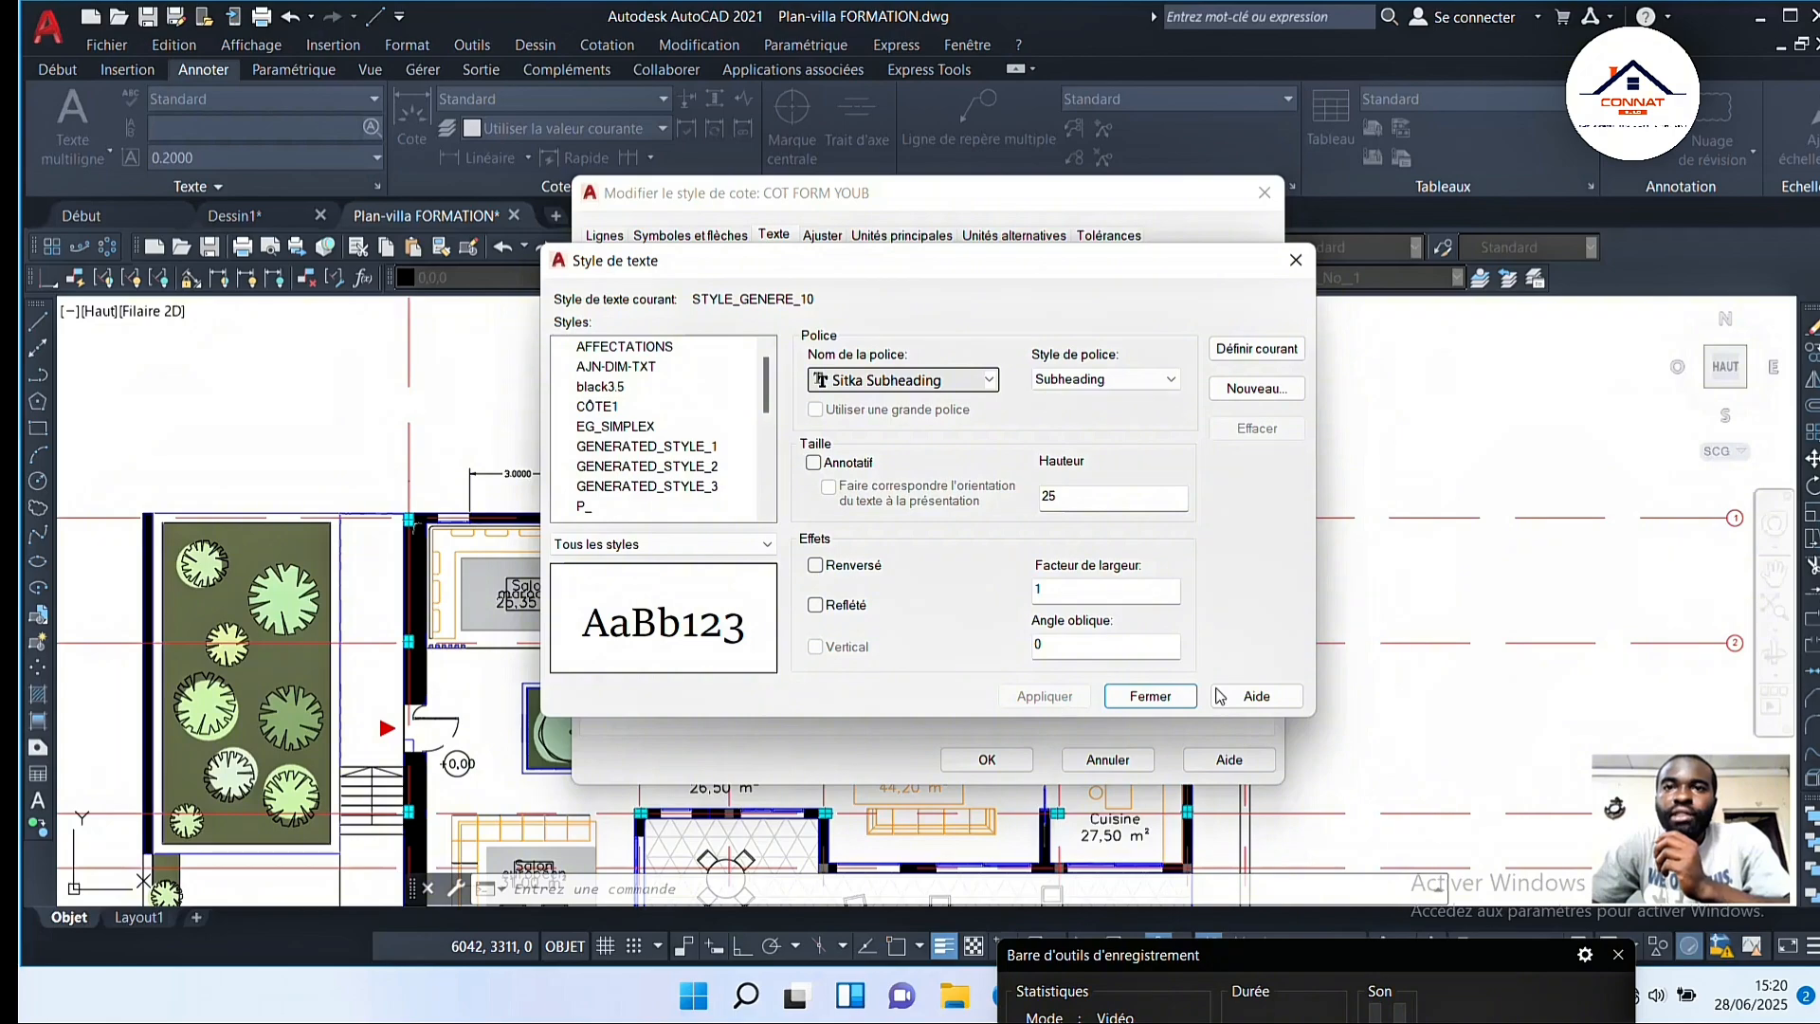
click(1158, 697)
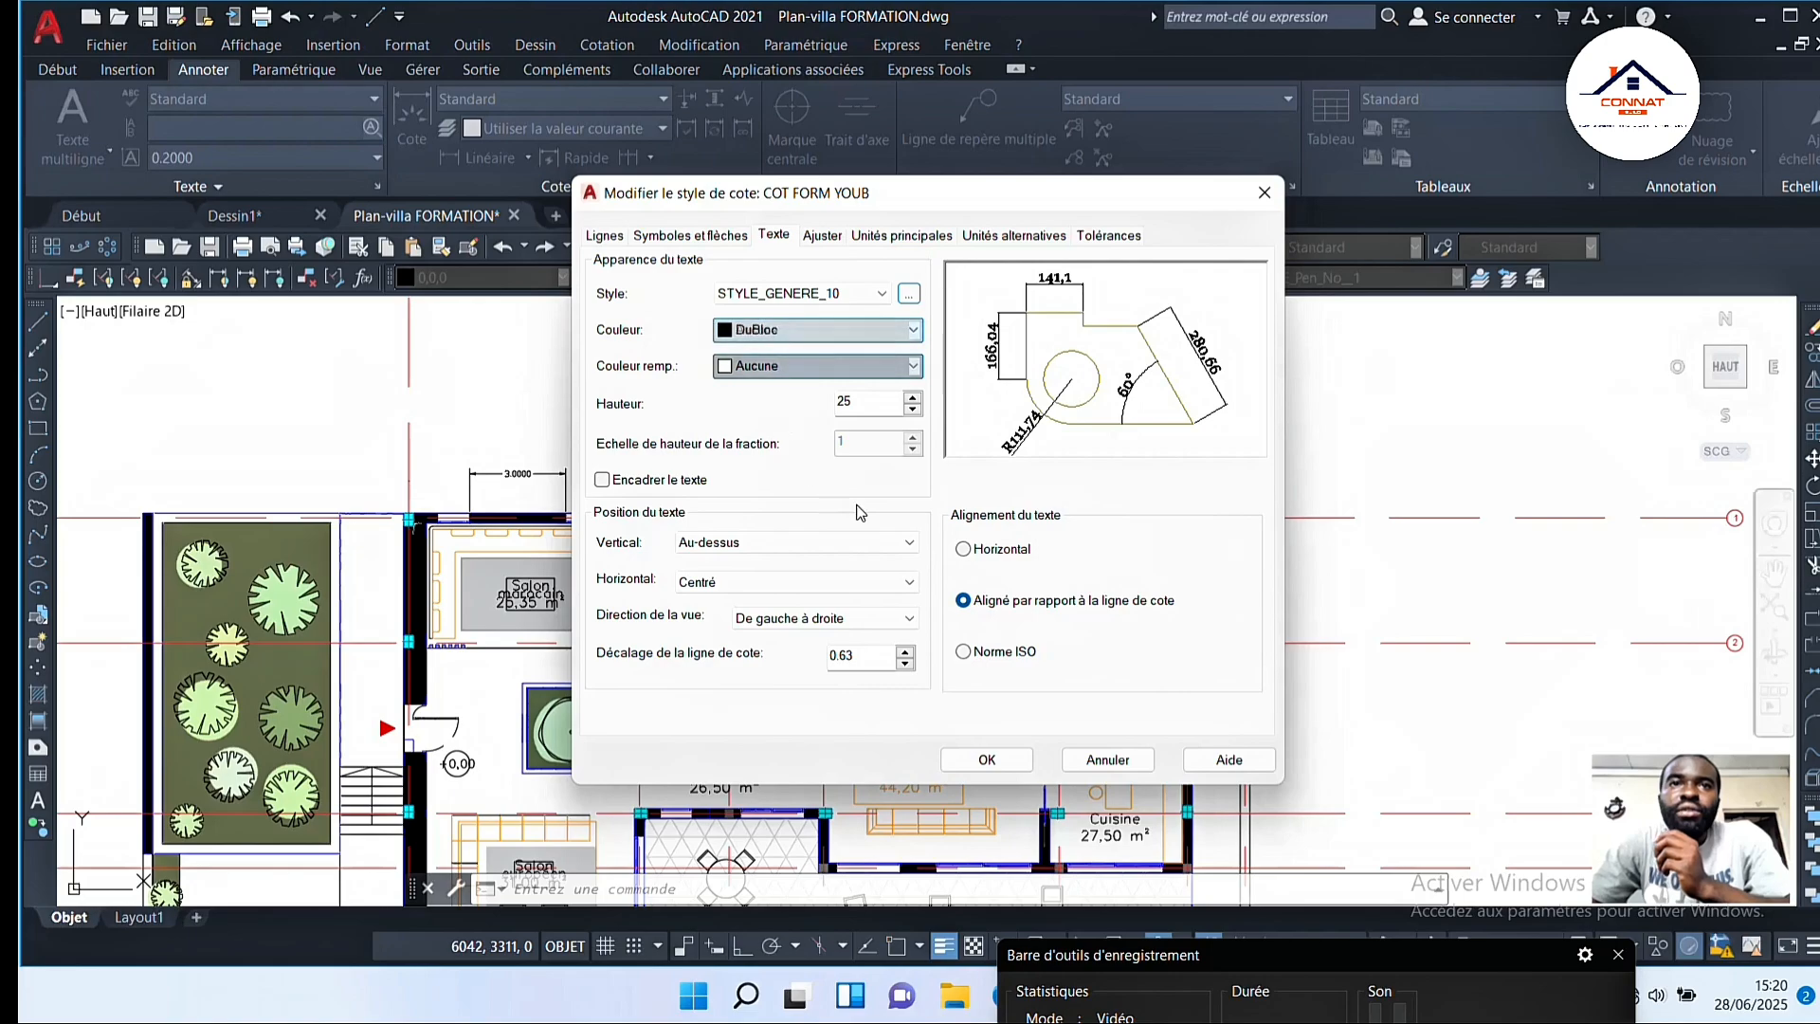
Step: Try Rouge as the dimension text colour, and settle on DuCalque
click(877, 330)
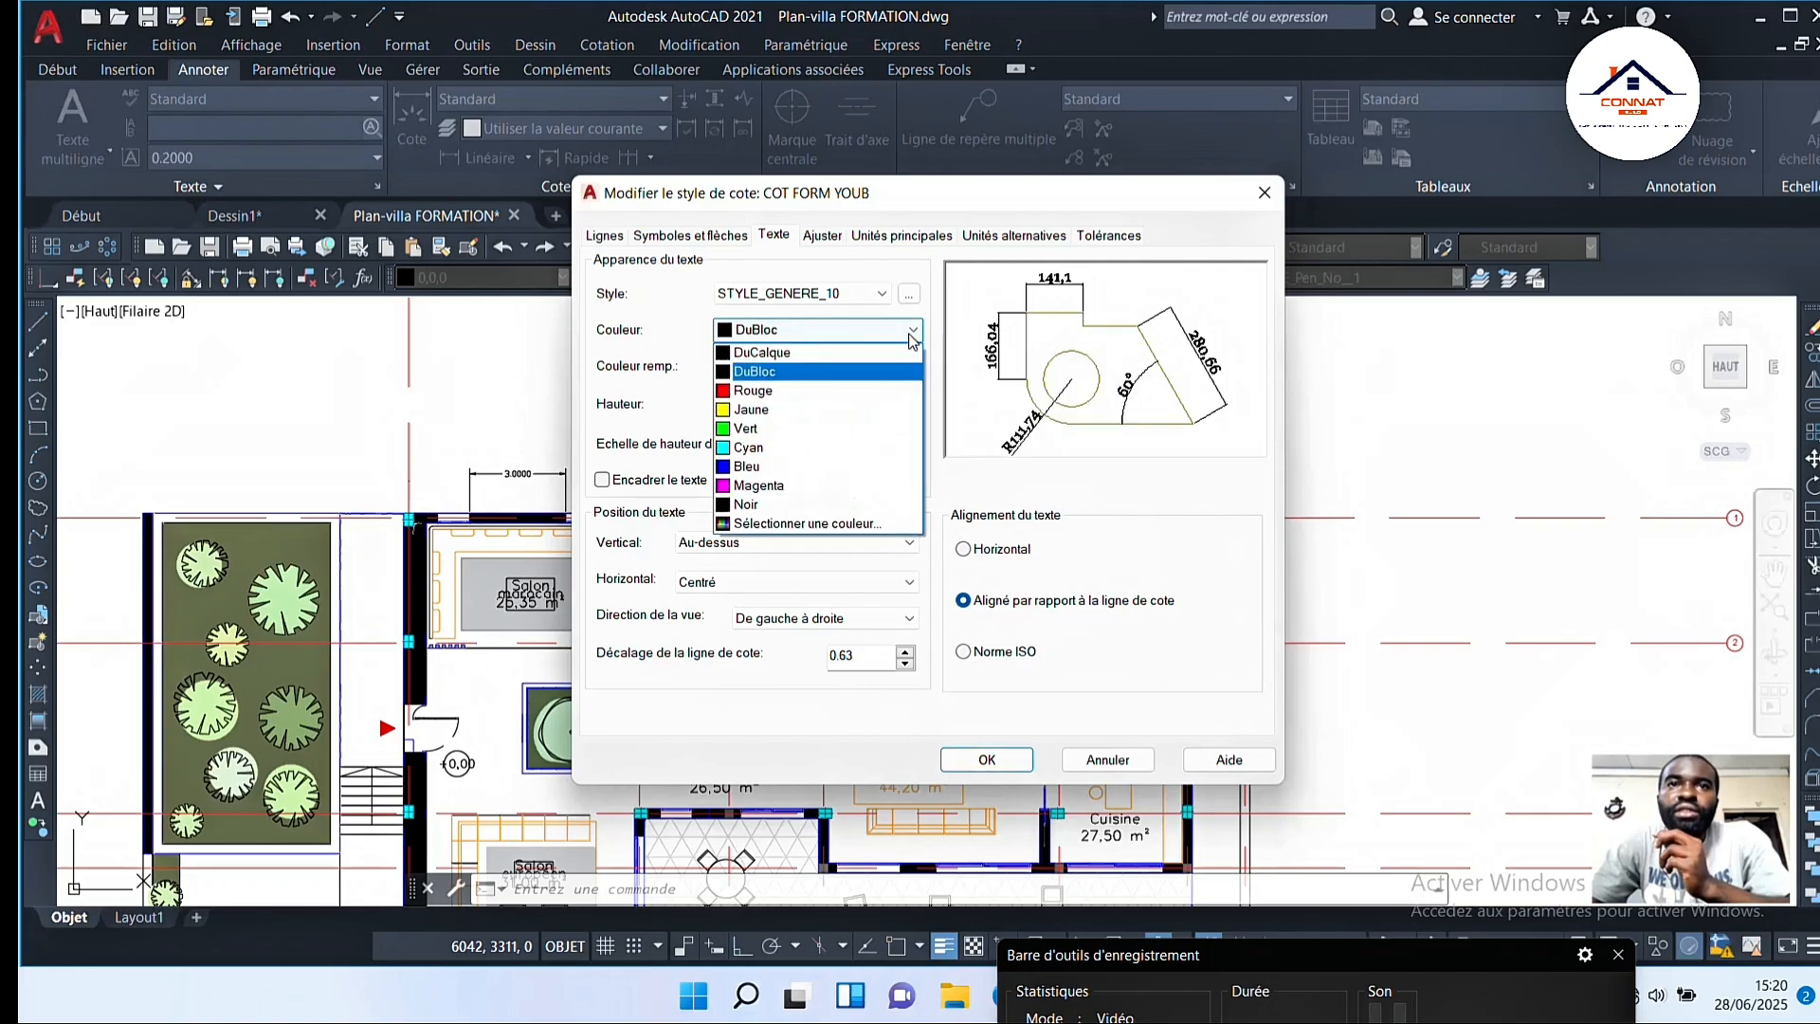
click(783, 390)
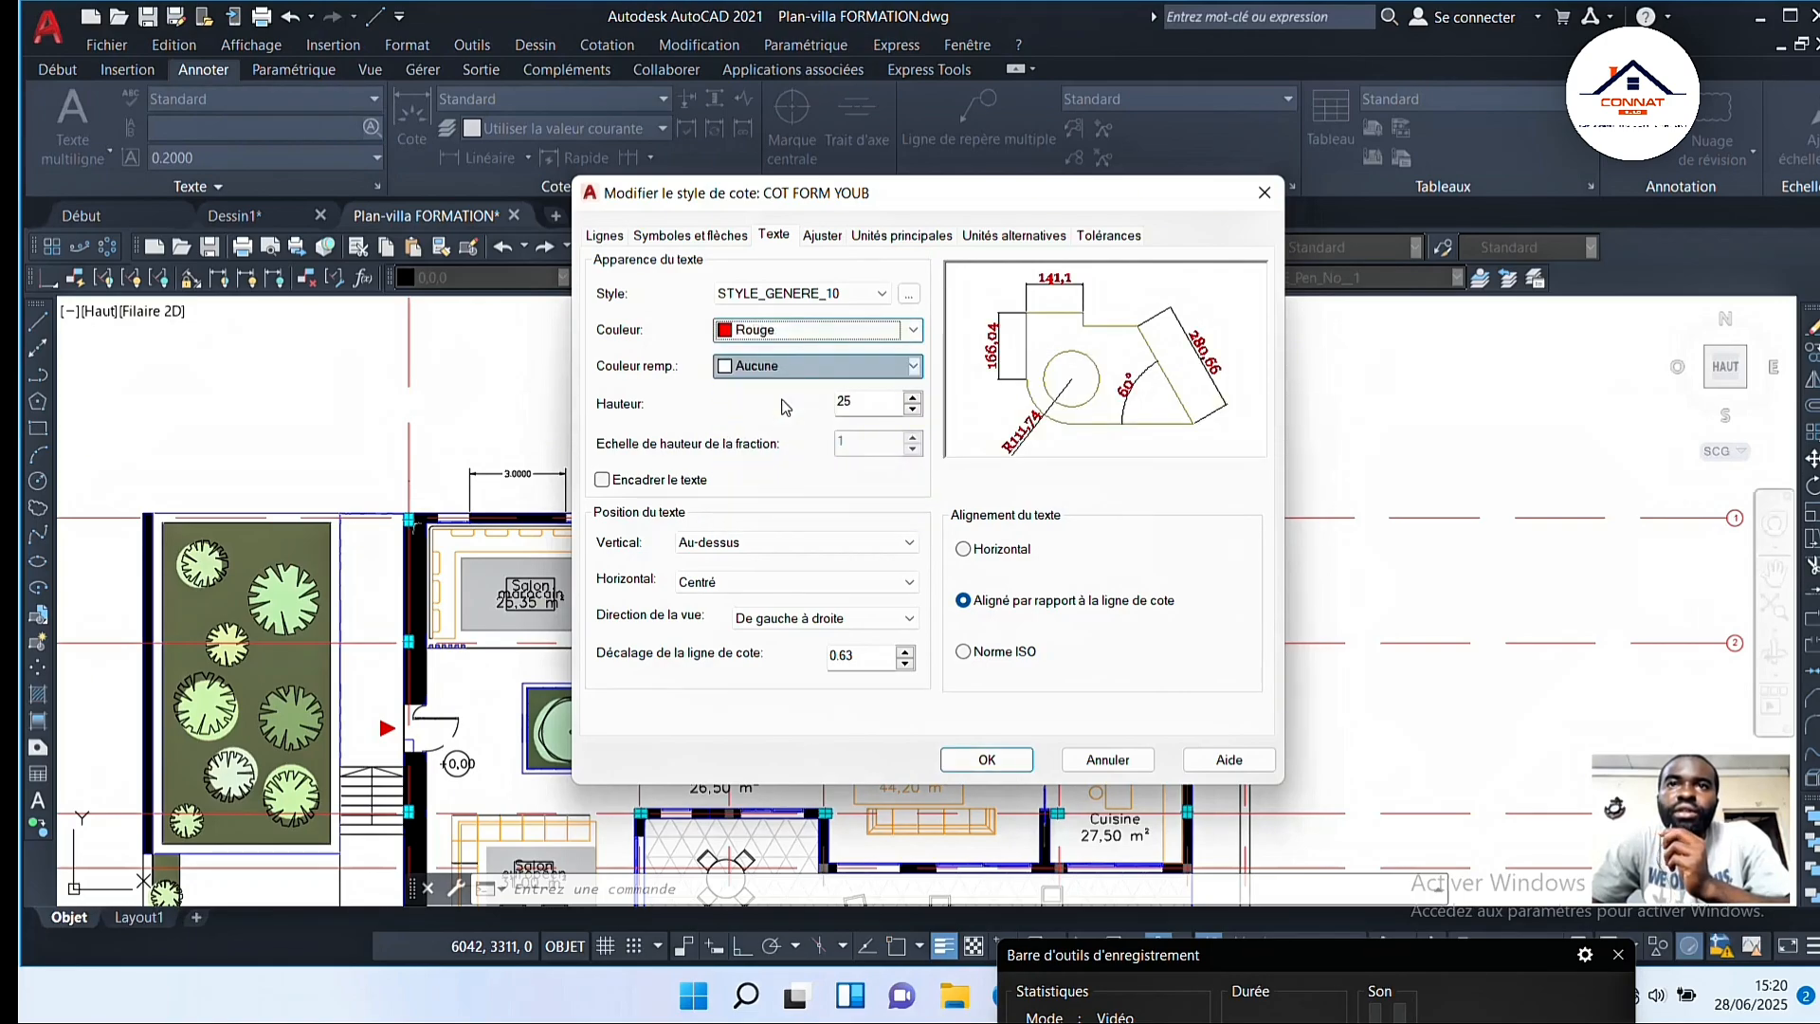
click(914, 330)
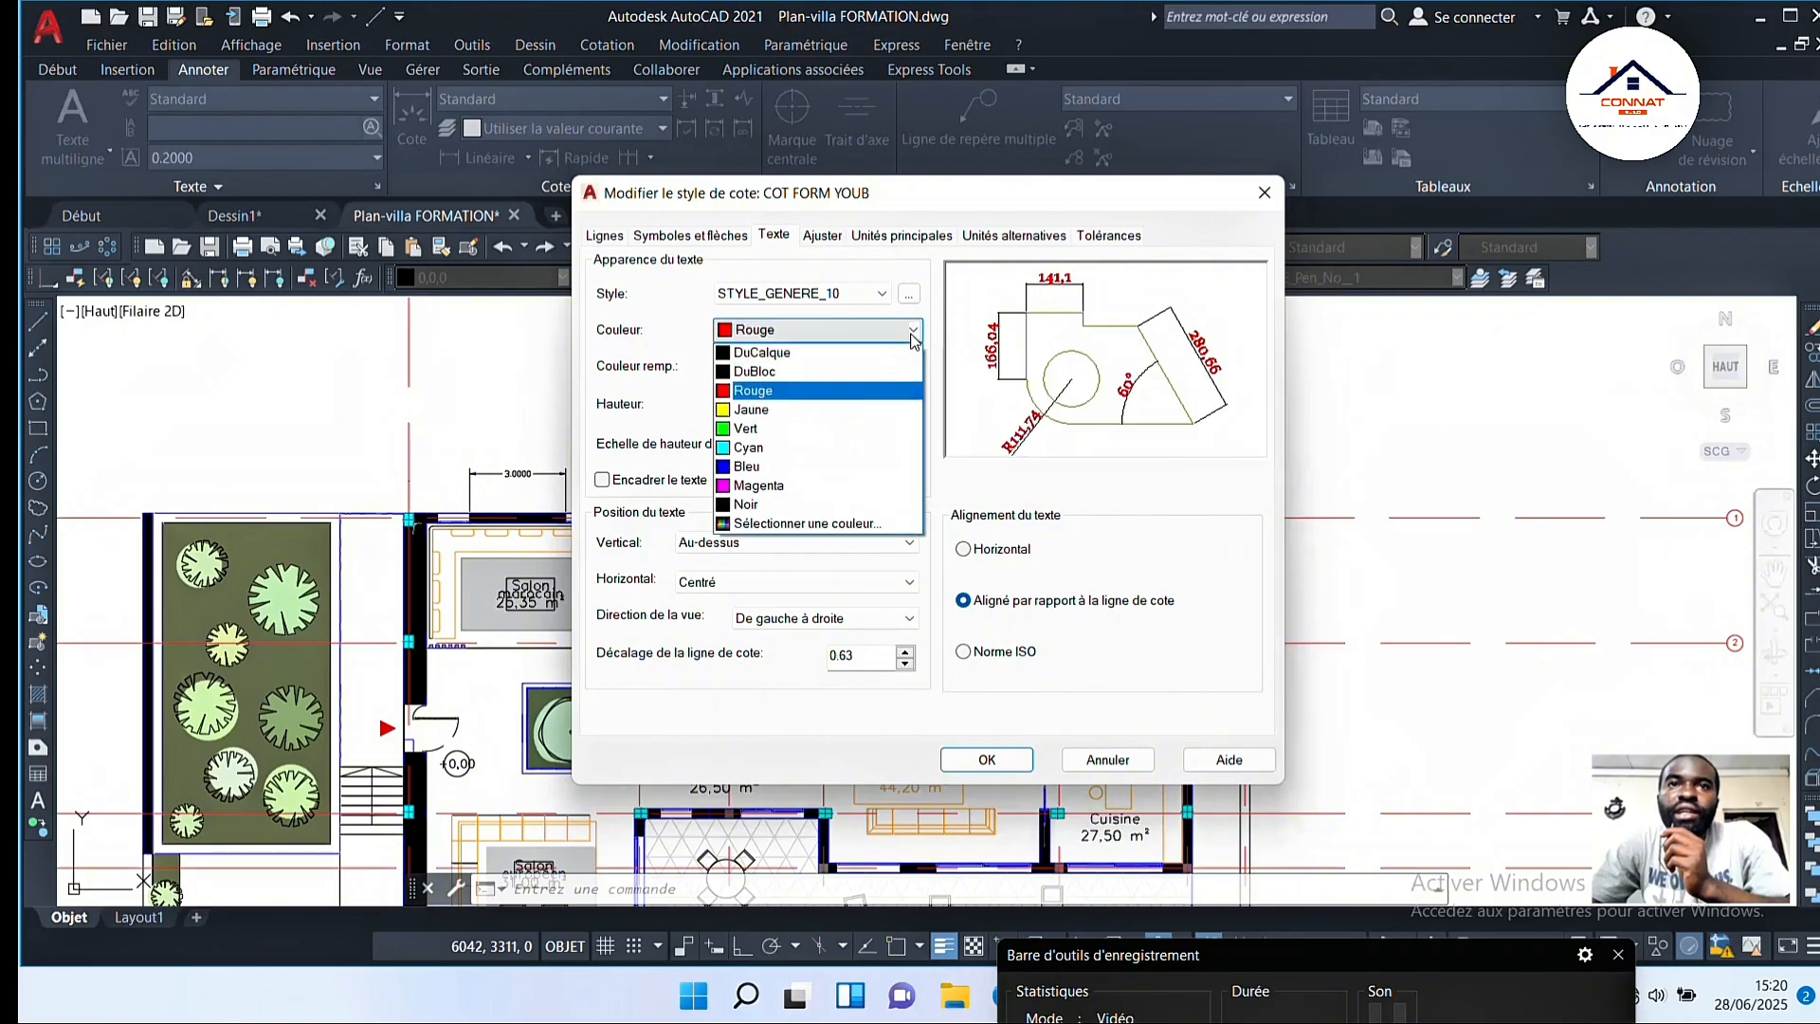
click(804, 359)
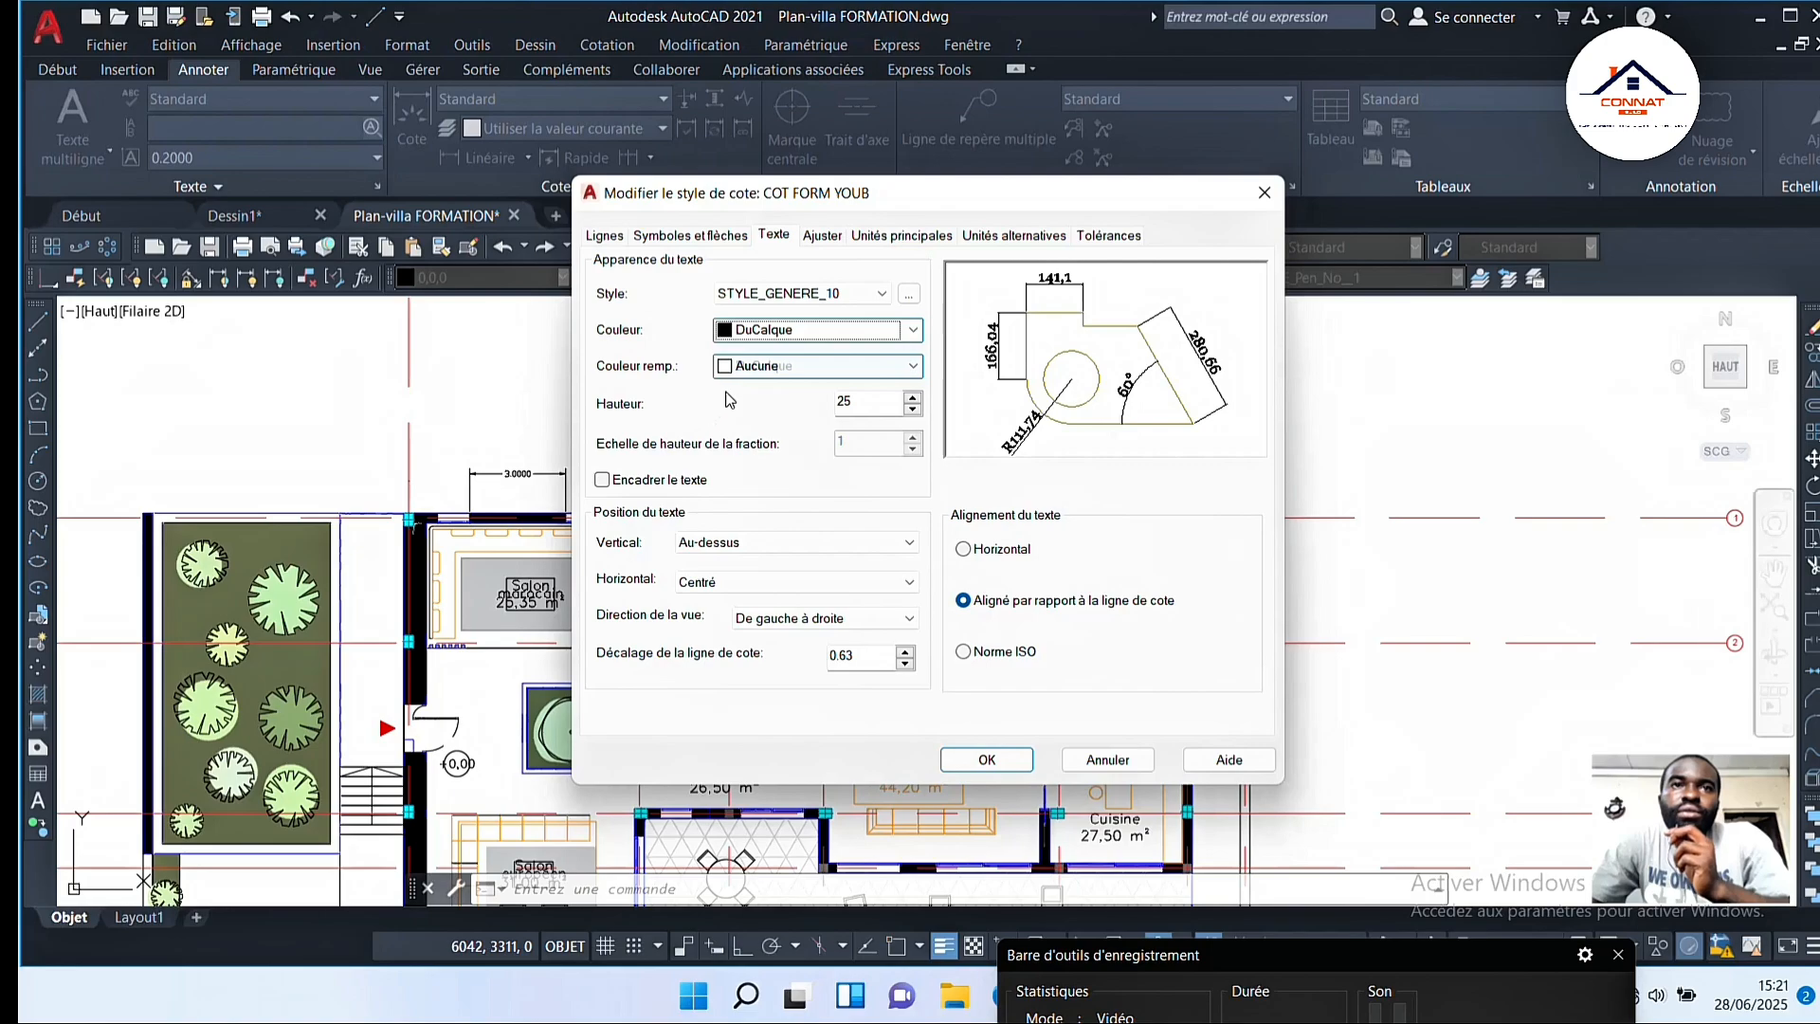
Step: Try Rouge as the fill colour behind the dimension text, and return it to Aucune
click(870, 367)
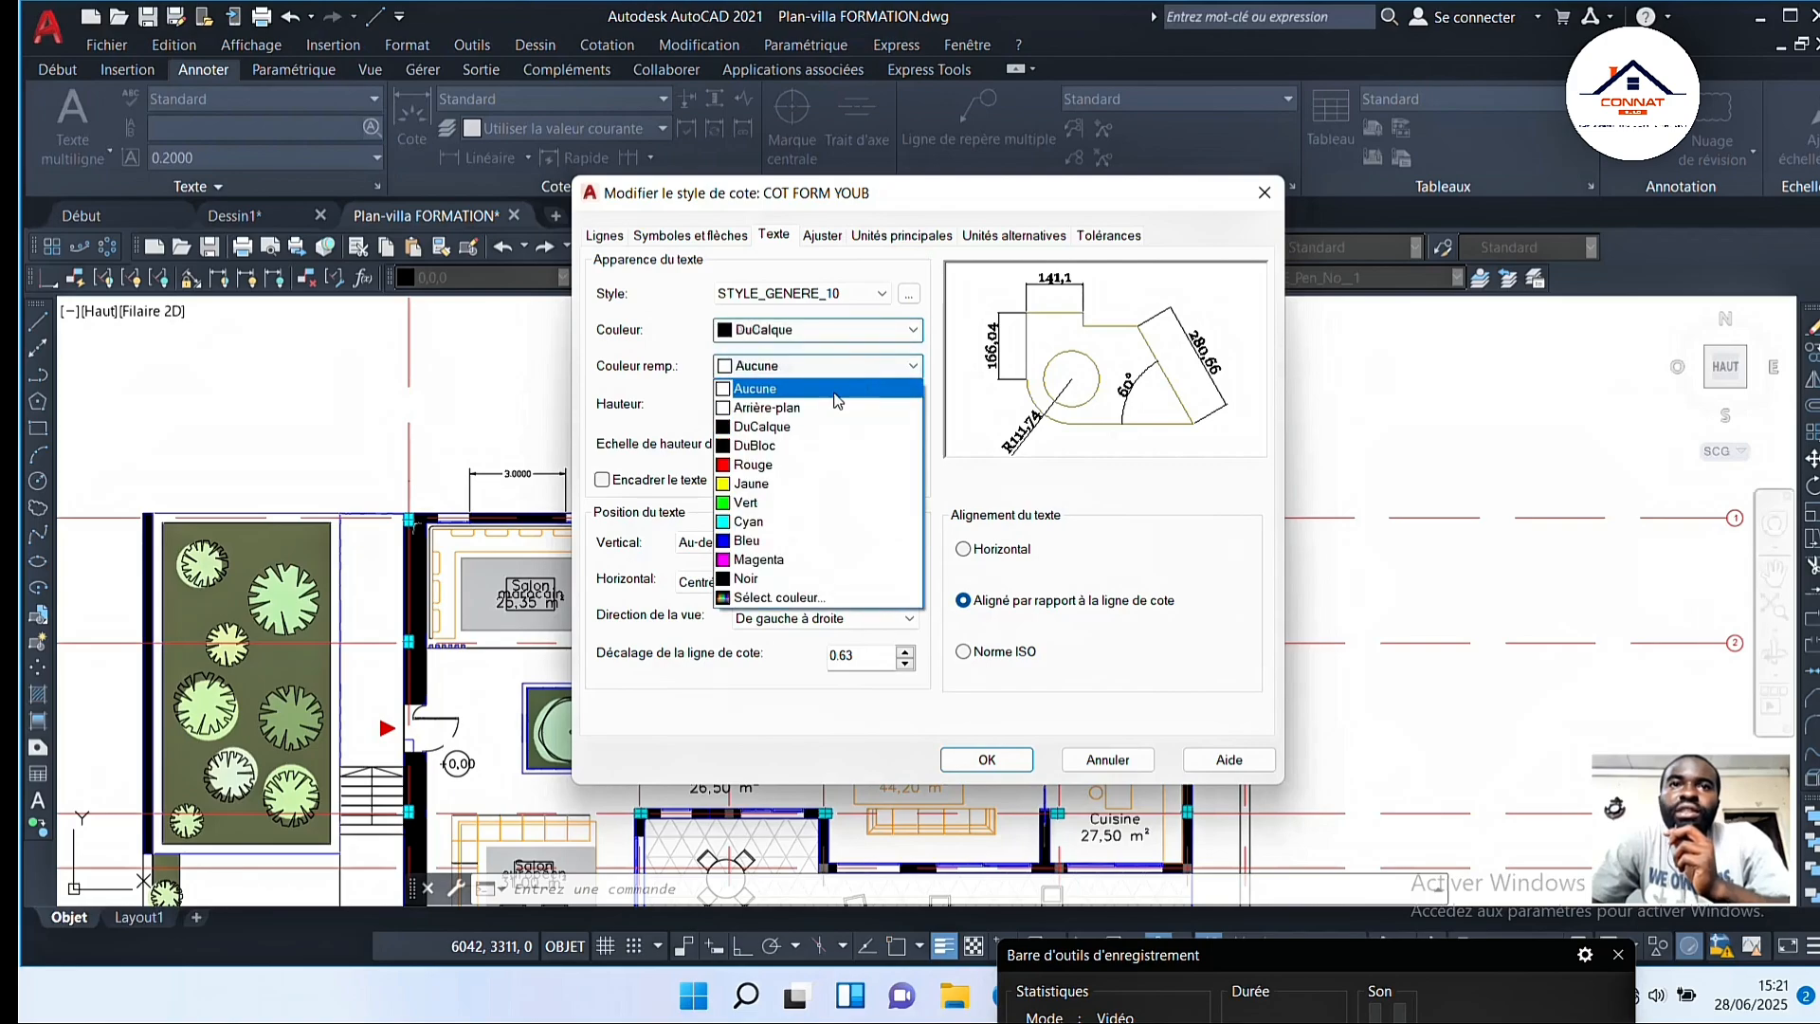
click(753, 464)
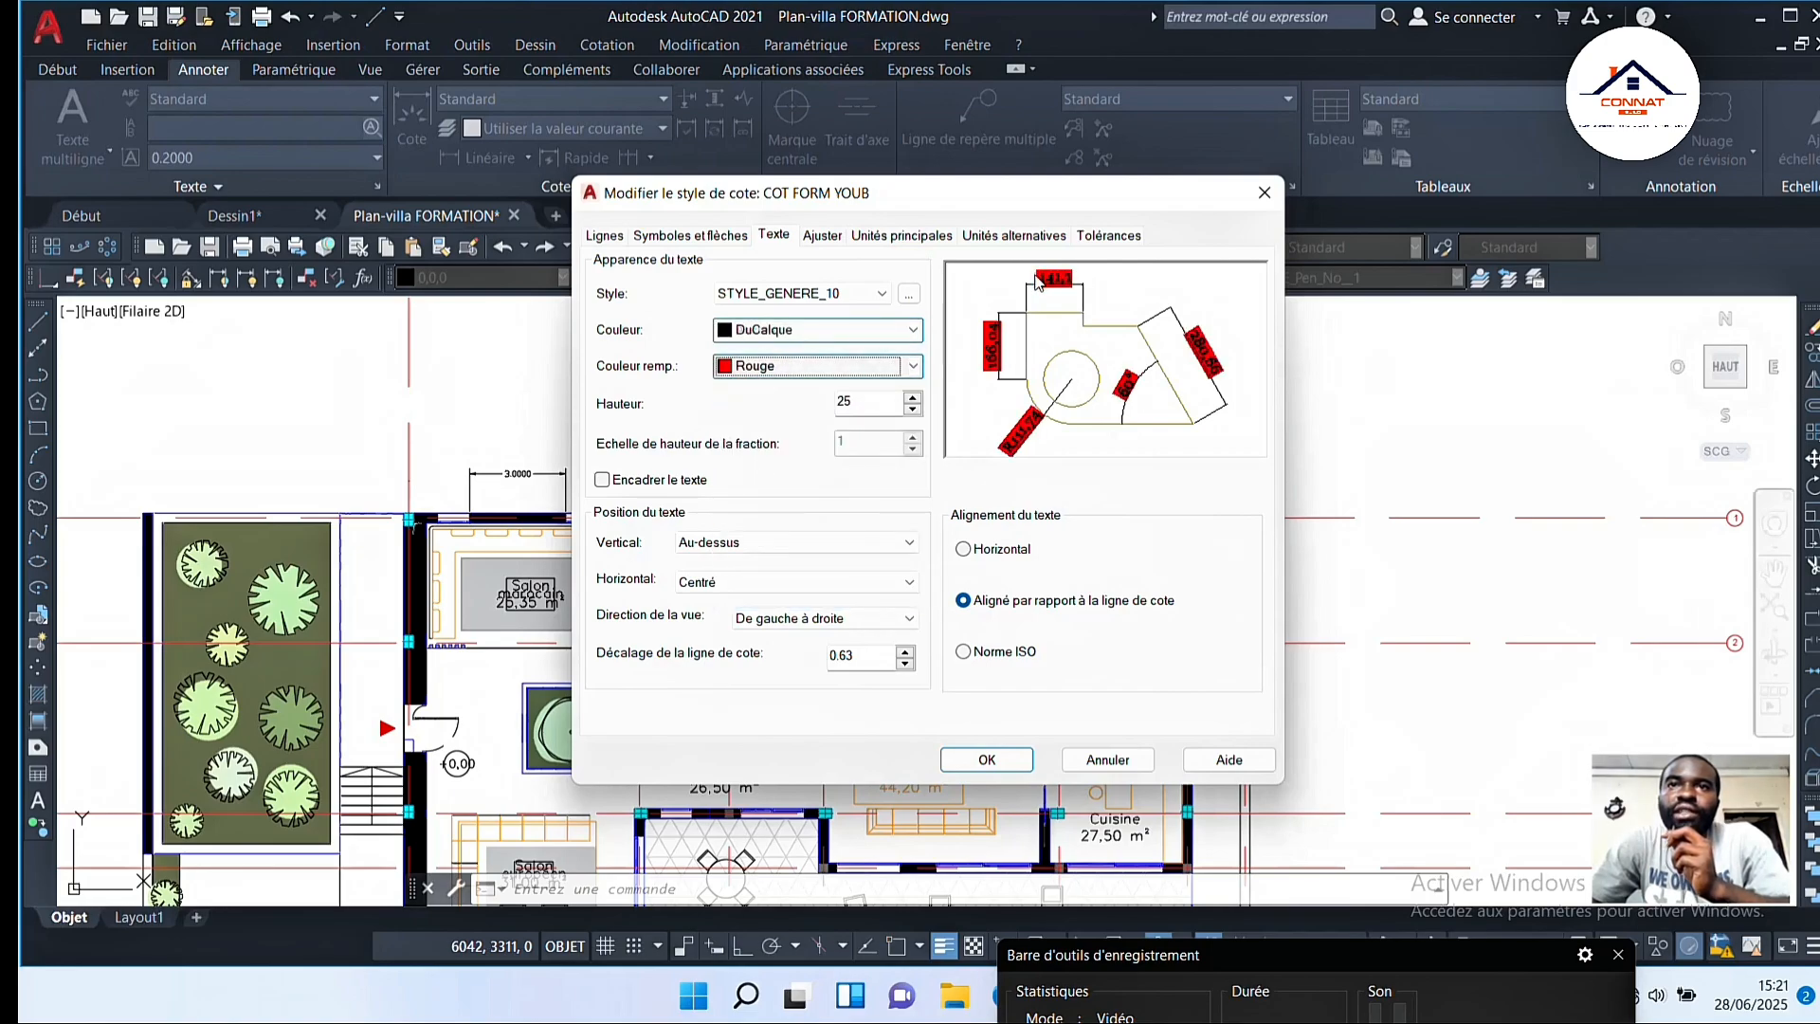
click(910, 366)
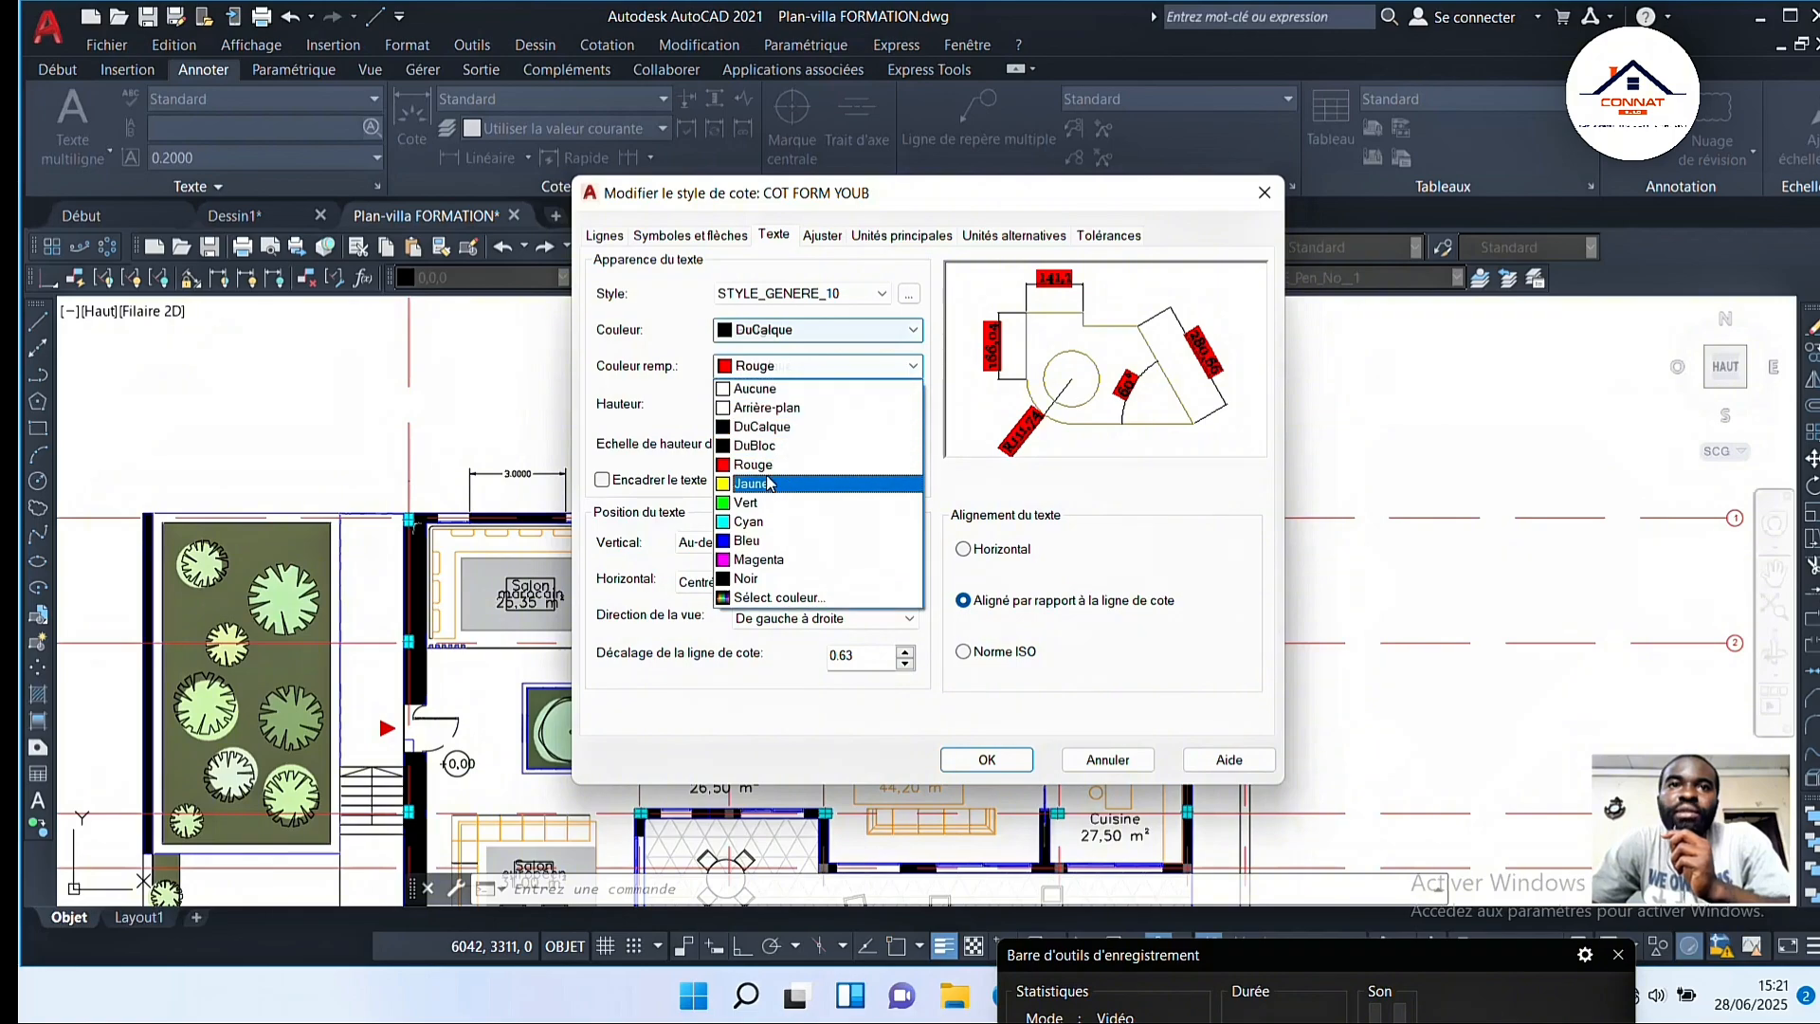
click(754, 388)
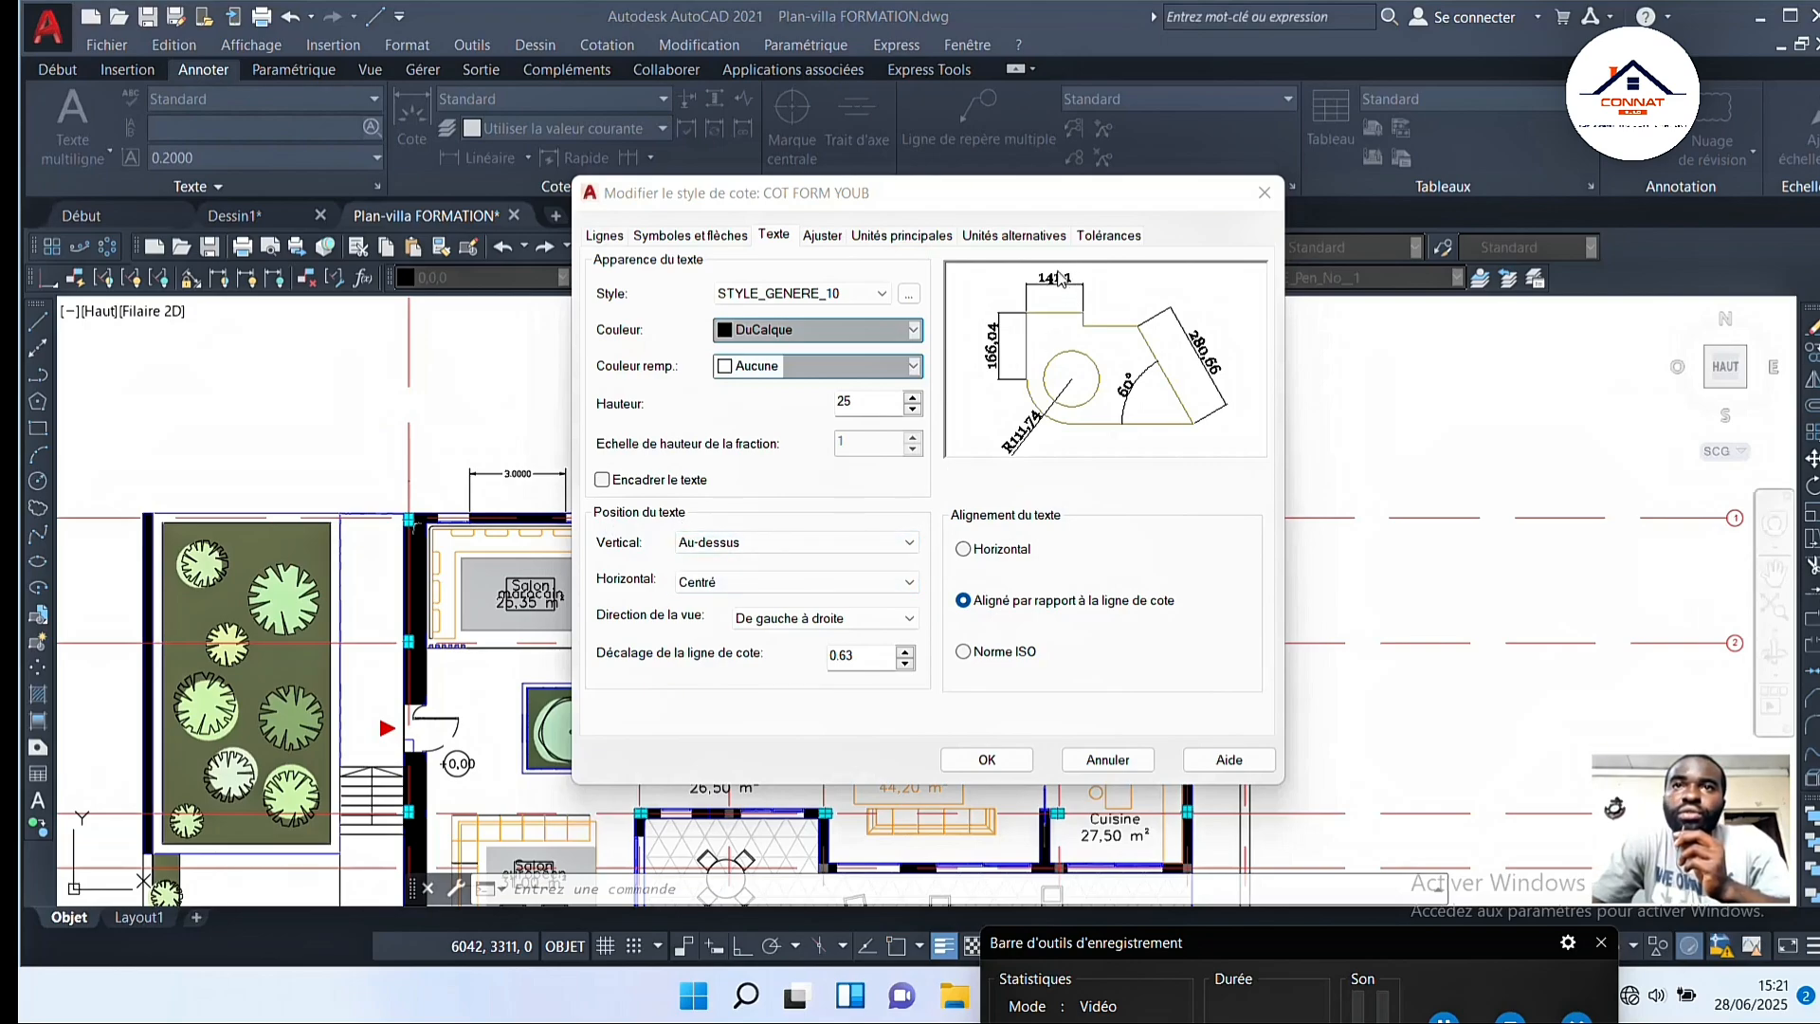
Step: Try A l'extérieur, Centré and Dessous for the vertical position of the dimension text, and return it to Au-dessus
click(815, 542)
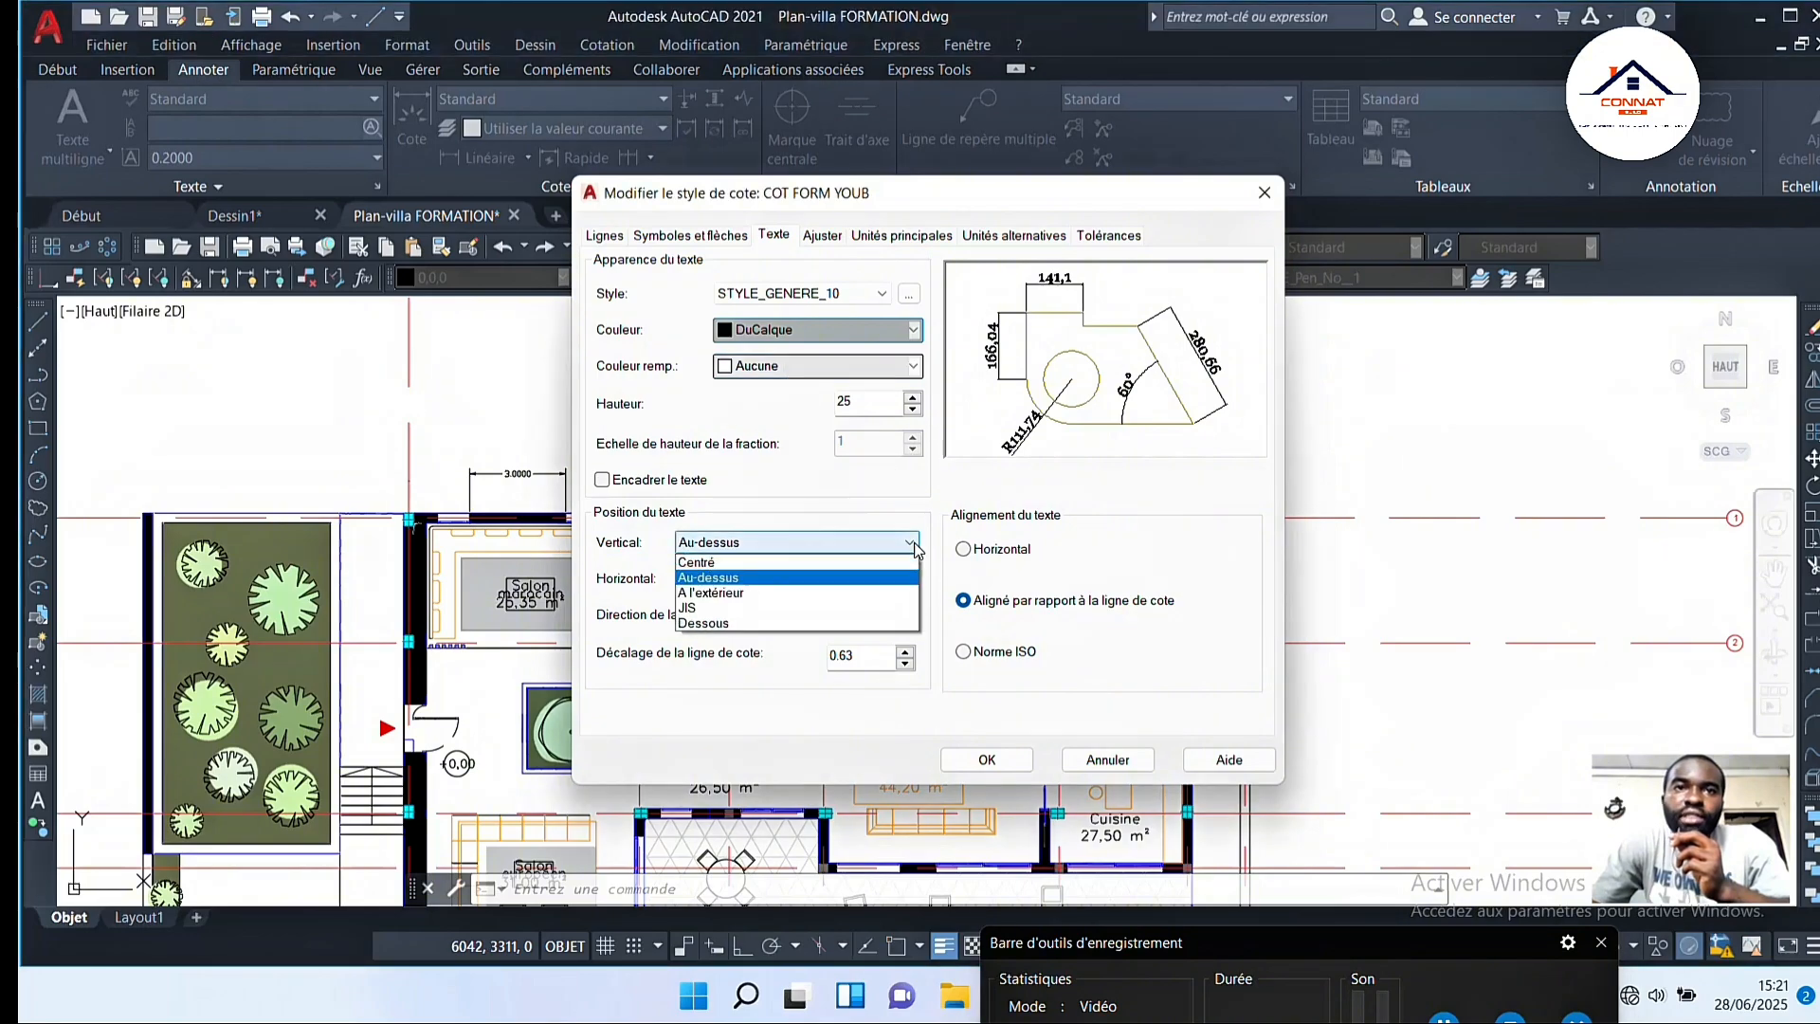
click(718, 594)
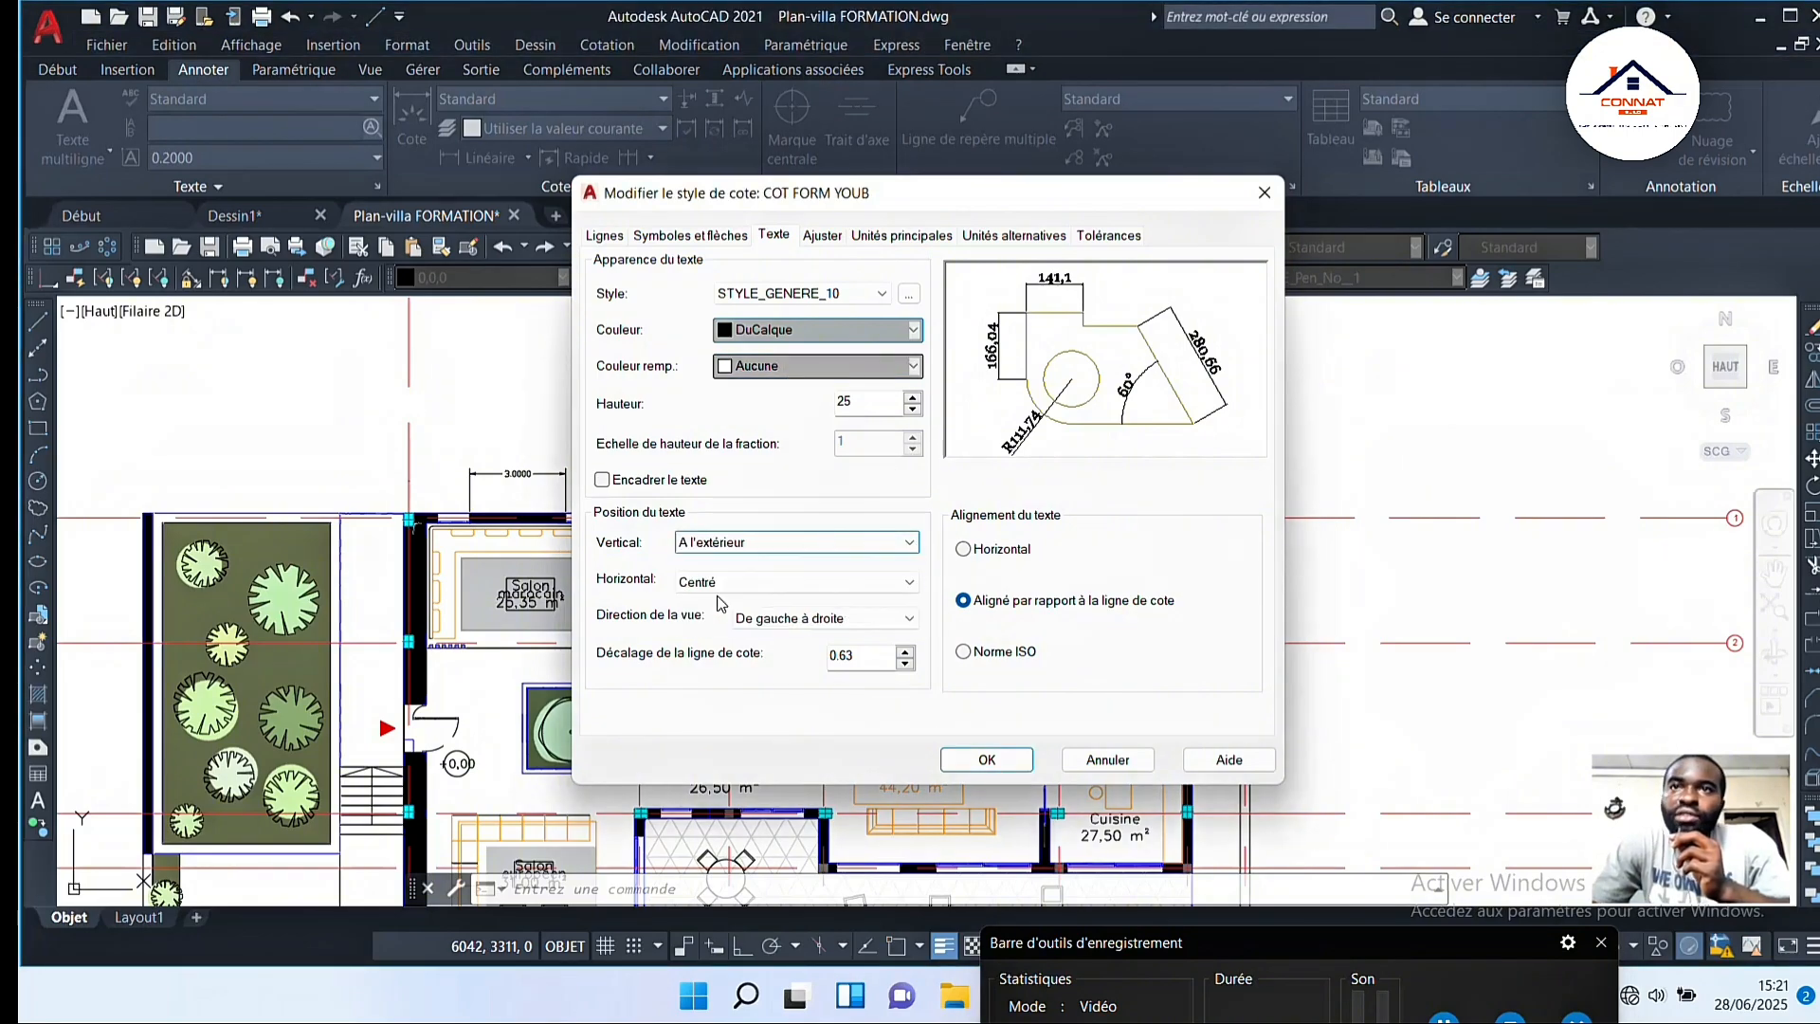
click(830, 545)
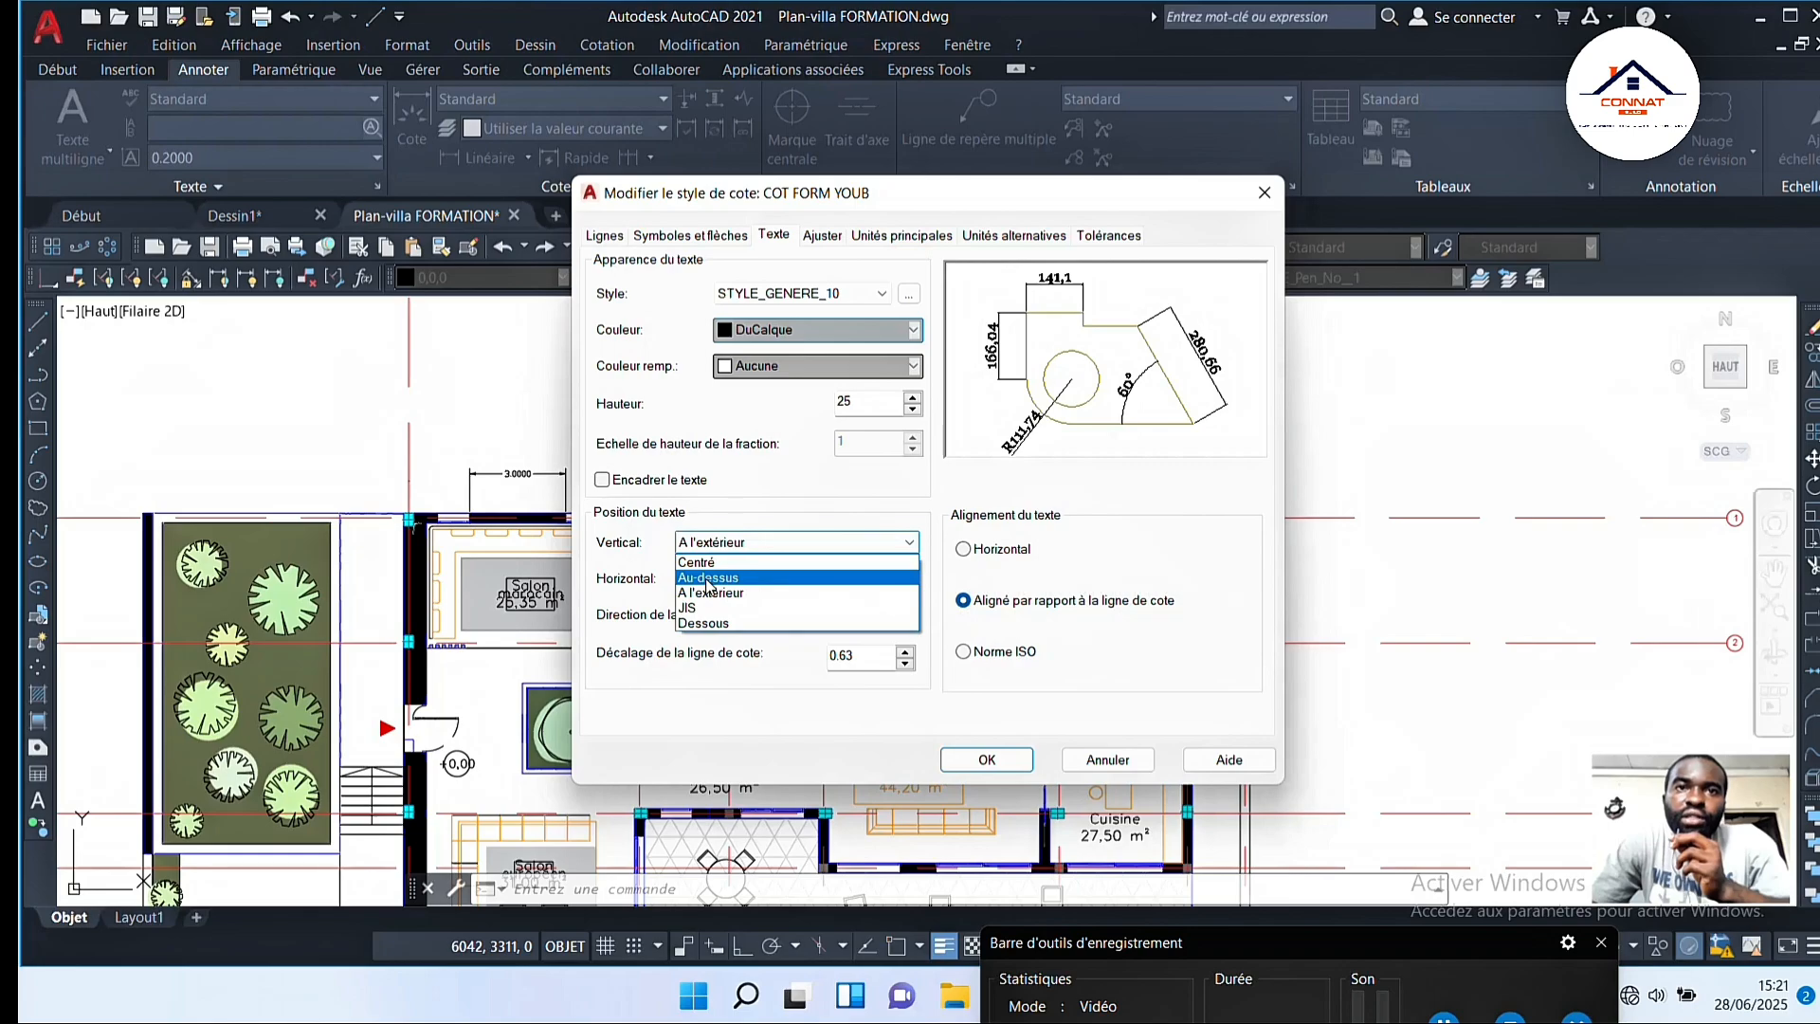
click(709, 562)
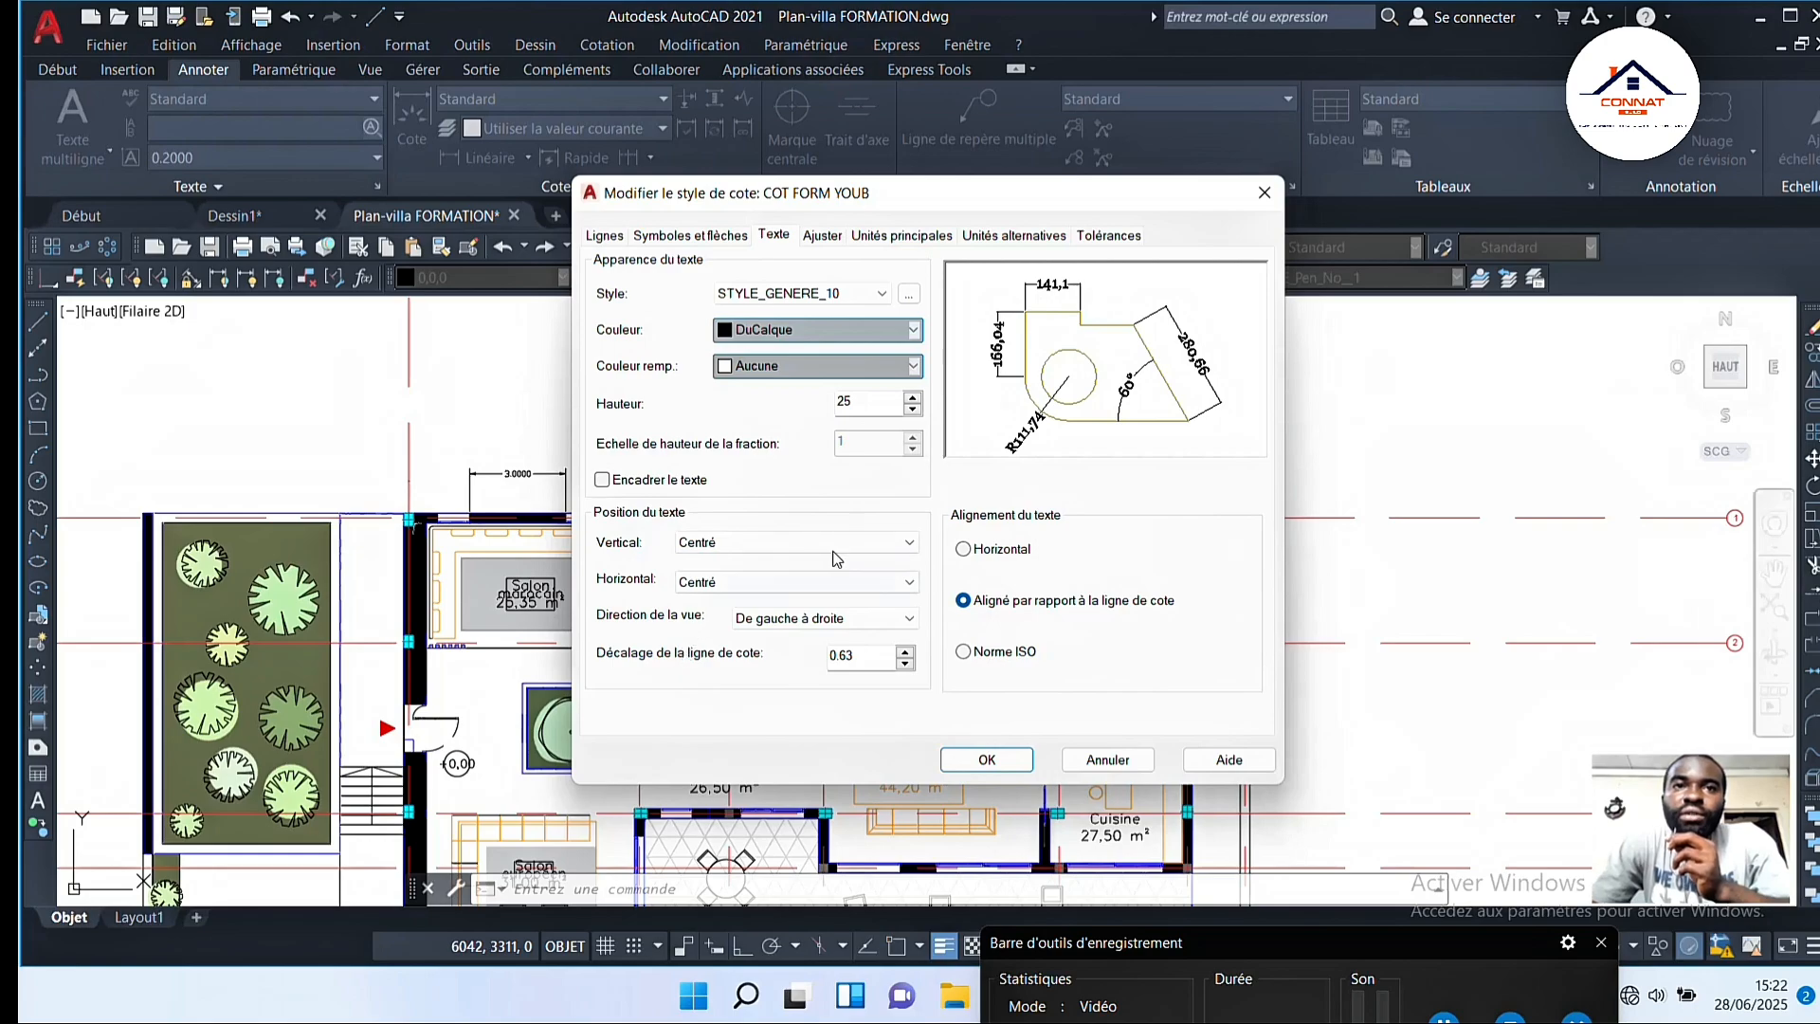
click(801, 542)
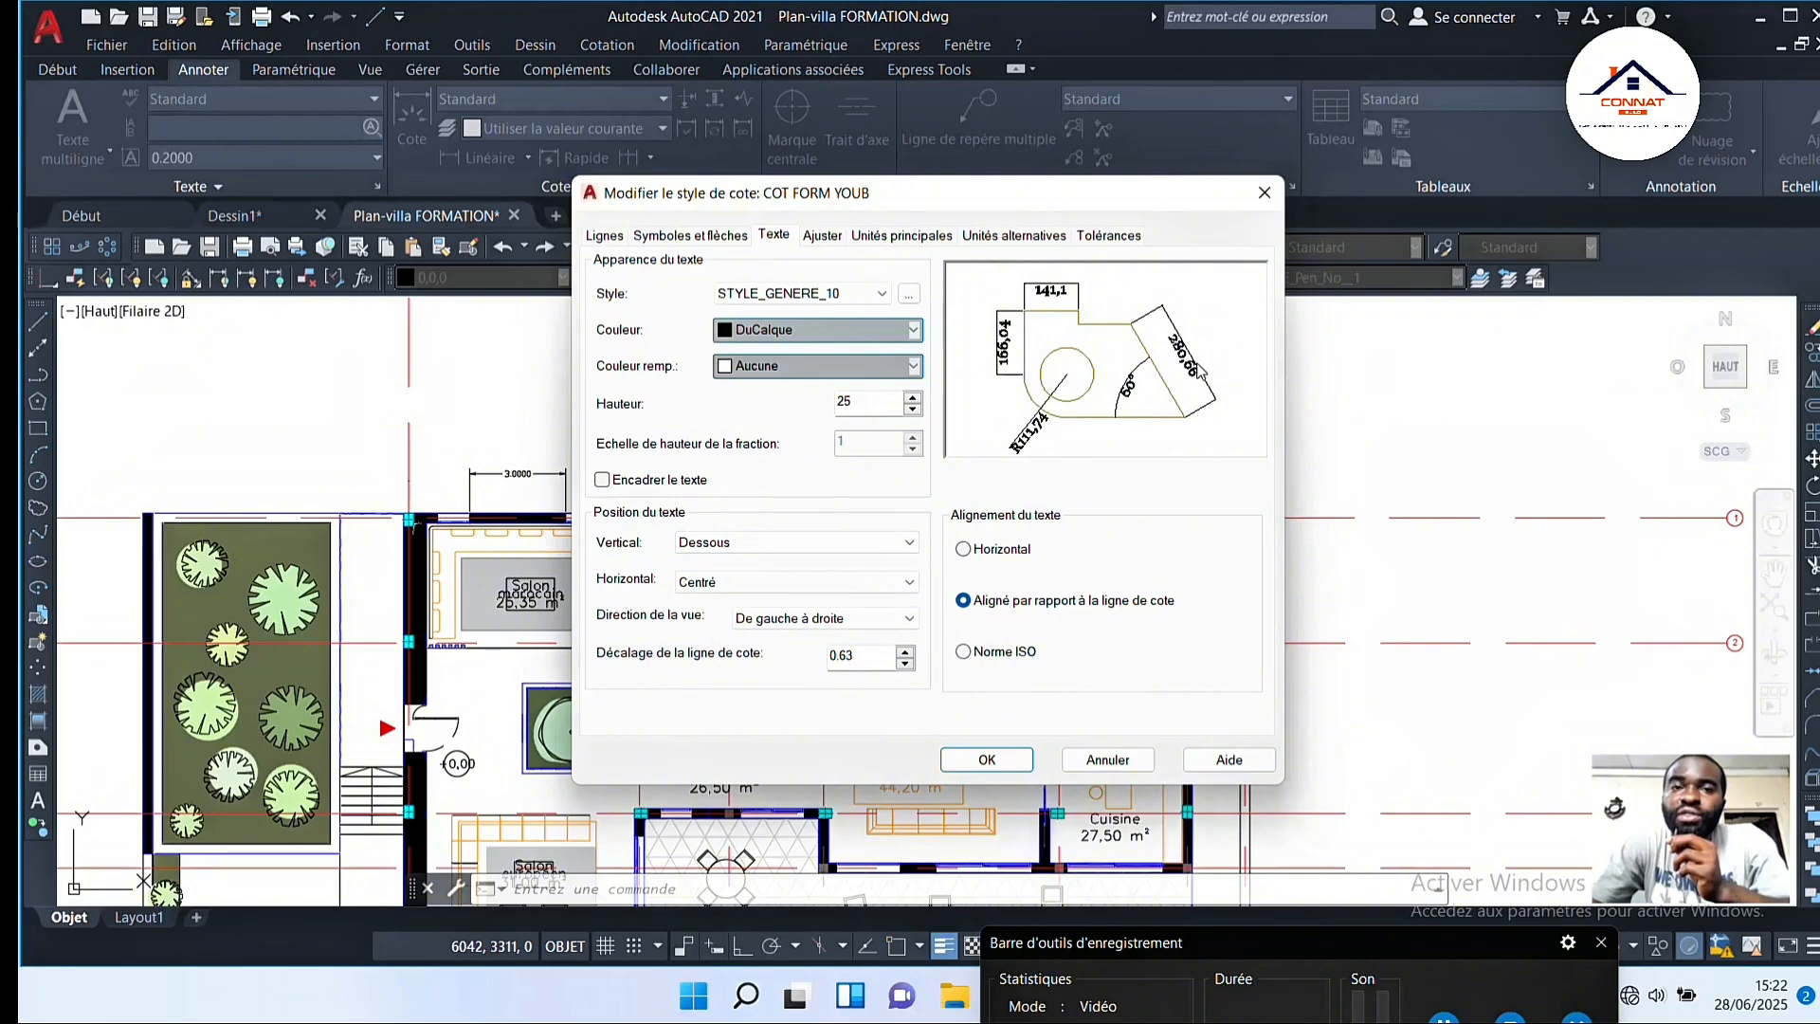
click(703, 547)
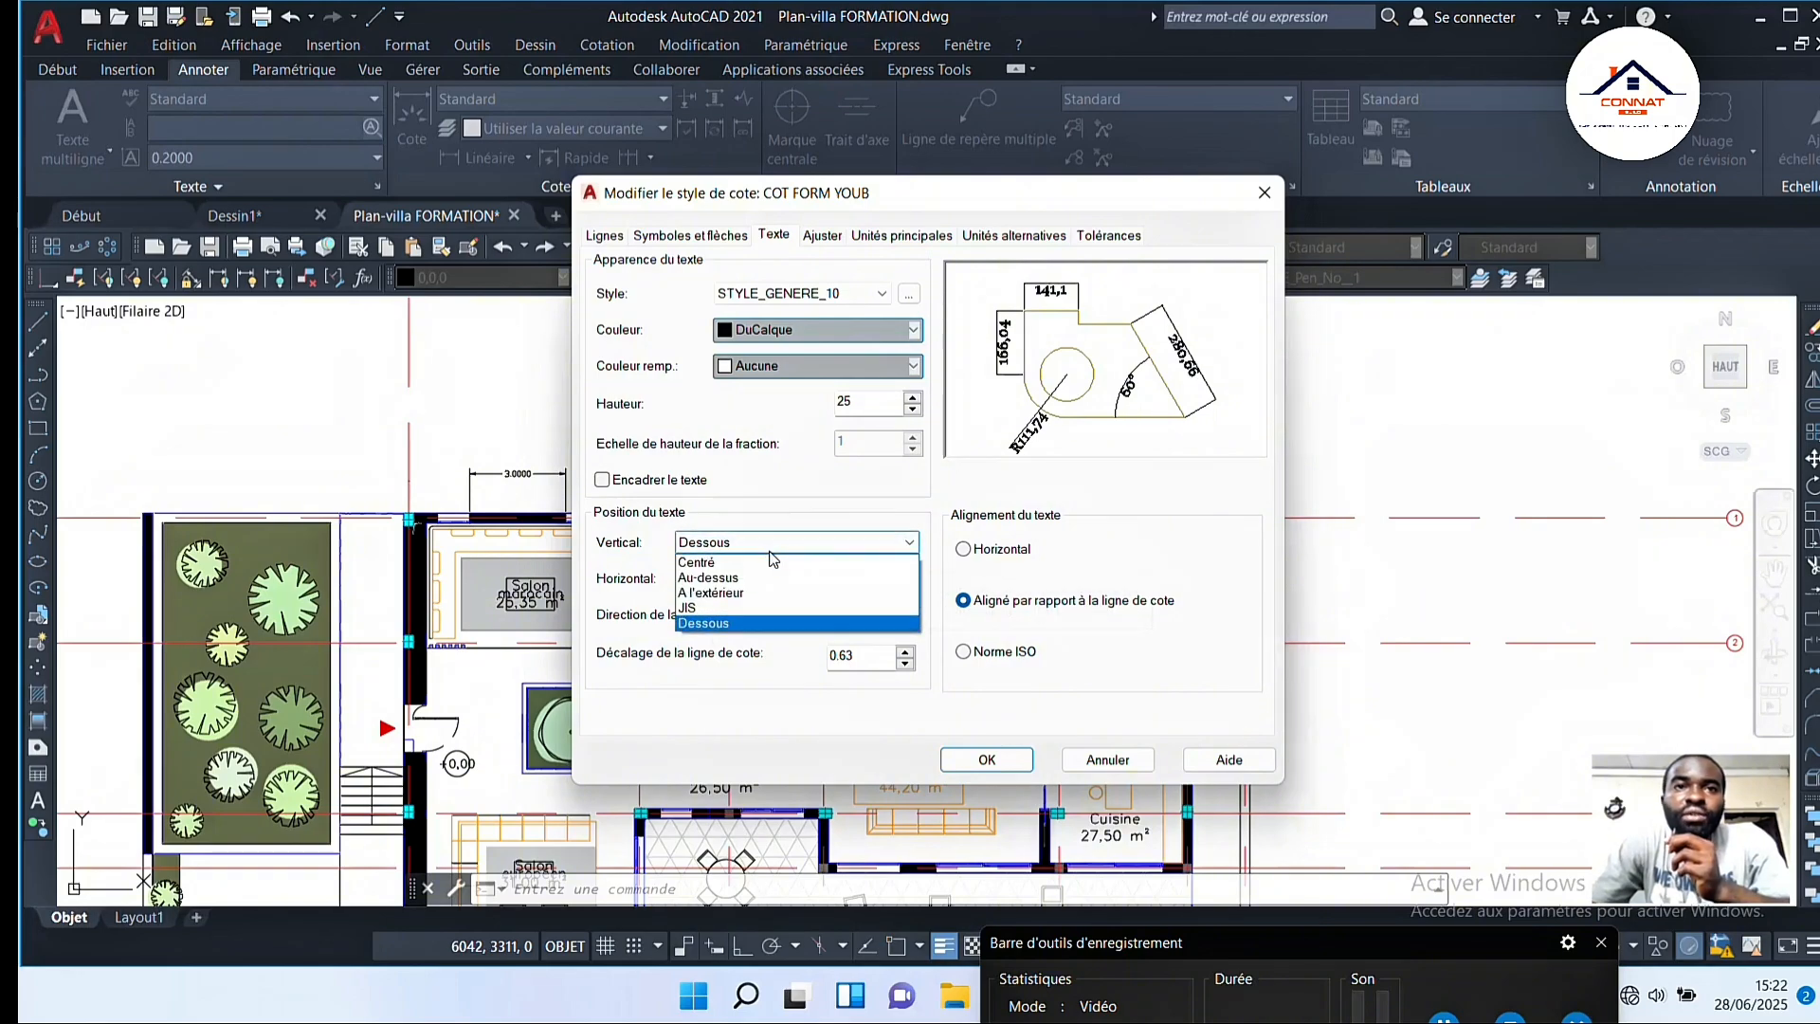
click(715, 562)
click(722, 544)
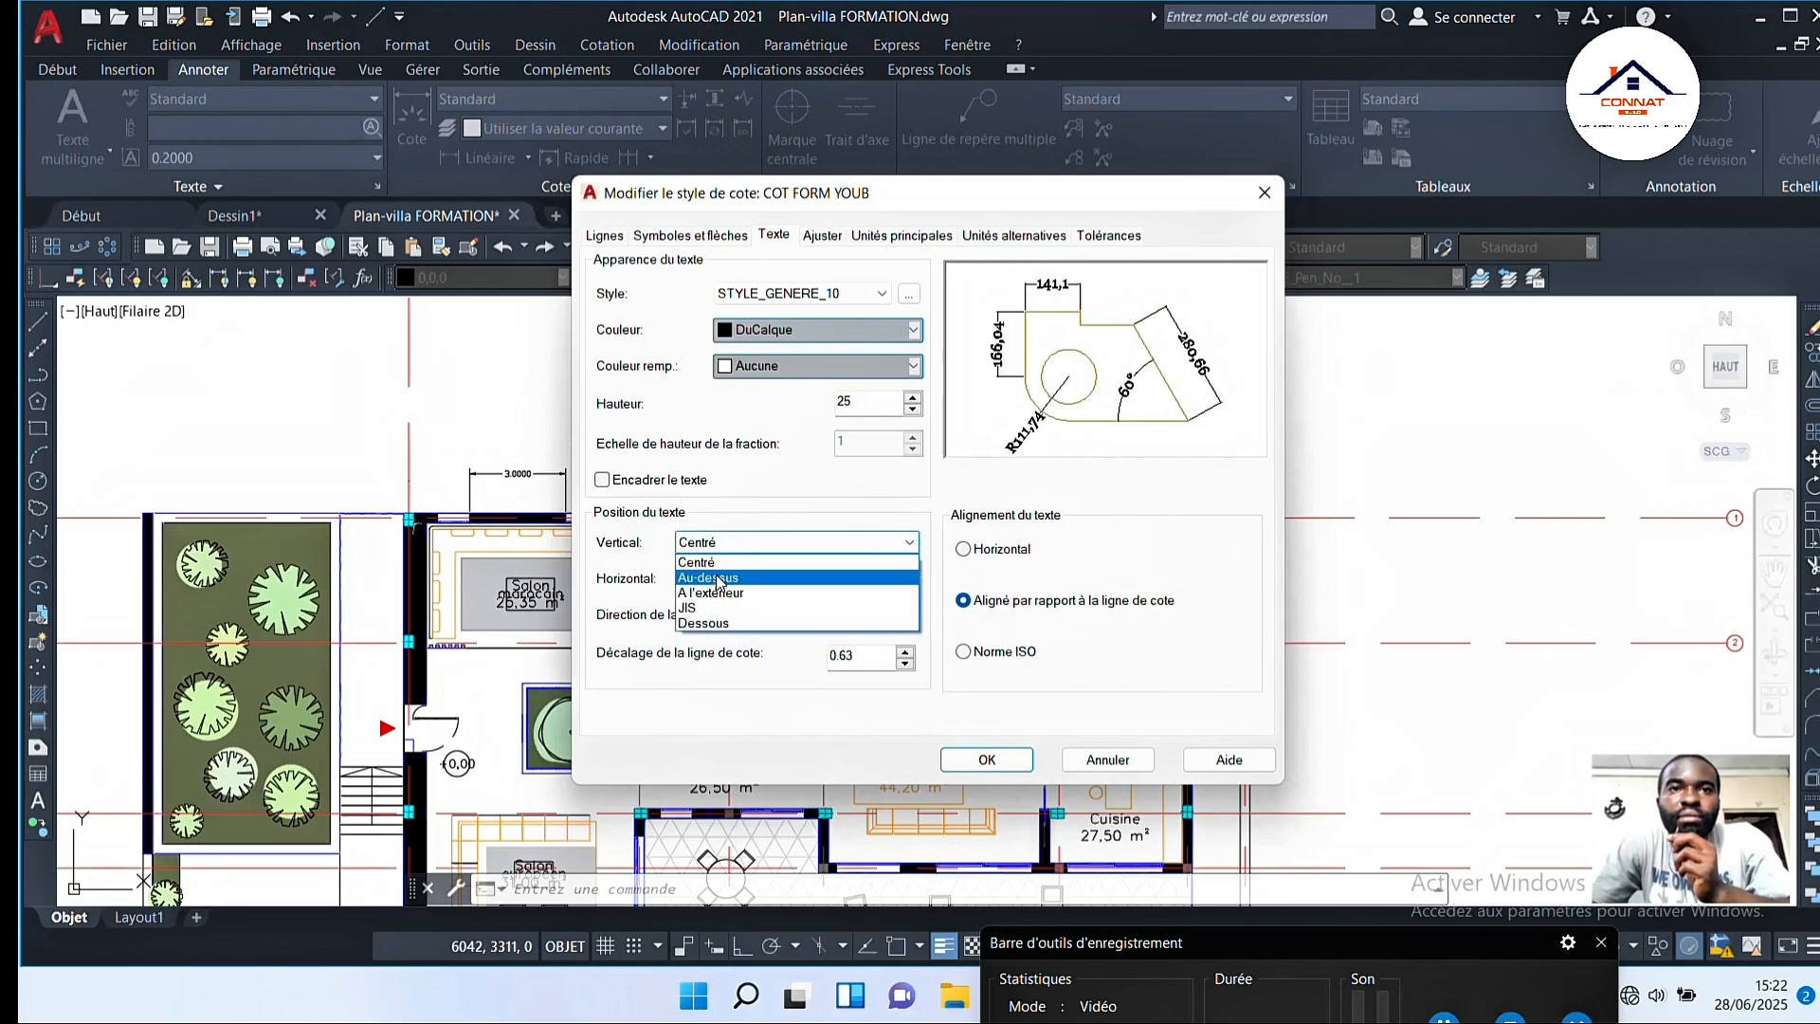
click(720, 579)
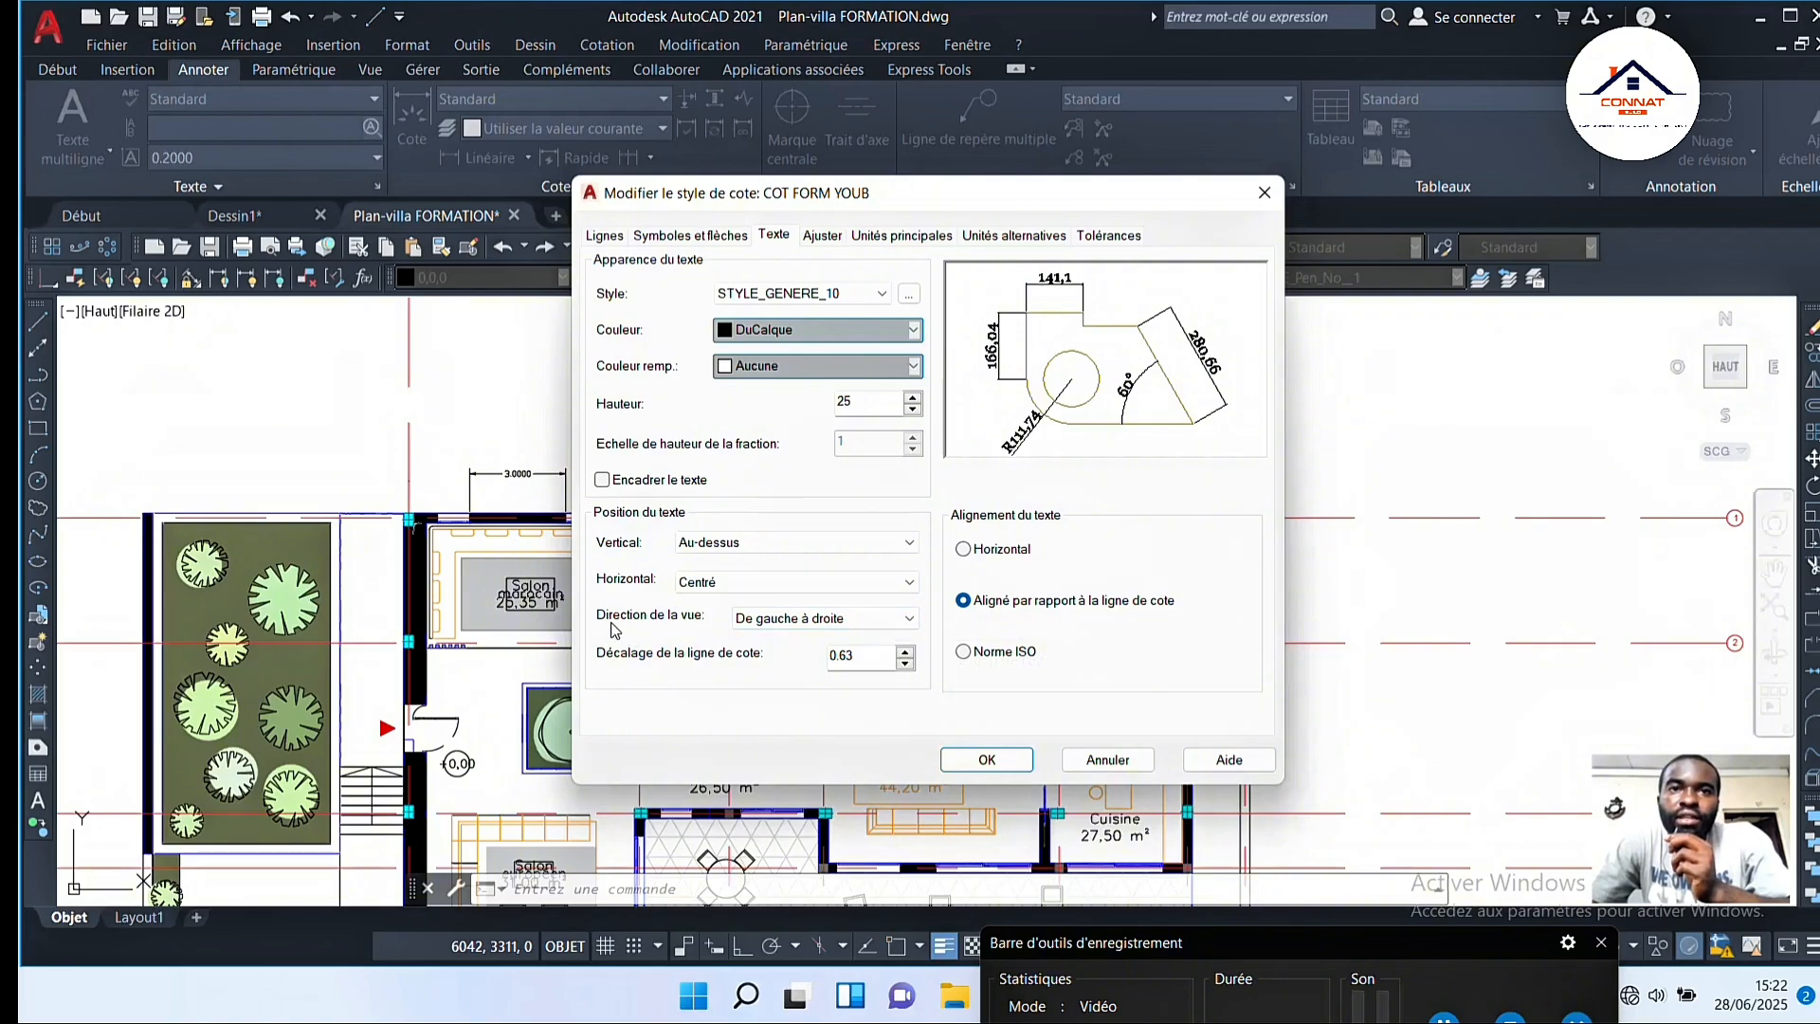
Step: Try De droite à gauche as the view direction of the dimension text, and return it to De gauche à droite
click(905, 620)
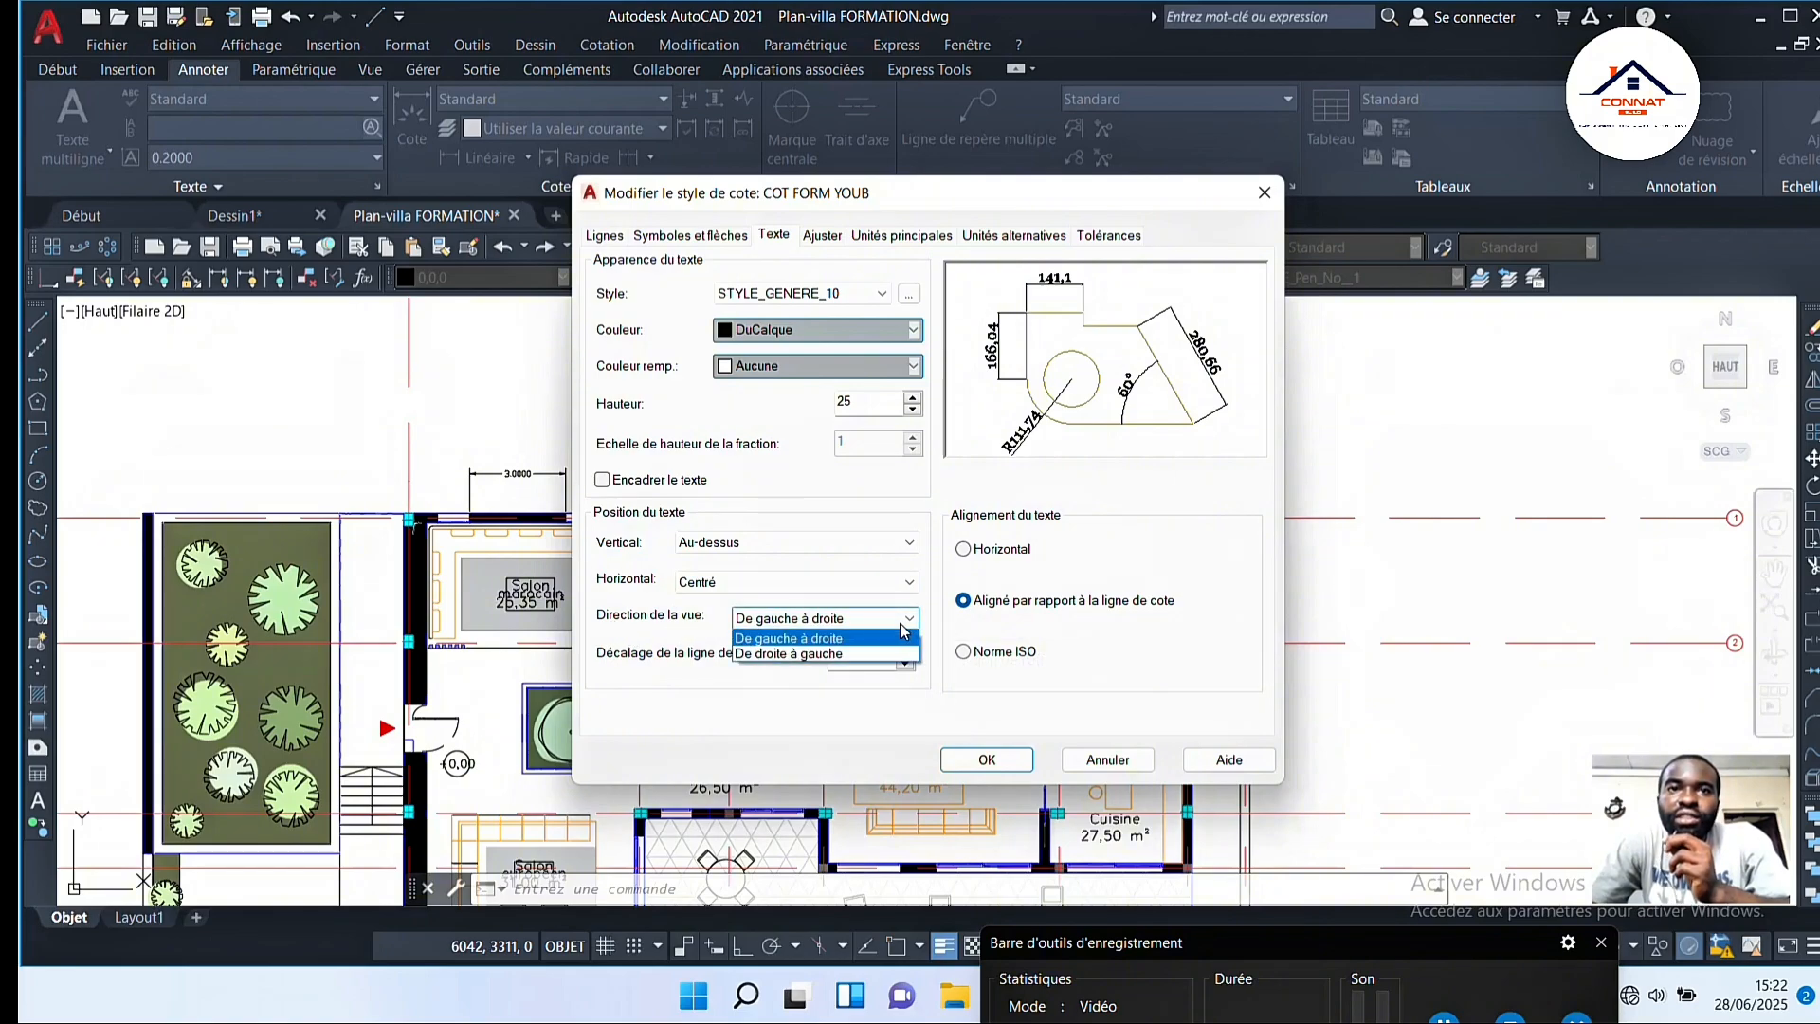
click(798, 626)
click(801, 622)
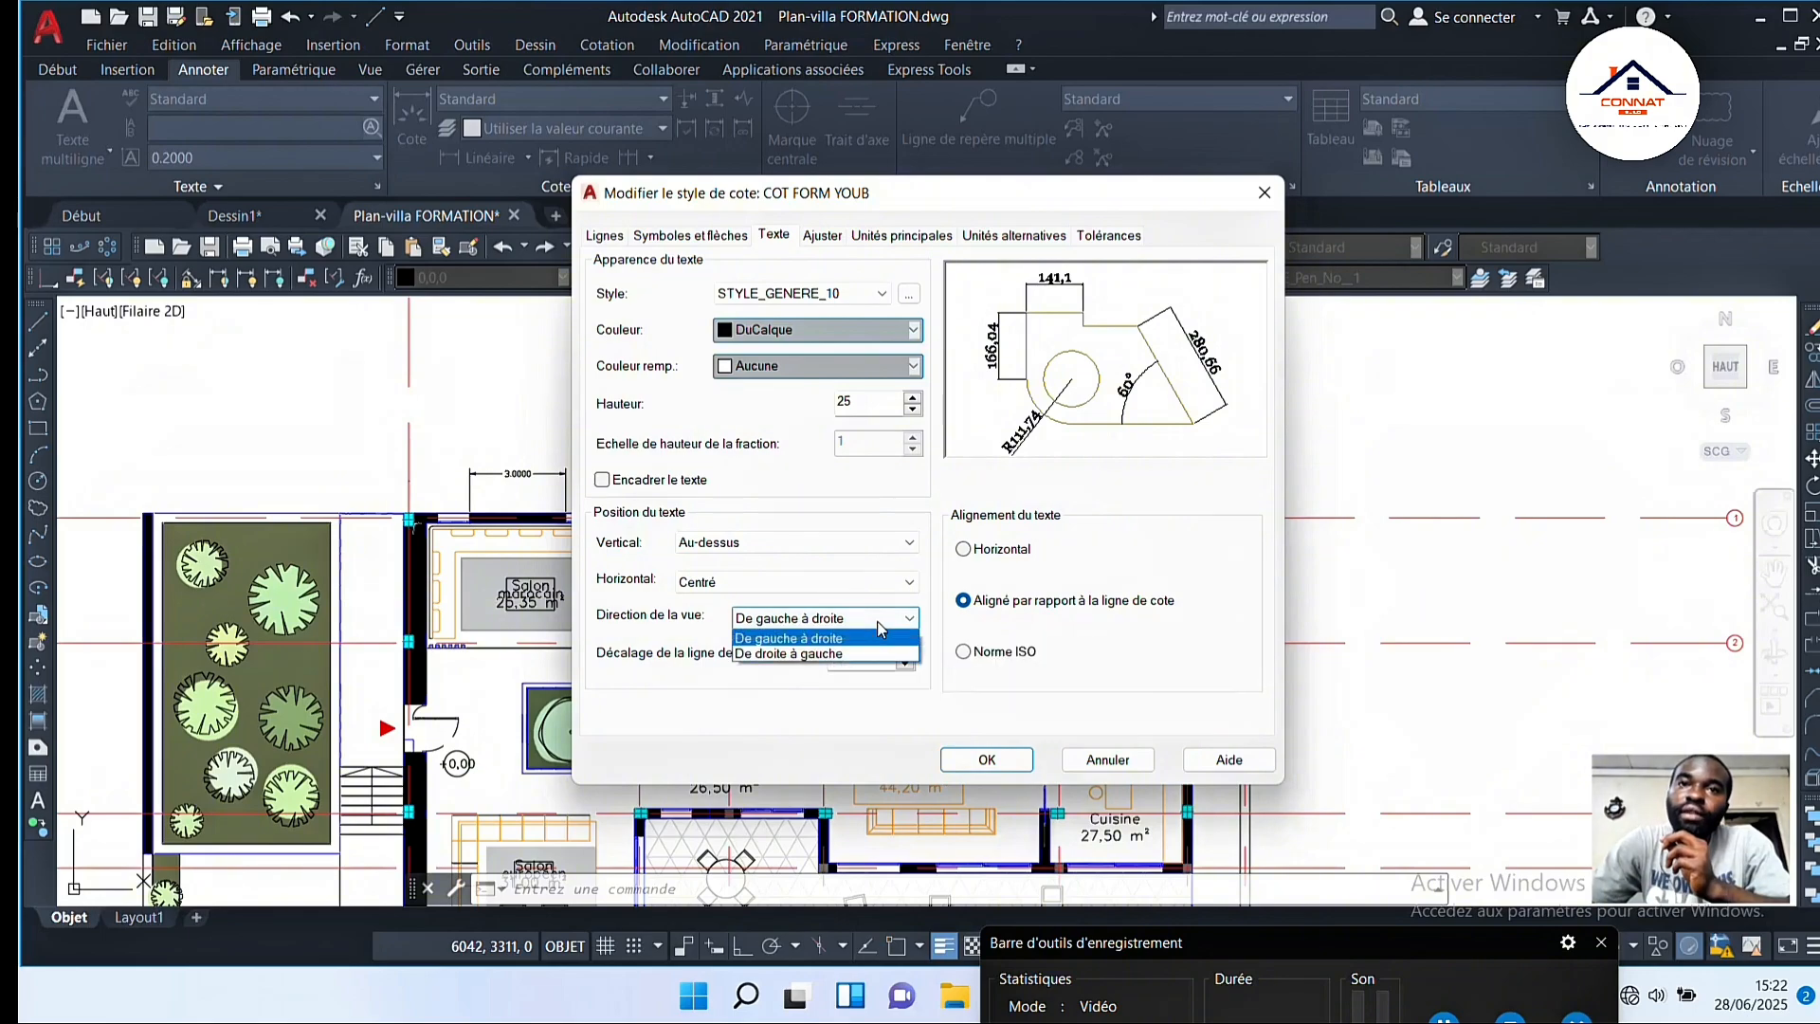
click(793, 653)
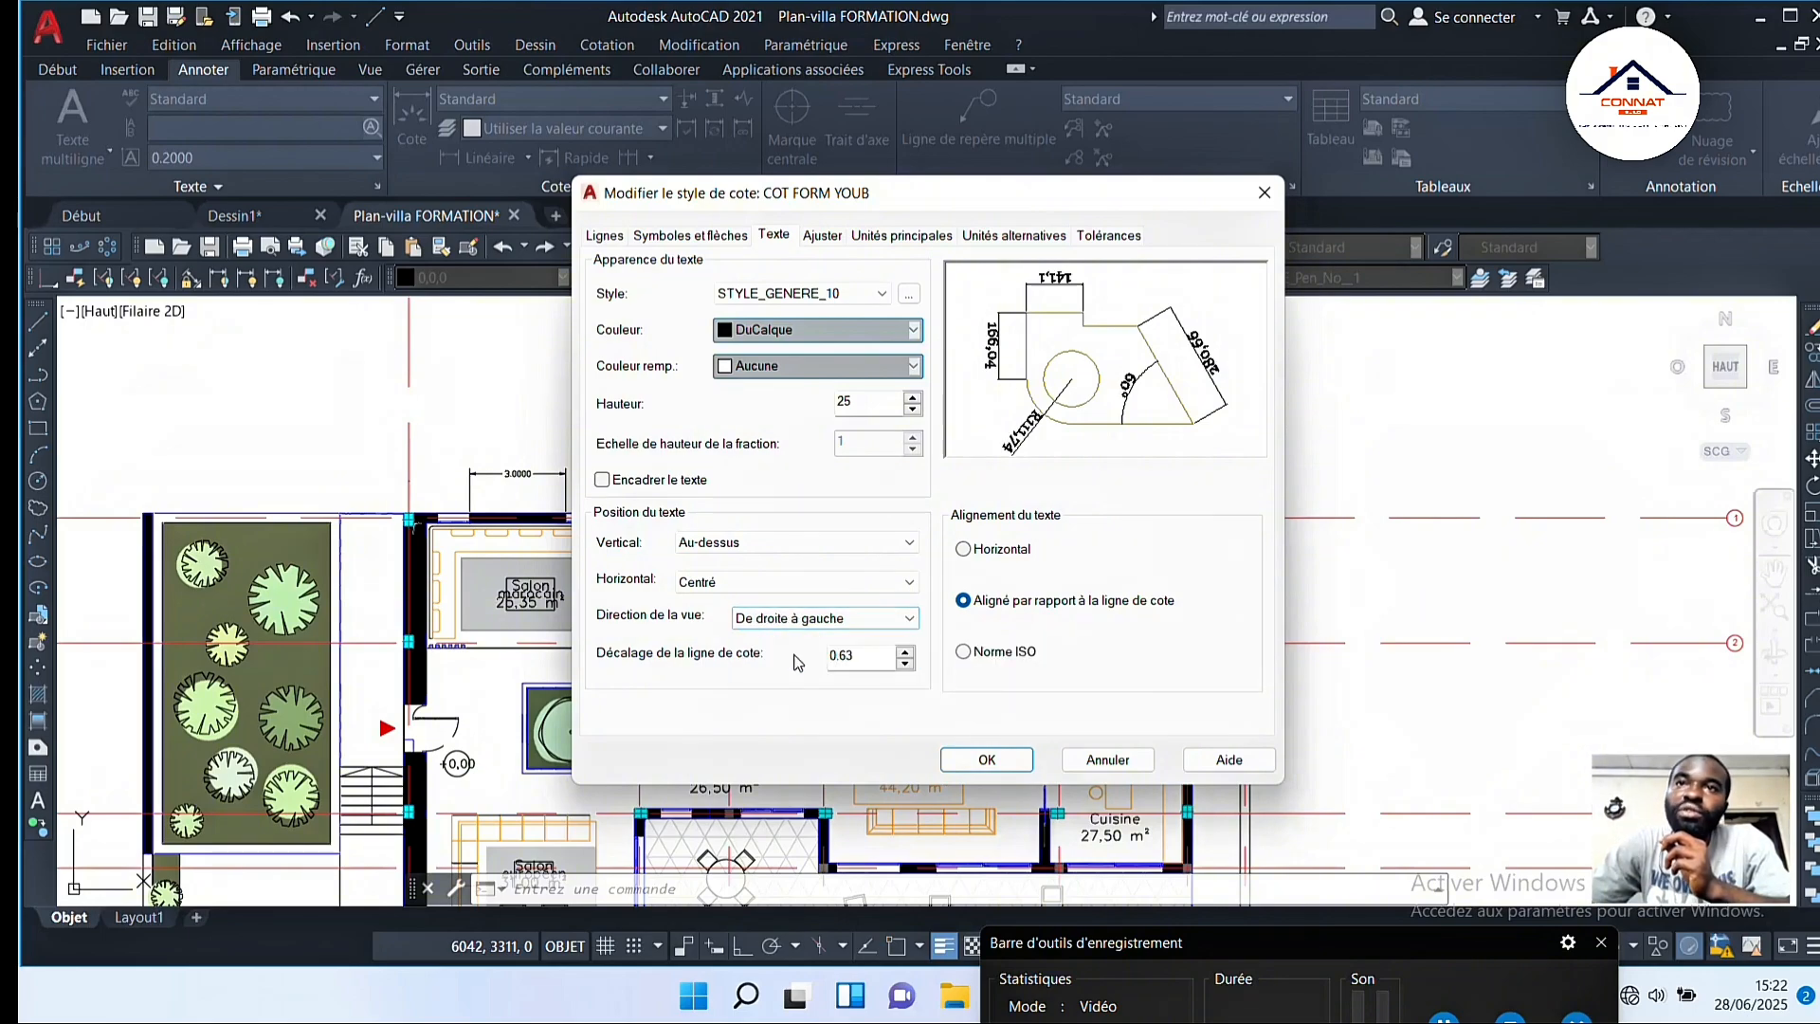
click(909, 621)
click(822, 648)
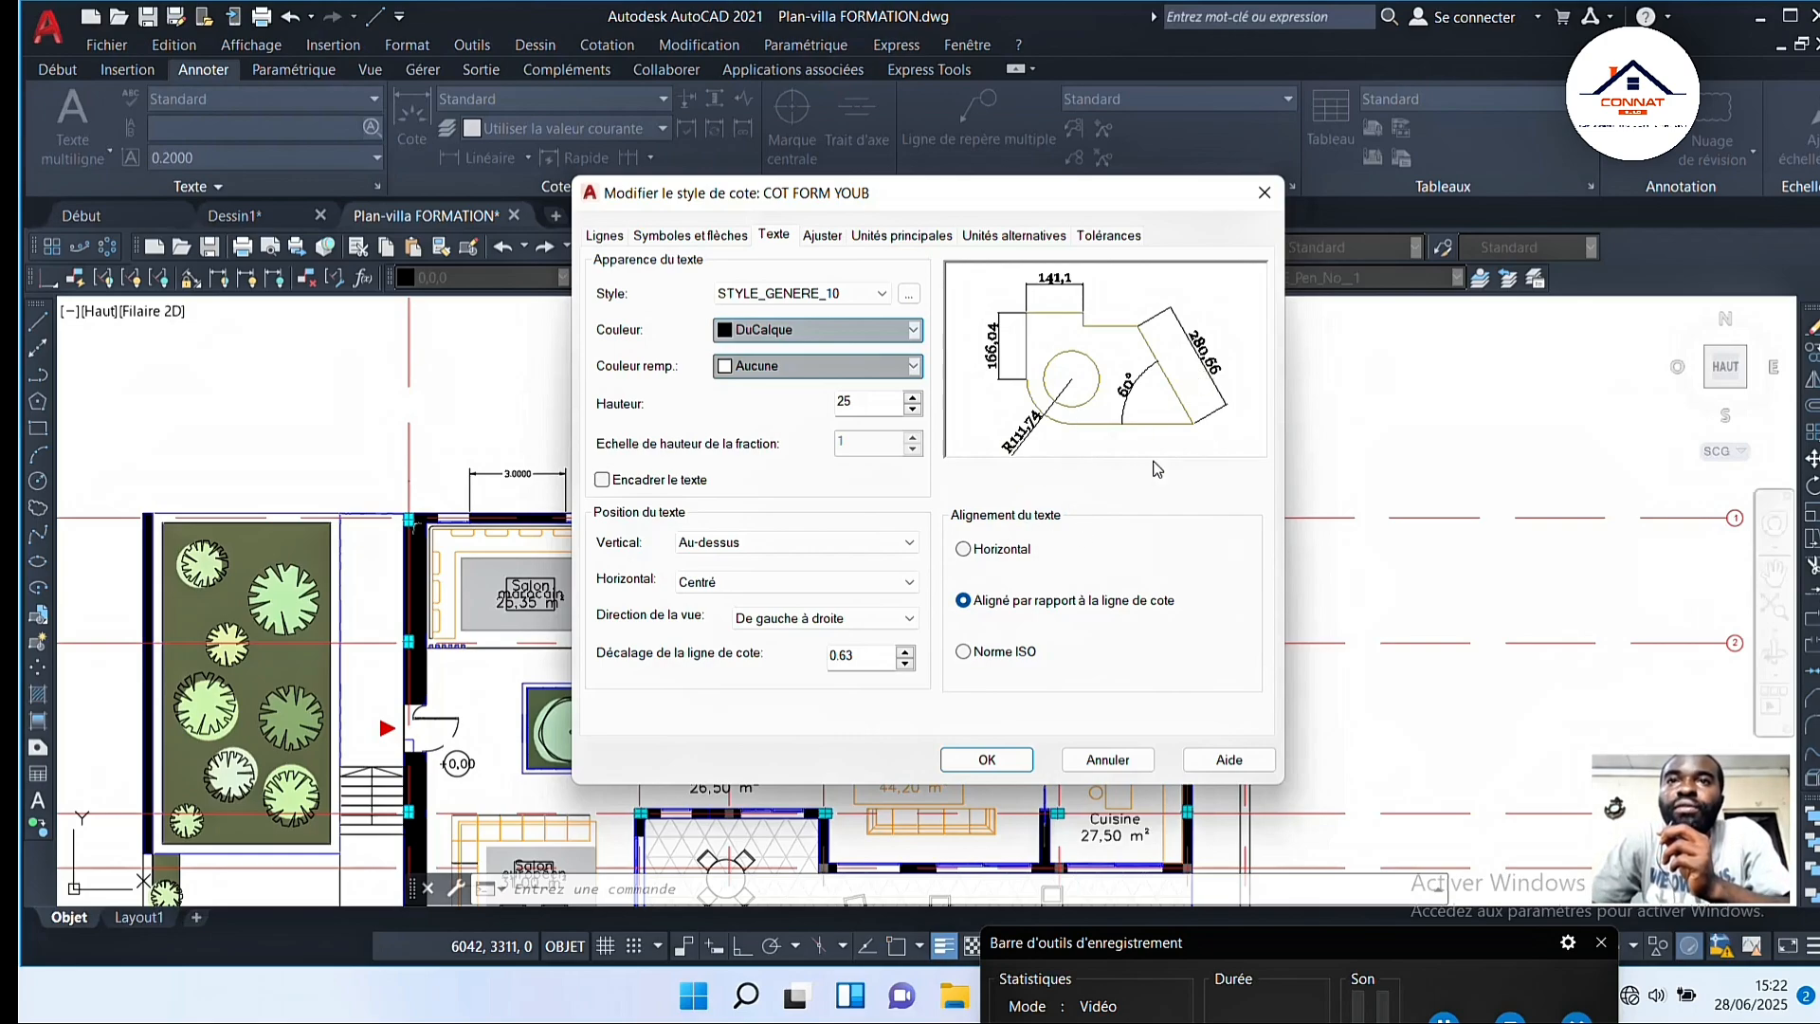
Step: Try Horizontal and Norme ISO for the text alignment, and return it to Aligné par rapport à la ligne de cote
click(963, 550)
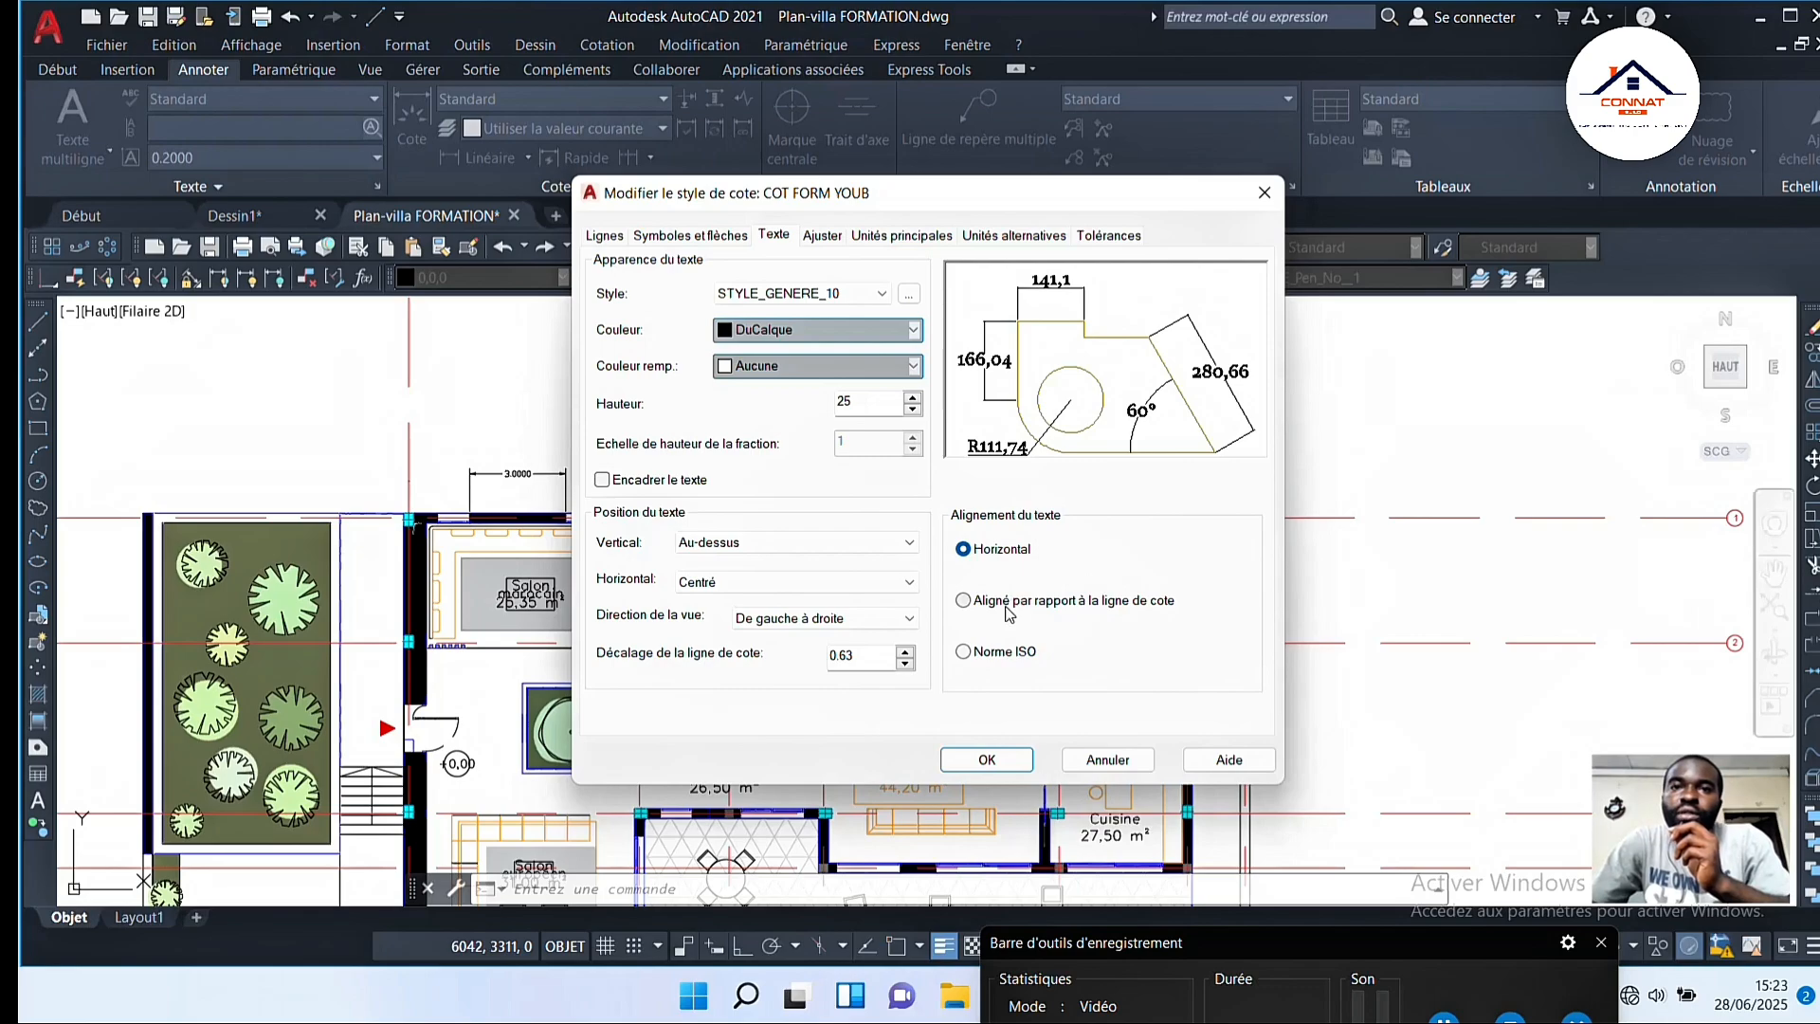
click(963, 652)
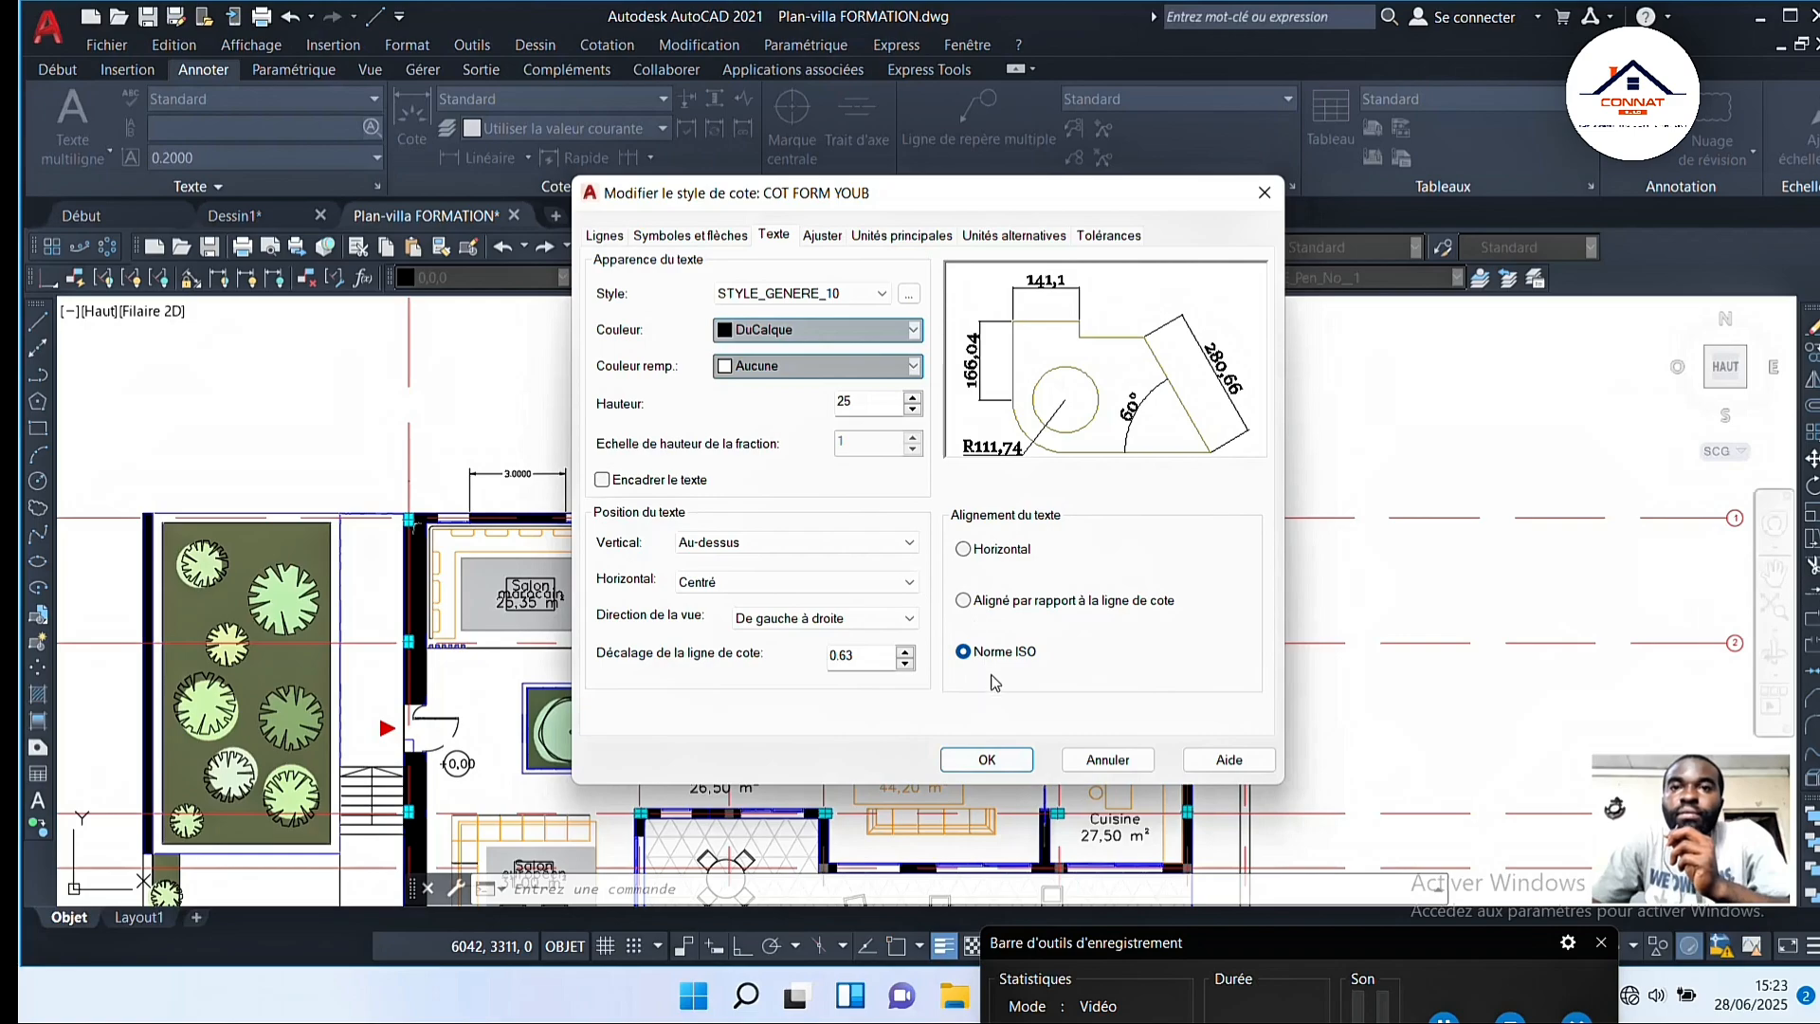
click(964, 601)
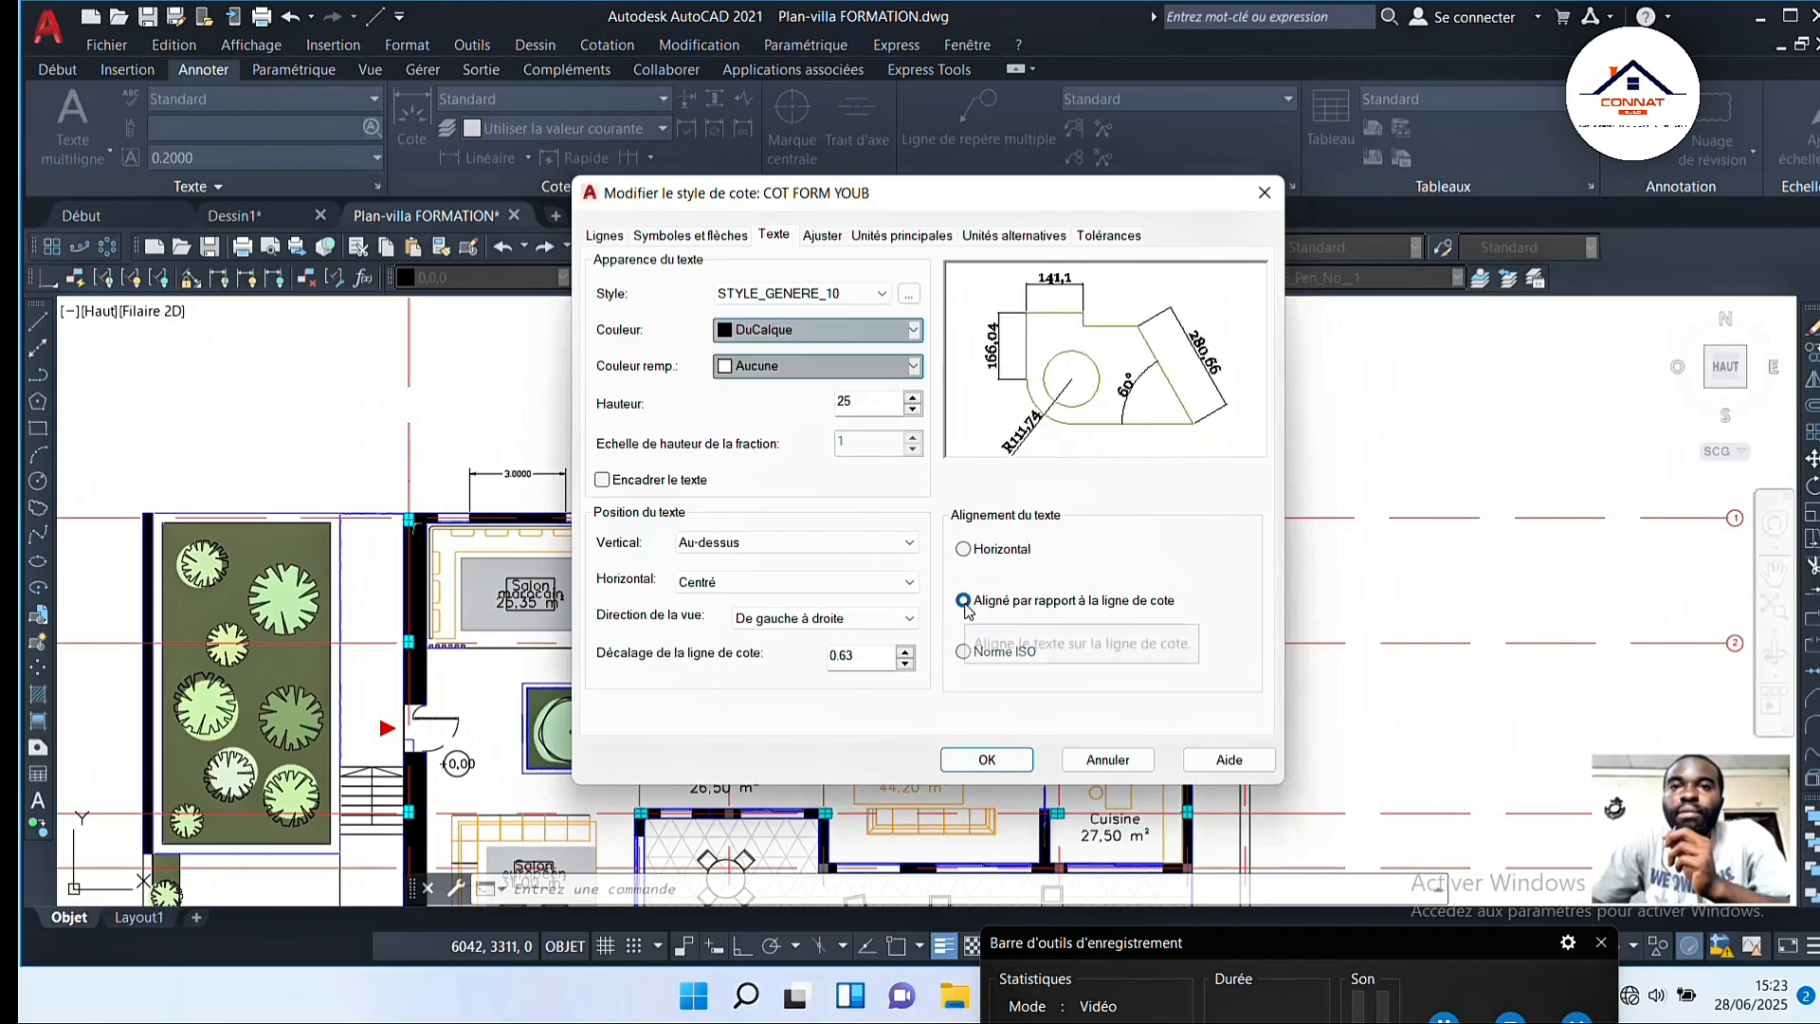
Step: Keep the linear dimension units format as Décimale and set the primary units precision to 0
click(822, 236)
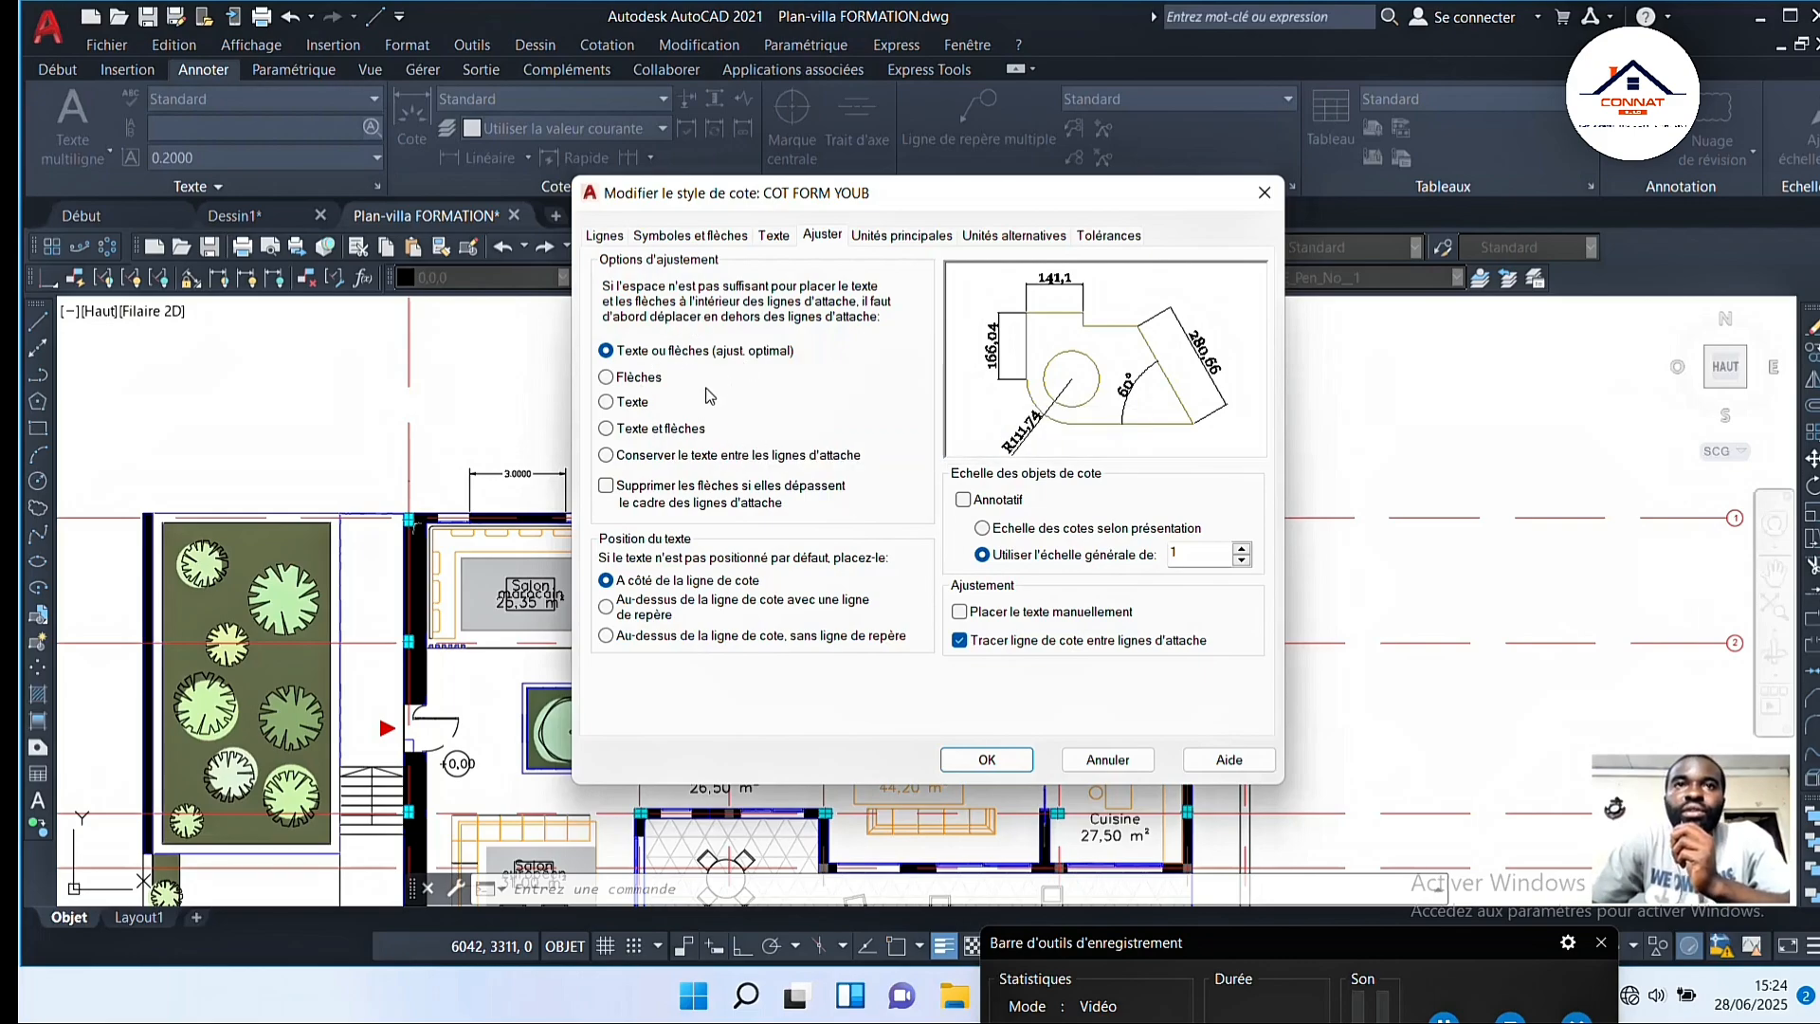
click(899, 237)
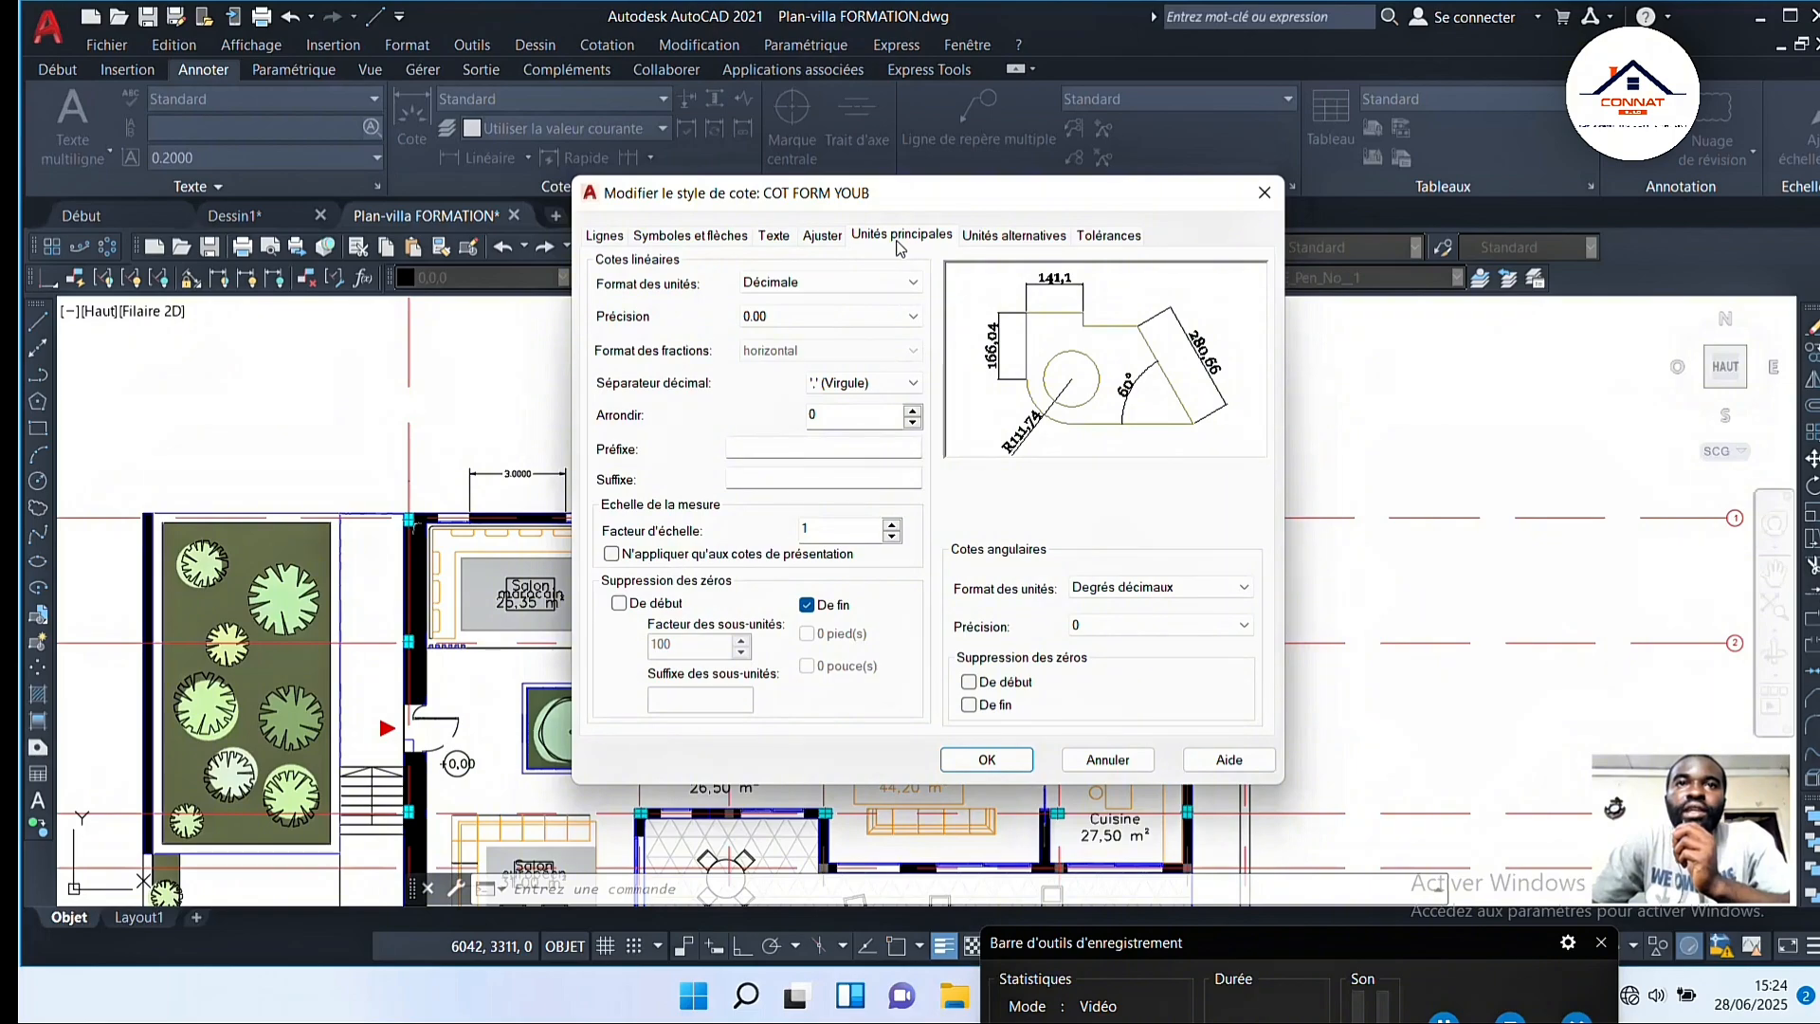
click(824, 282)
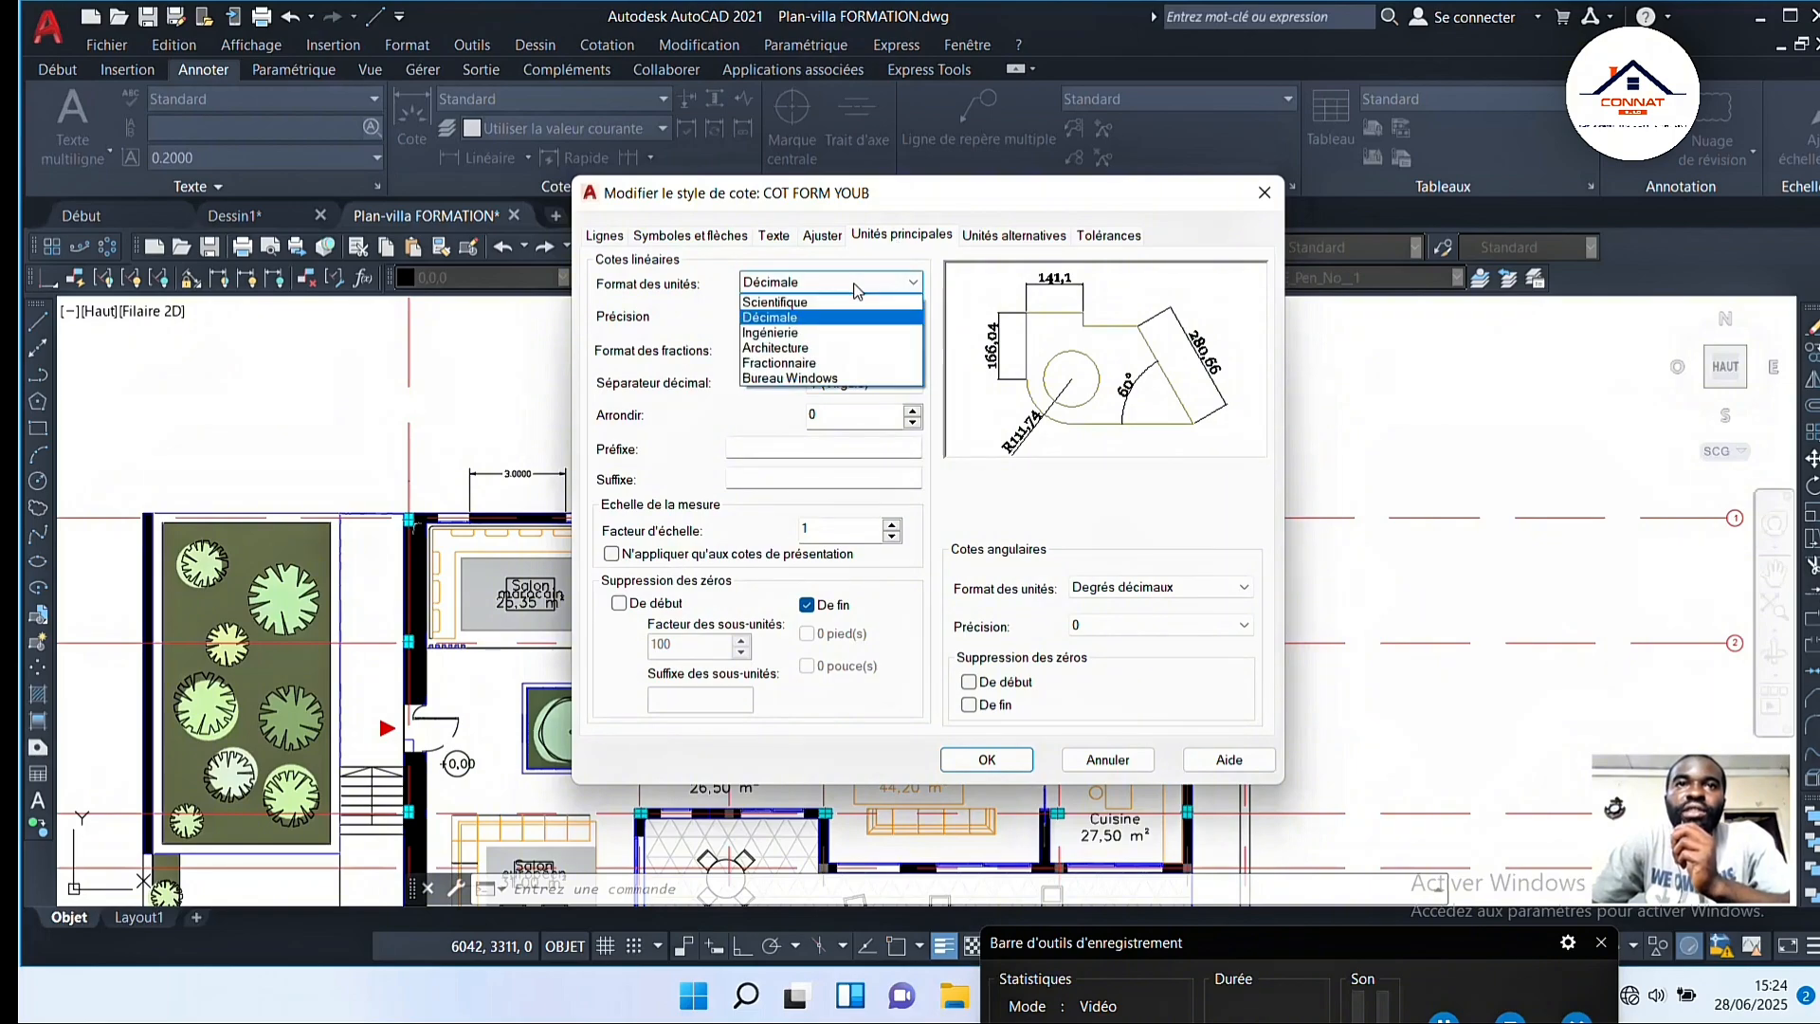
click(789, 316)
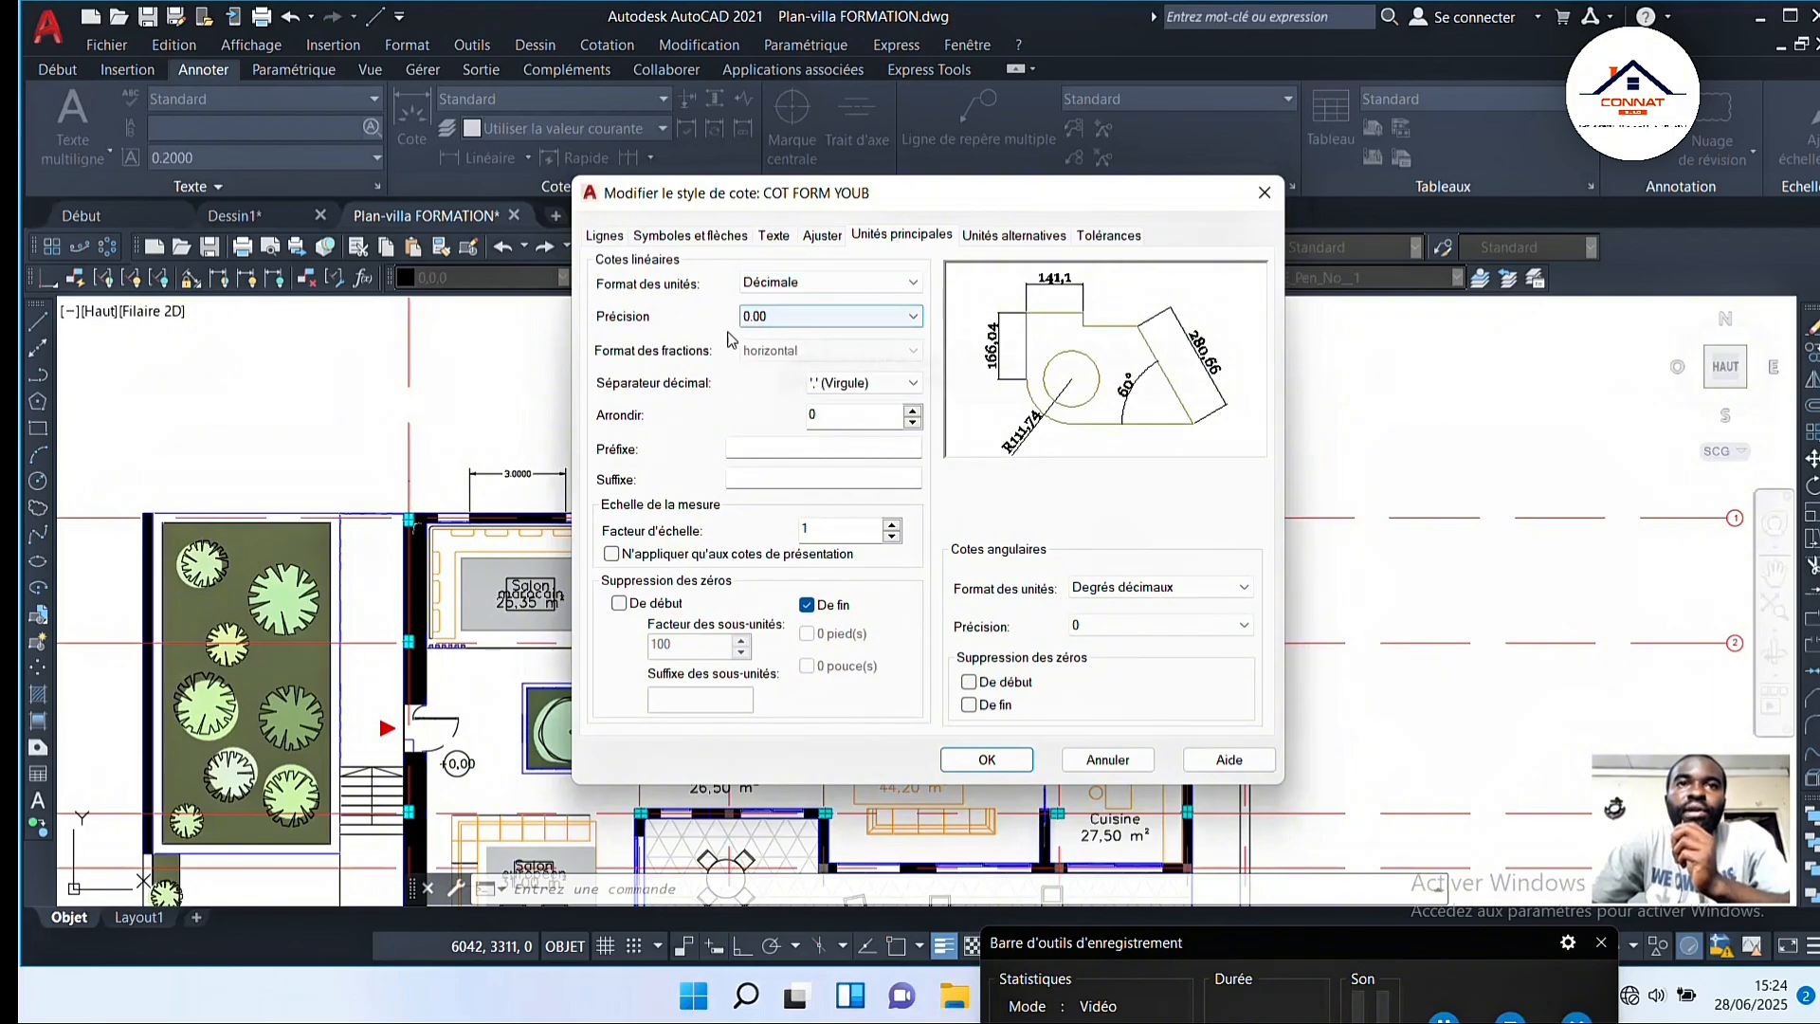
click(815, 318)
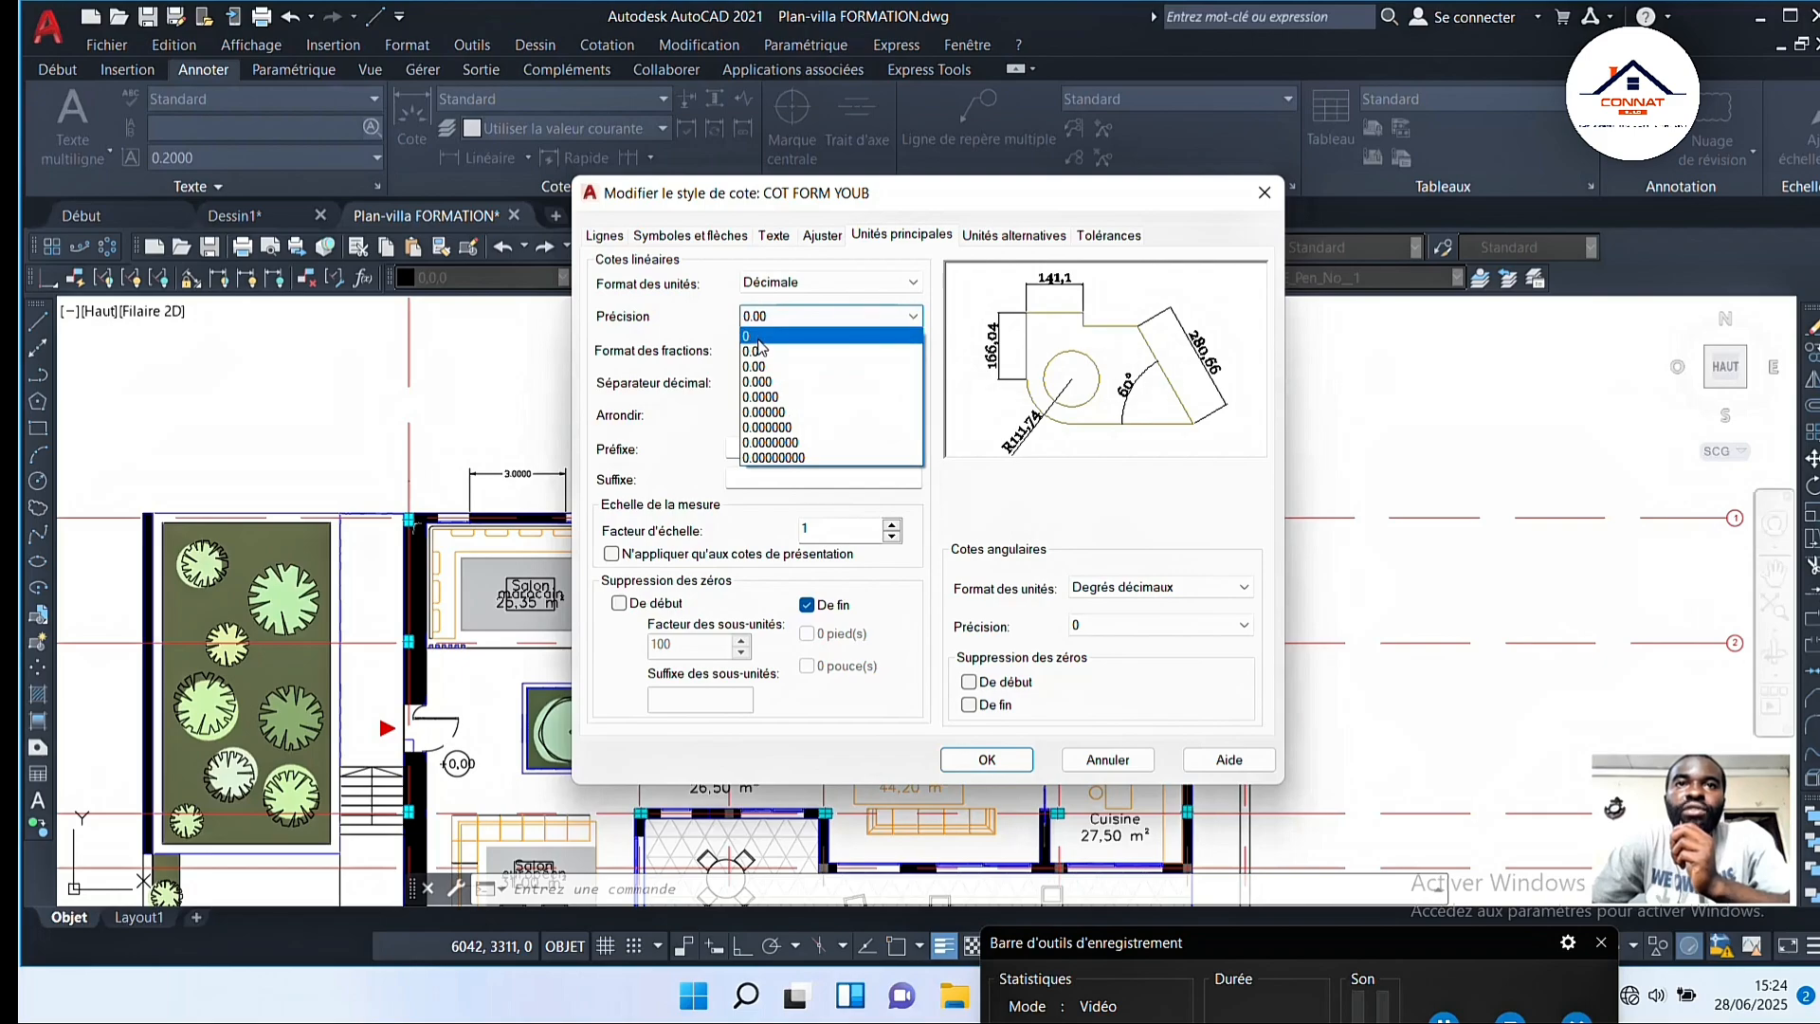
click(757, 337)
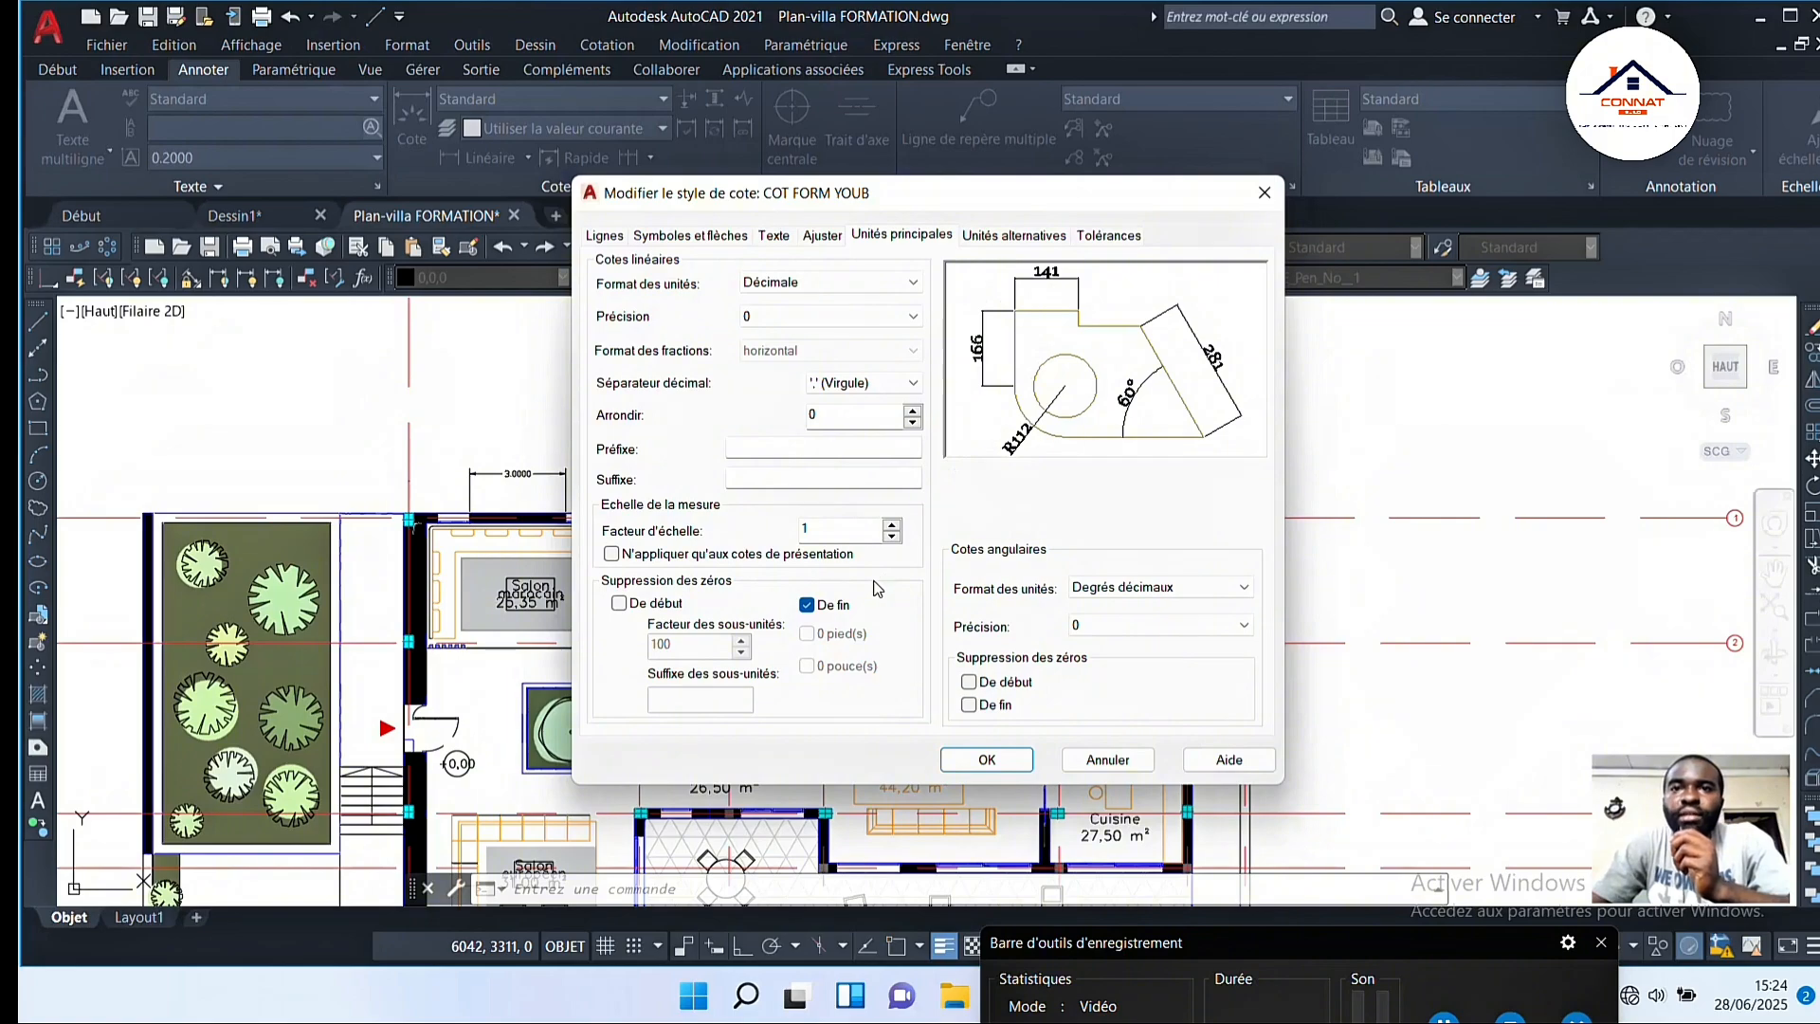
Step: Review the style's alternate units, tolerances, lines, arrowheads, text and fit settings
click(1023, 248)
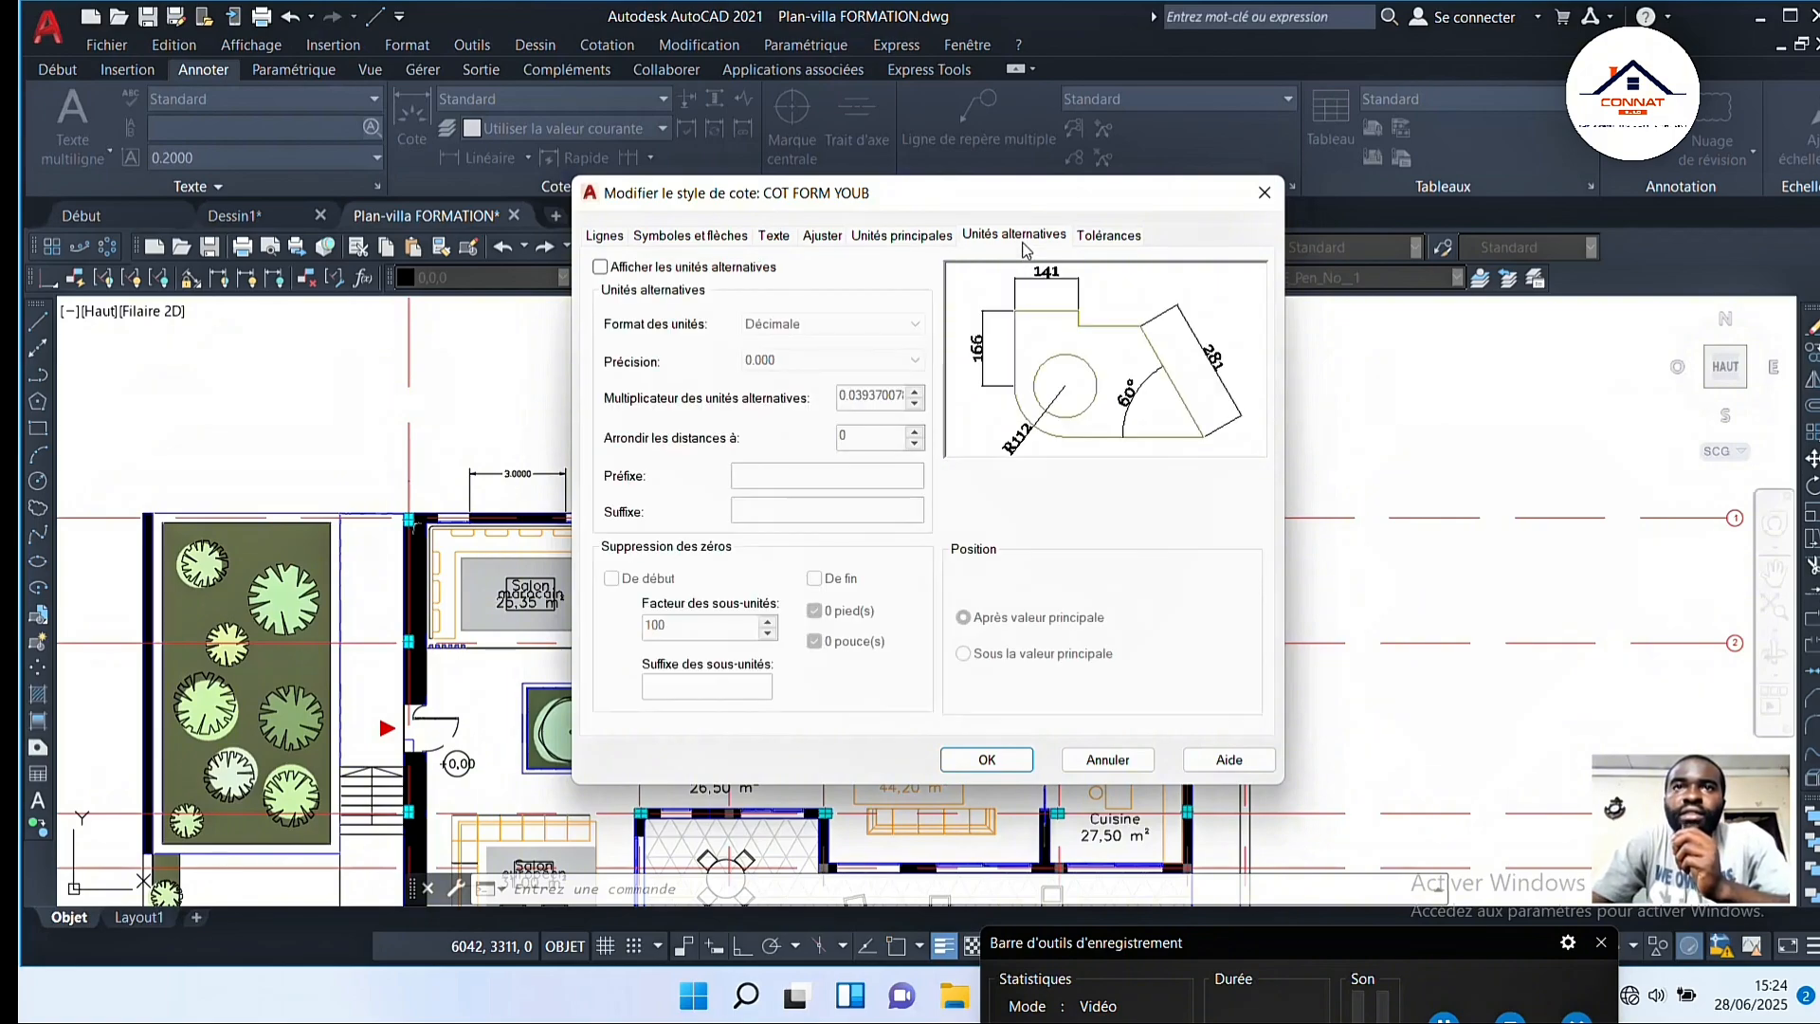
click(1090, 238)
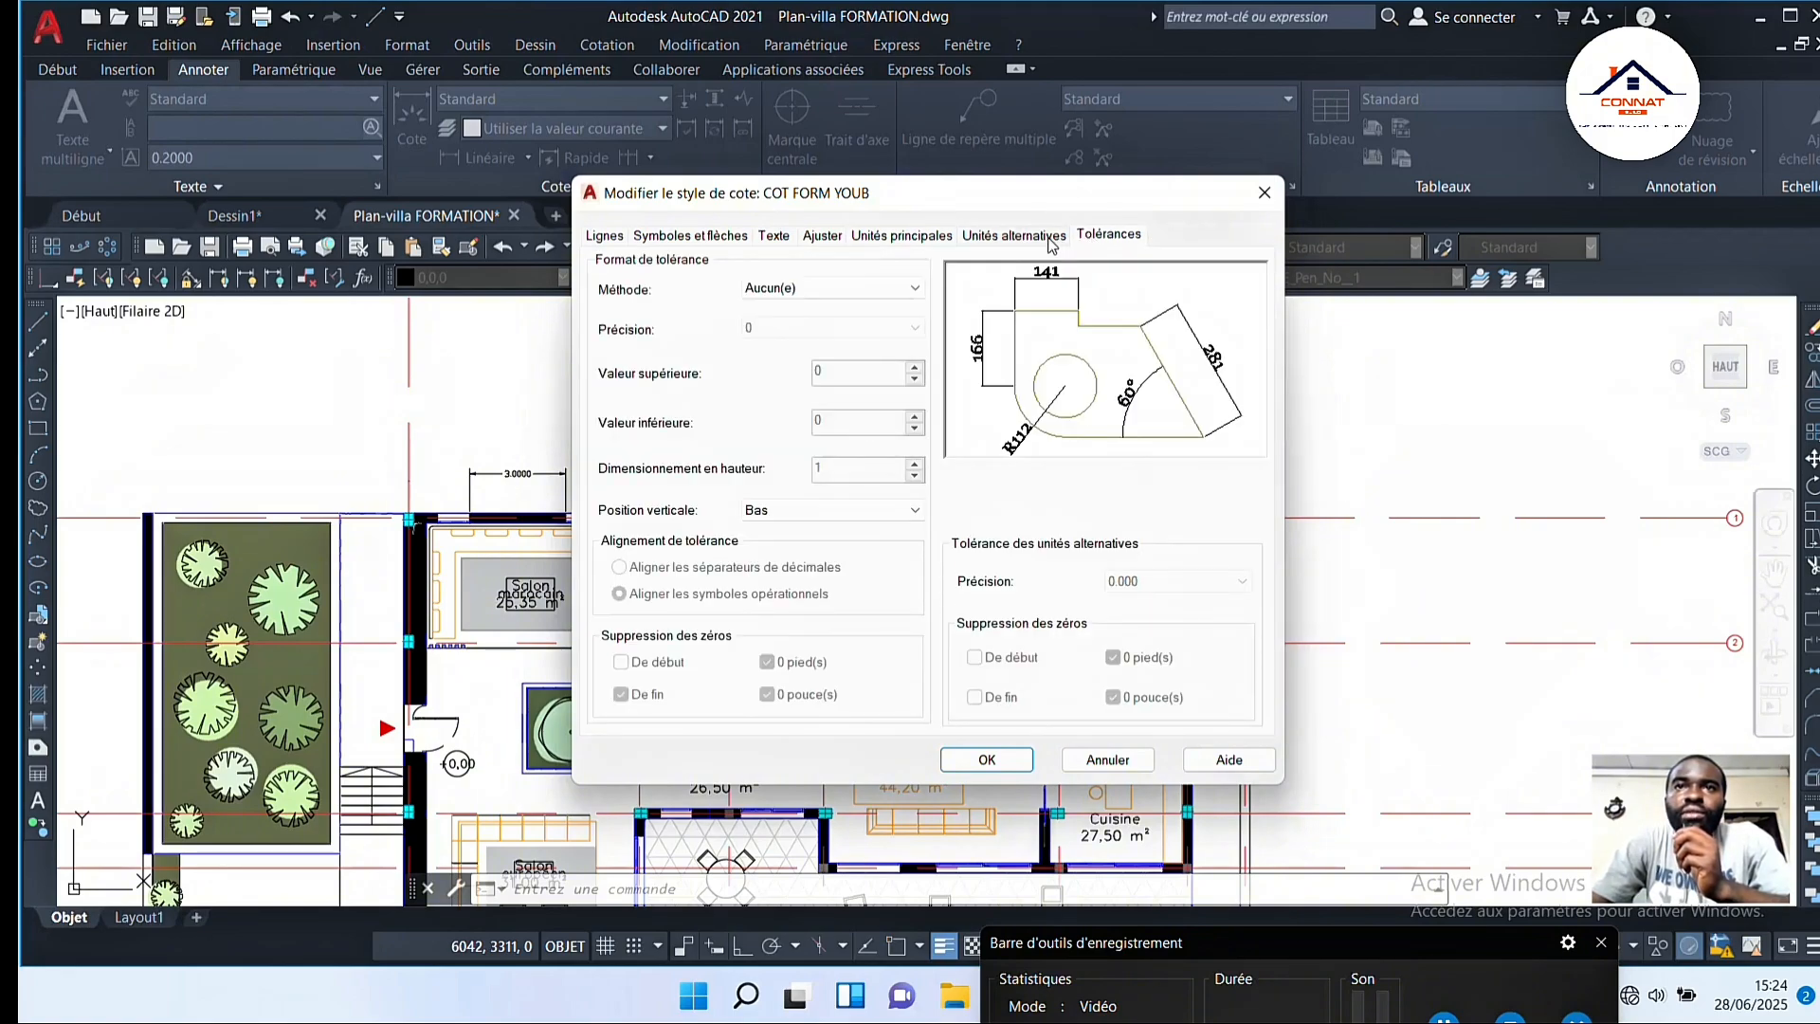
click(1047, 239)
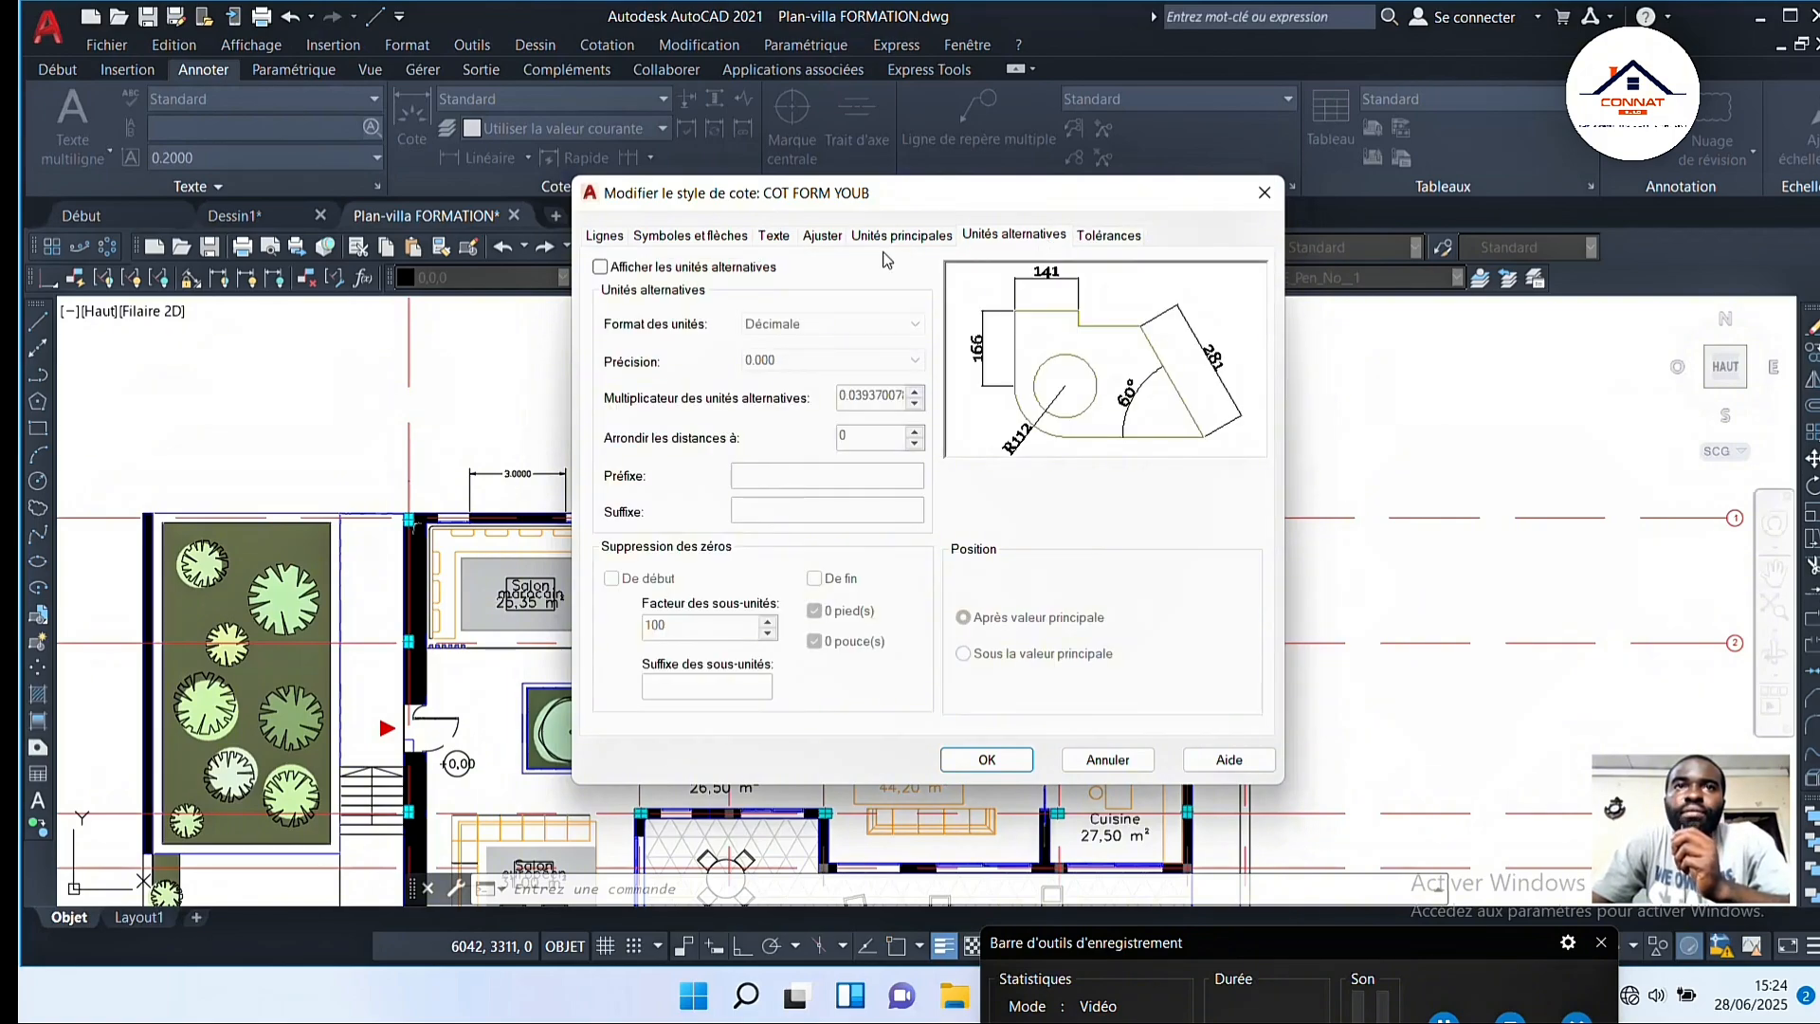
click(605, 237)
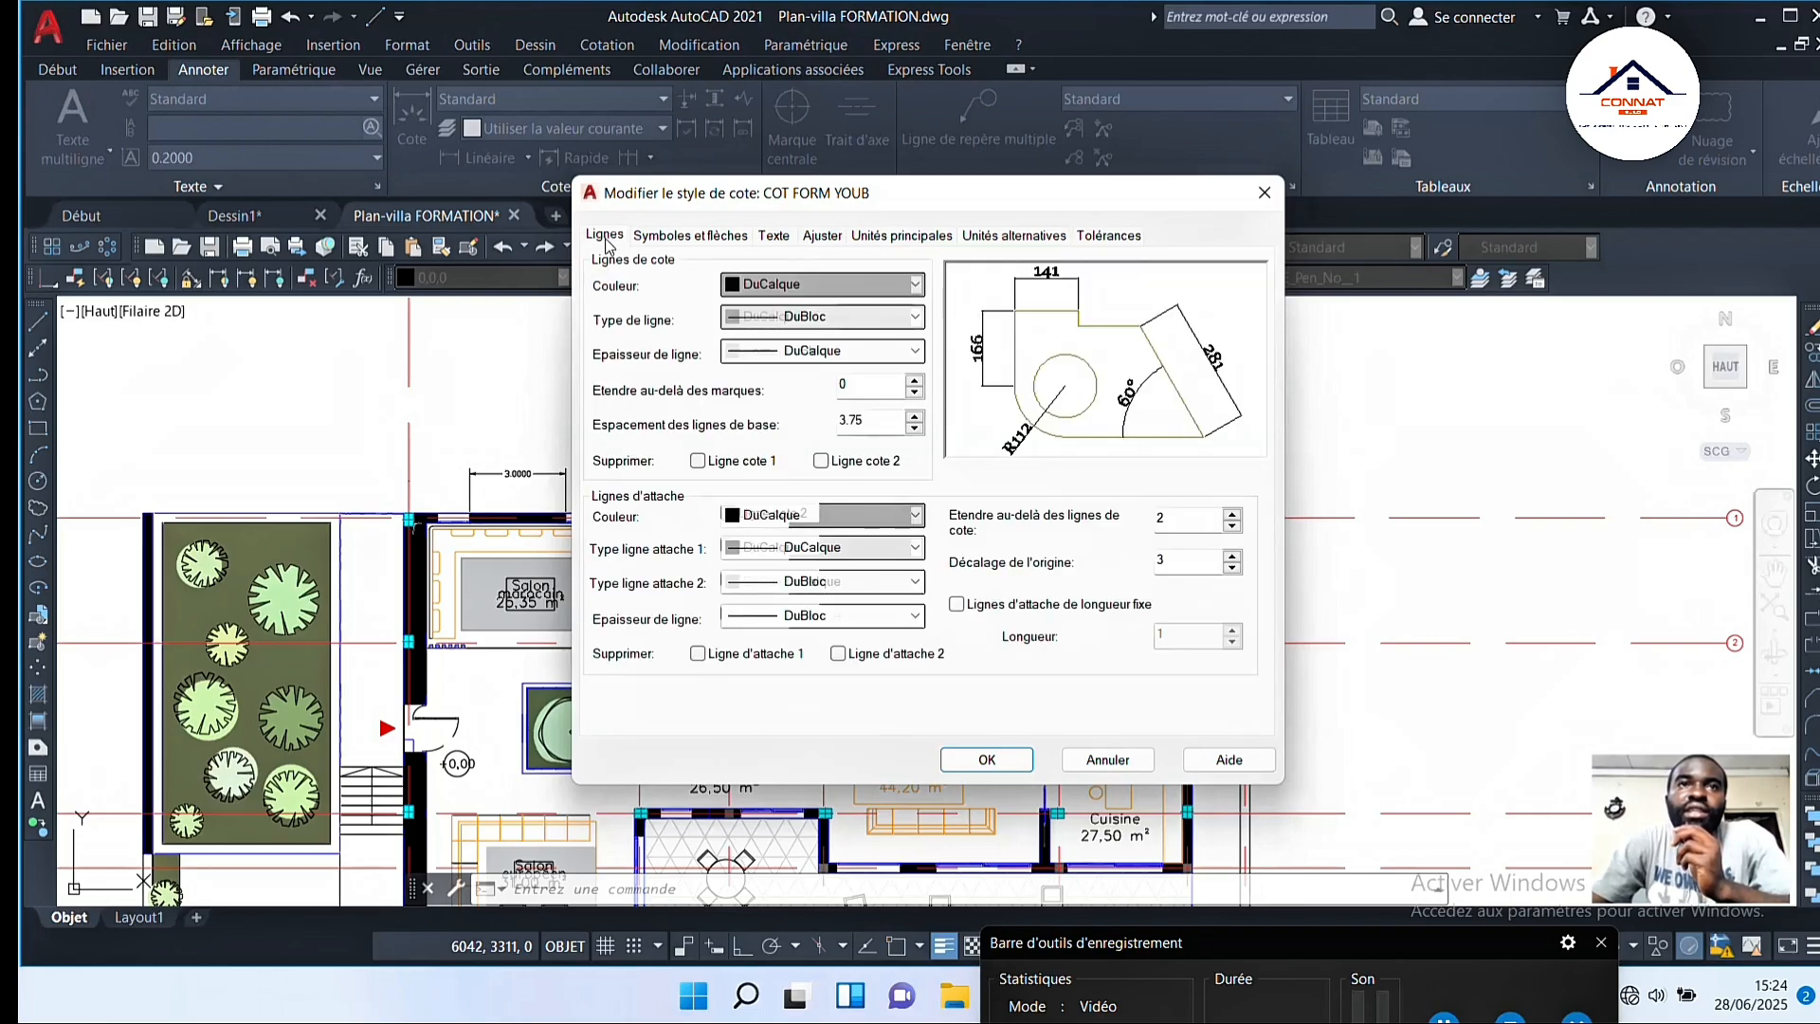
click(700, 237)
click(774, 238)
click(822, 237)
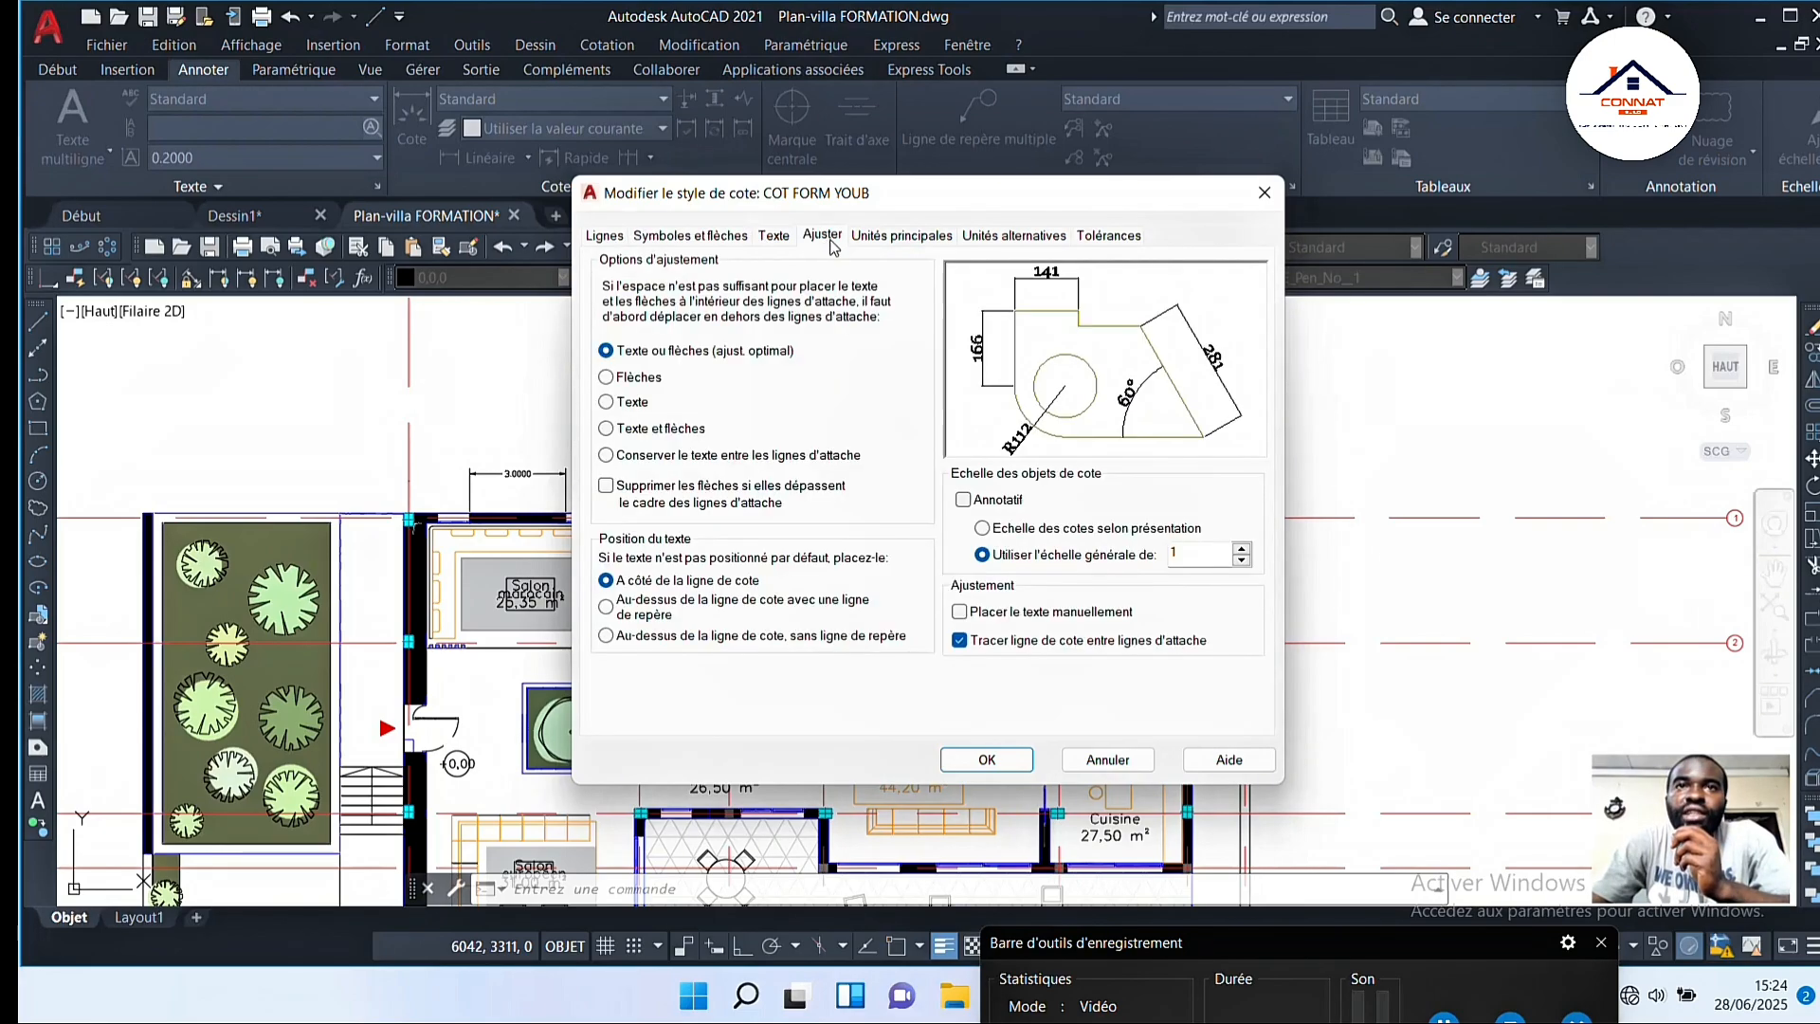
Step: Accept the COT FORM YOUB style changes and close the dimension style manager with that style current
click(881, 237)
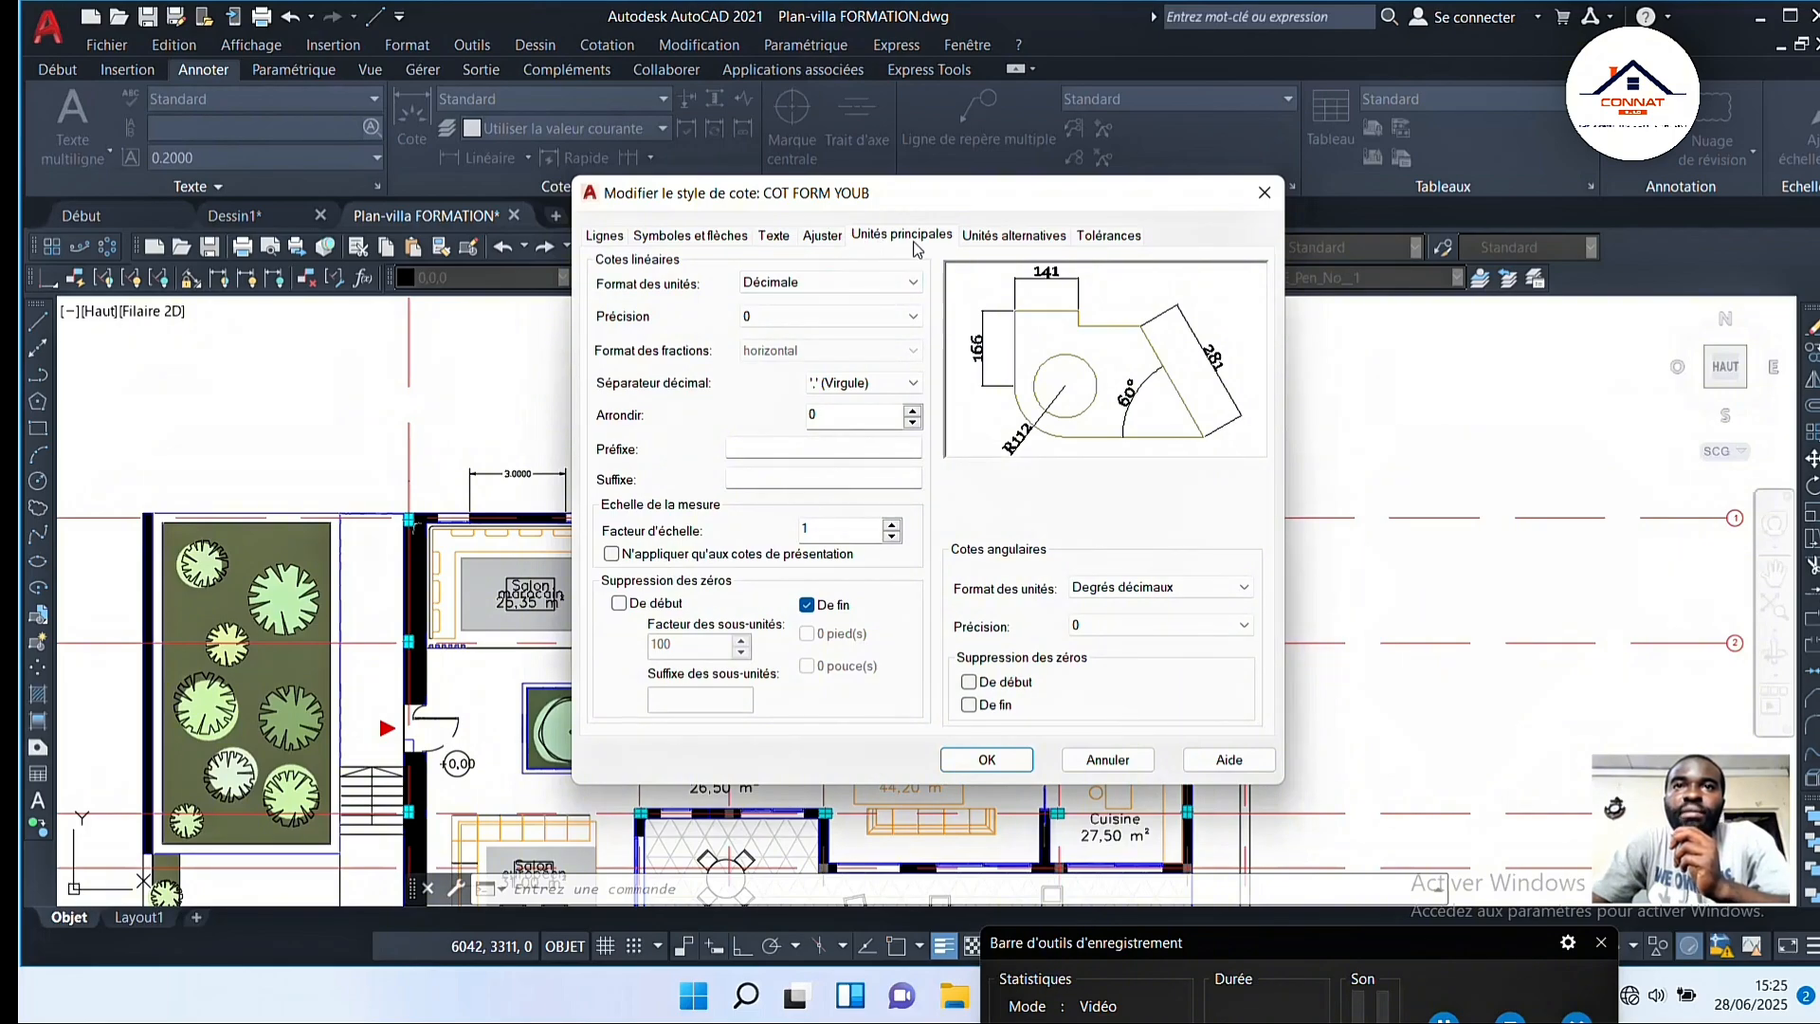
click(986, 760)
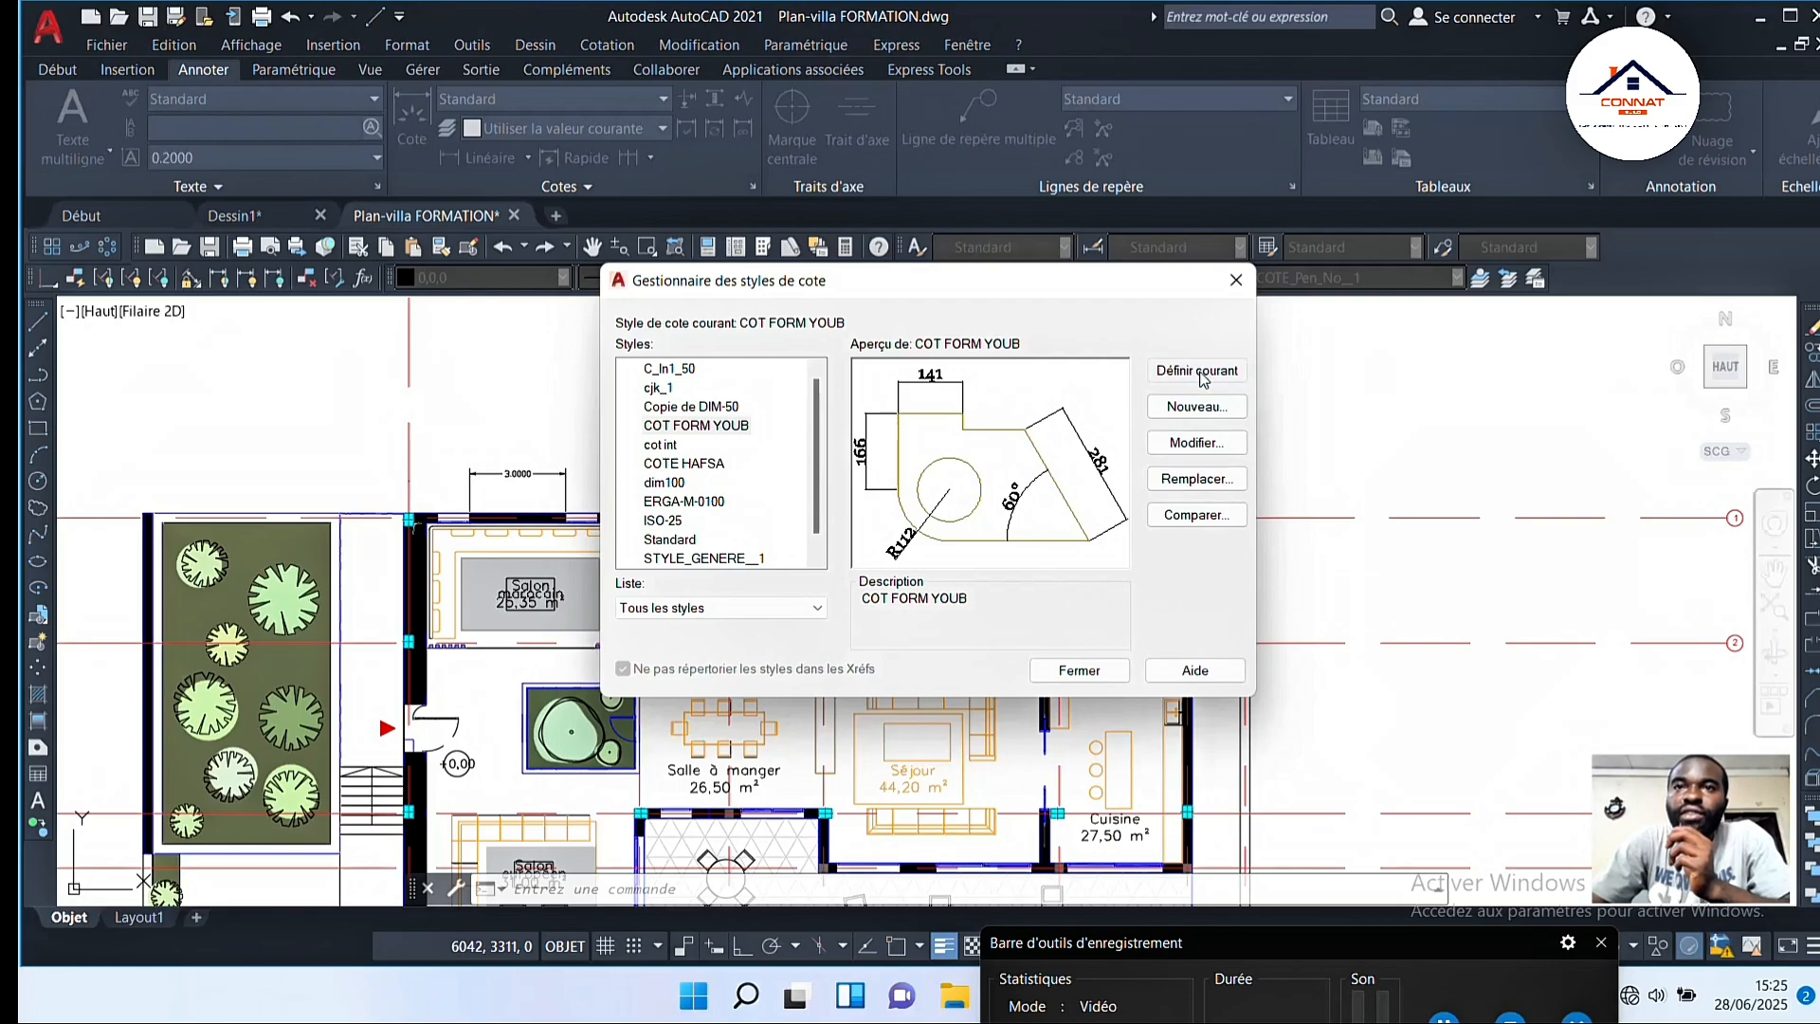
click(1080, 670)
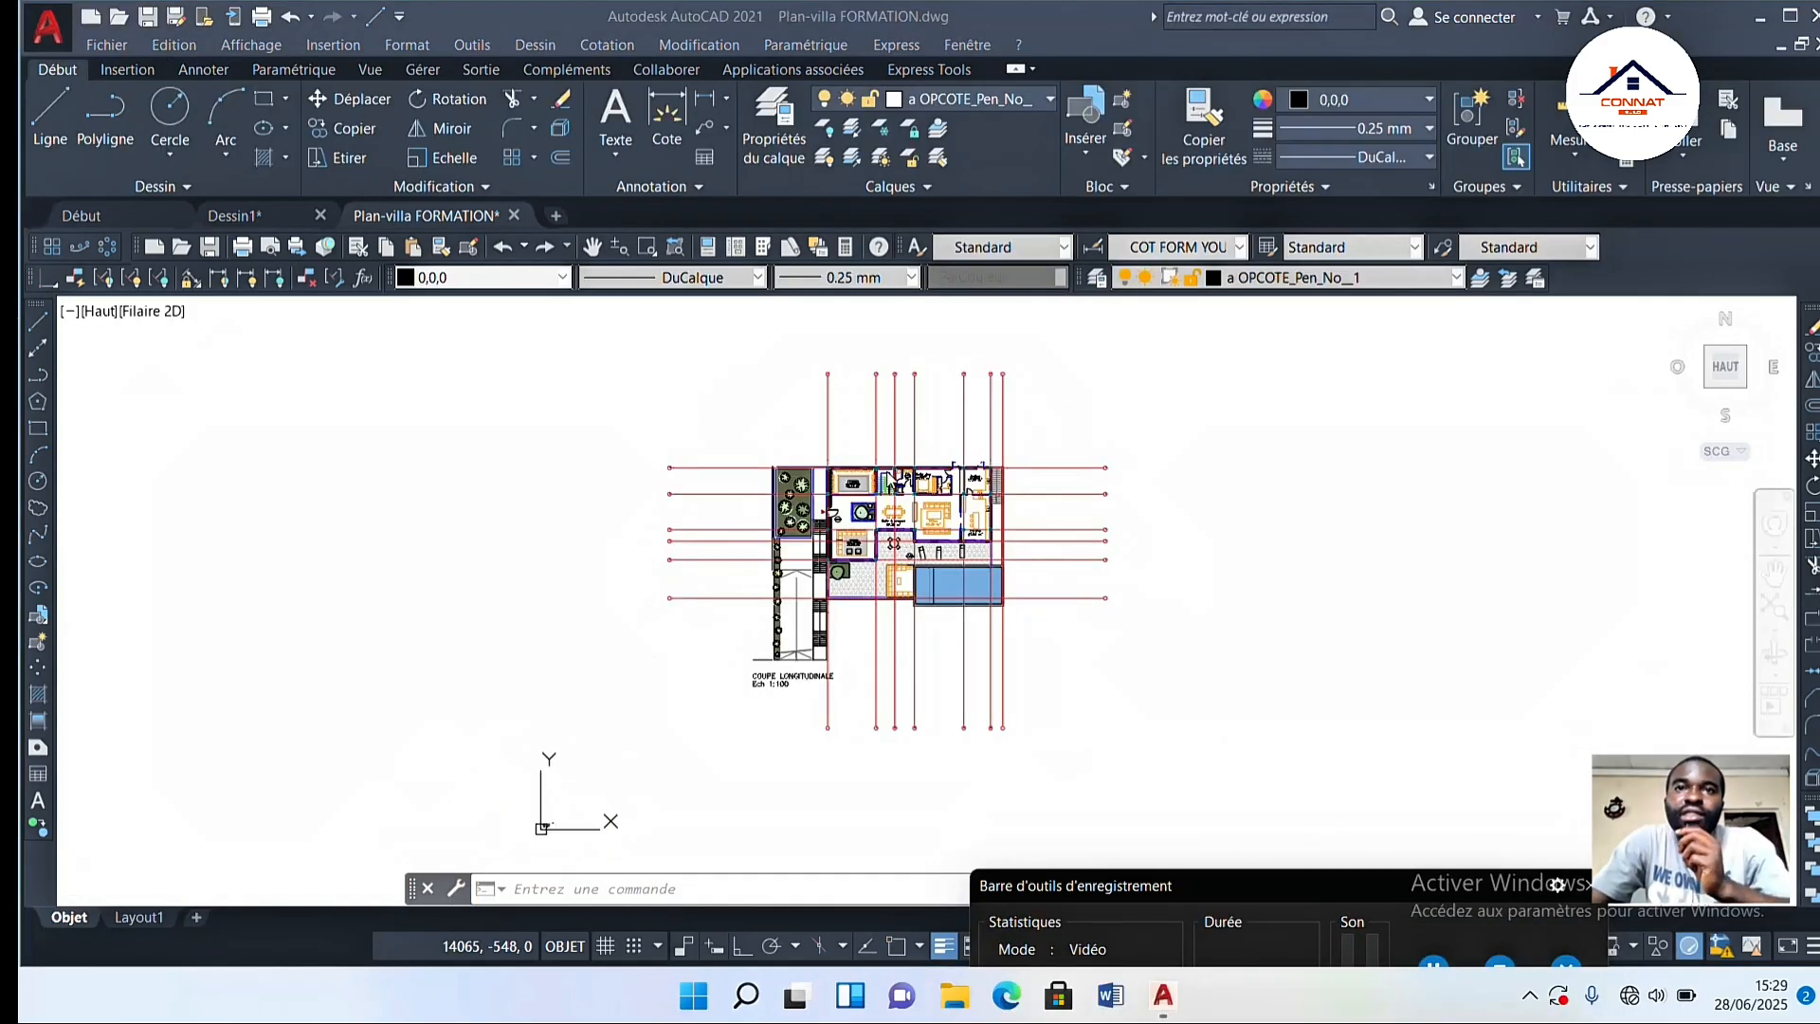
Step: Dimension the opening in the staircase's outer wall, placing the dimension line above the facade
scroll(884, 471, up, 6)
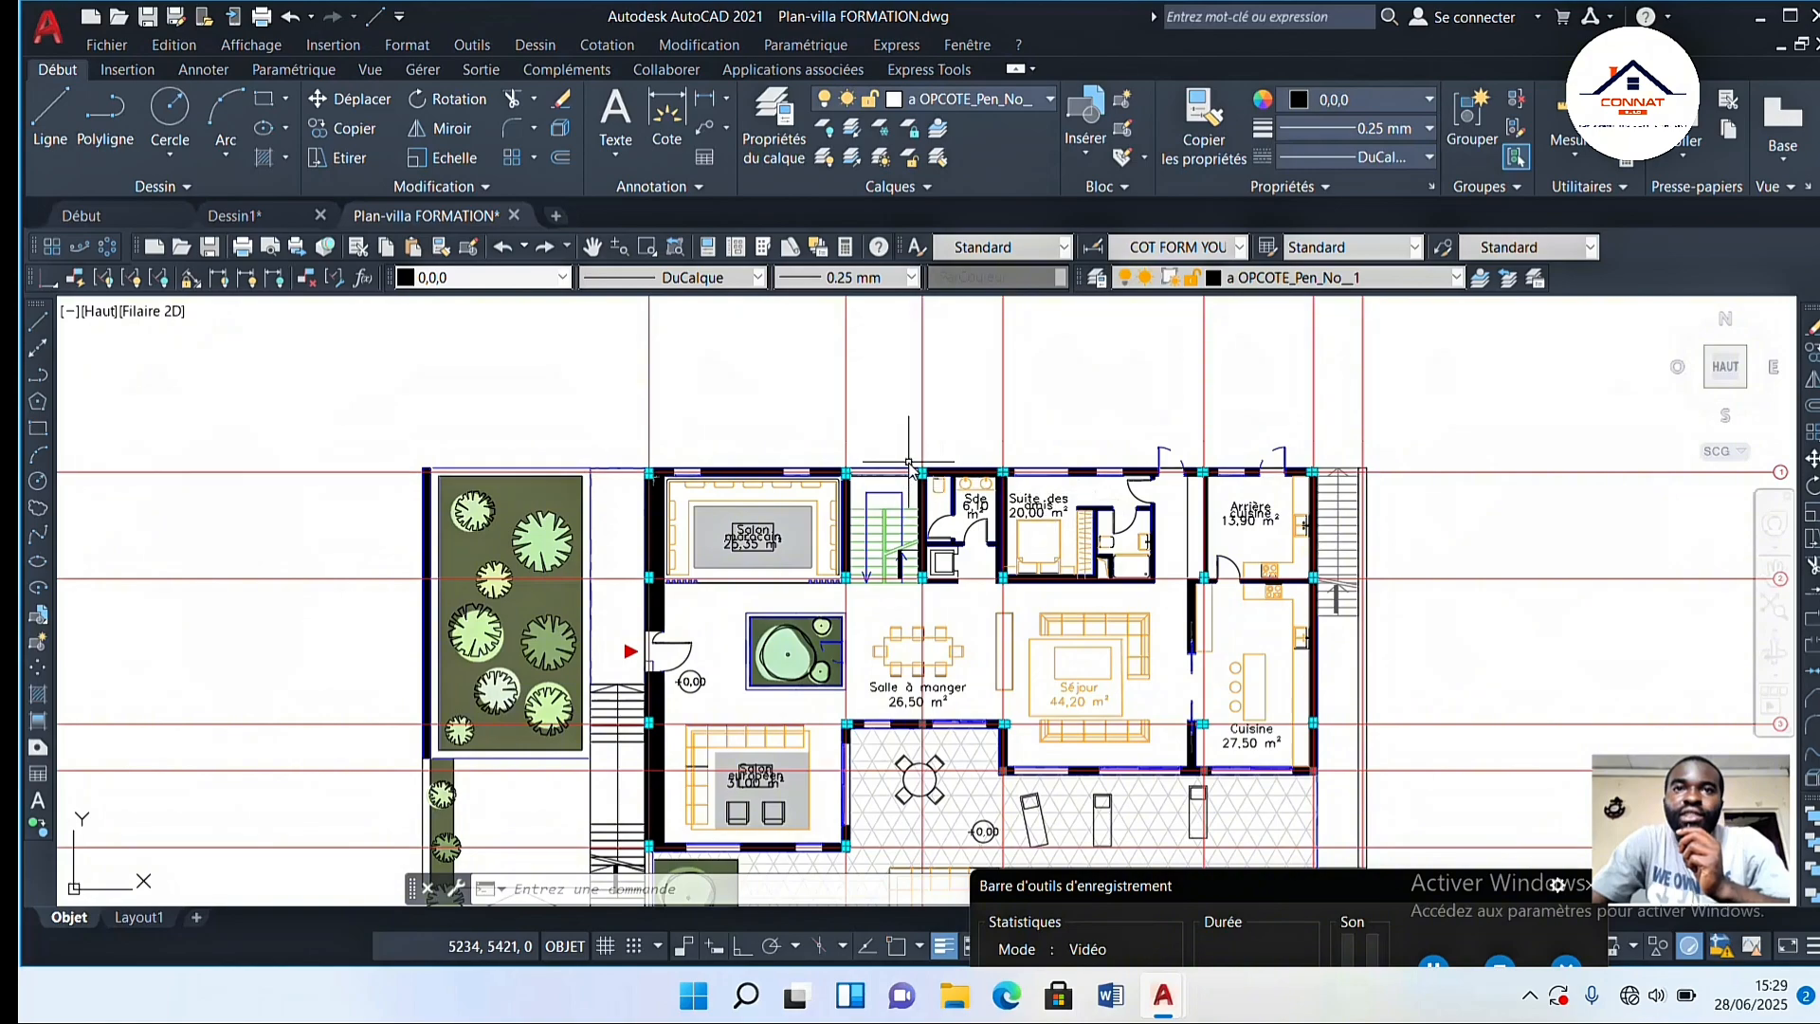
middle_drag(907, 465, 847, 507)
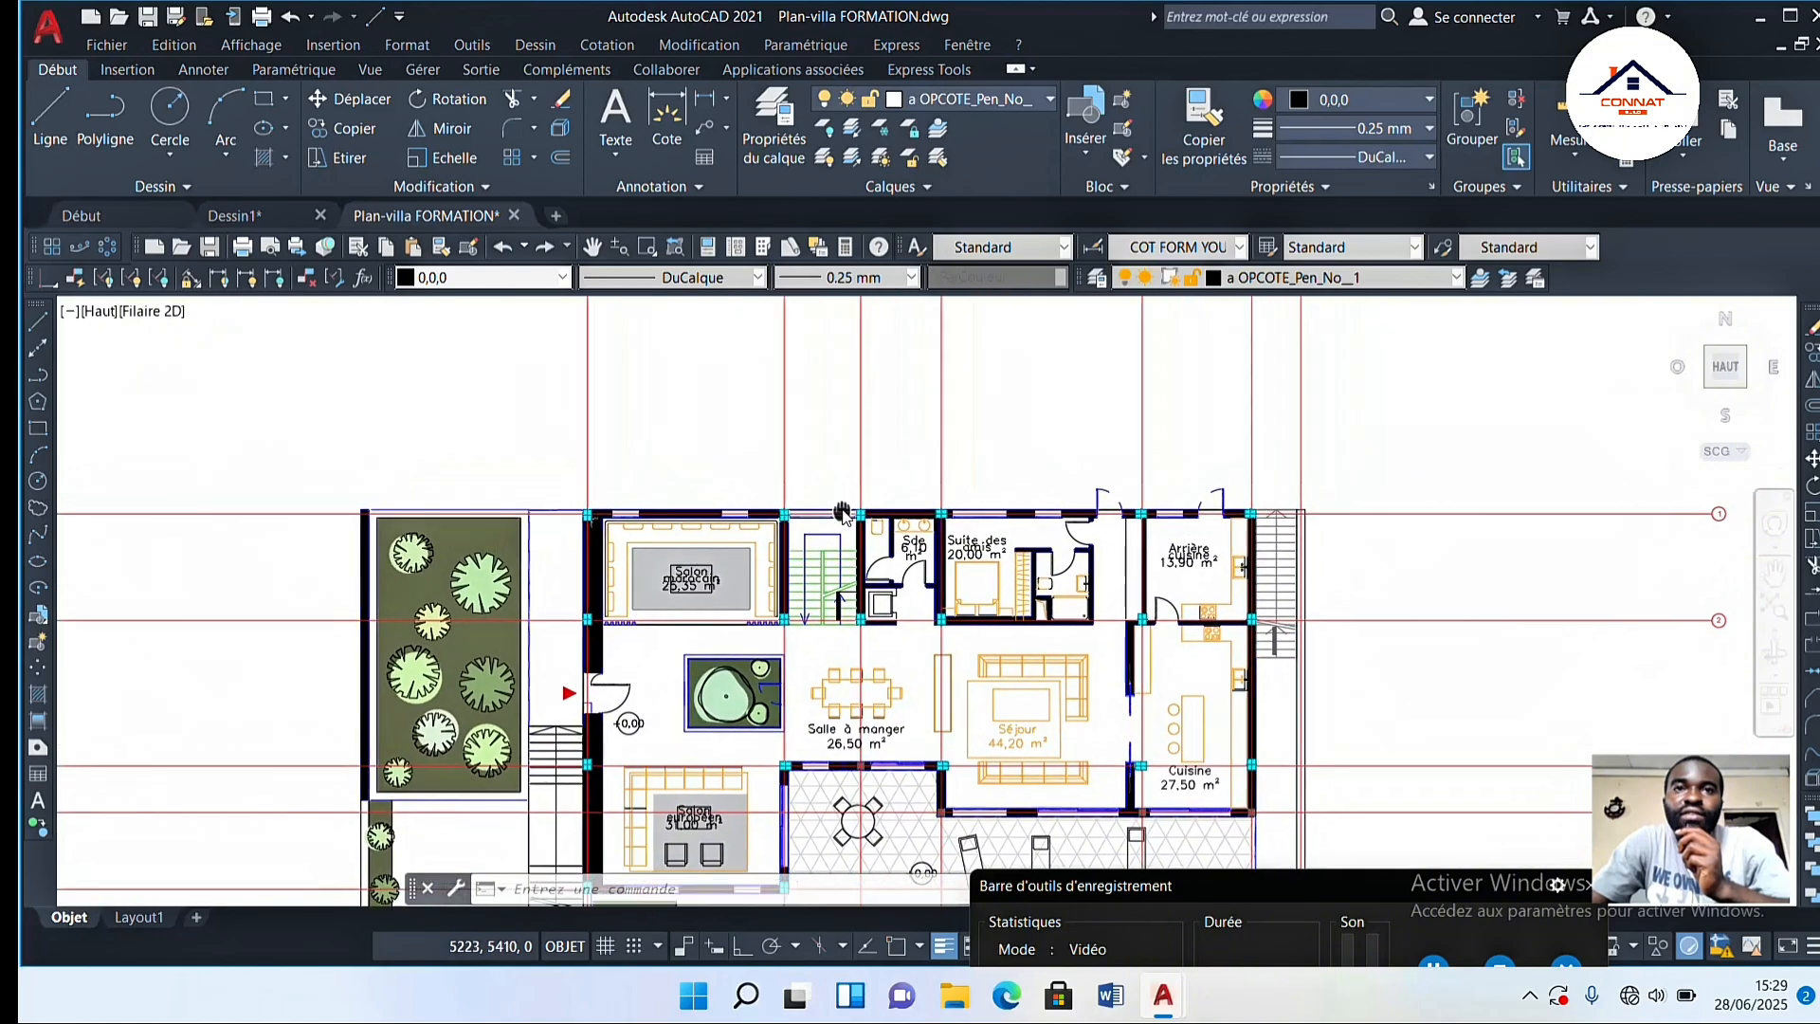
click(666, 116)
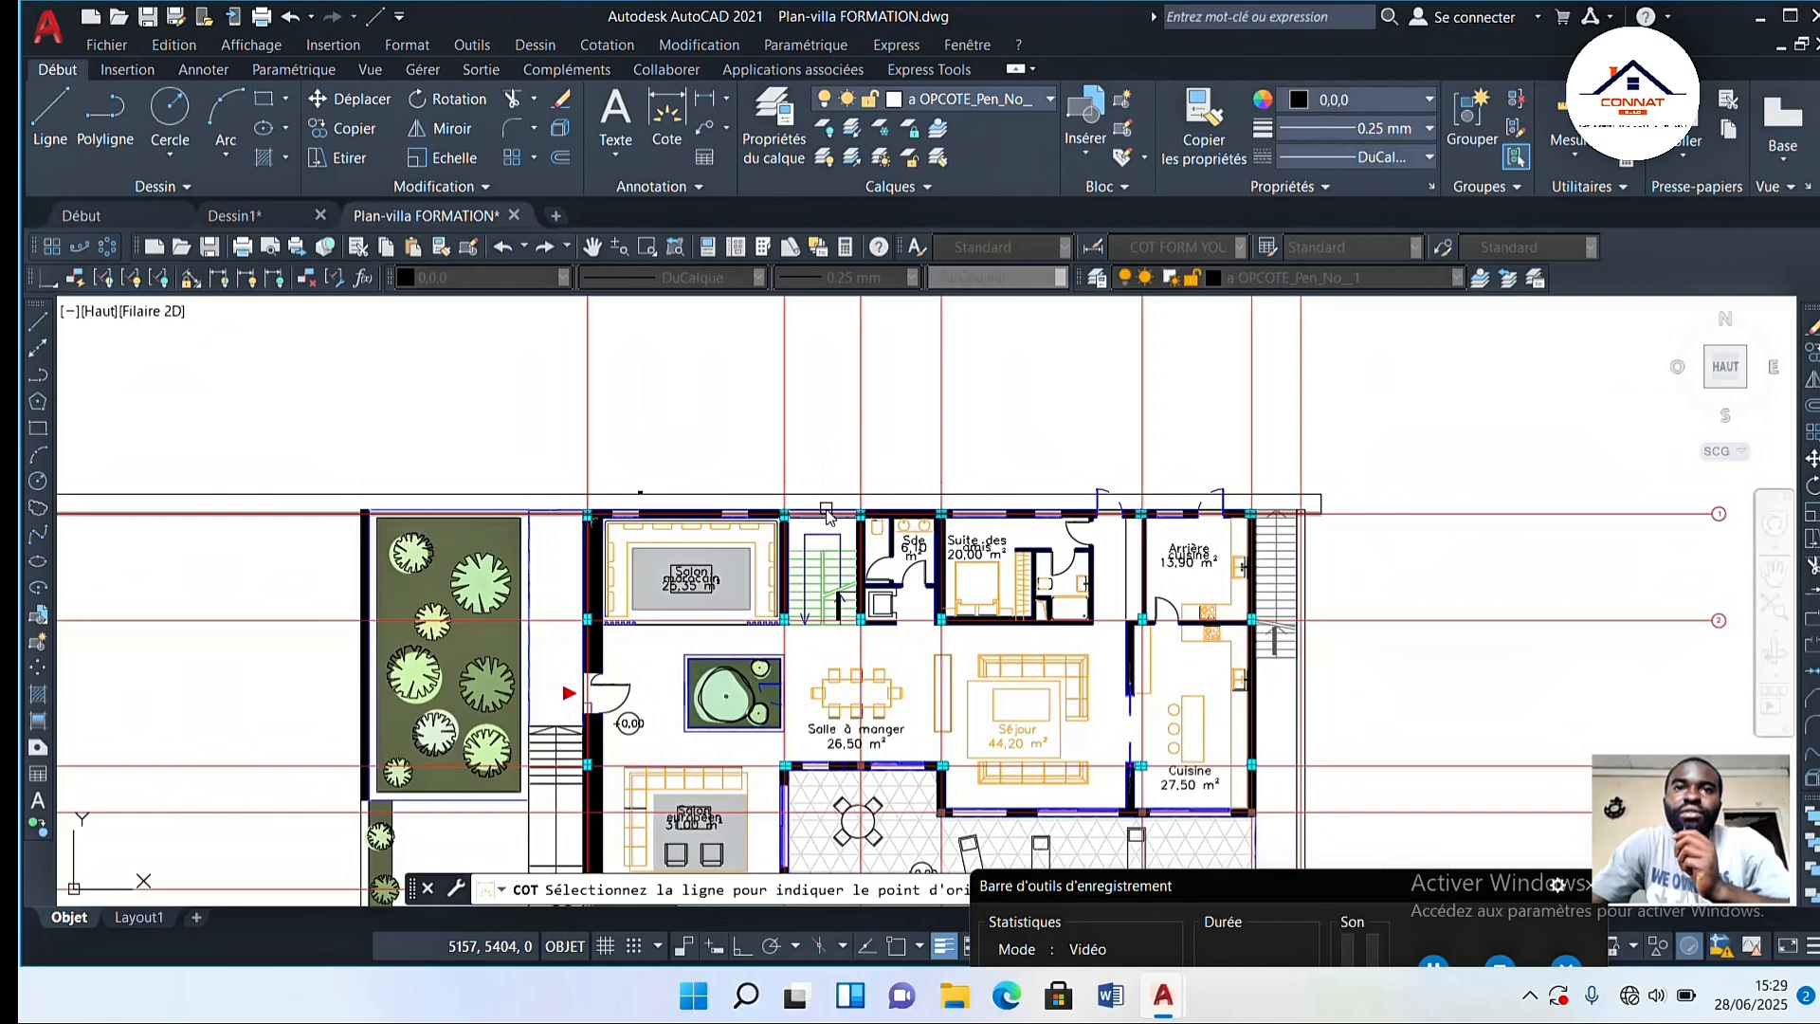
scroll(827, 515, up, 5)
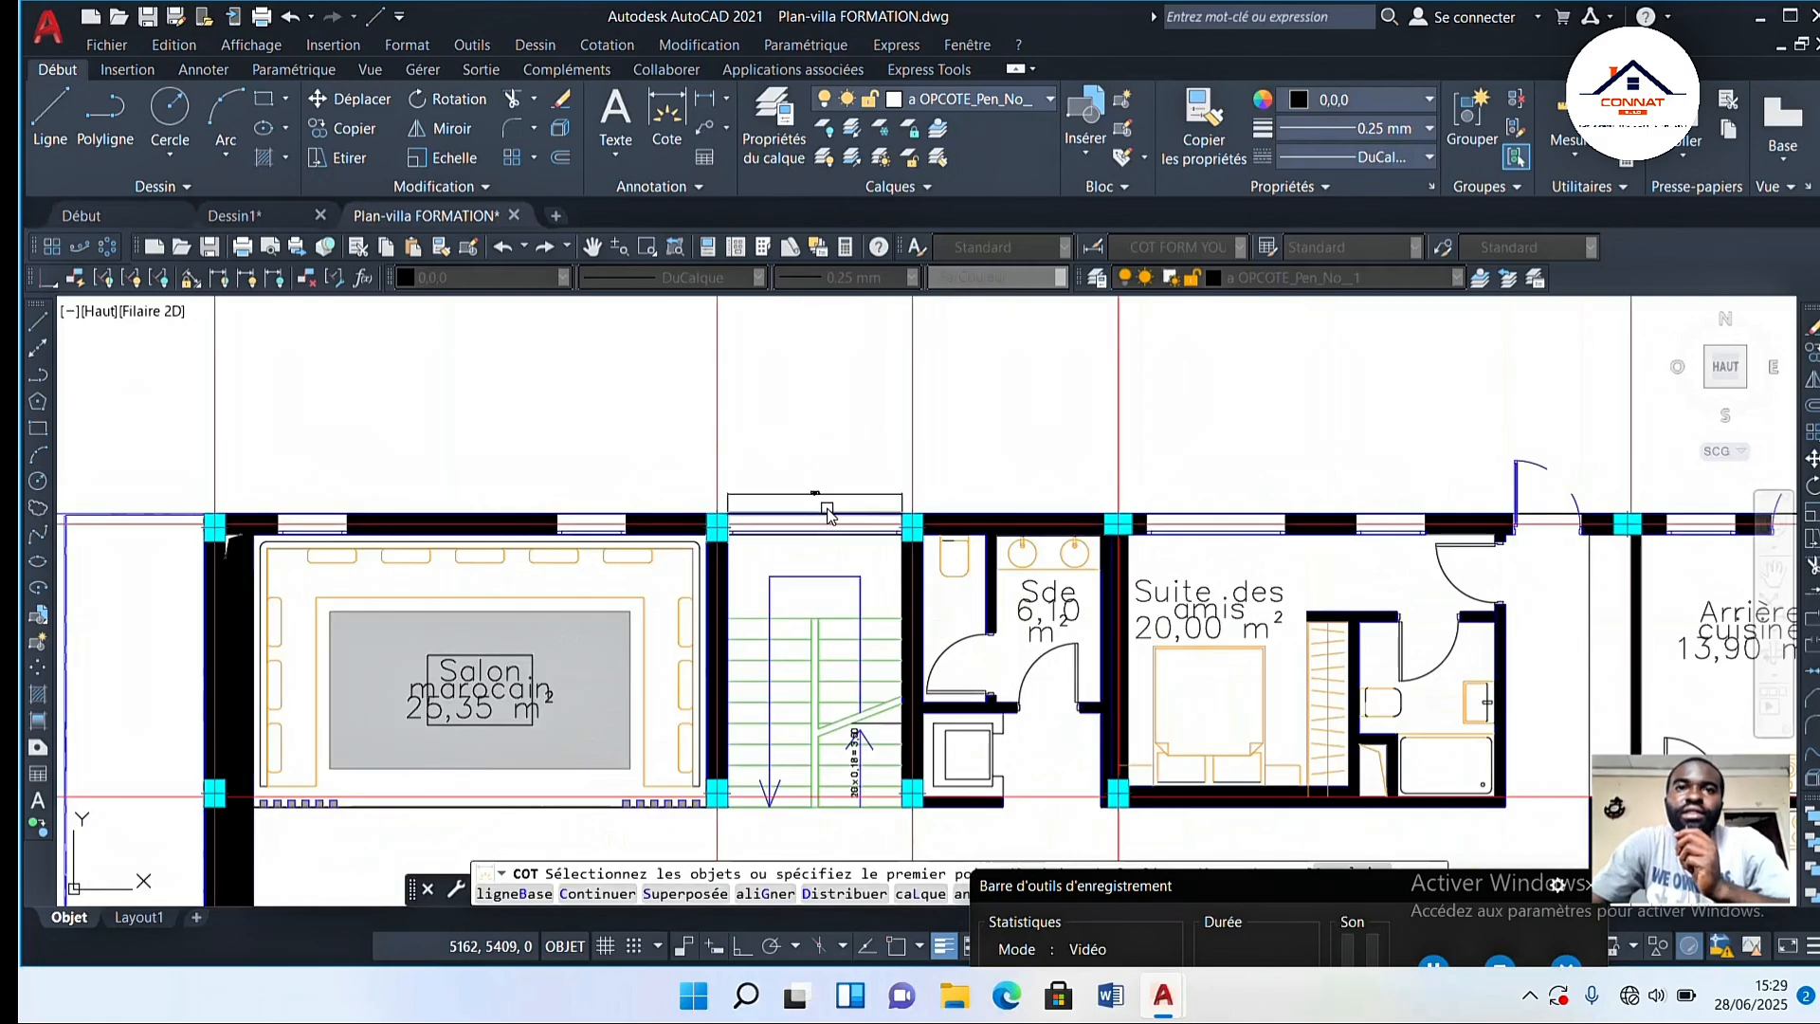
click(826, 517)
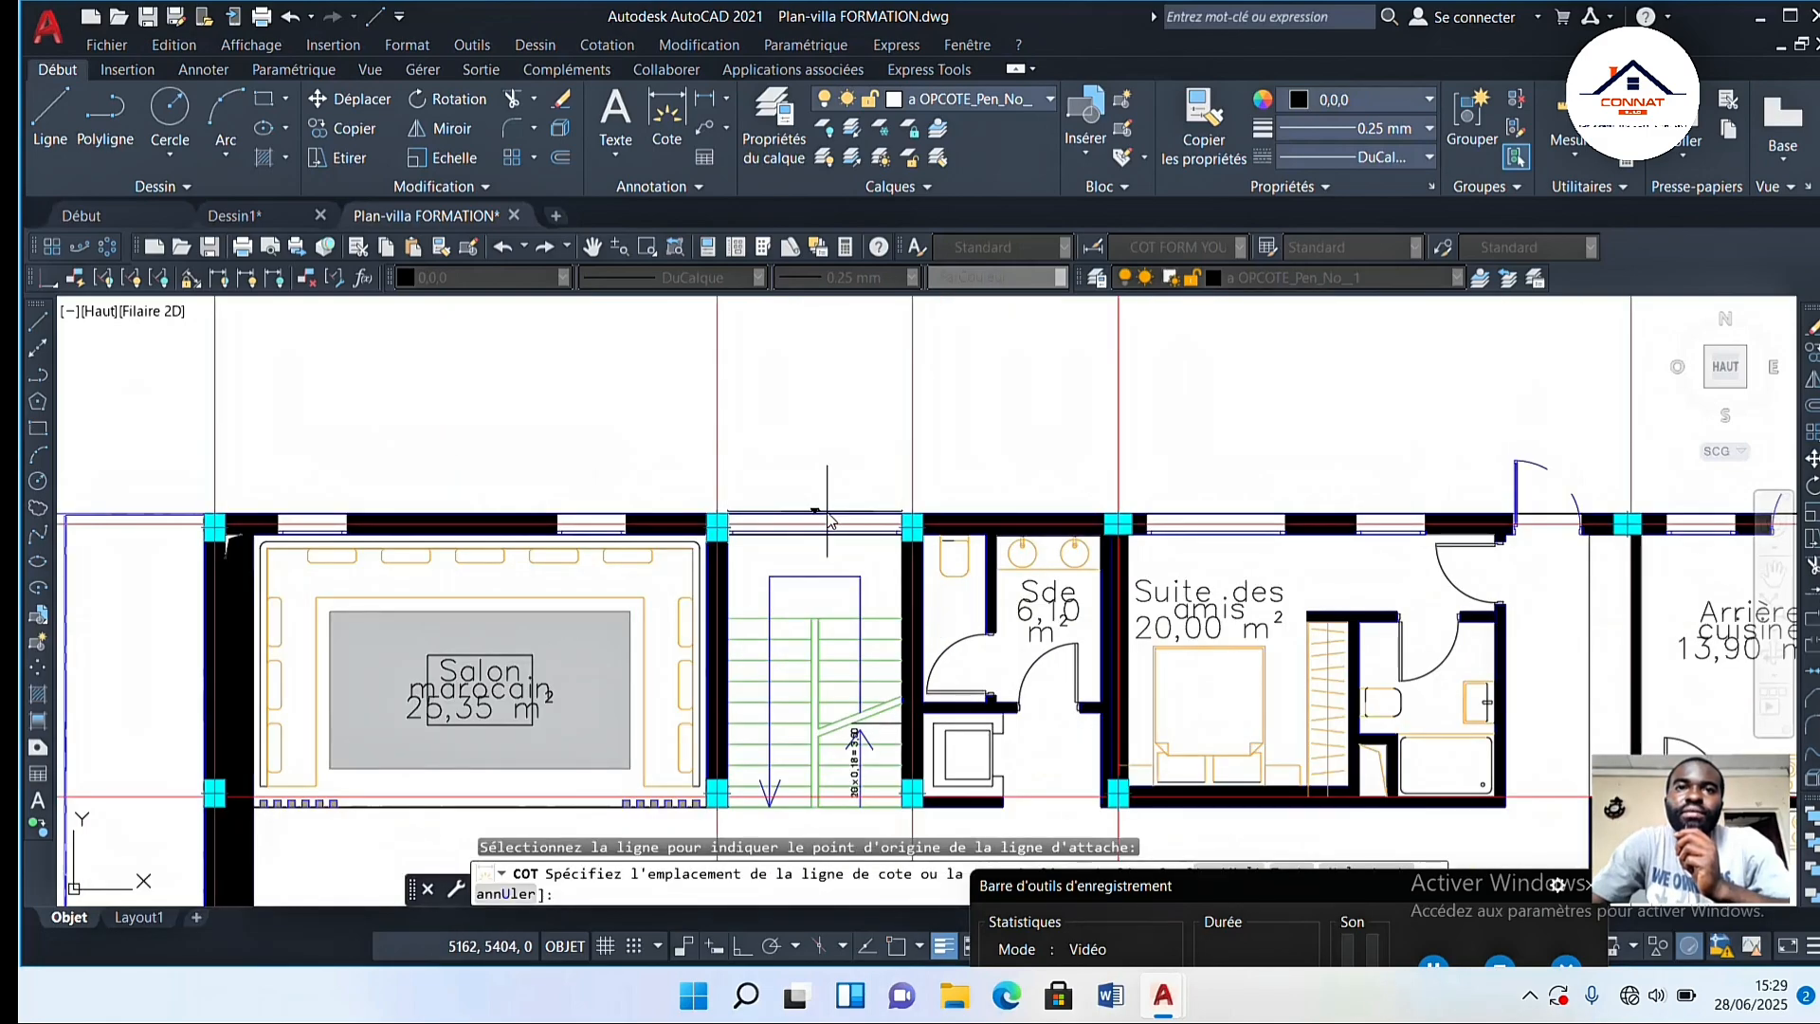
click(832, 453)
Step: End the Dimension command and examine the text and oblique tick marks of the staircase dimension up close and against the plan
scroll(826, 448, up, 10)
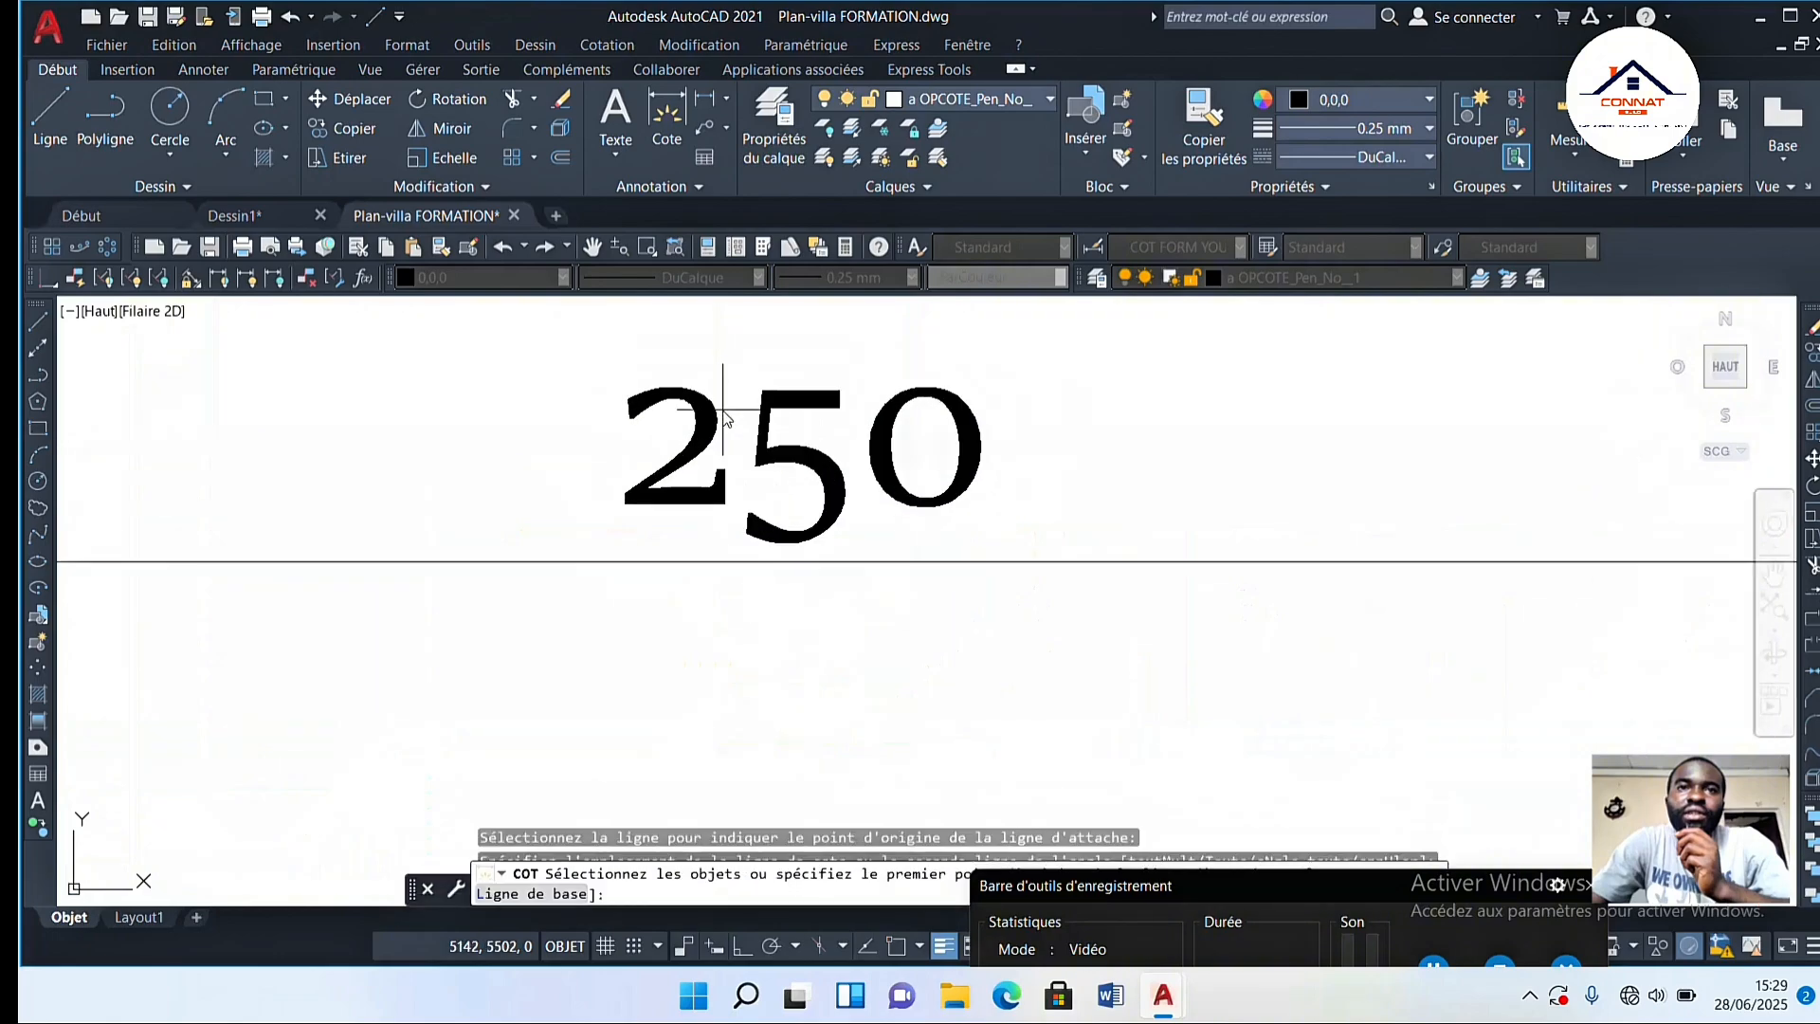
scroll(853, 444, down, 6)
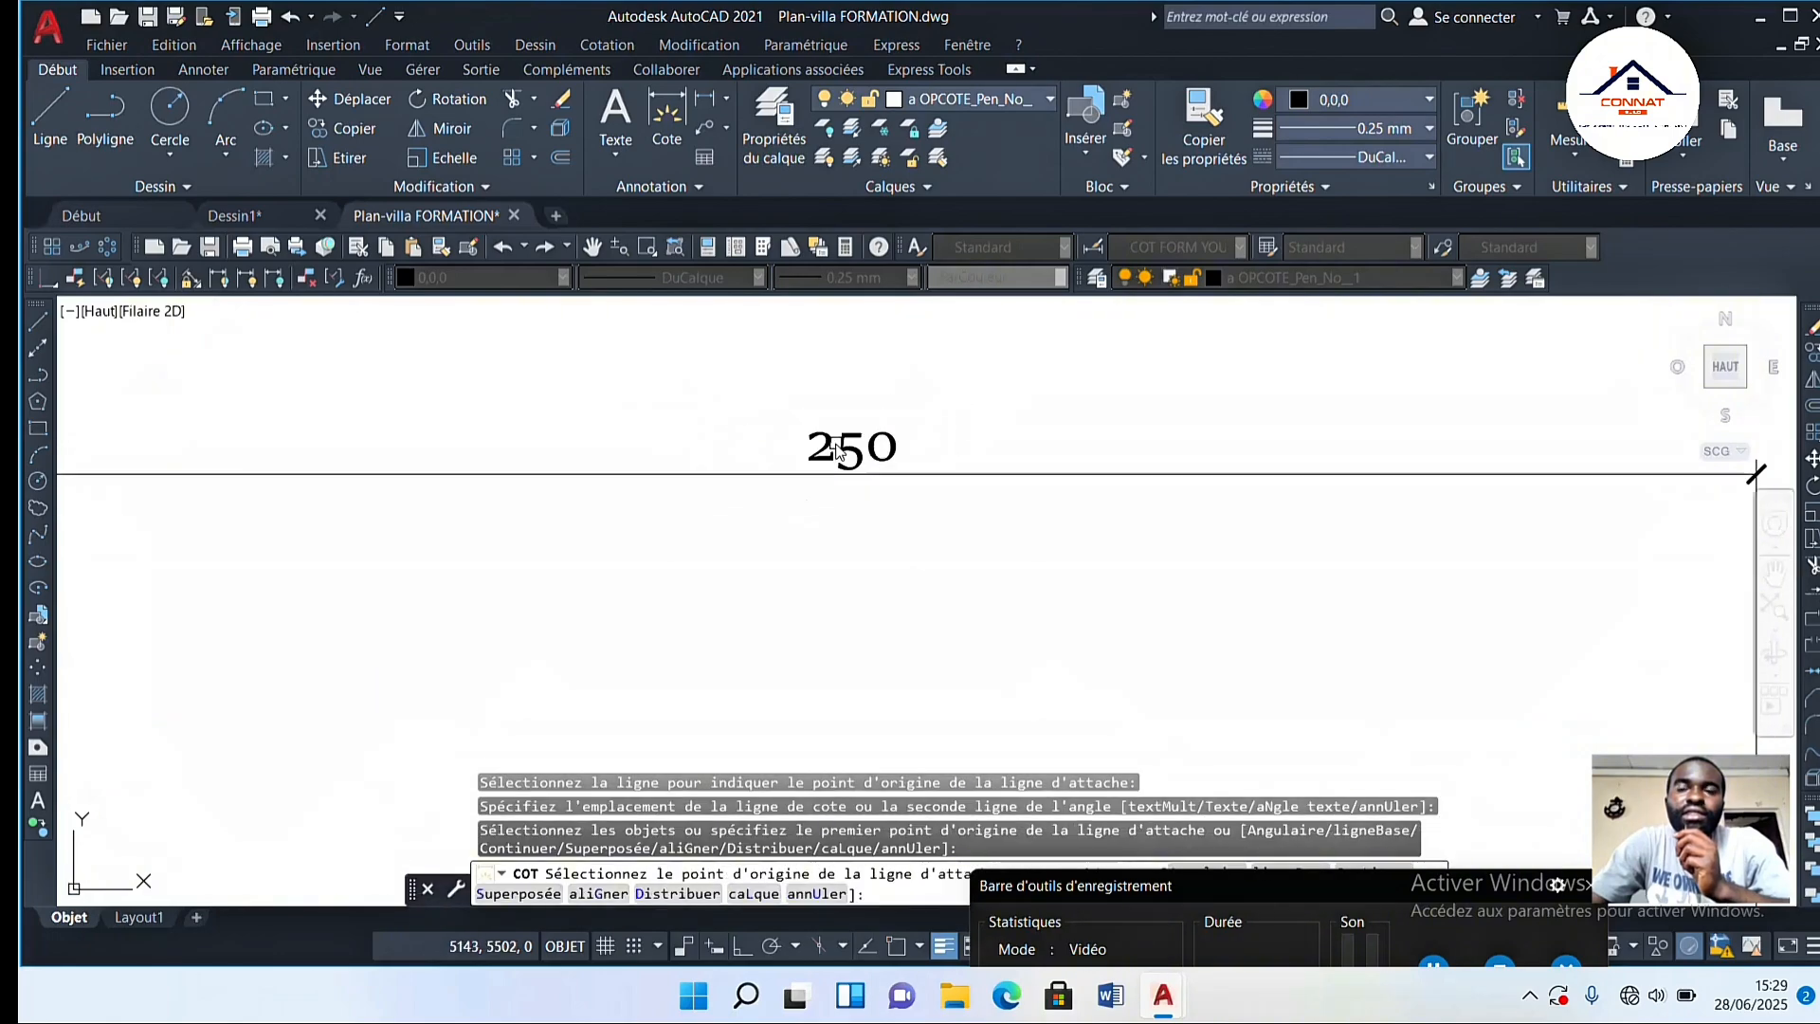
scroll(834, 446, down, 5)
key(Escape)
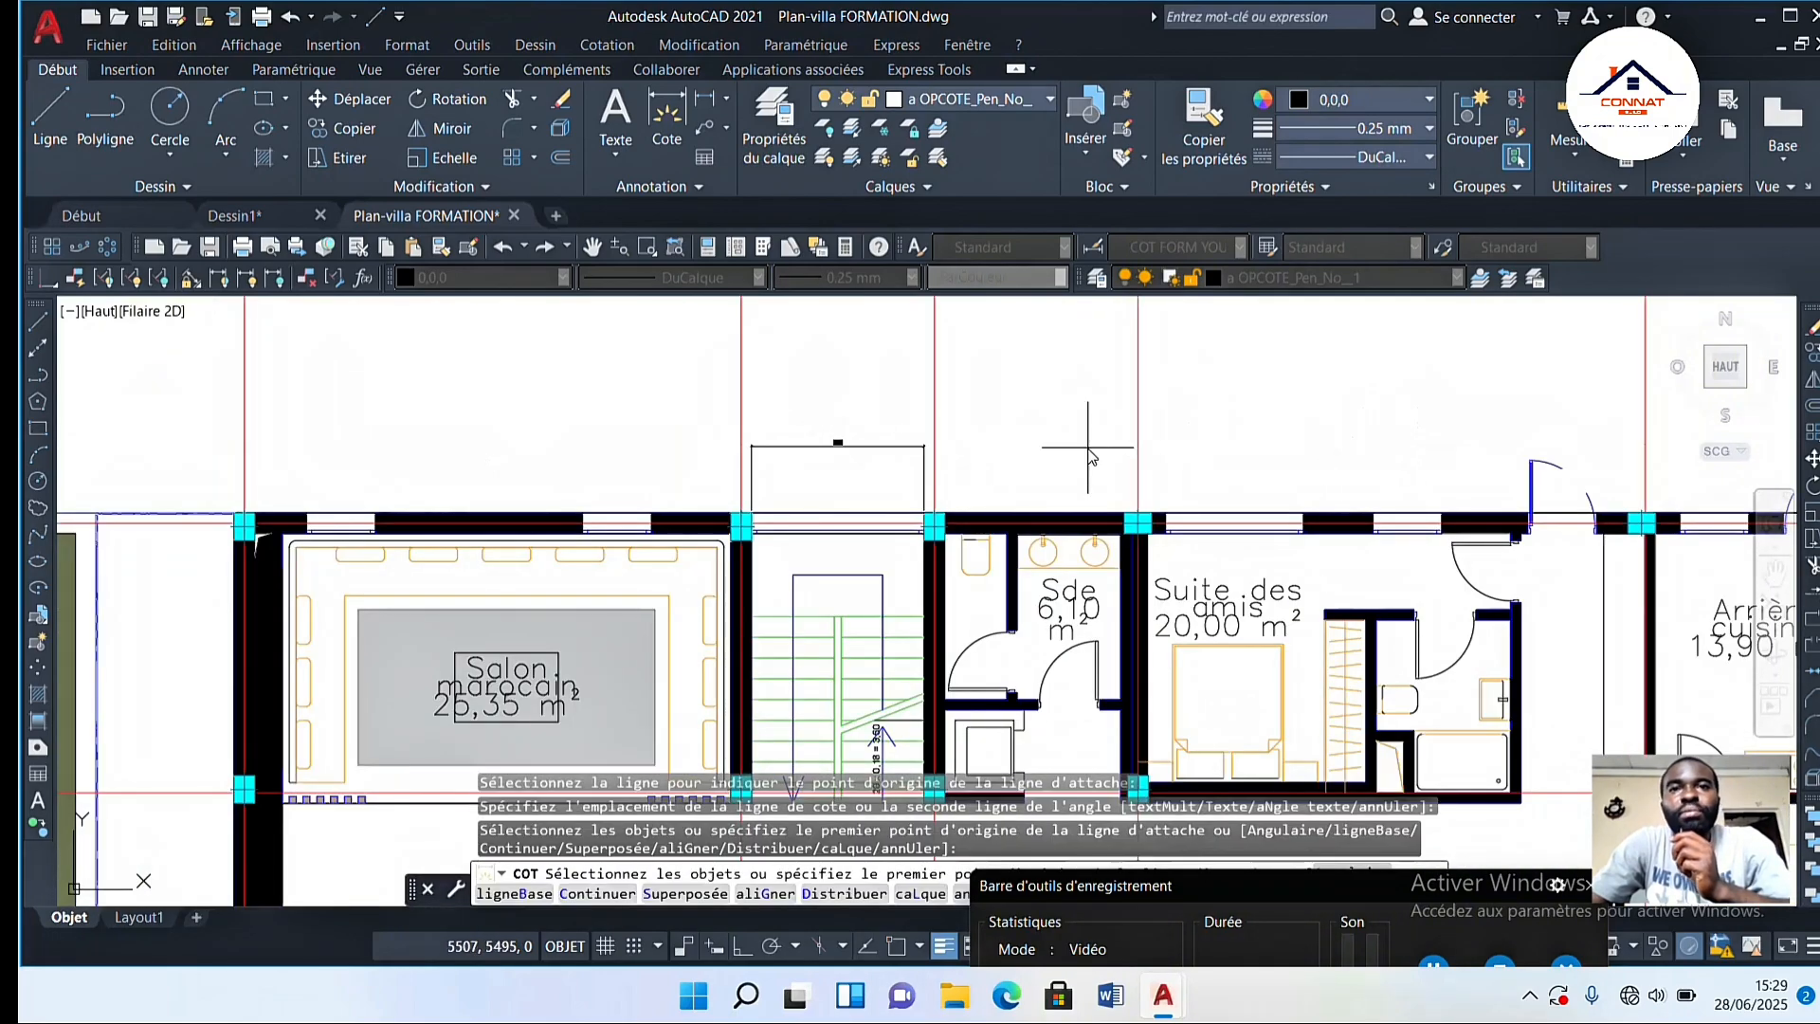
middle_drag(1078, 447, 900, 433)
scroll(948, 437, down, 2)
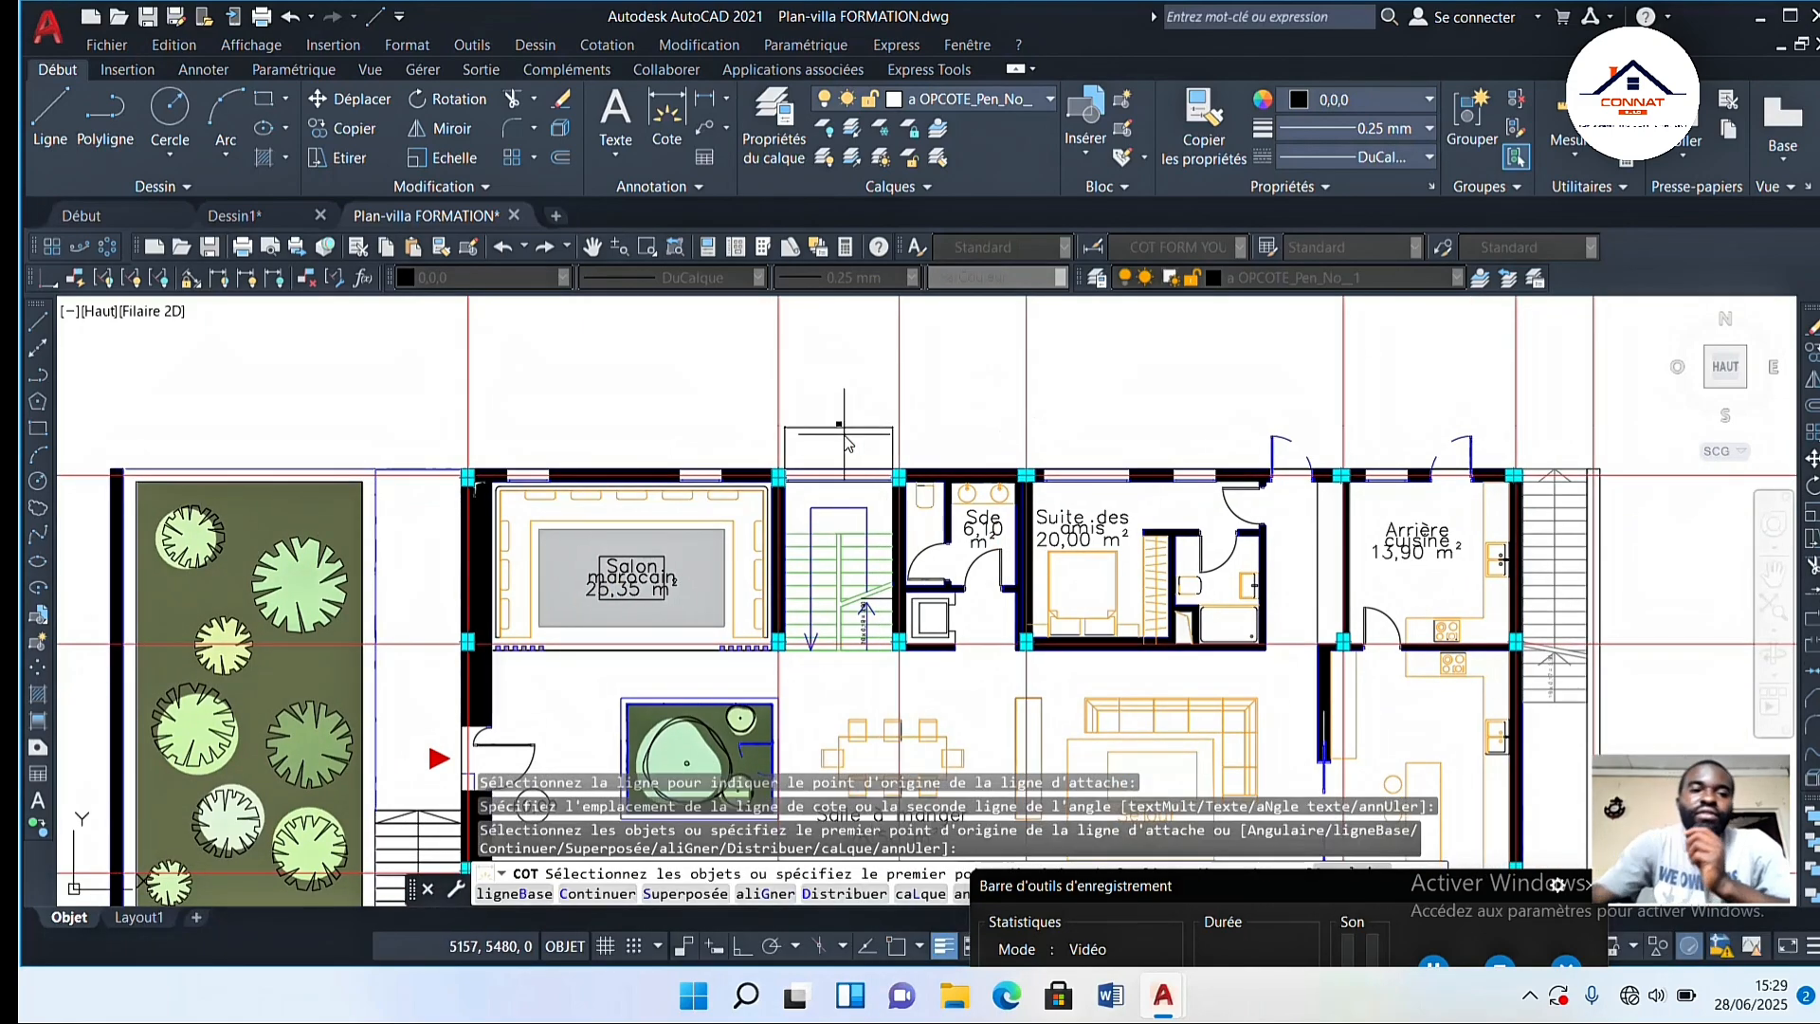
key(Escape)
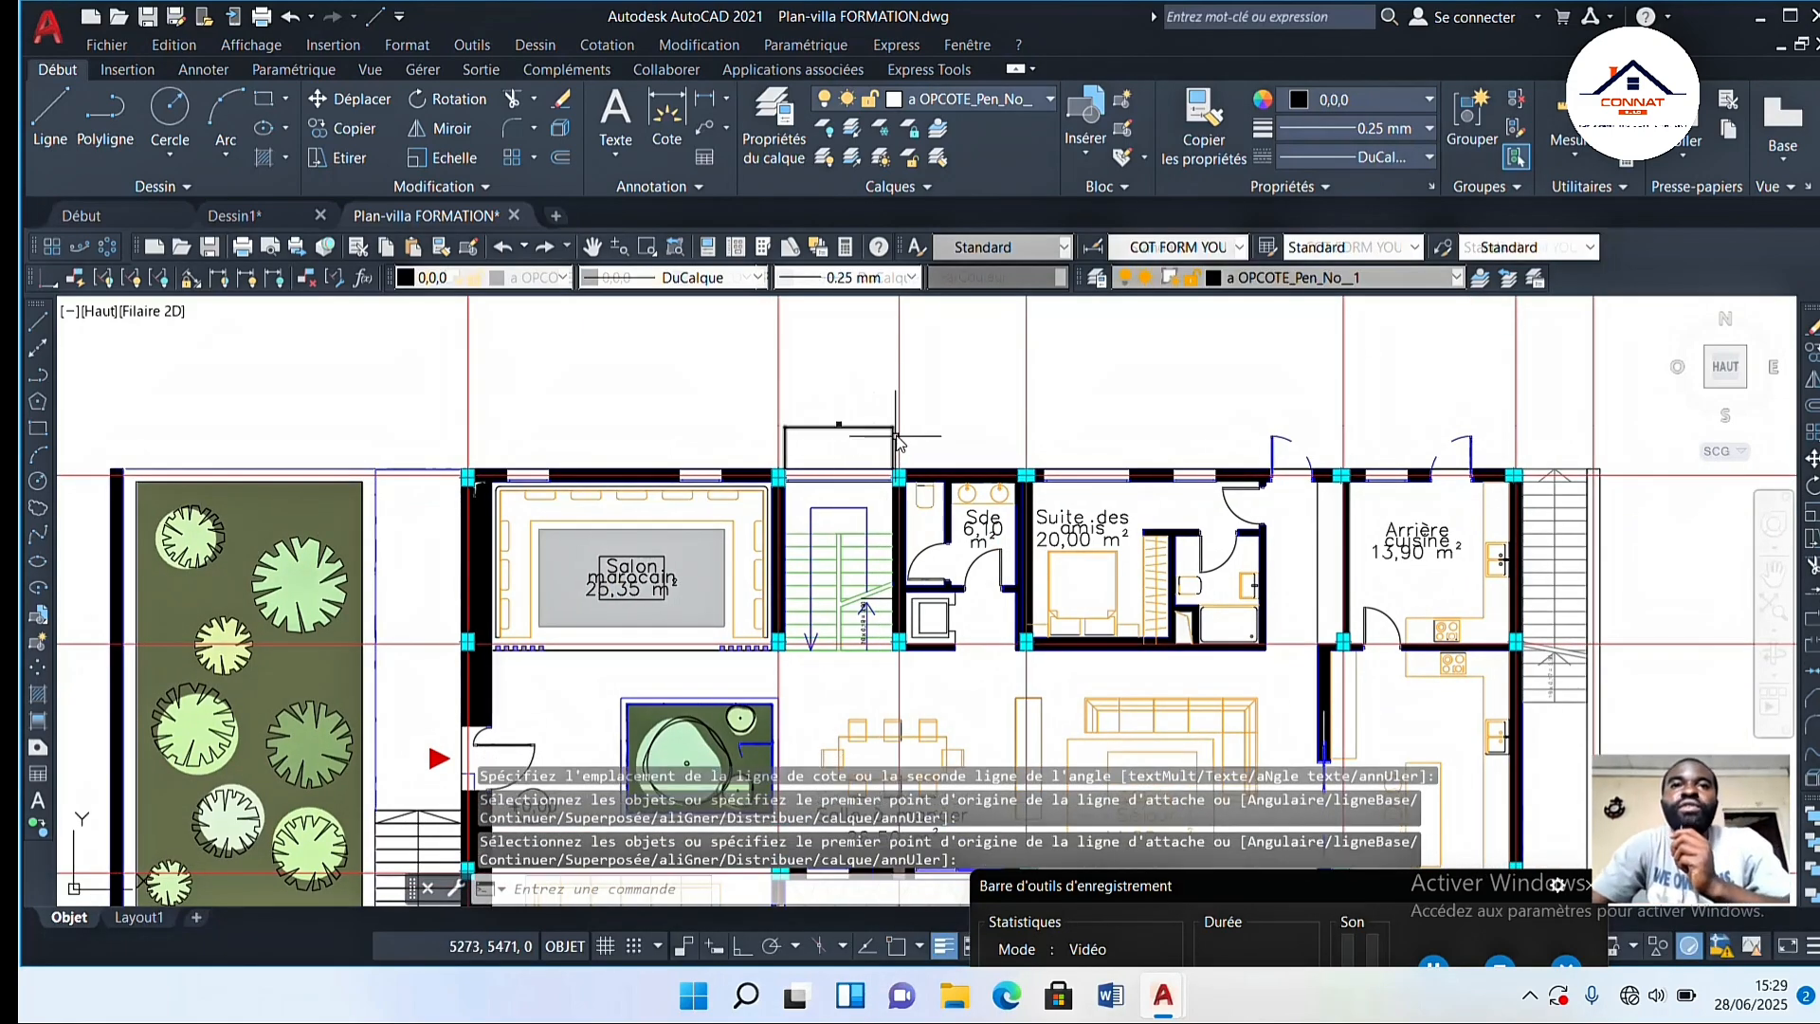
scroll(843, 434, down, 4)
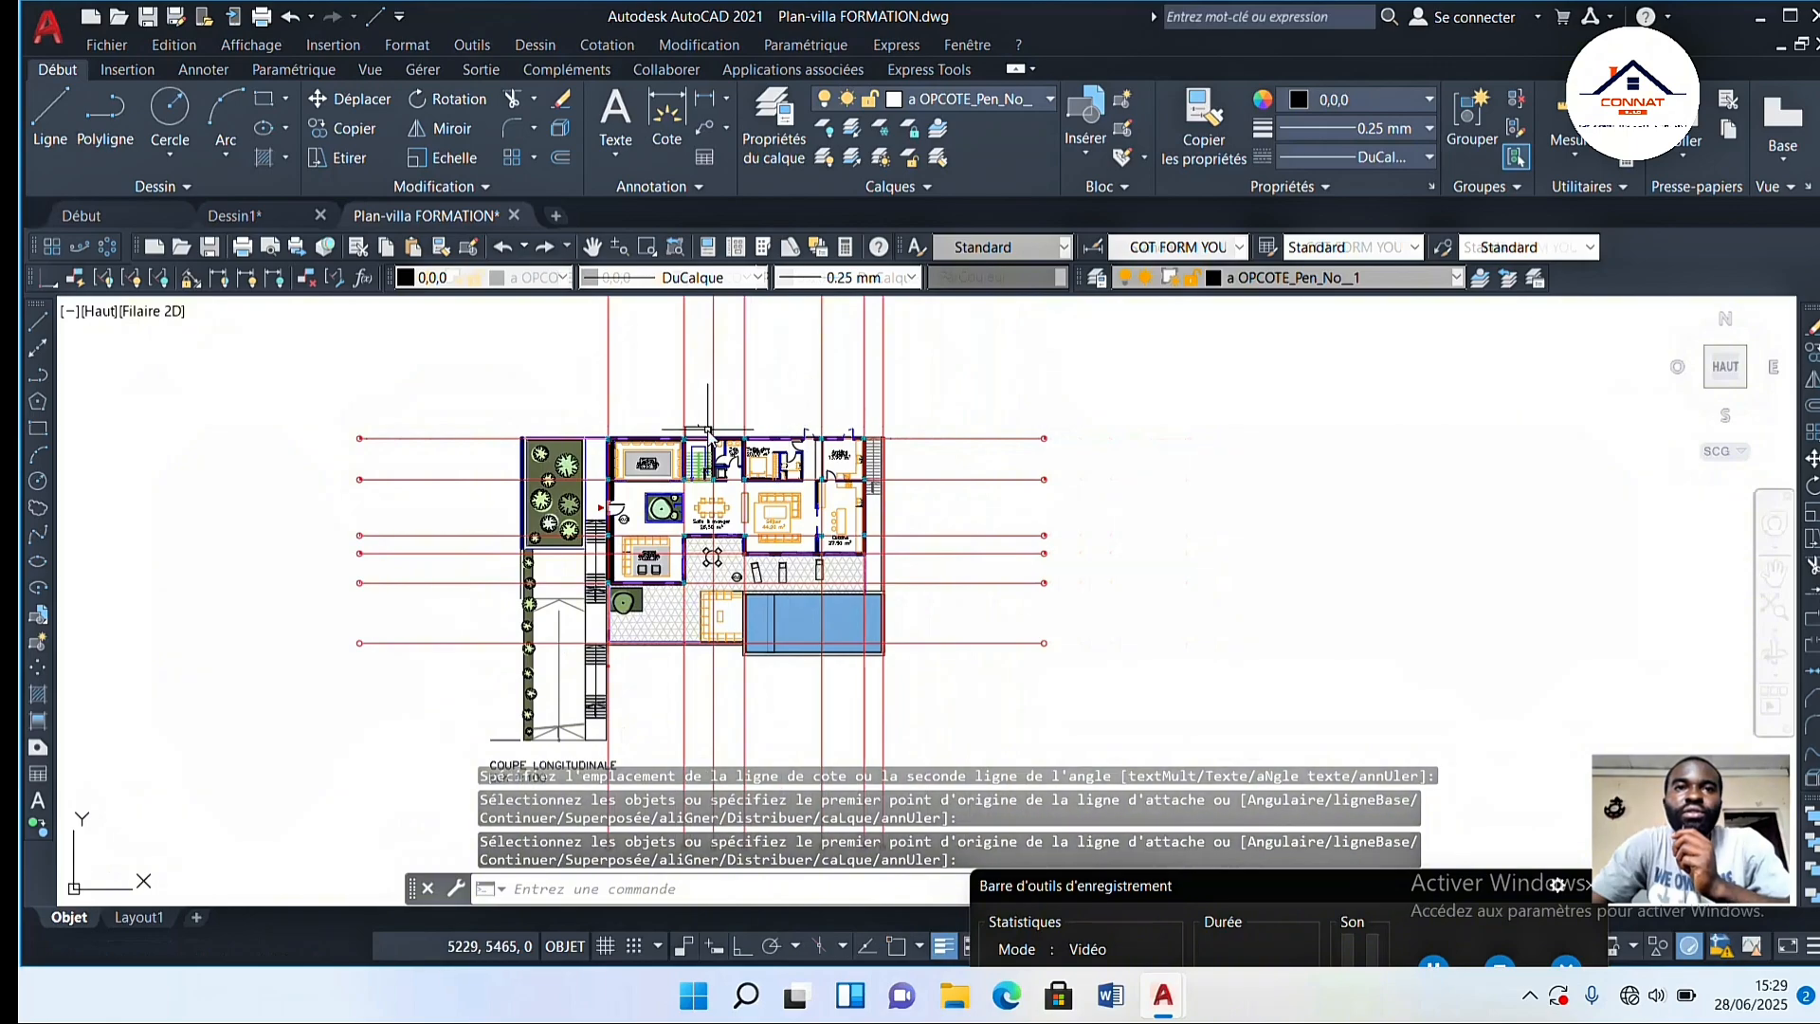
scroll(805, 418, up, 6)
scroll(775, 356, up, 3)
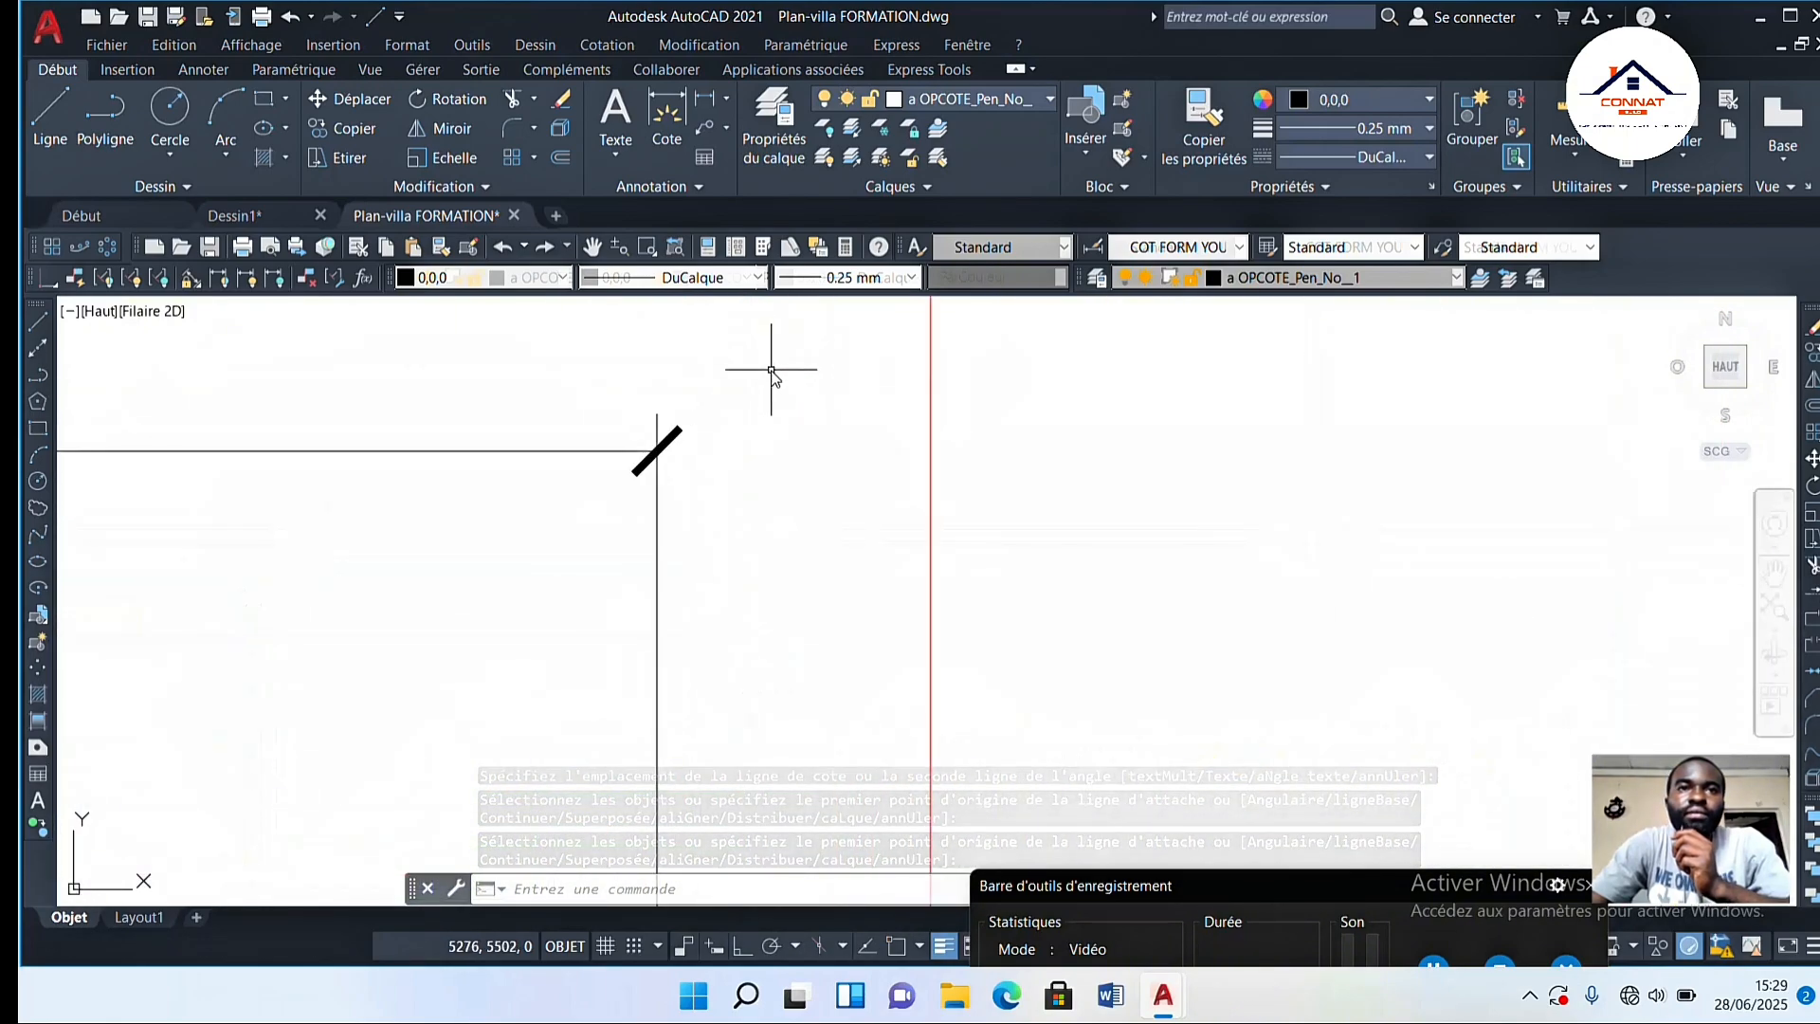
scroll(774, 355, down, 4)
scroll(776, 393, up, 4)
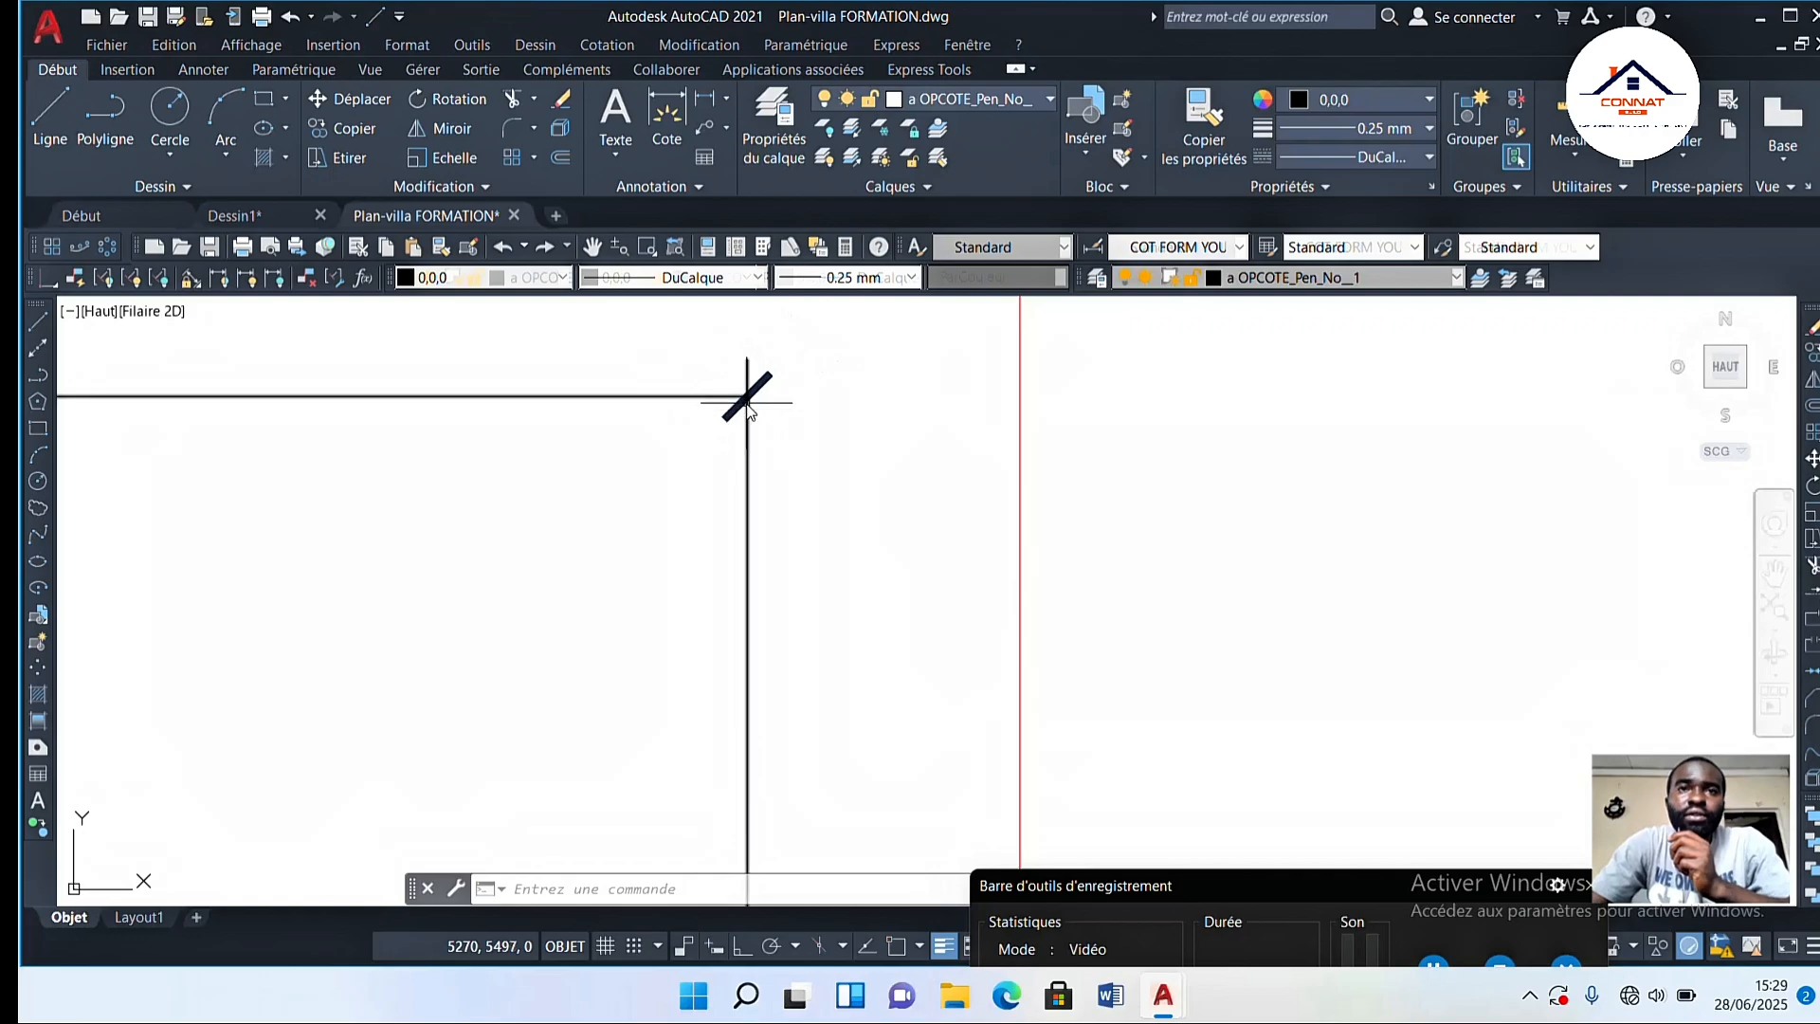
scroll(758, 391, down, 5)
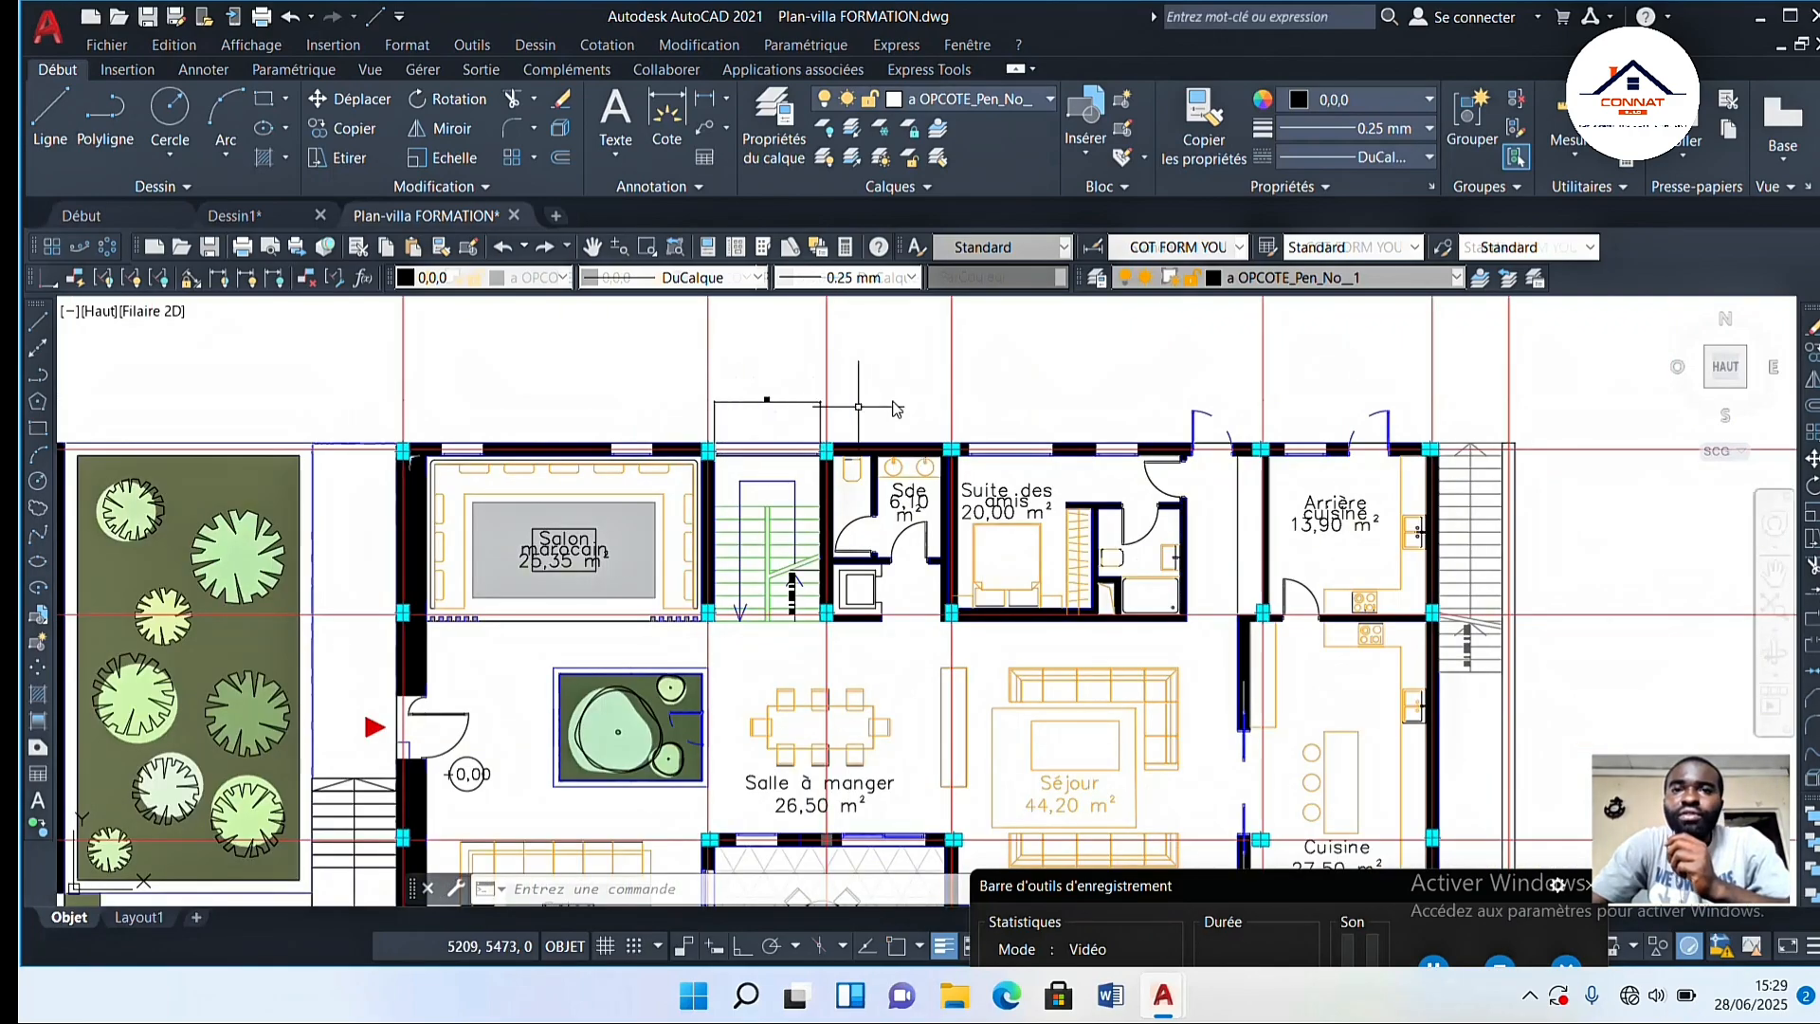
Step: Modify the COT FORM YOUB dimension style, setting the height of its text style STYLE_GENERE_10 to 25
text(COTSTYLE)
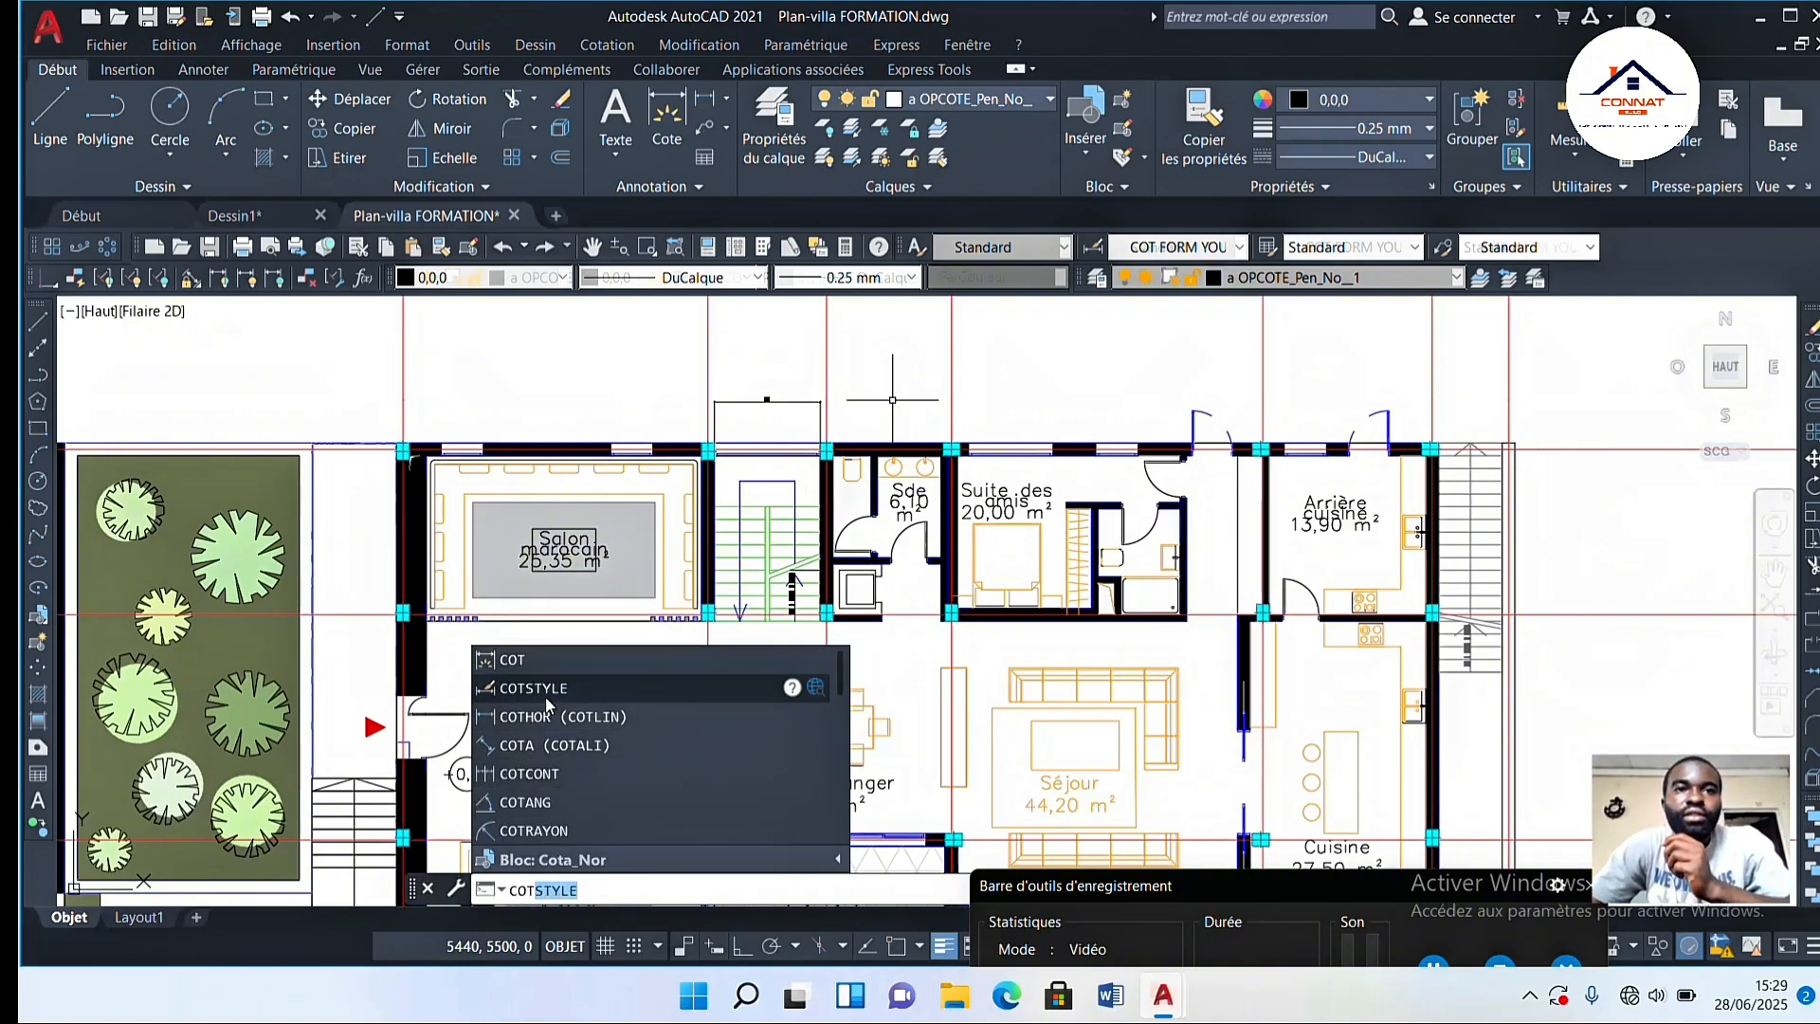
click(544, 696)
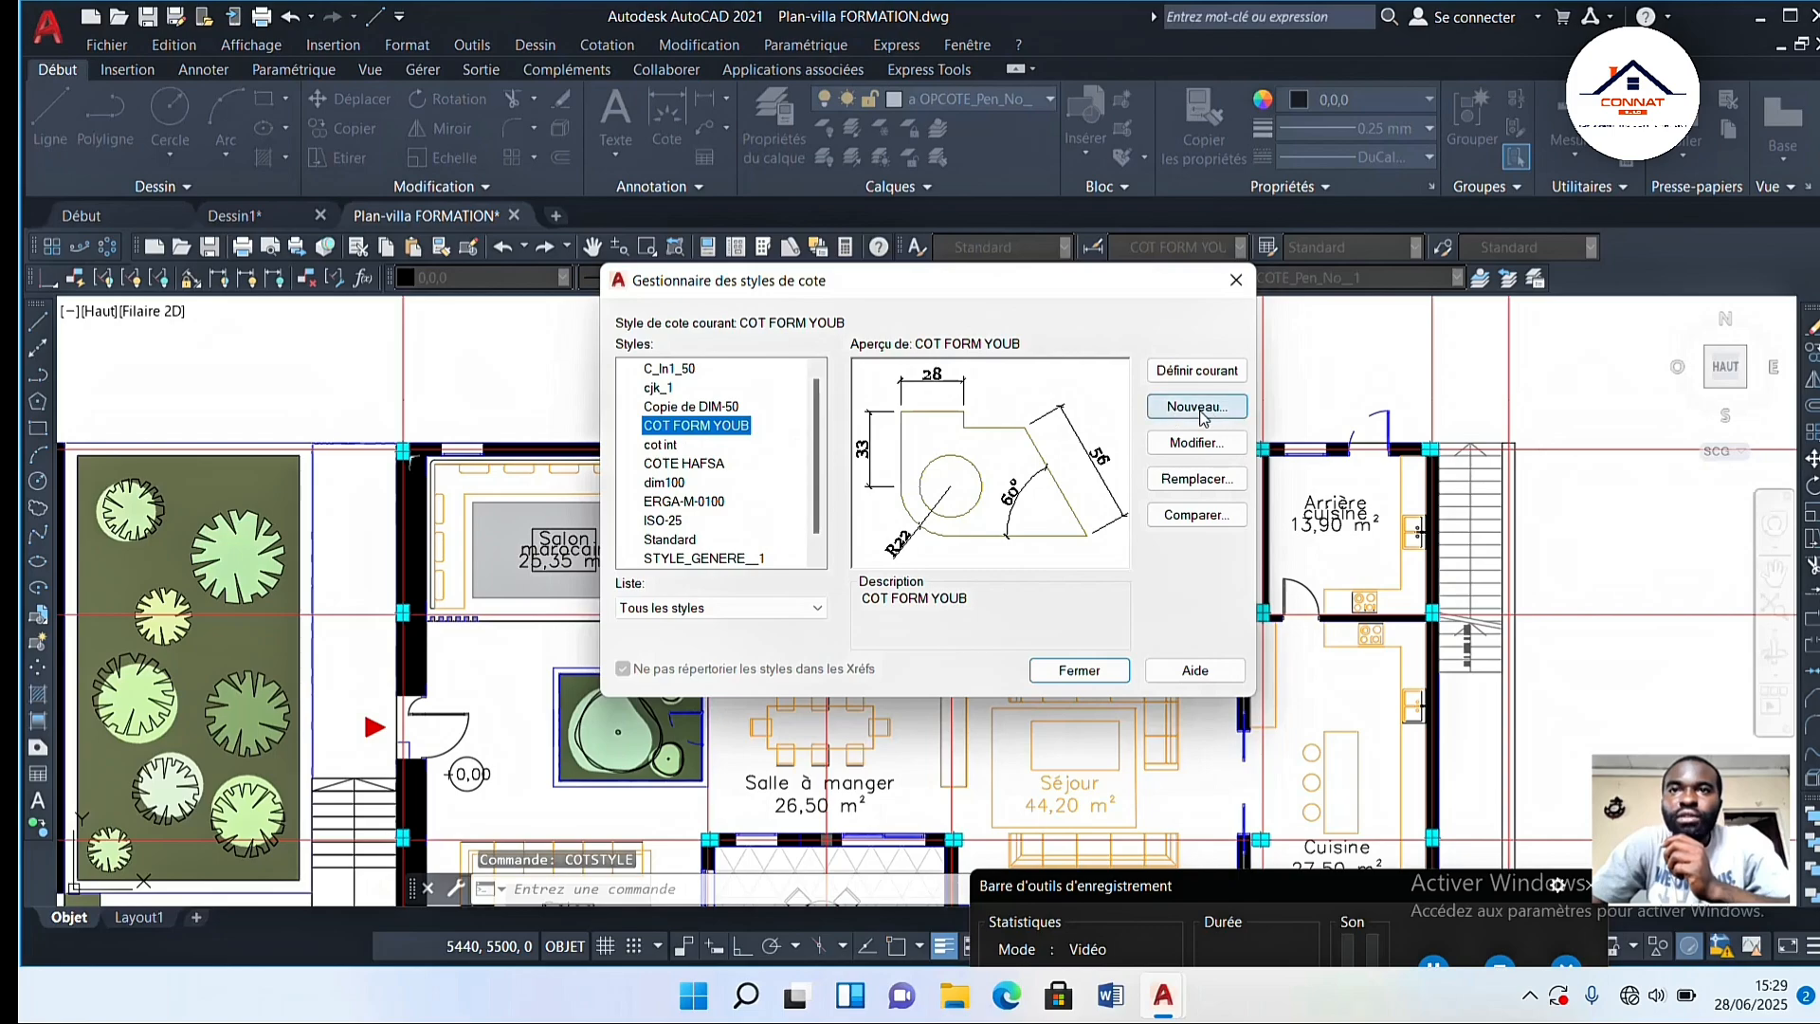
click(1191, 445)
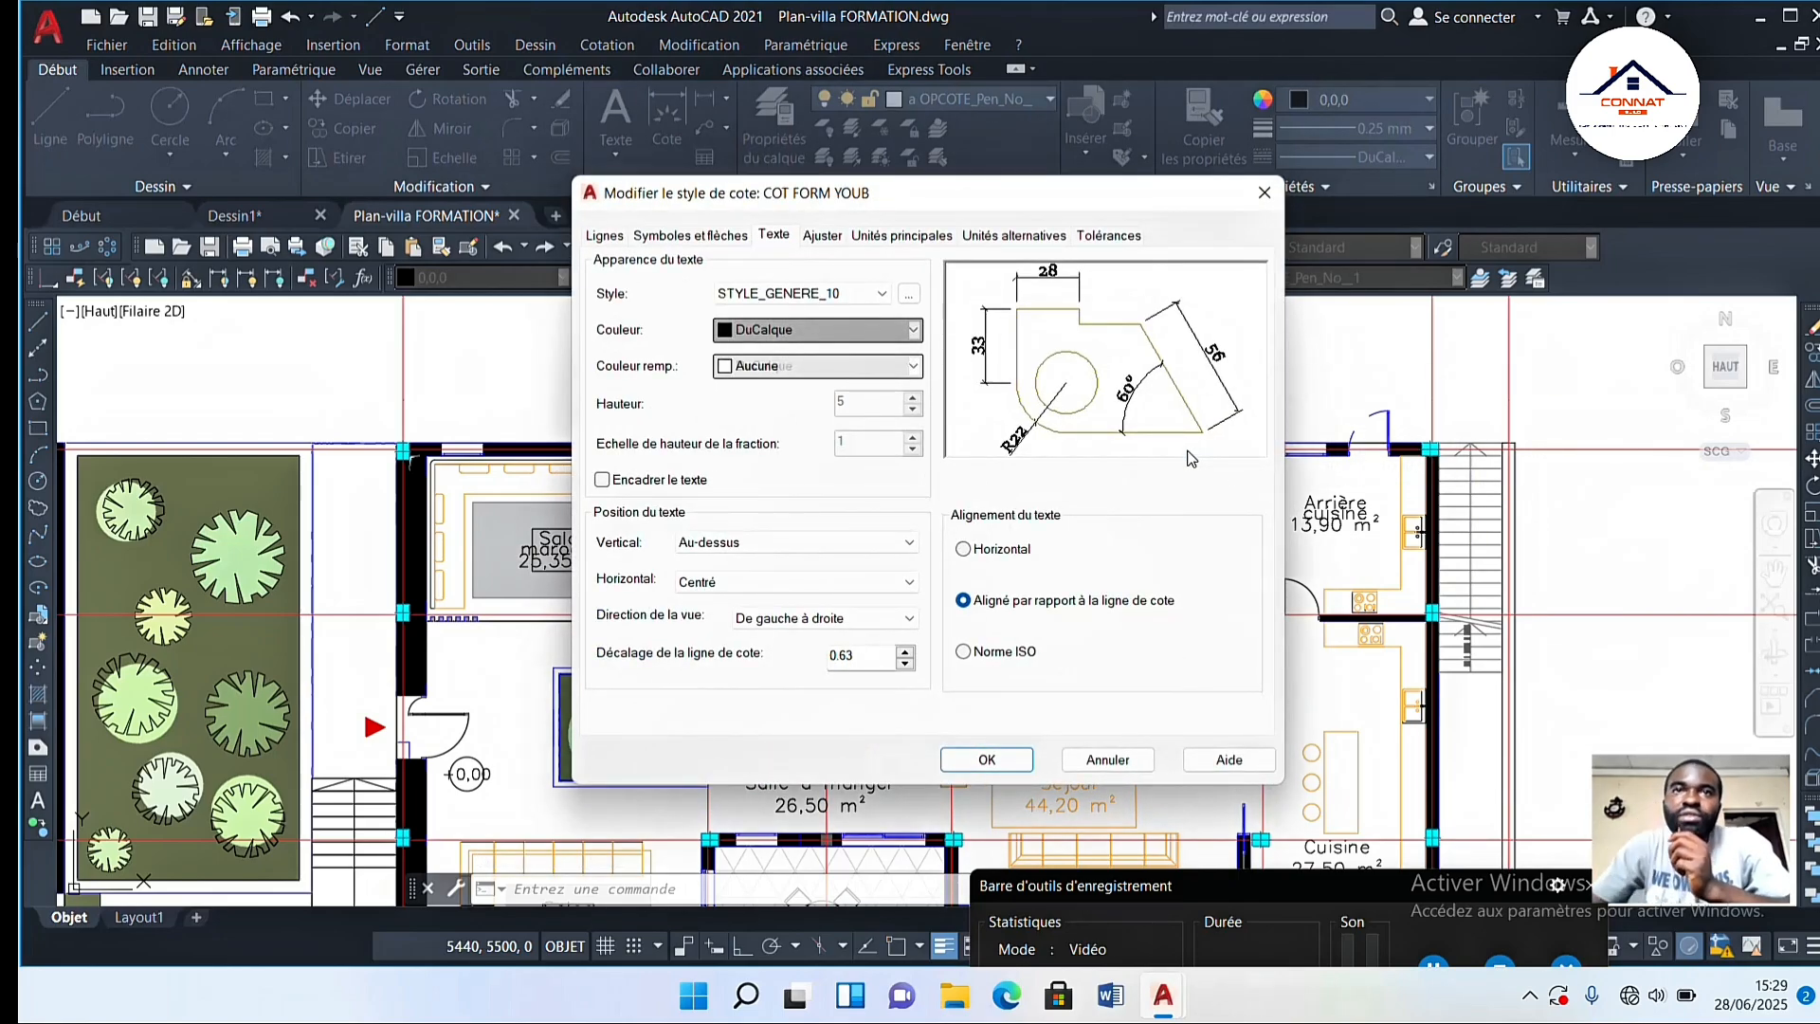
click(910, 299)
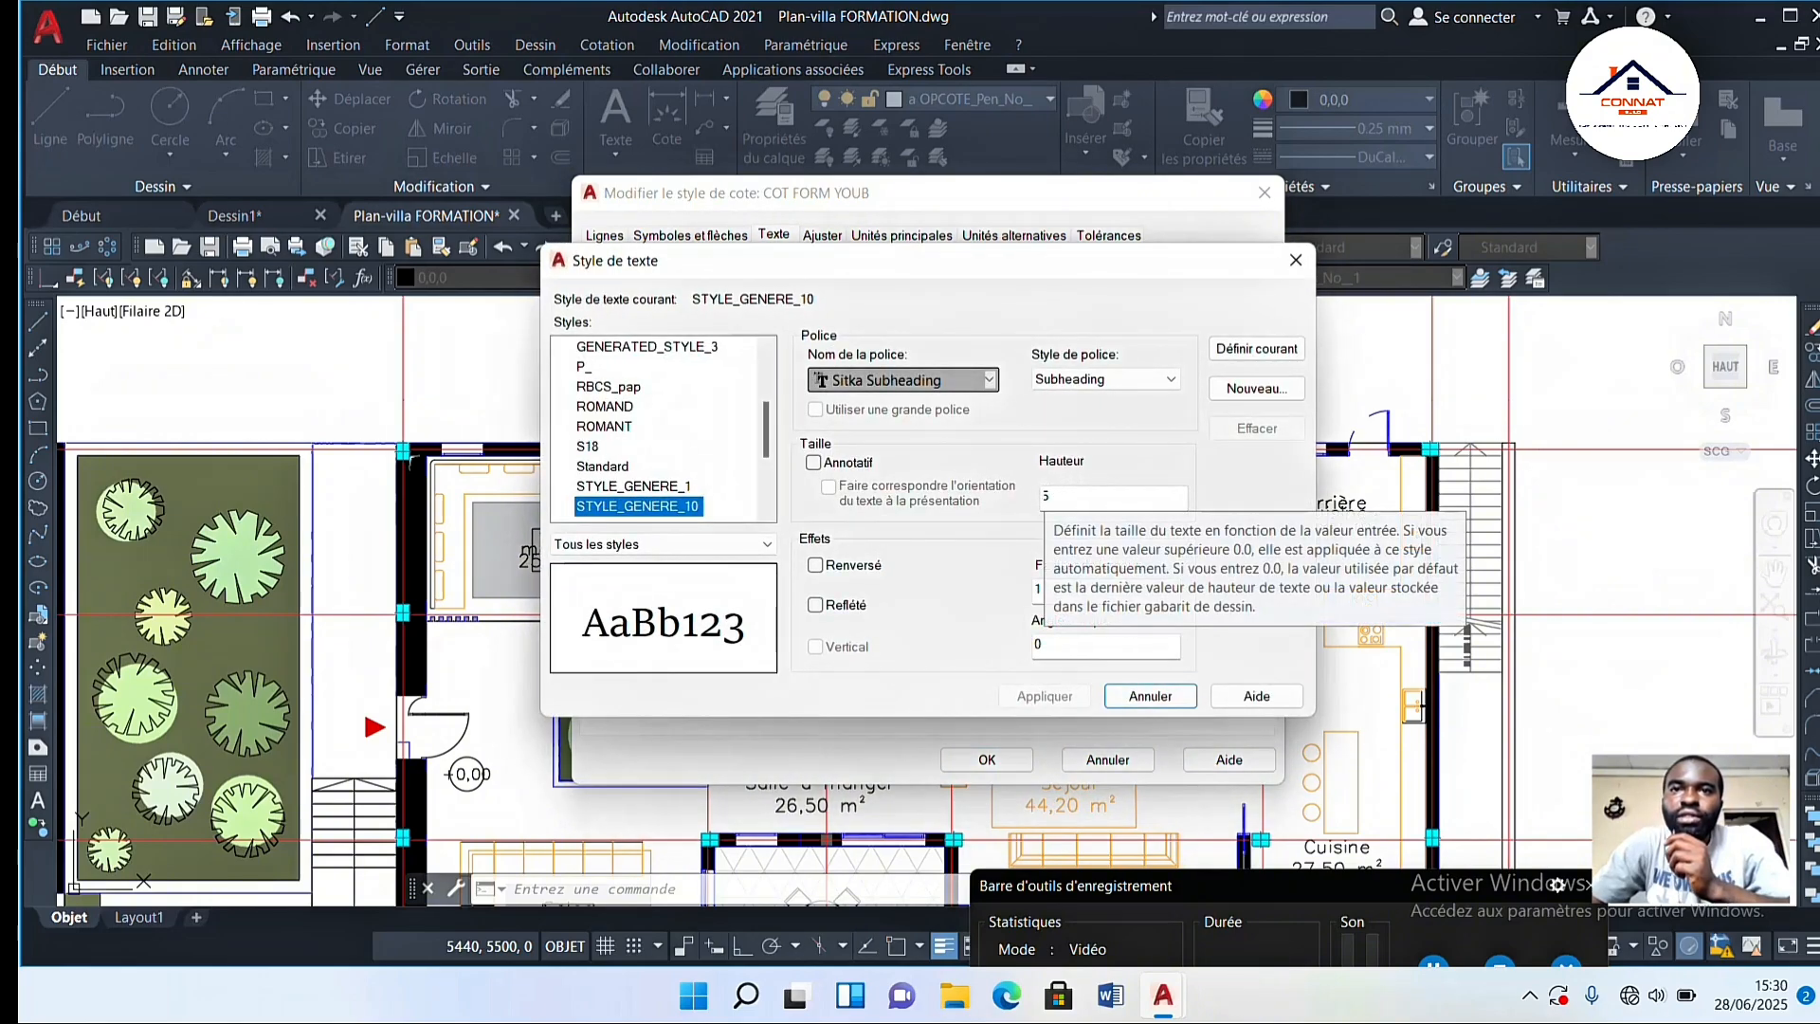
click(1054, 497)
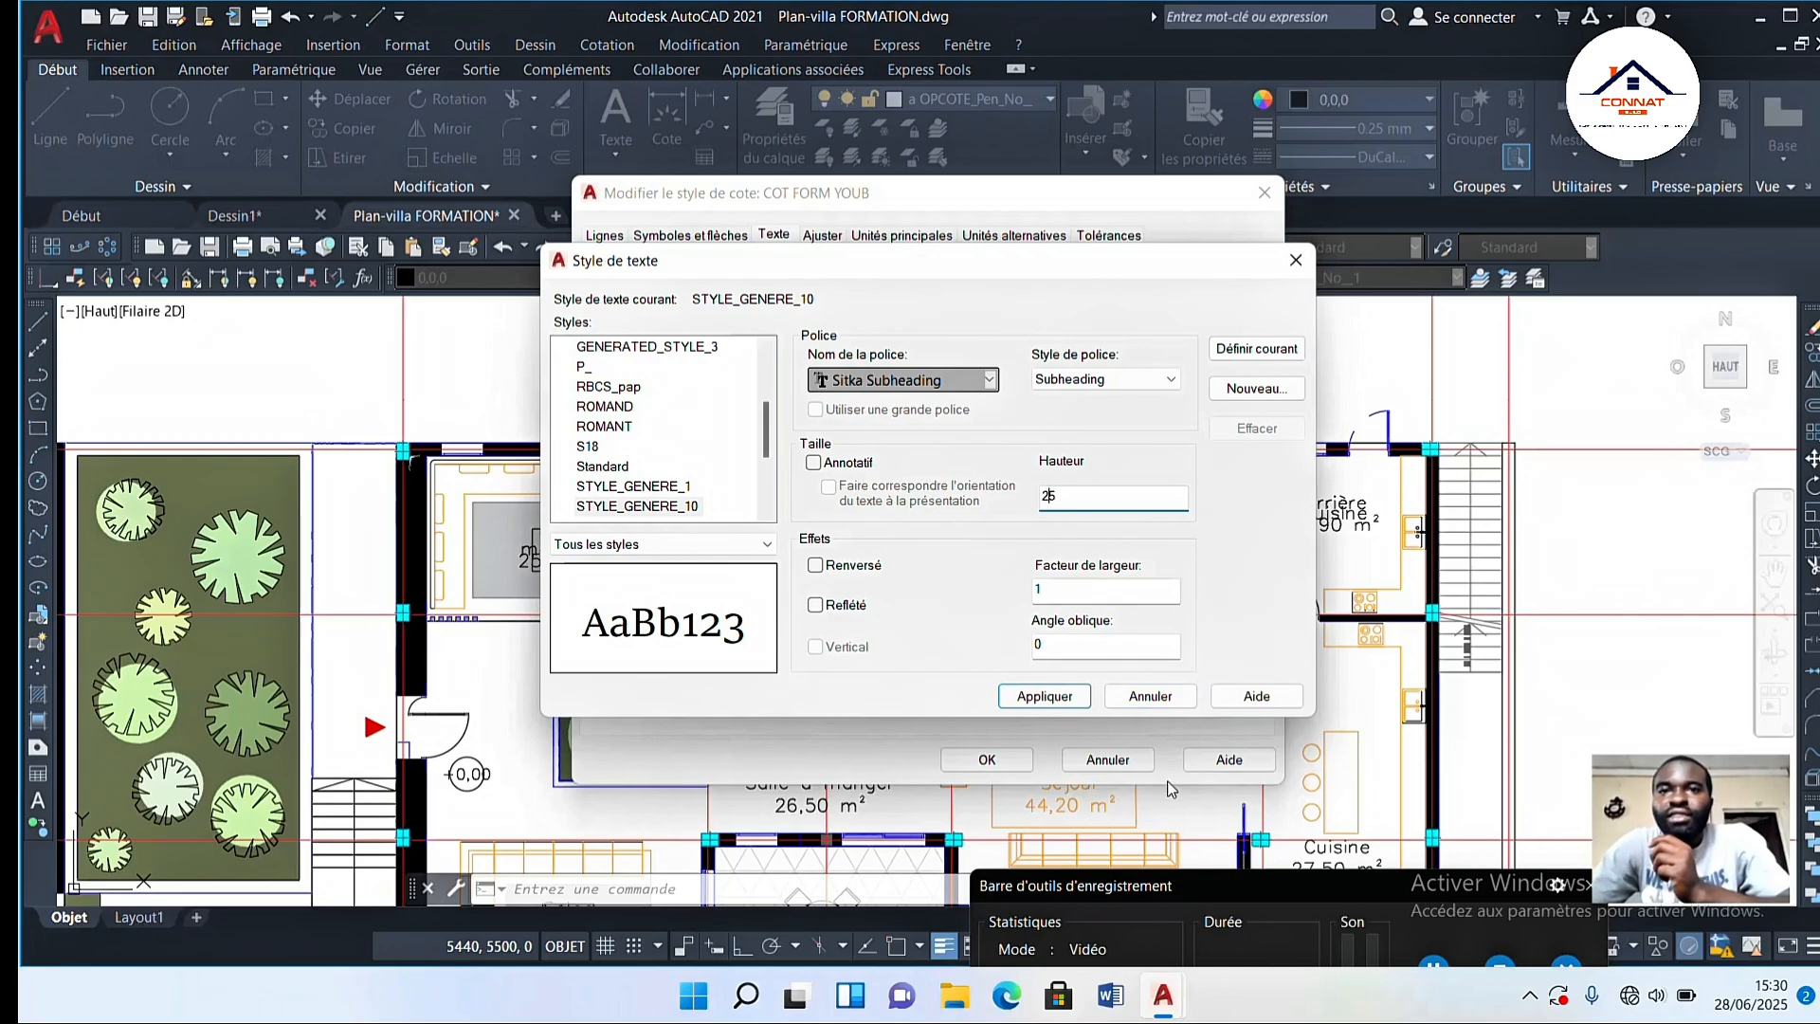
click(1053, 701)
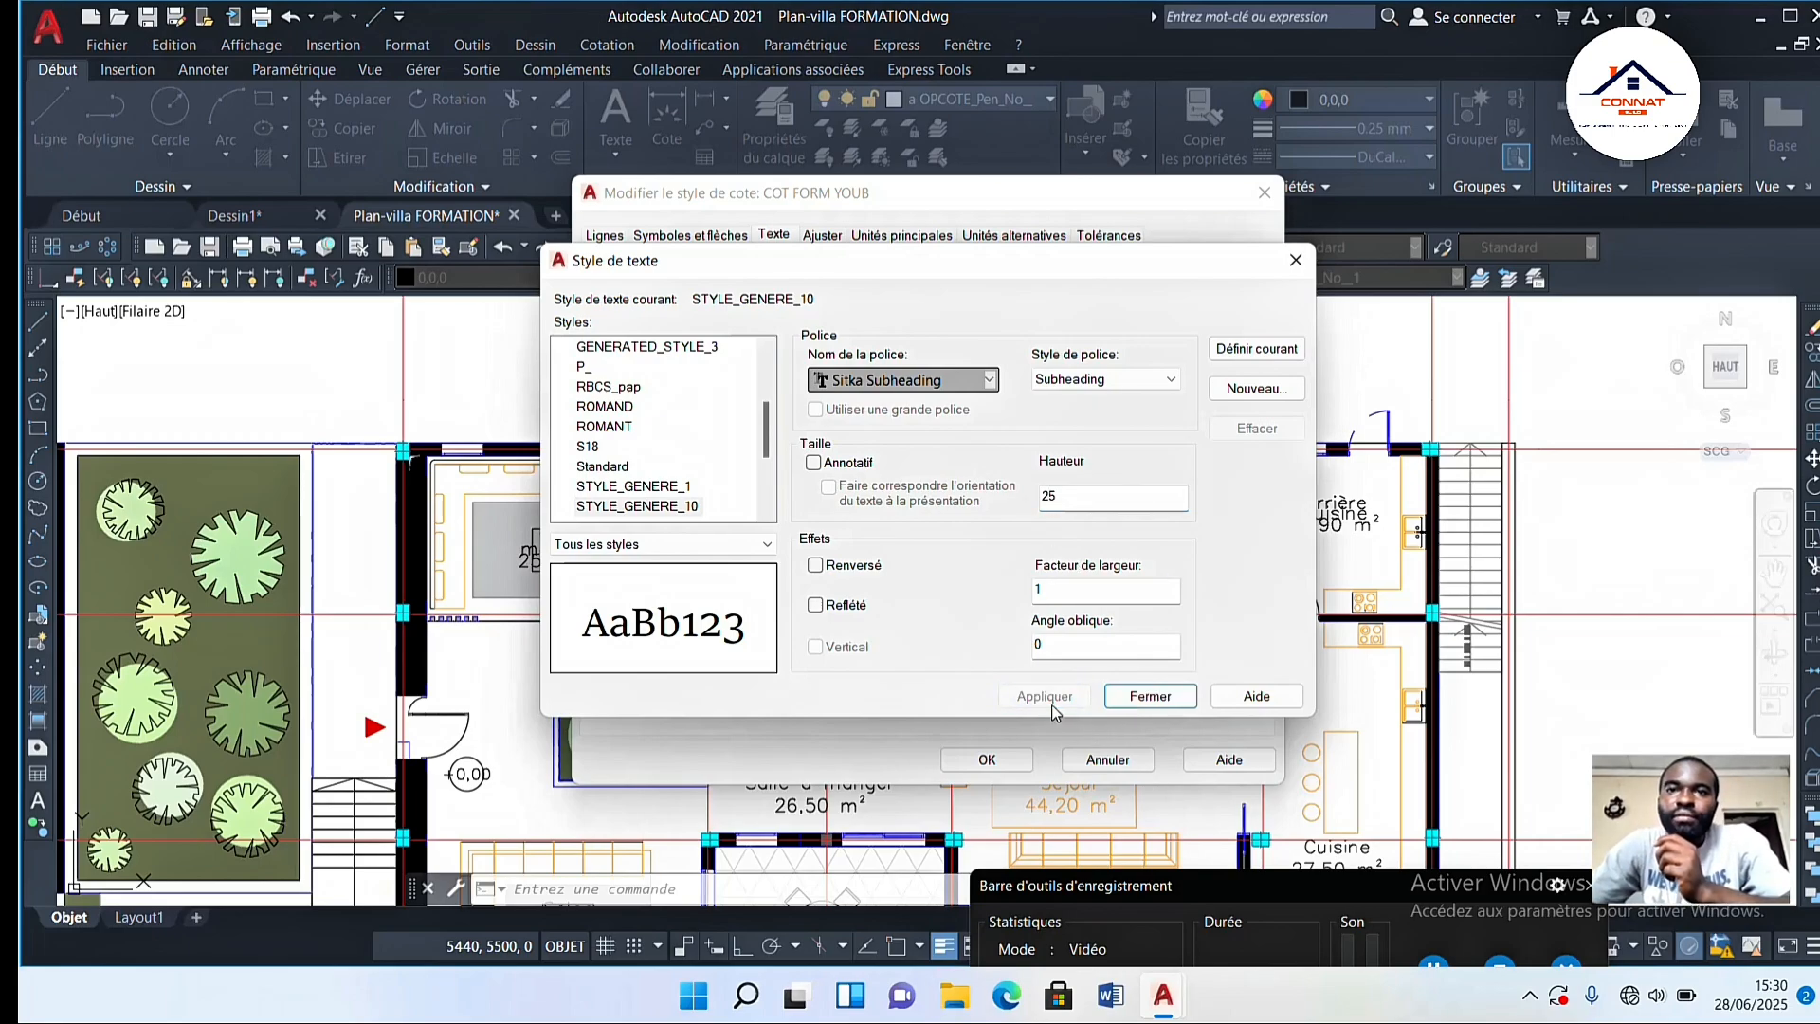
click(1150, 697)
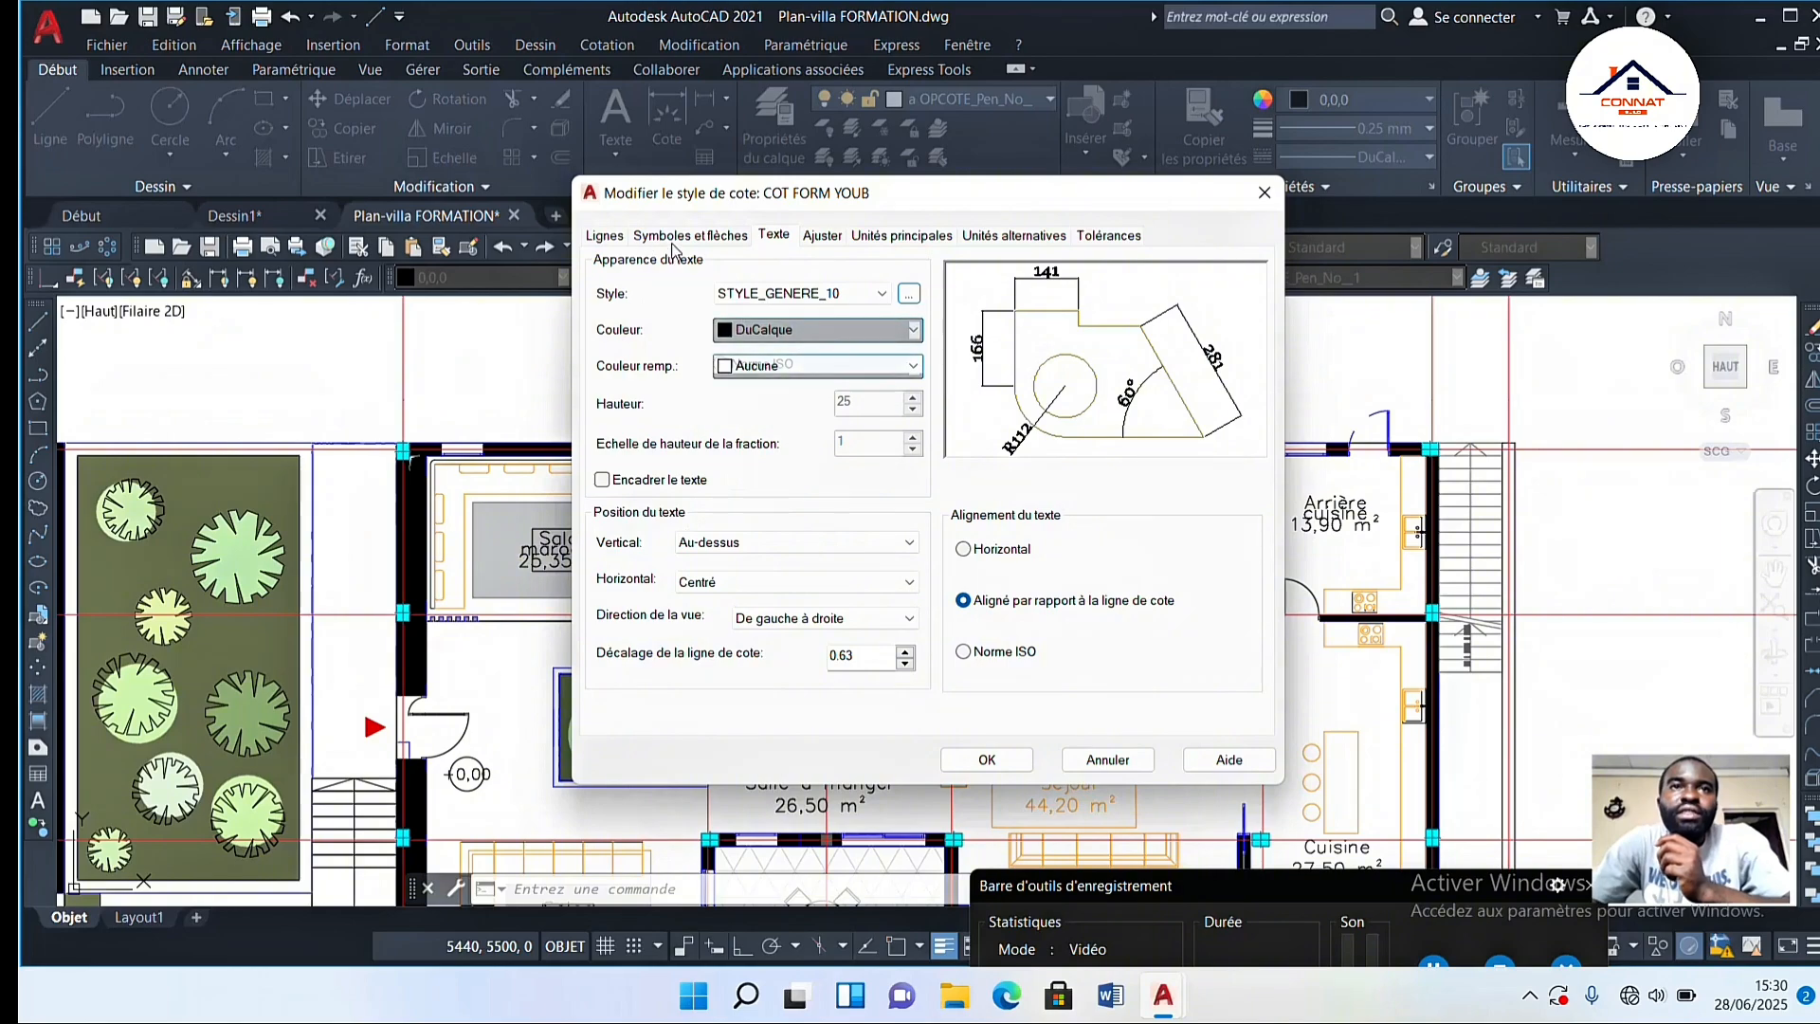
Step: Set the COT FORM YOUB arrow size to 25, keep the architectural tick arrowheads, and accept the changes
click(678, 236)
click(664, 304)
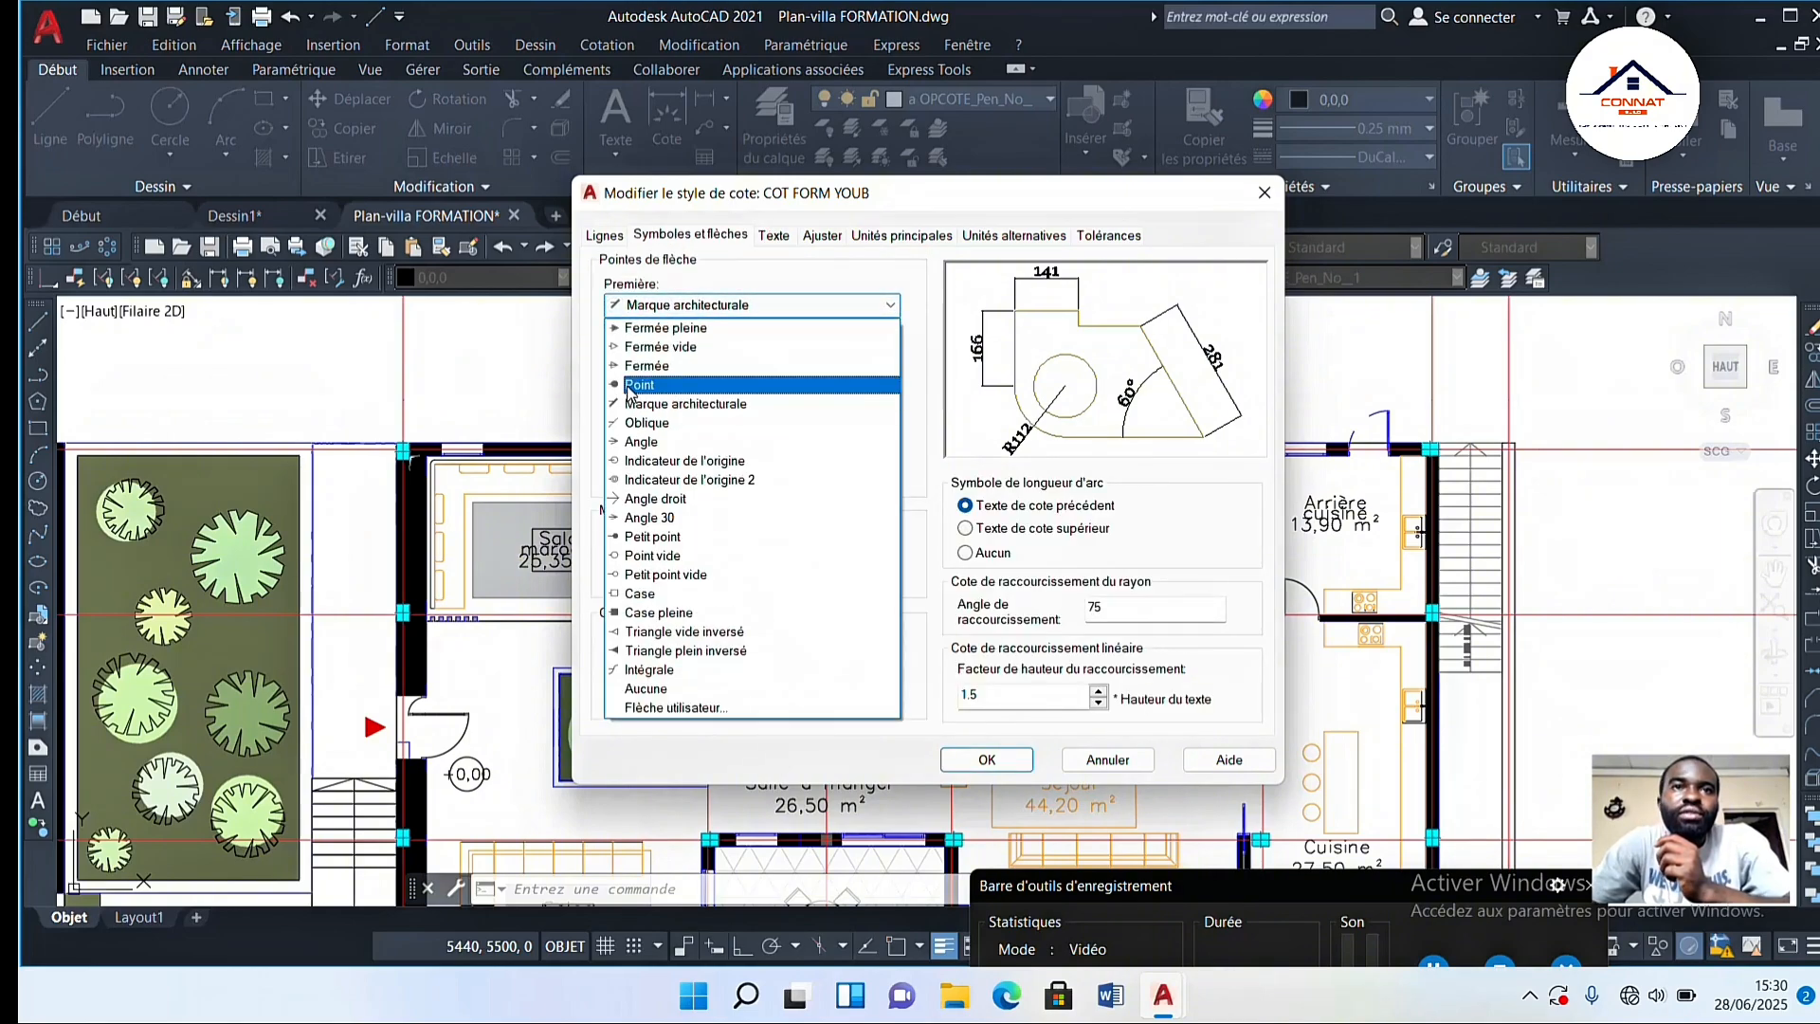
click(820, 285)
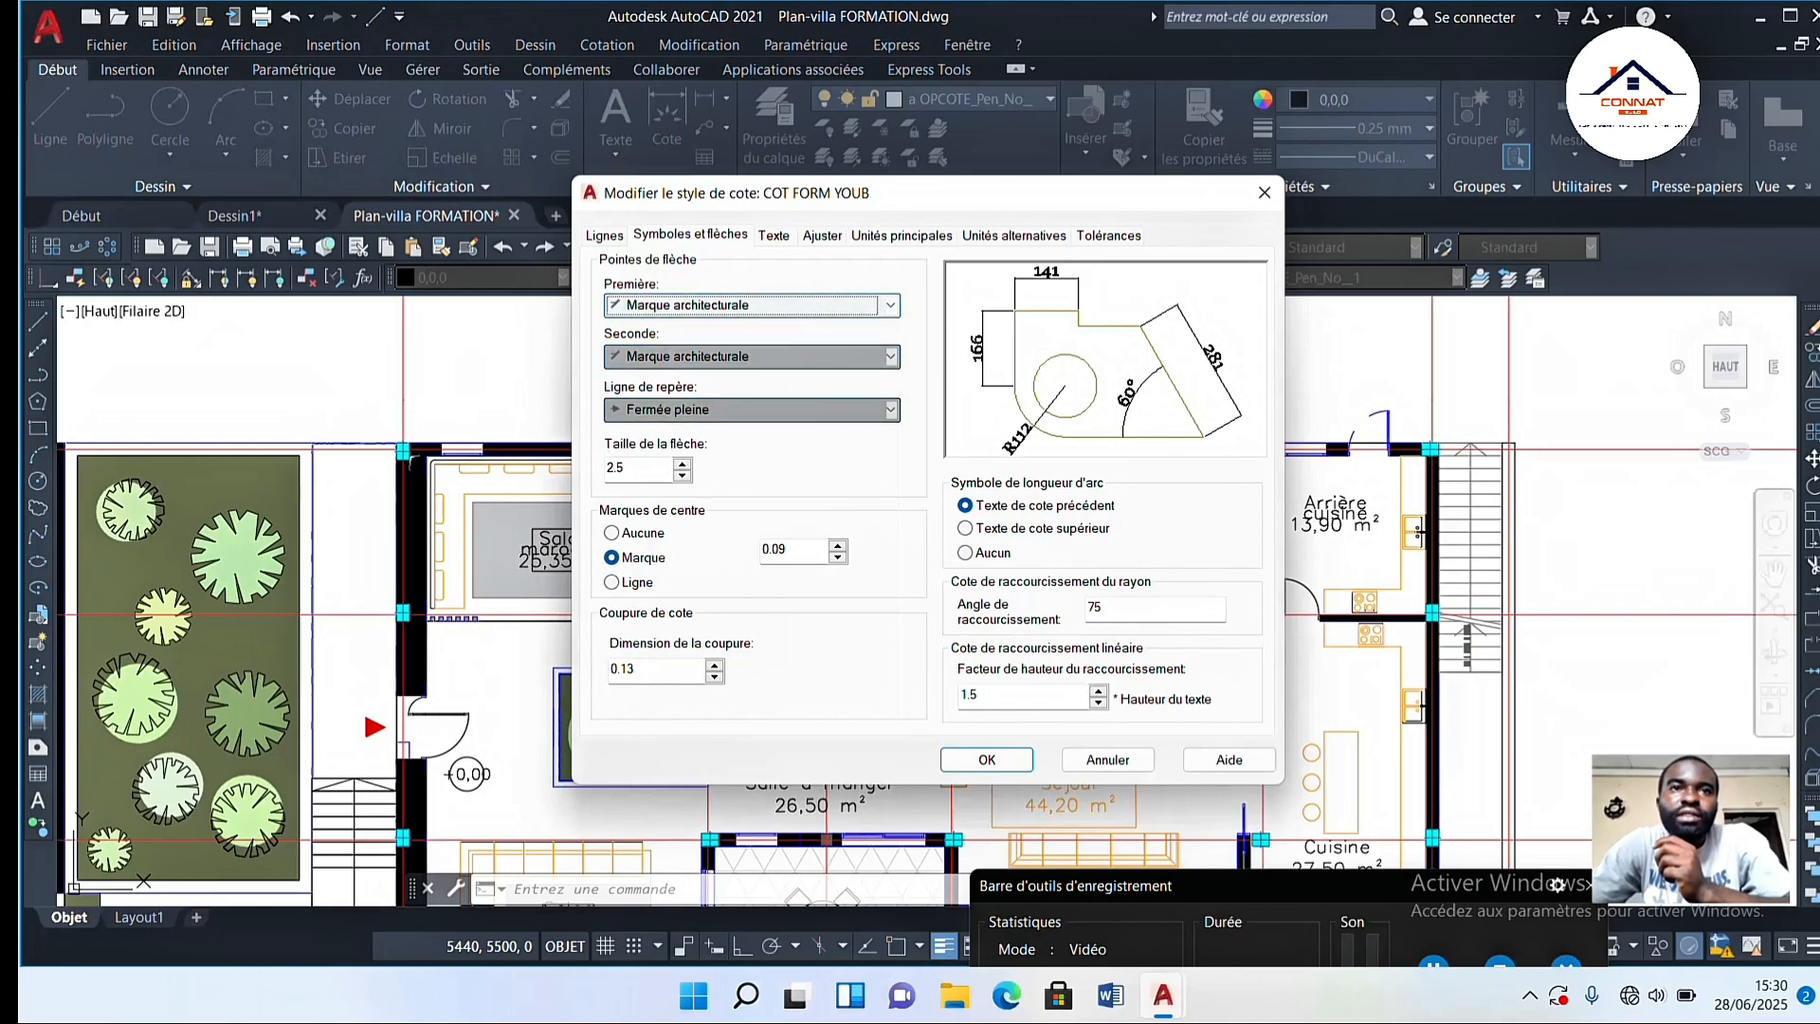
click(616, 467)
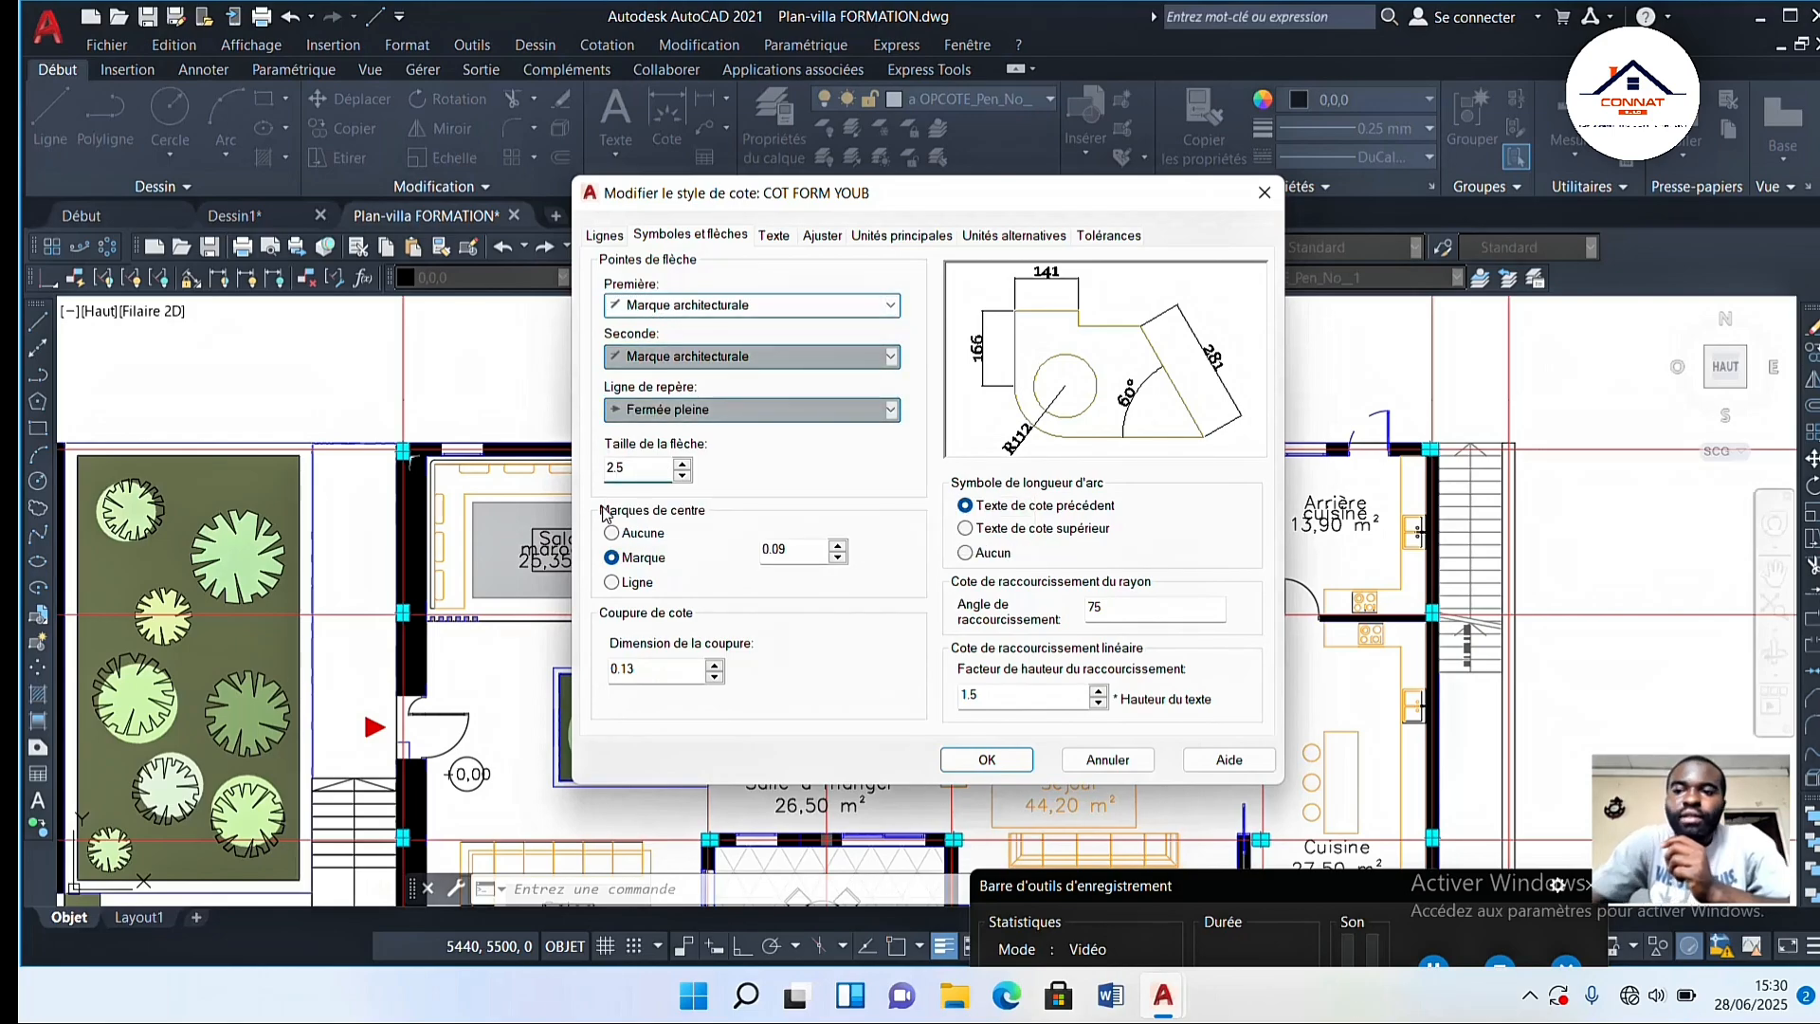
click(1000, 758)
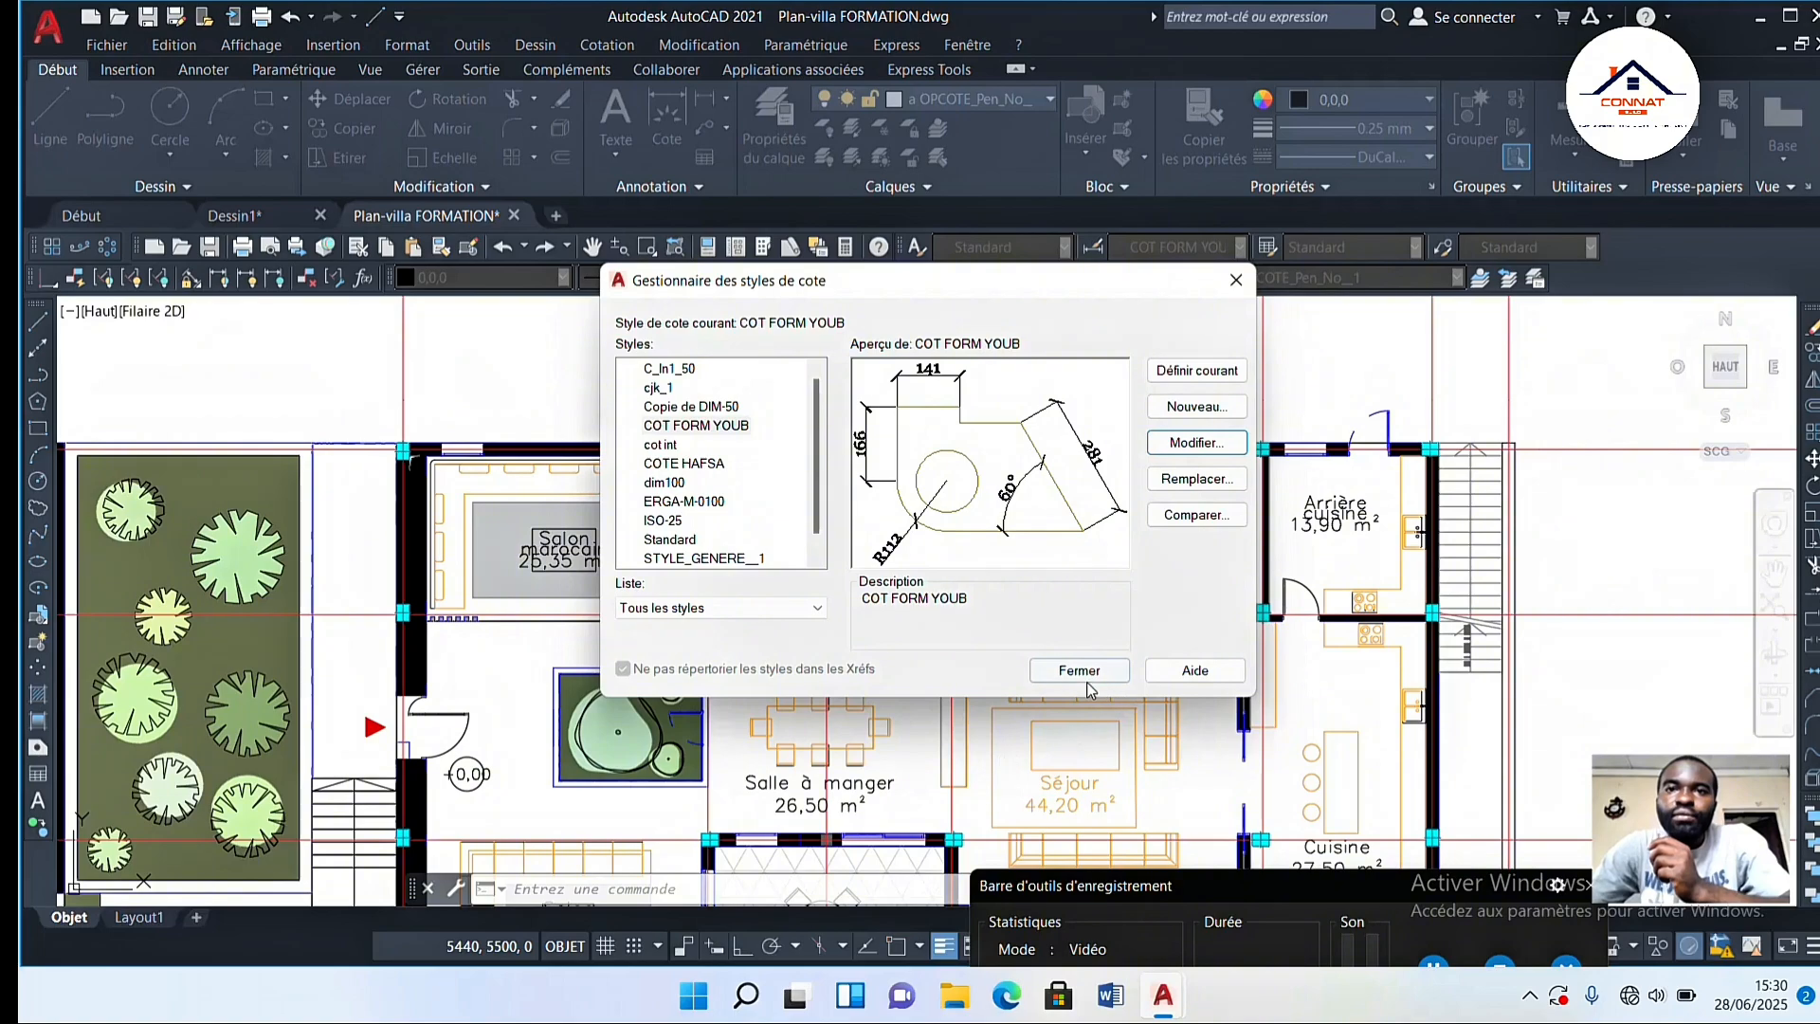
click(1086, 674)
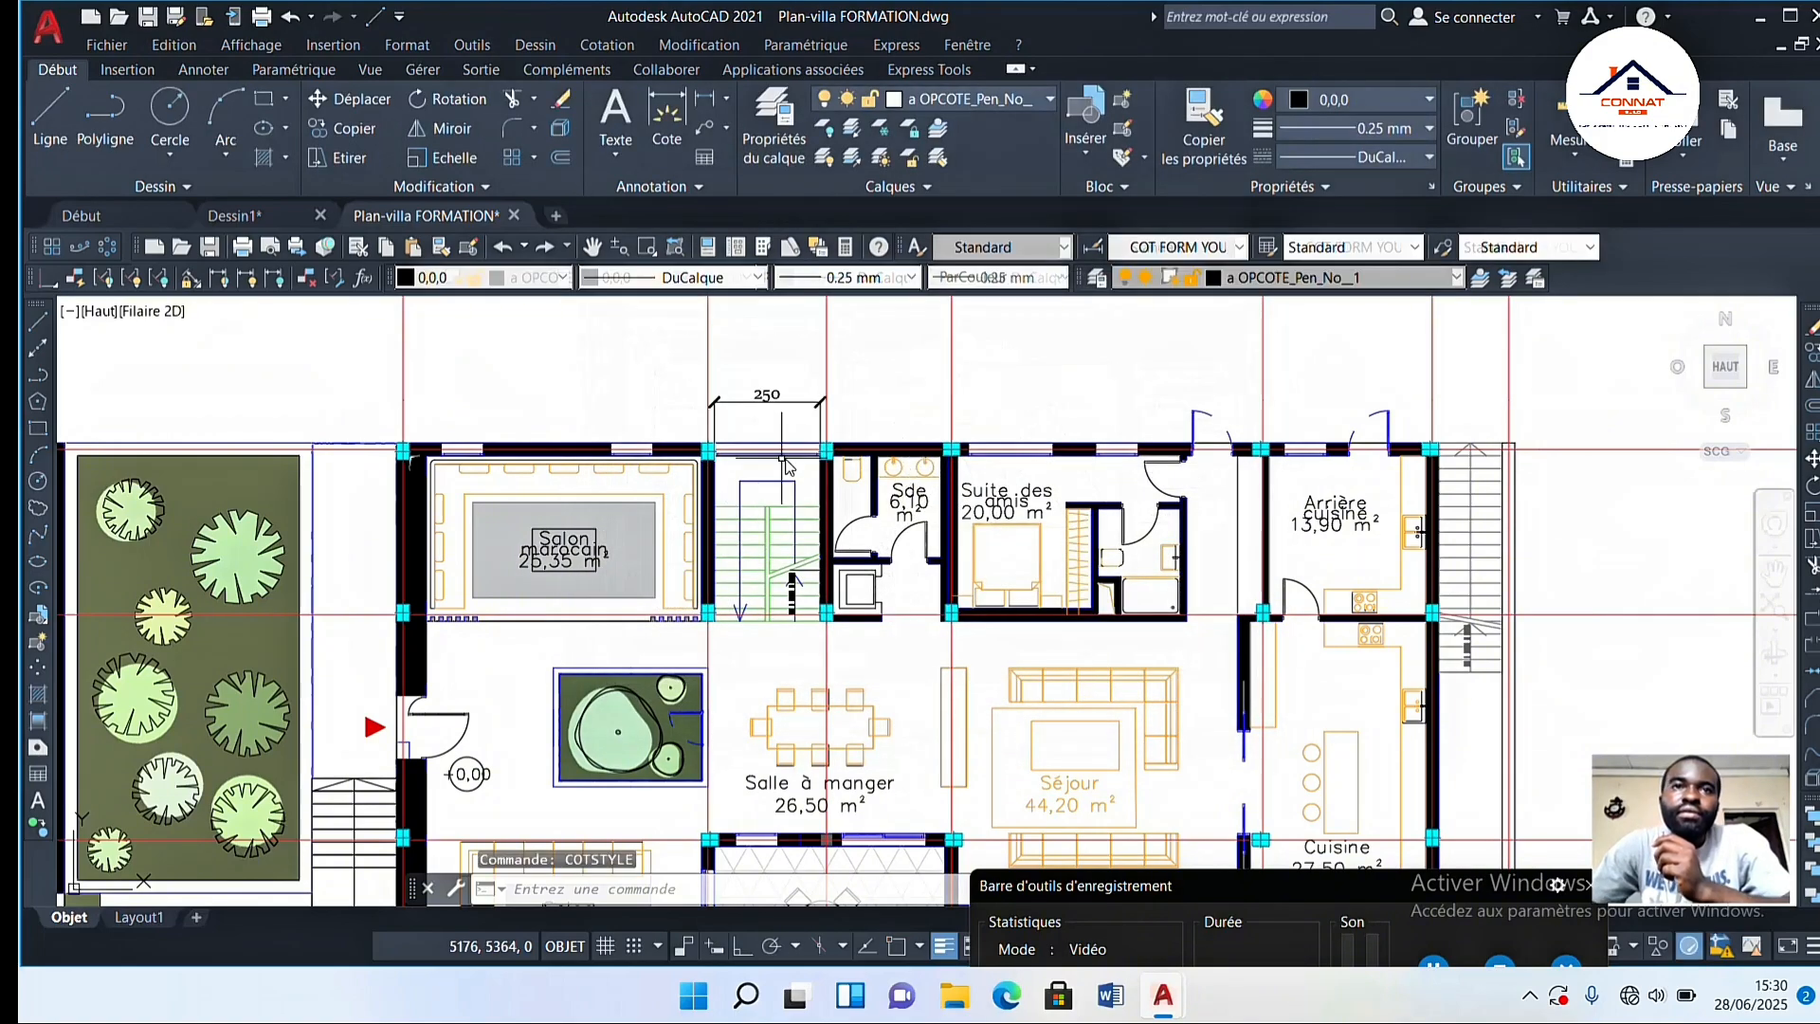
Step: Examine the text size and tick marks of the staircase dimension up close and against the whole villa plan
scroll(734, 399, up, 6)
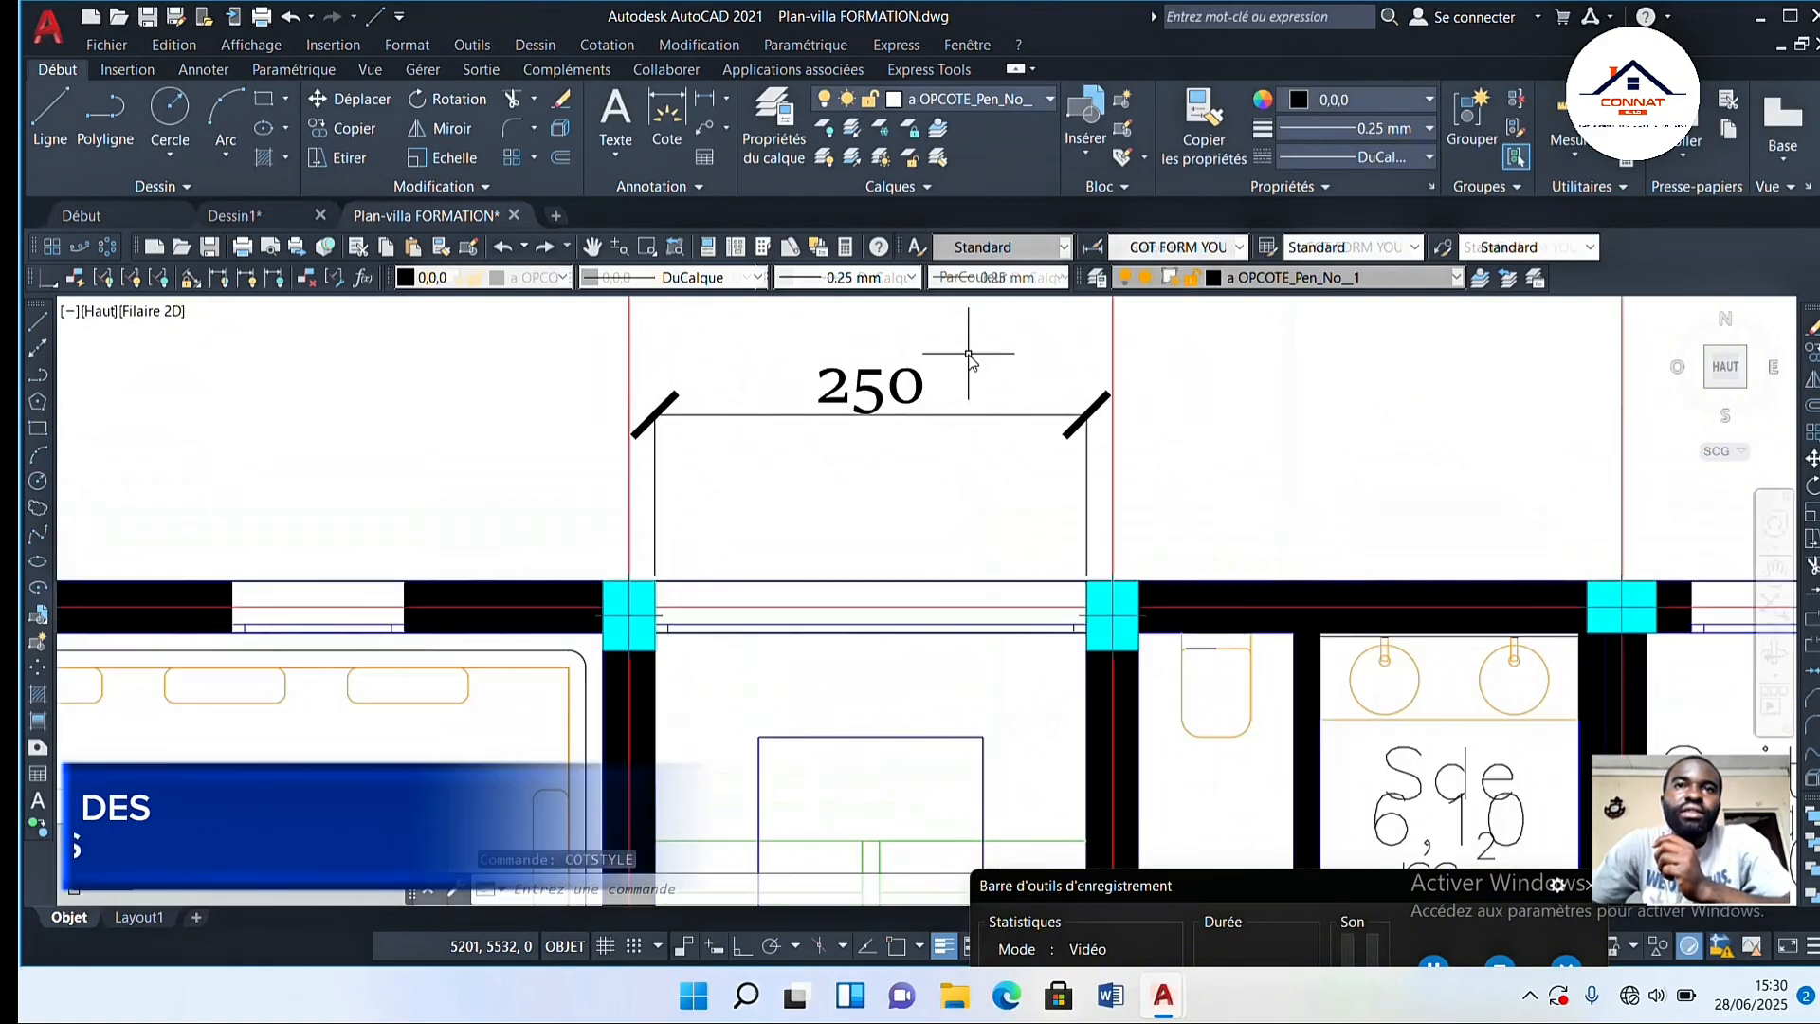
scroll(967, 357, up, 2)
scroll(969, 360, down, 4)
scroll(969, 354, down, 3)
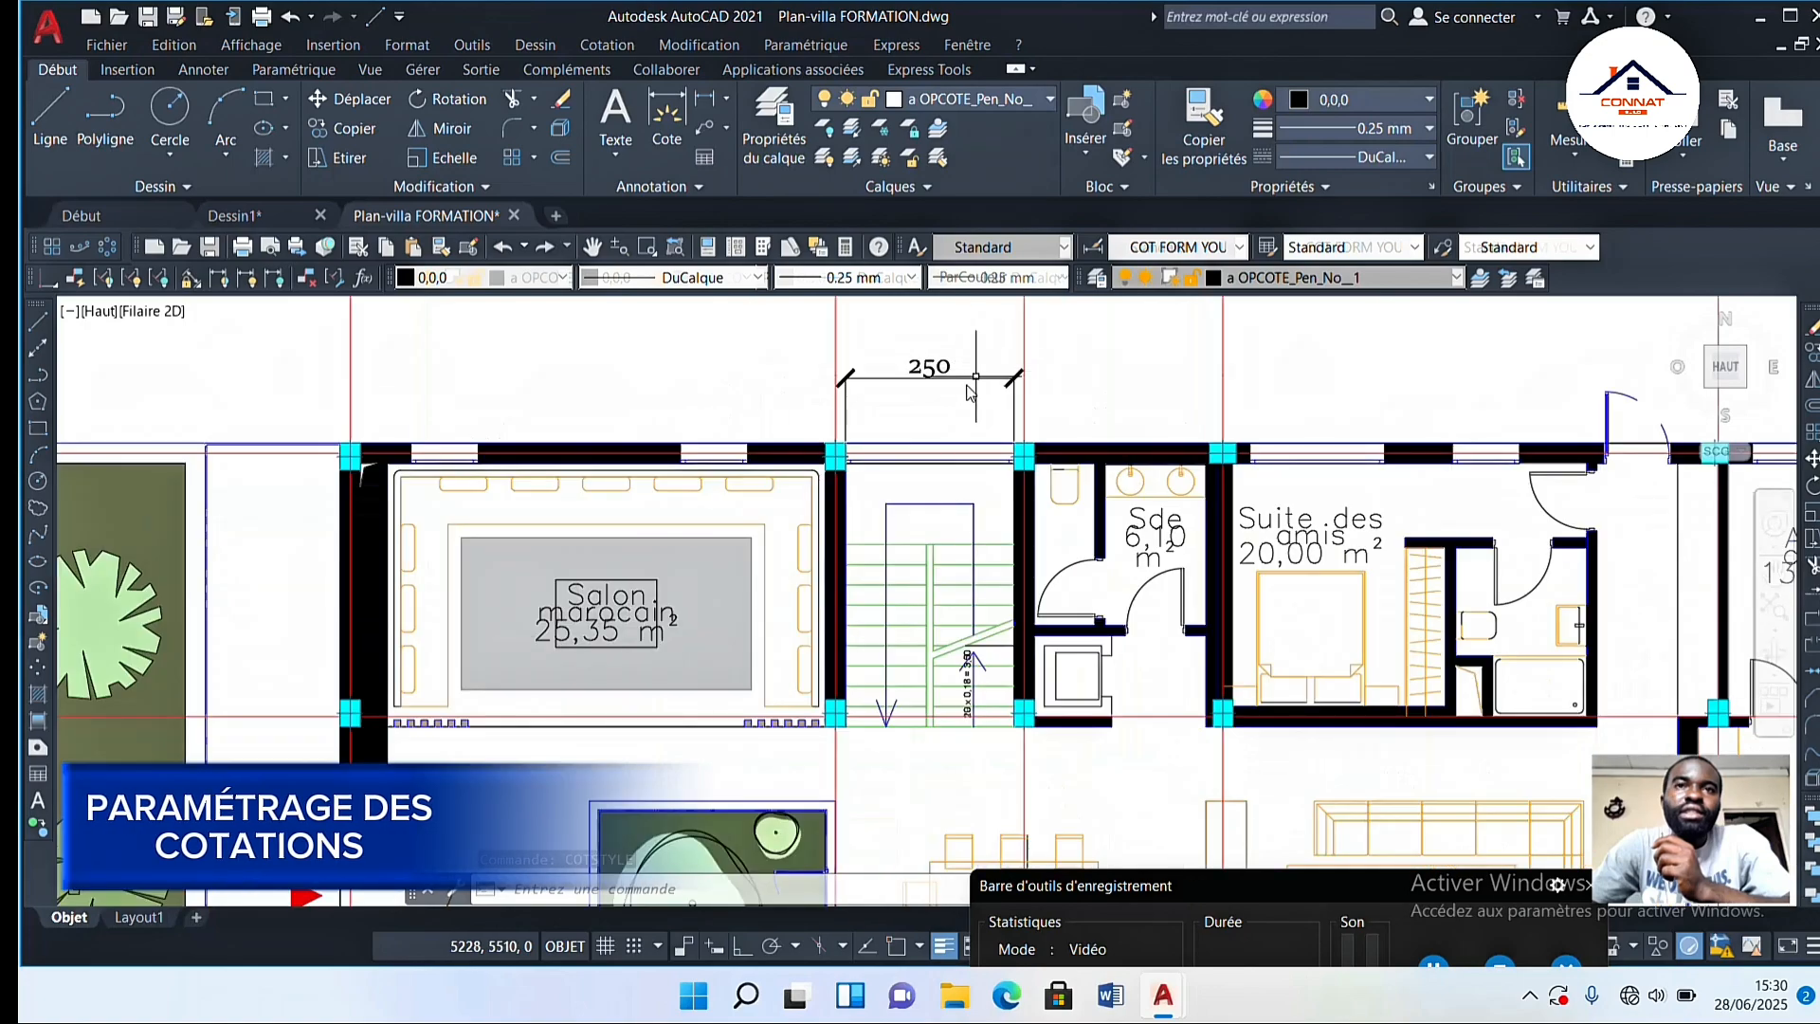
middle_drag(964, 384, 861, 485)
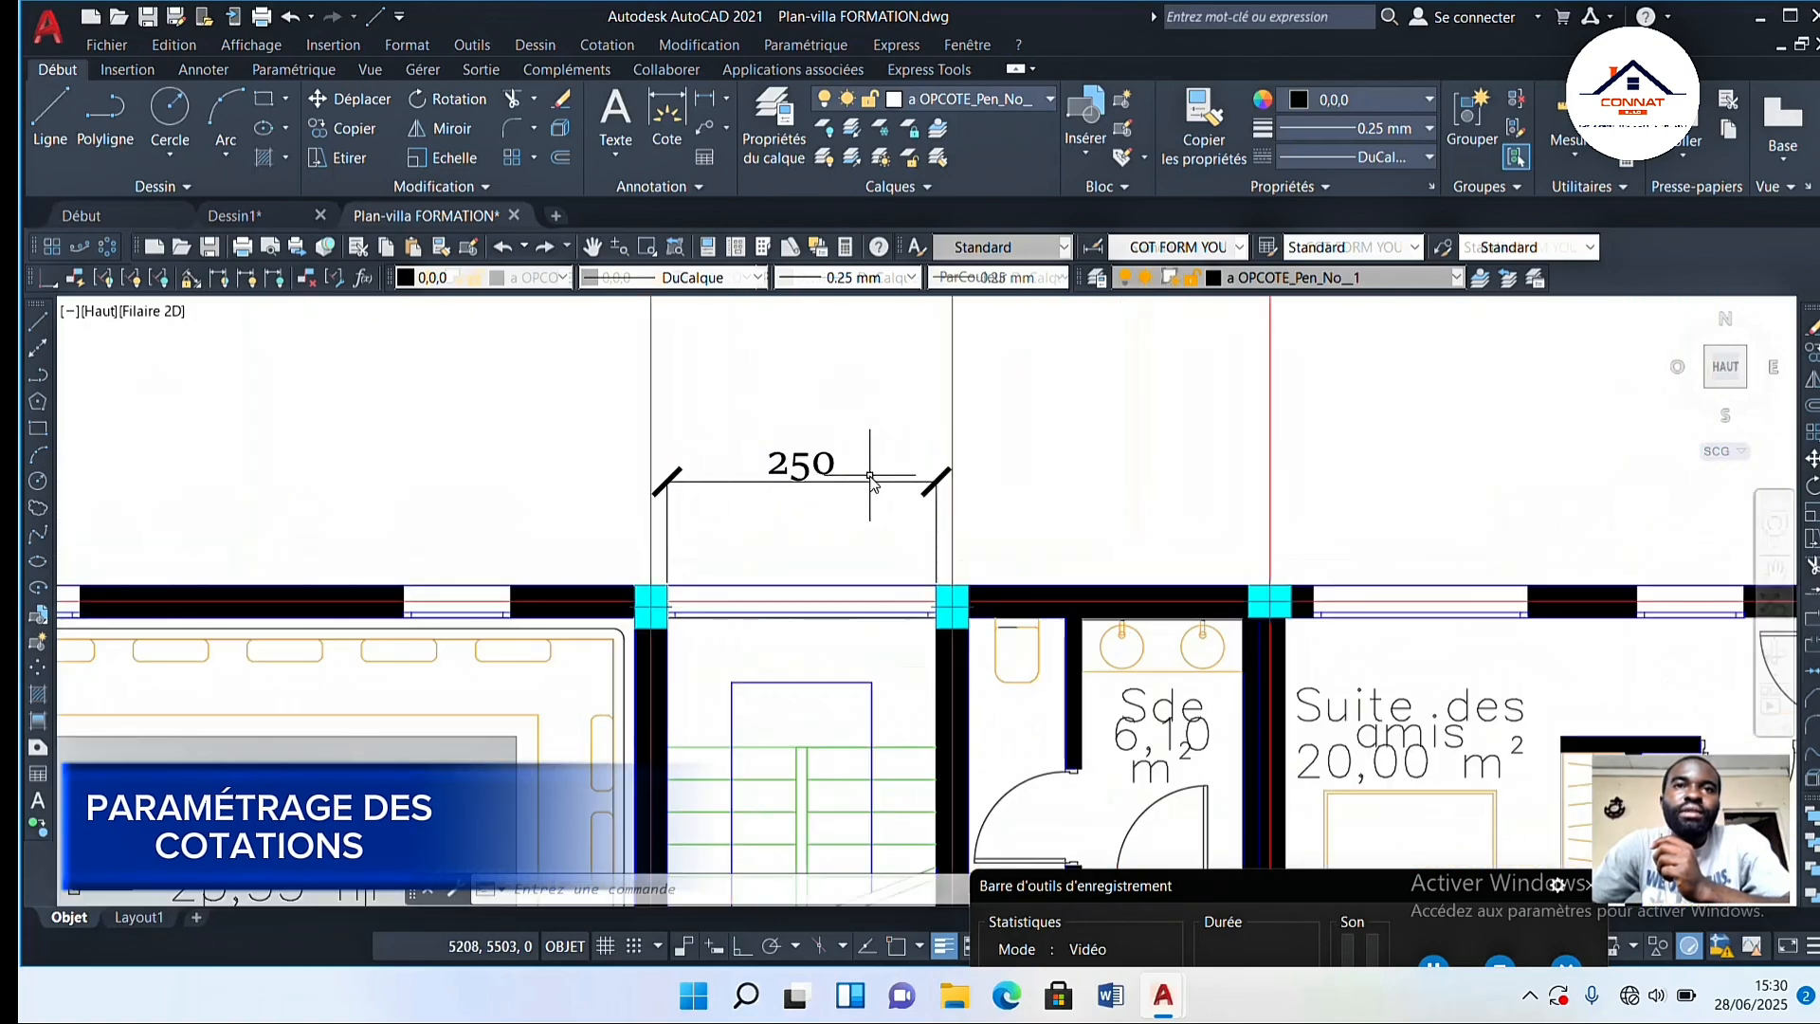
scroll(938, 537, down, 8)
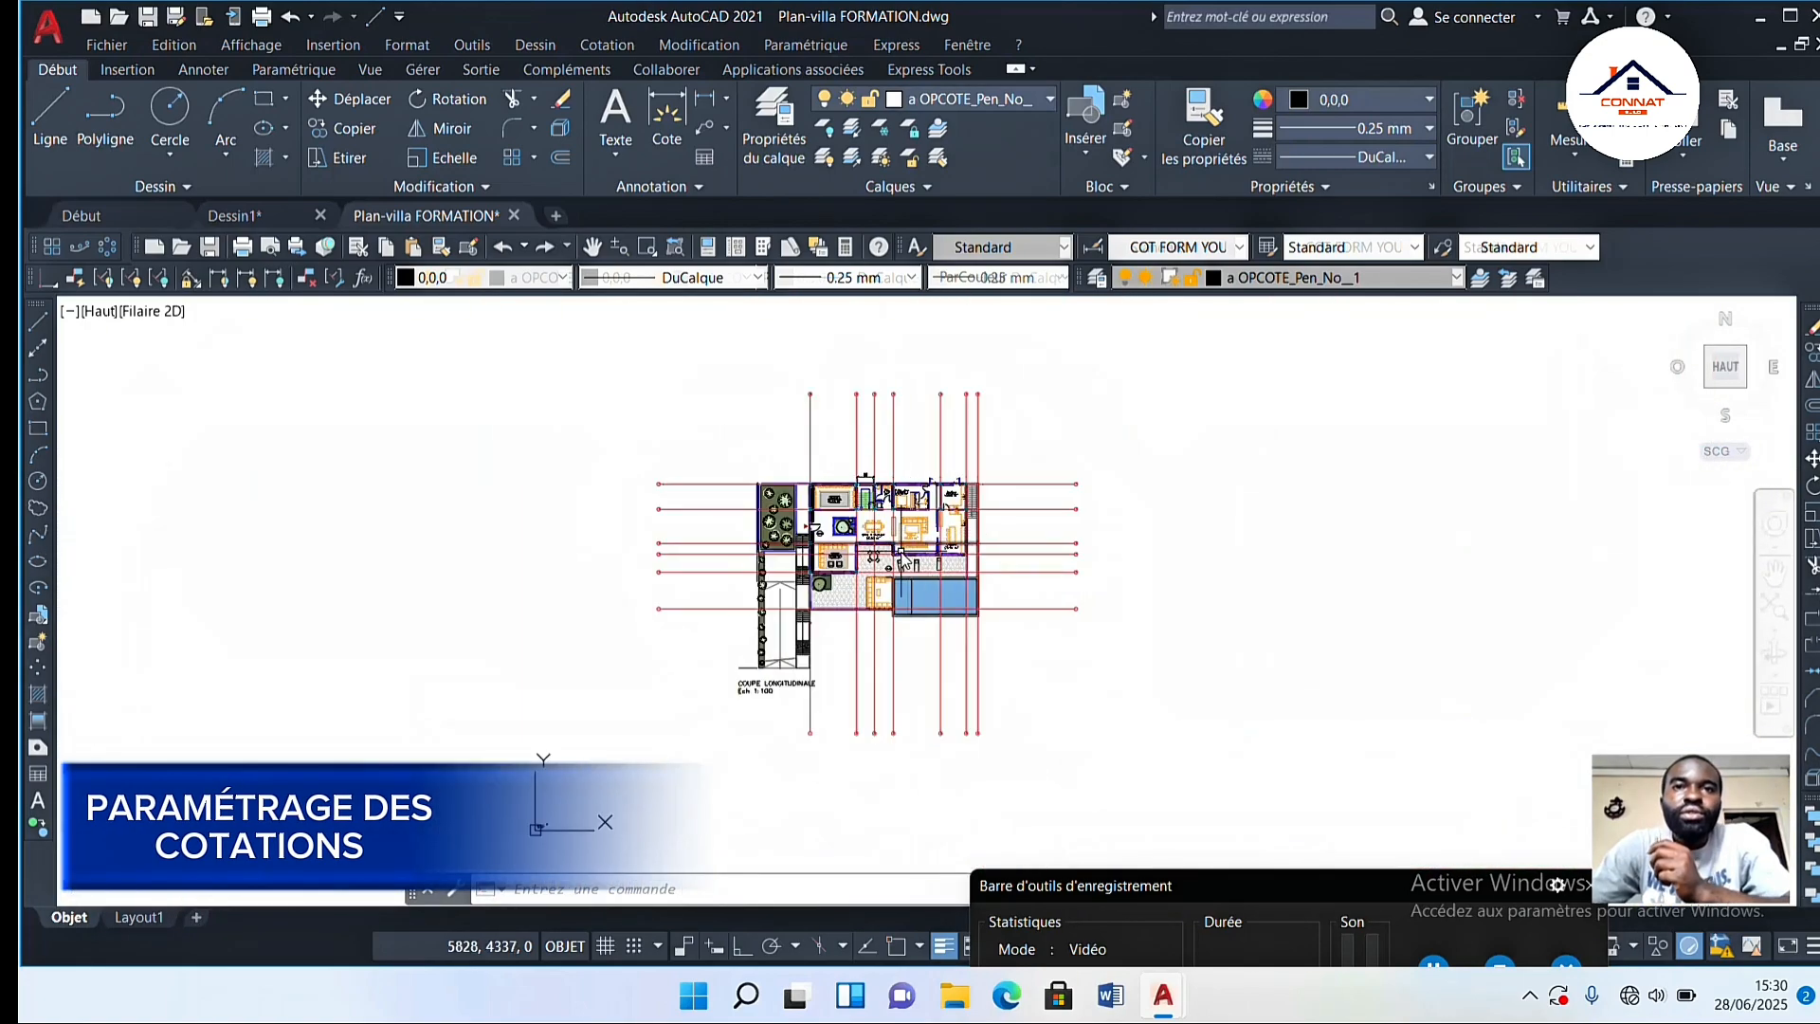
scroll(870, 500, up, 6)
middle_drag(873, 504, 876, 519)
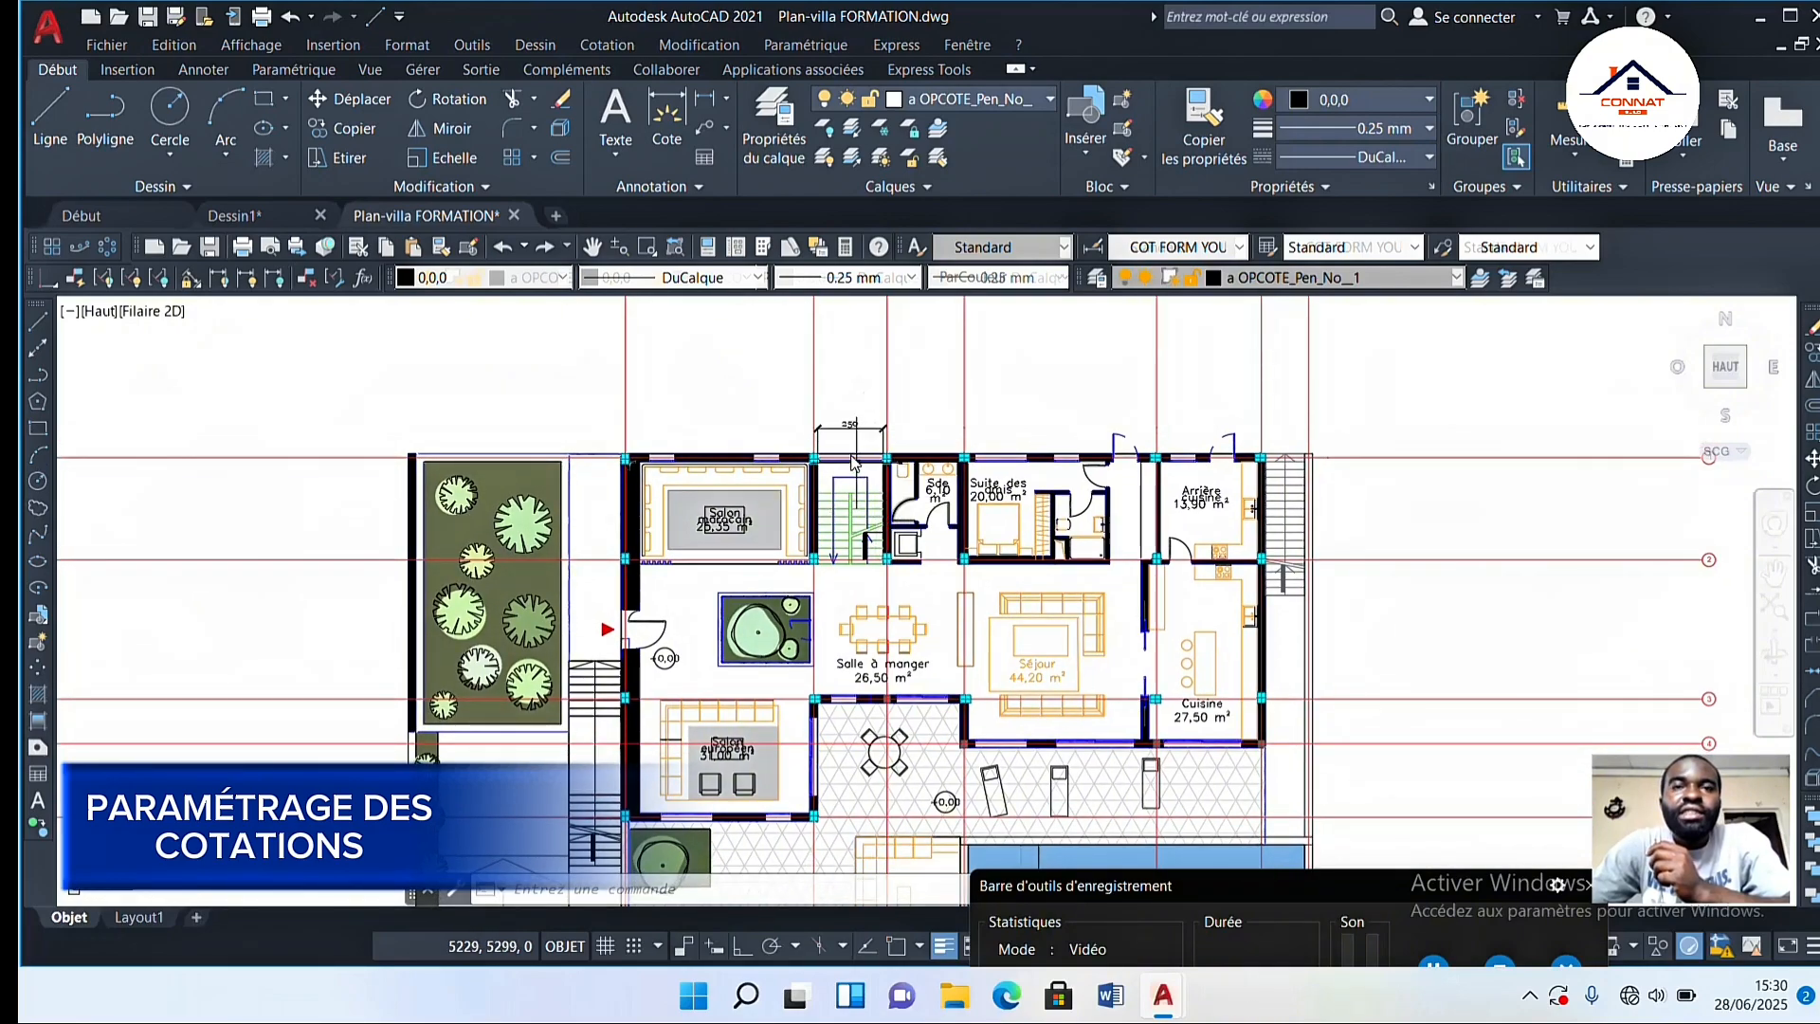
scroll(840, 423, up, 6)
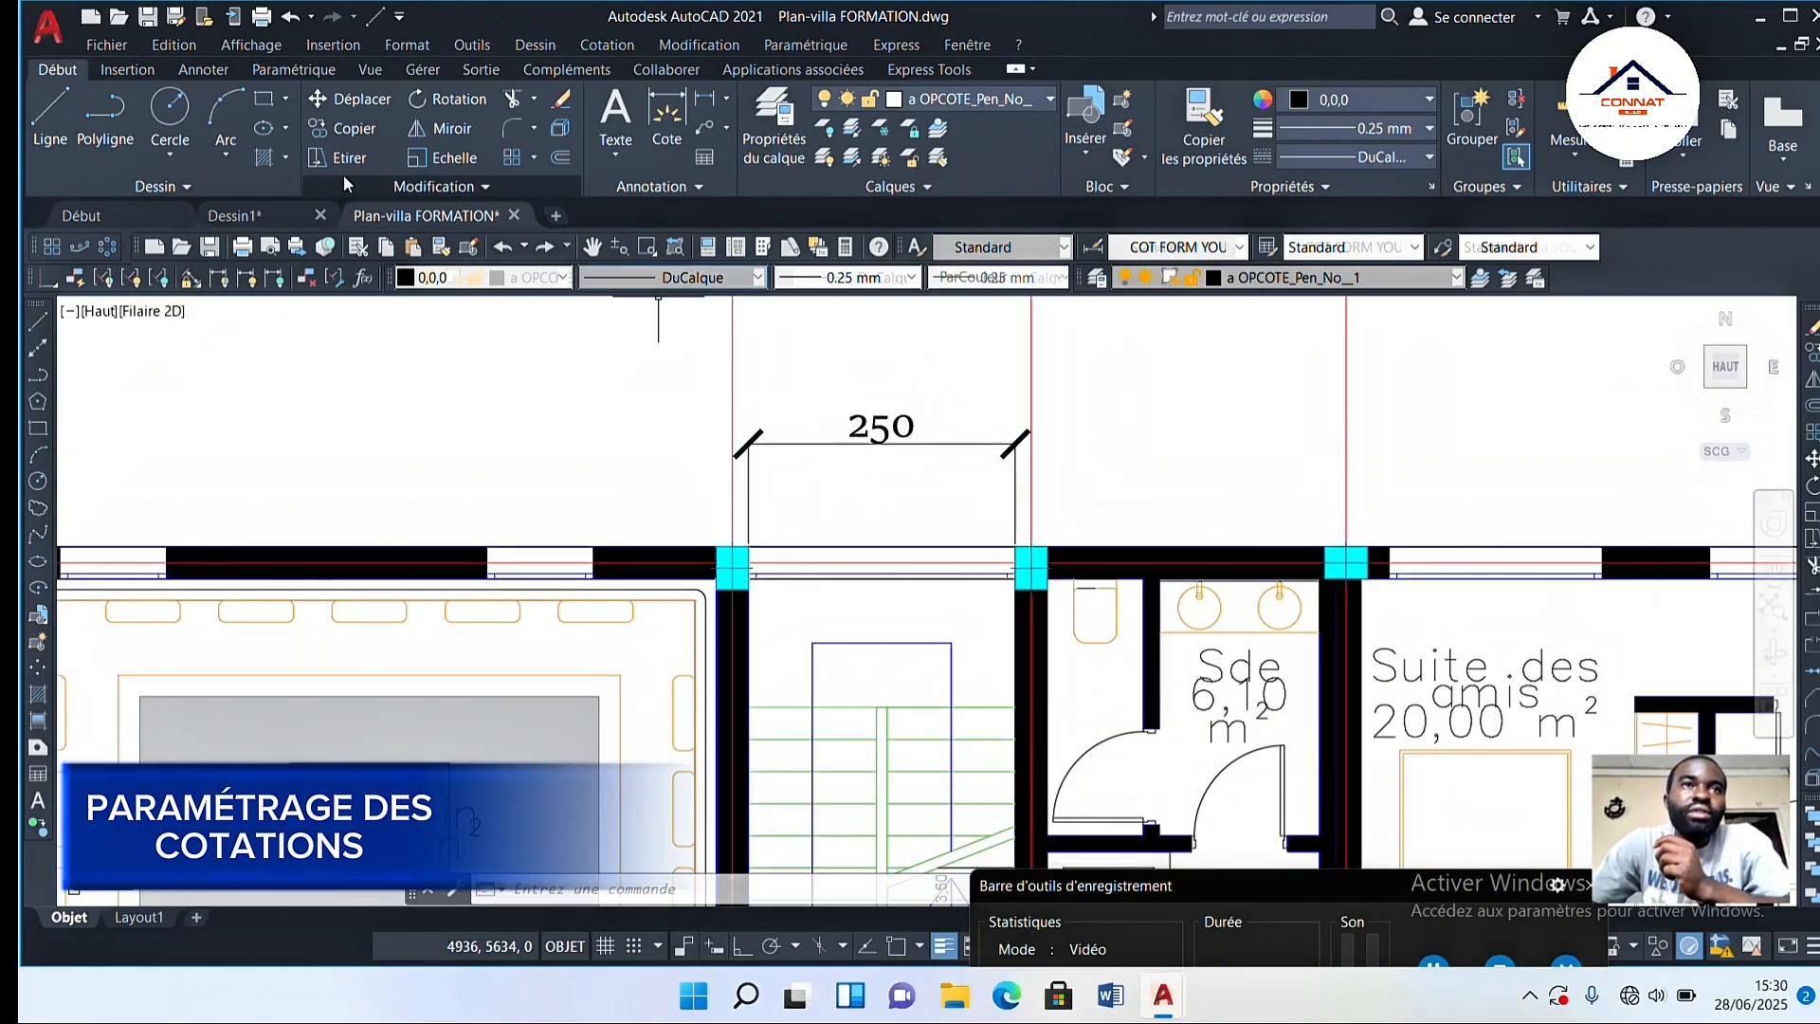
Step: Reopen the COT FORM YOUB dimension style and set the height of its text style STYLE_GENERE_10 to 35
click(223, 74)
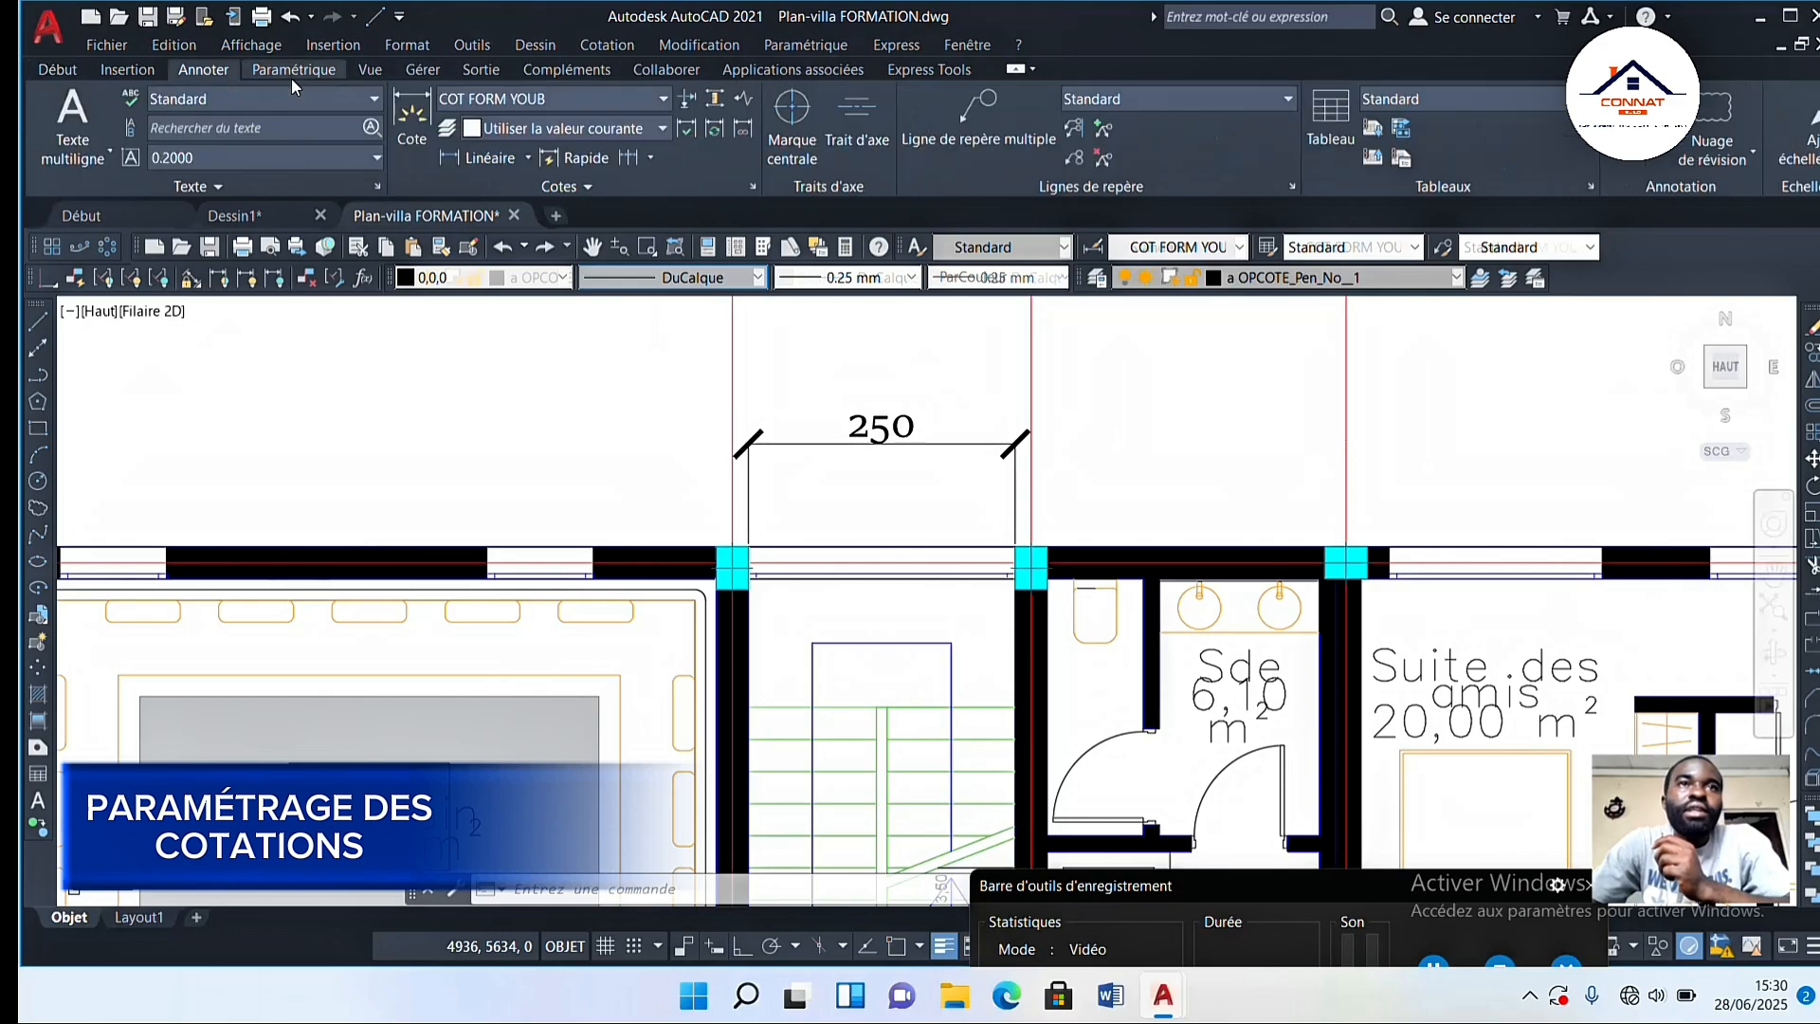
click(755, 186)
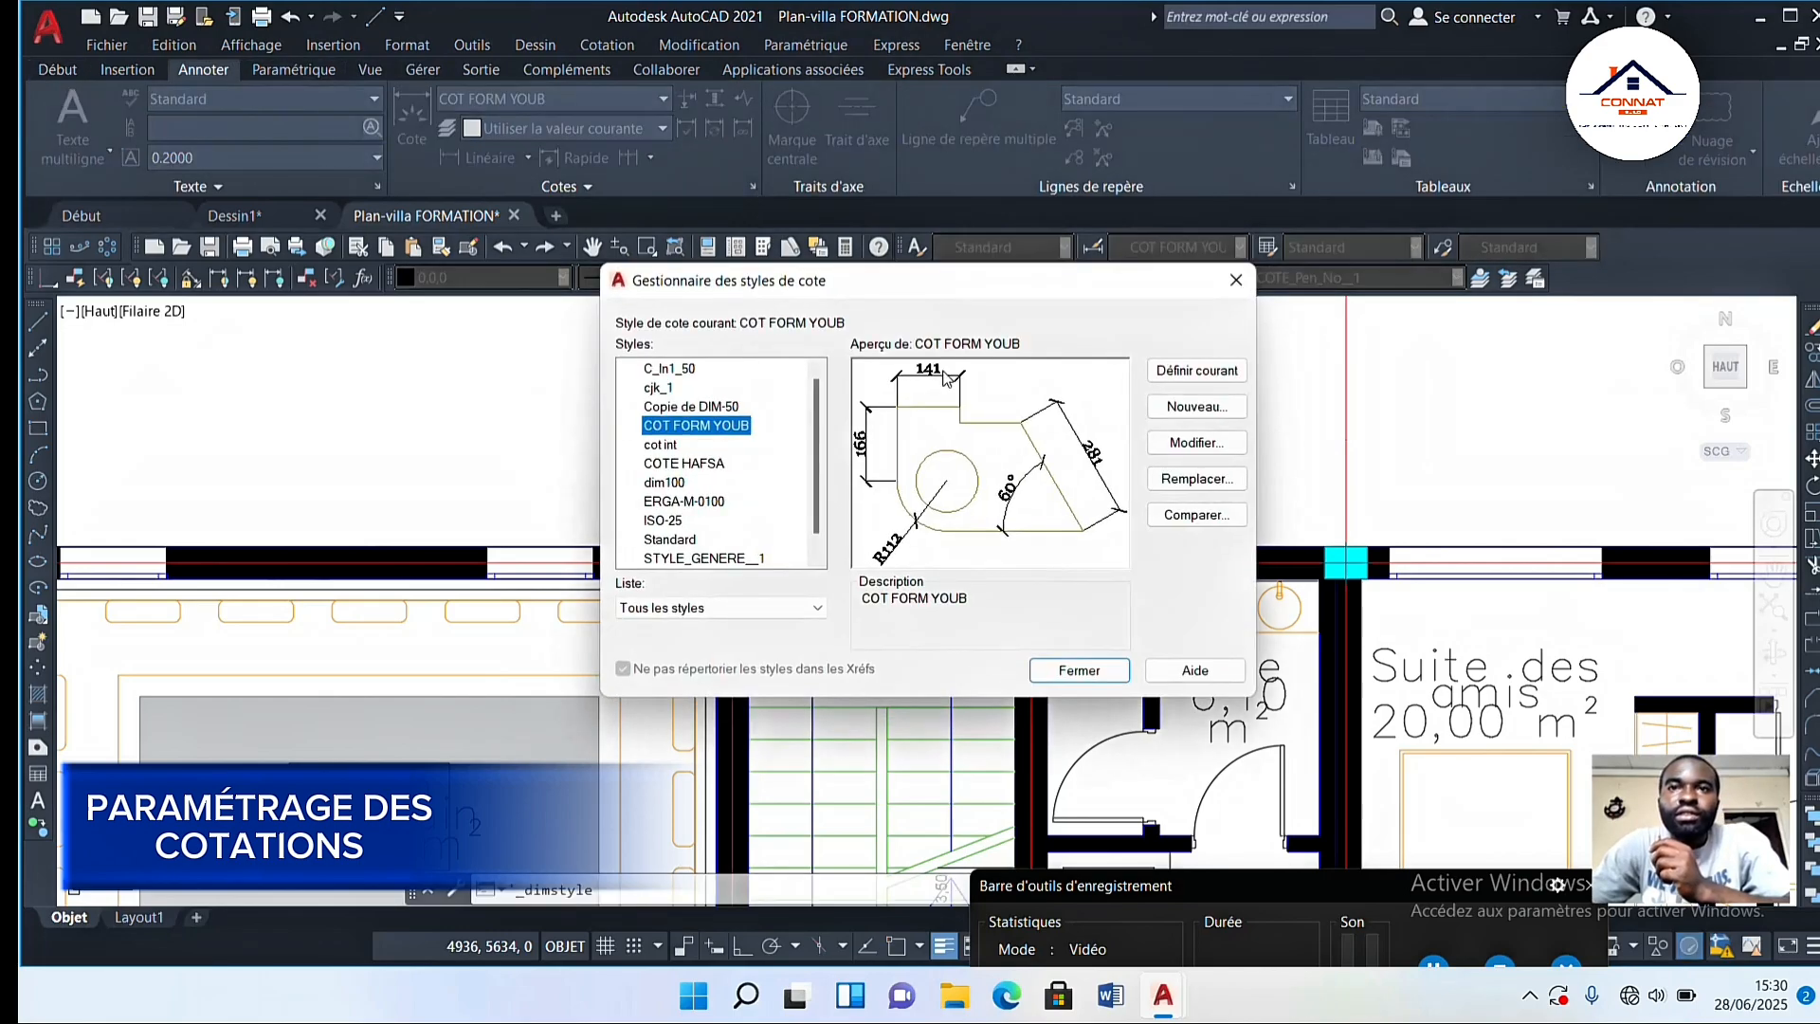
click(1184, 442)
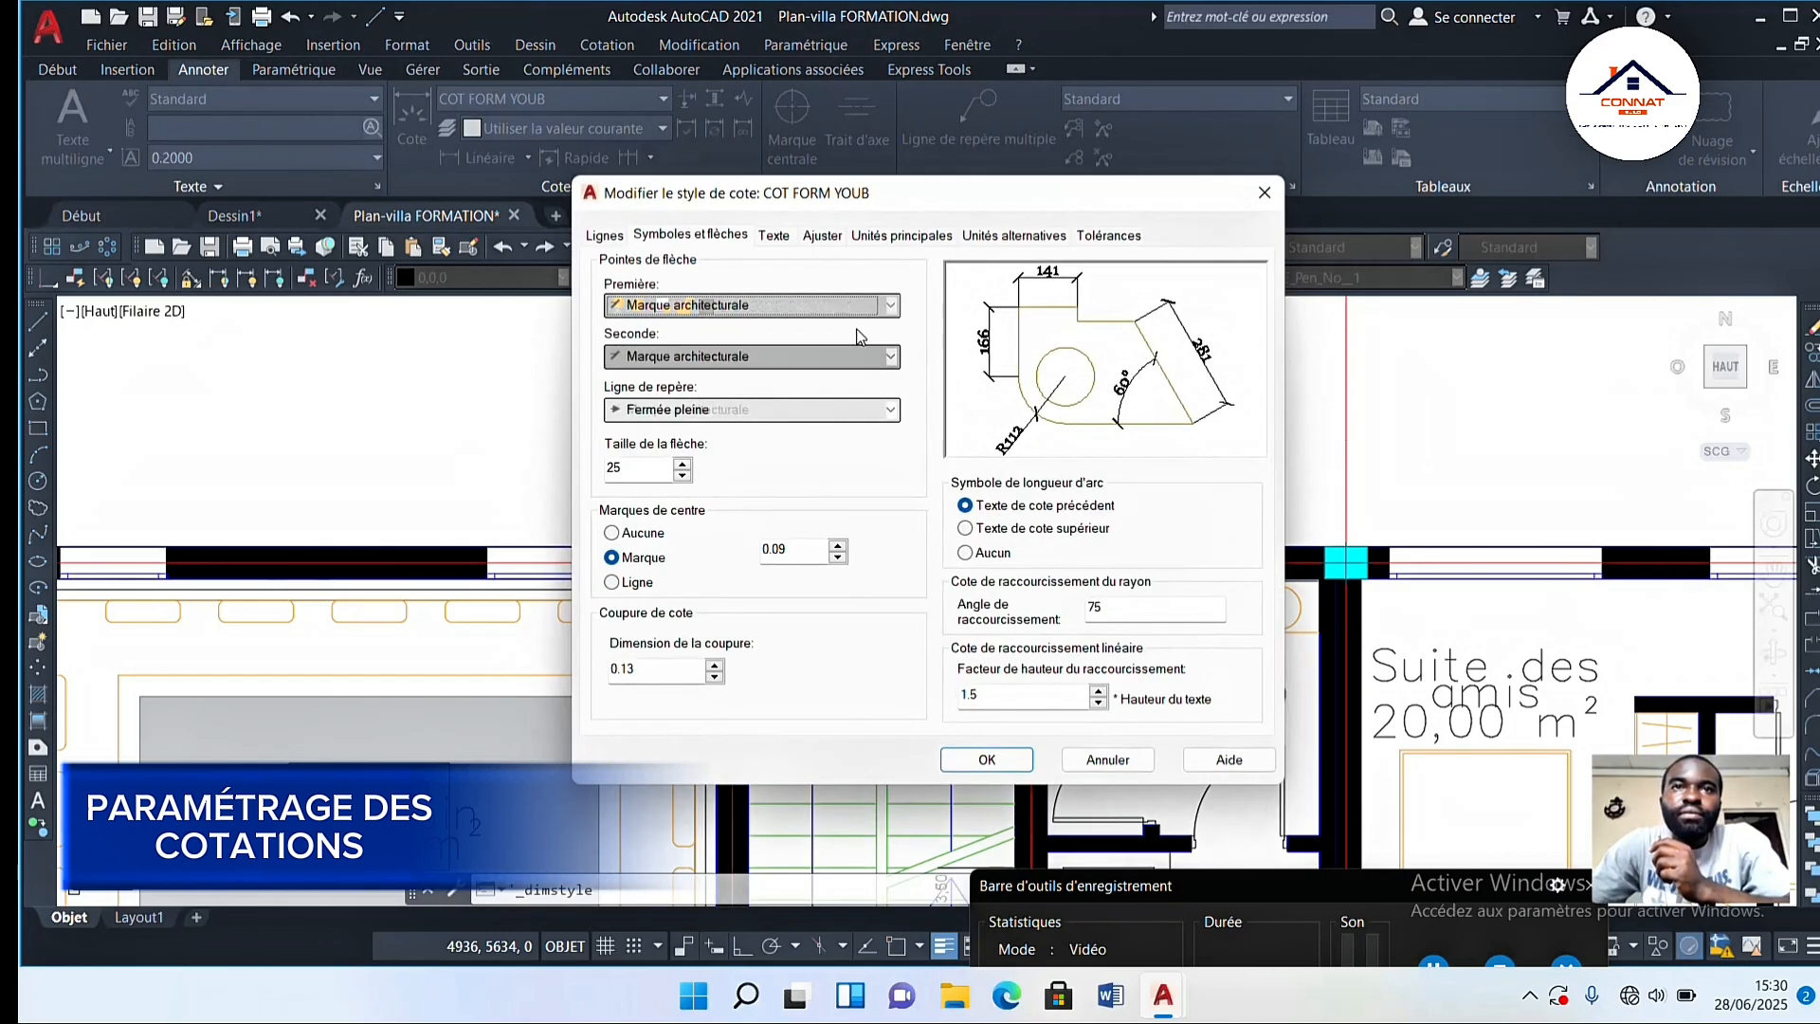
click(609, 238)
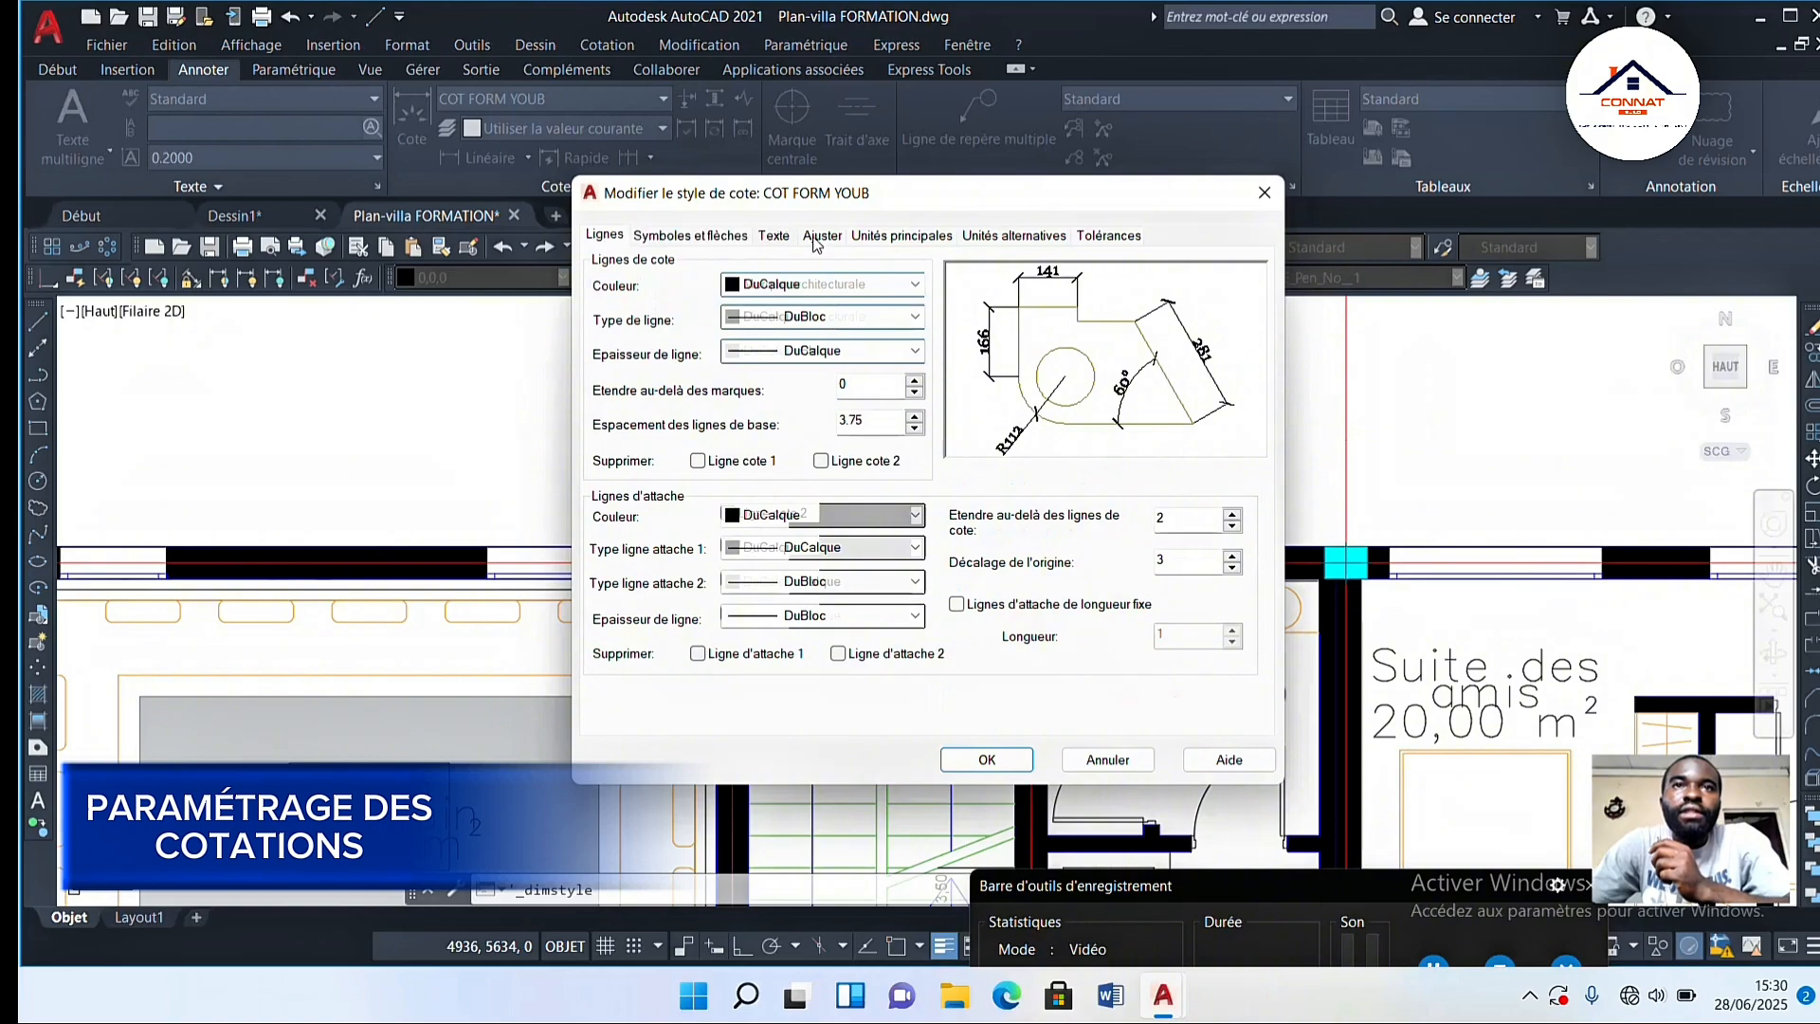
click(772, 236)
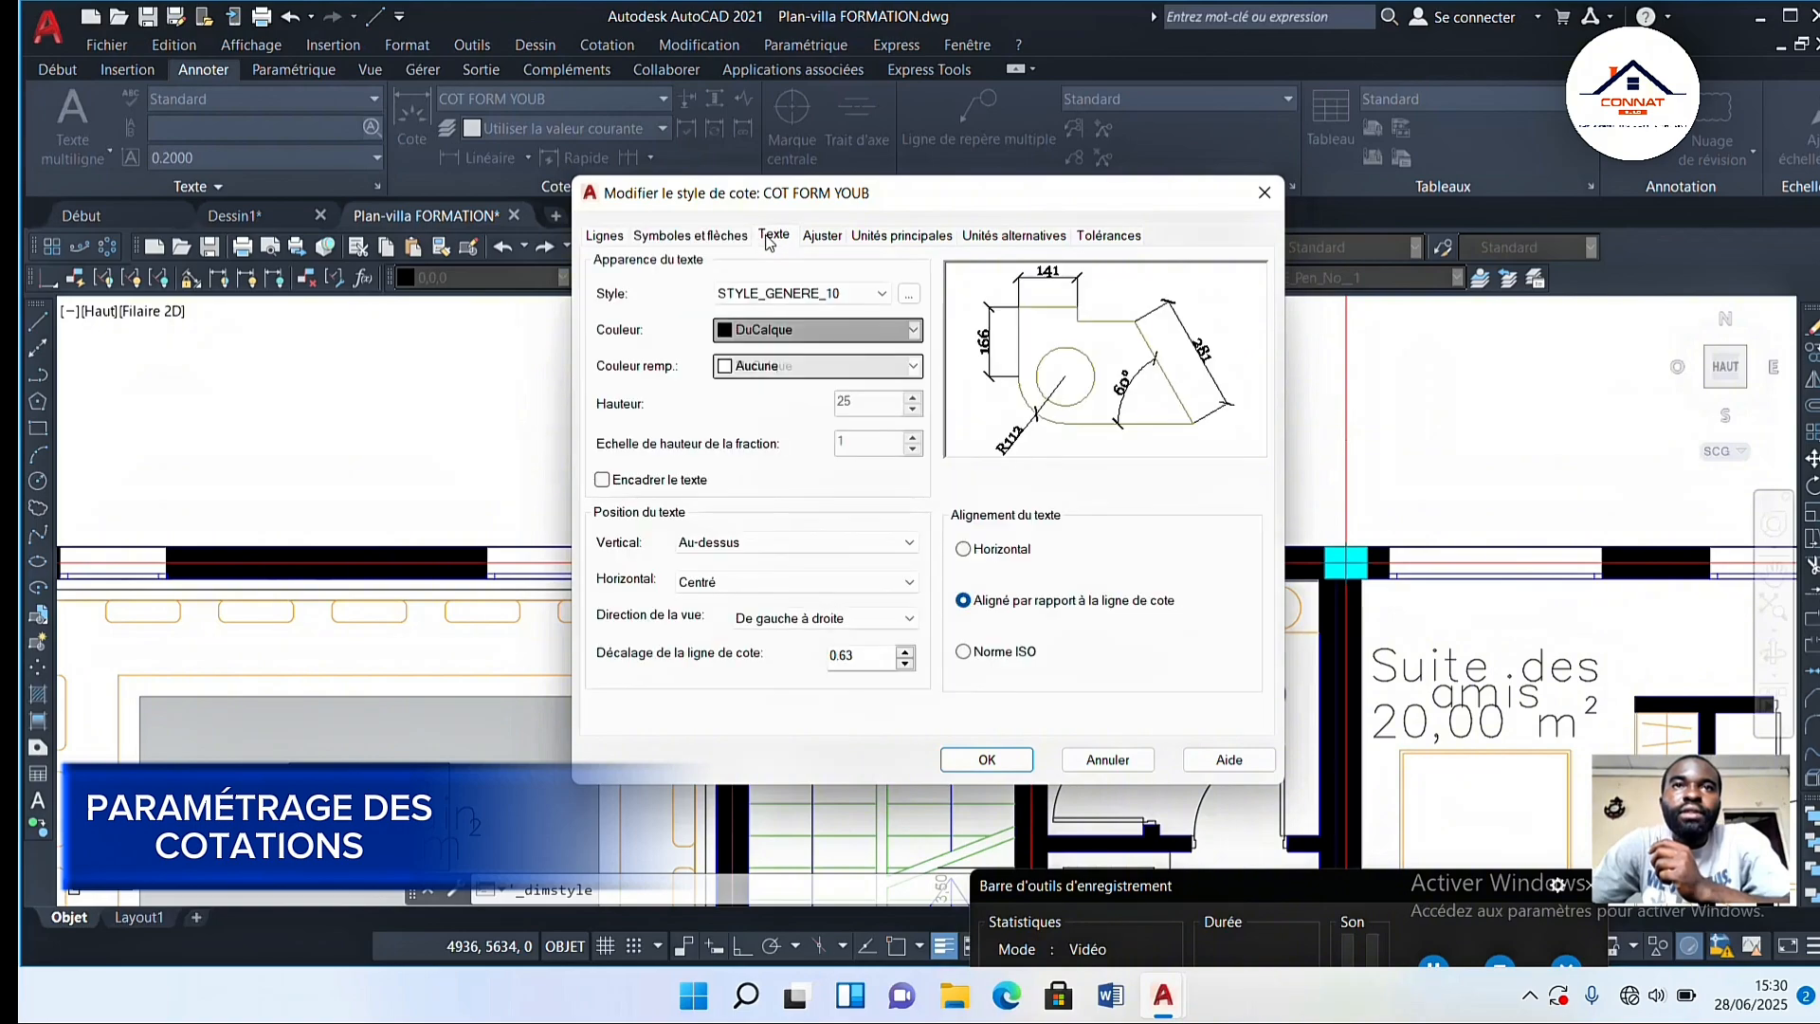
click(912, 292)
click(1073, 501)
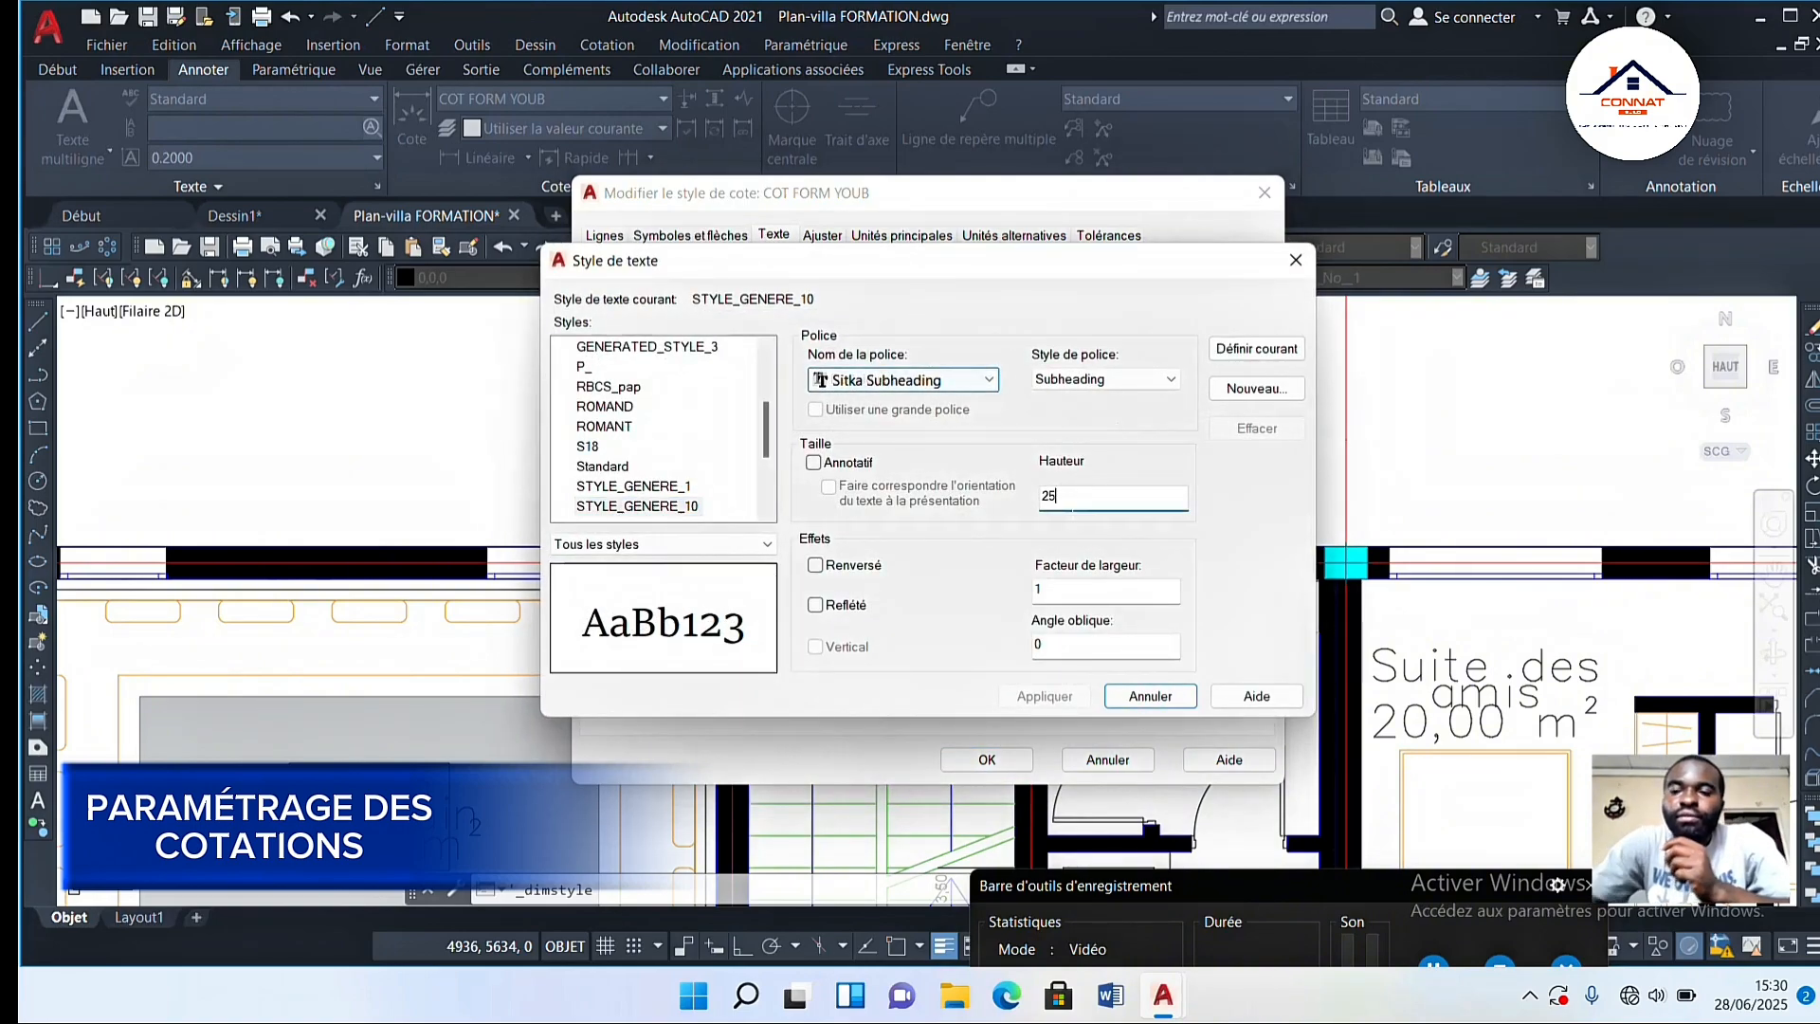
key(BackSpace)
key(BackSpace)
text(35)
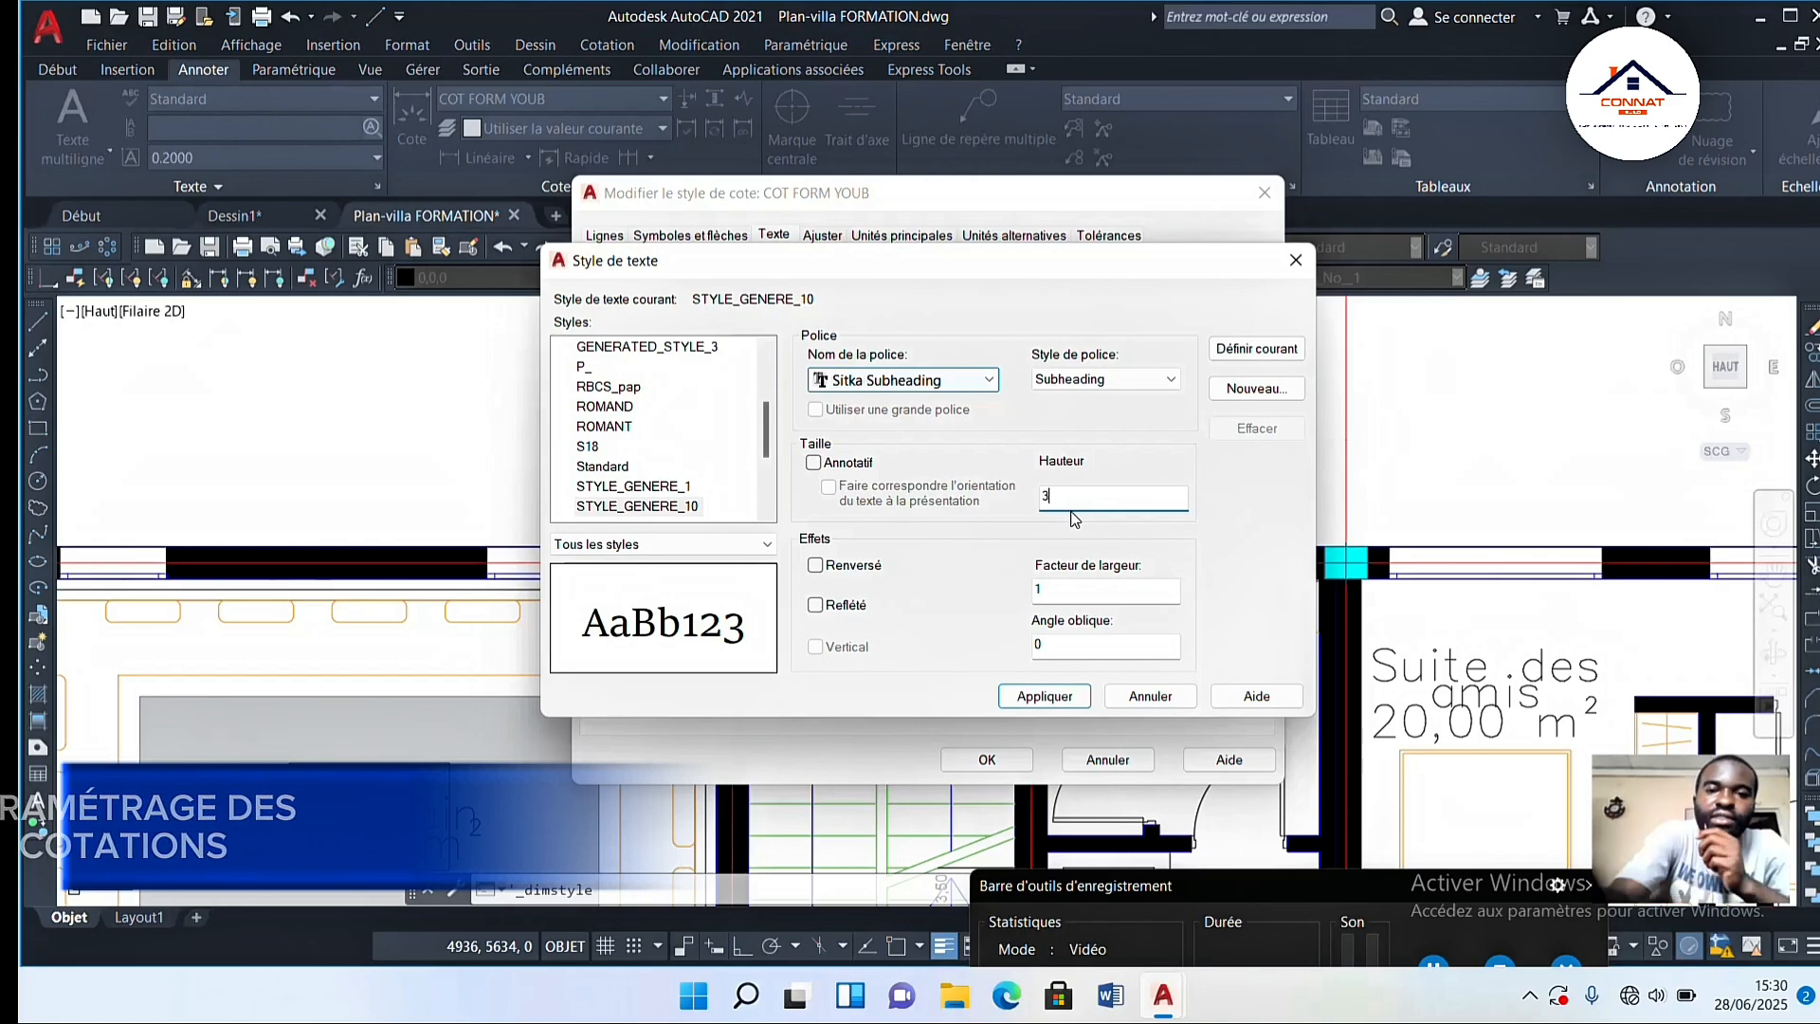
click(1044, 697)
click(1151, 700)
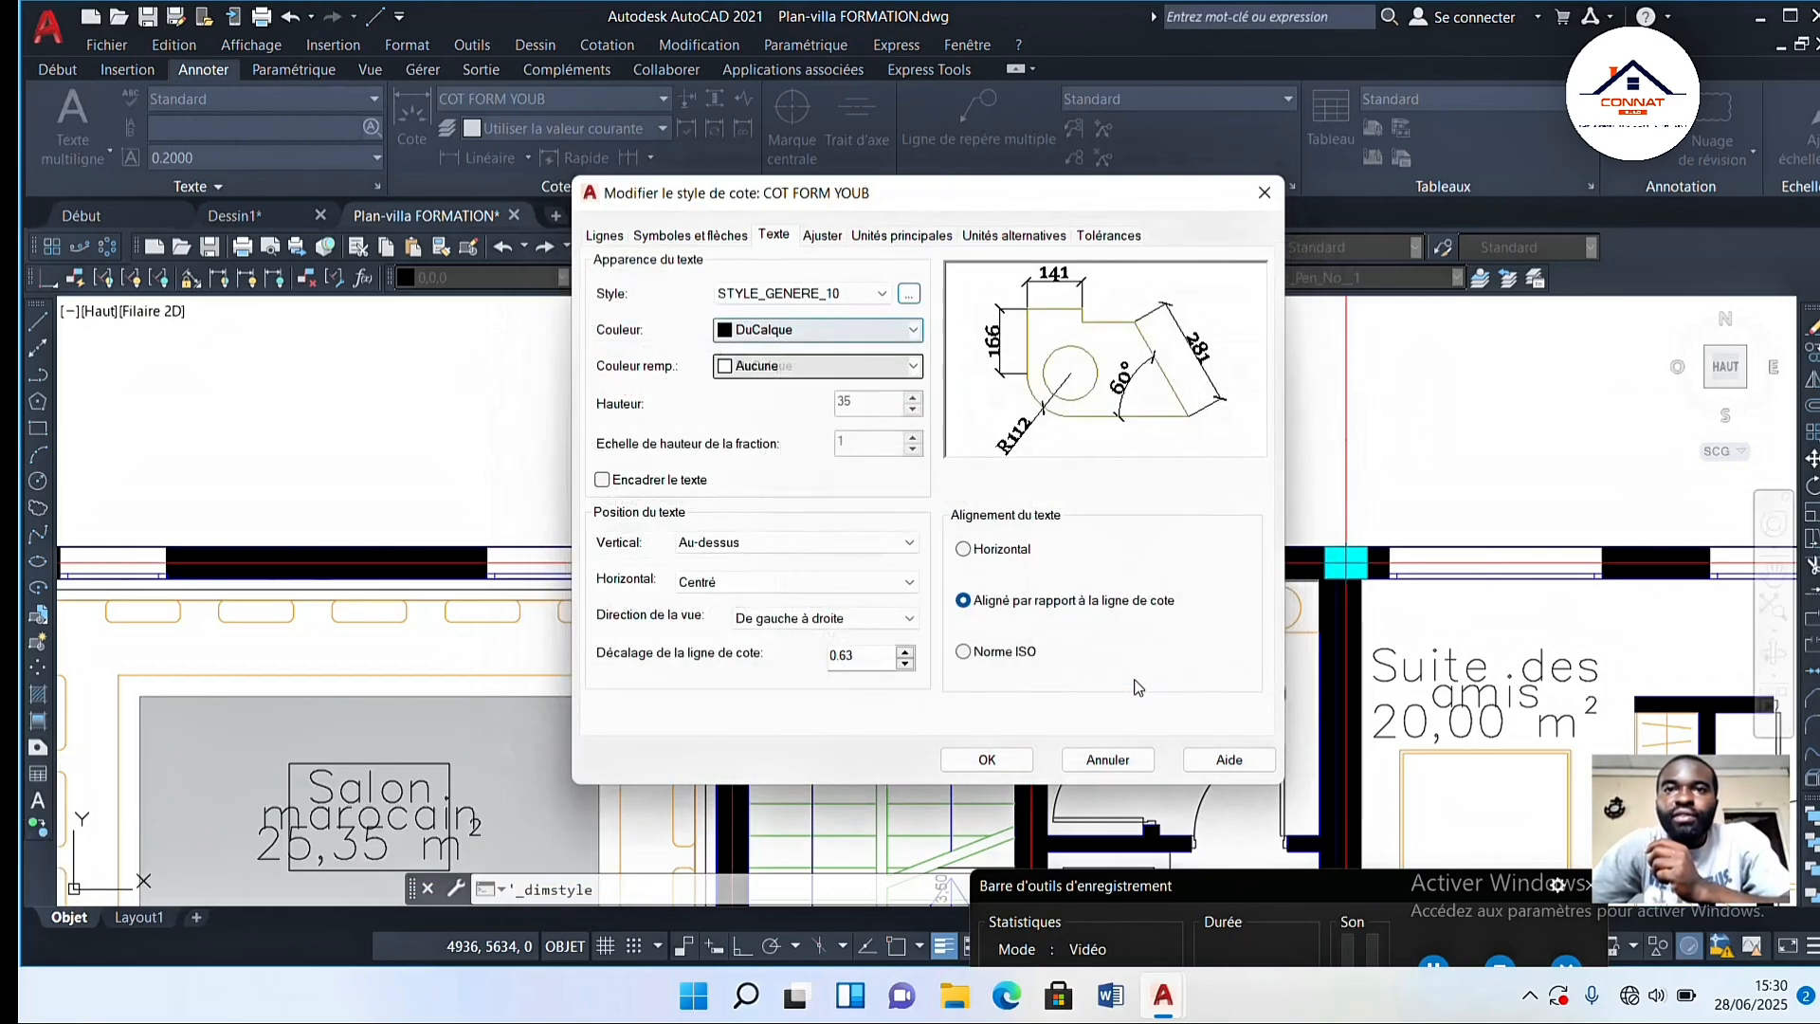
Step: Set the COT FORM YOUB arrow size to 30, make the style current and close the dimension style manager
click(678, 237)
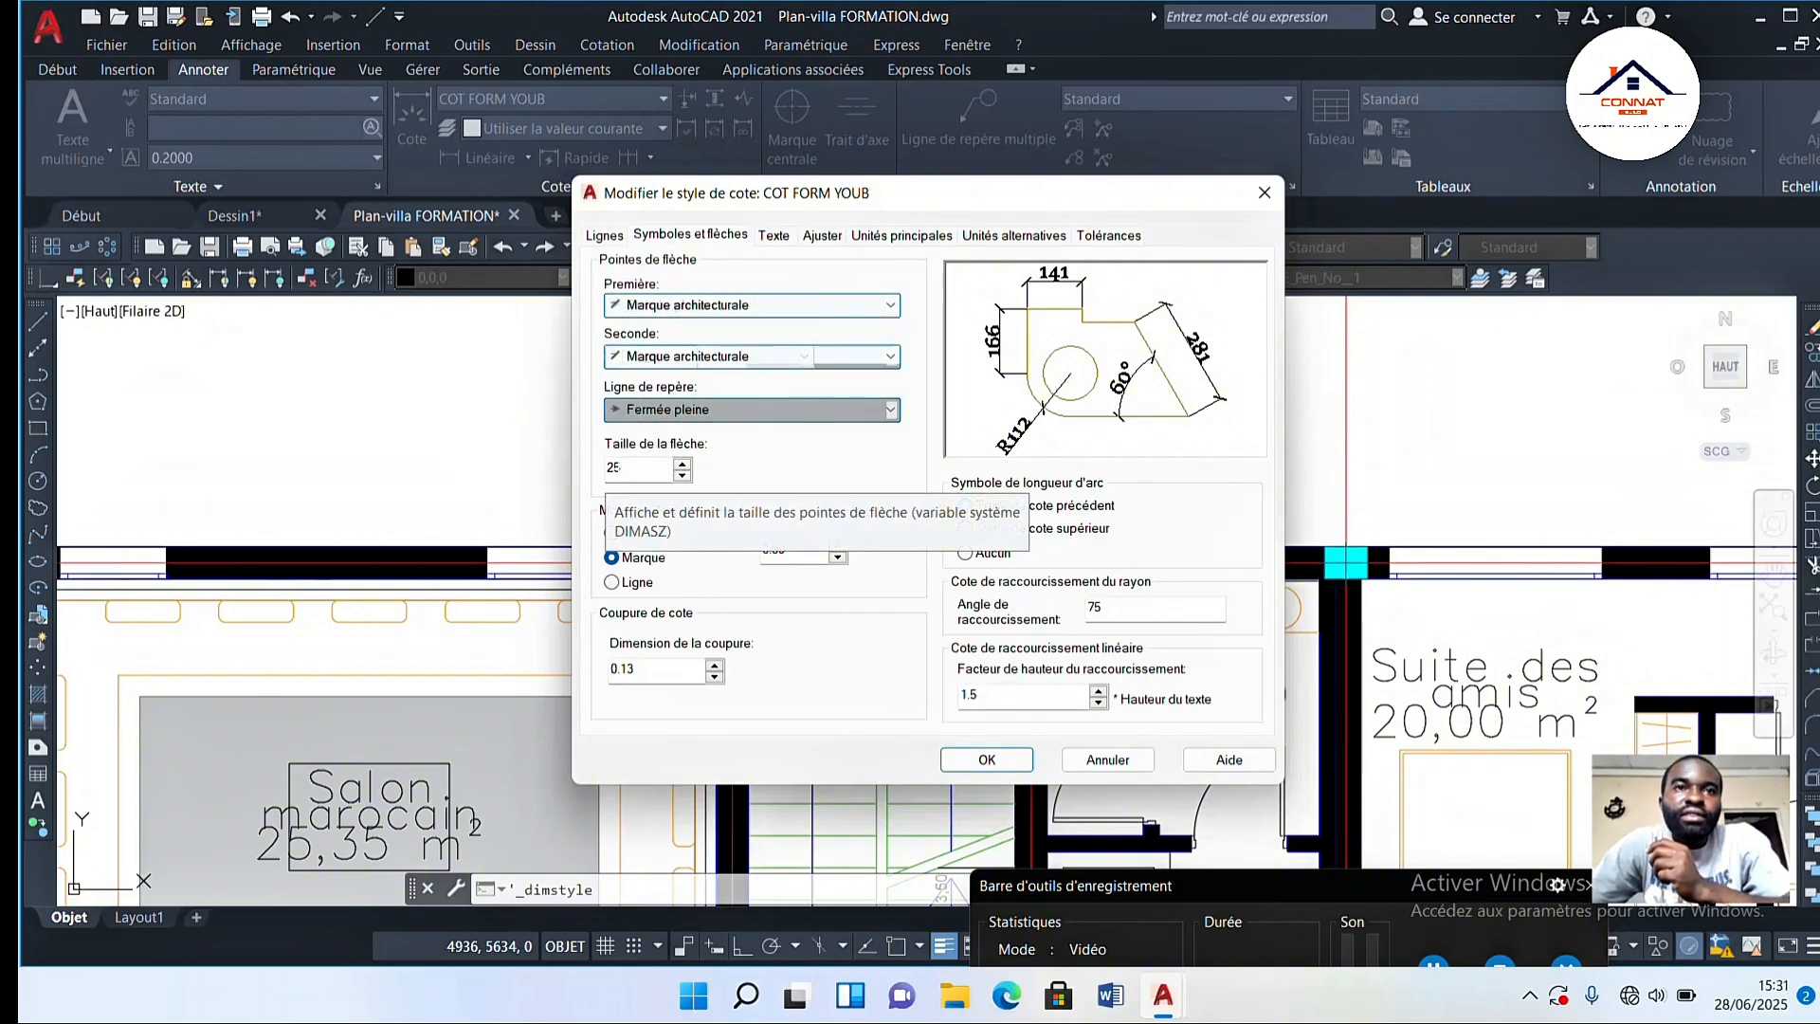
drag(624, 470, 618, 472)
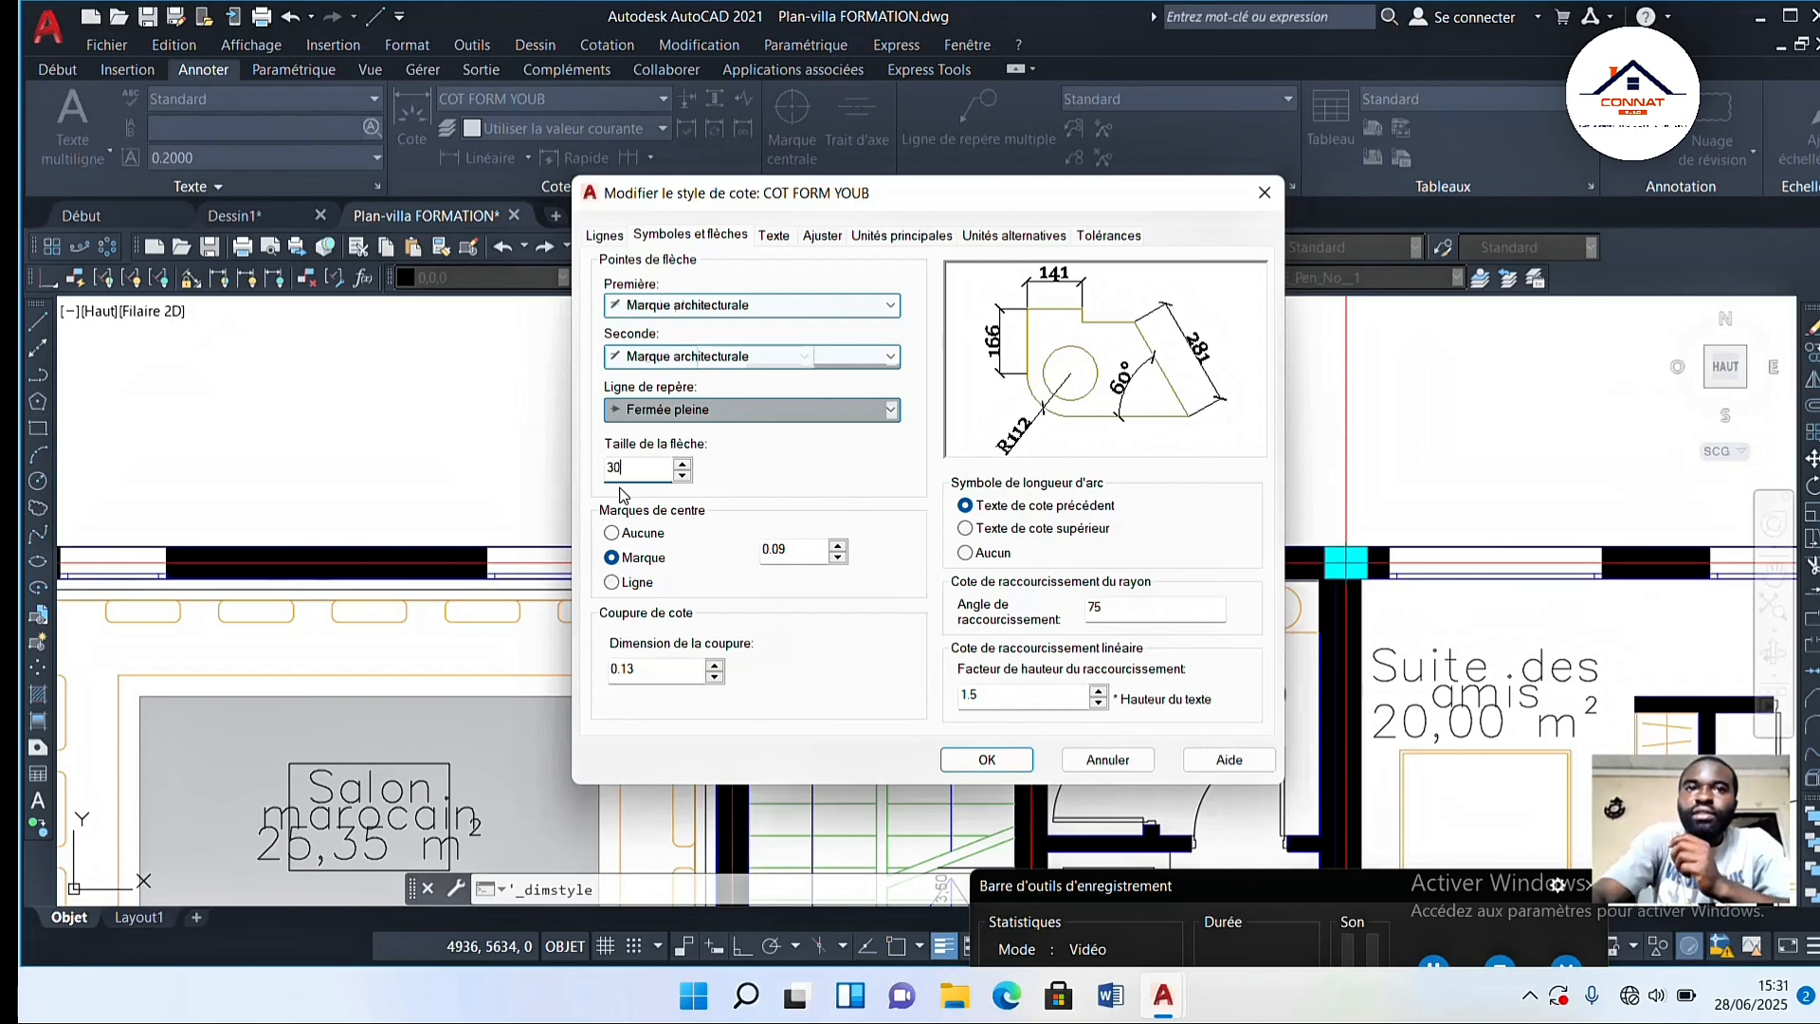
click(985, 764)
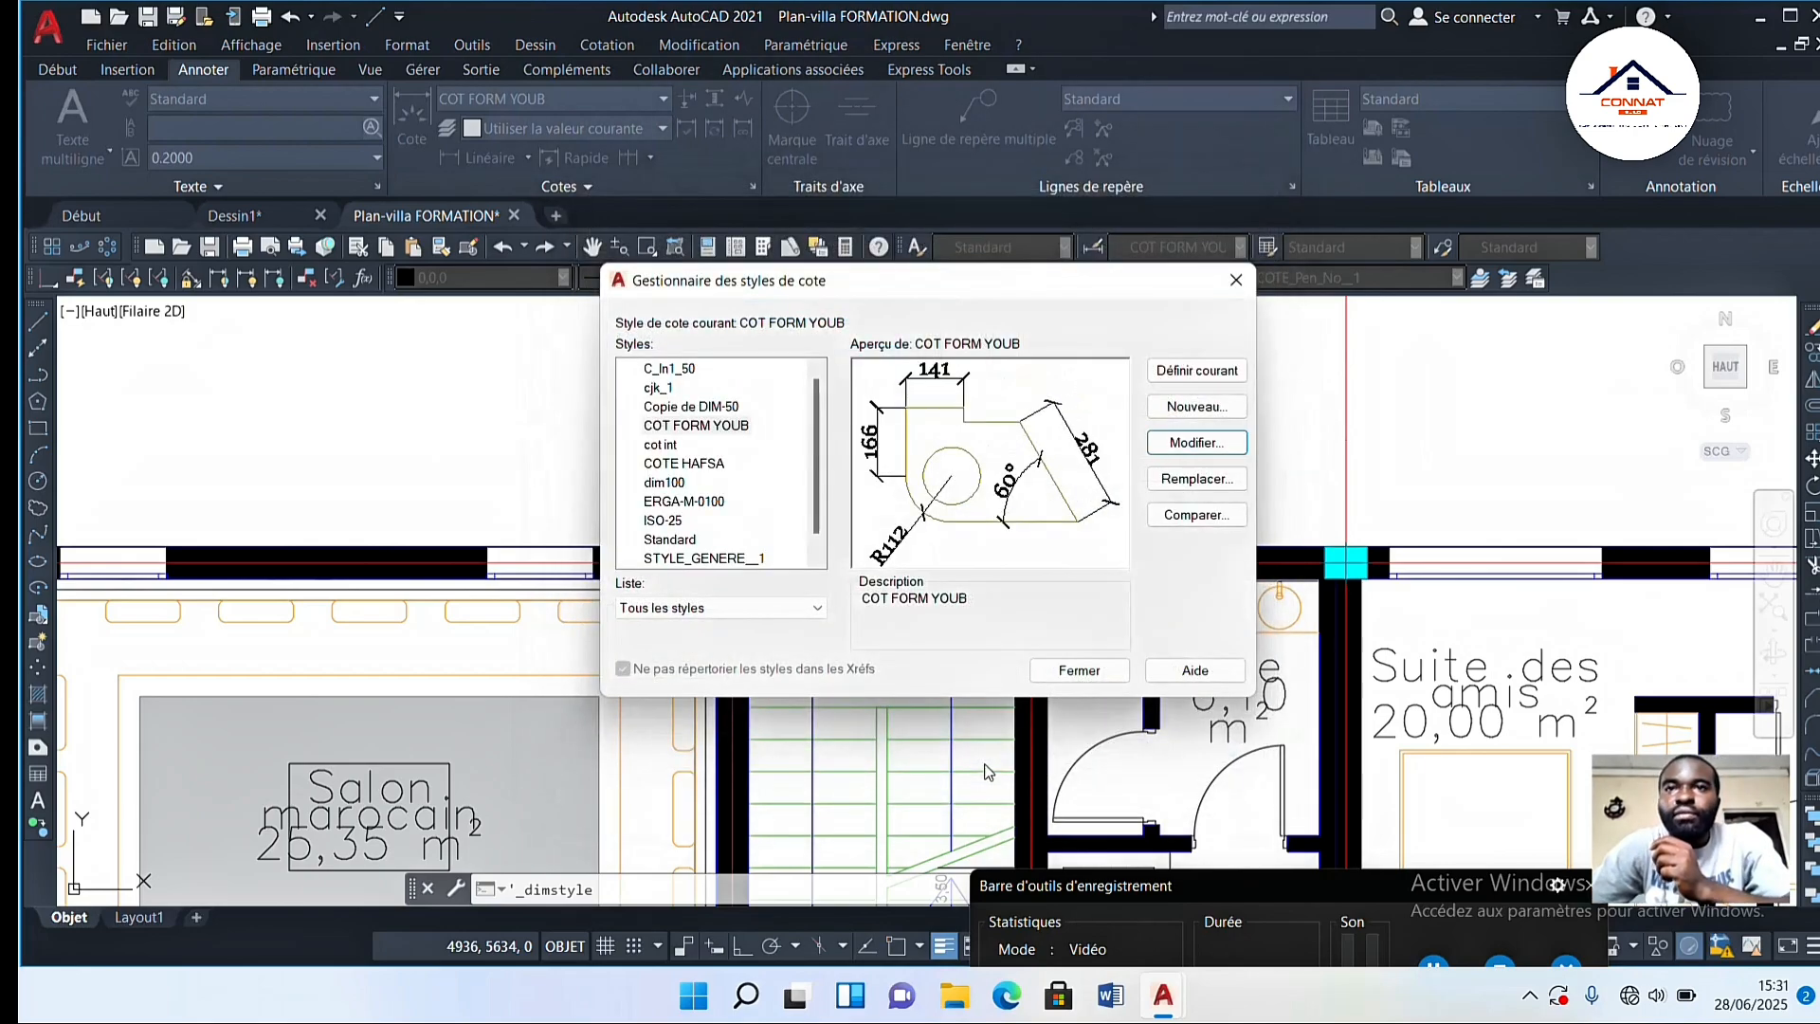
click(1191, 379)
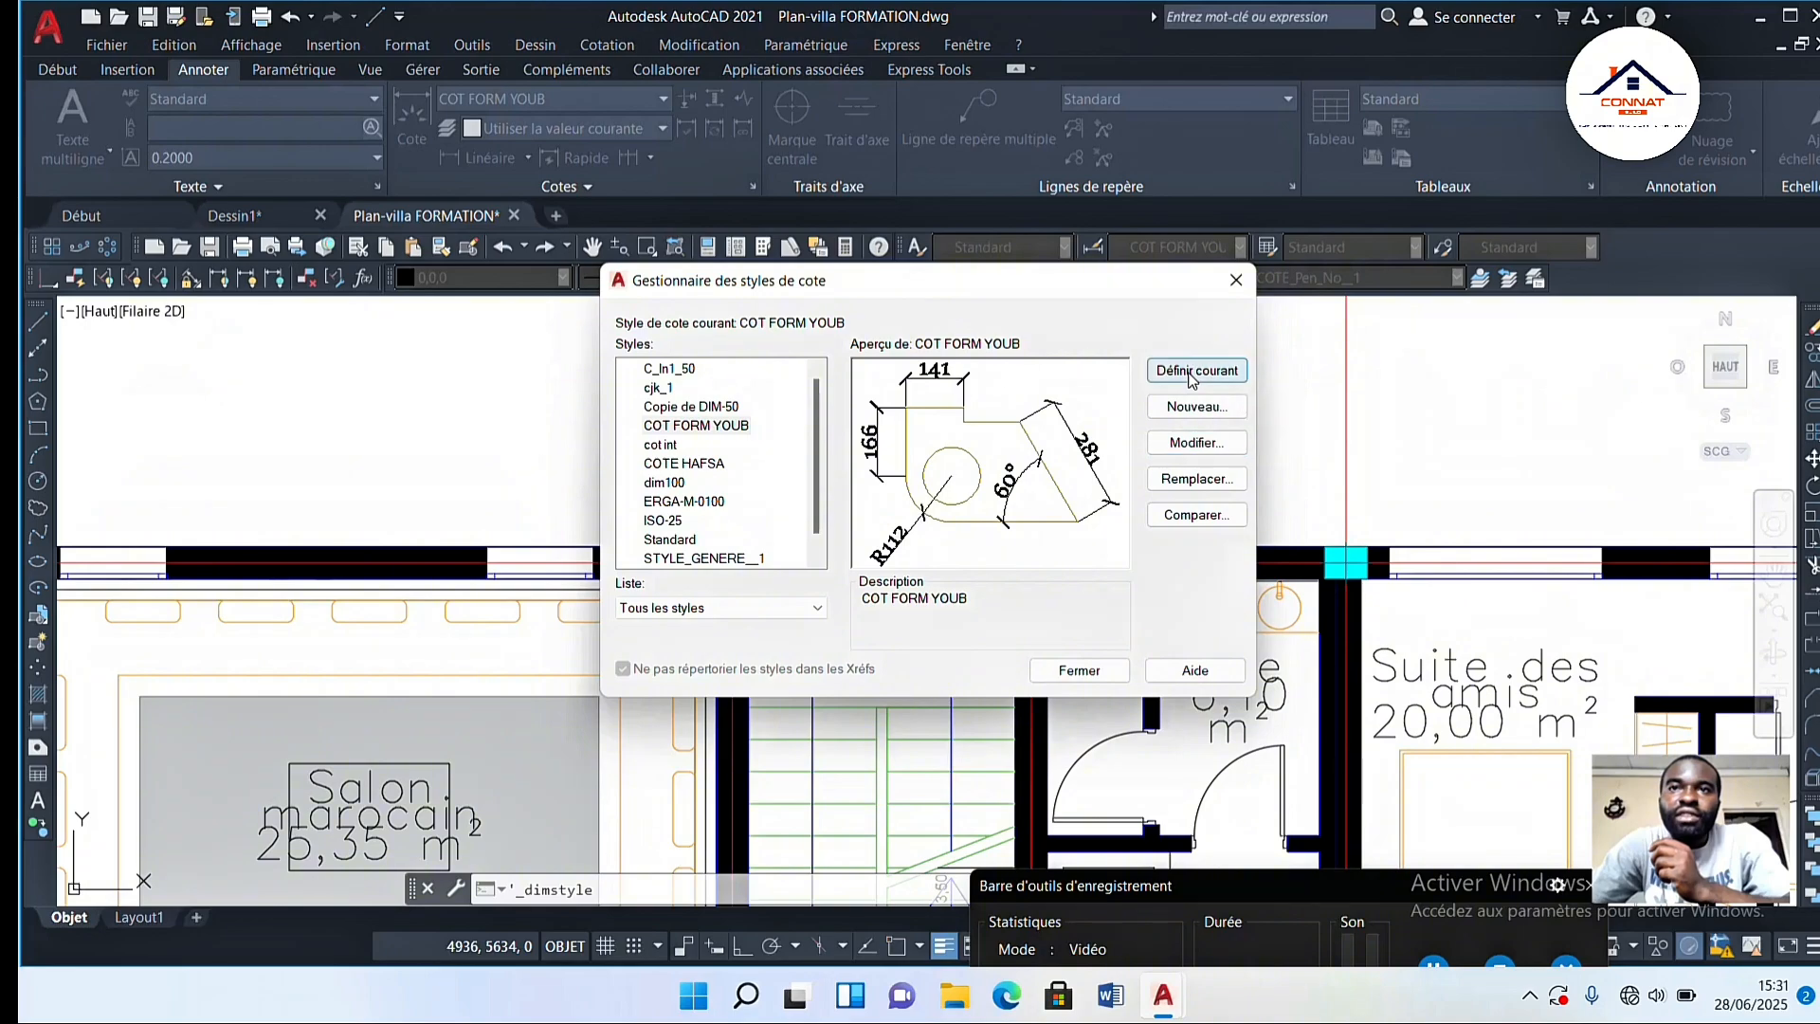
click(1078, 670)
Step: Switch from model space to the Layout1 paper space layout
scroll(891, 592, down, 4)
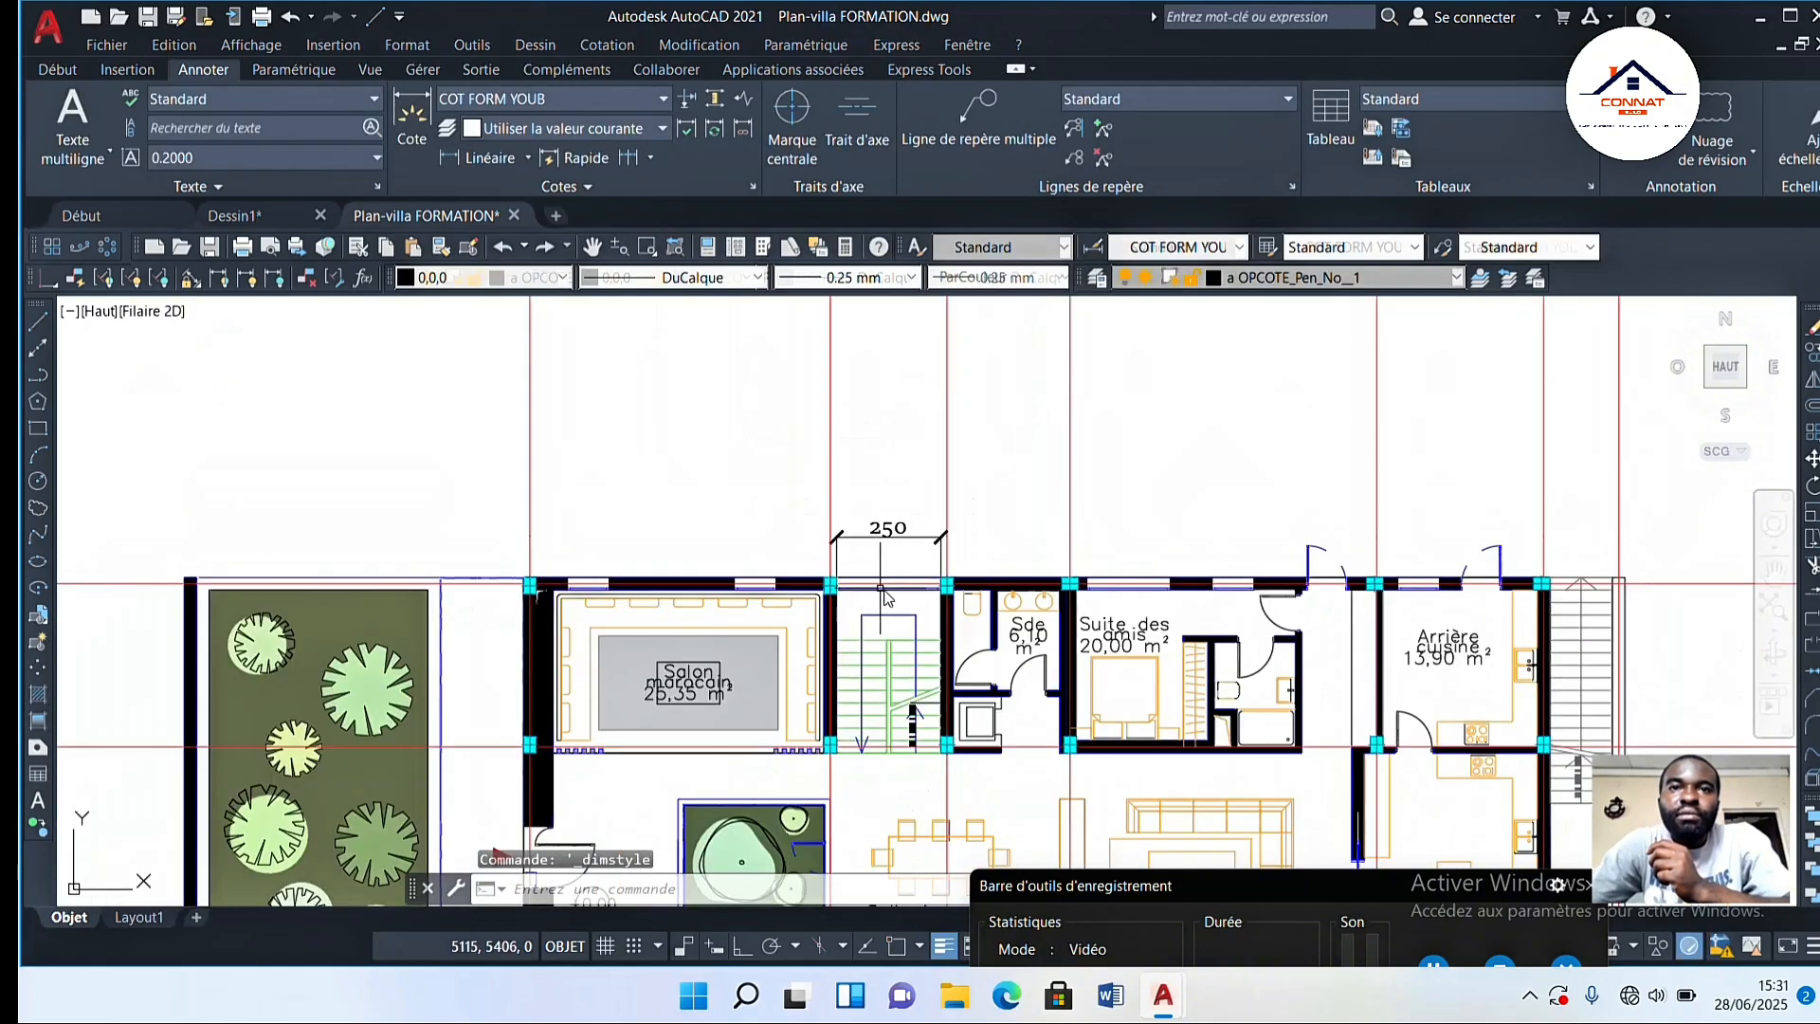
middle_drag(921, 608, 803, 566)
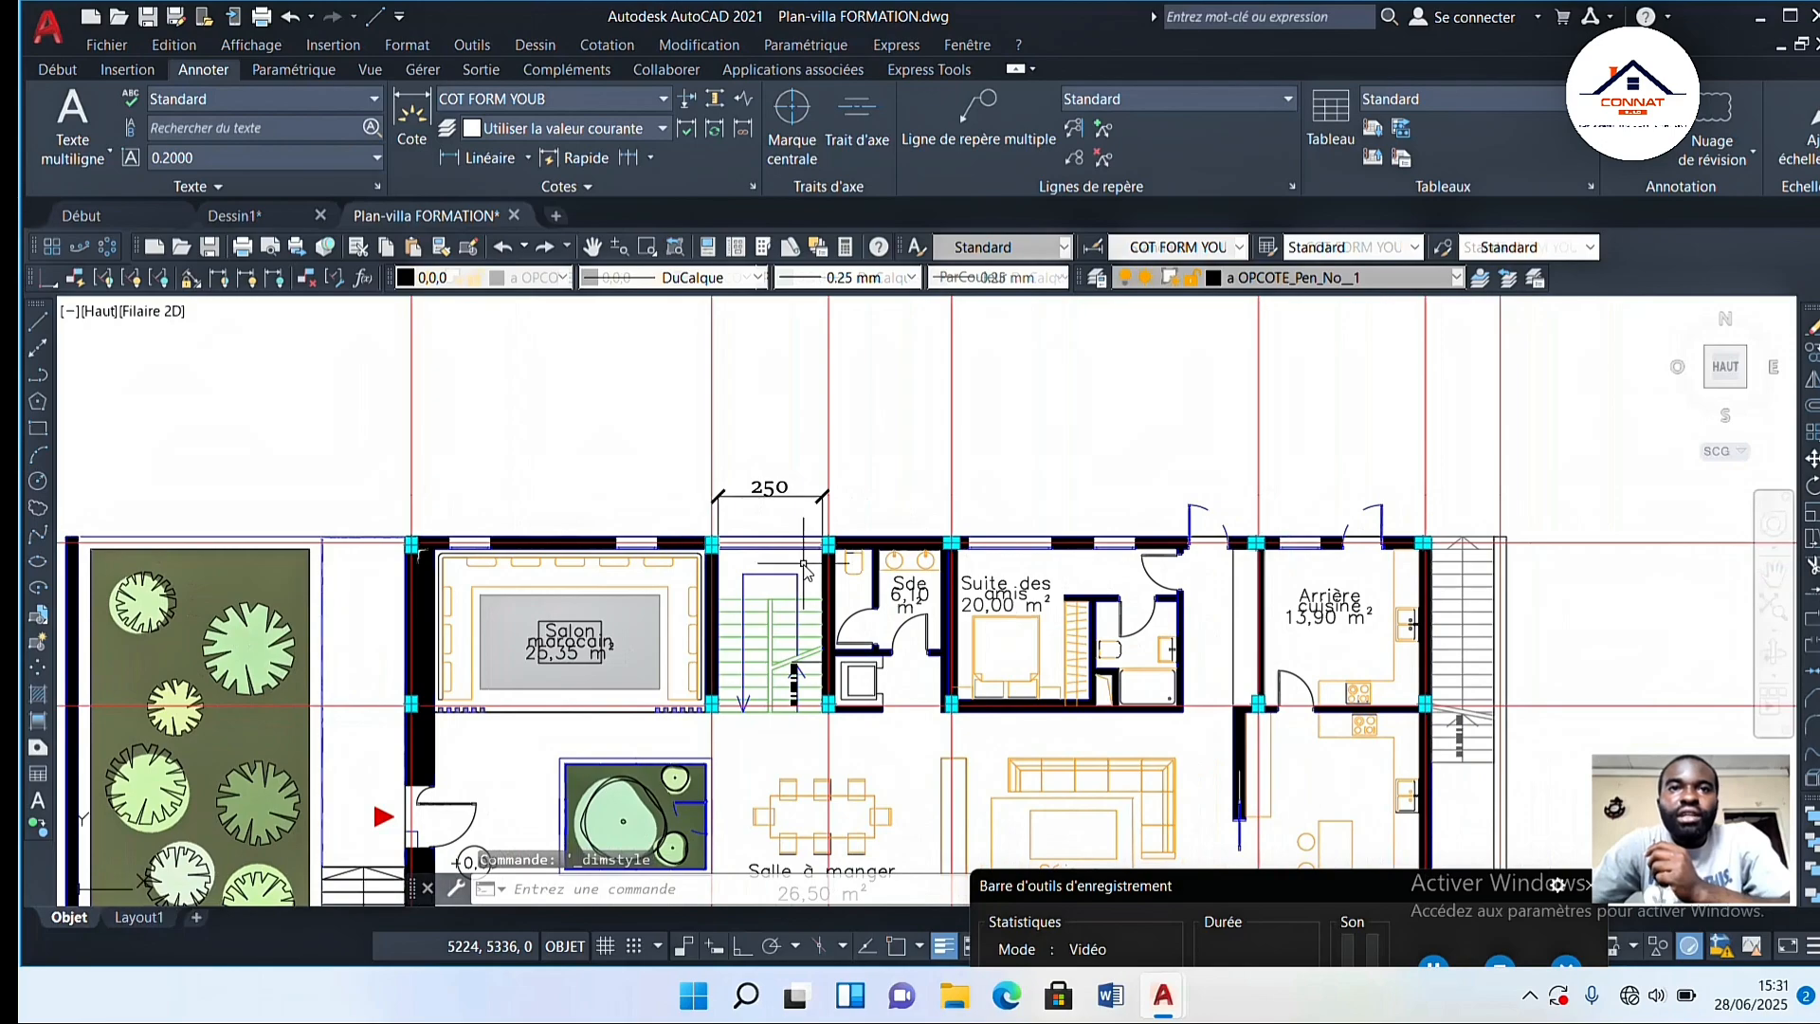
scroll(804, 566, down, 2)
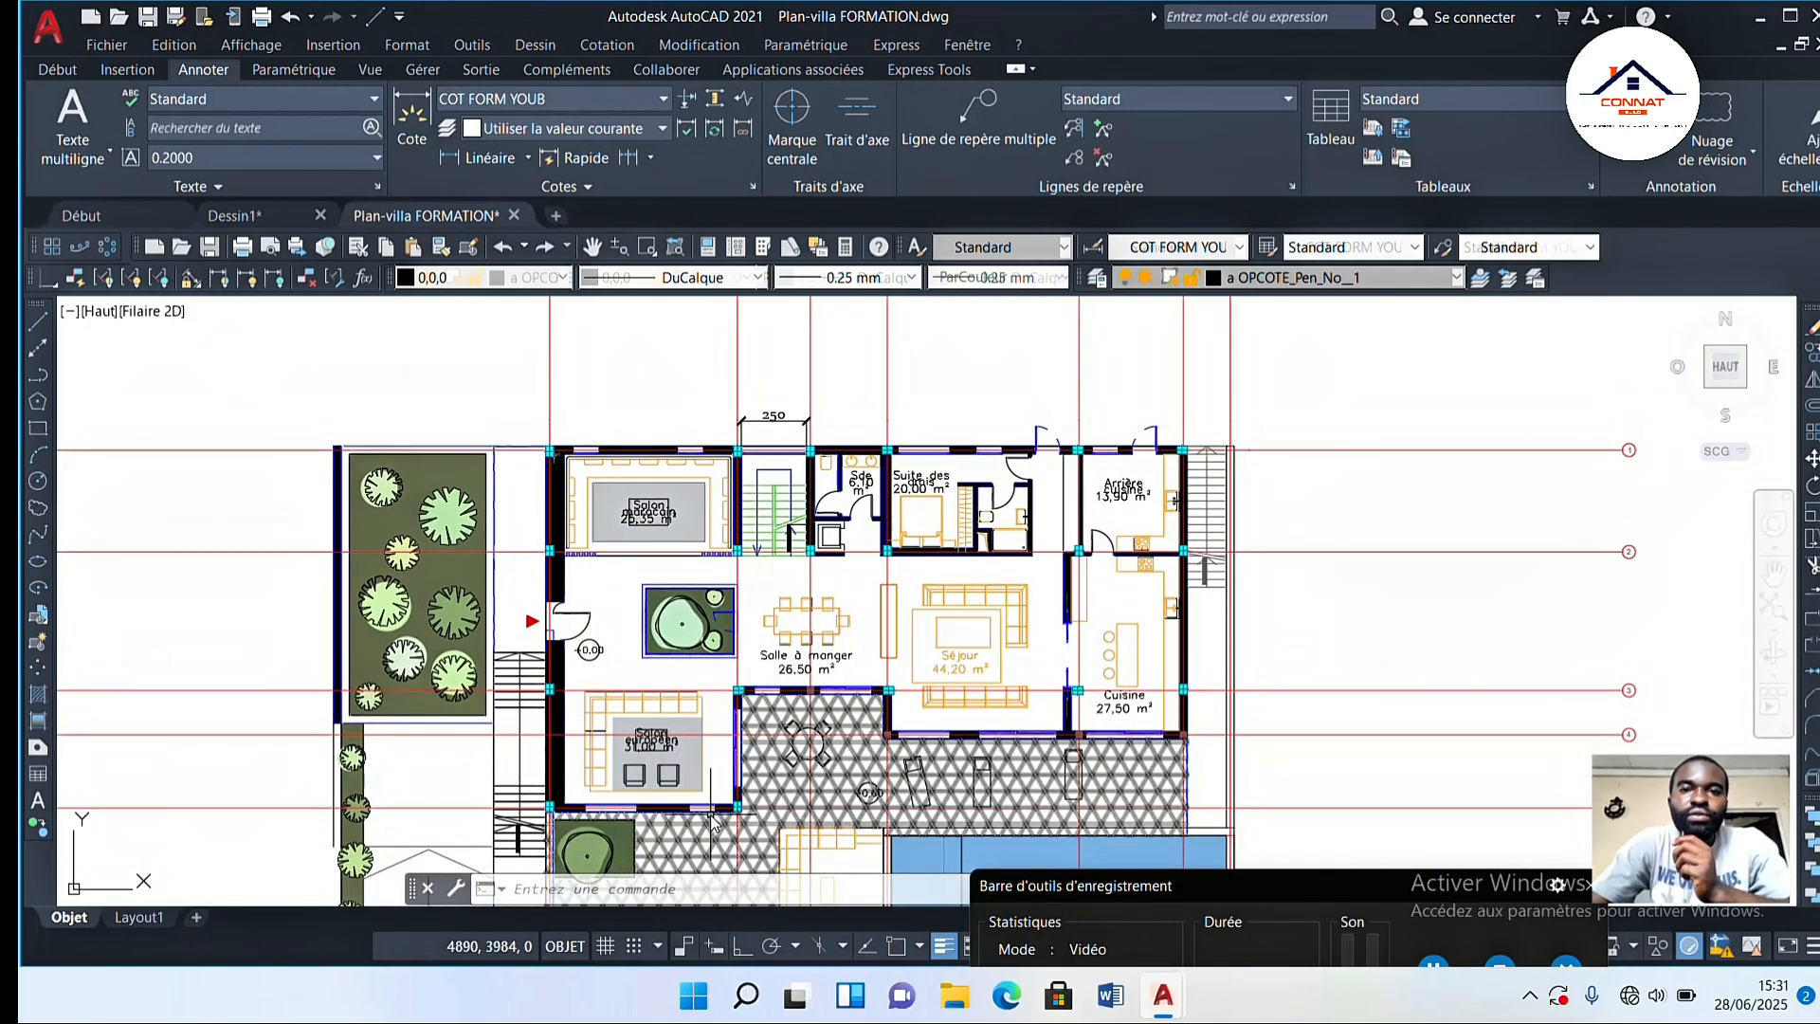
drag(1339, 888, 1391, 948)
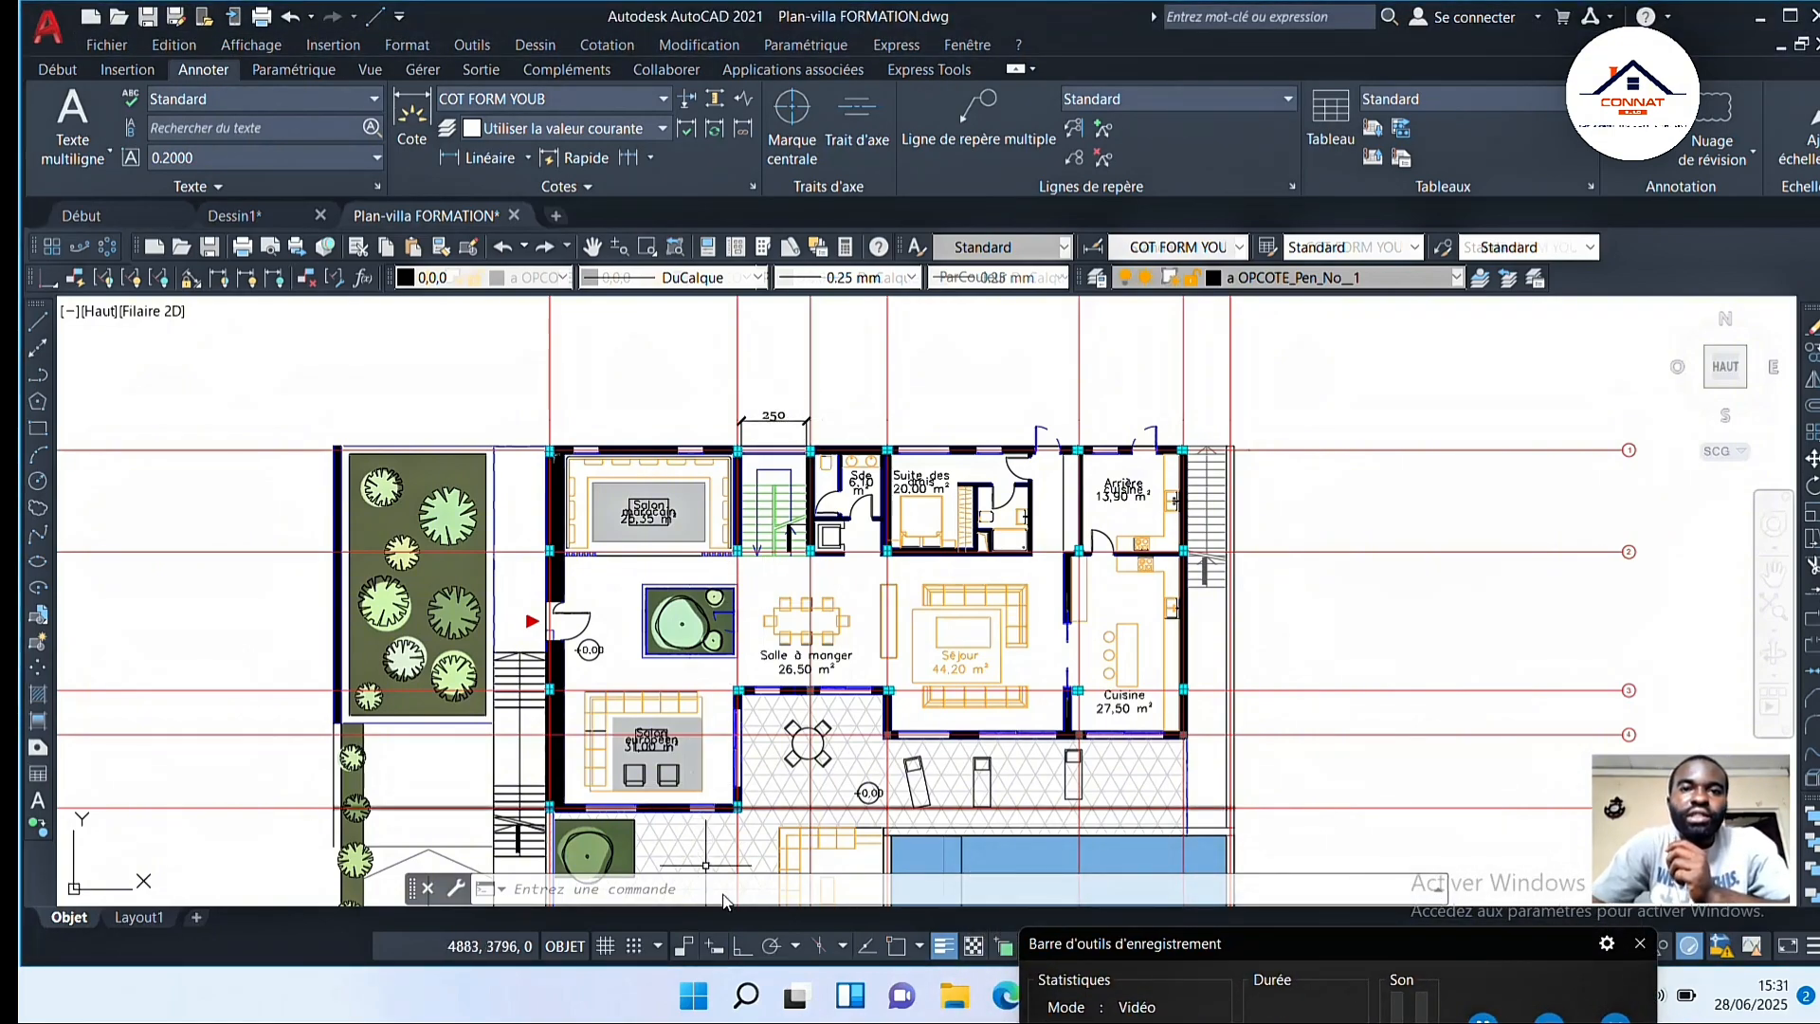
click(566, 948)
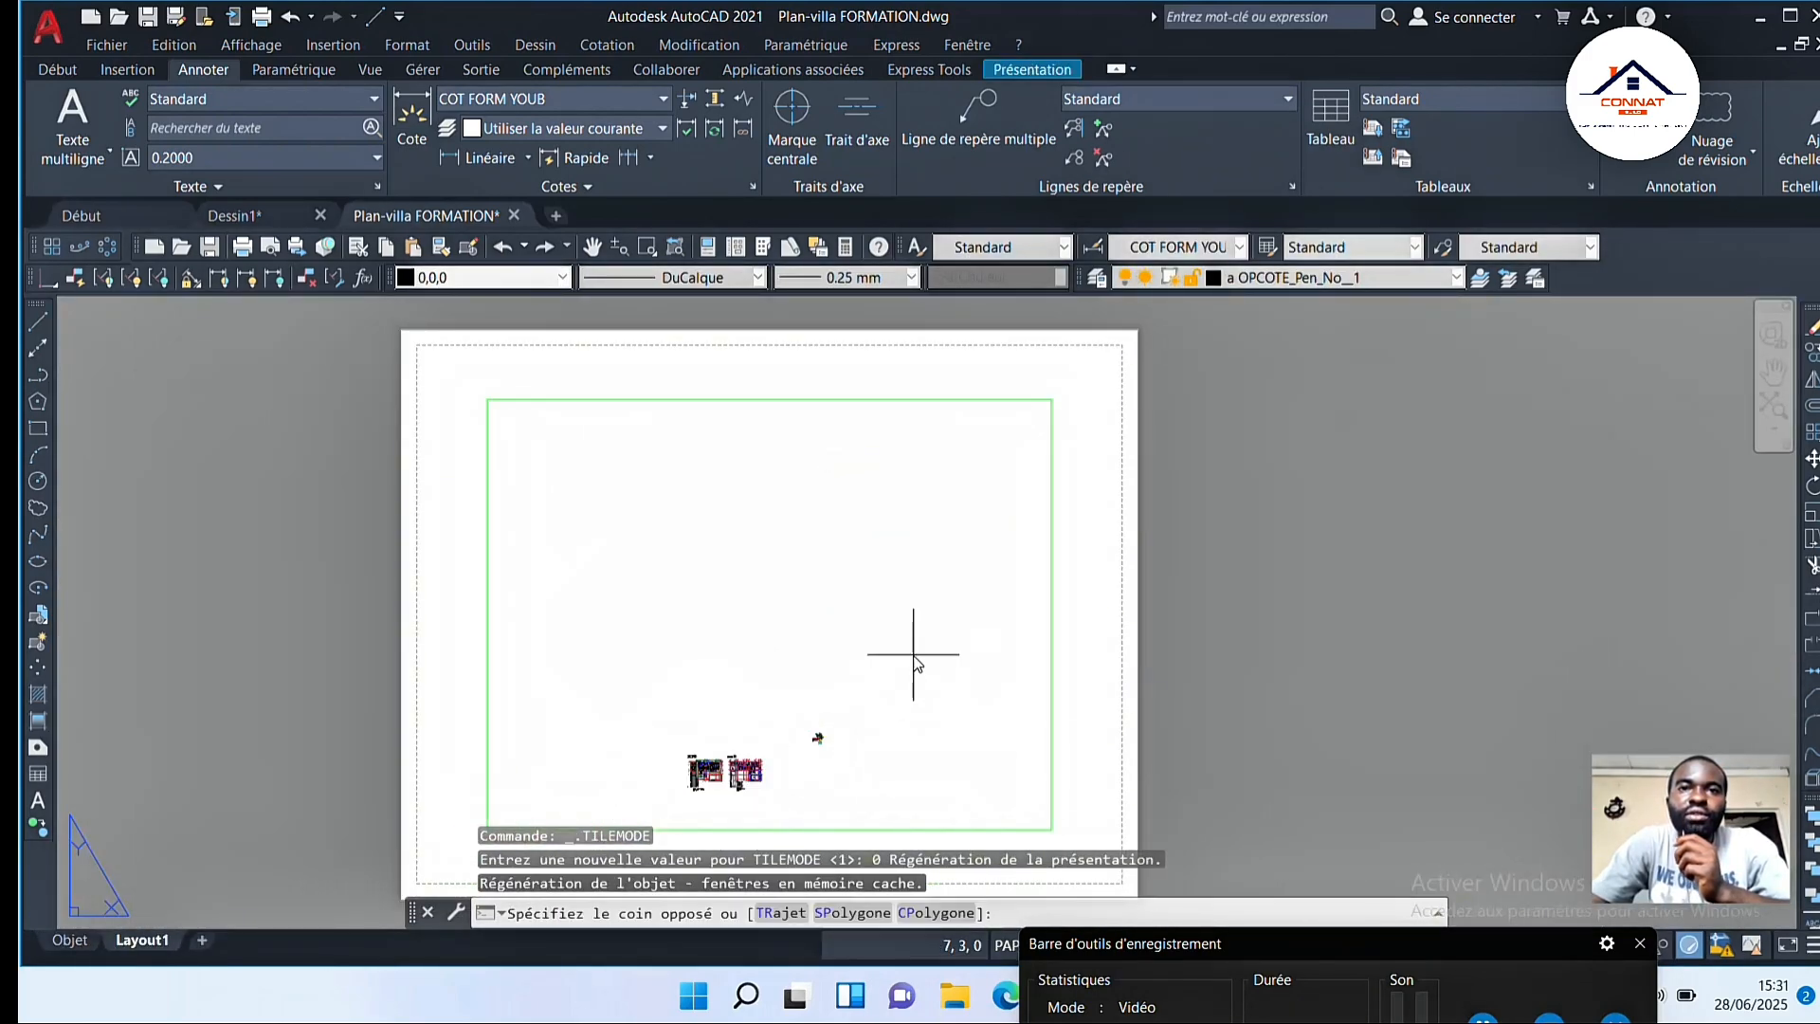
Step: Activate the viewport in Layout1 and frame the villa floor plan so it fills the viewport
double_click(914, 650)
mouse_move(946, 609)
middle_down()
mouse_move(706, 737)
mouse_move(656, 737)
middle_up()
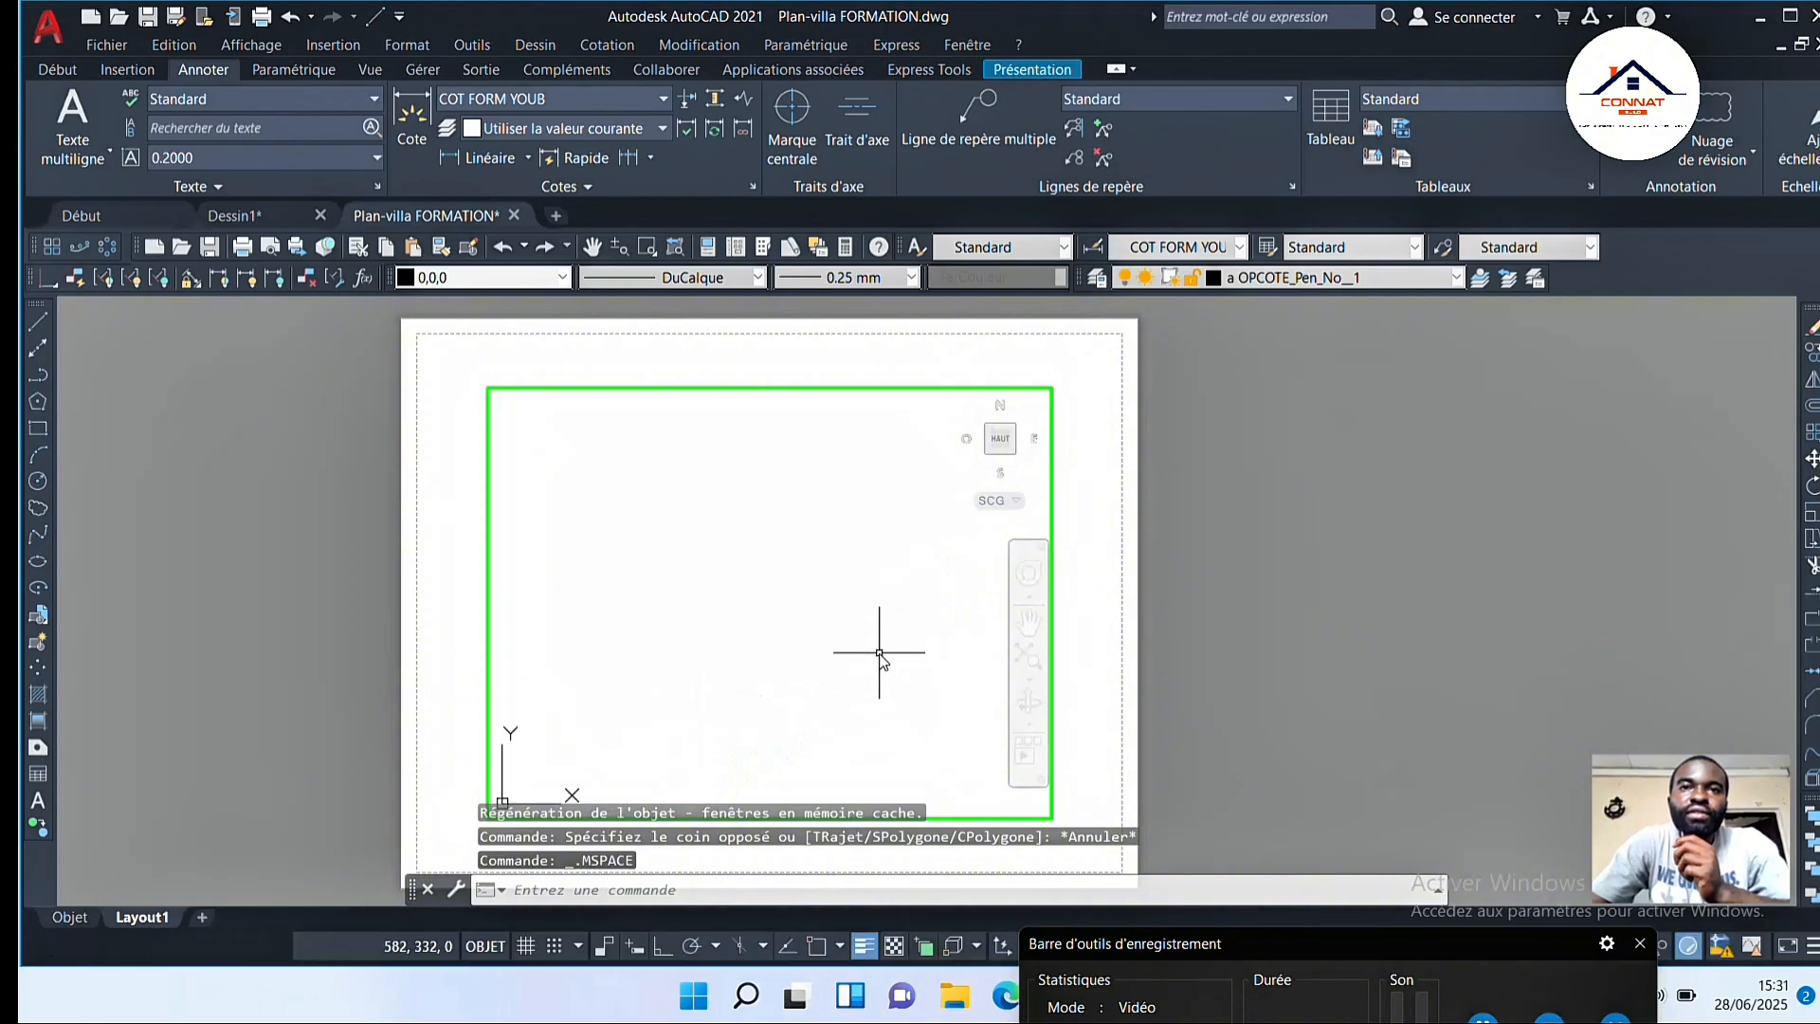
scroll(808, 677, down, 8)
middle_drag(839, 663, 616, 817)
mouse_move(791, 684)
middle_down()
mouse_move(649, 800)
mouse_move(797, 662)
middle_up()
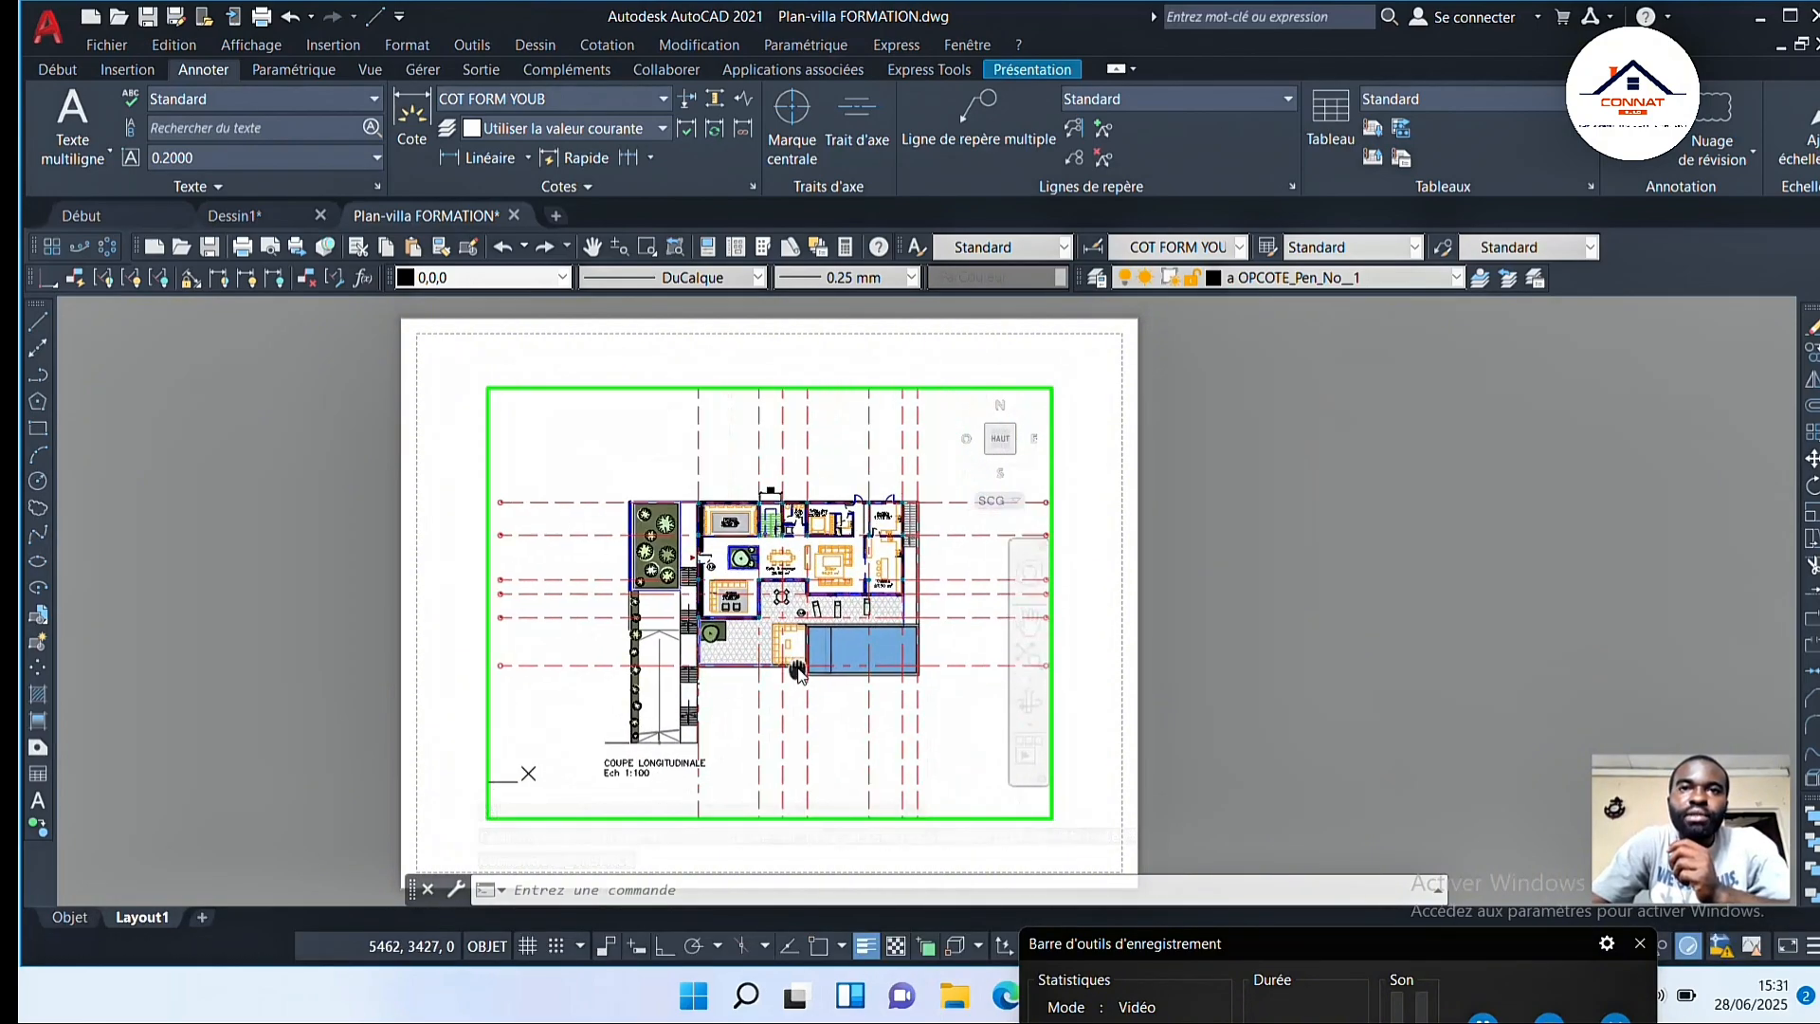
scroll(773, 630, up, 4)
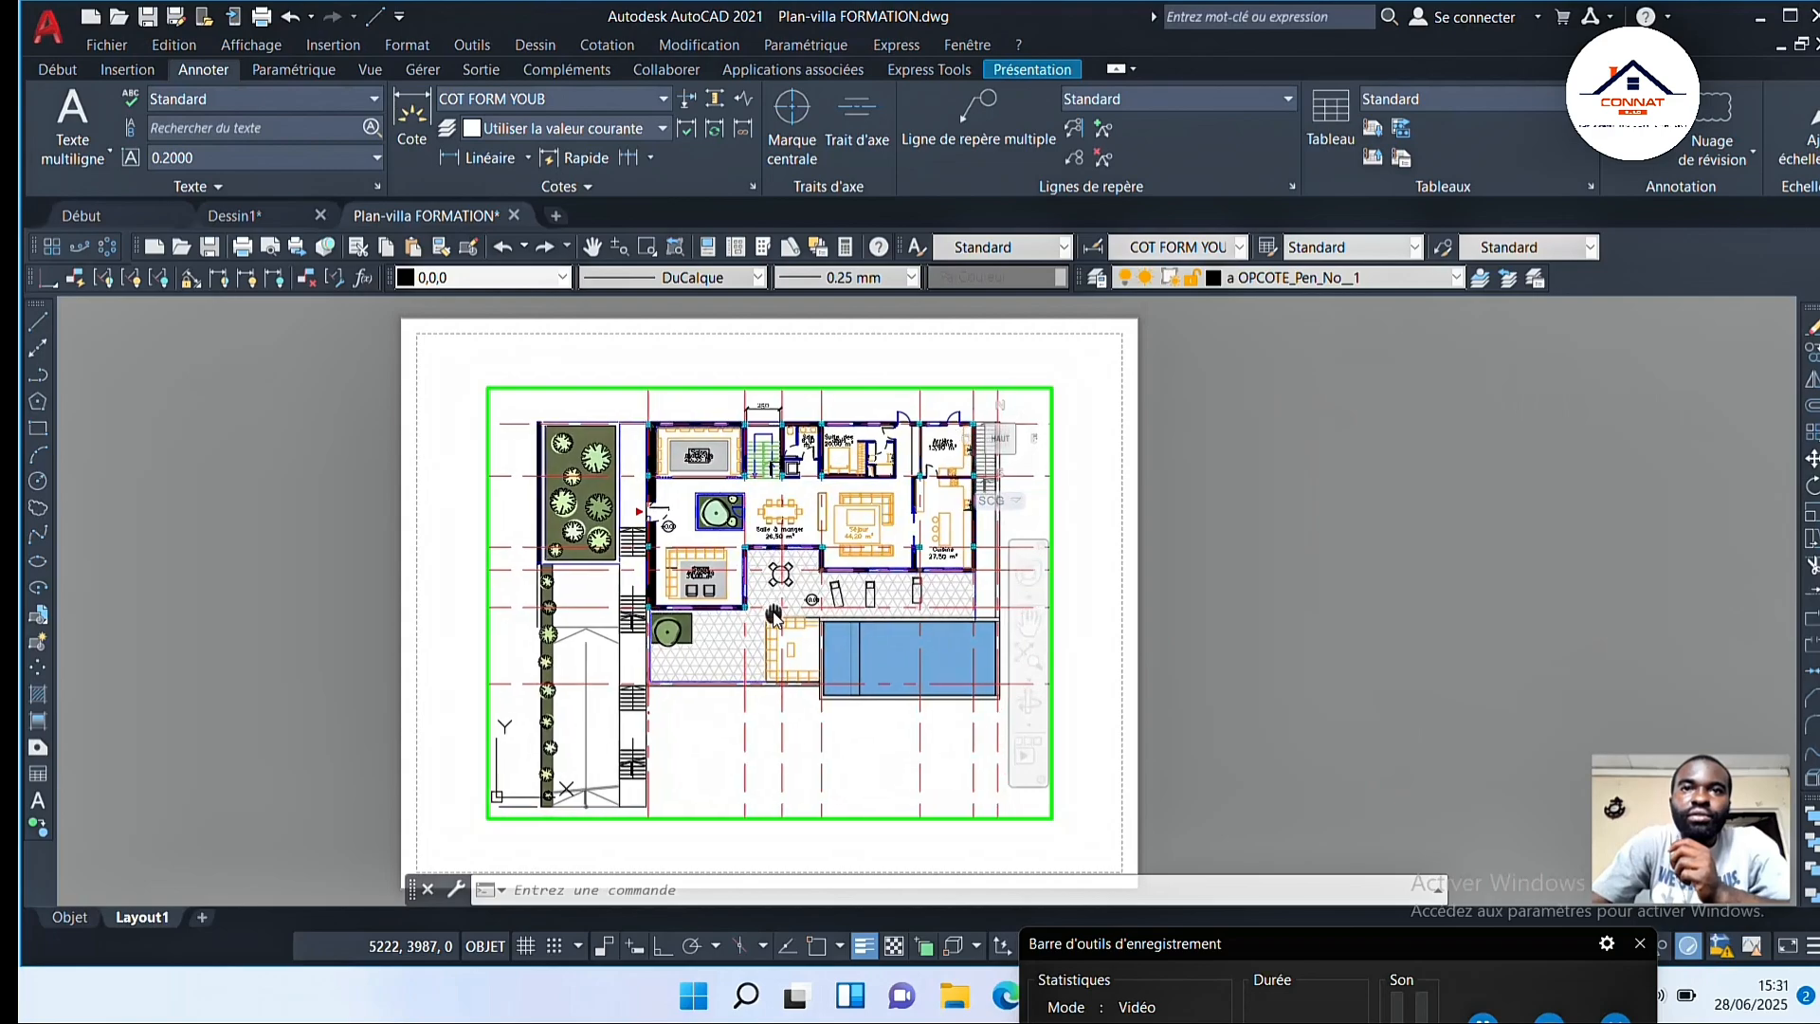
middle_drag(765, 621, 767, 623)
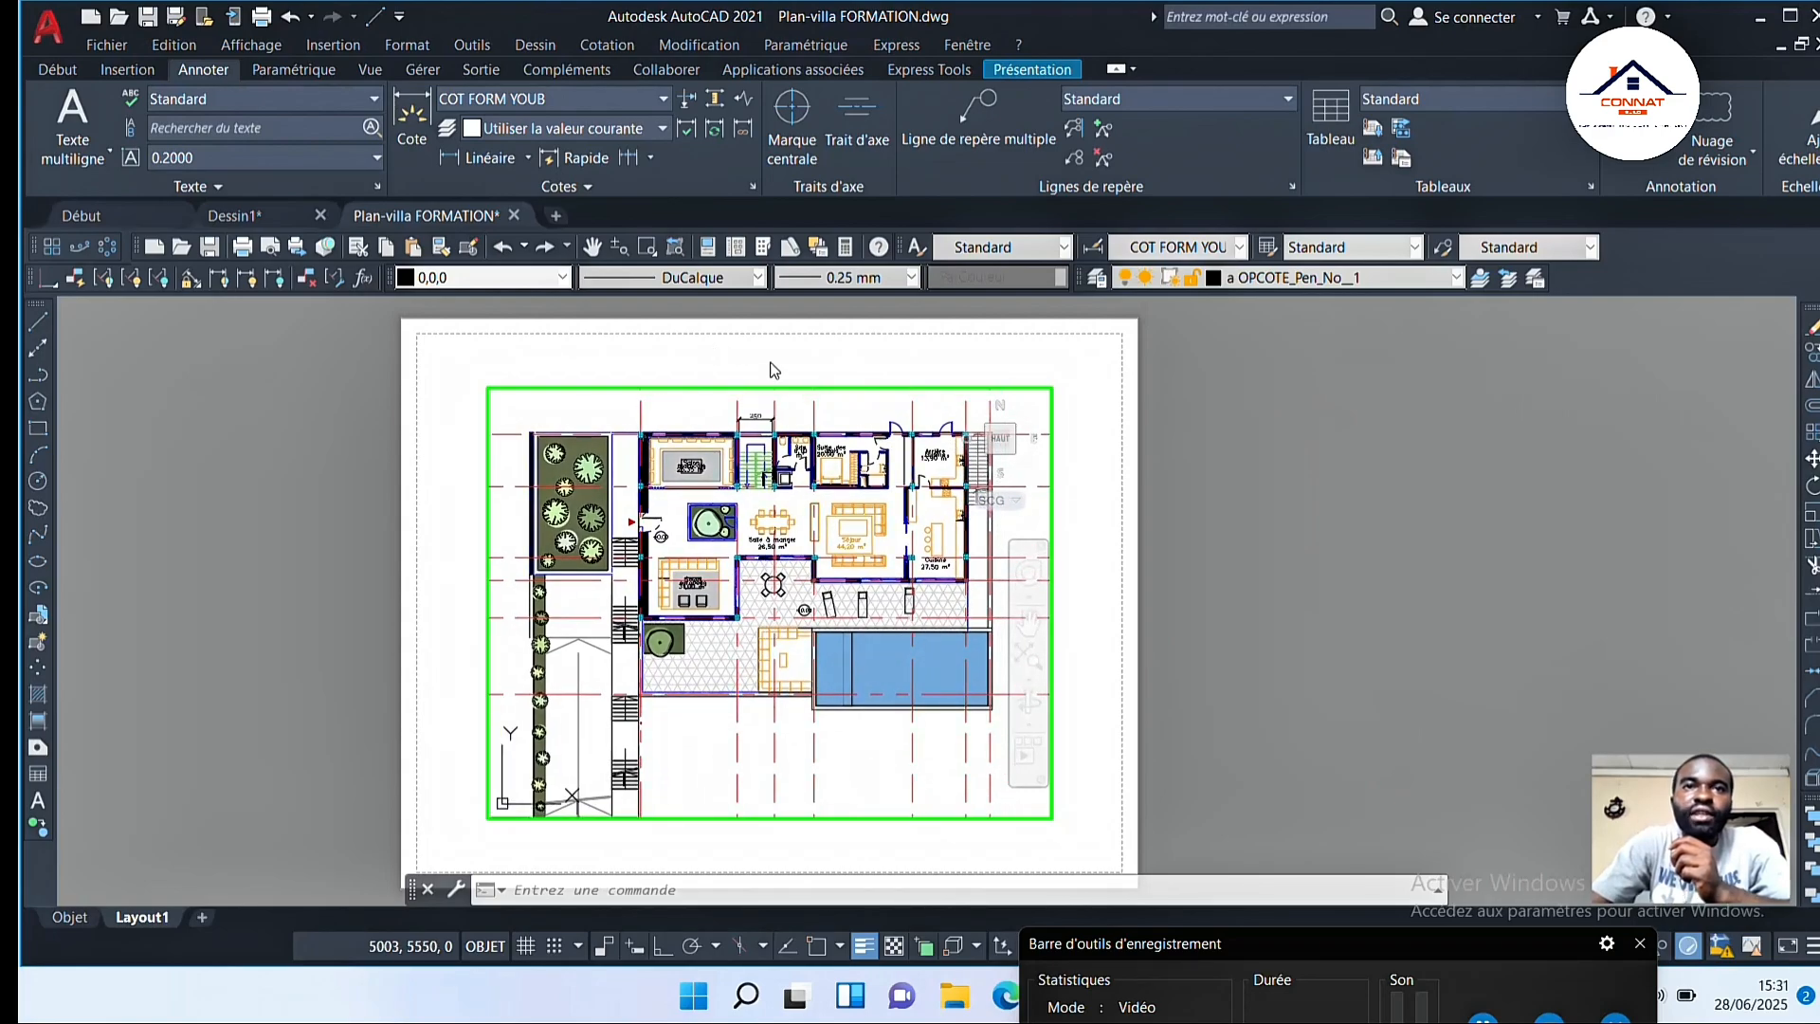
Step: Return to model space and erase the staircase dimension above the villa floor plan
click(70, 921)
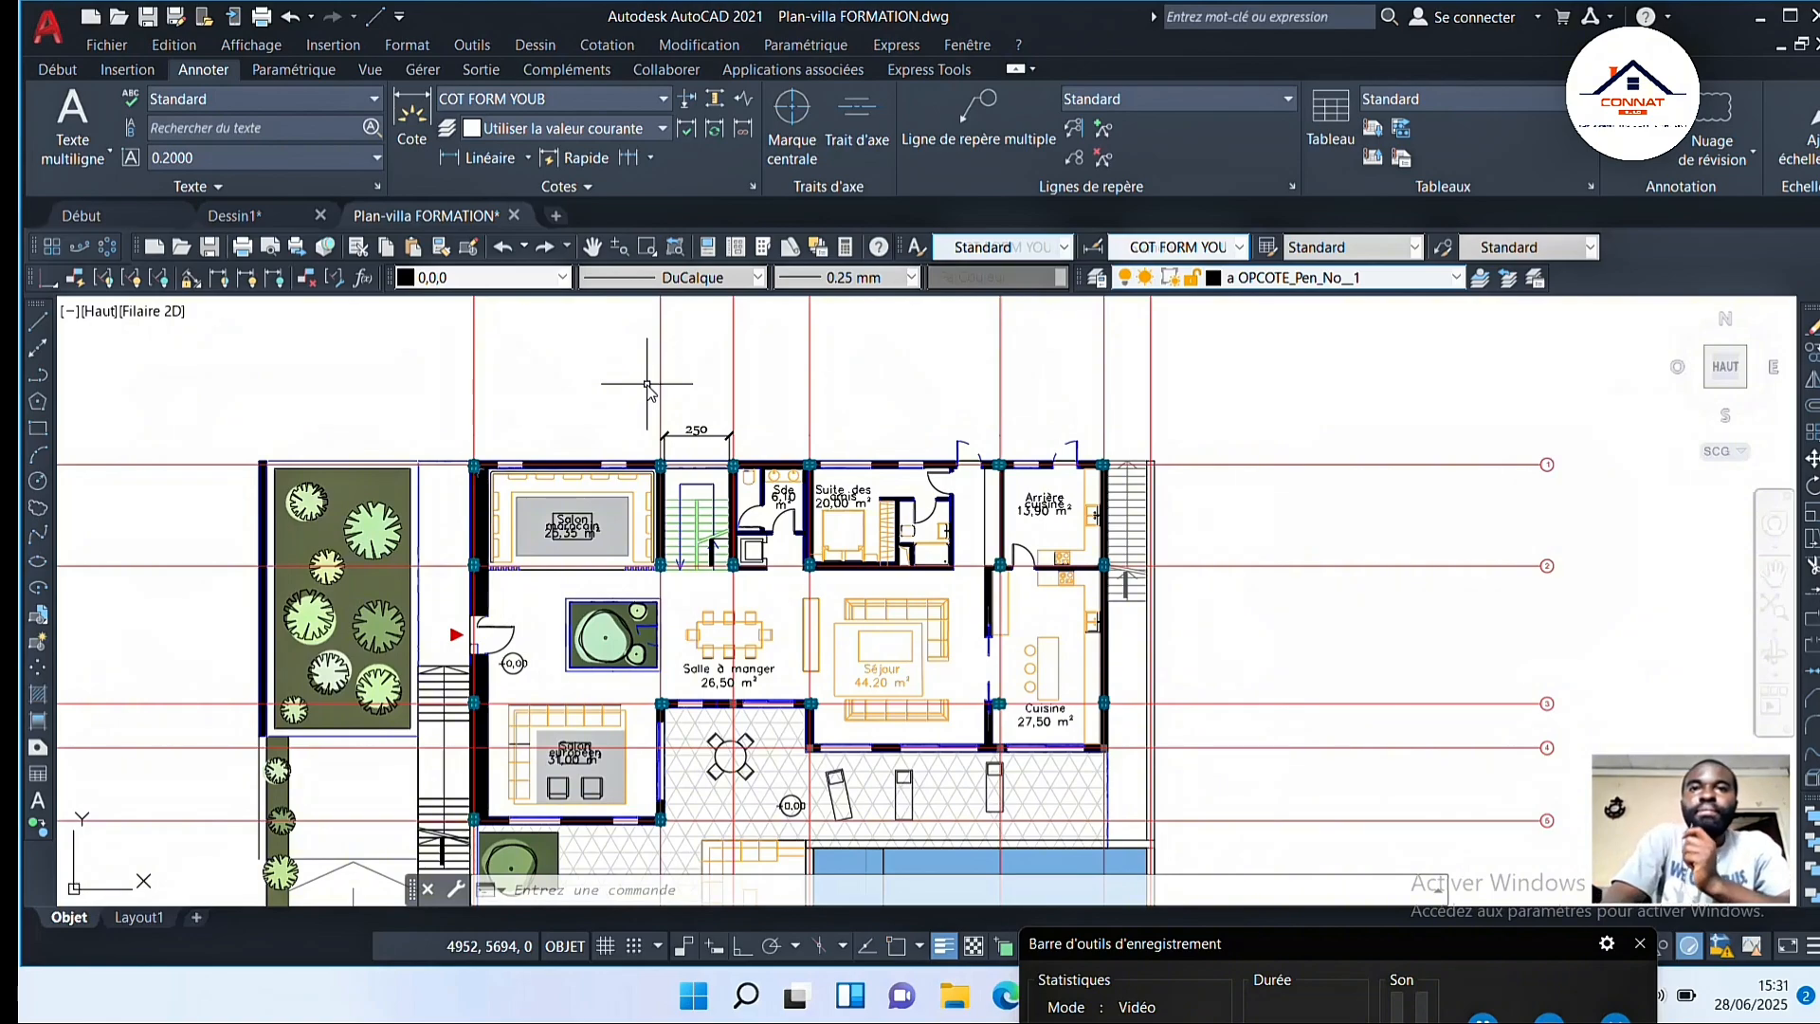
click(715, 415)
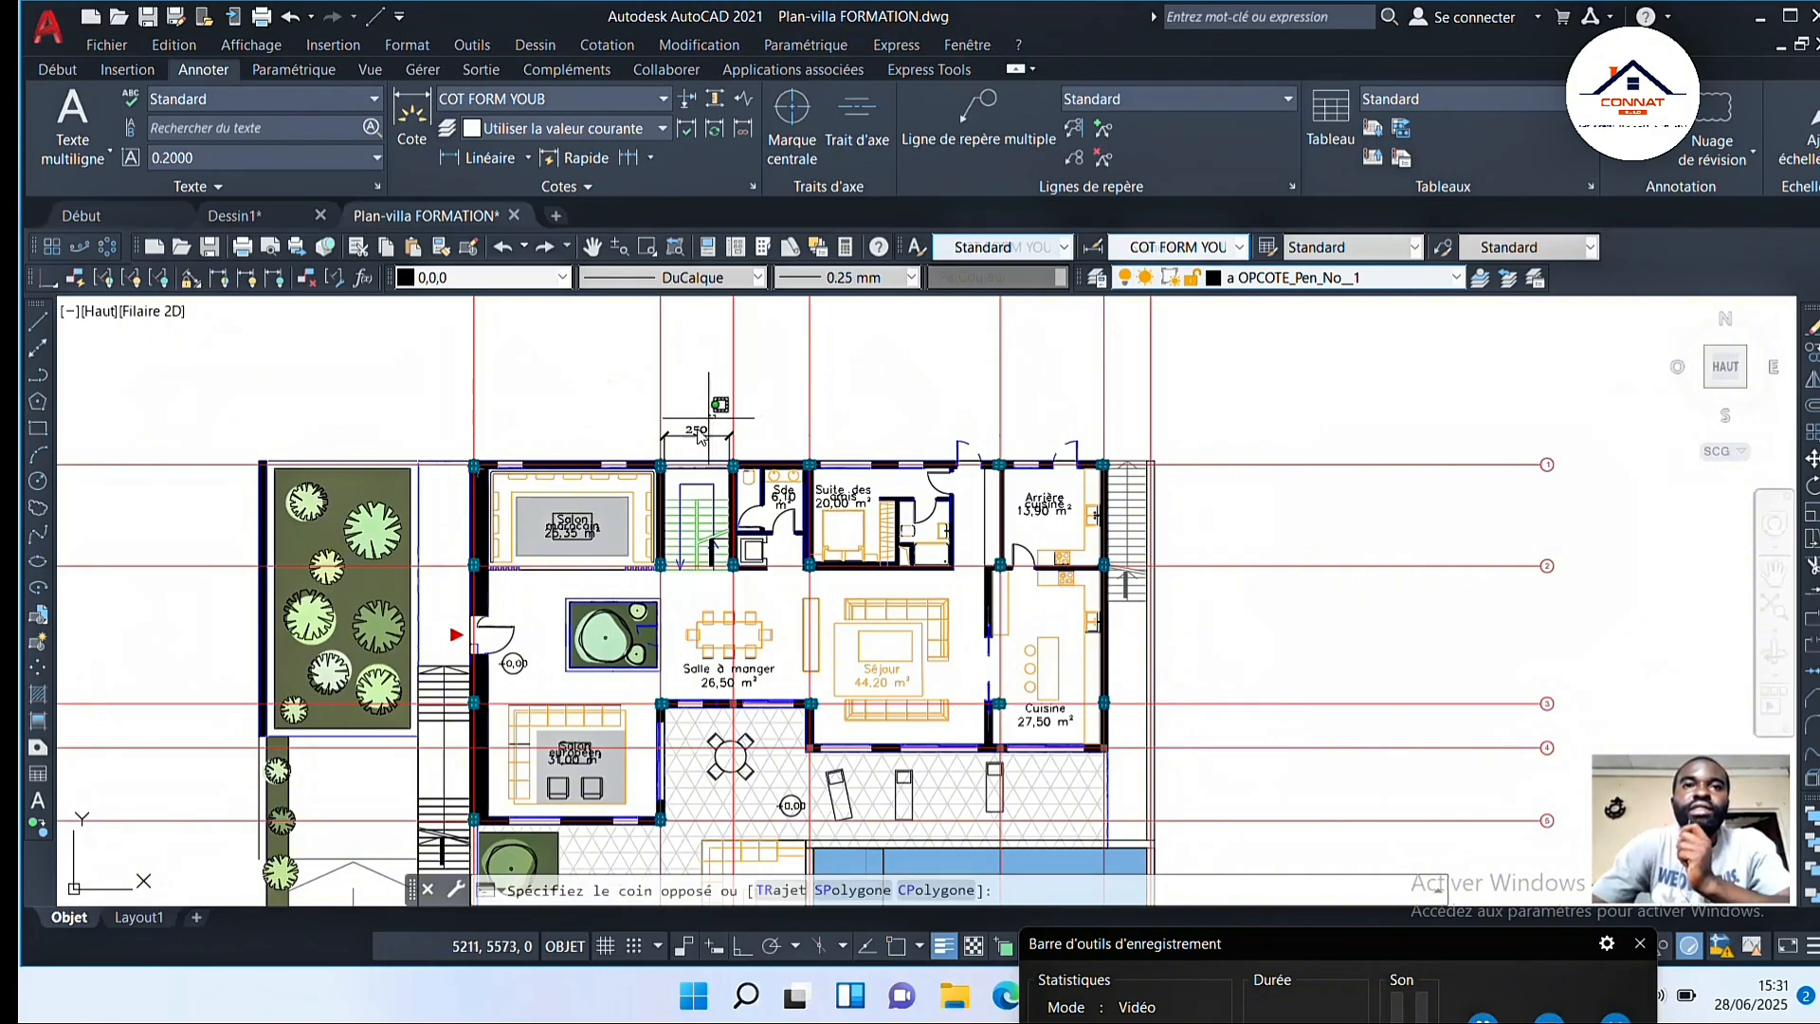
click(679, 450)
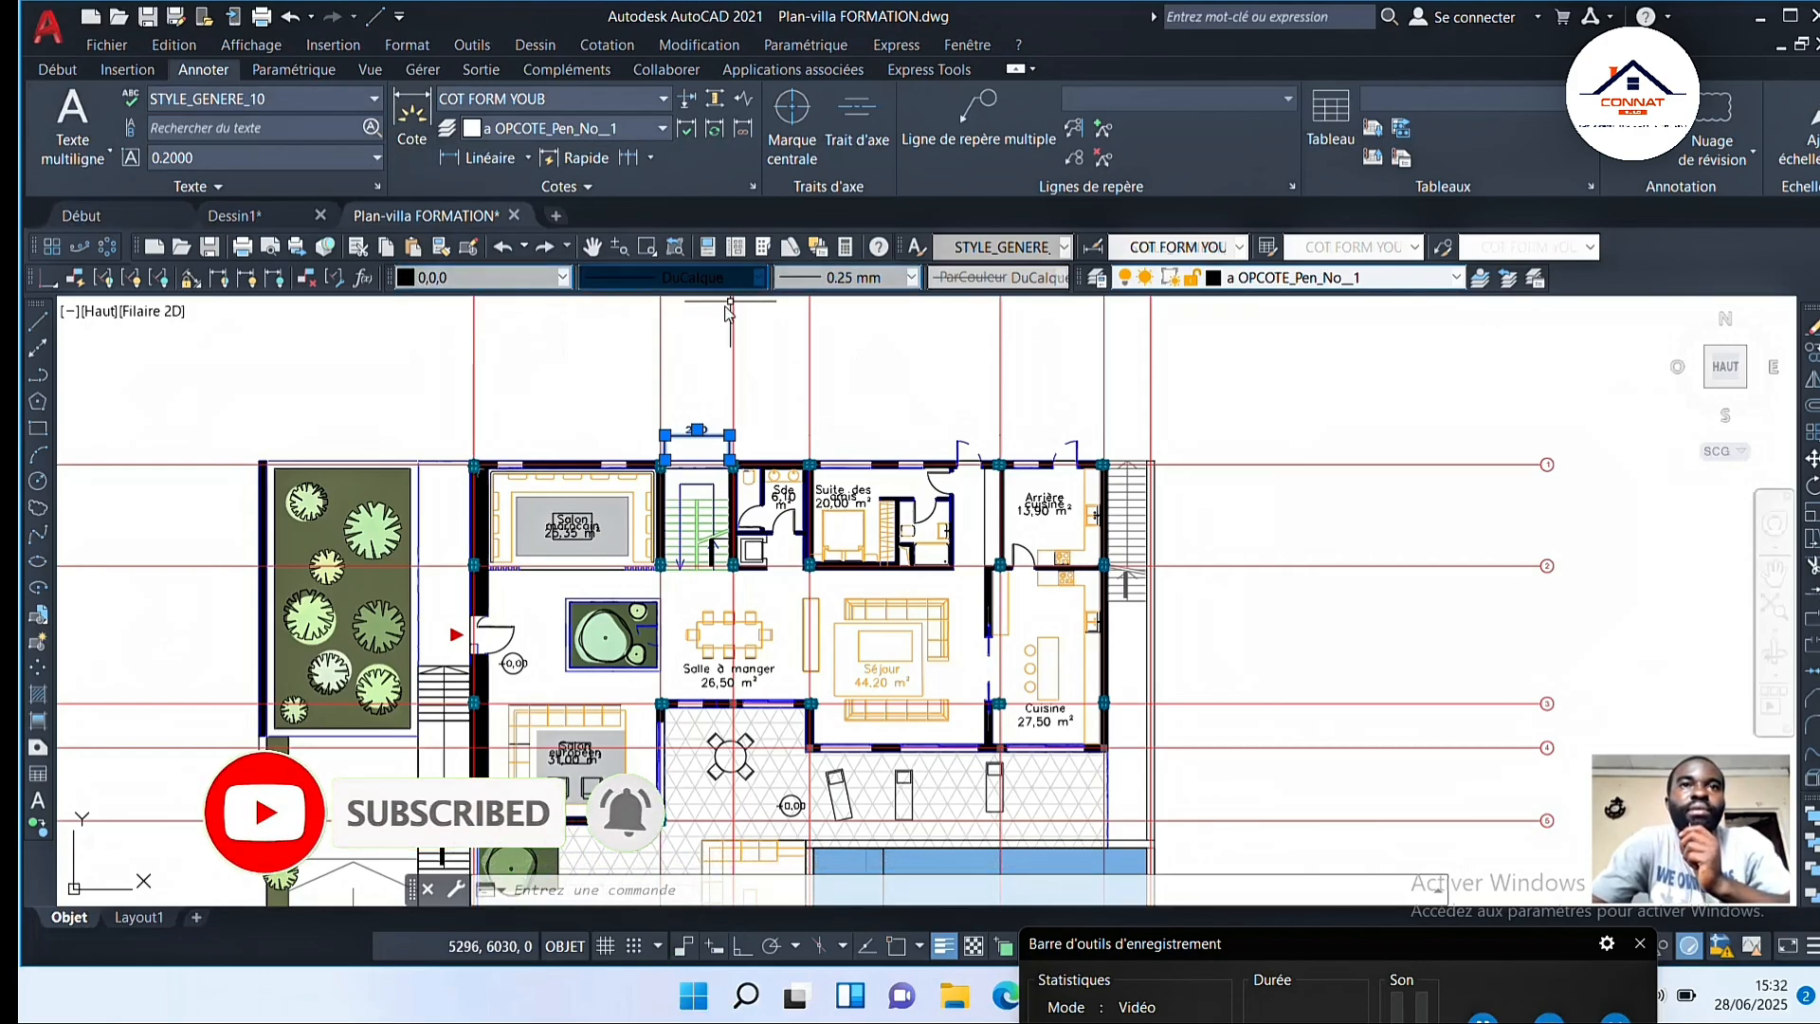
click(57, 70)
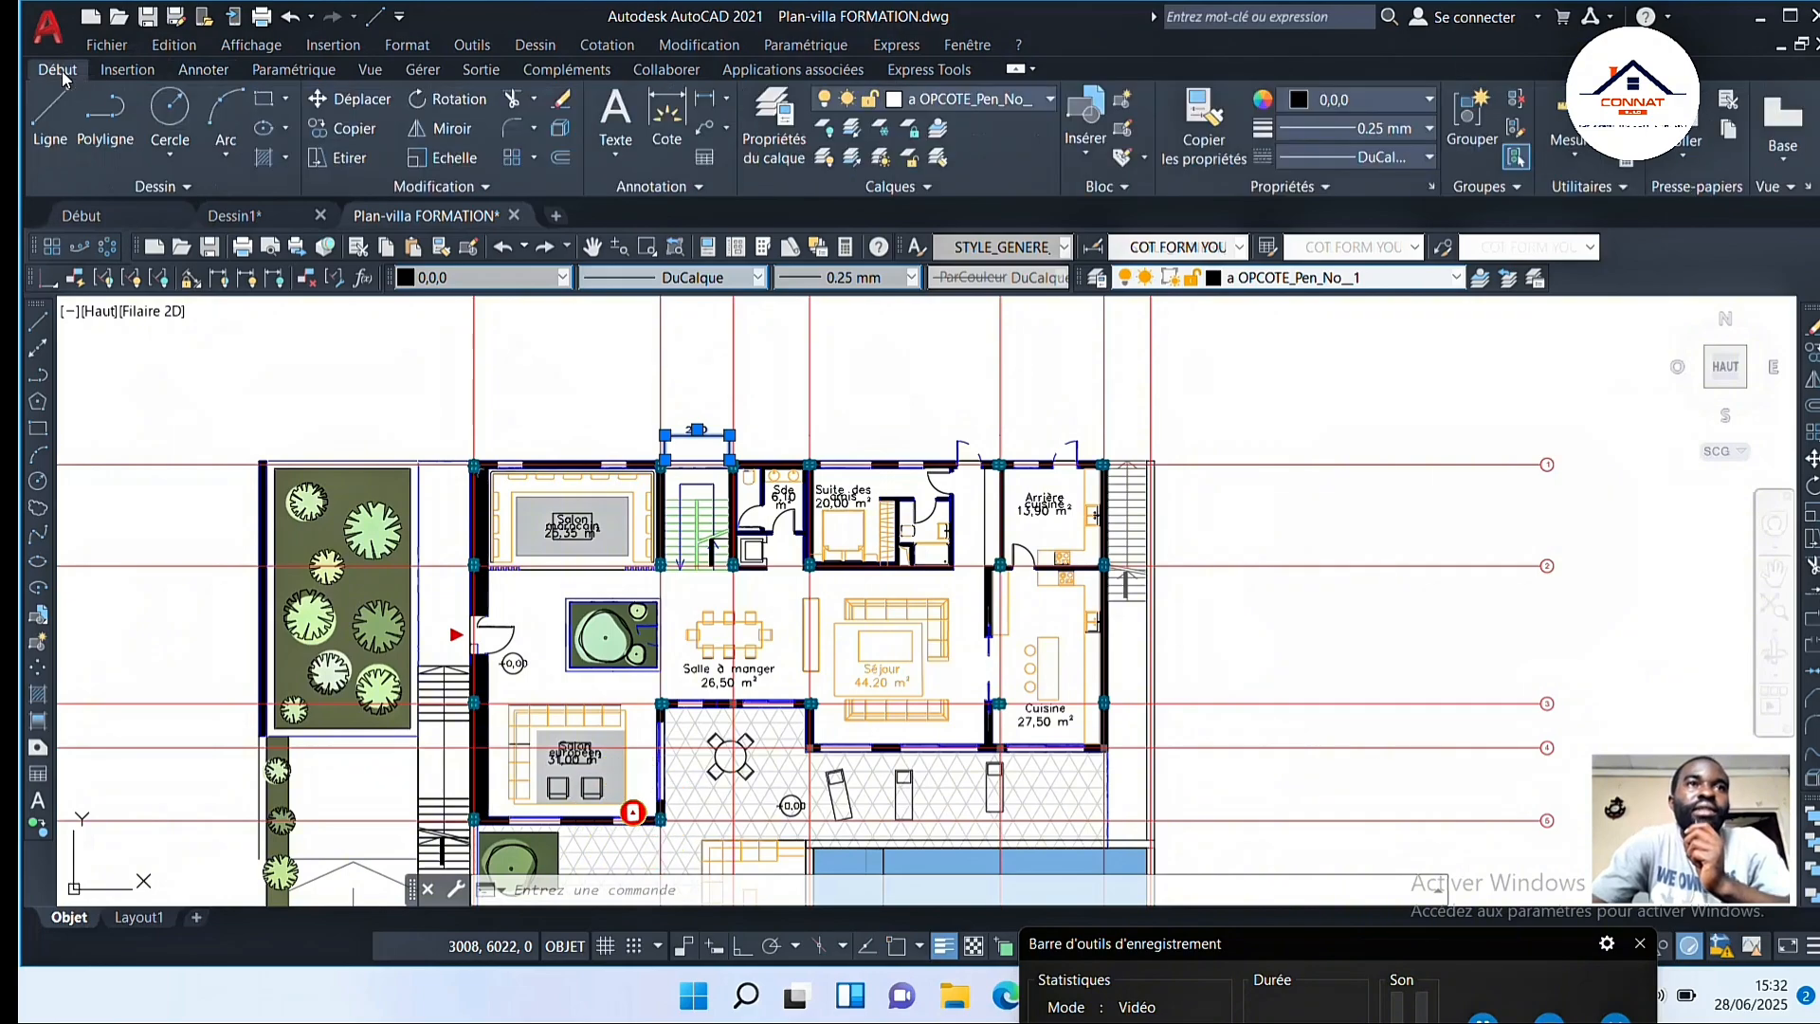
click(559, 99)
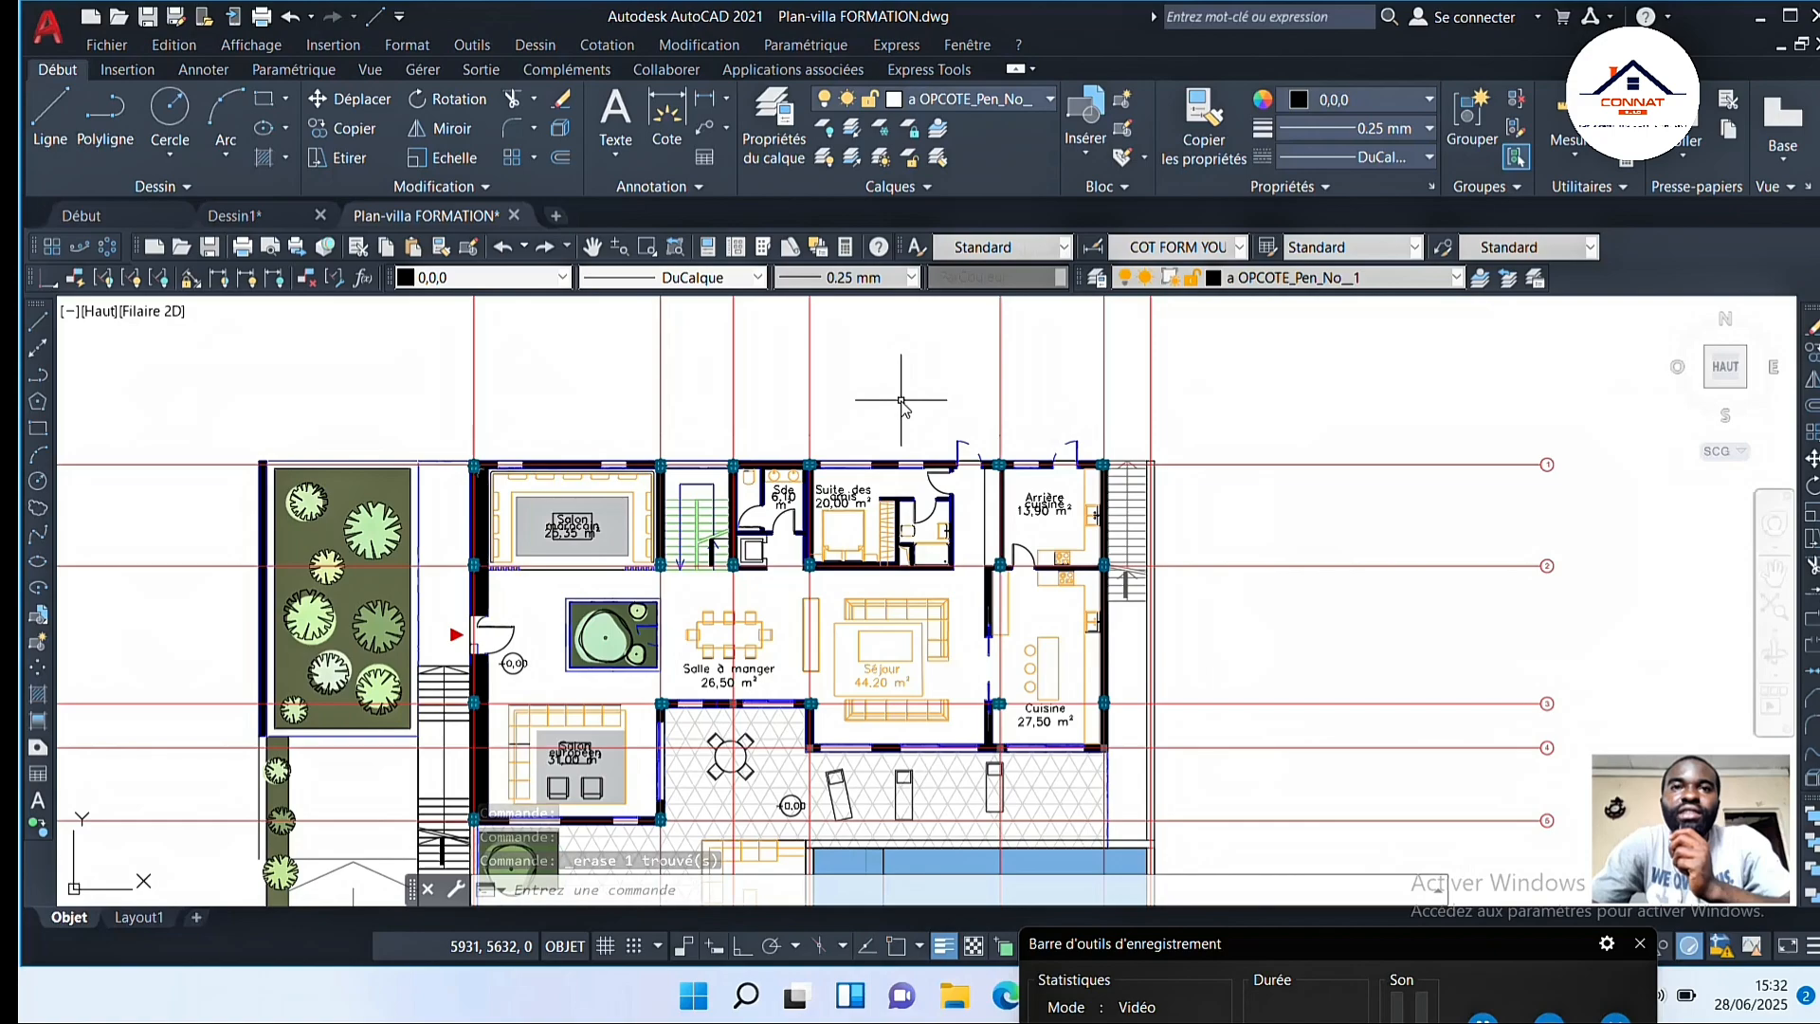
scroll(828, 413, down, 2)
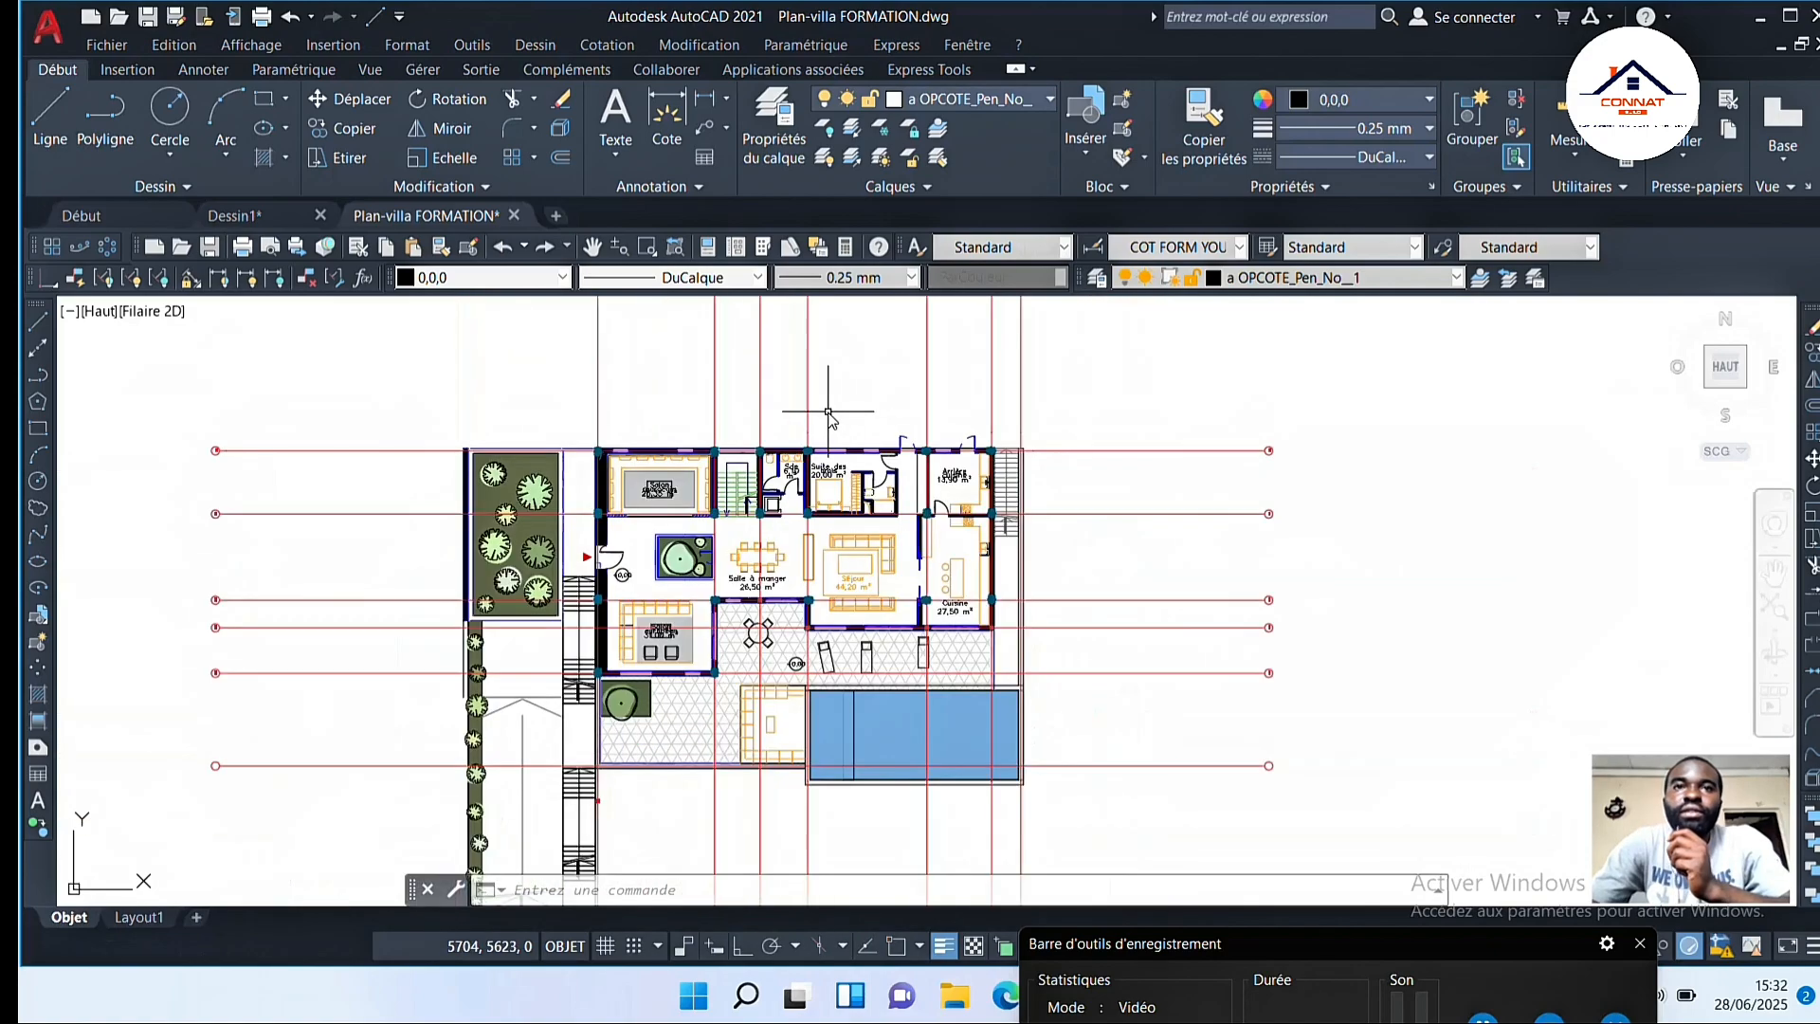
middle_drag(830, 414, 828, 420)
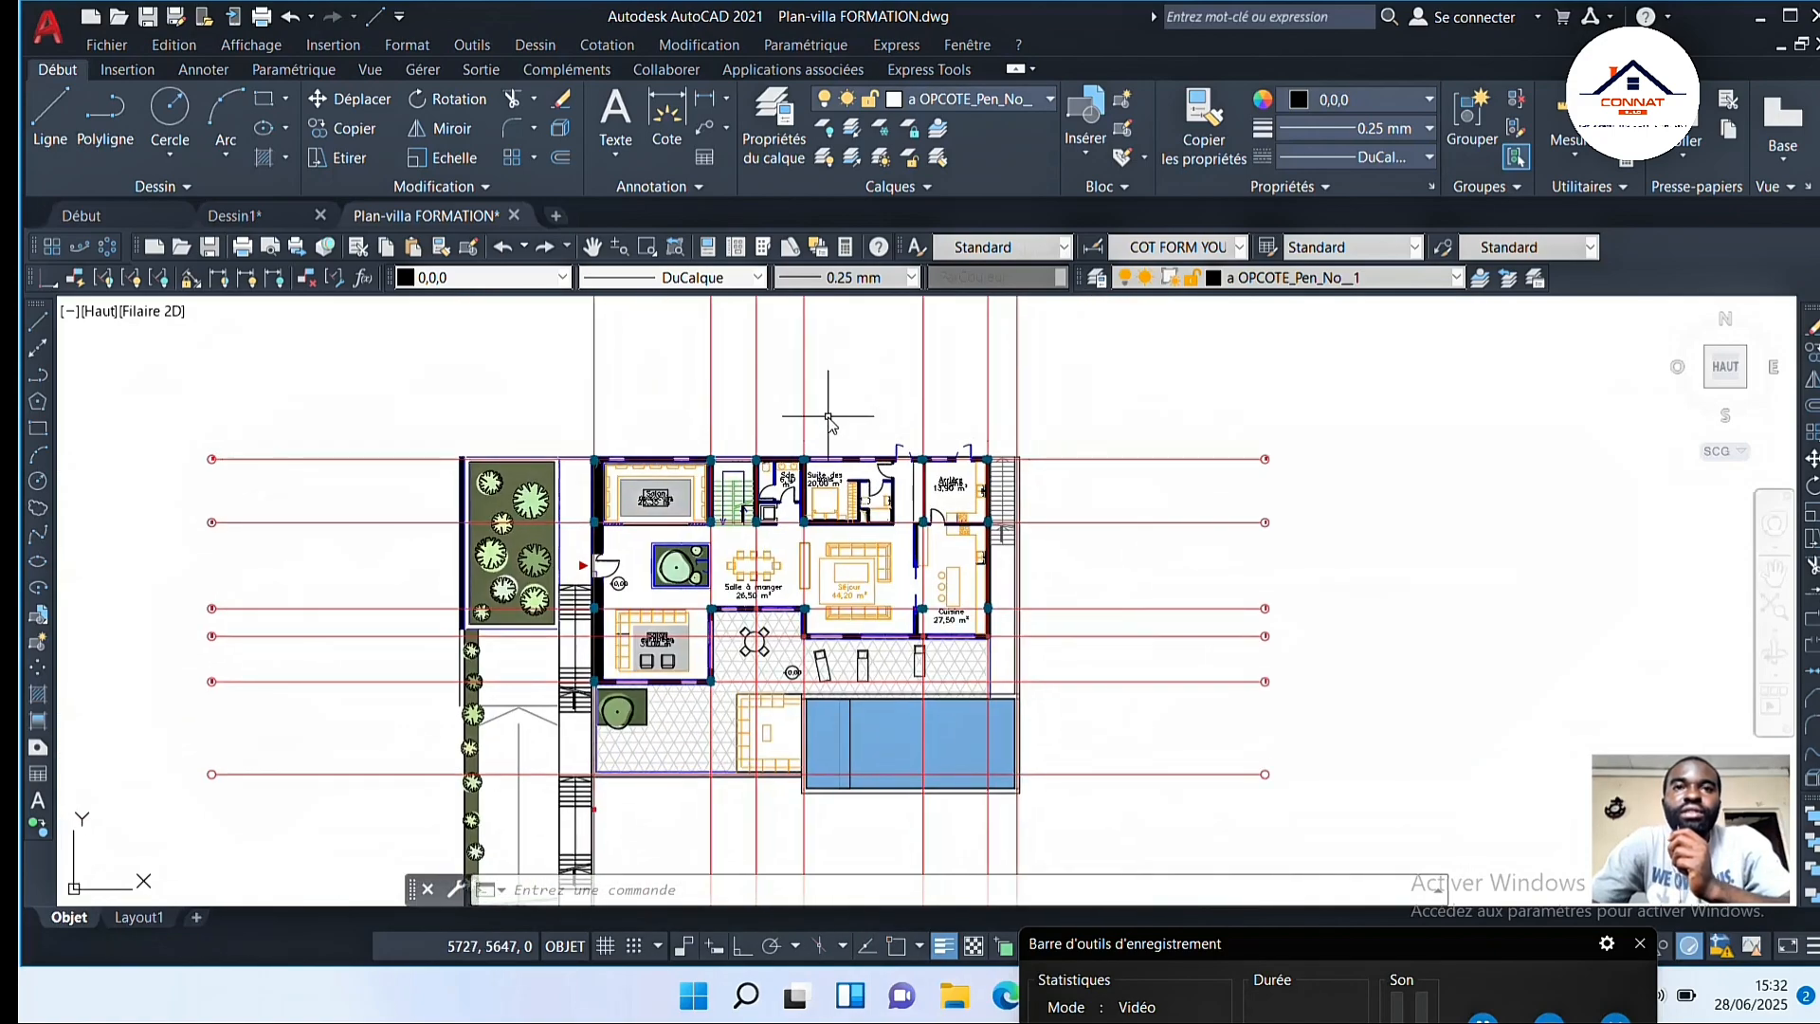